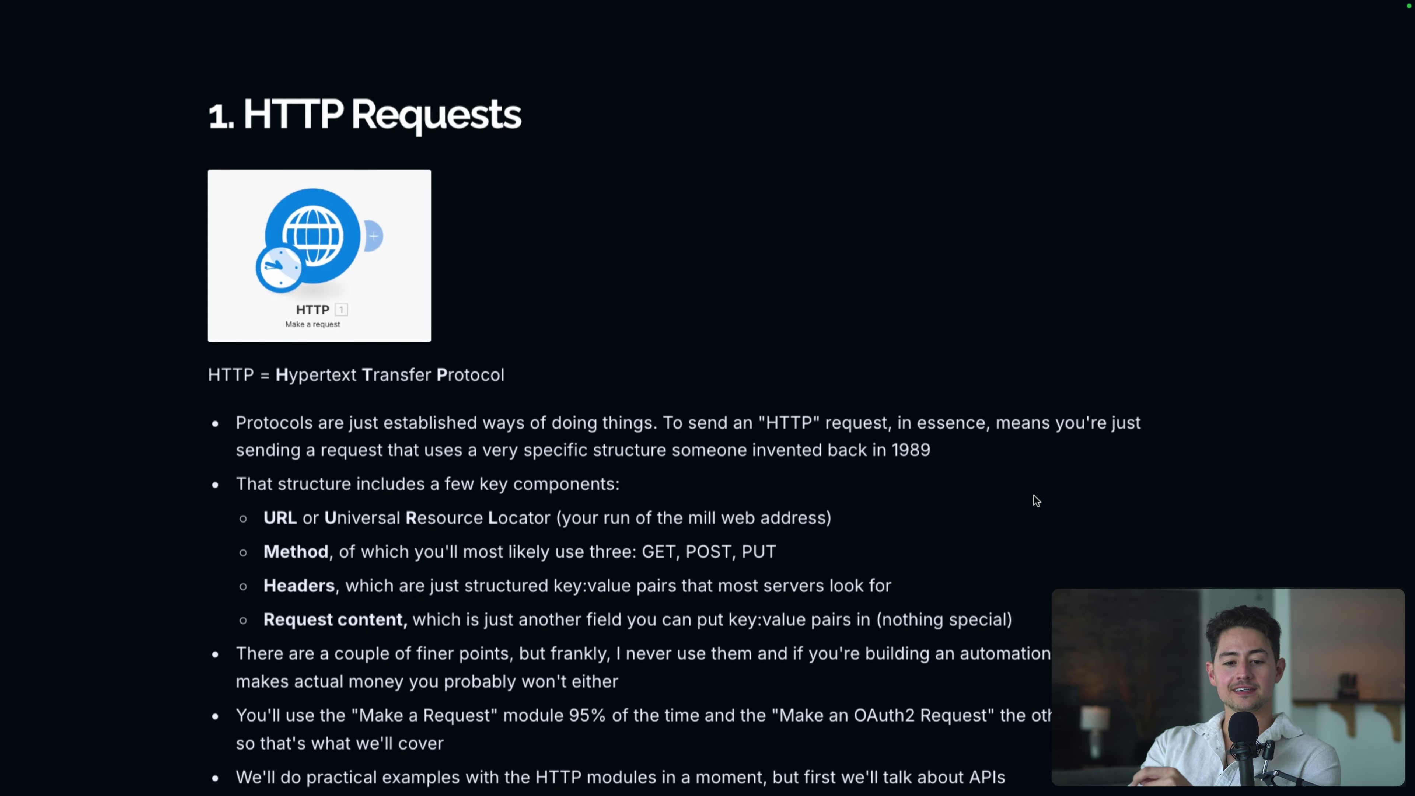
Zoom out the HTTP Requests notes, spotlight the URL line, and switch to the Make.com scenario
{"action": "mouse_move", "coordinate": [1013, 8]}
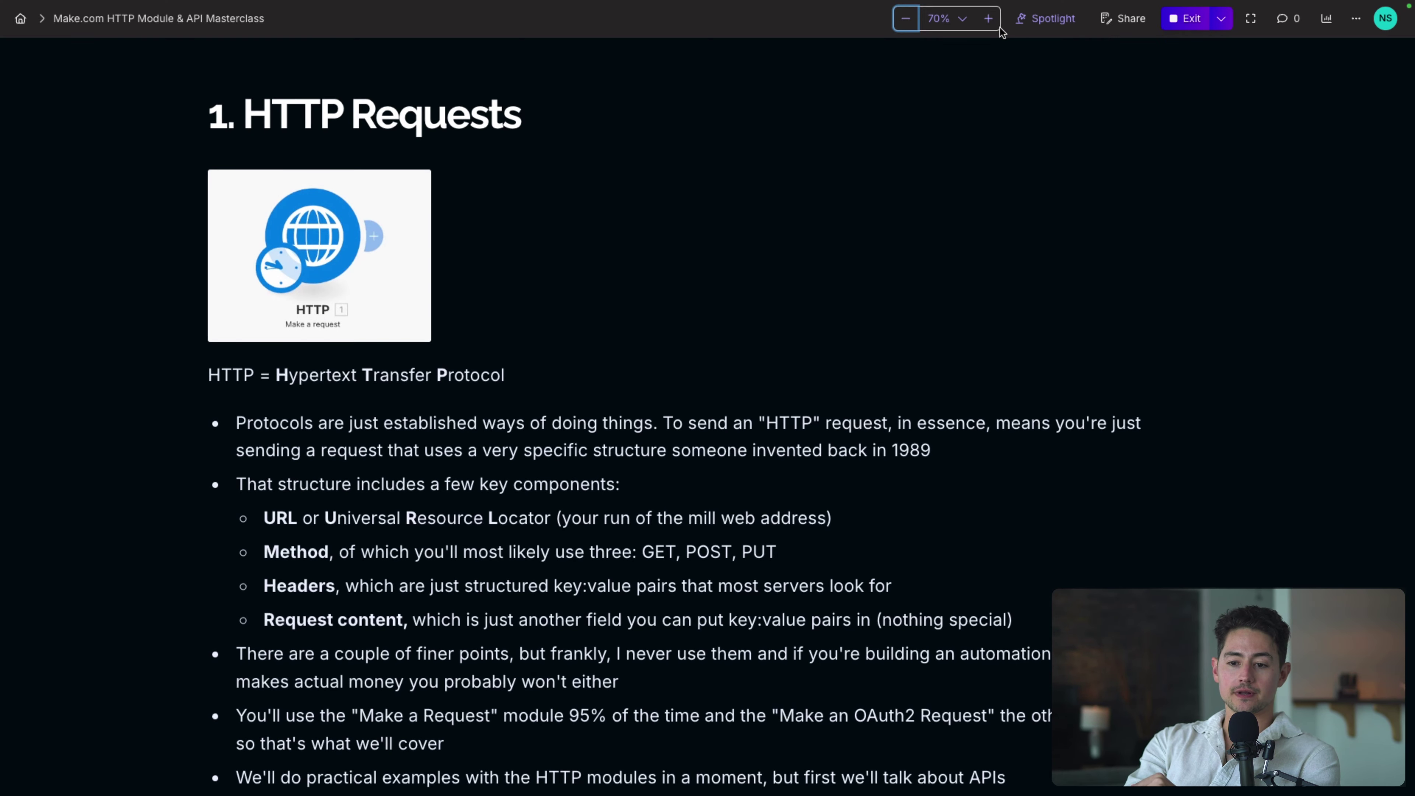
{"action": "left_click", "coordinate": [906, 17]}
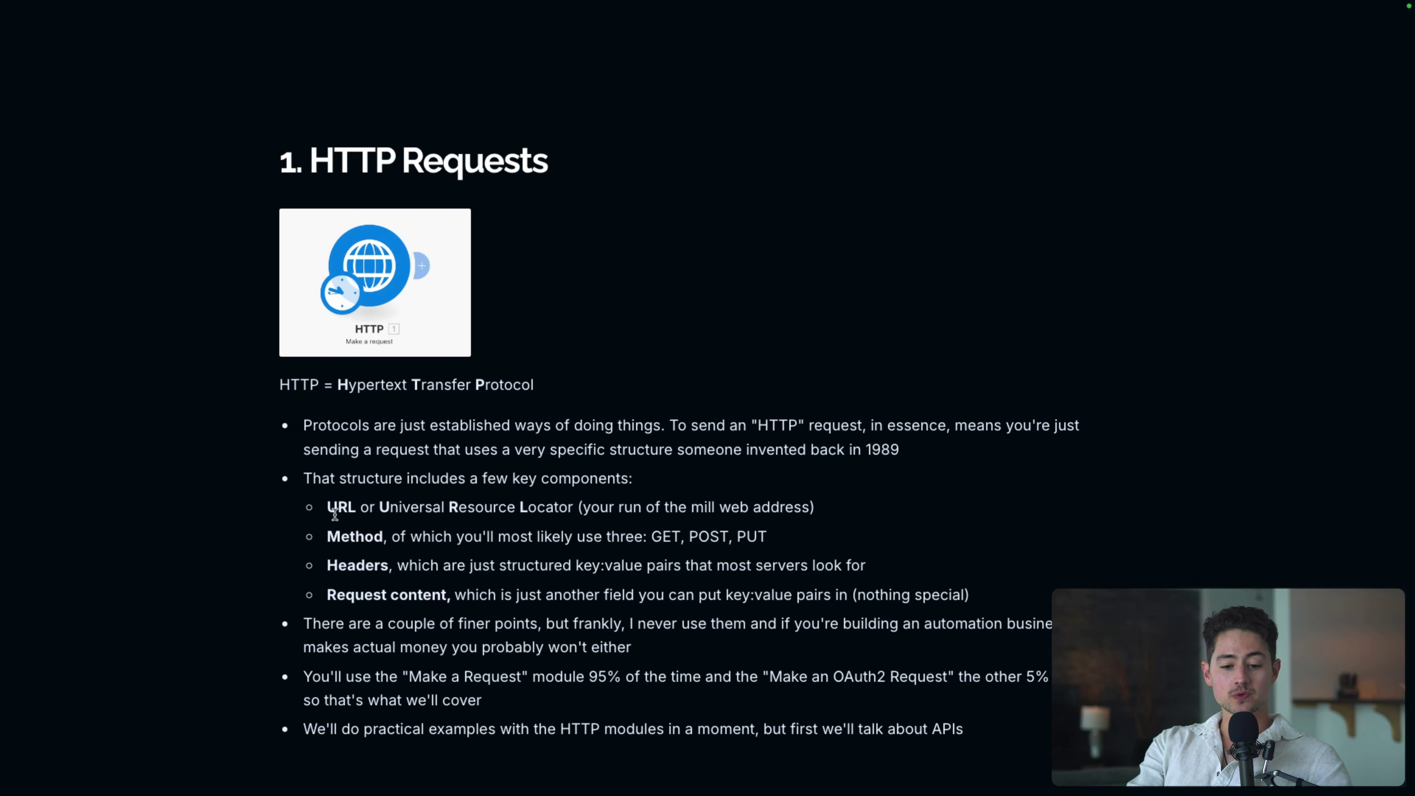
{"action": "left_click_drag", "start_coordinate": [327, 511], "coordinate": [824, 504]}
{"action": "left_click", "coordinate": [828, 504]}
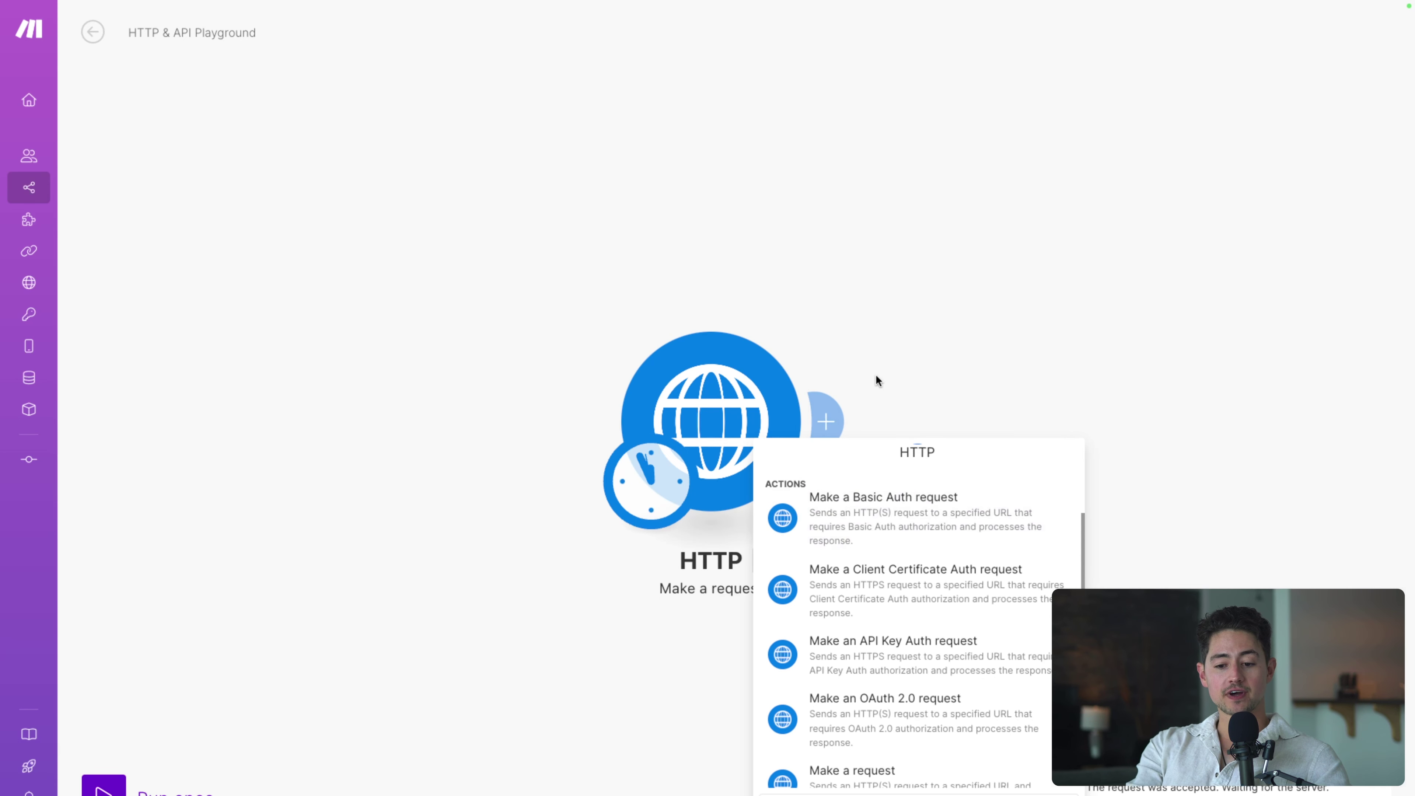
{"action": "left_click", "coordinate": [875, 366]}
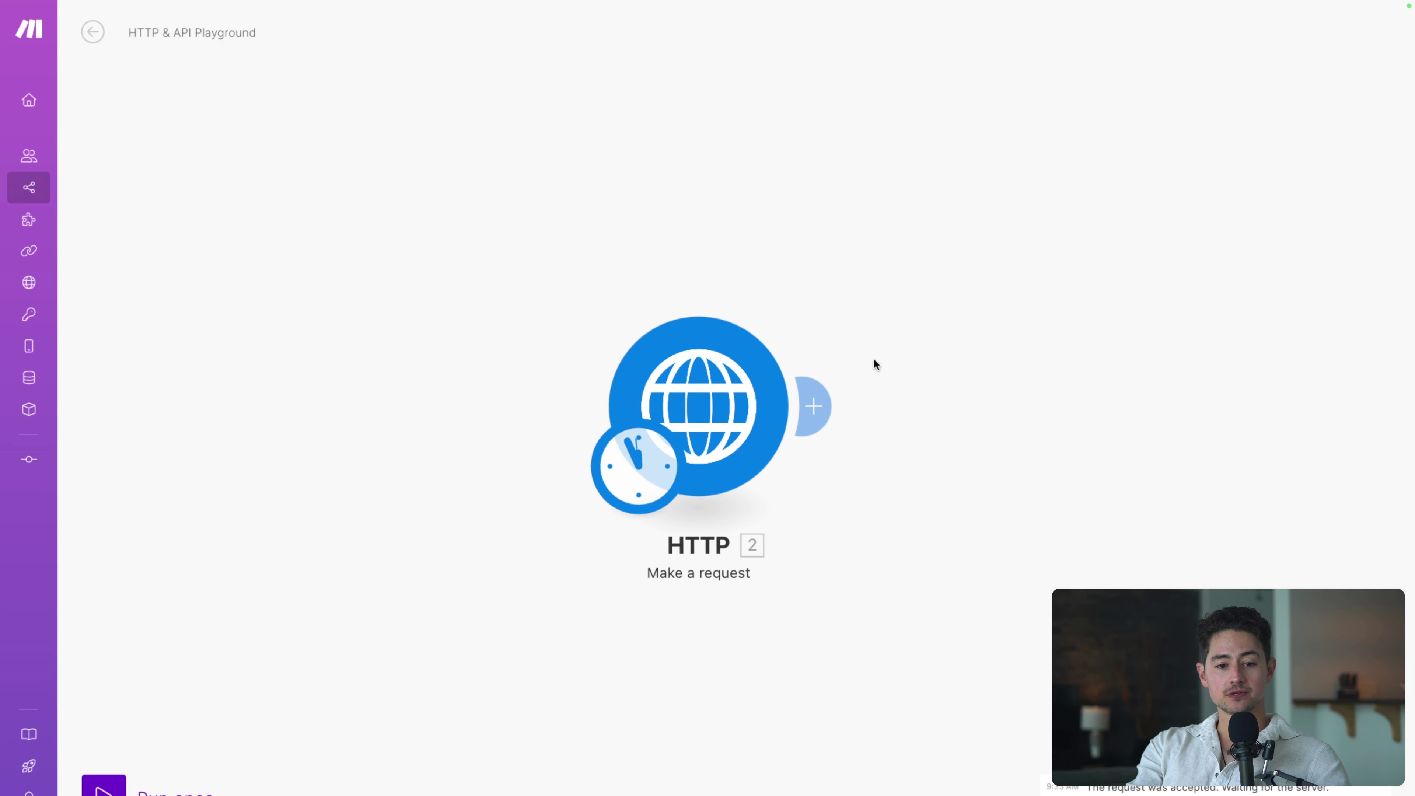
In the HTTP module, replace the amazon.com URL and try google.com, leftclick and amazon.com addresses
{"action": "left_click", "coordinate": [727, 363]}
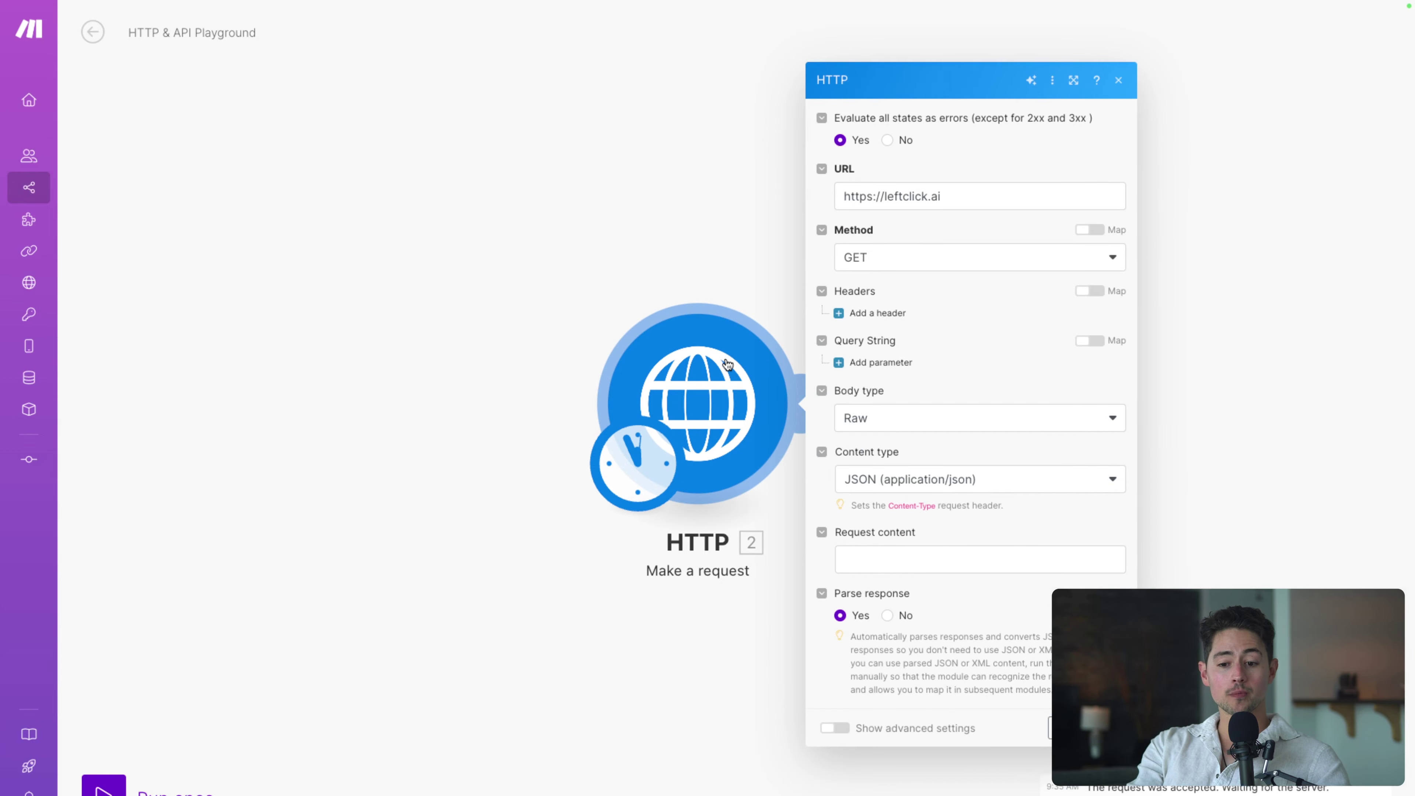
{"action": "left_click", "coordinate": [979, 196]}
{"action": "key", "text": "ctrl+a"}
{"action": "key", "text": "BackSpace"}
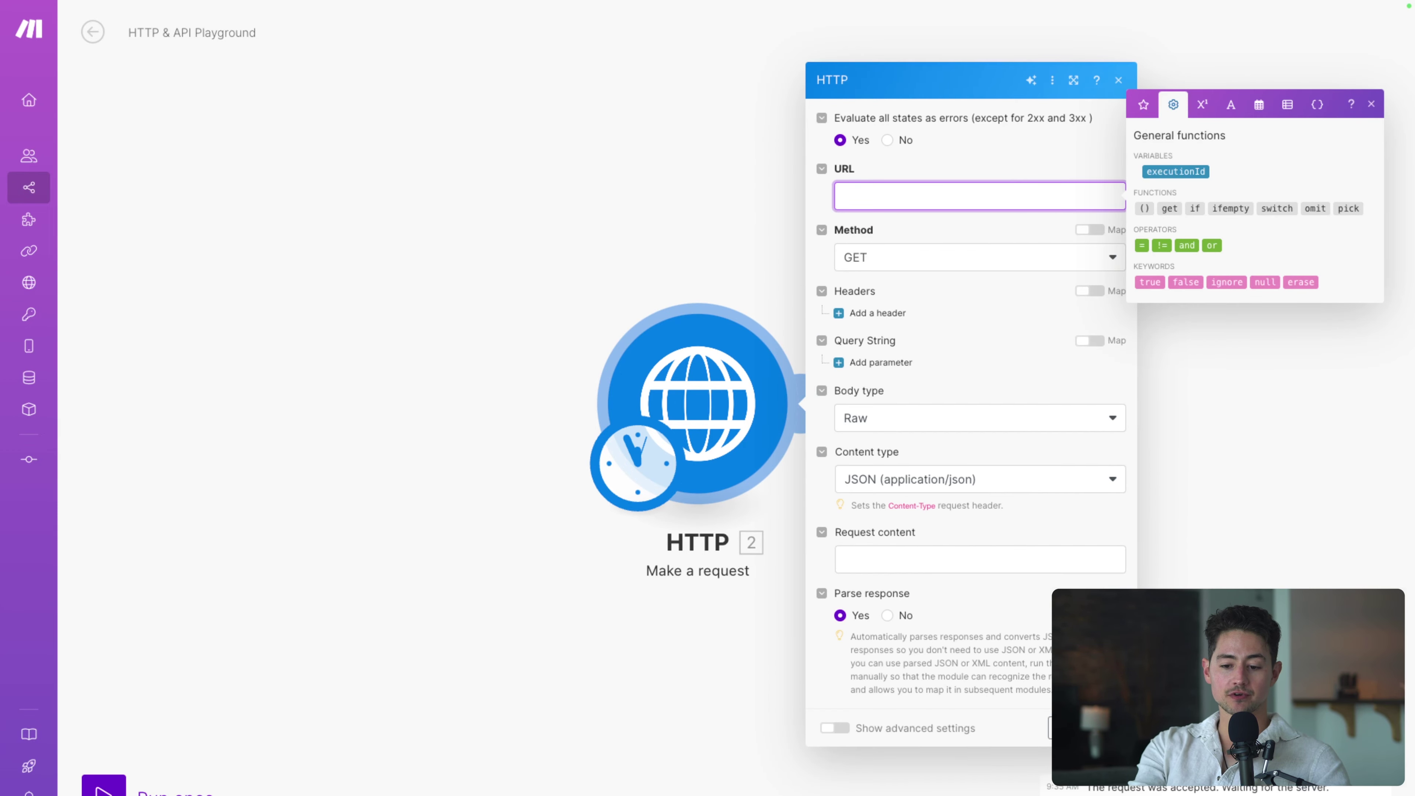
{"action": "left_click", "coordinate": [940, 239]}
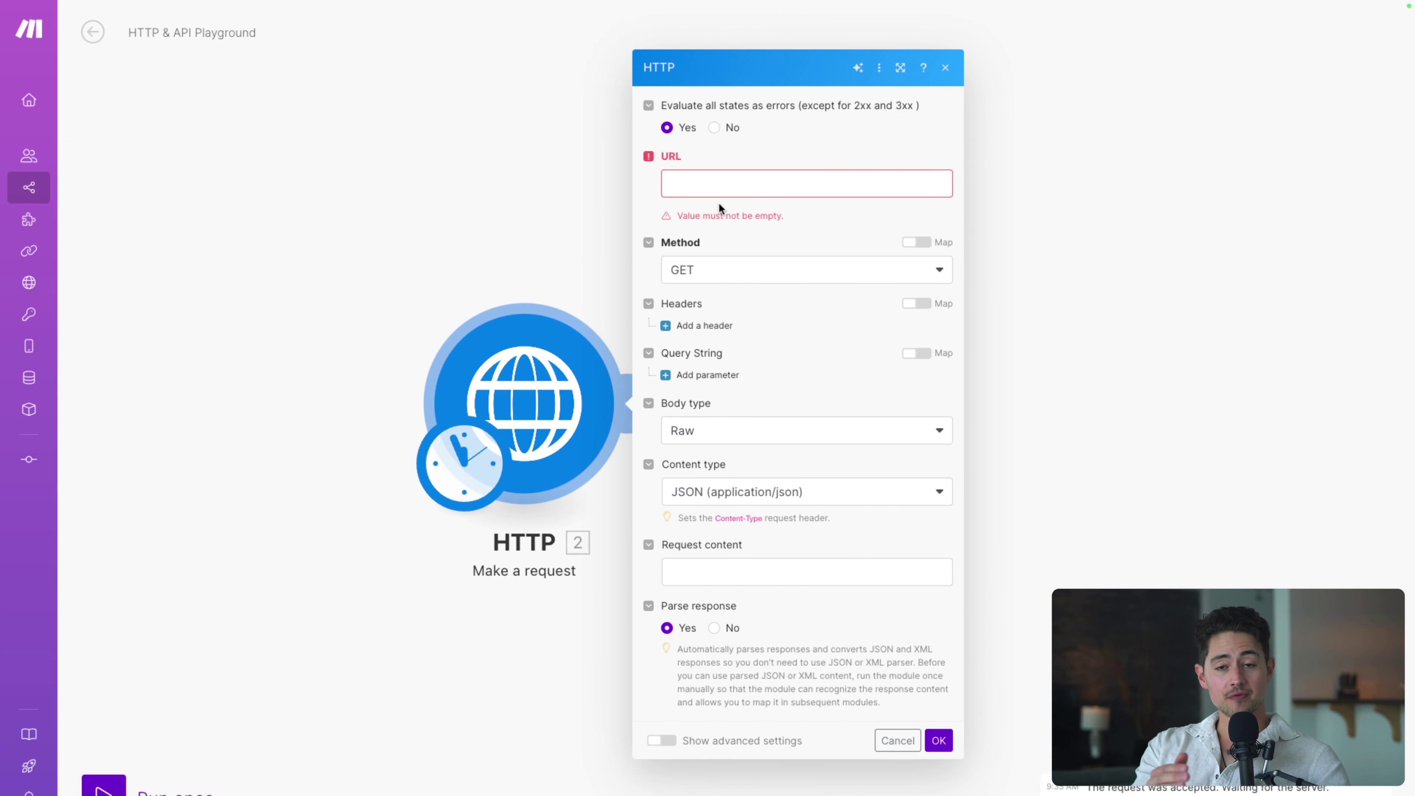
{"action": "left_click", "coordinate": [722, 188]}
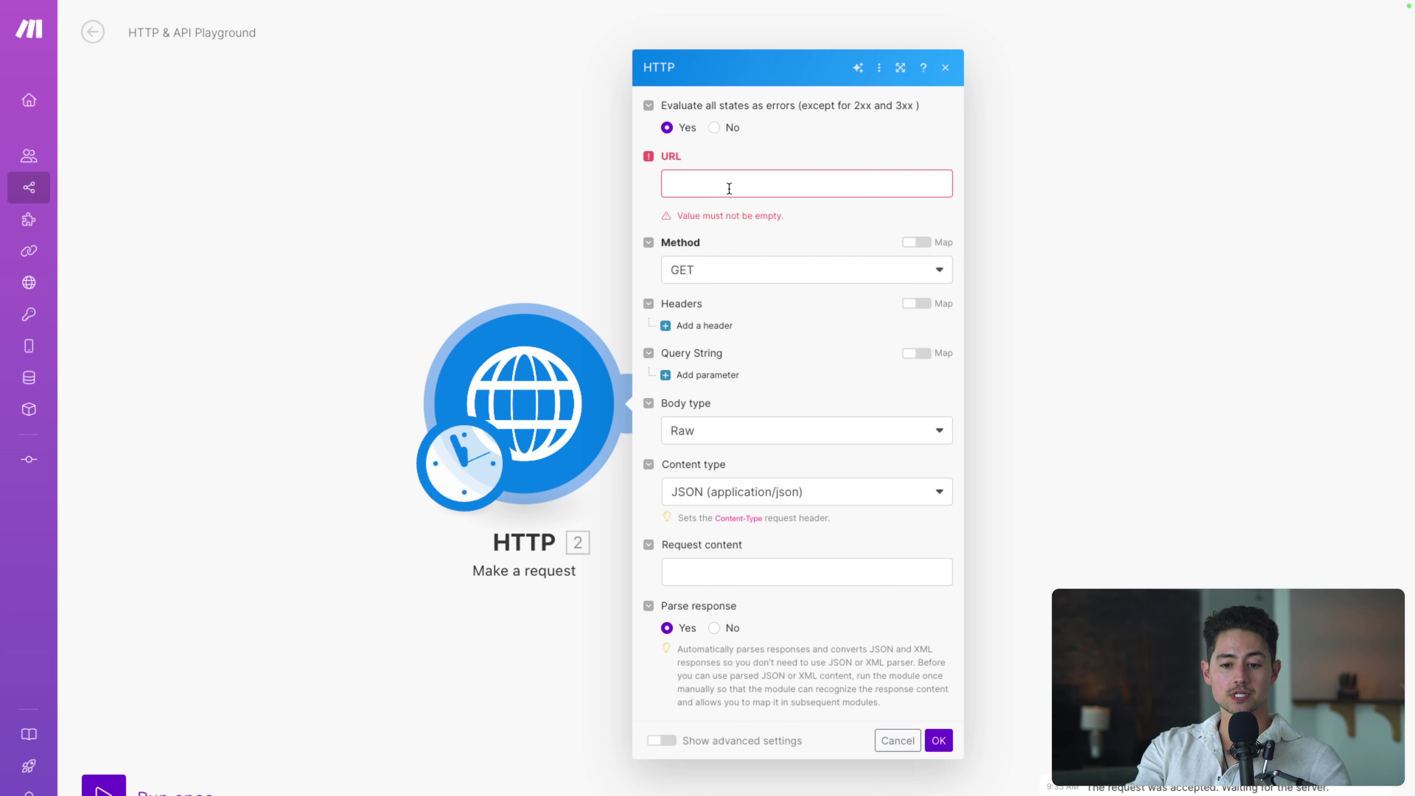
{"action": "type", "text": "https://google.com"}
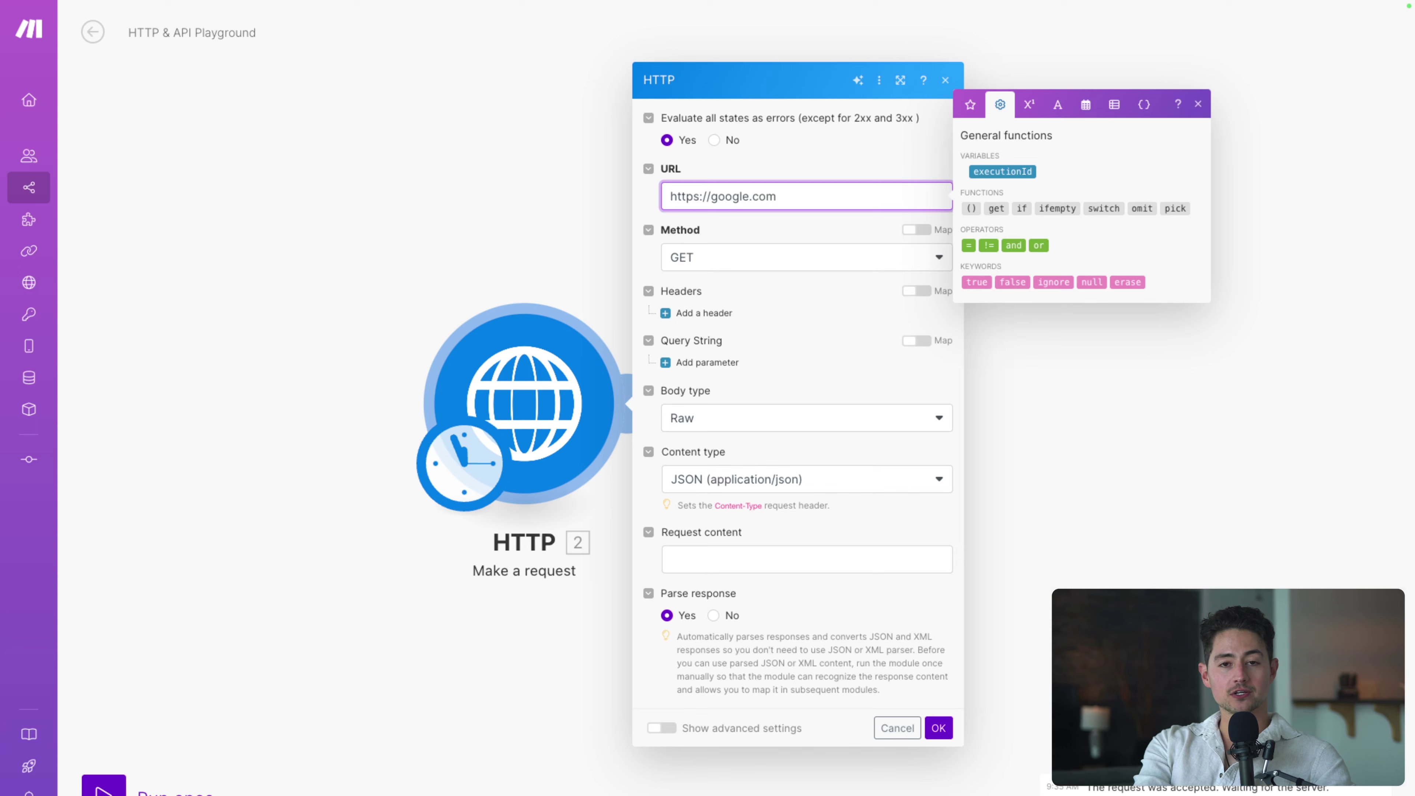
{"action": "left_click_drag", "start_coordinate": [782, 196], "coordinate": [714, 201]}
{"action": "type", "text": "leftclick.ai"}
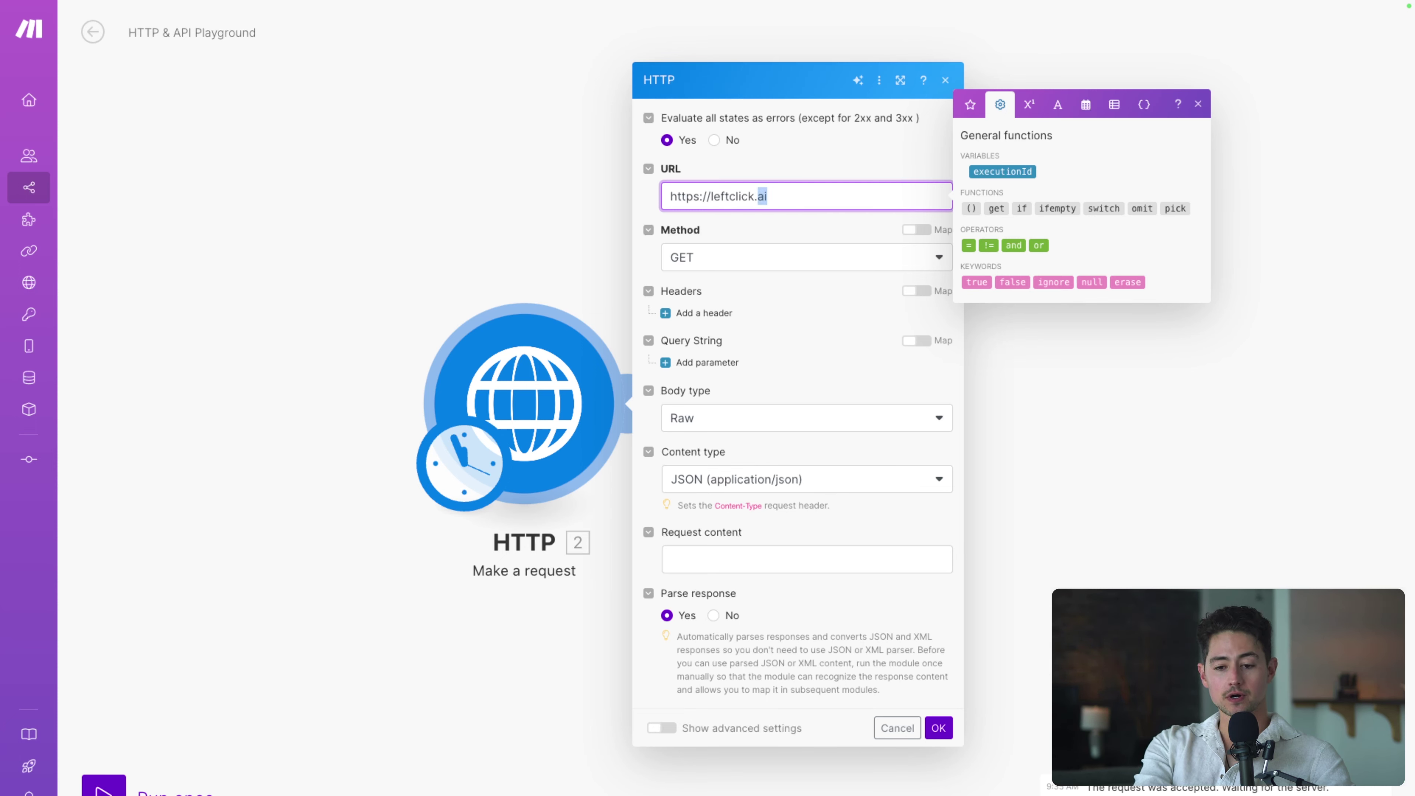
{"action": "key", "text": "BackSpace"}
{"action": "key", "text": "BackSpace"}
{"action": "key", "text": "BackSpace"}
{"action": "key", "text": "ctrl+shift+Left"}
{"action": "type", "text": "amazon.com"}
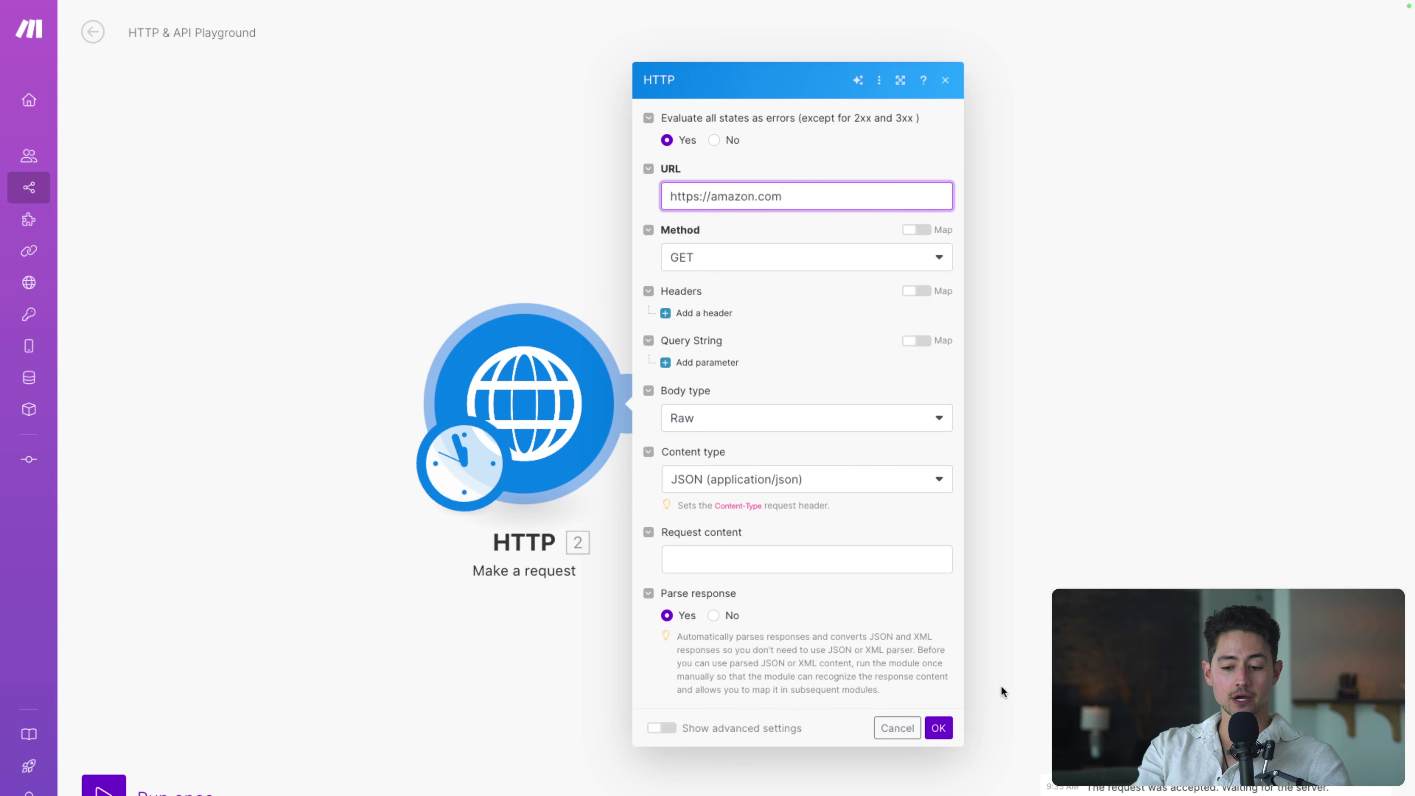
{"action": "key", "text": "ctrl+a"}
{"action": "key", "text": "BackSpace"}
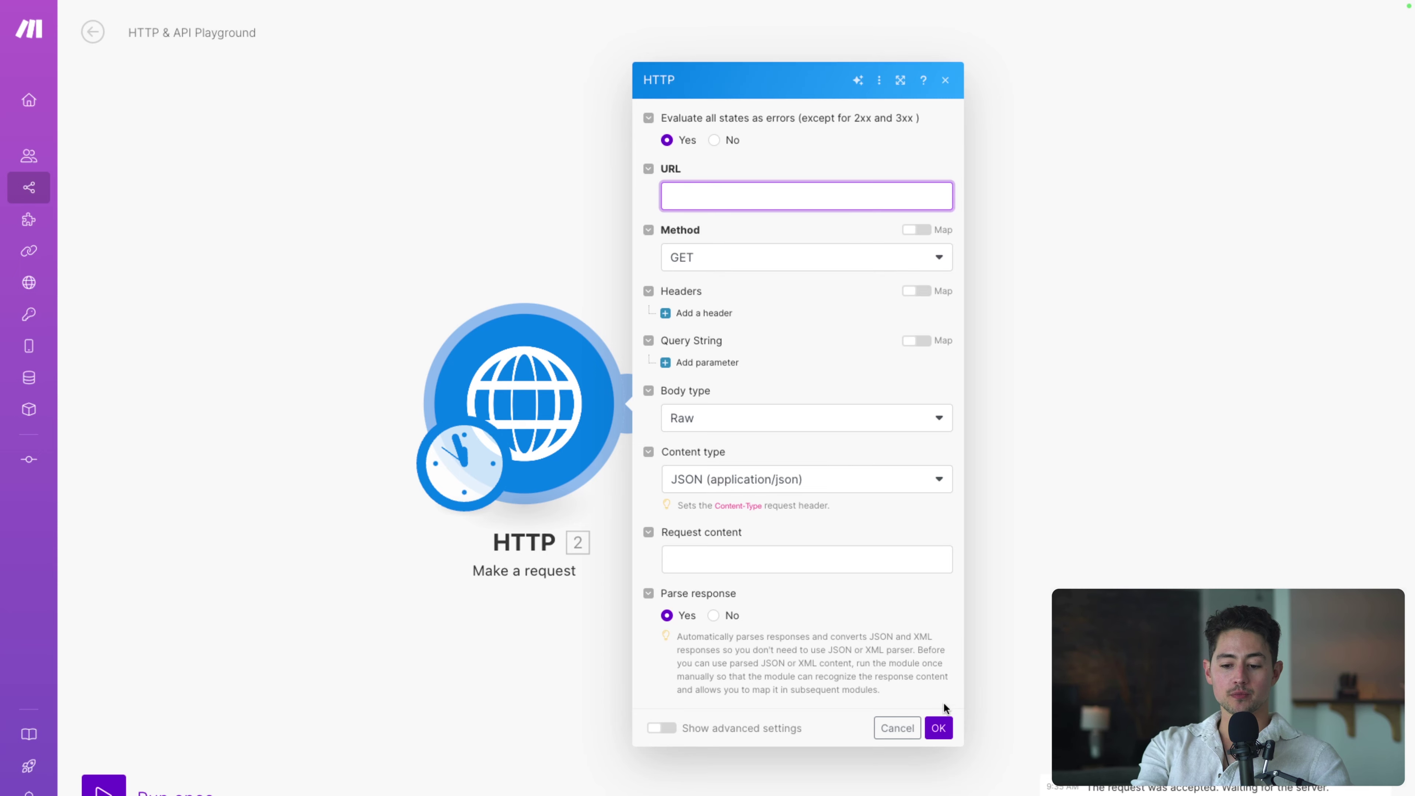
{"action": "left_click", "coordinate": [946, 727]}
{"action": "left_click", "coordinate": [767, 195]}
{"action": "type", "text": "ht"}
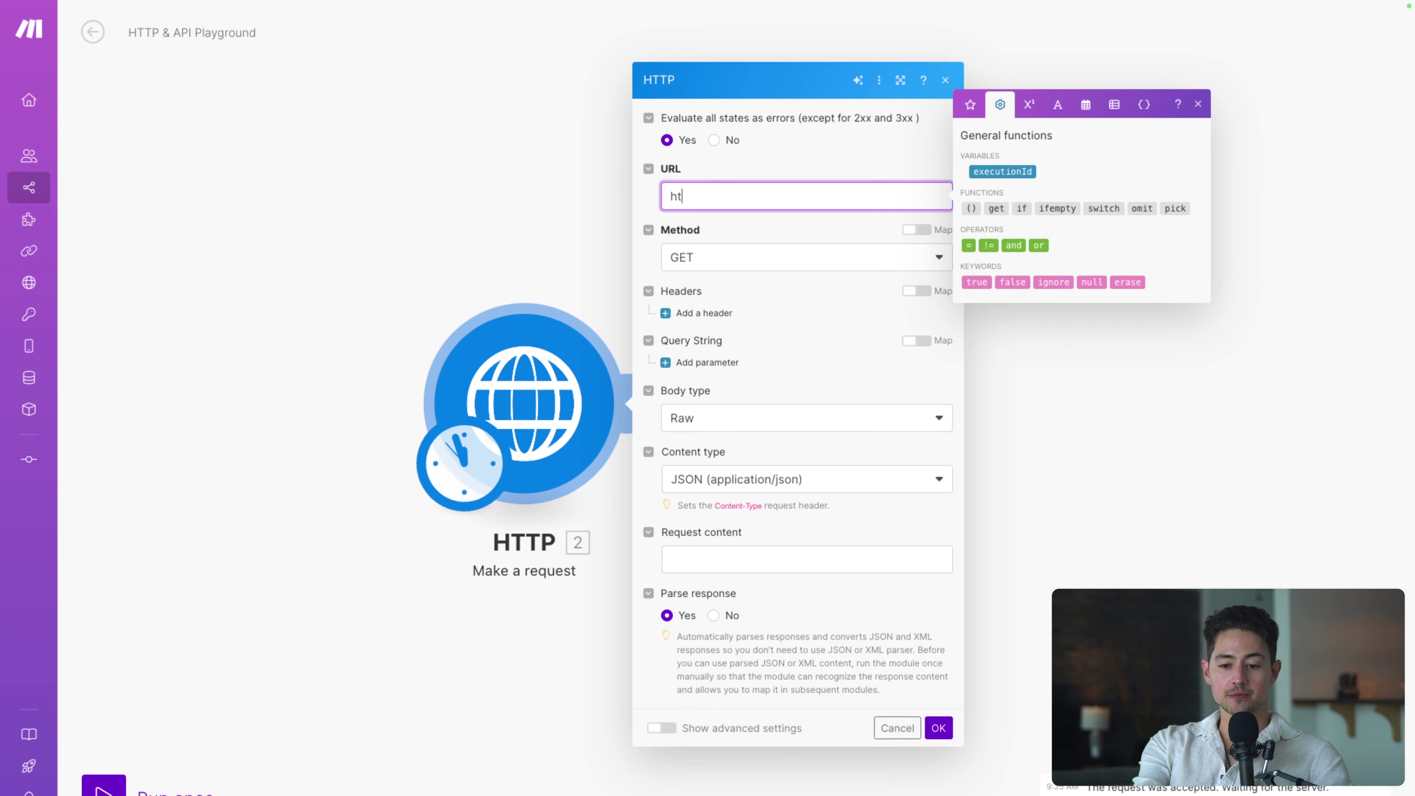
{"action": "type", "text": "tps://google.com"}
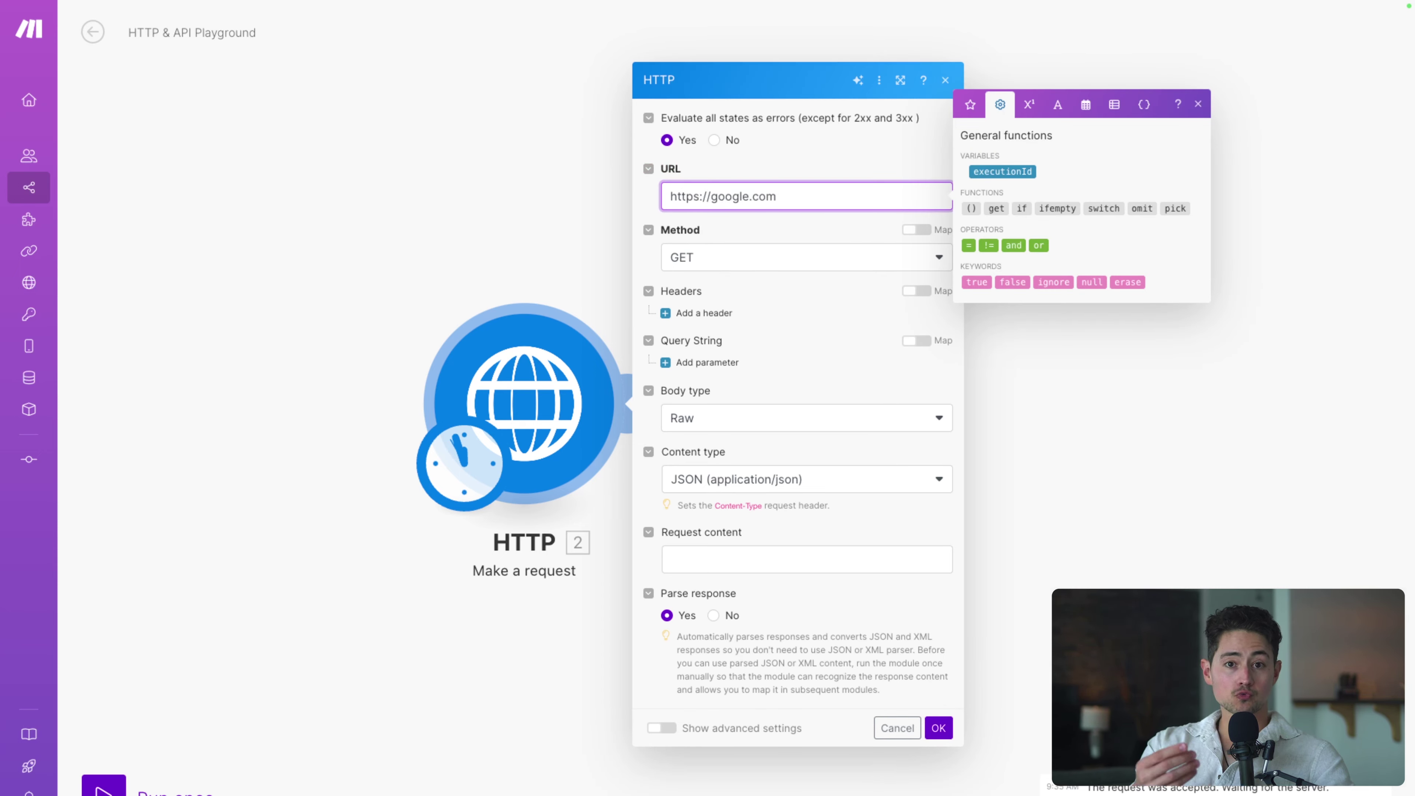
{"action": "left_click", "coordinate": [741, 238]}
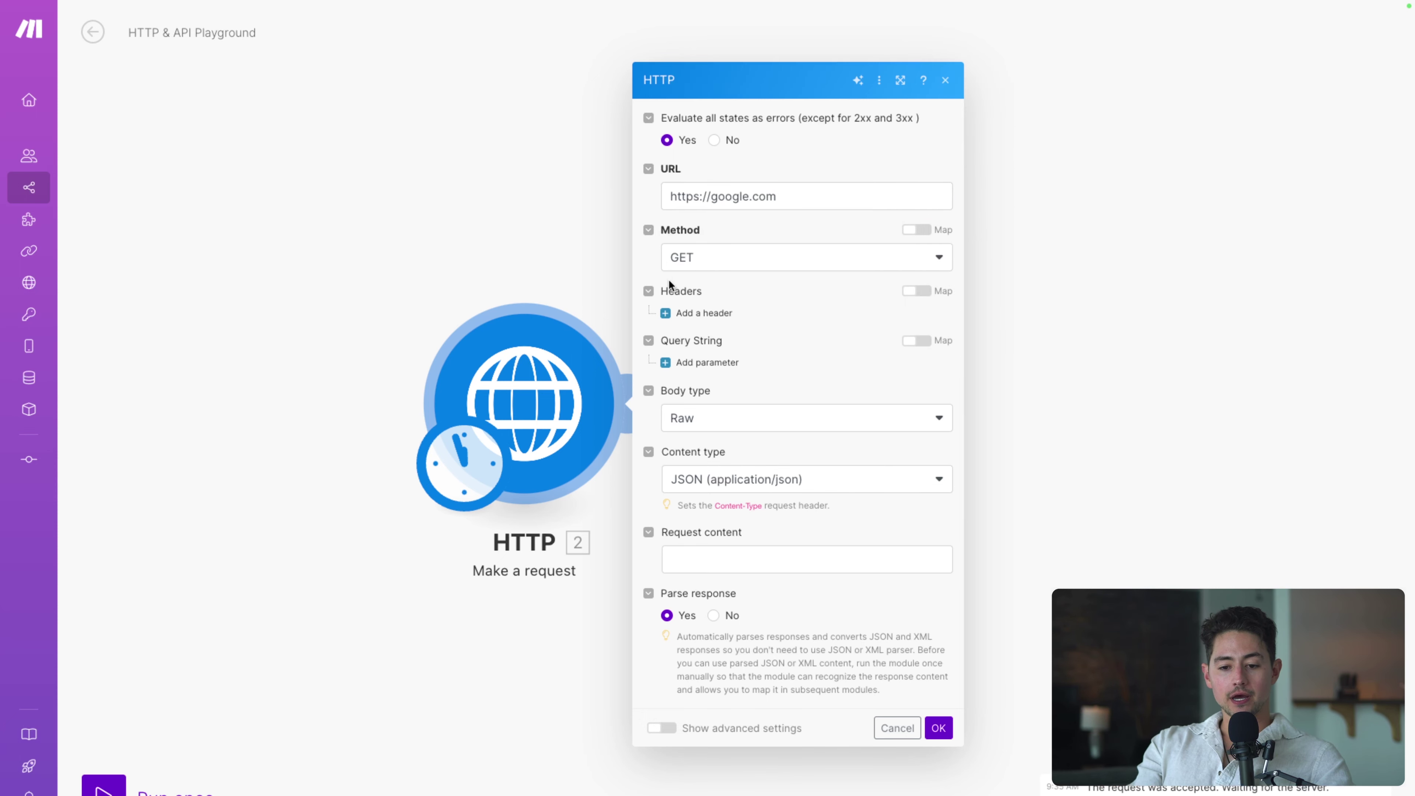
Expand the Method dropdown to show GET, HEAD, POST, PUT, PATCH, DELETE and OPTIONS
{"action": "left_click", "coordinate": [908, 267]}
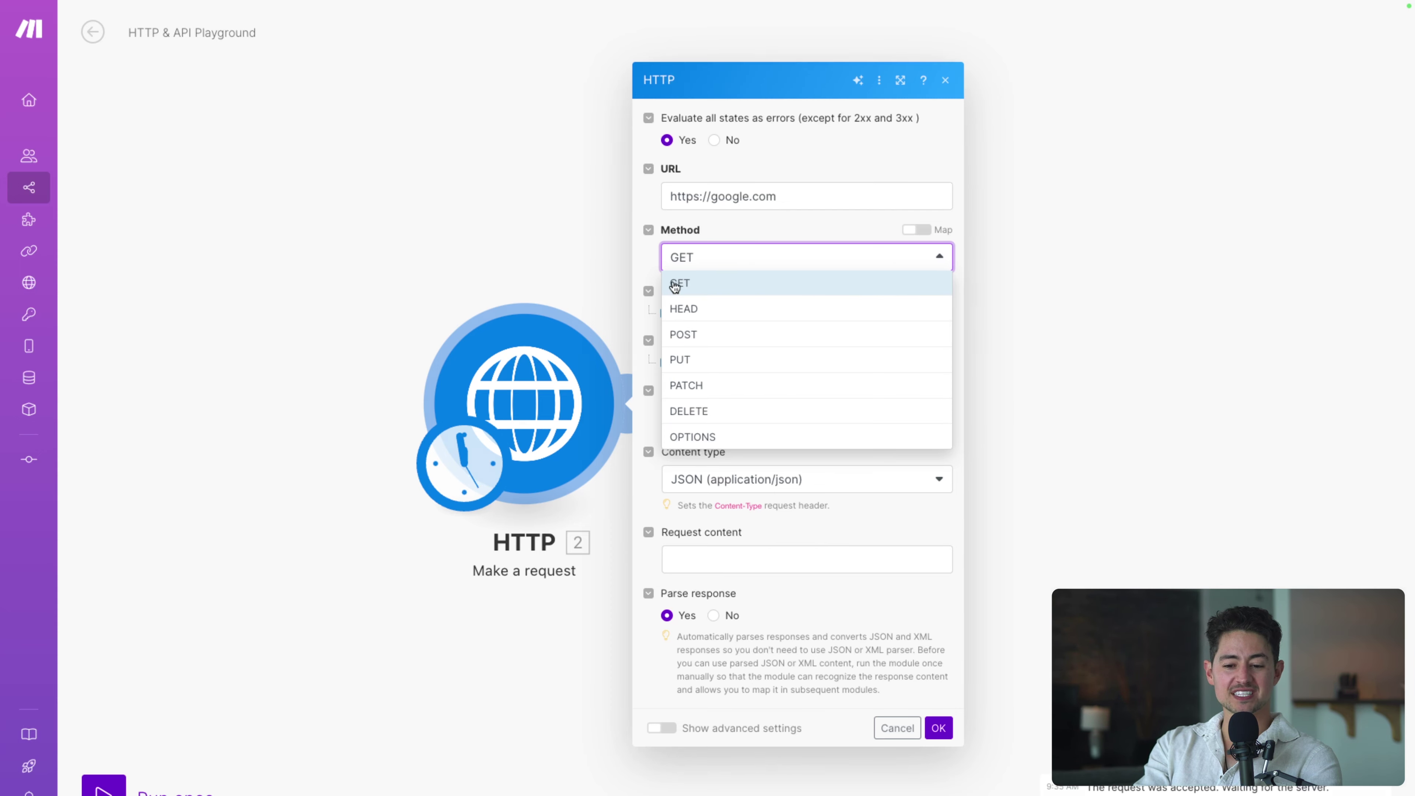
Keep GET as the method and briefly switch to the HTTP Requests notes
{"action": "left_click", "coordinate": [730, 230]}
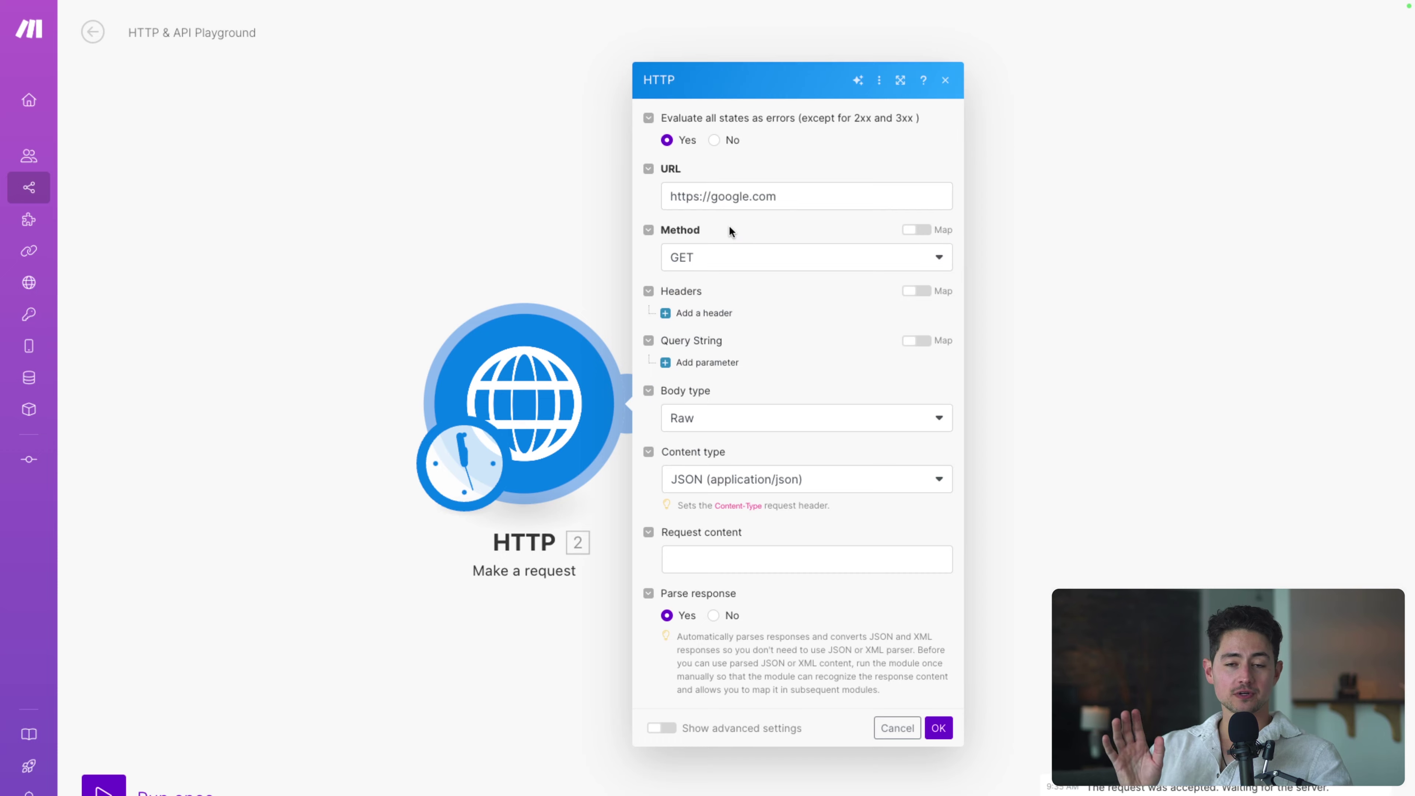
{"action": "key", "text": "alt+Tab"}
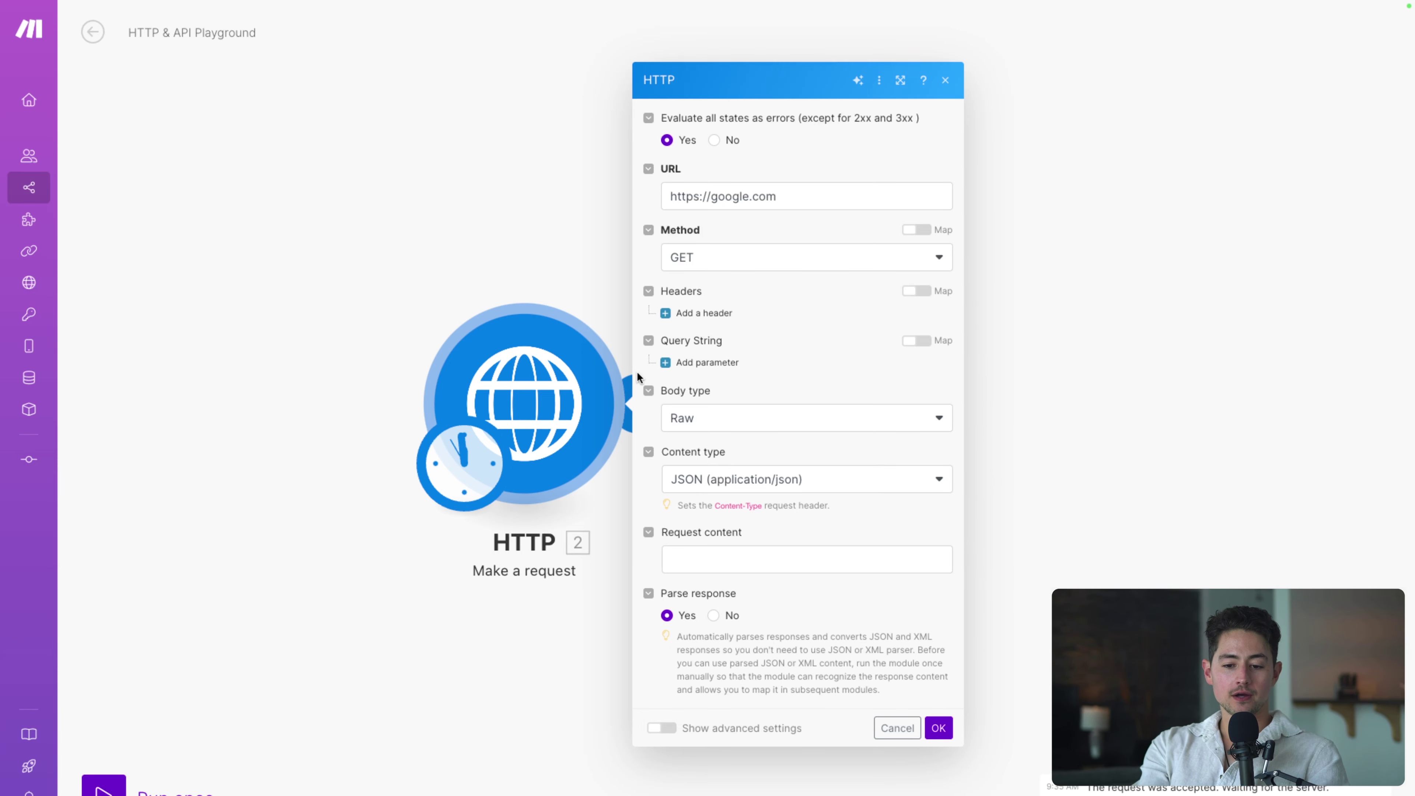
Add a header entry named id with the value 30fe8
{"action": "left_click", "coordinate": [717, 311]}
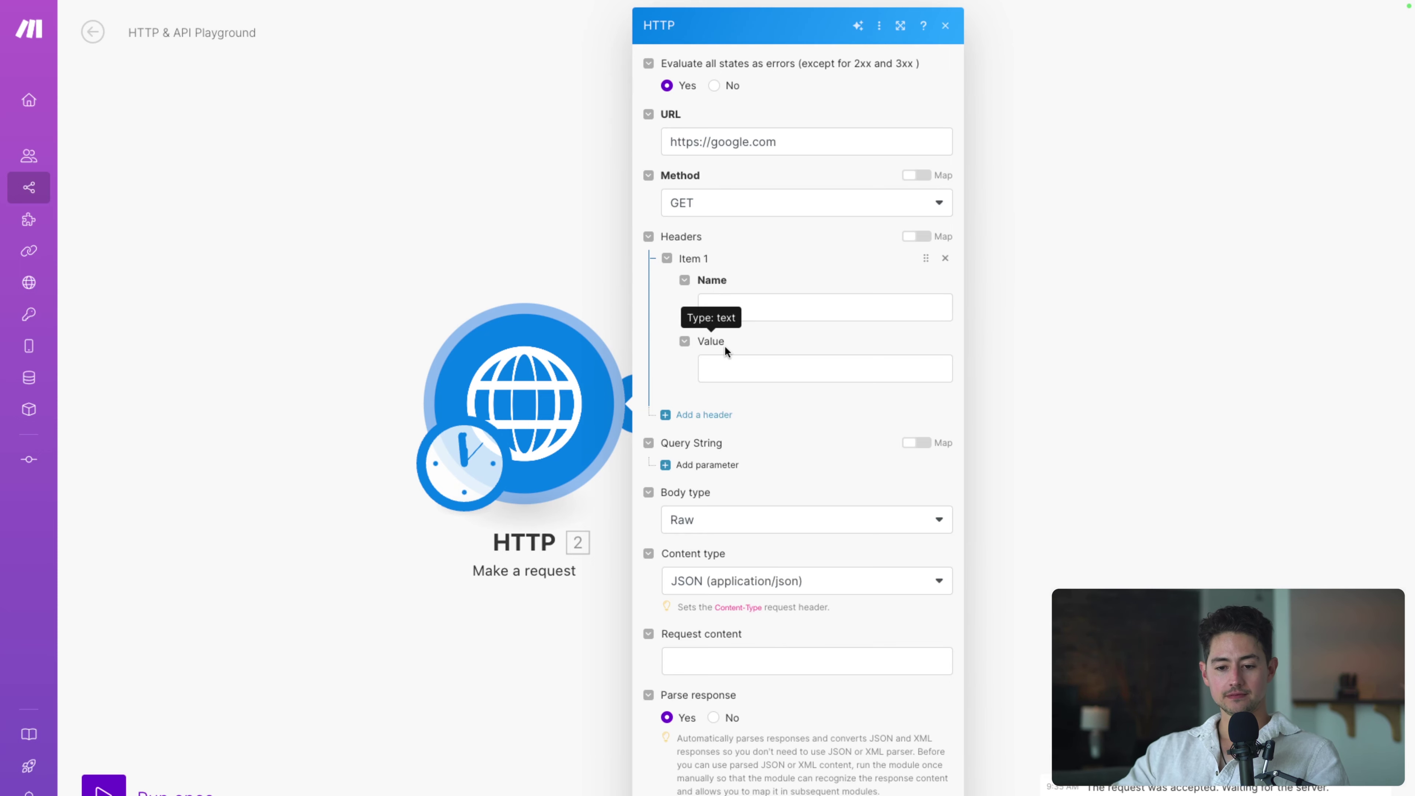
{"action": "left_click", "coordinate": [774, 319]}
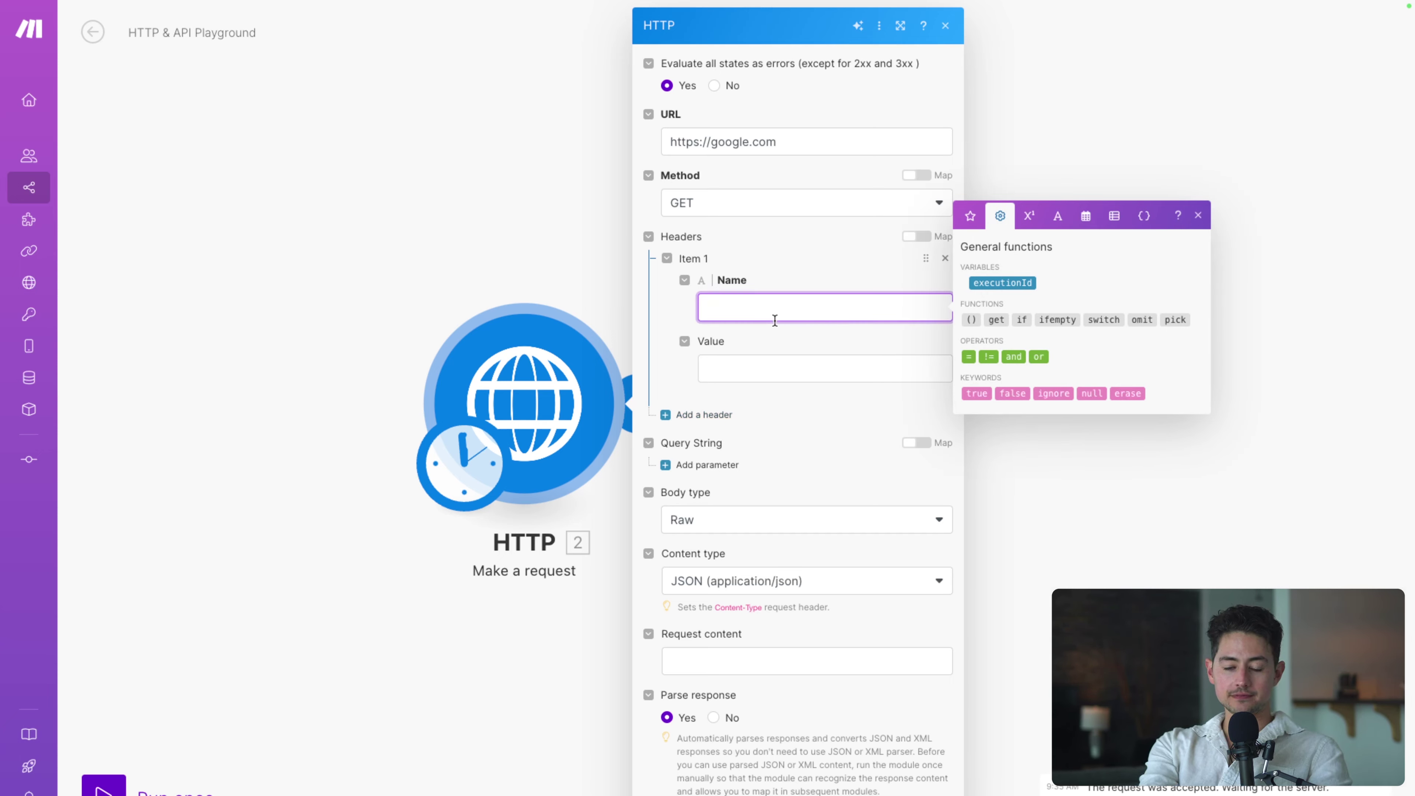
{"action": "type", "text": "id"}
{"action": "left_click", "coordinate": [796, 378]}
{"action": "type", "text": "3"}
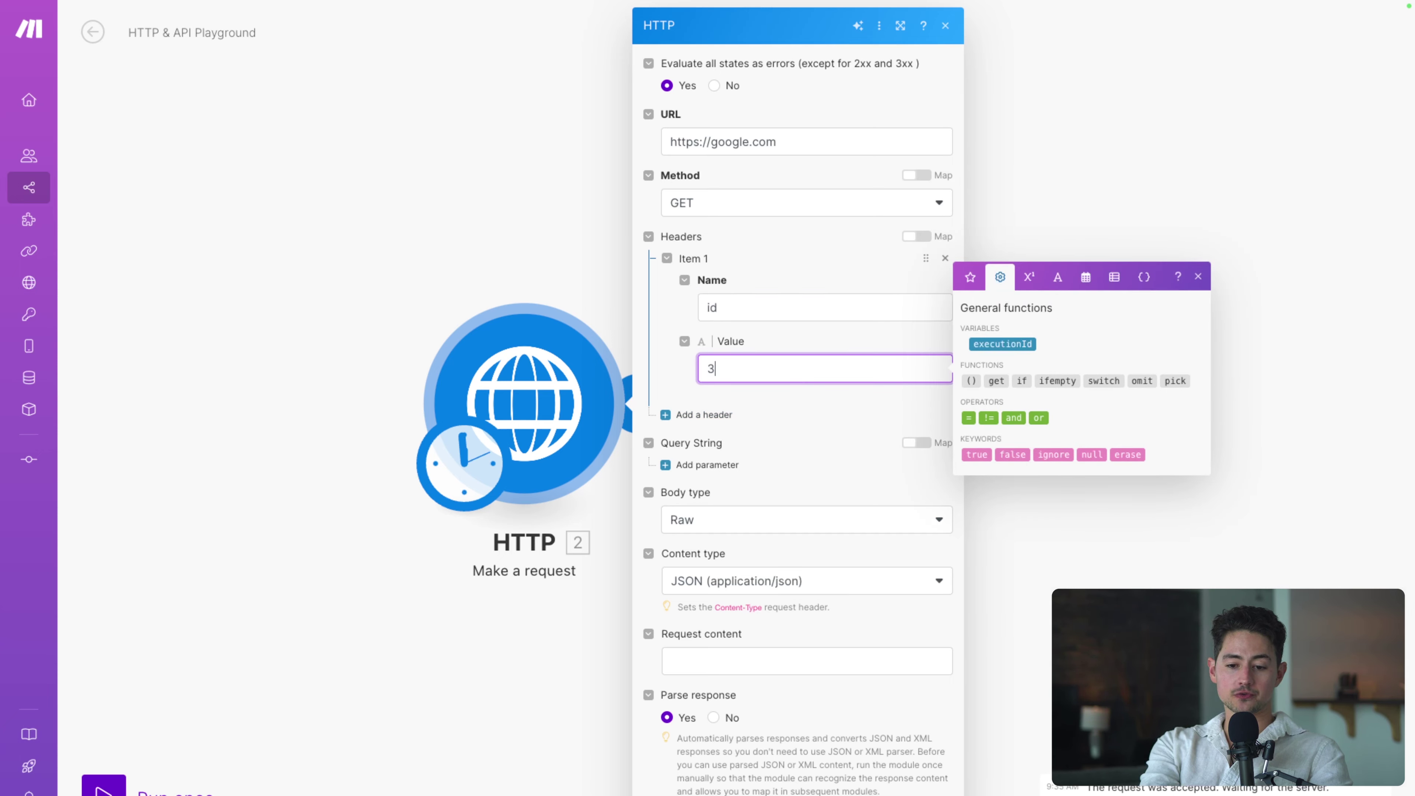
{"action": "type", "text": "0fe8"}
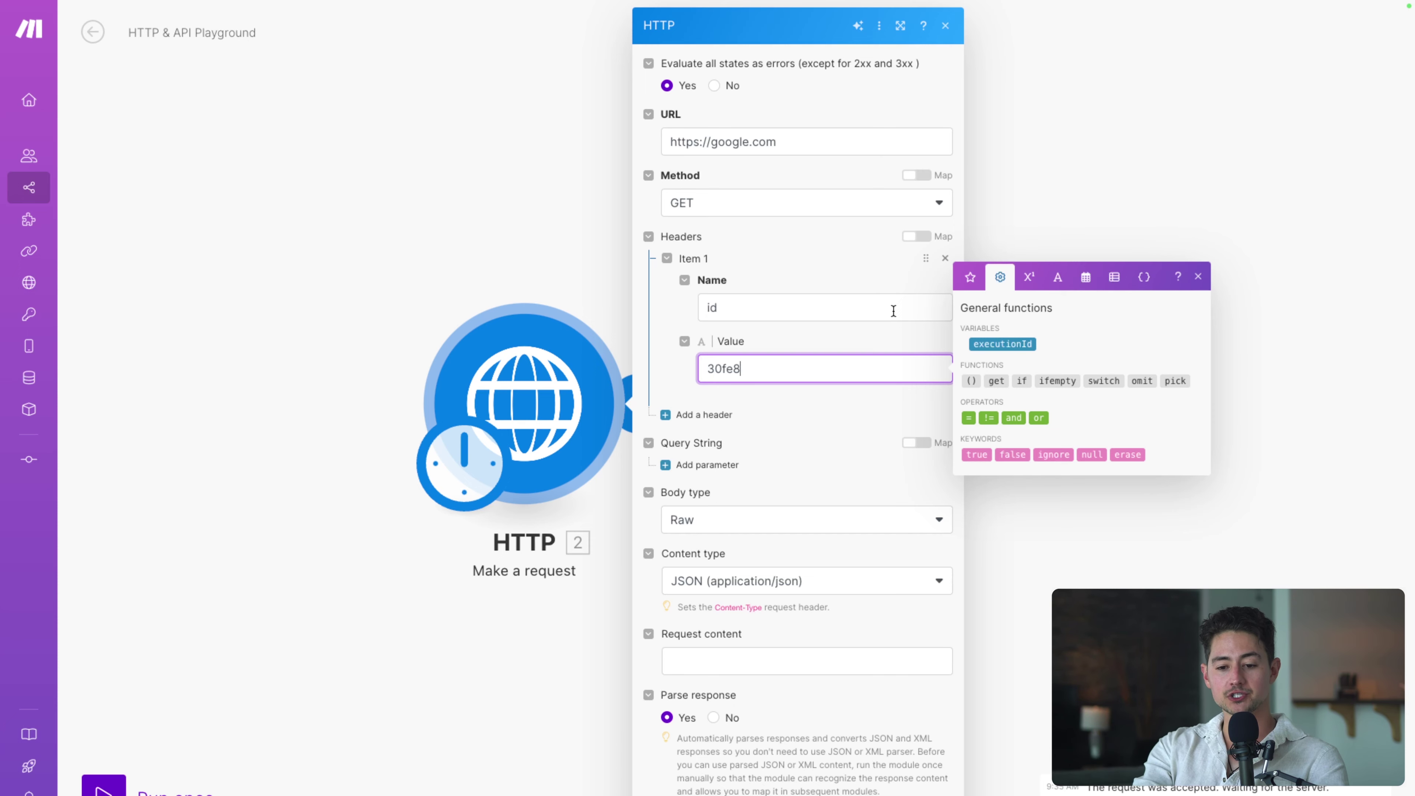
Change the header to User-Agent with the value Mozilla/5.0
{"action": "left_click", "coordinate": [801, 304]}
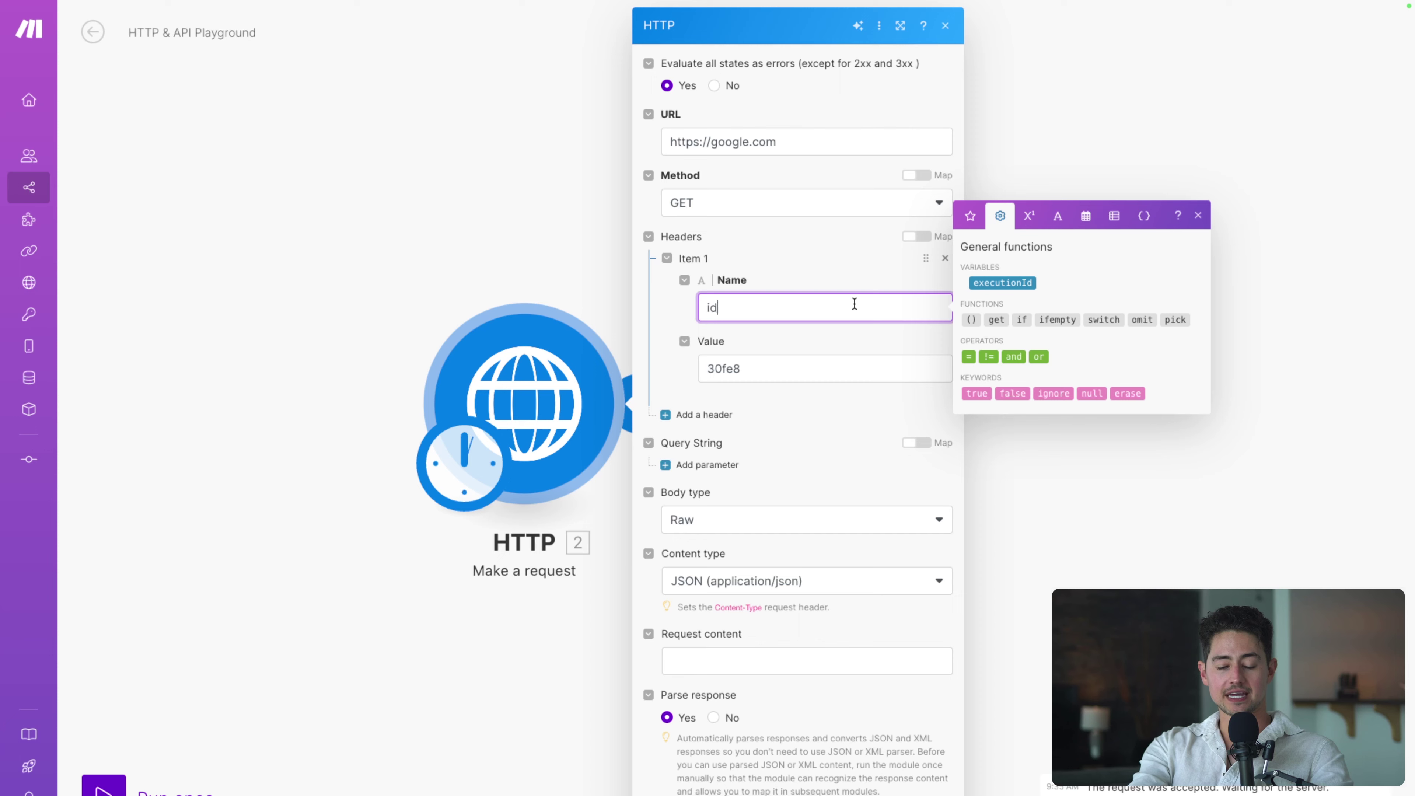
{"action": "key", "text": "ctrl+a"}
{"action": "type", "text": "User-Agent"}
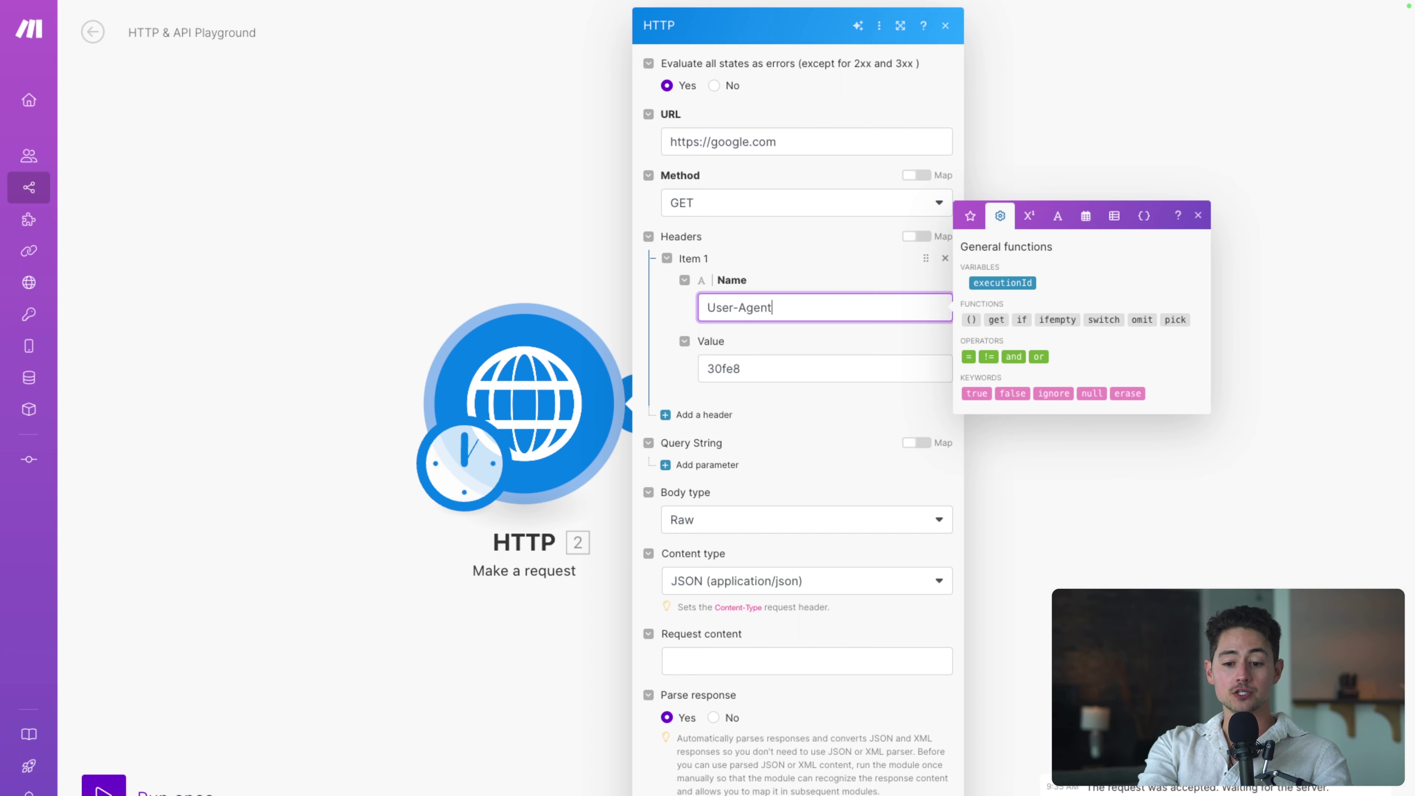
{"action": "key", "text": "Tab"}
{"action": "type", "text": "Mozilla/5.0"}
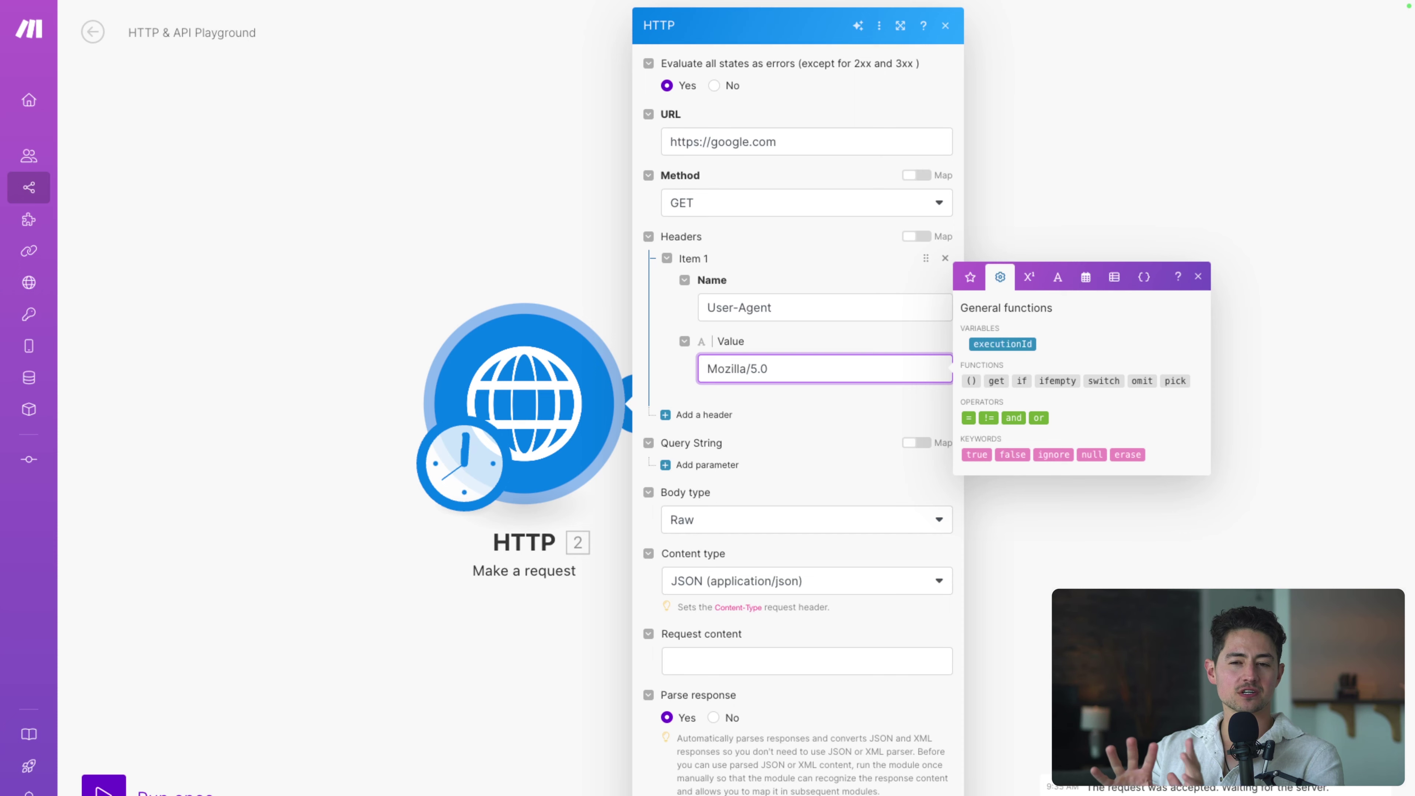
Turn the header into Authorization with a 'Bearer' plus sample token value
{"action": "triple_click", "coordinate": [831, 304]}
{"action": "type", "text": "Authorization"}
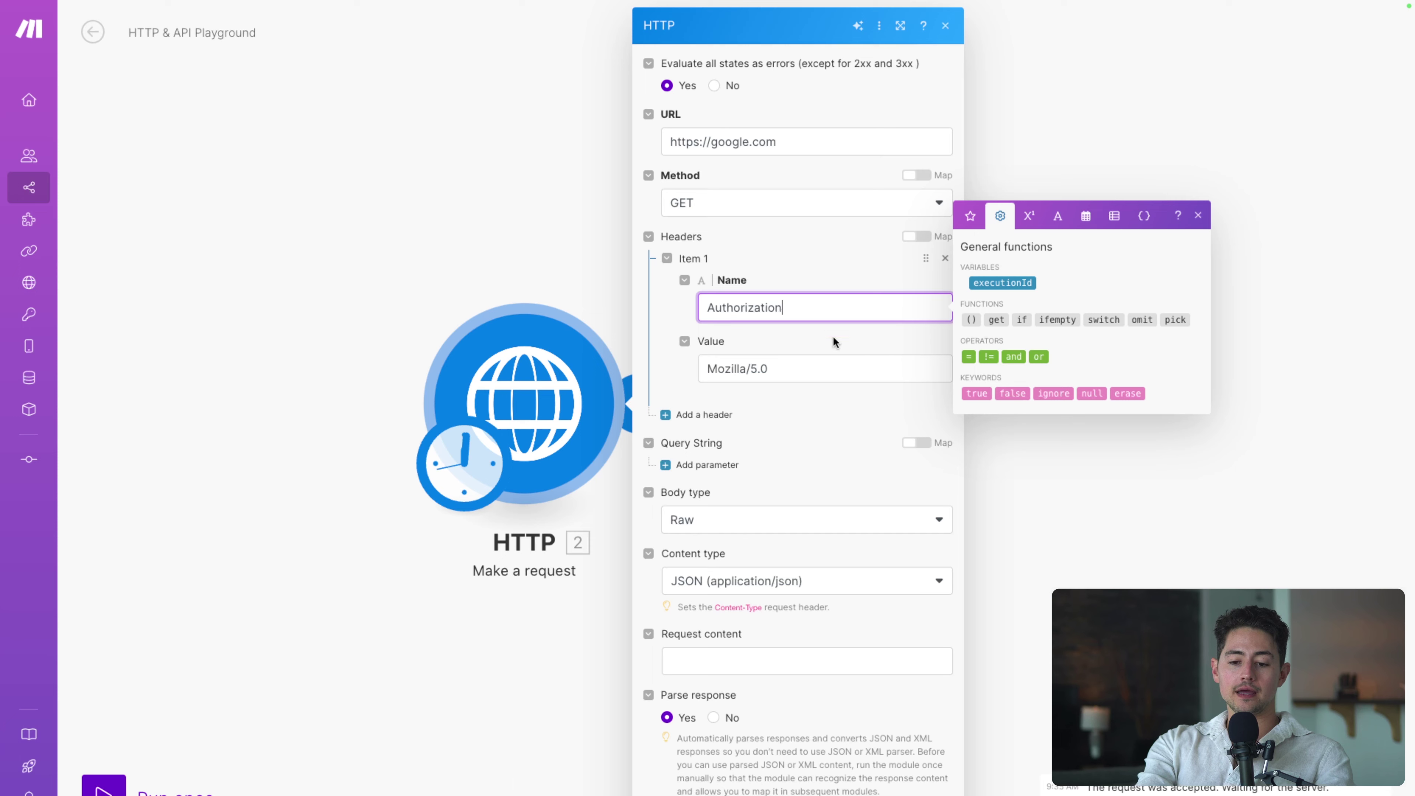
{"action": "key", "text": "Tab"}
{"action": "key", "text": "BackSpace"}
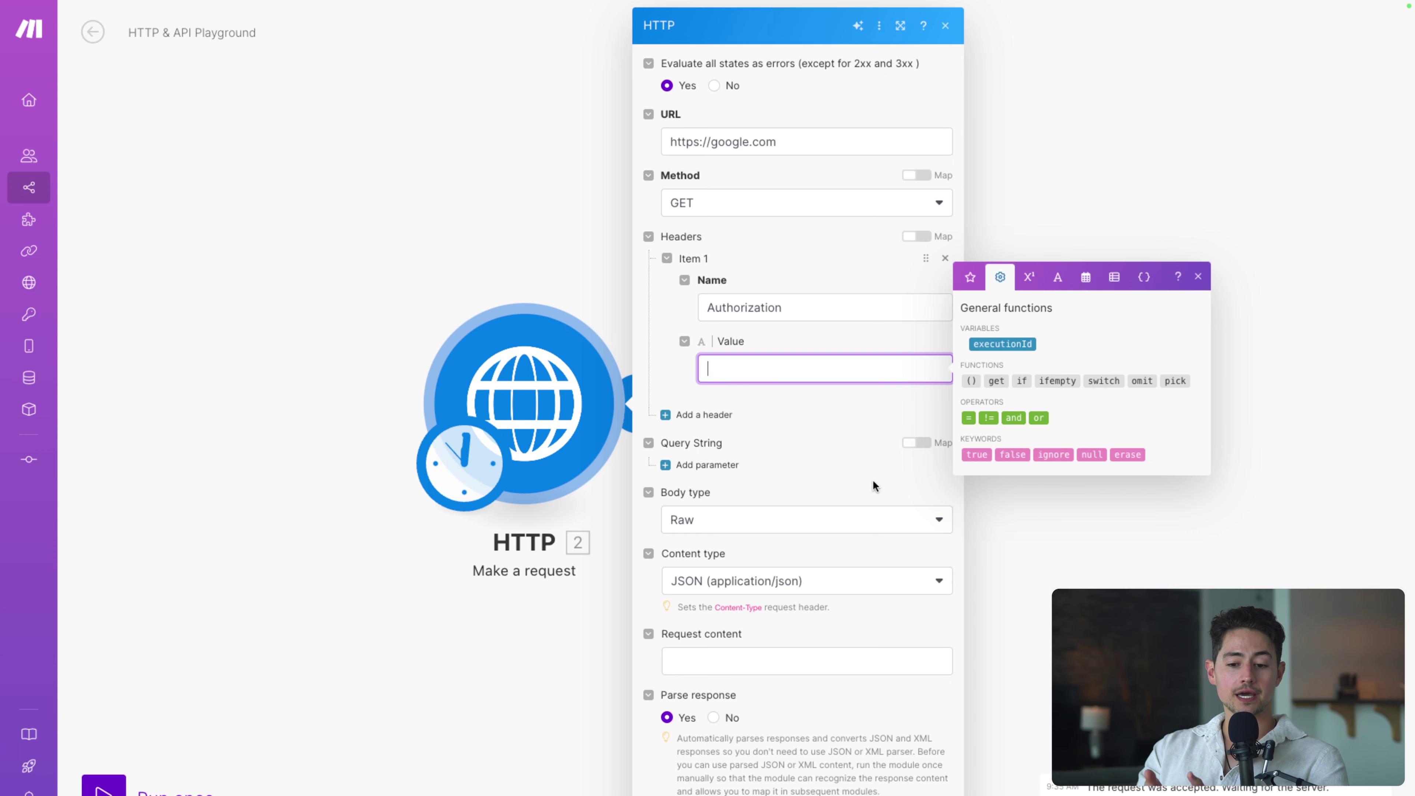
{"action": "double_click", "coordinate": [705, 307]}
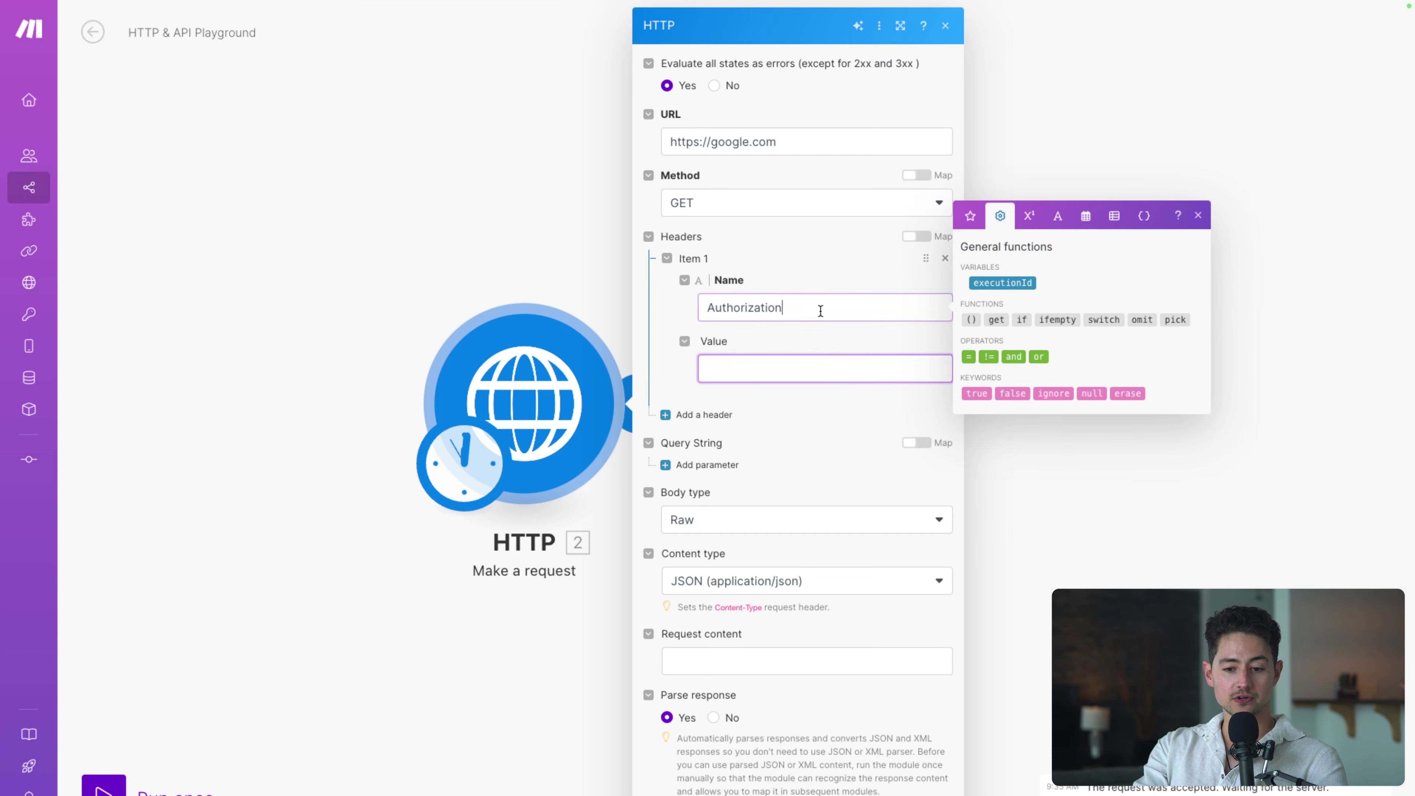
{"action": "left_click", "coordinate": [766, 365]}
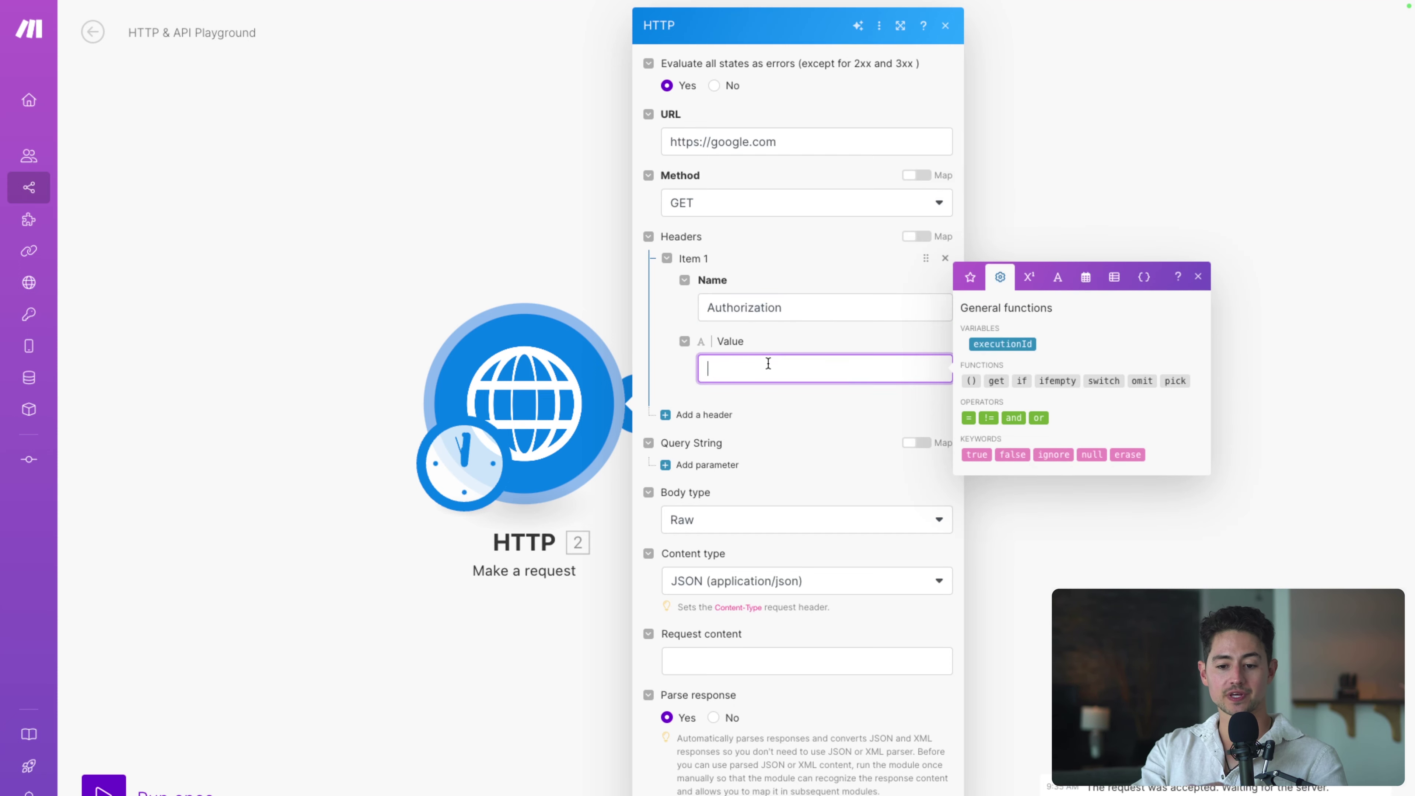
{"action": "type", "text": "Bearer"}
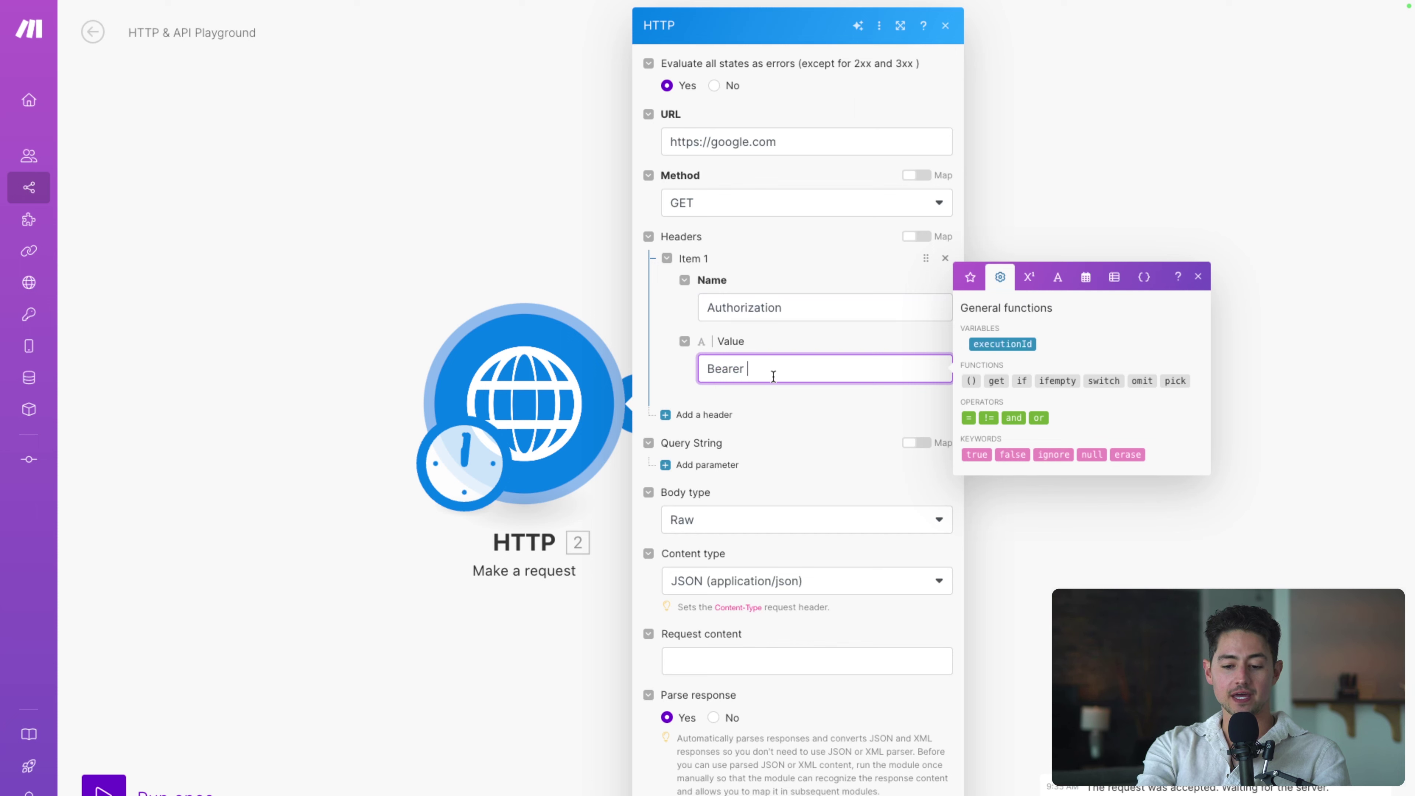
{"action": "type", "text": " apiKeyGoesHere"}
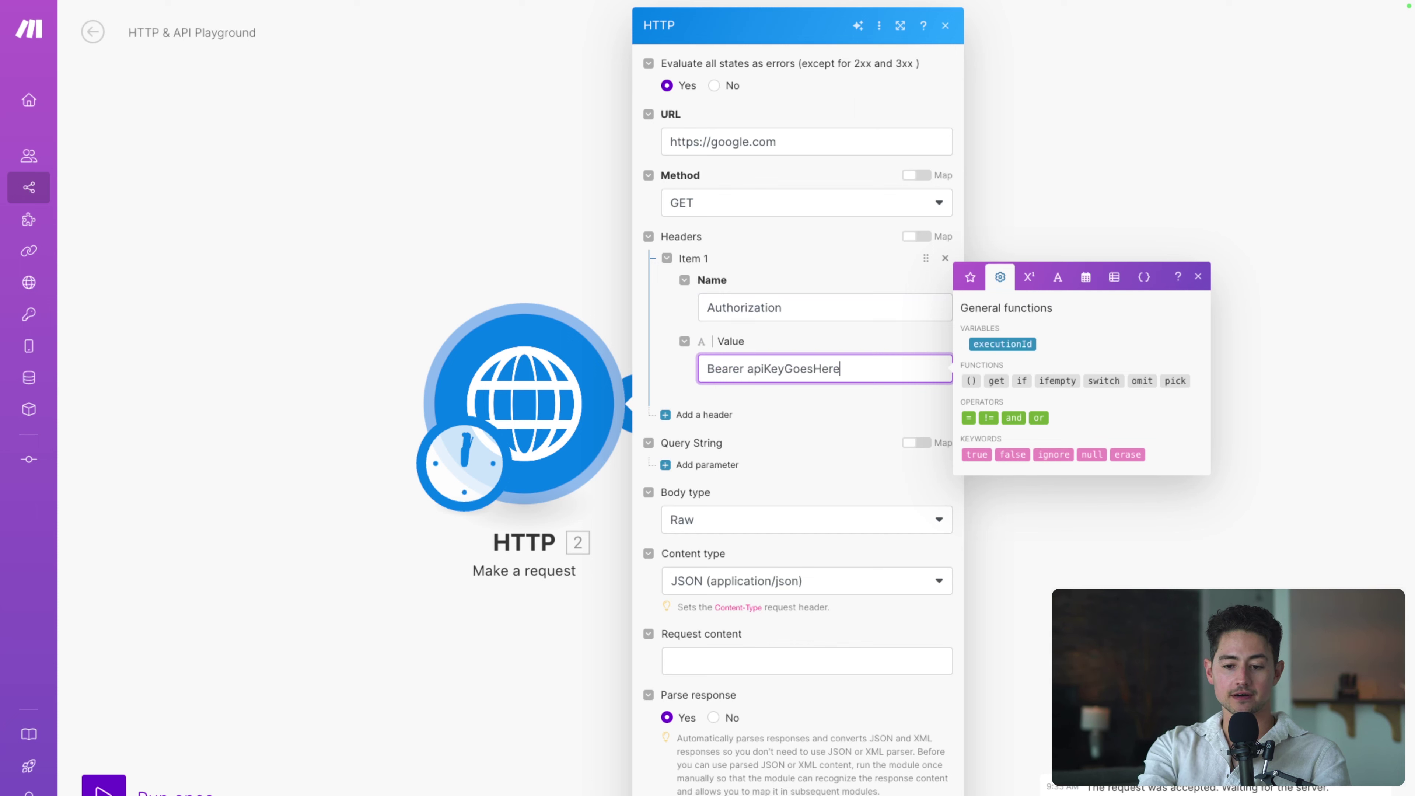
{"action": "key", "text": "ctrl+shift+Left"}
{"action": "type", "text": "204hf034f3084"}
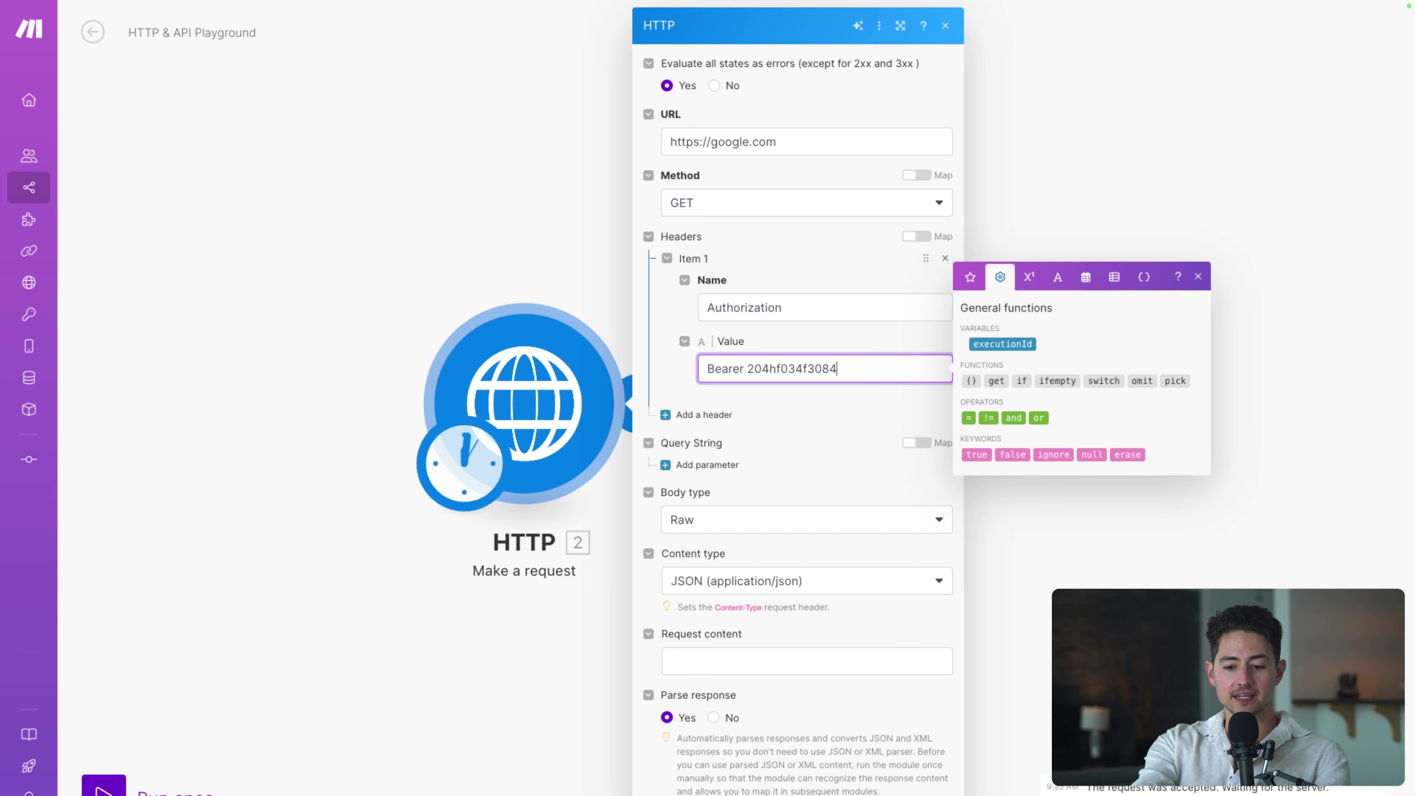
{"action": "type", "text": "fhhafasf"}
{"action": "left_click", "coordinate": [758, 285]}
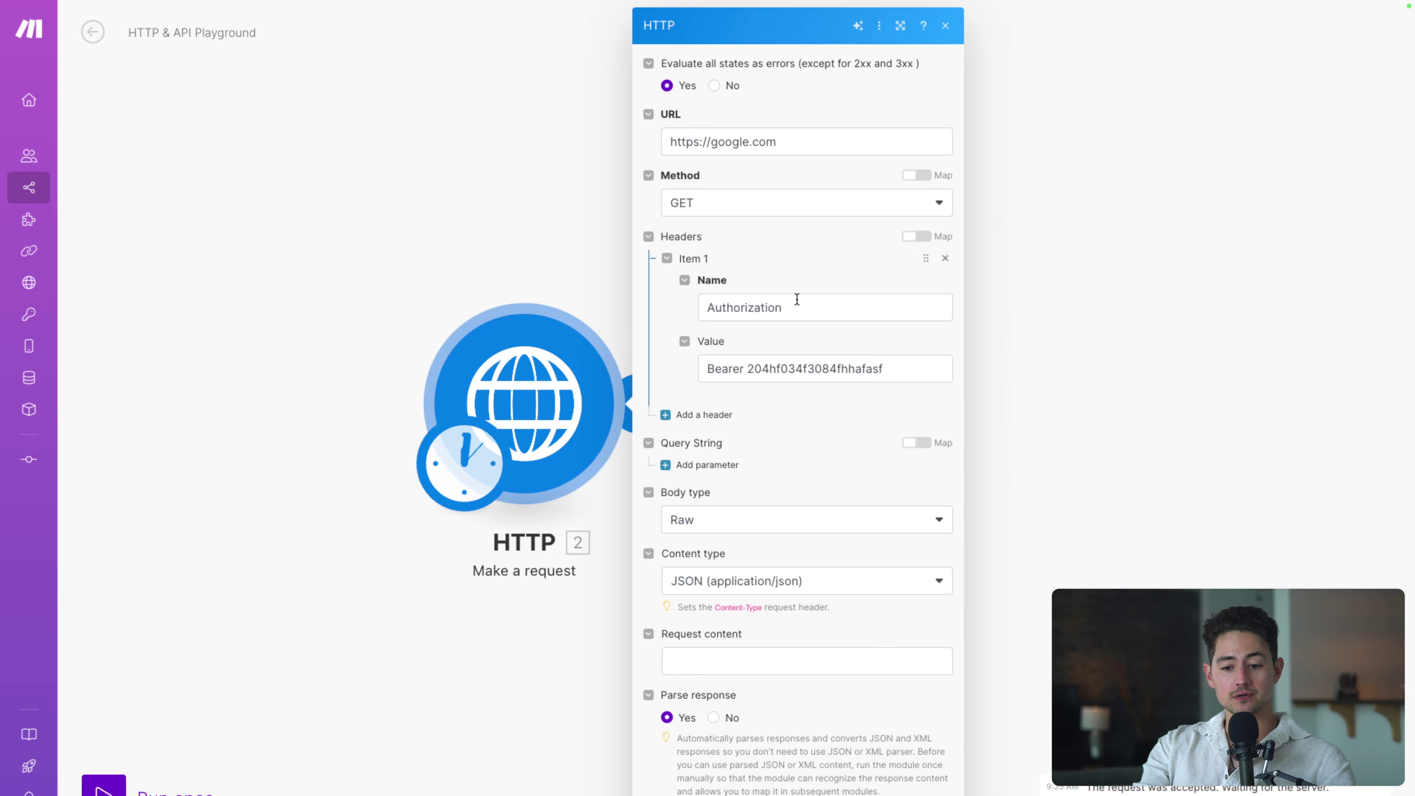
Highlight the Authorization name, the Bearer prefix and the token in the header
{"action": "left_click_drag", "start_coordinate": [796, 299], "coordinate": [708, 305]}
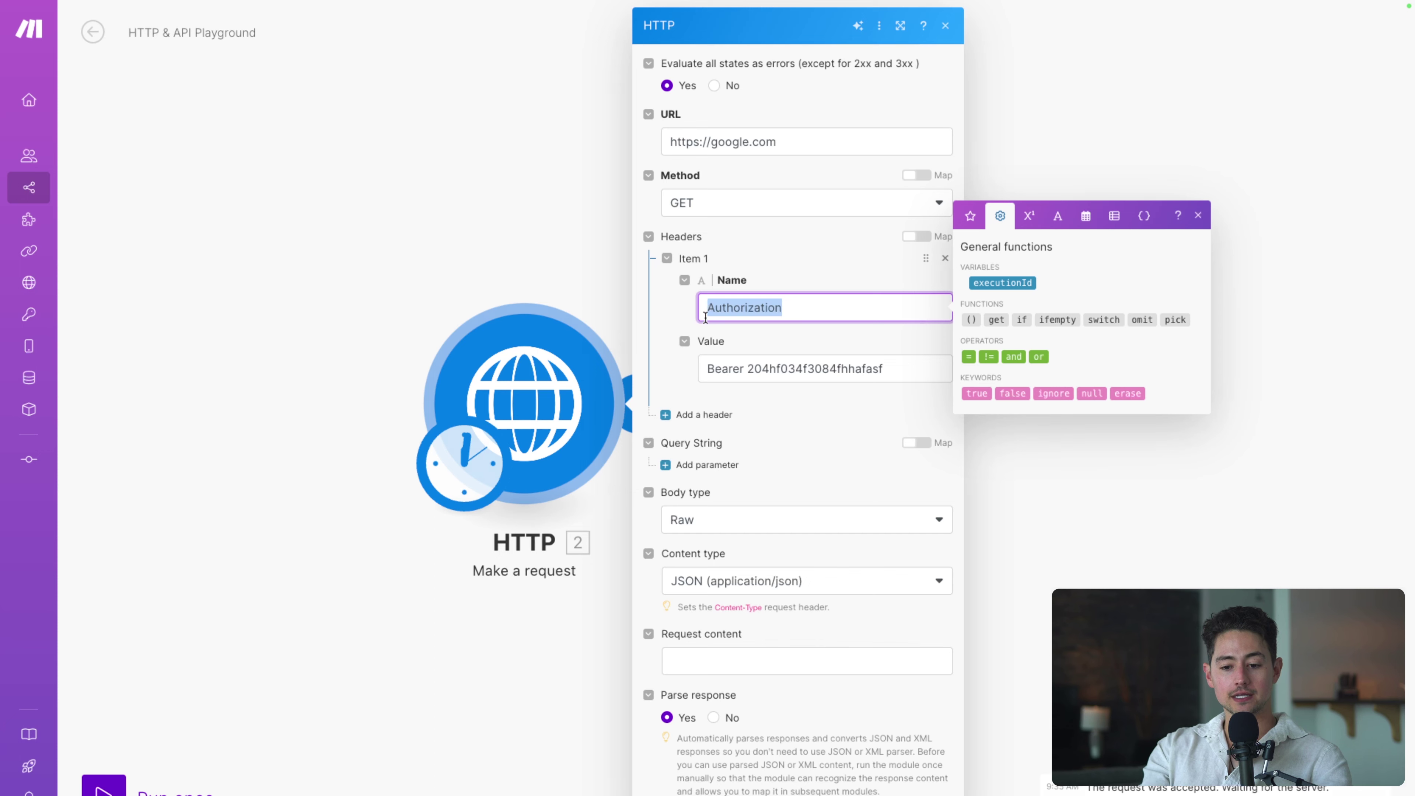
{"action": "left_click_drag", "start_coordinate": [703, 369], "coordinate": [746, 369]}
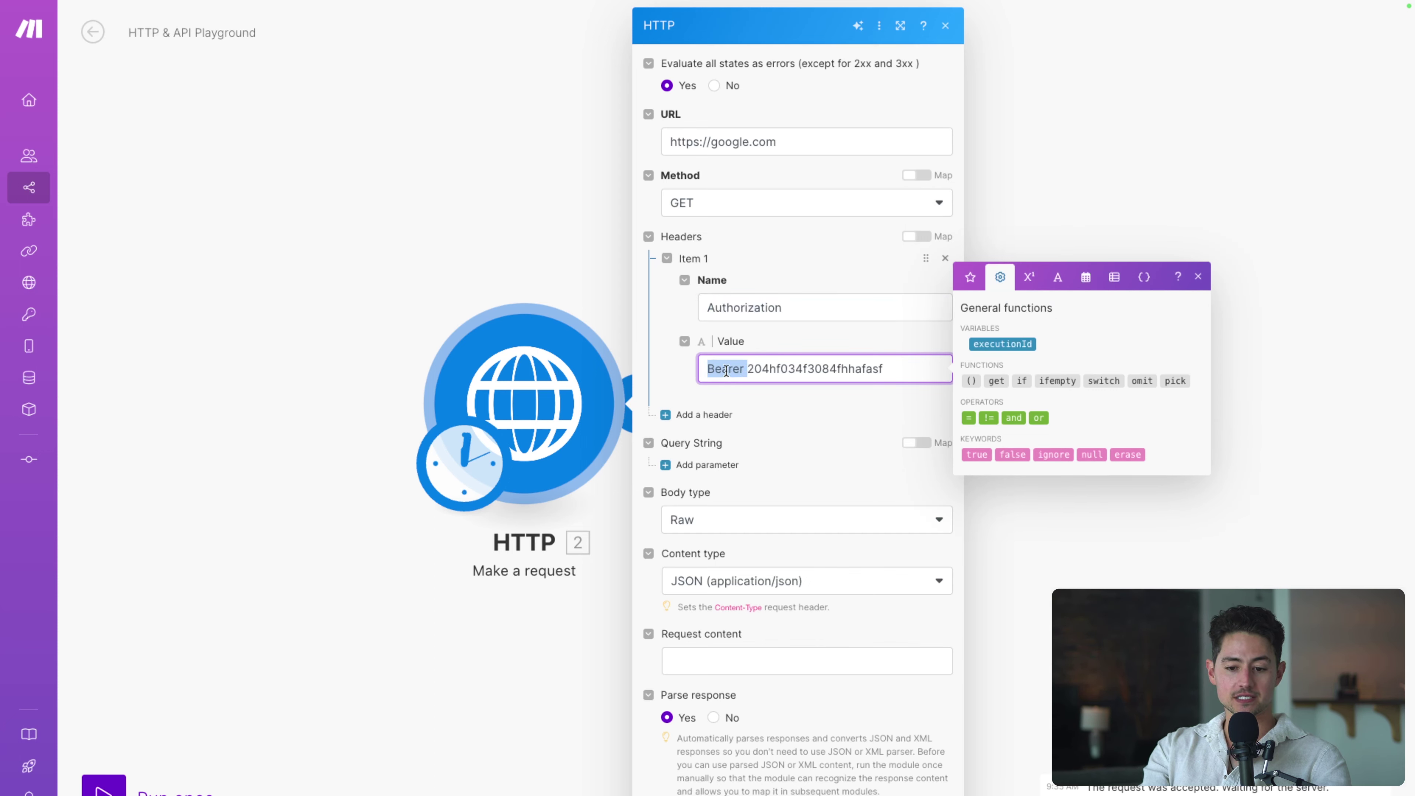
{"action": "double_click", "coordinate": [749, 369]}
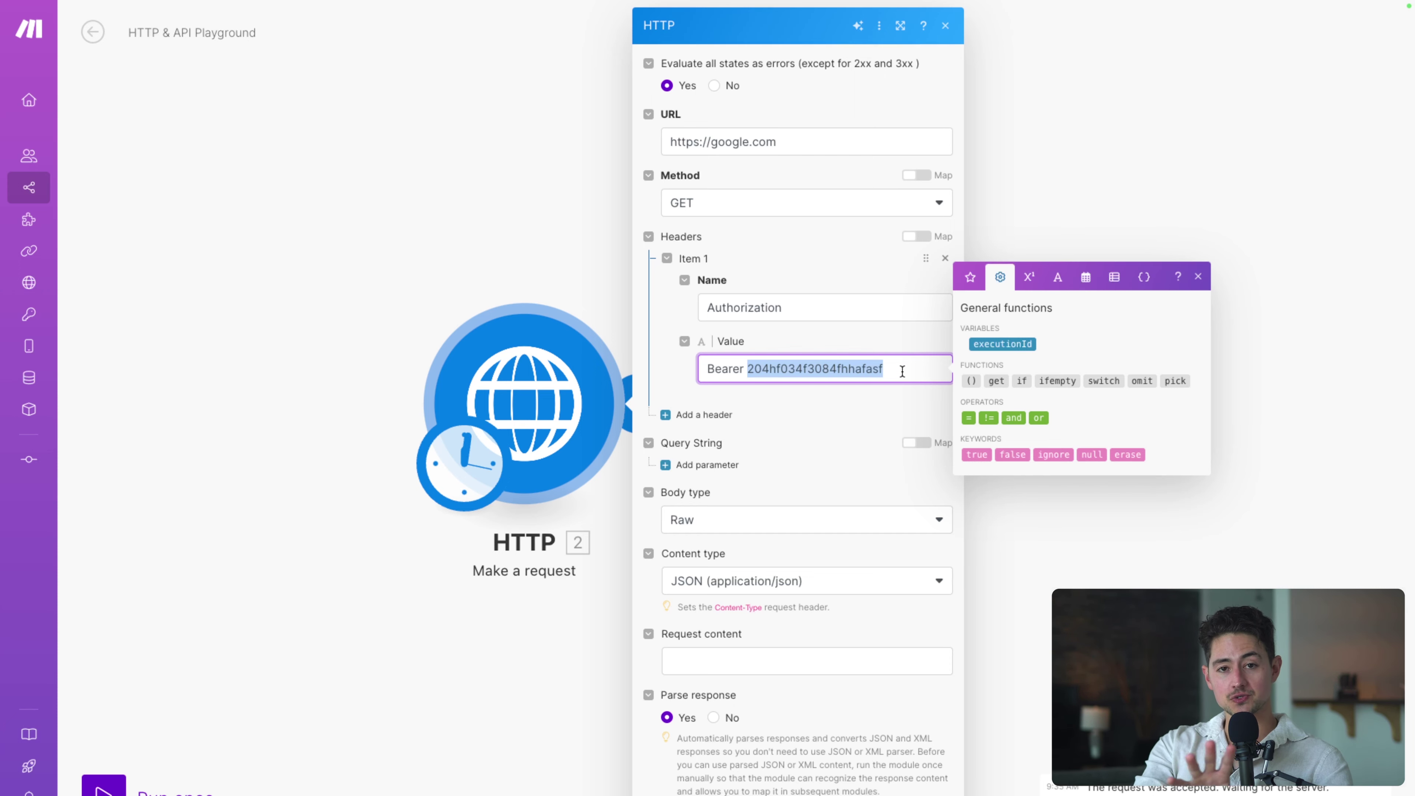
{"action": "left_click", "coordinate": [886, 415]}
Add and remove extra header items, including a briefly named Cookie header
{"action": "left_click", "coordinate": [696, 414]}
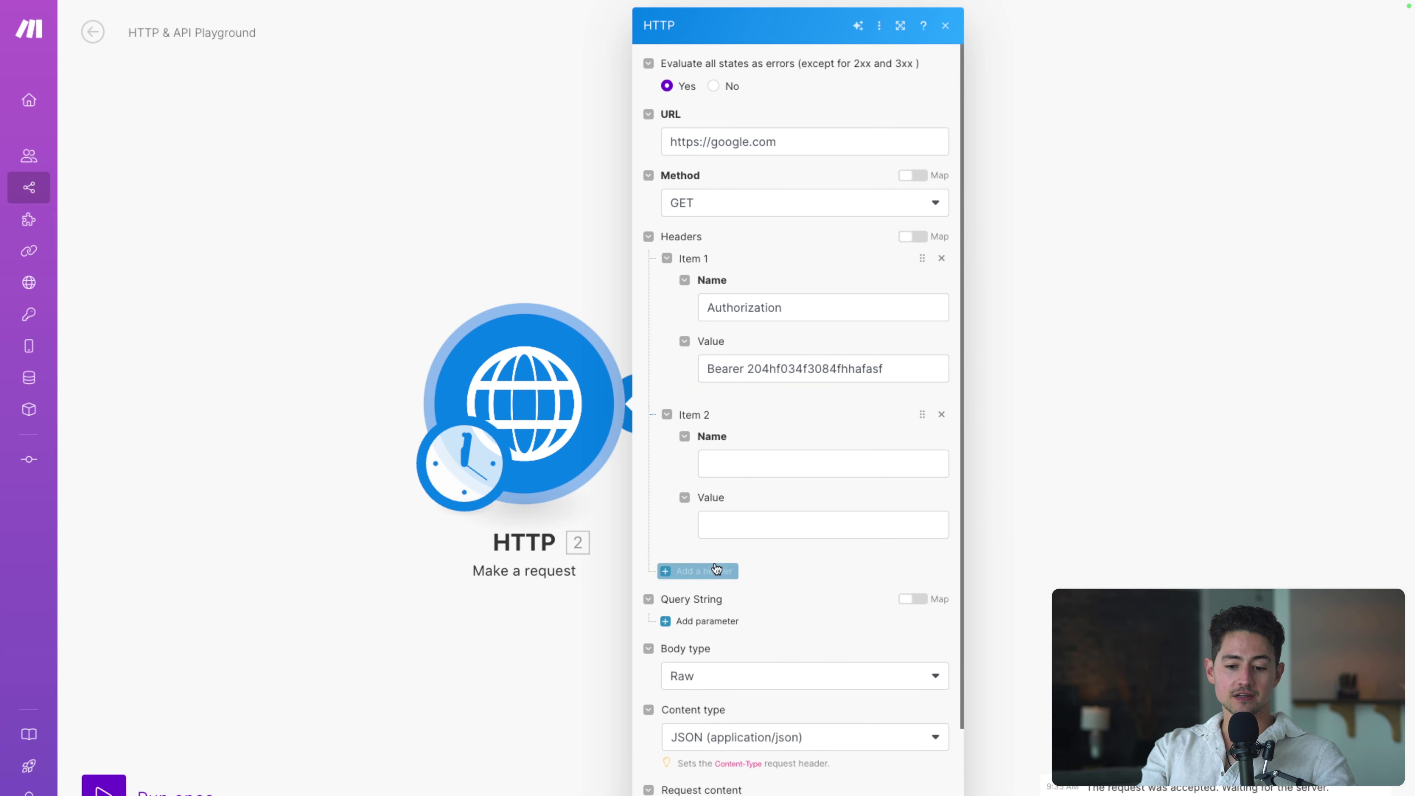
{"action": "left_click", "coordinate": [716, 569]}
{"action": "left_click", "coordinate": [941, 414]}
{"action": "left_click", "coordinate": [941, 414]}
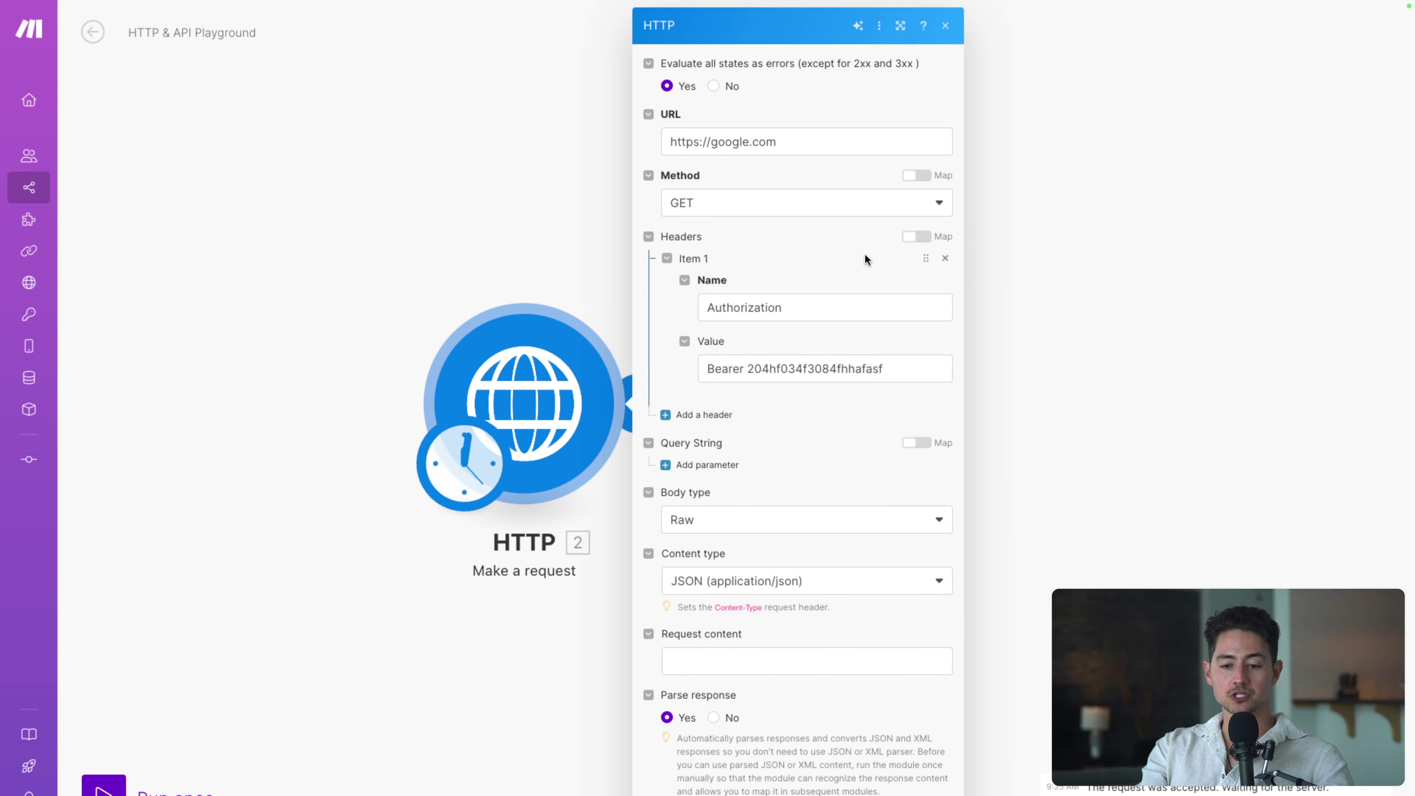
{"action": "left_click", "coordinate": [705, 414]}
{"action": "left_click", "coordinate": [758, 463]}
{"action": "type", "text": "C"}
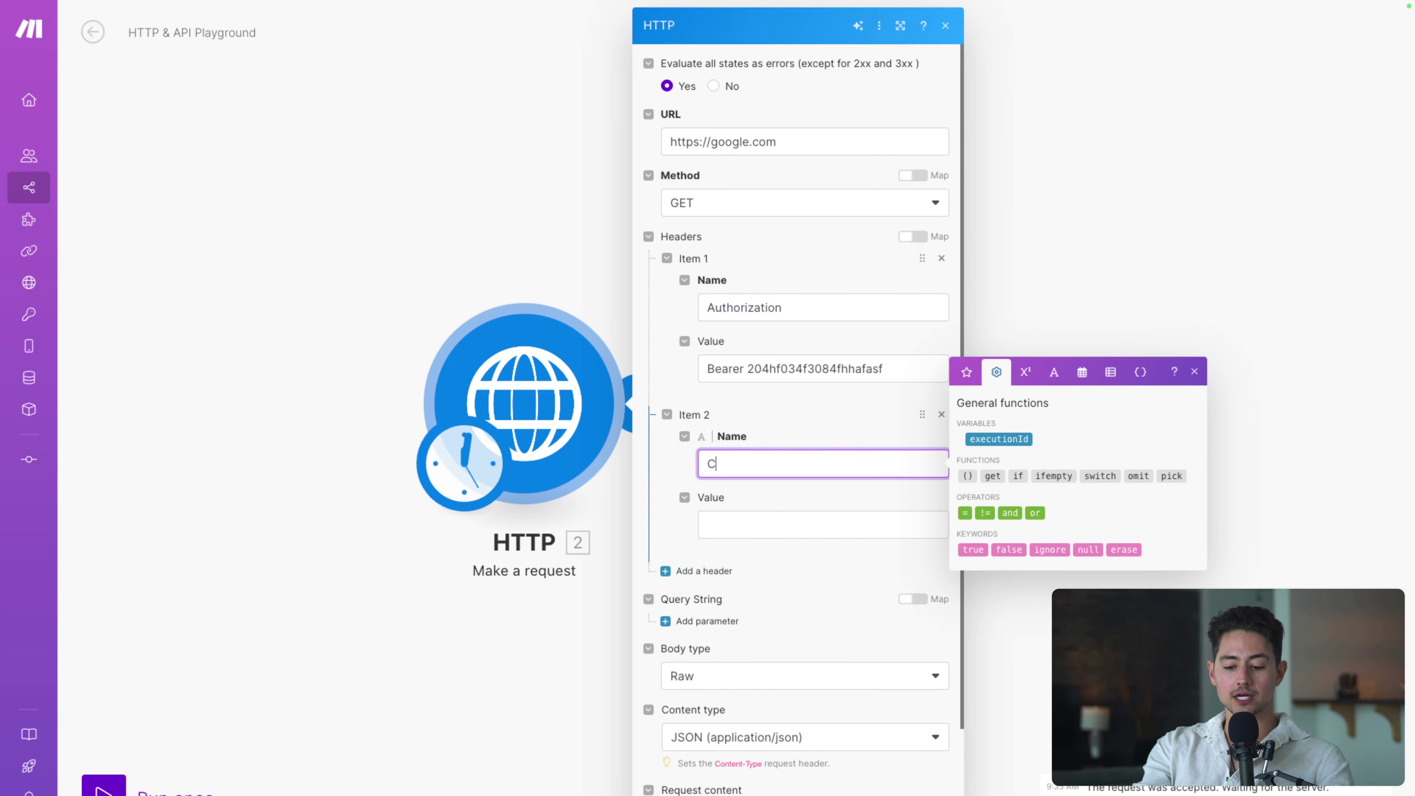
{"action": "type", "text": "ookie"}
{"action": "key", "text": "ctrl+a"}
{"action": "key", "text": "BackSpace"}
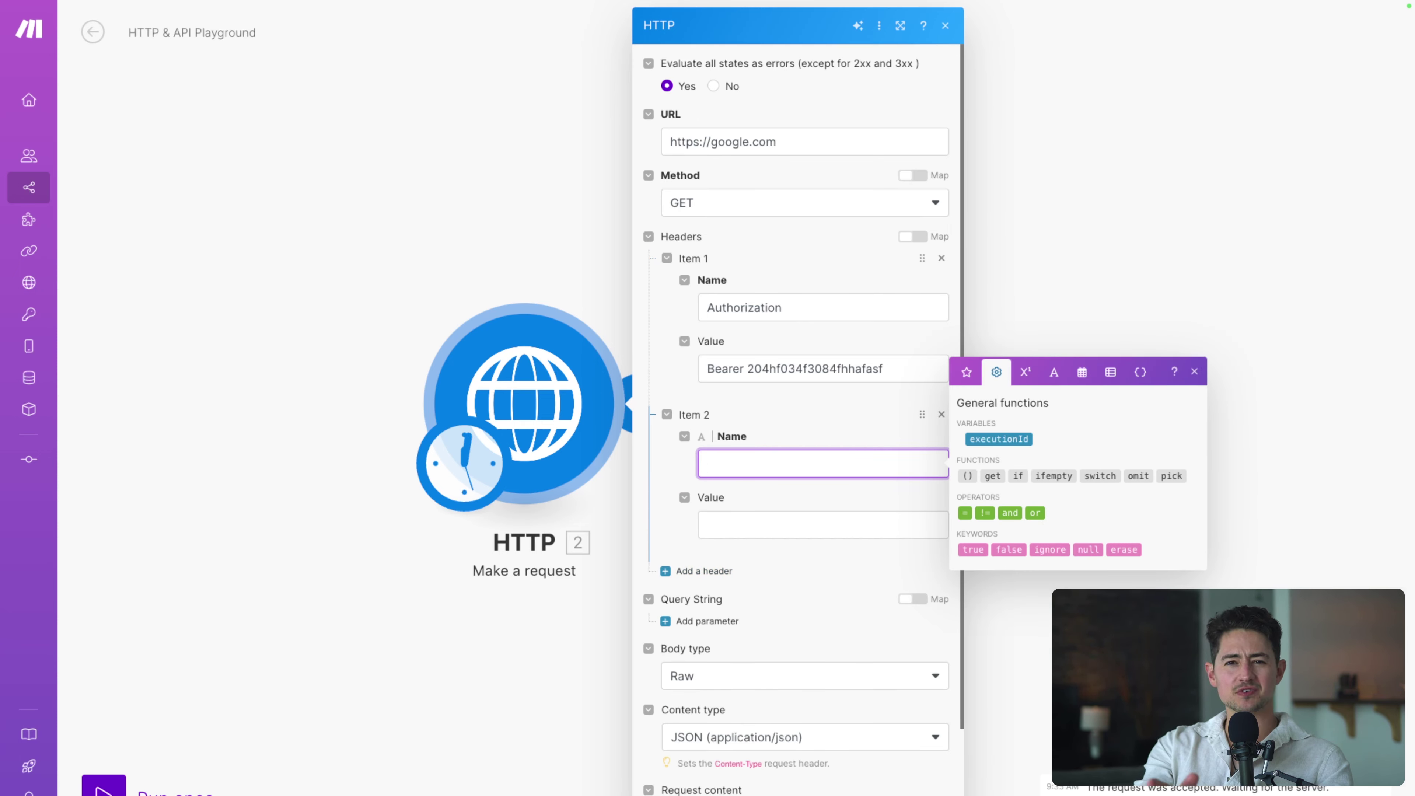
{"action": "left_click", "coordinate": [941, 414]}
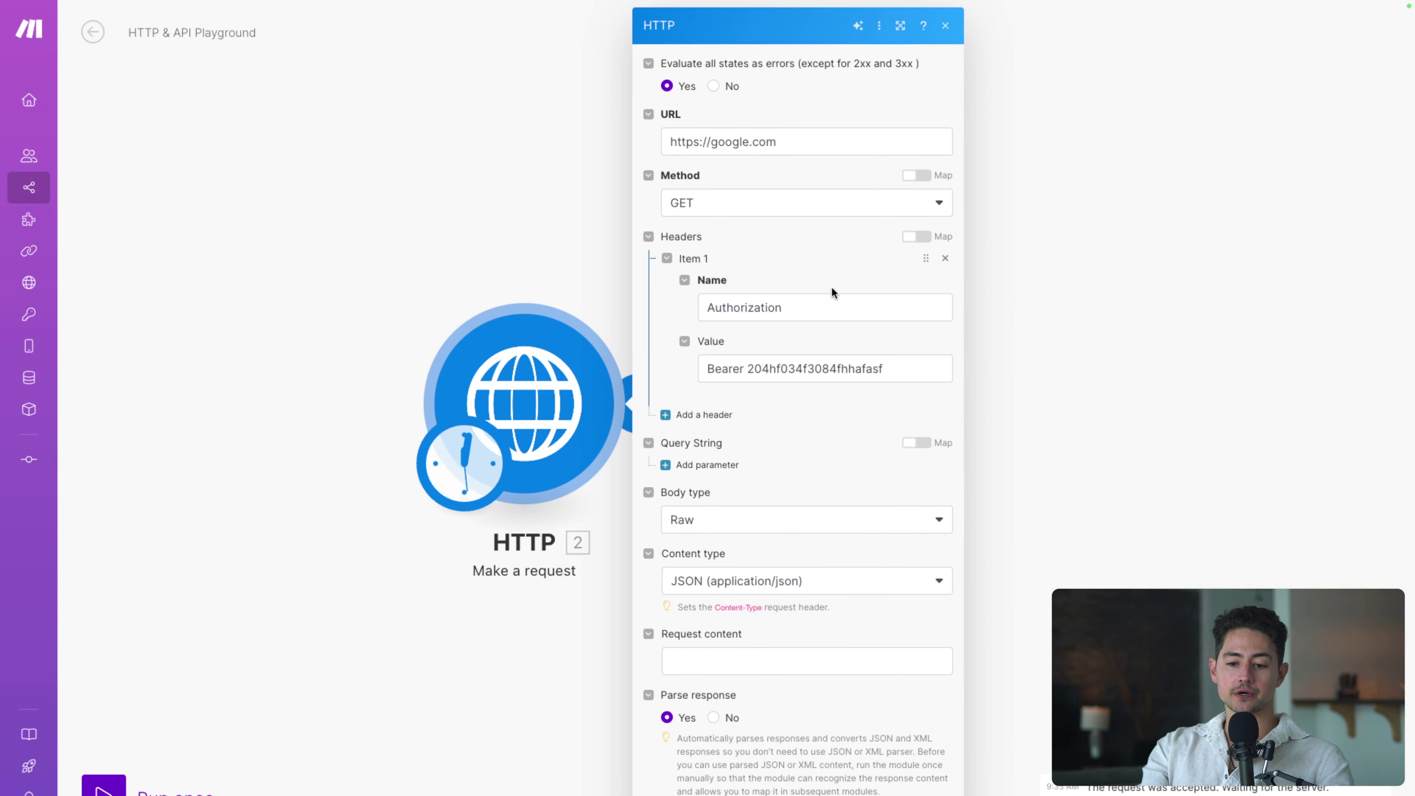
Clear the Authorization header's name and value, then delete the header item
{"action": "double_click", "coordinate": [831, 304]}
{"action": "key", "text": "BackSpace"}
{"action": "left_click", "coordinate": [879, 359]}
{"action": "key", "text": "ctrl+a"}
{"action": "key", "text": "BackSpace"}
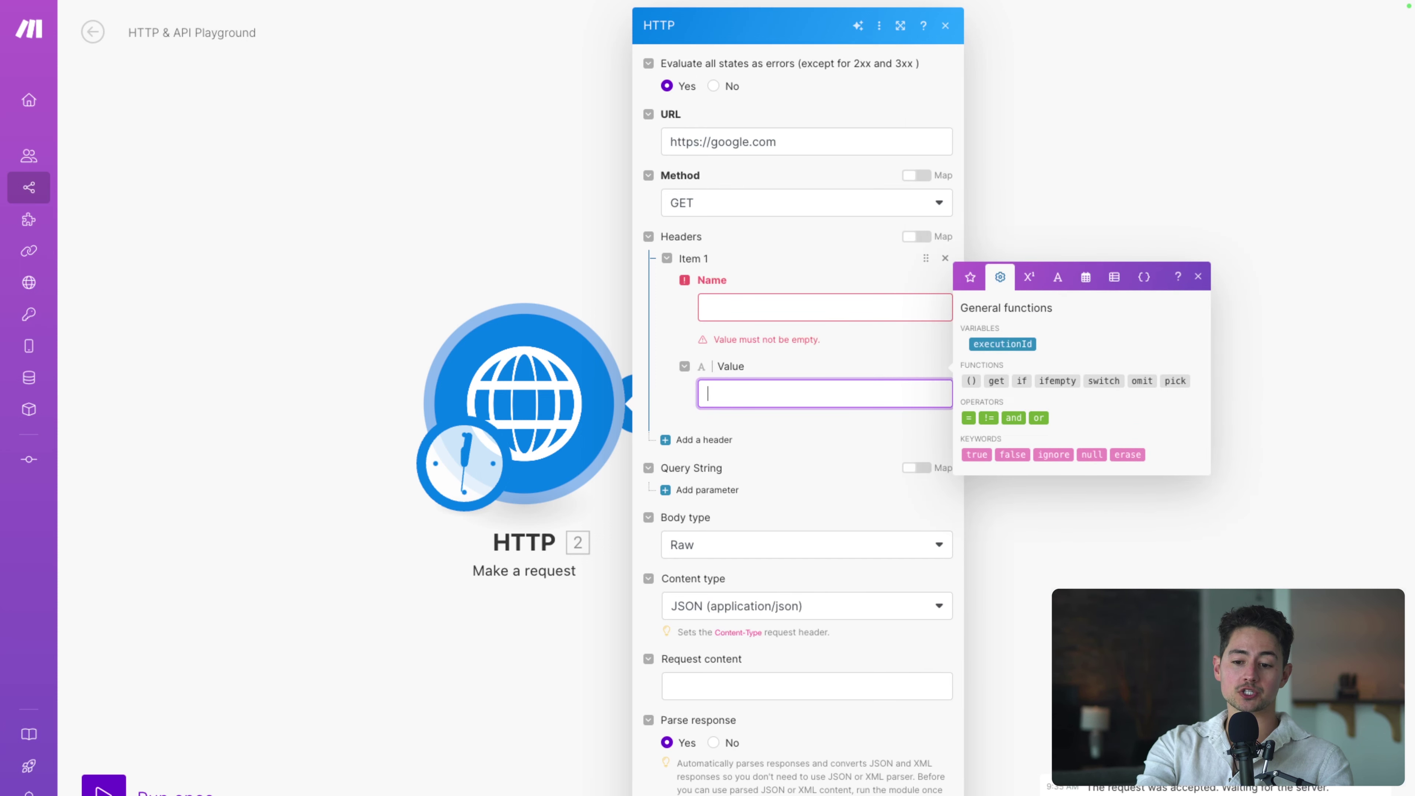
{"action": "left_click", "coordinate": [881, 243]}
{"action": "left_click", "coordinate": [946, 257]}
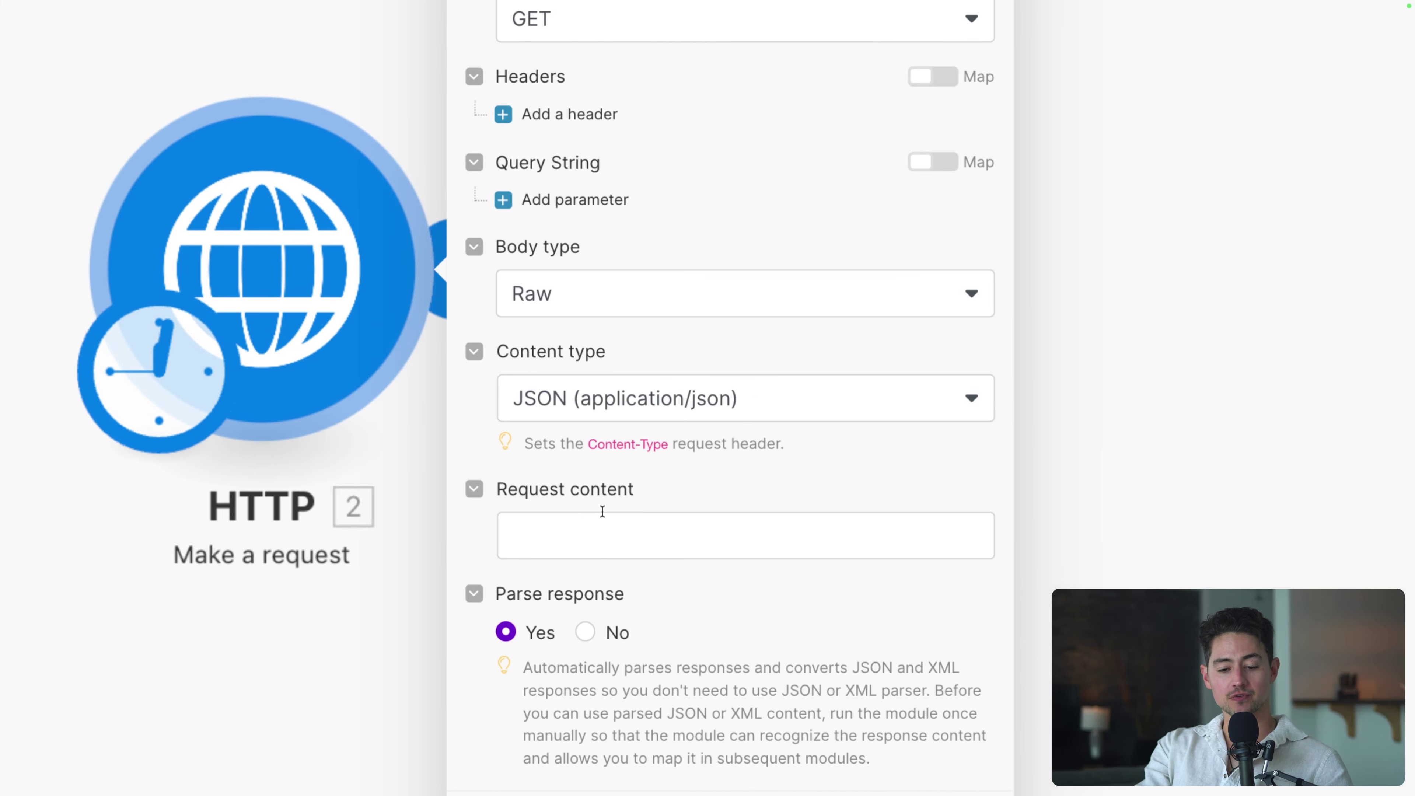
Add a header named id with a sample value and start the request content with {"
{"action": "left_click", "coordinate": [618, 535]}
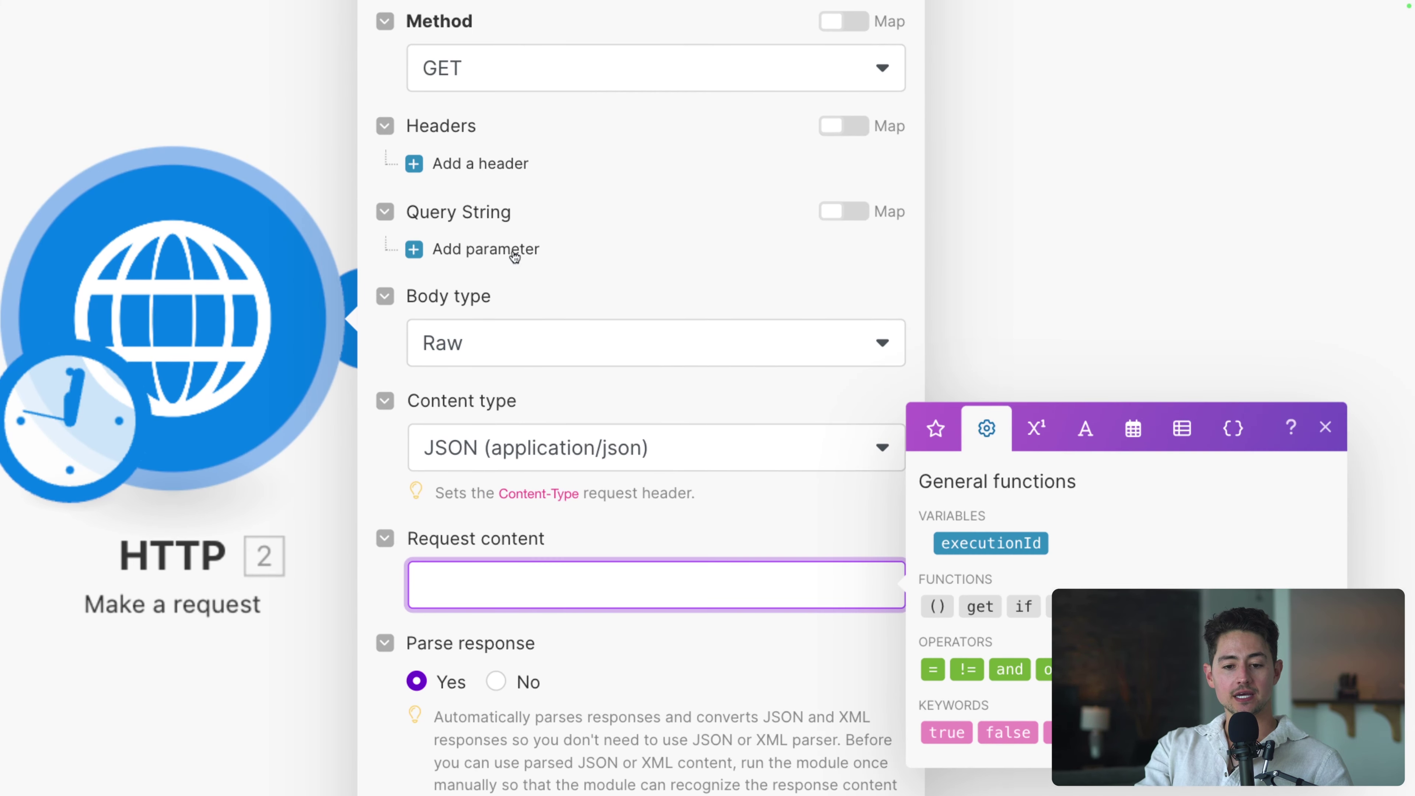
{"action": "left_click", "coordinate": [480, 163]}
{"action": "scroll", "coordinate": [554, 217], "scroll_direction": "down", "scroll_amount": 2}
{"action": "left_click", "coordinate": [556, 167]}
{"action": "type", "text": "id"}
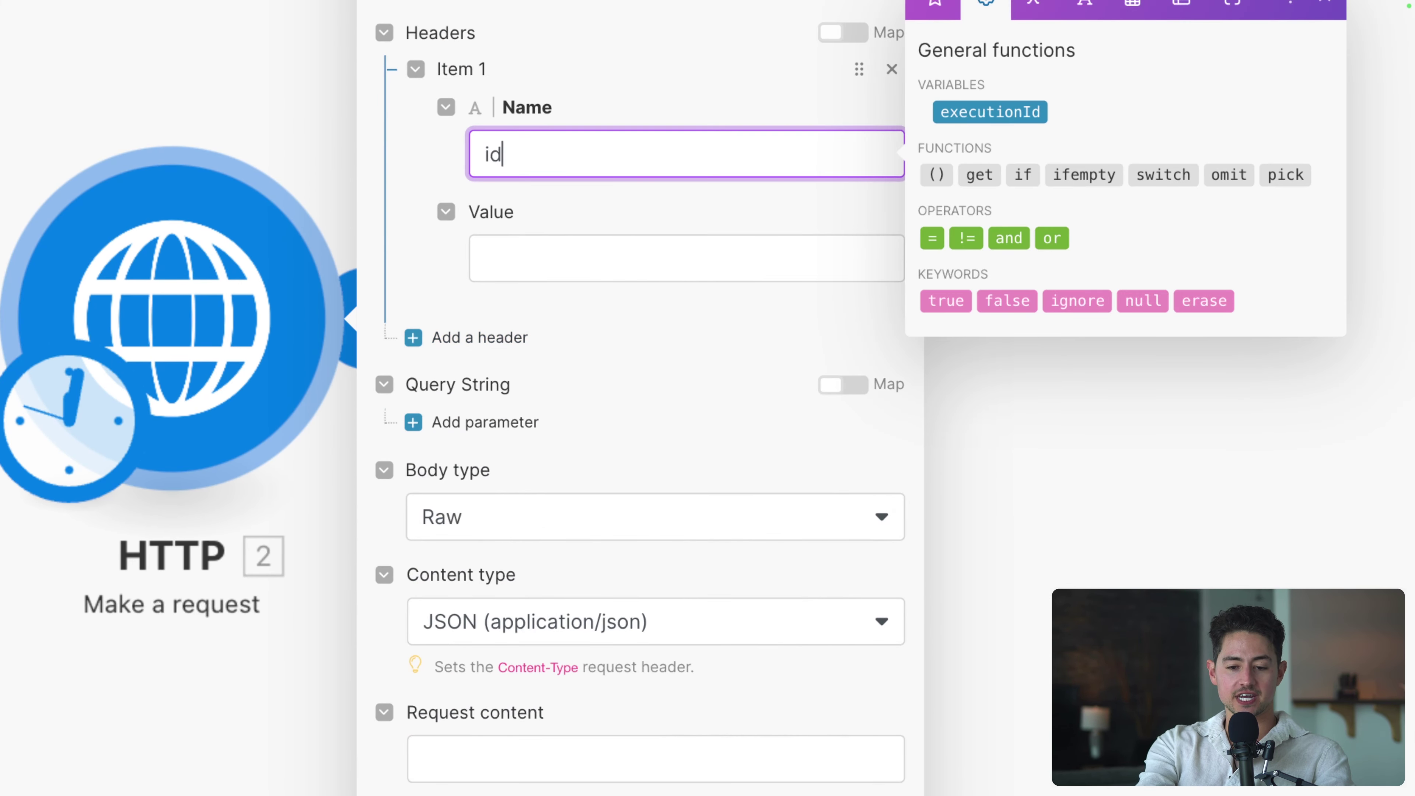
{"action": "key", "text": "Tab"}
{"action": "type", "text": "30fj304f934"}
{"action": "left_click", "coordinate": [680, 315]}
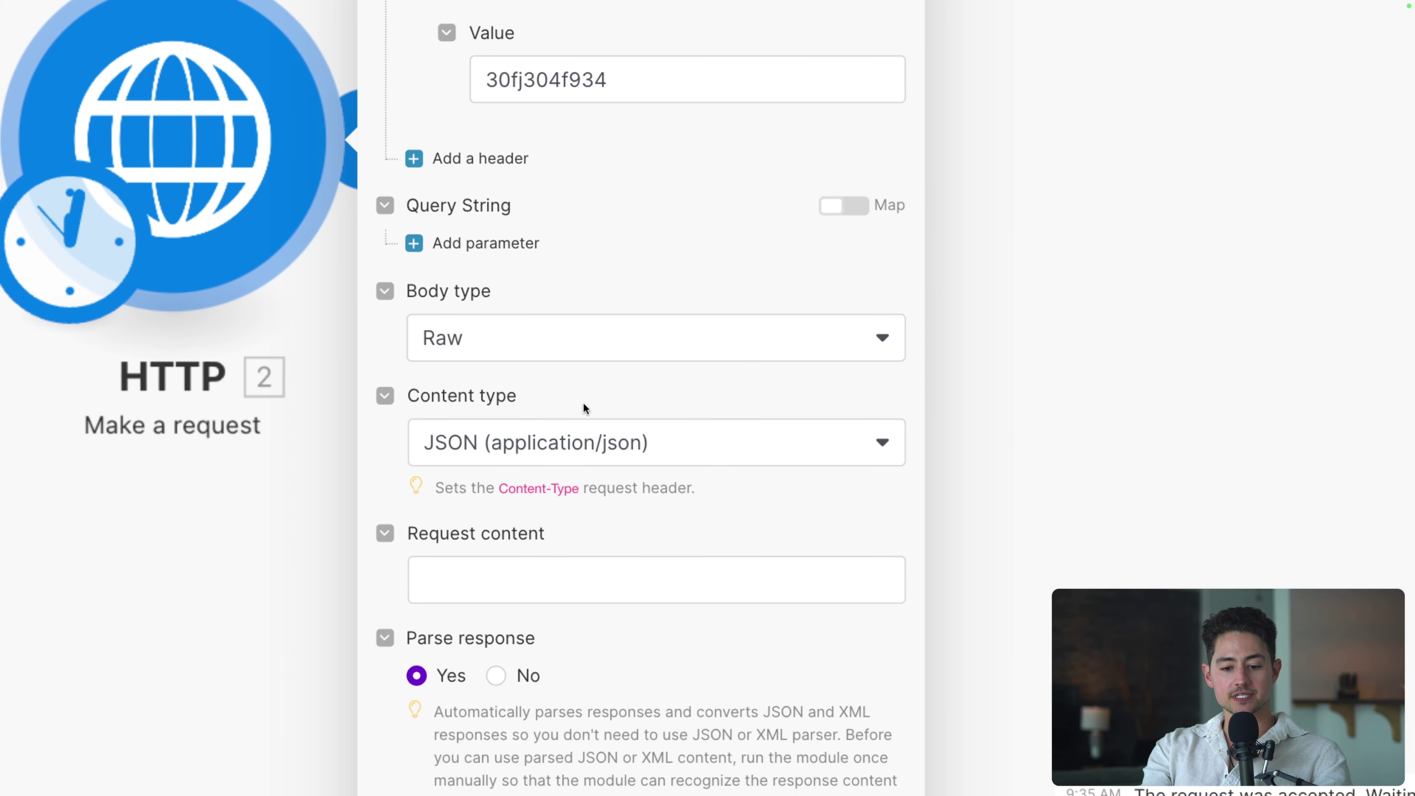
{"action": "left_click", "coordinate": [584, 574]}
{"action": "type", "text": "{\""}
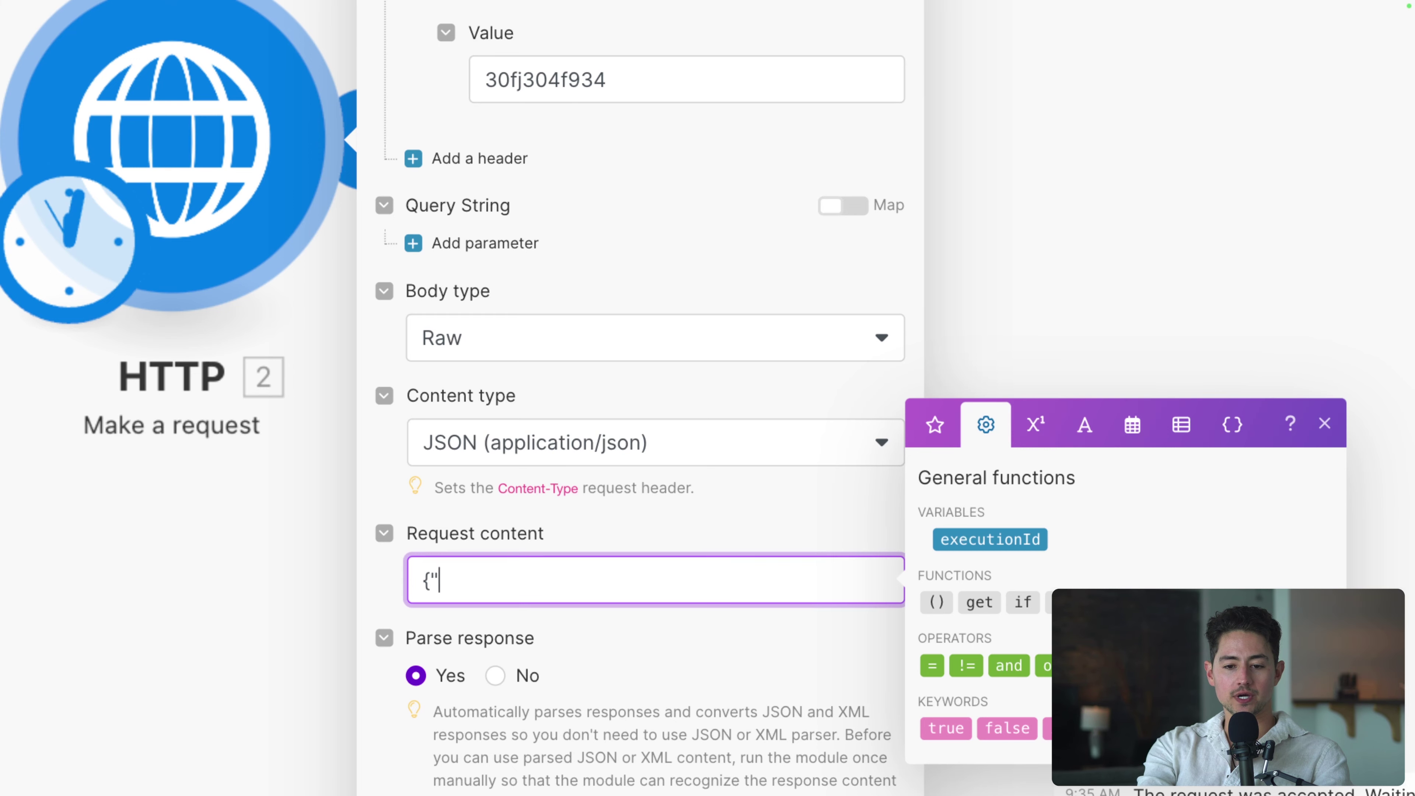
Rename the header to Authorization and set its value to Bearer plus a sample token
{"action": "left_click", "coordinate": [616, 253]}
{"action": "key", "text": "BackSpace"}
{"action": "key", "text": "BackSpace"}
{"action": "type", "text": "Auht"}
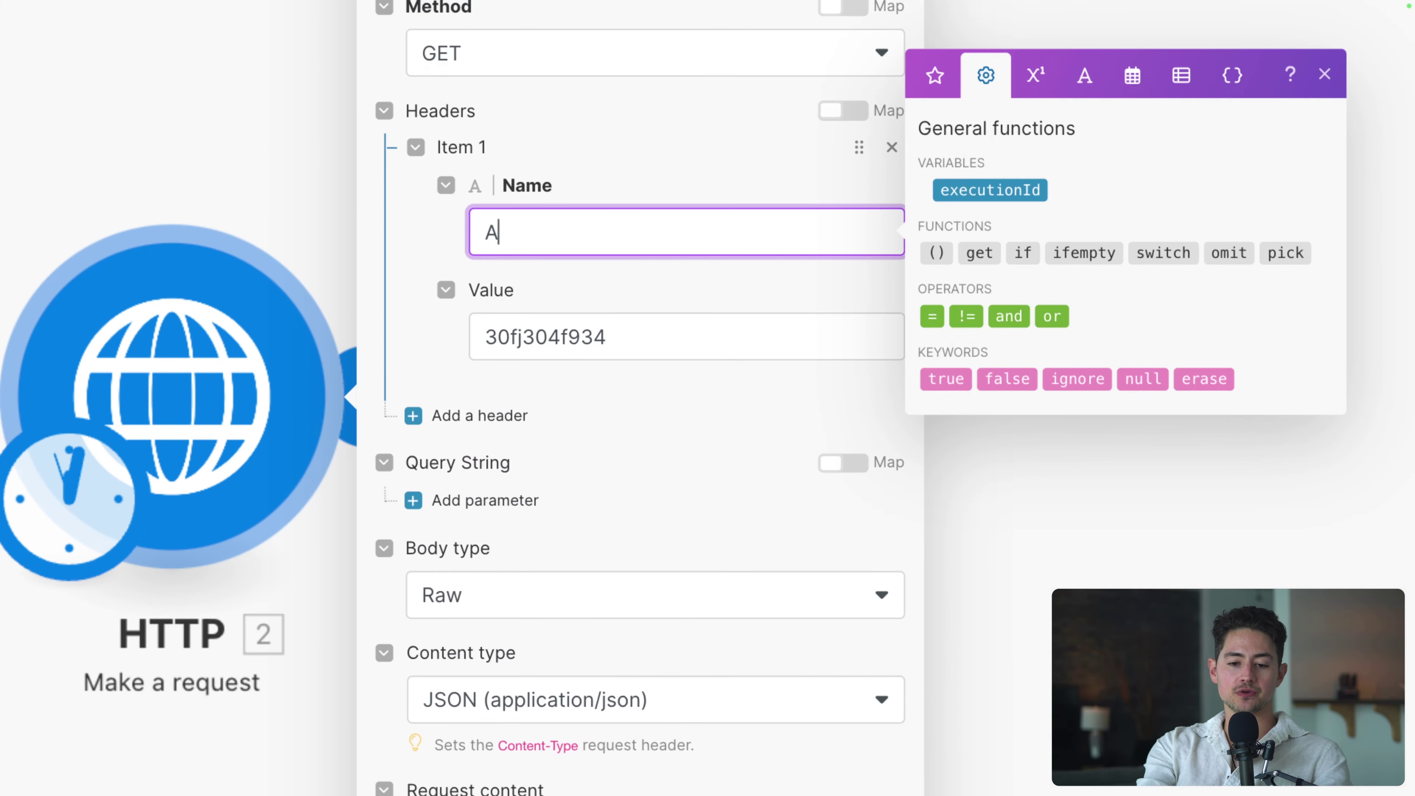
{"action": "key", "text": "BackSpace"}
{"action": "key", "text": "BackSpace"}
{"action": "type", "text": "thorization"}
{"action": "key", "text": "Tab"}
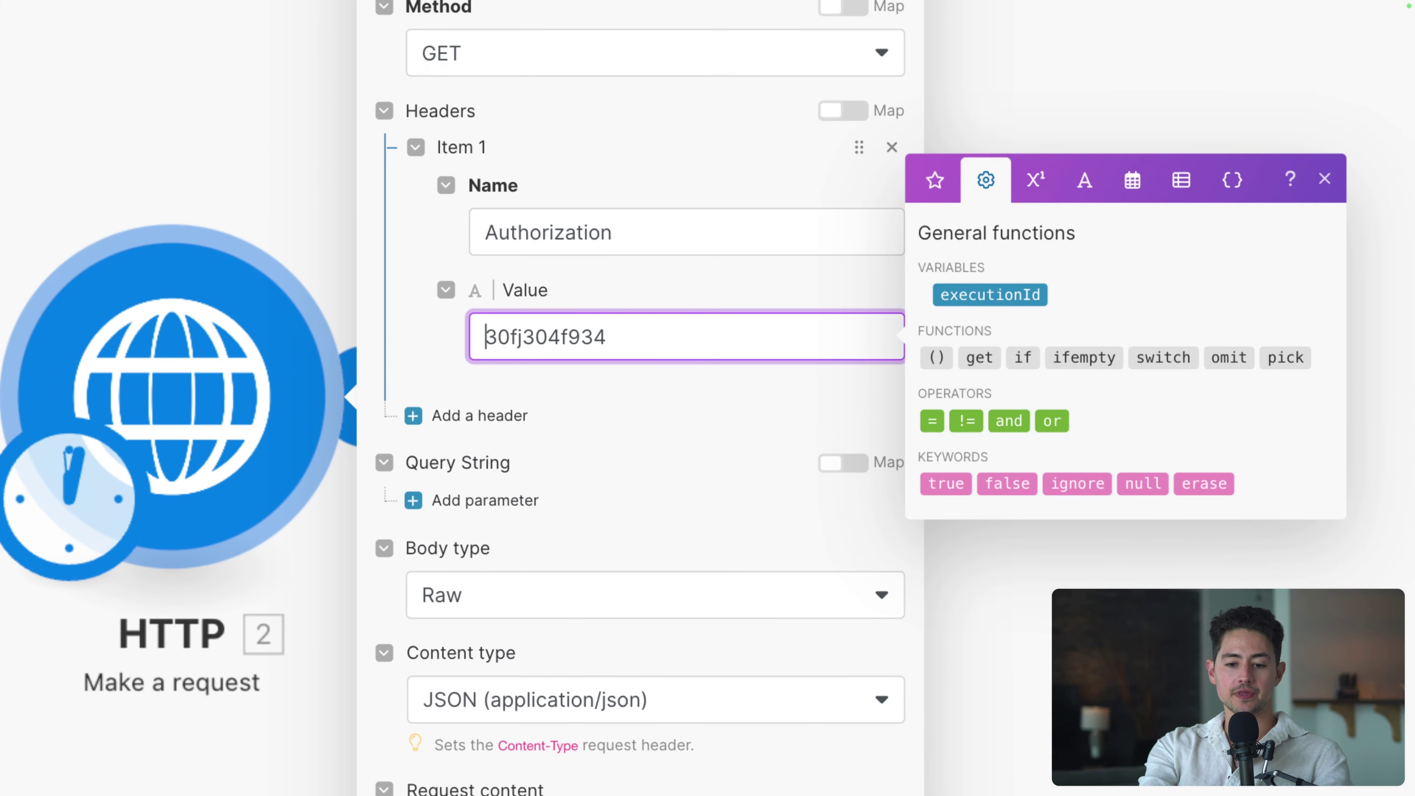
{"action": "type", "text": "Bearer f3049fj3049jf"}
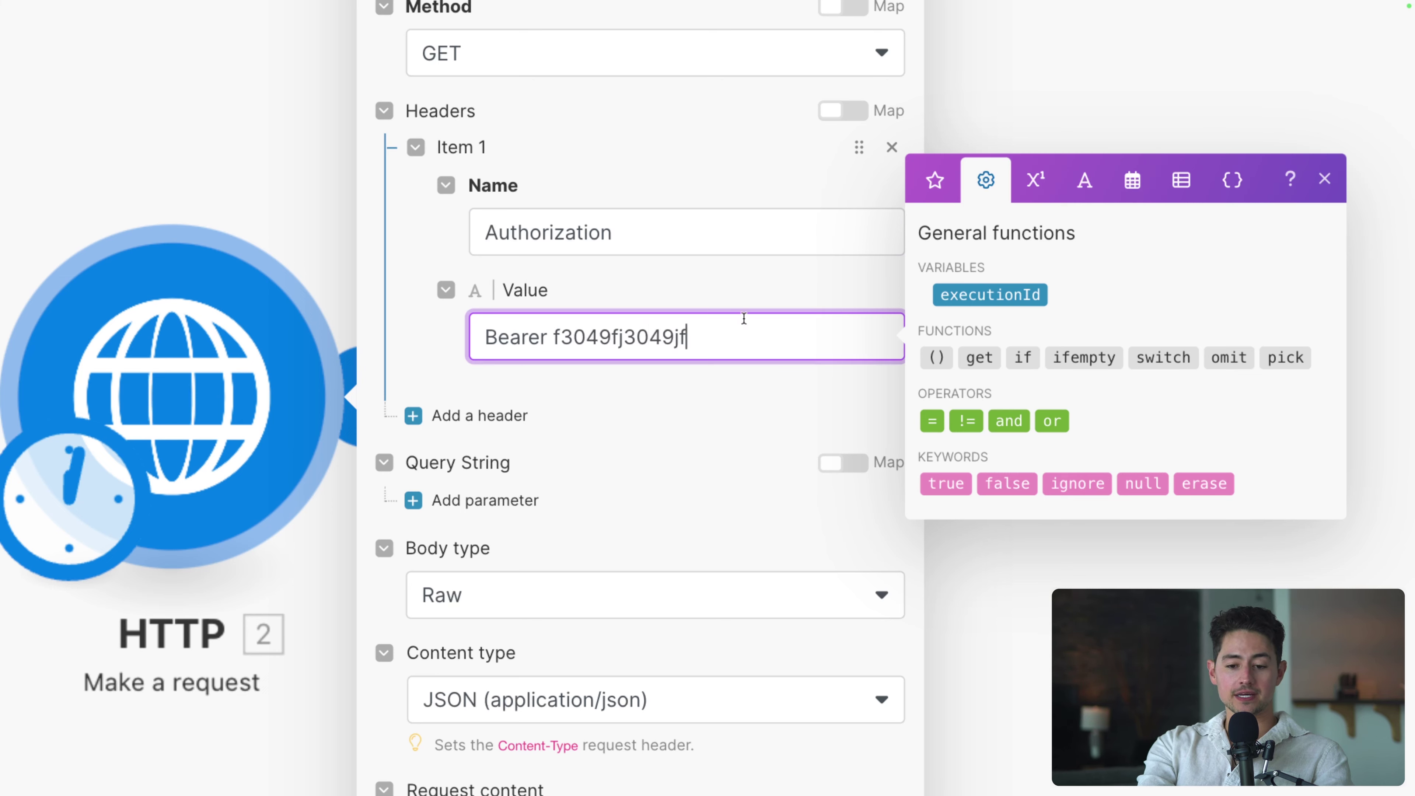
{"action": "left_click", "coordinate": [752, 396]}
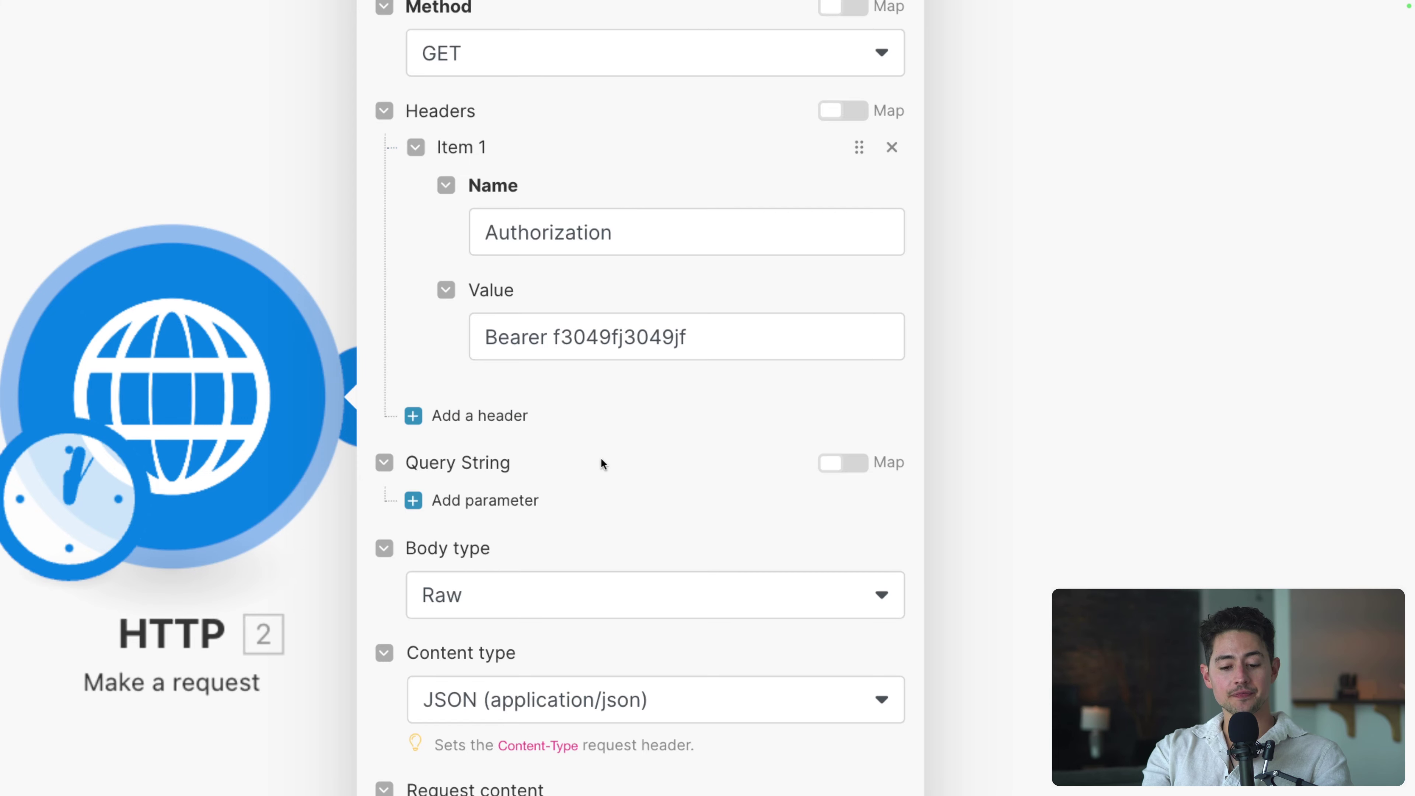
Write {"apiKey":"…"} in Request content, pasting the token copied from the header value
{"action": "scroll", "coordinate": [611, 563], "scroll_direction": "down", "scroll_amount": 1}
{"action": "left_click", "coordinate": [575, 758]}
{"action": "type", "text": "apiK"}
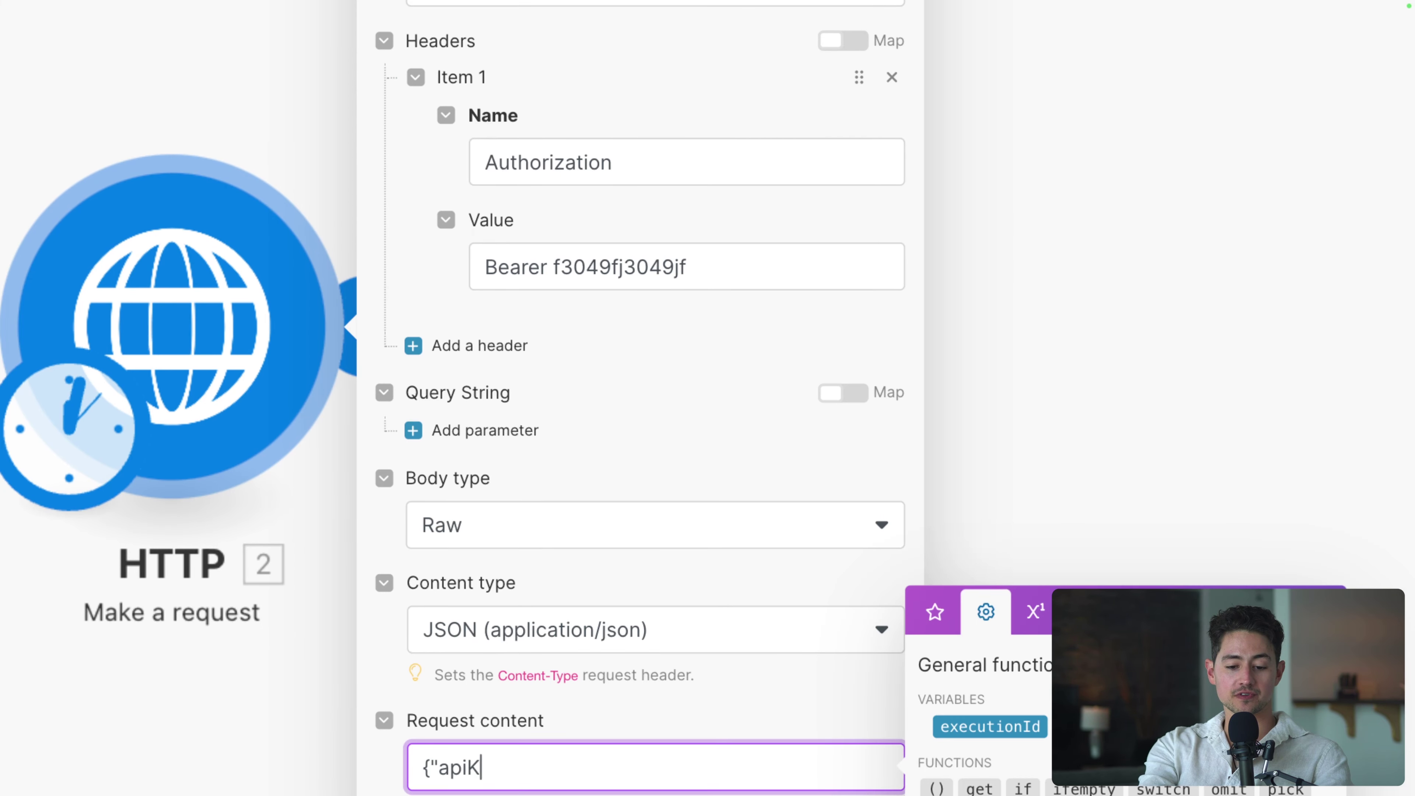
{"action": "type", "text": "ey\":\""}
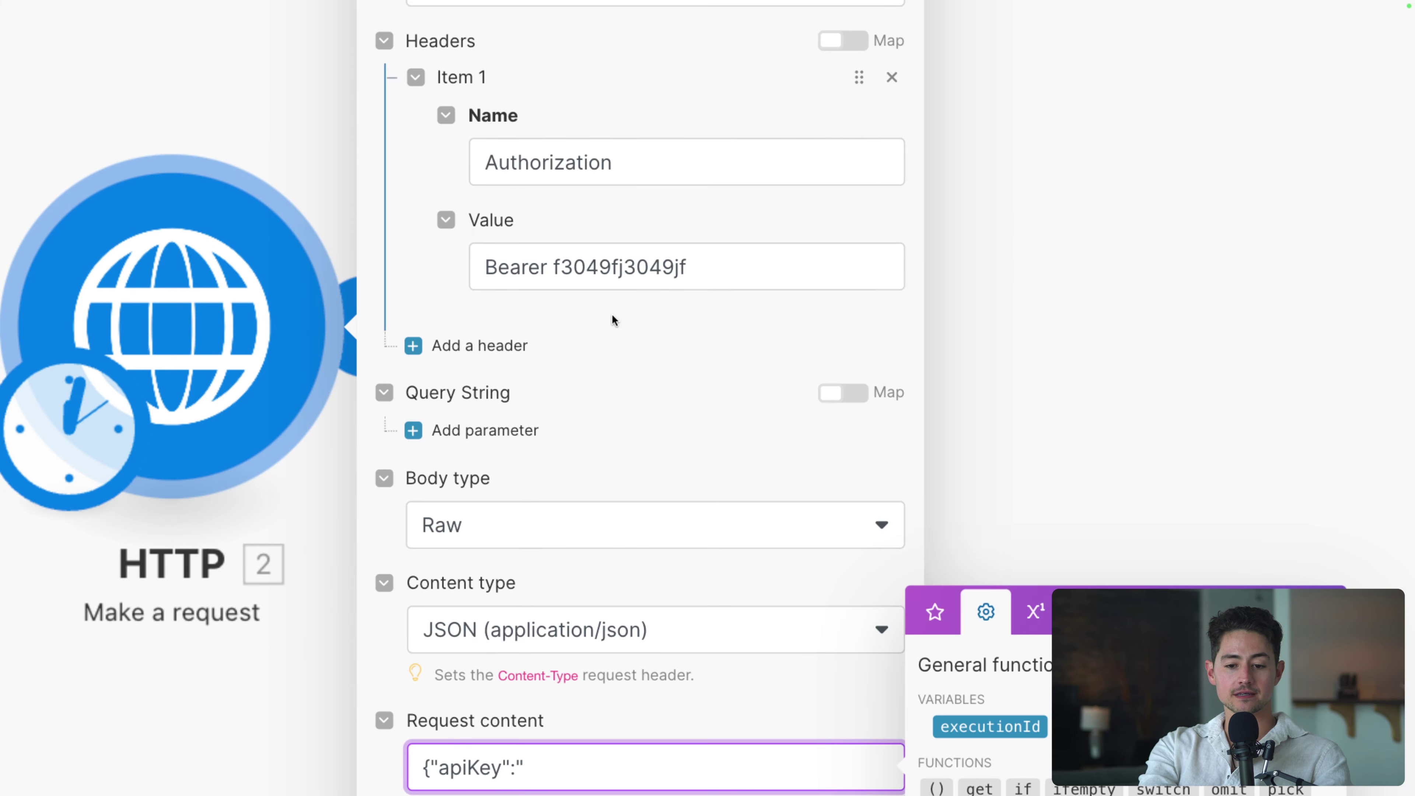
{"action": "double_click", "coordinate": [613, 267]}
{"action": "key", "text": "ctrl+c"}
{"action": "left_click", "coordinate": [606, 756]}
{"action": "key", "text": "ctrl+v"}
{"action": "type", "text": "\"}"}
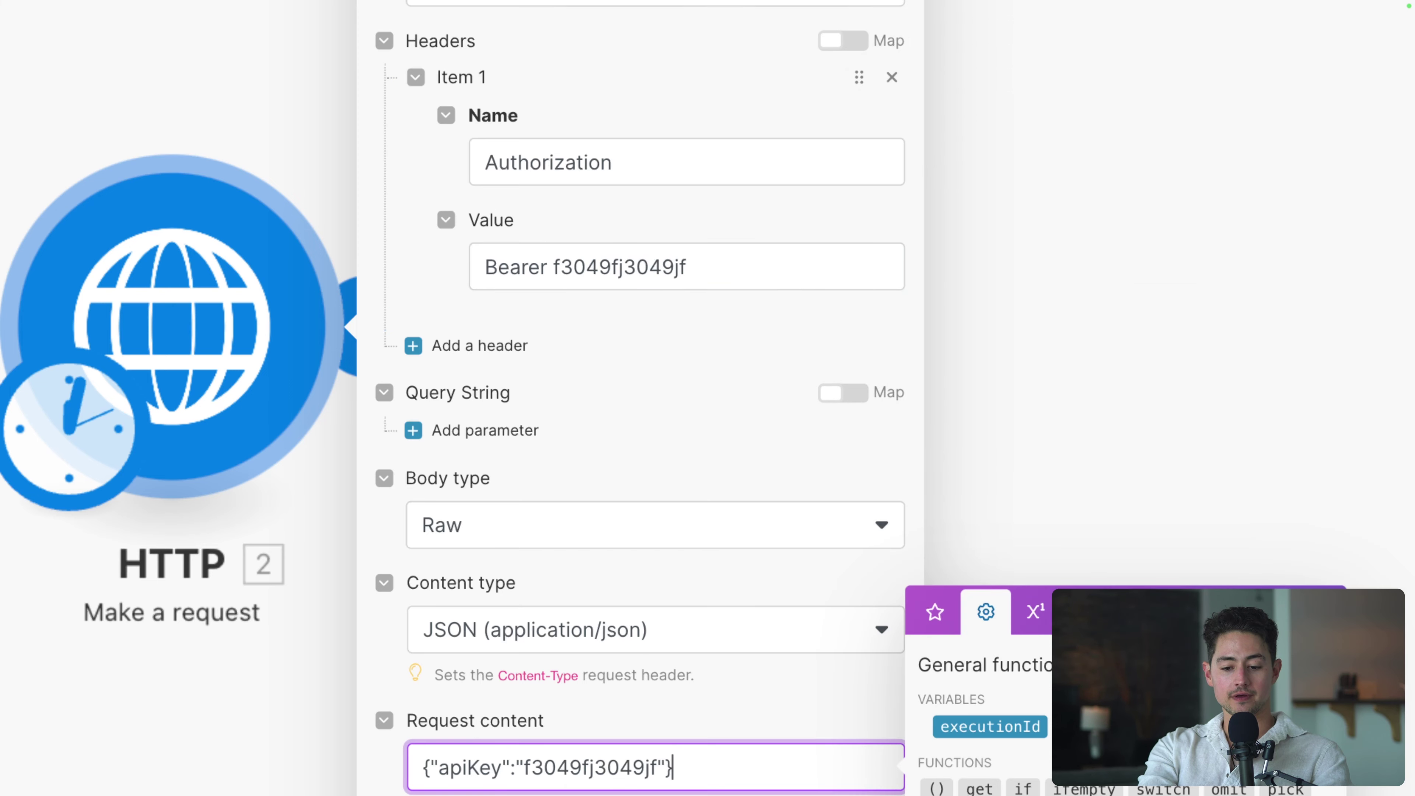
Highlight the JSON body, its apiKey key and the colon to explain the structure
{"action": "scroll", "coordinate": [679, 748], "scroll_direction": "down", "scroll_amount": 3}
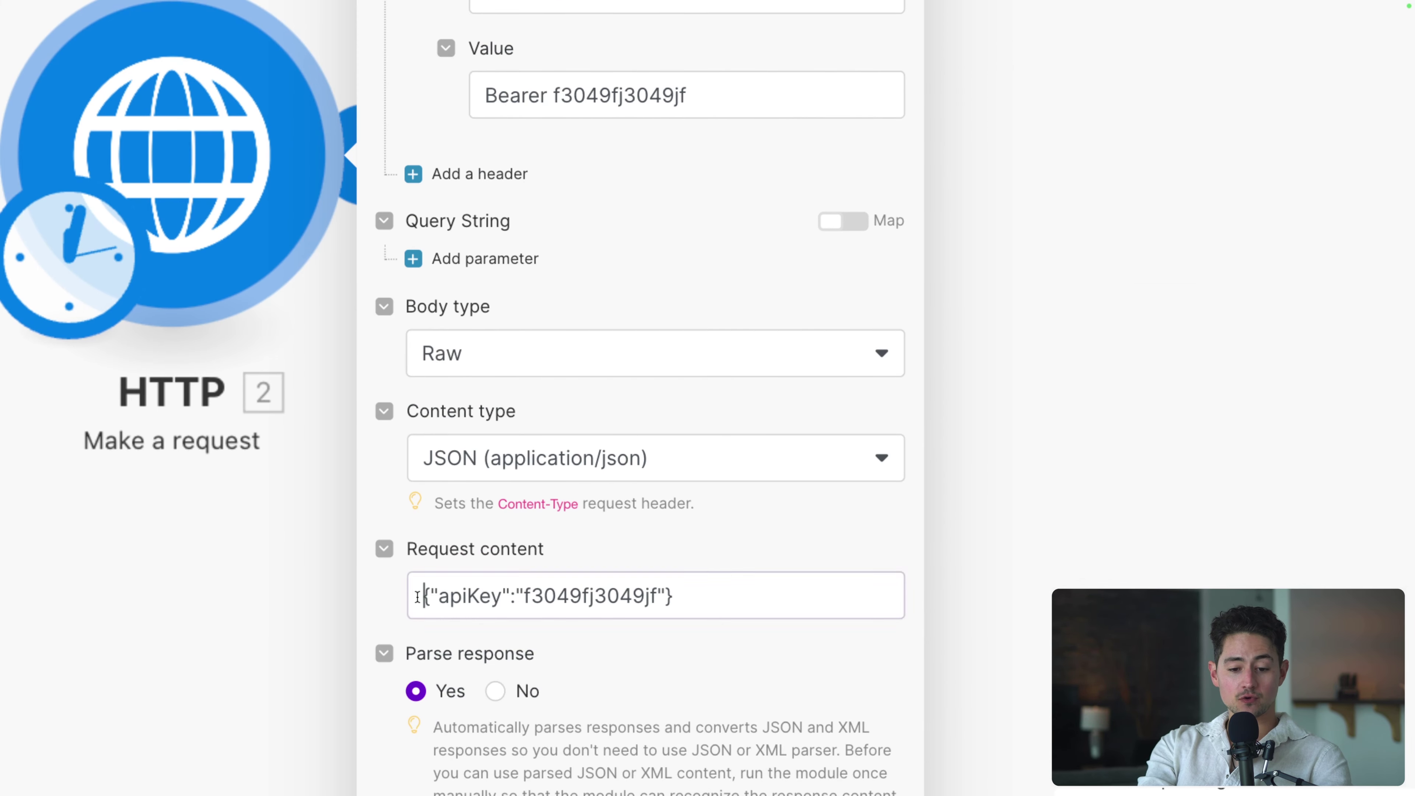
{"action": "left_click_drag", "start_coordinate": [421, 595], "coordinate": [695, 613]}
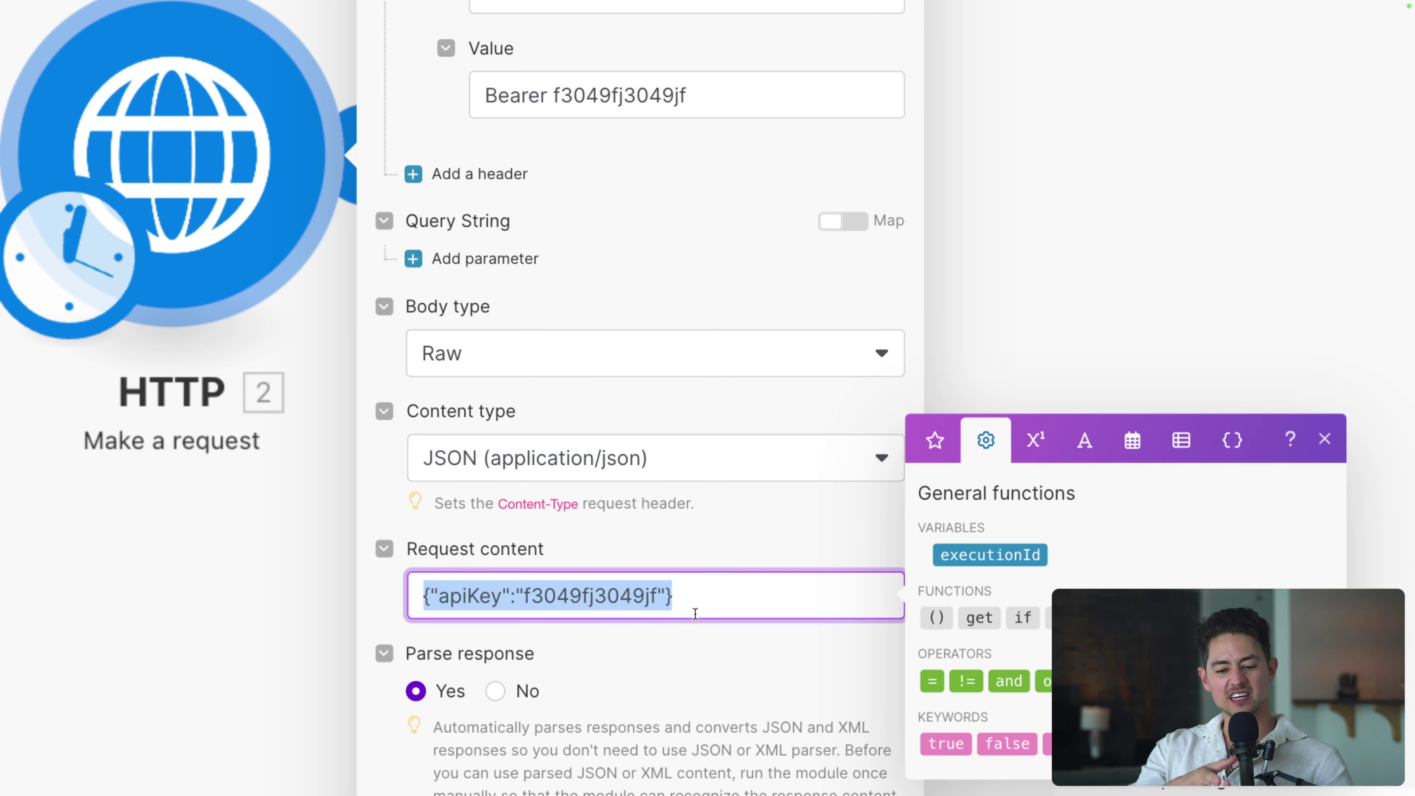
{"action": "left_click", "coordinate": [711, 599]}
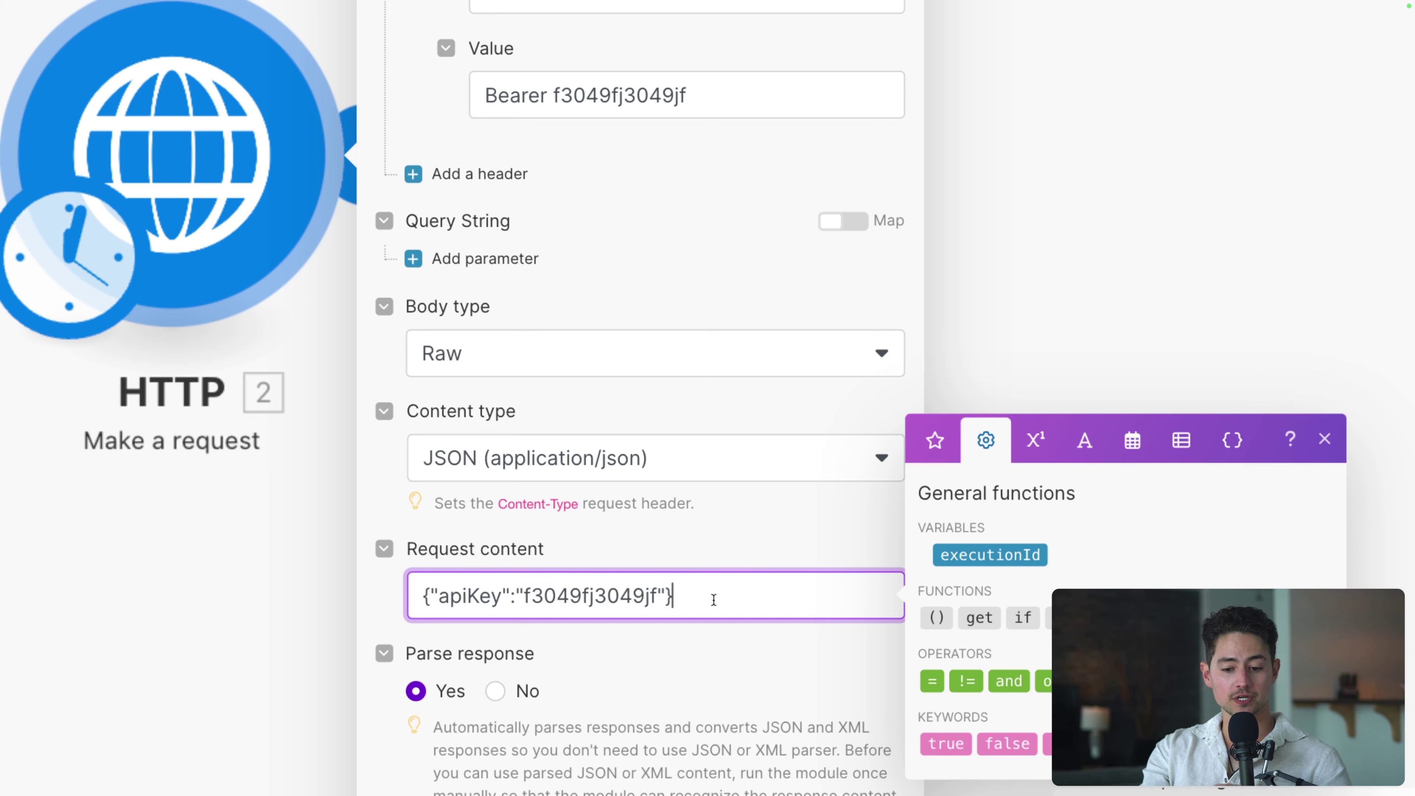
{"action": "left_click", "coordinate": [441, 594]}
{"action": "double_click", "coordinate": [450, 594]}
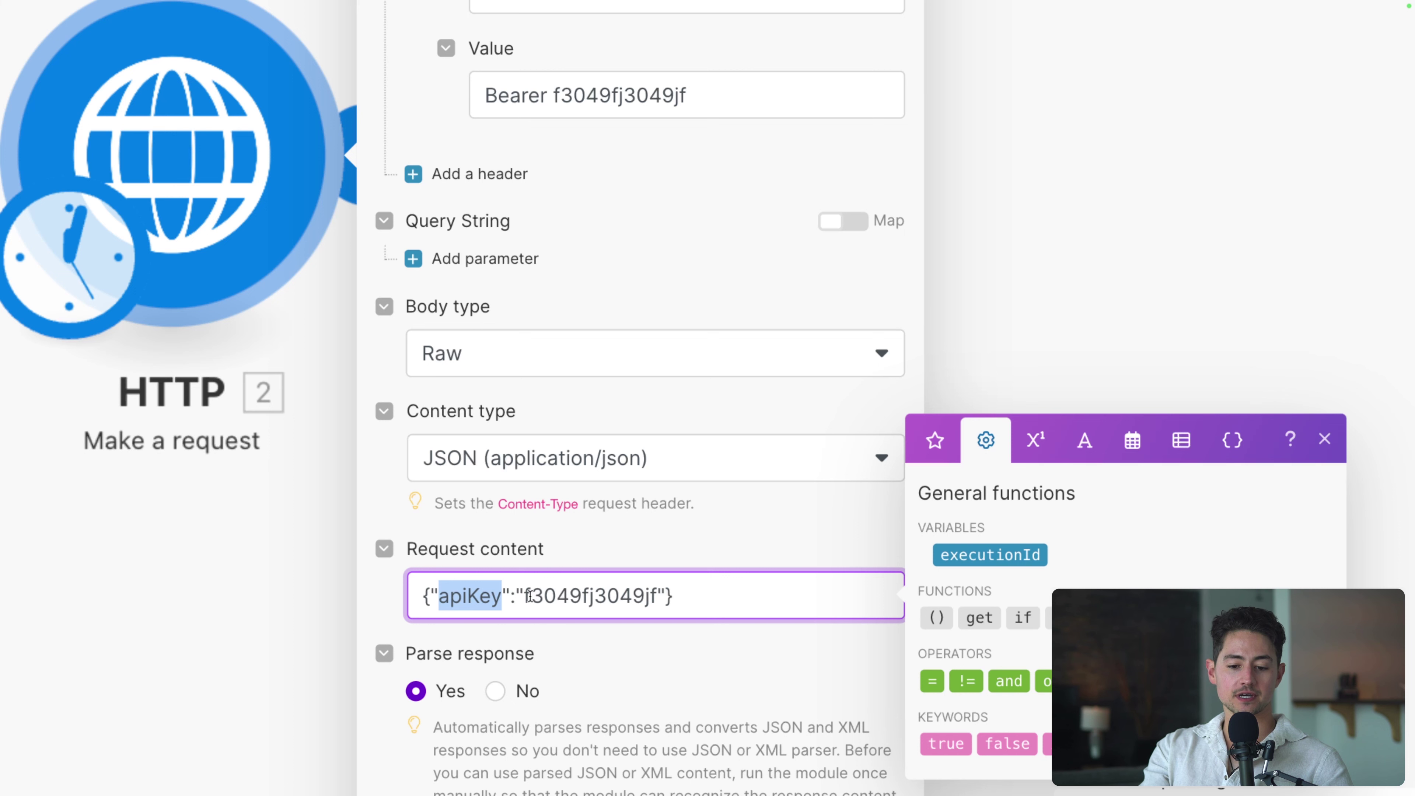
{"action": "left_click", "coordinate": [517, 595]}
{"action": "left_click_drag", "start_coordinate": [517, 596], "coordinate": [511, 596]}
{"action": "left_click", "coordinate": [679, 597]}
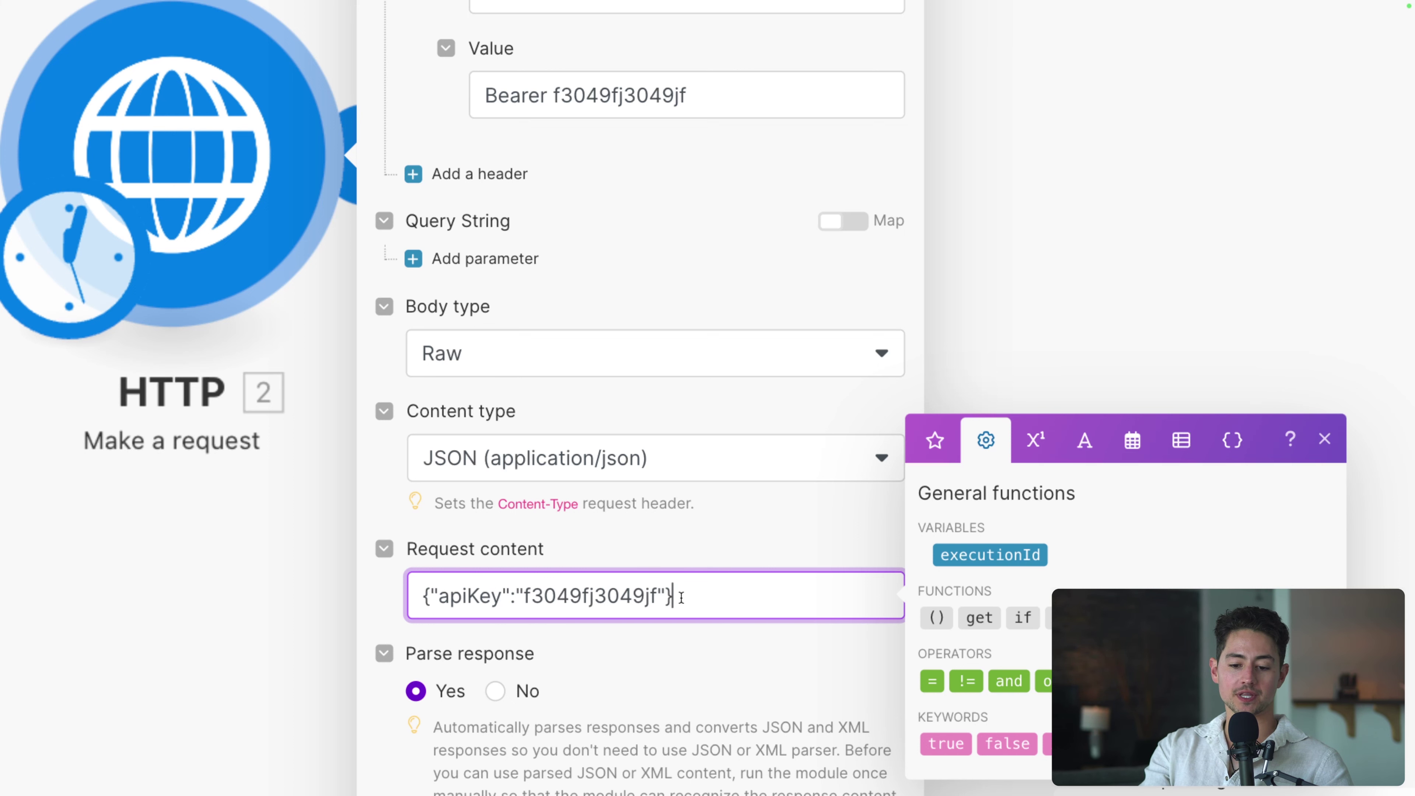
Select all of the Request content and delete the JSON body
{"action": "scroll", "coordinate": [722, 540], "scroll_direction": "up", "scroll_amount": 3}
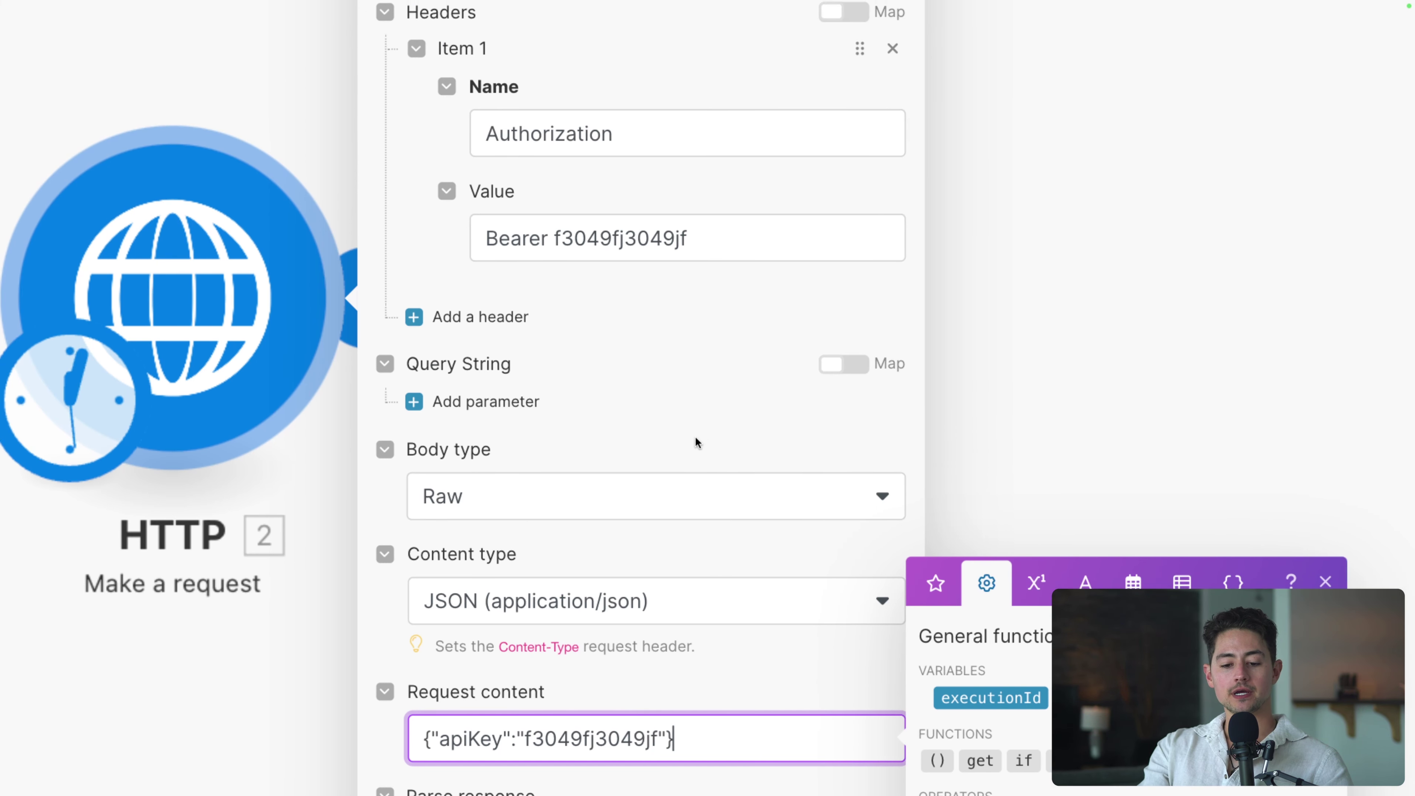
{"action": "key", "text": "ctrl+a"}
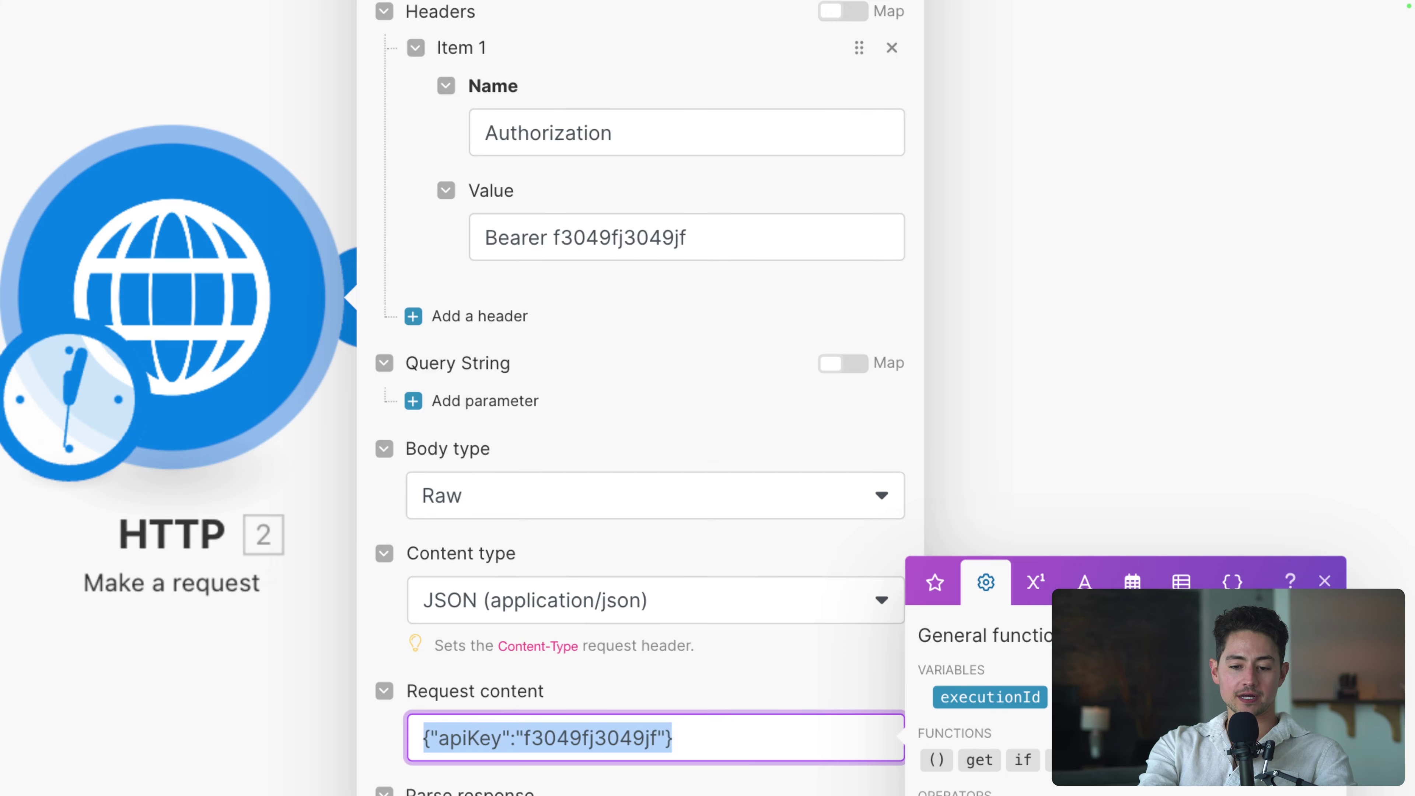
{"action": "key", "text": "BackSpace"}
{"action": "scroll", "coordinate": [813, 500], "scroll_direction": "up", "scroll_amount": 2}
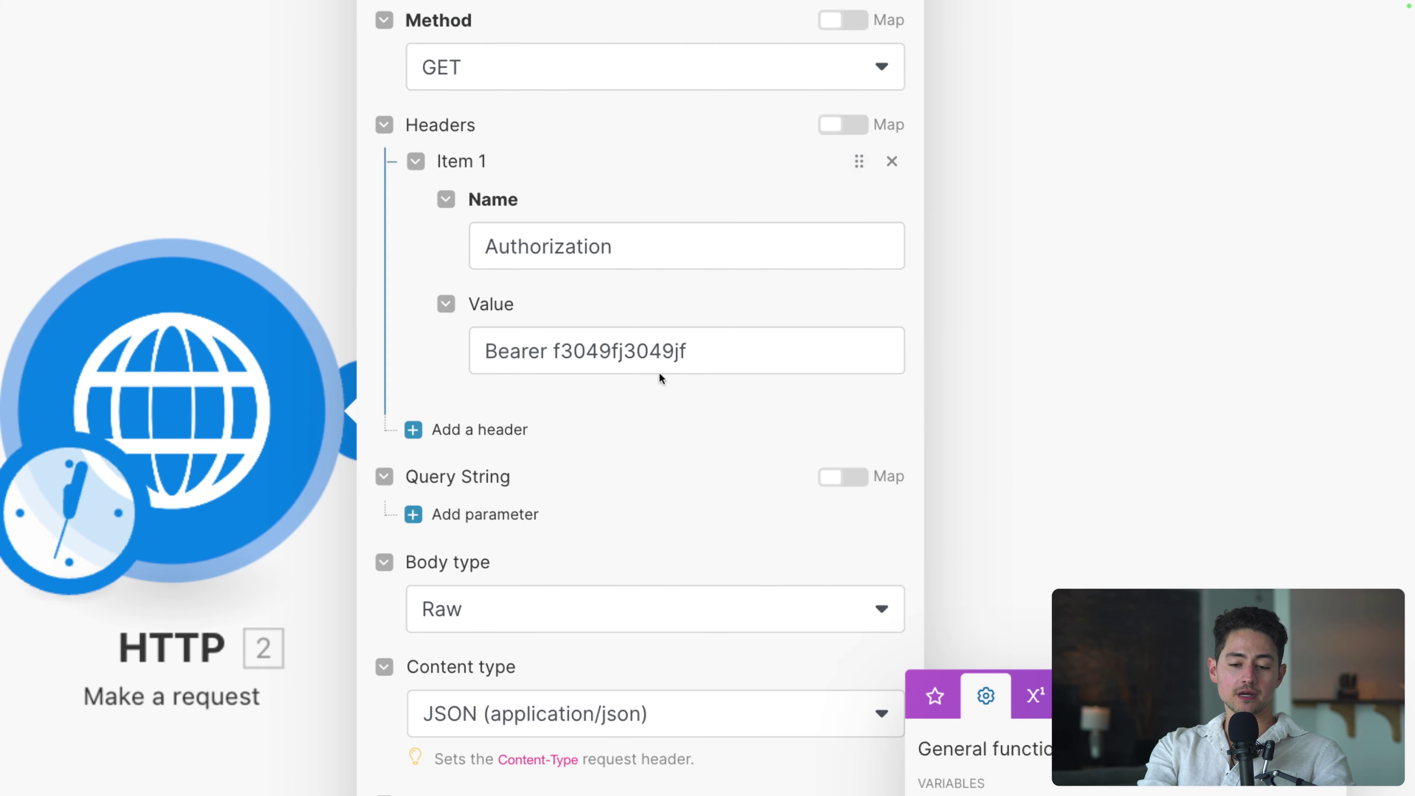
Delete the Authorization header item, check the notes, and close the HTTP module settings
{"action": "left_click", "coordinate": [892, 161]}
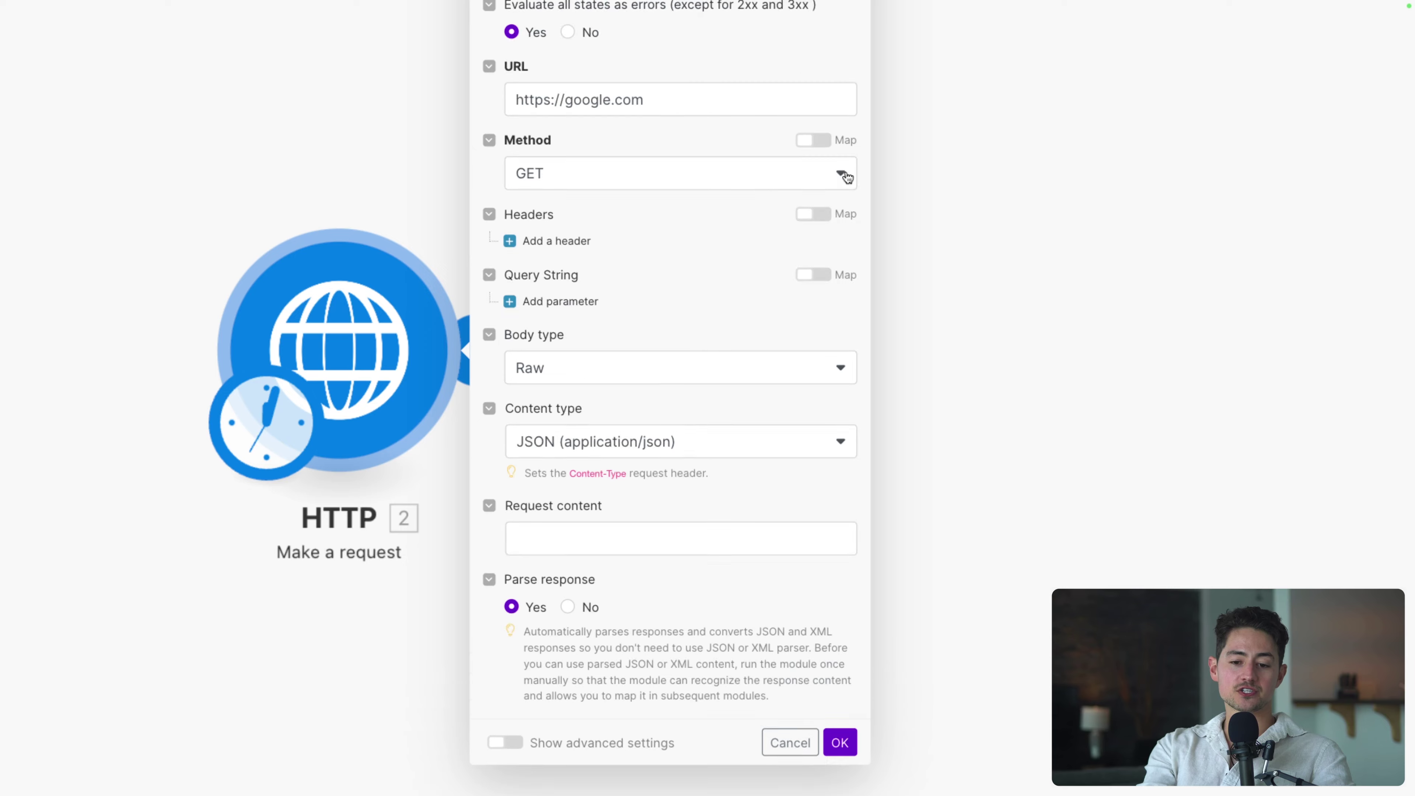
{"action": "scroll", "coordinate": [821, 325], "scroll_direction": "up", "scroll_amount": 3}
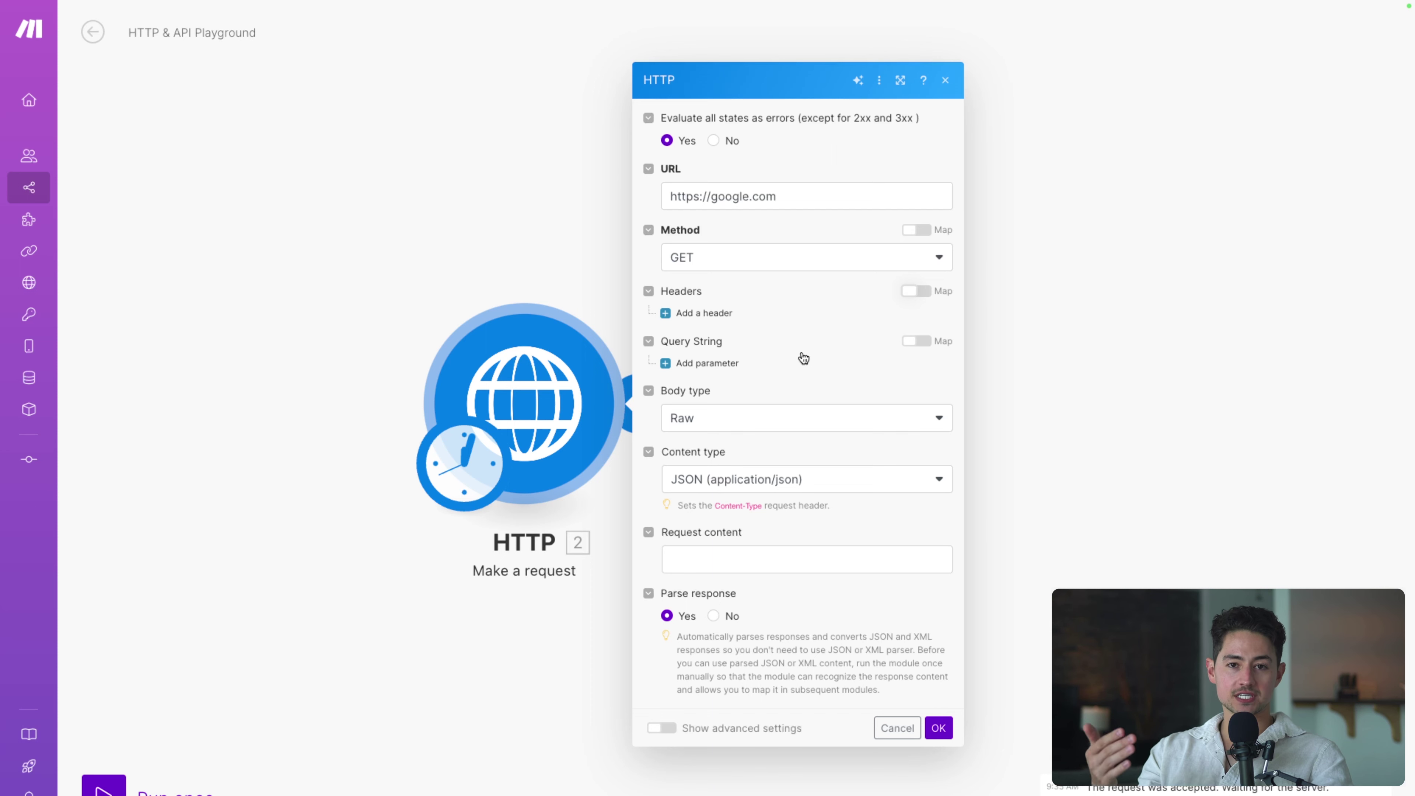
{"action": "key", "text": "ctrl+Tab"}
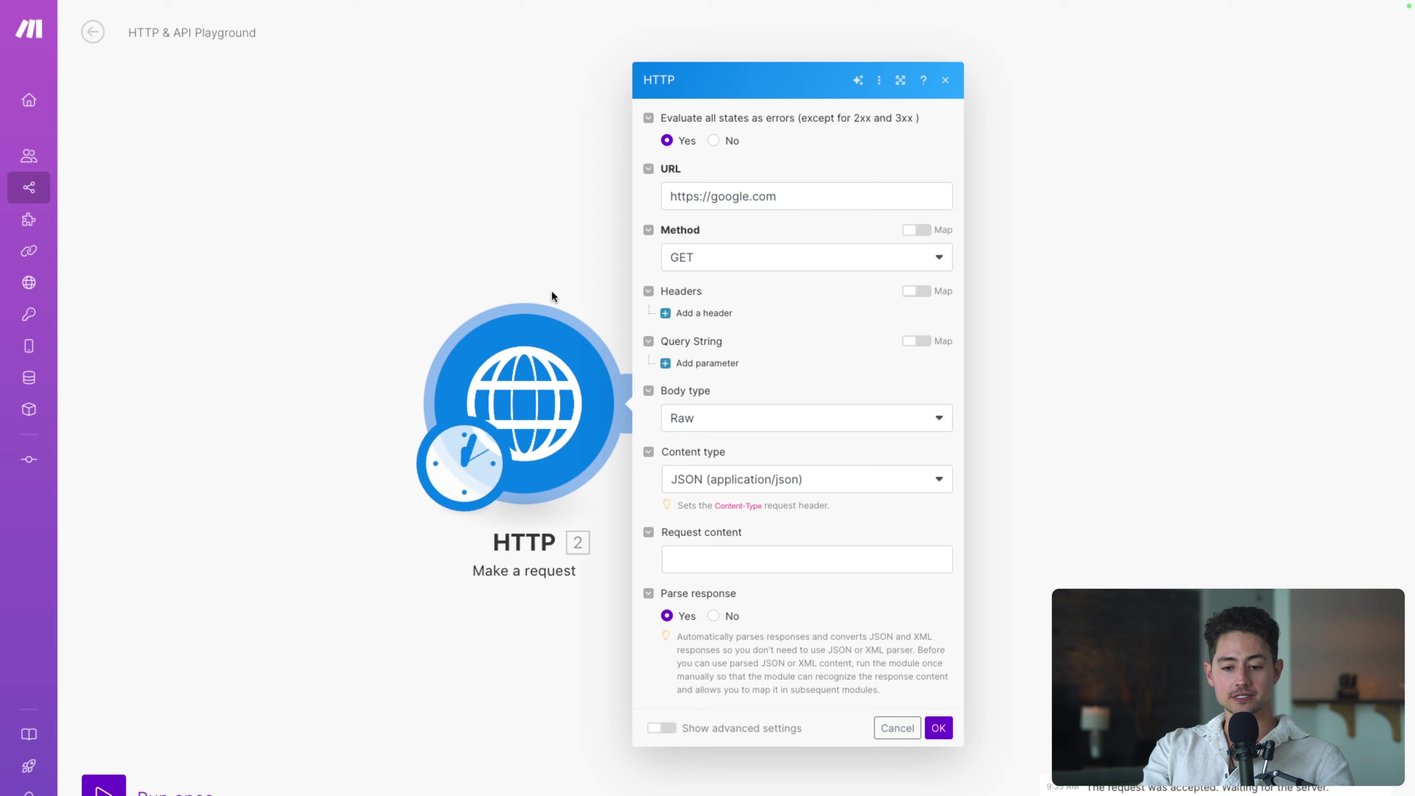
{"action": "left_click", "coordinate": [552, 290]}
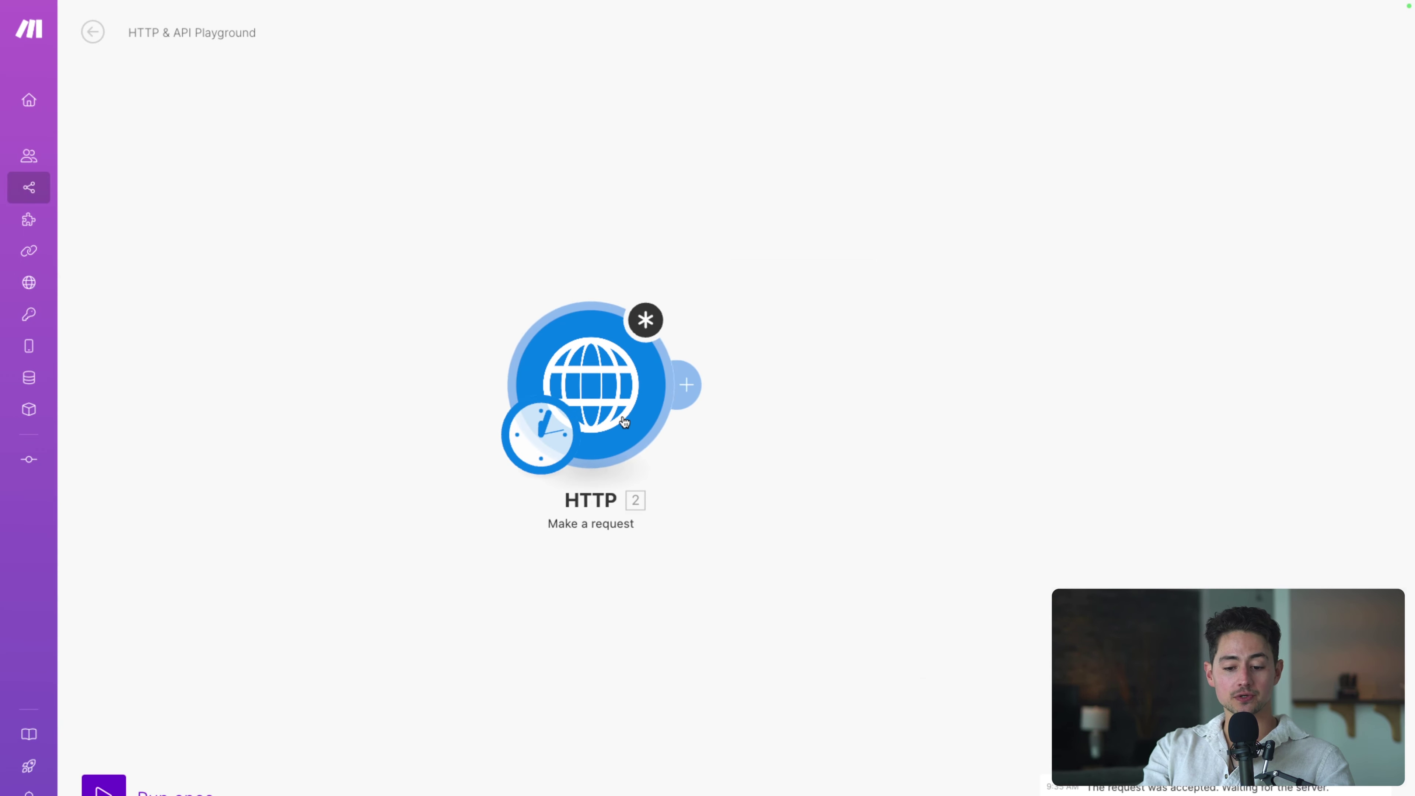
Add a Canva Create a Design module after the HTTP module and nudge it right
{"action": "left_click", "coordinate": [835, 795]}
{"action": "scroll", "coordinate": [864, 743], "scroll_direction": "down", "scroll_amount": 1}
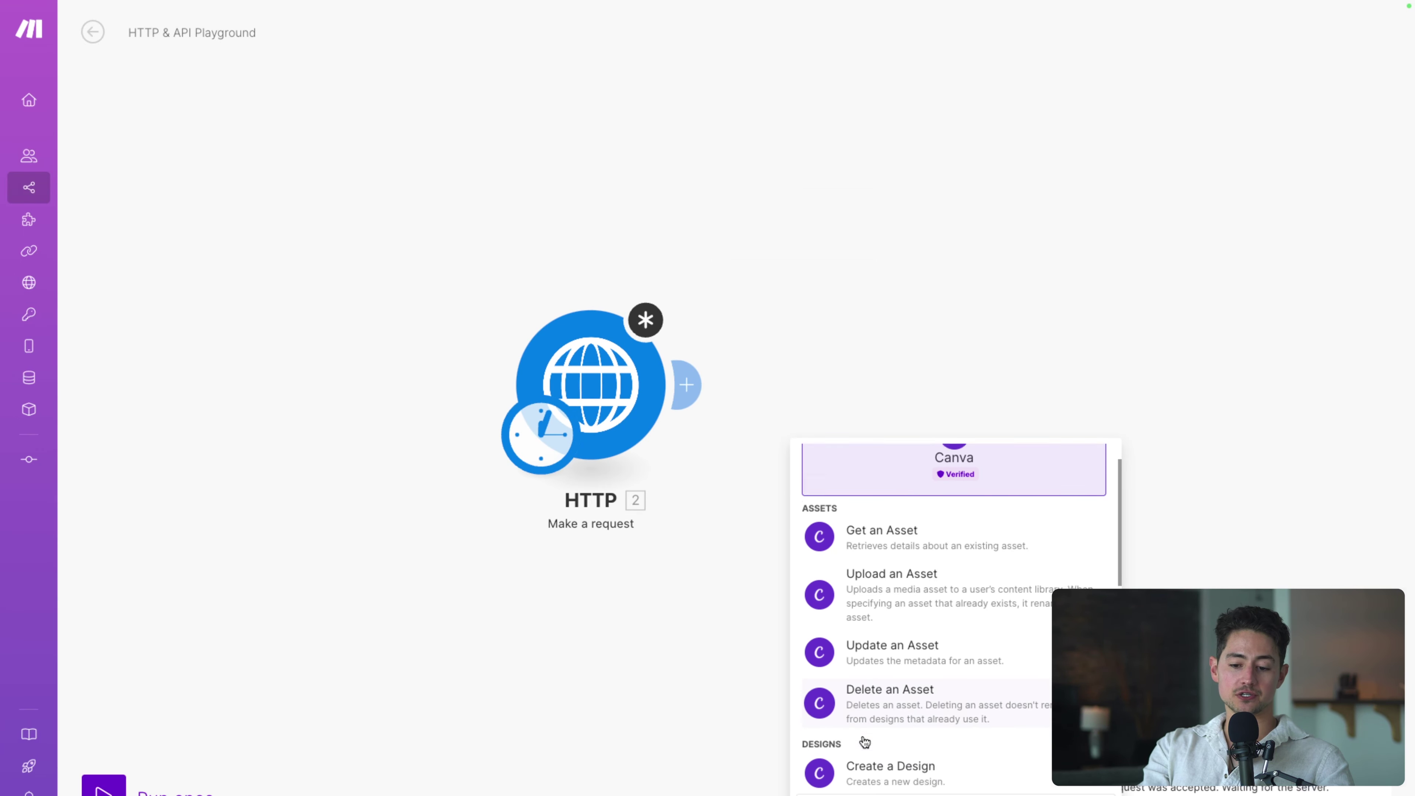
{"action": "scroll", "coordinate": [864, 743], "scroll_direction": "down", "scroll_amount": 1}
{"action": "left_click", "coordinate": [883, 706]}
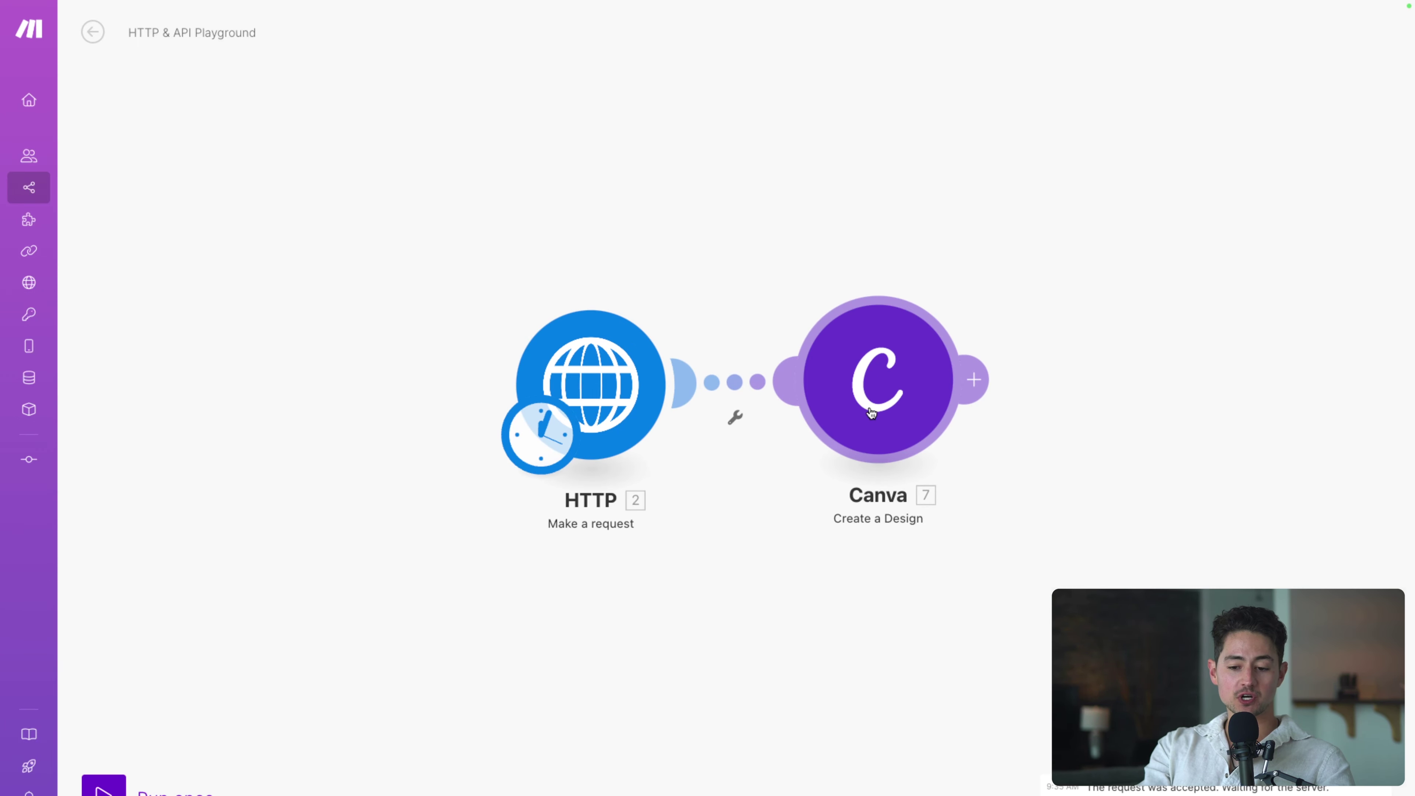
{"action": "left_click_drag", "start_coordinate": [874, 413], "coordinate": [885, 417]}
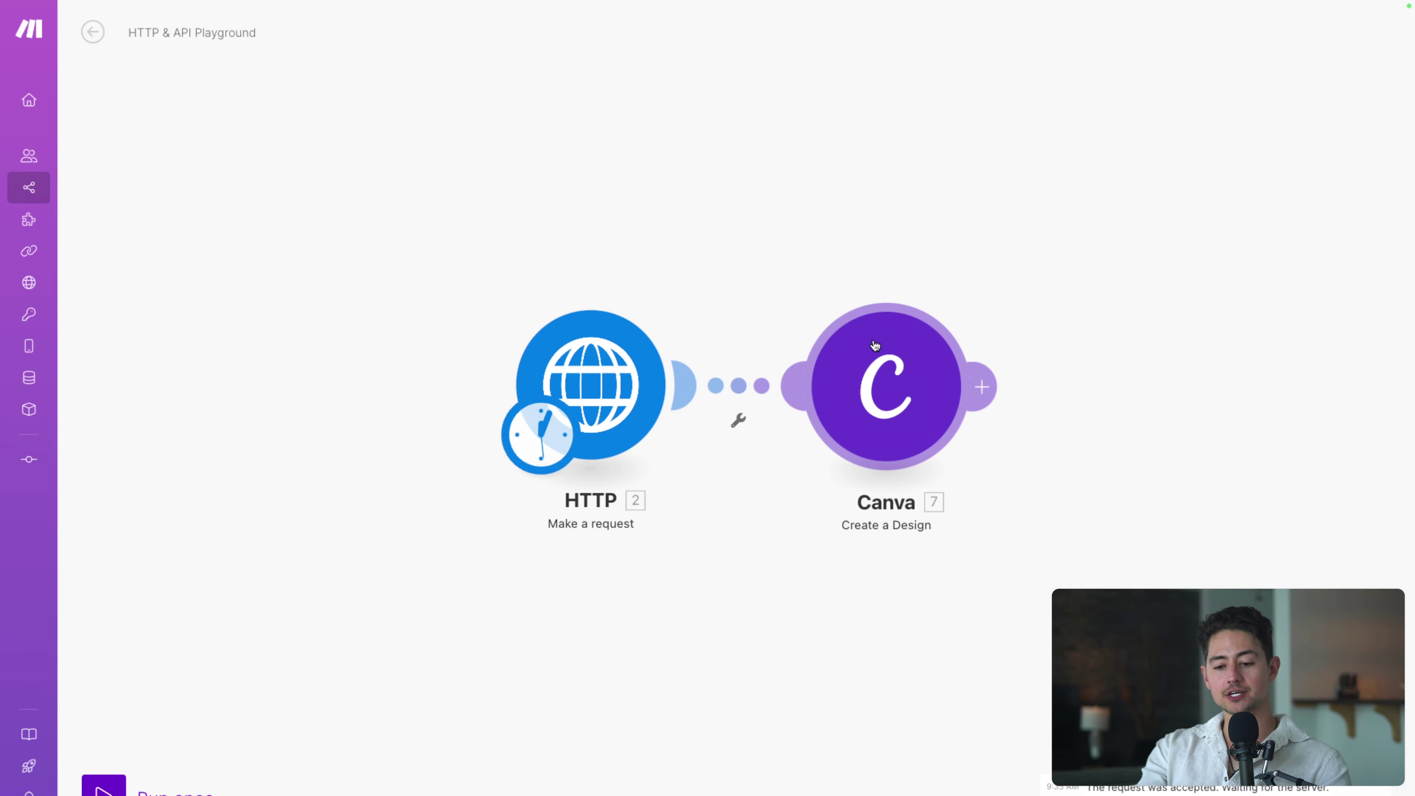
Remove the Canva module and scroll the Notion notes to the 2. APIs section
{"action": "key", "text": "Delete"}
{"action": "key", "text": "super+Tab"}
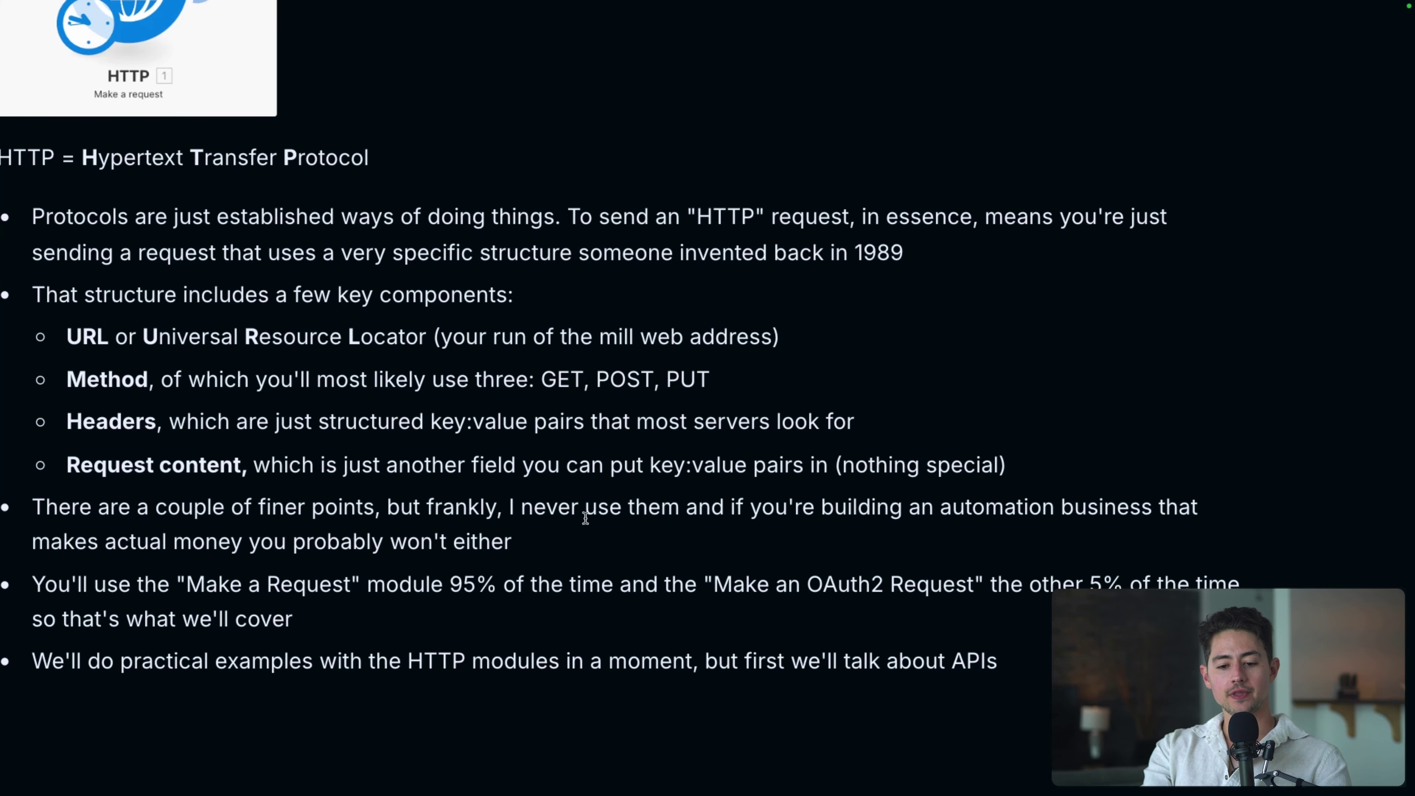
{"action": "scroll", "coordinate": [584, 518], "scroll_direction": "down", "scroll_amount": 10}
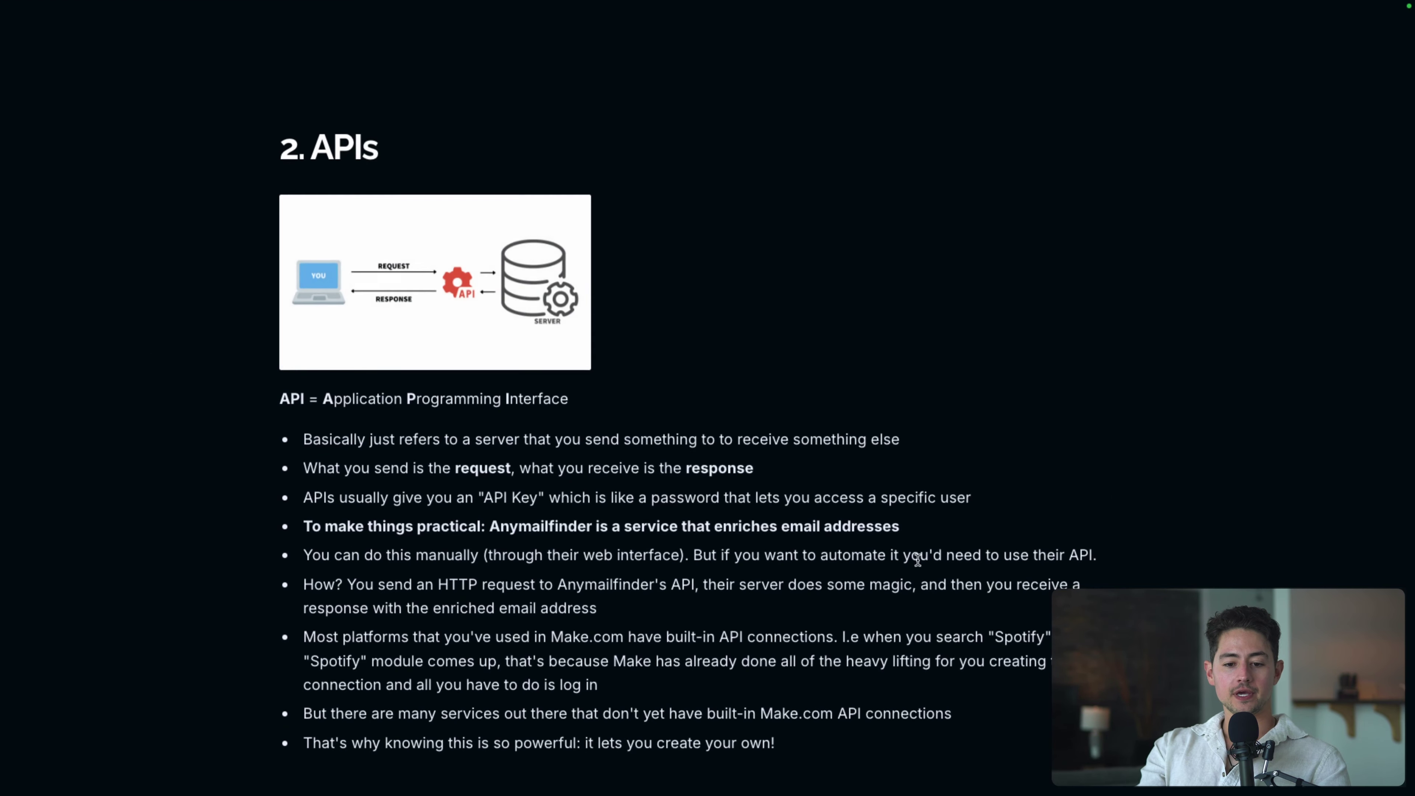
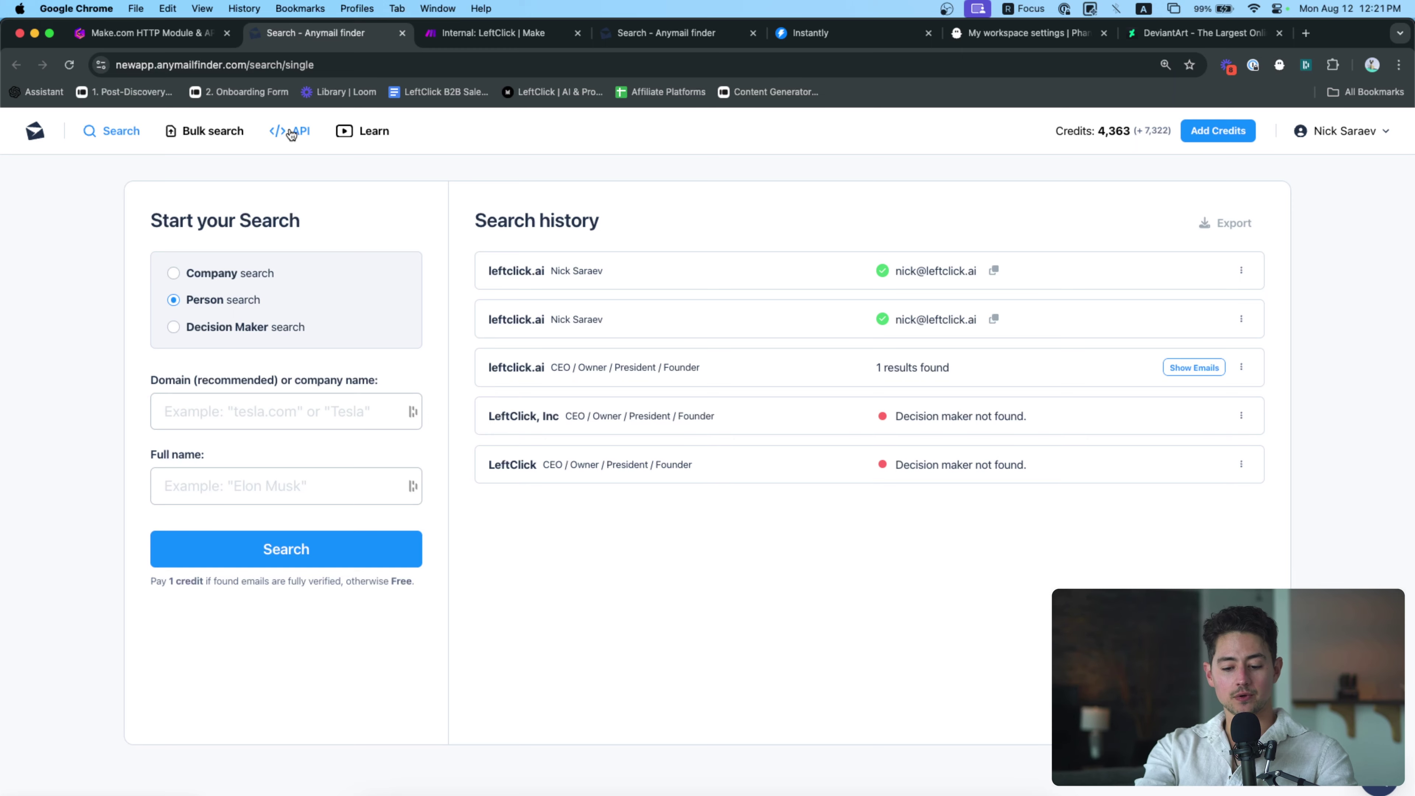
Search Google for 'anymailfinder api' and open the Email Finder API Documentation result
{"action": "key", "text": "super+t"}
{"action": "type", "text": "anymailfinder api"}
{"action": "key", "text": "Return"}
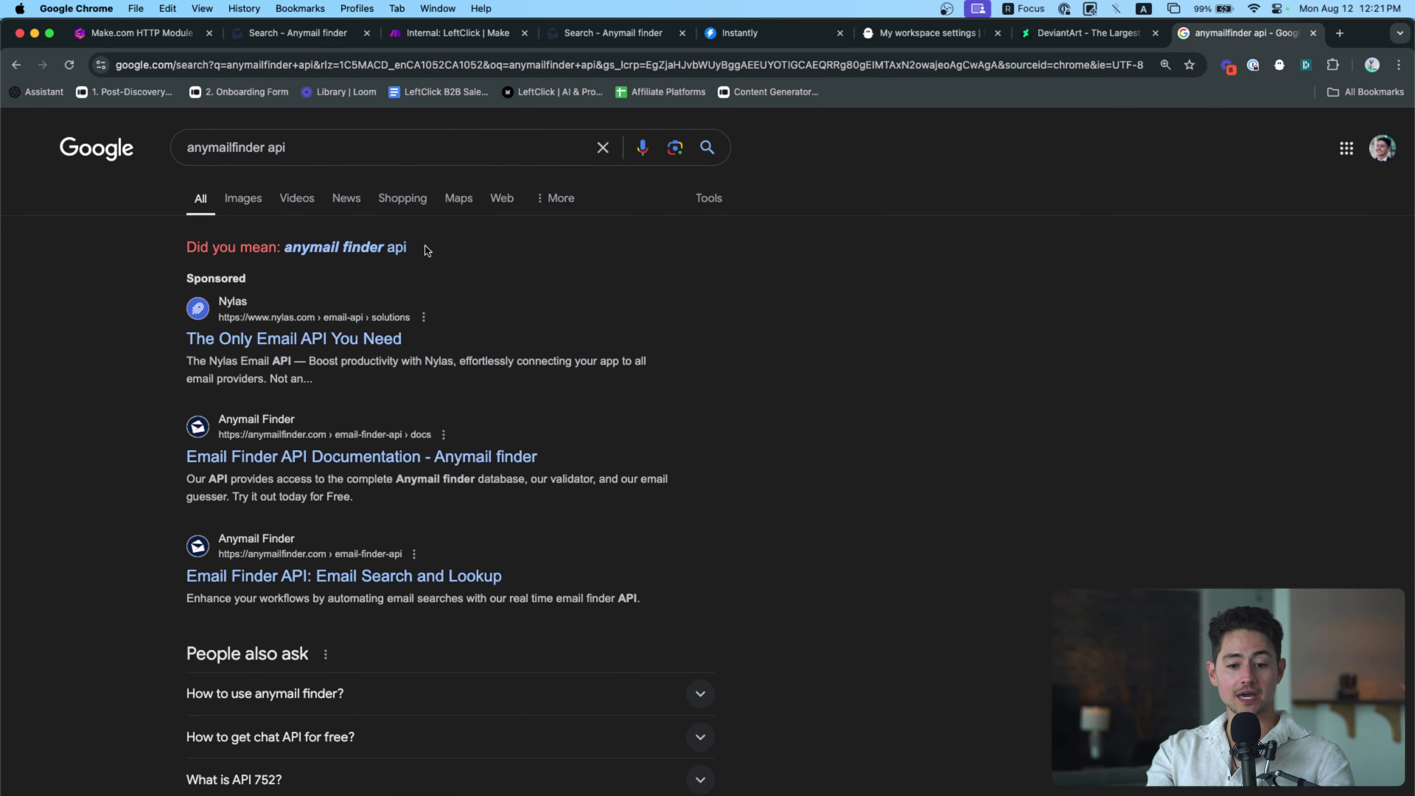
{"action": "scroll", "coordinate": [397, 400], "scroll_direction": "down", "scroll_amount": 2}
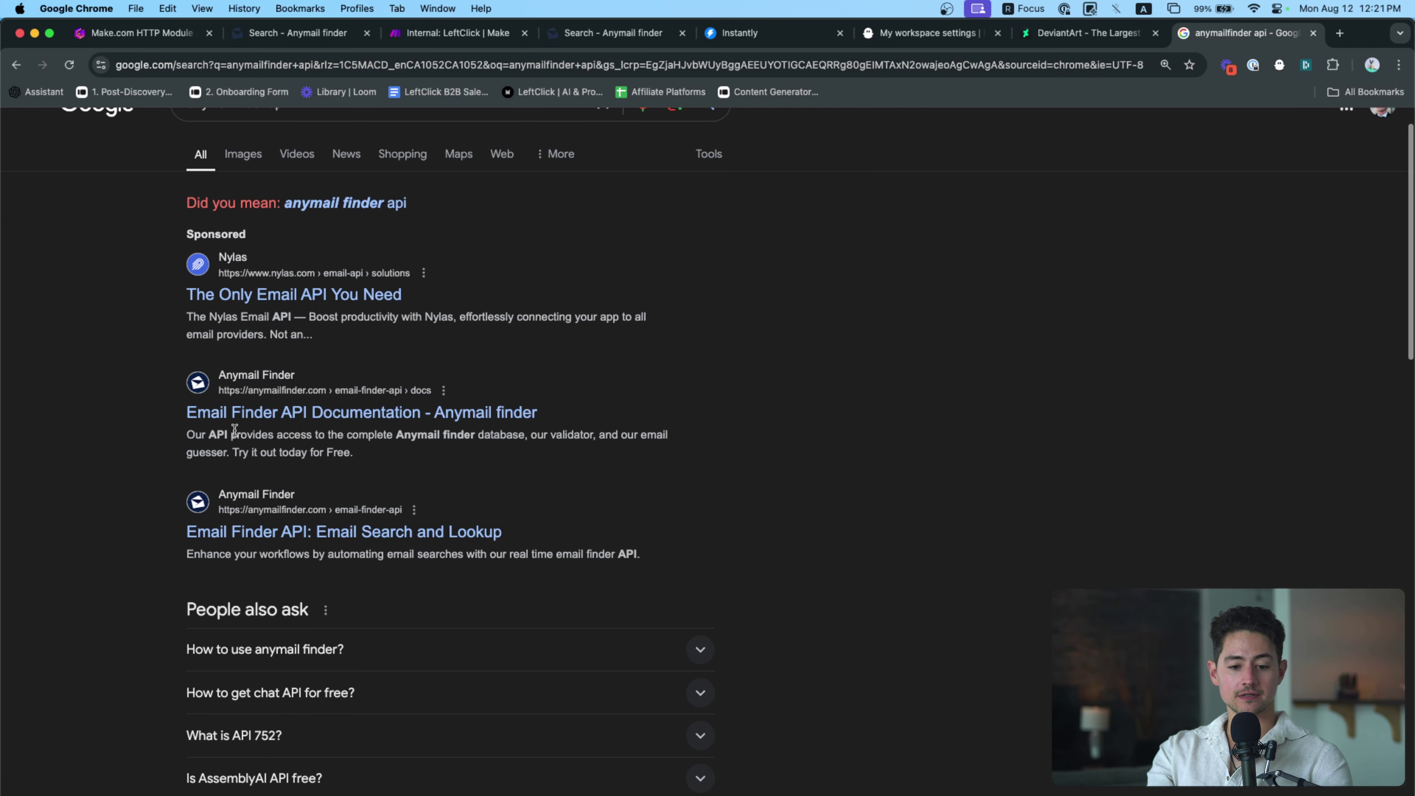
{"action": "left_click", "coordinate": [268, 414]}
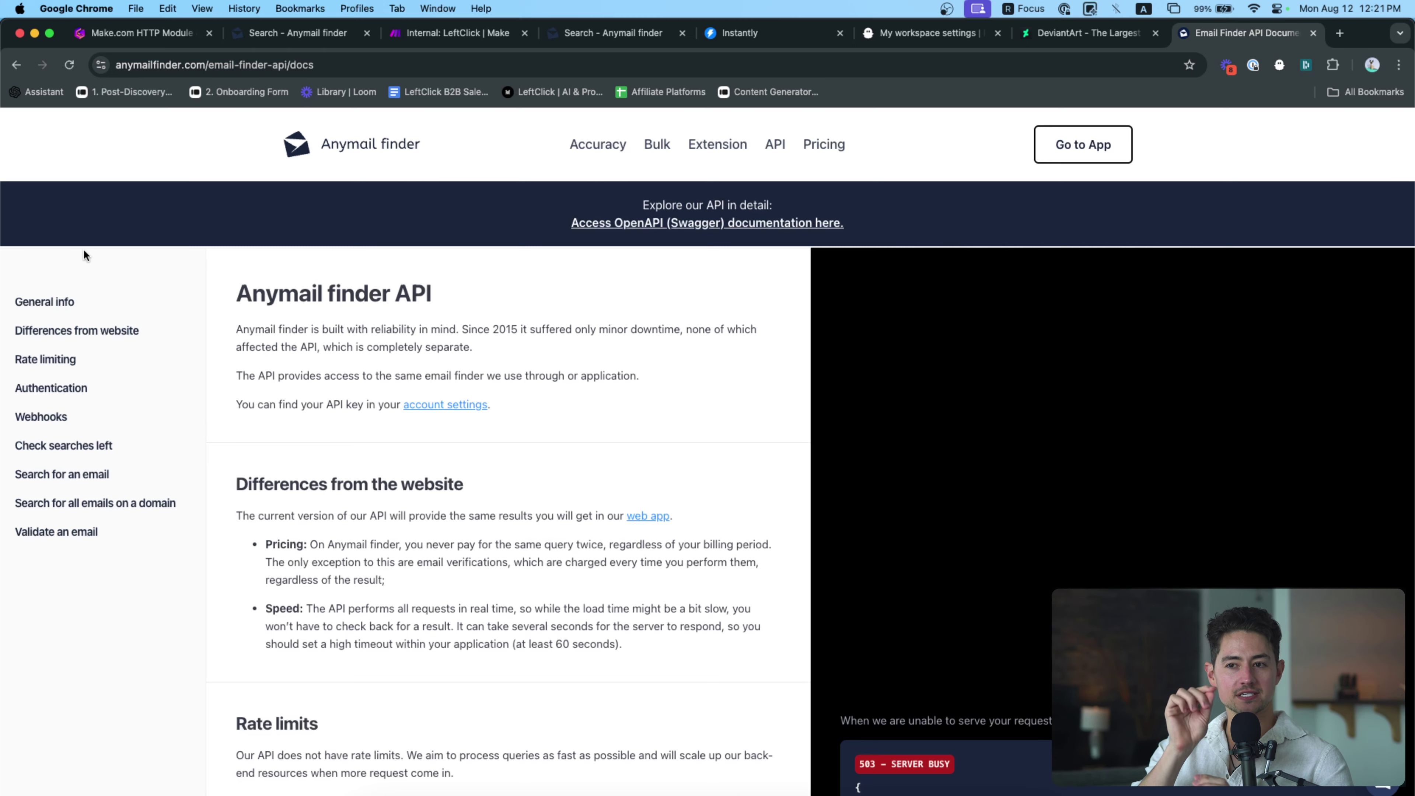
Enlarge the Anymail finder docs page and scroll down to the Authentication section
{"action": "scroll", "coordinate": [95, 259], "scroll_direction": "down", "scroll_amount": 10}
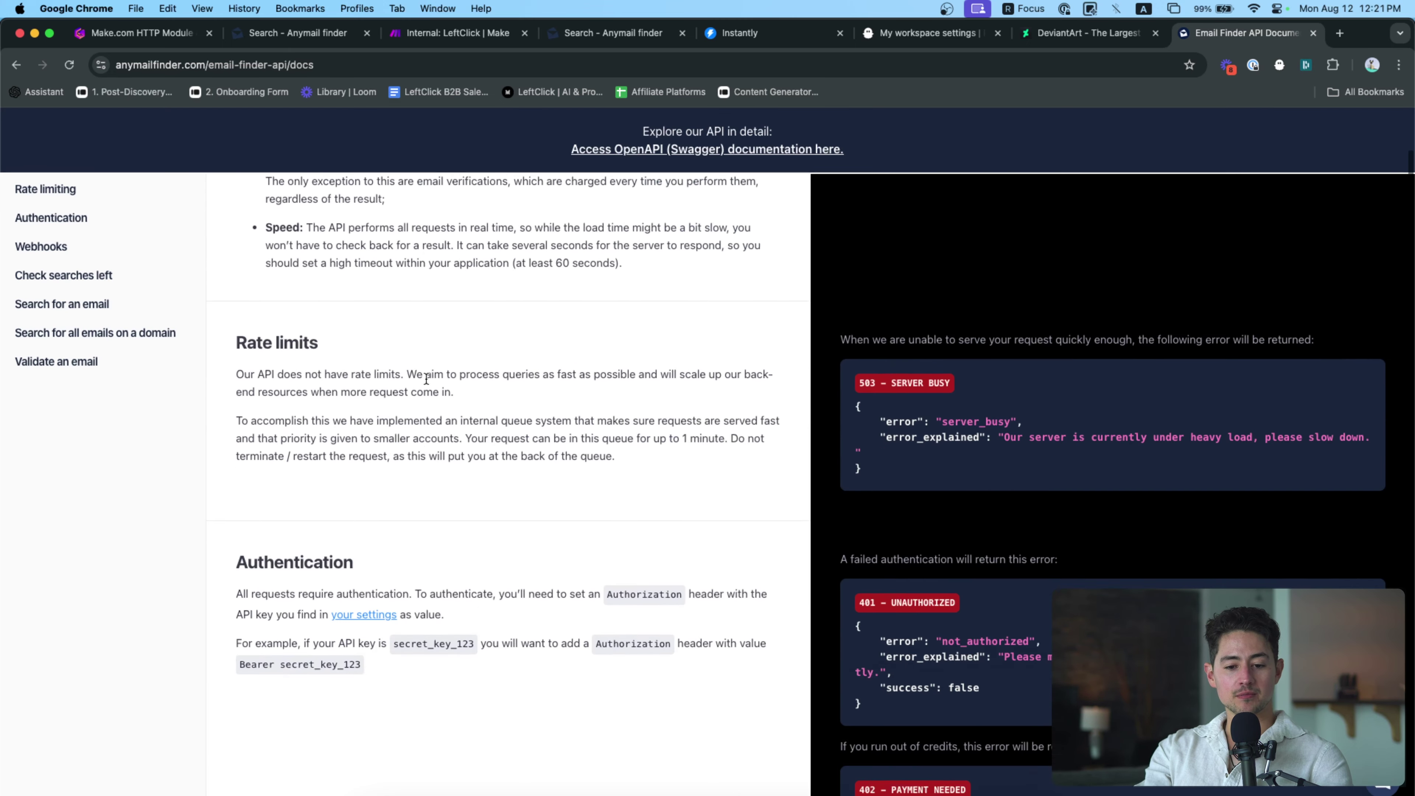
{"action": "scroll", "coordinate": [426, 377], "scroll_direction": "up", "scroll_amount": 10}
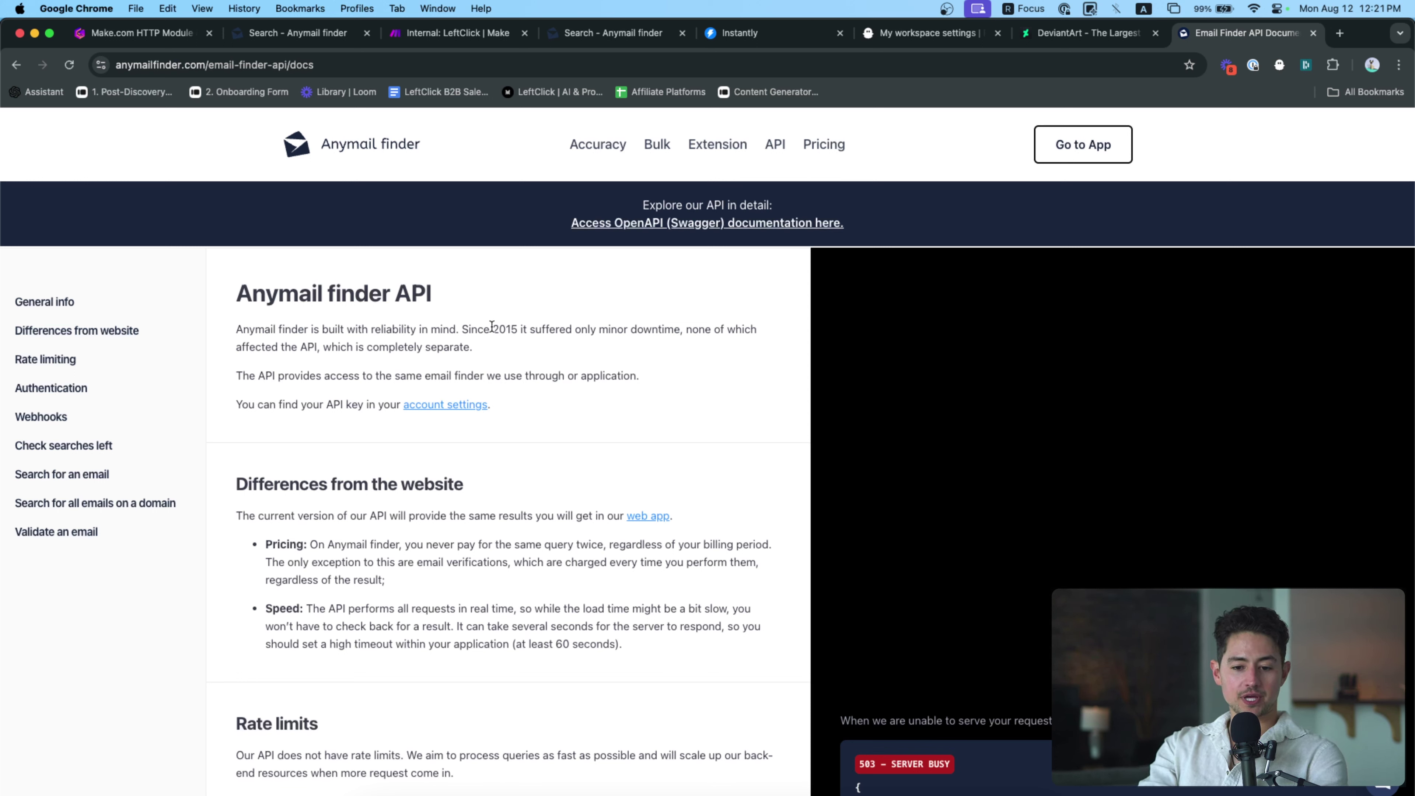
{"action": "key", "text": "super+equal"}
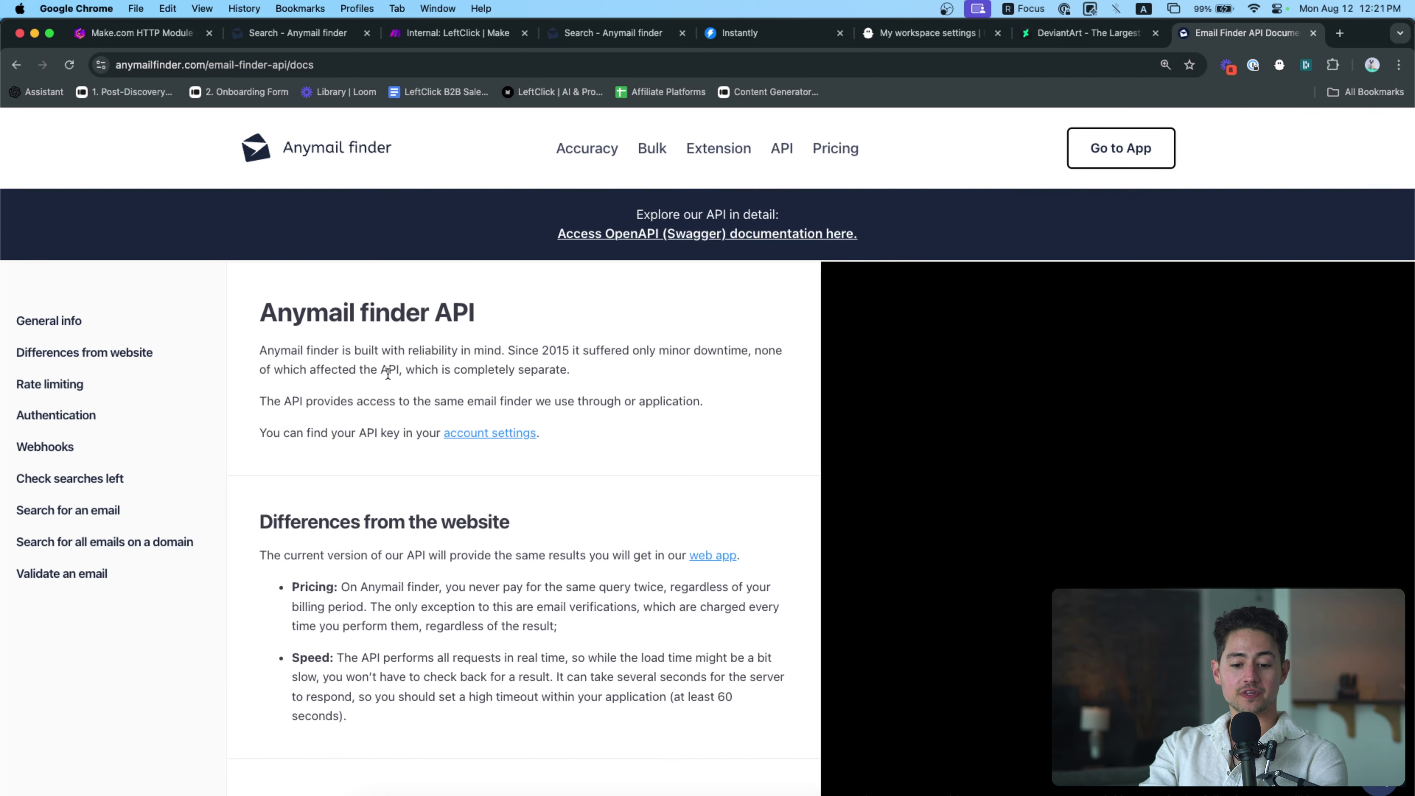
{"action": "scroll", "coordinate": [316, 424], "scroll_direction": "down", "scroll_amount": 6}
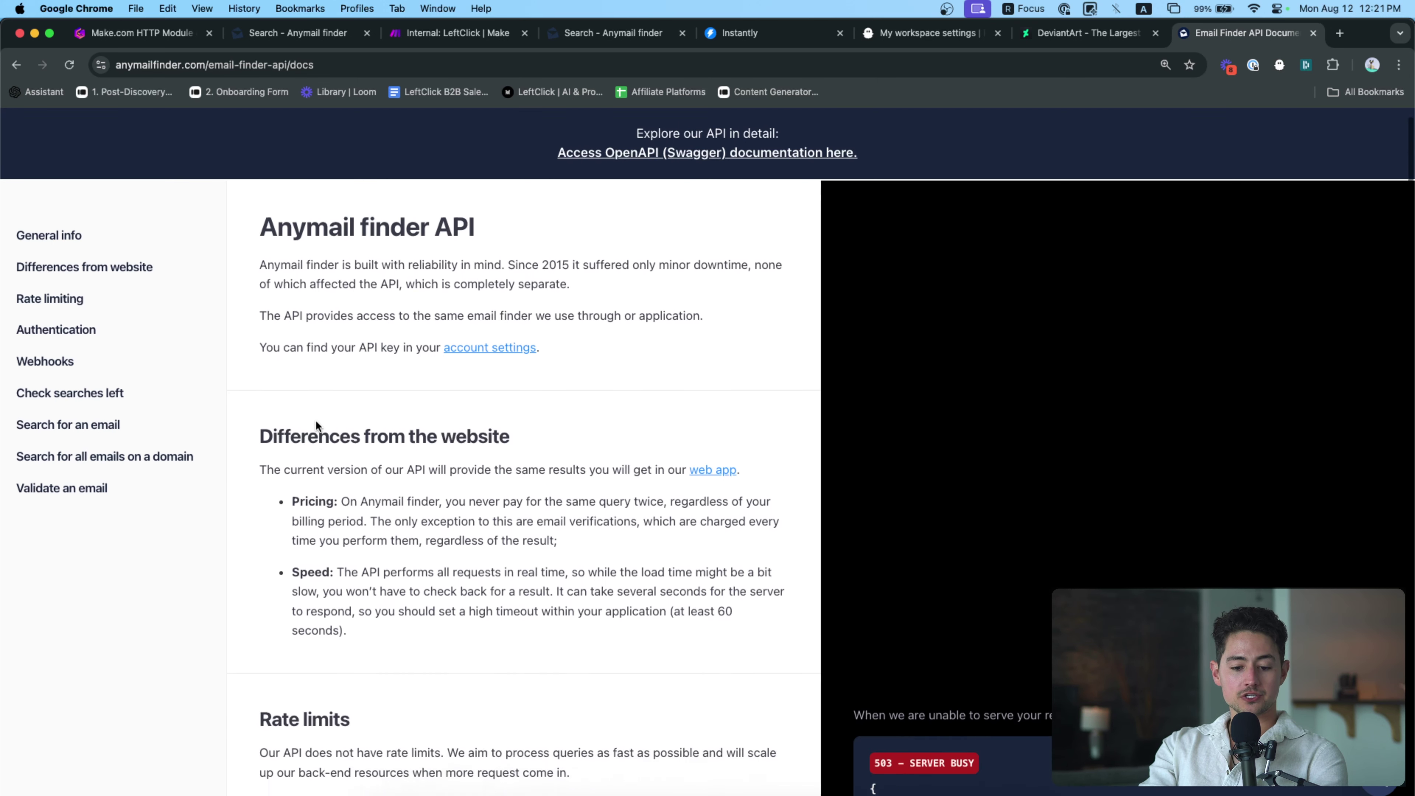
{"action": "scroll", "coordinate": [315, 422], "scroll_direction": "down", "scroll_amount": 2}
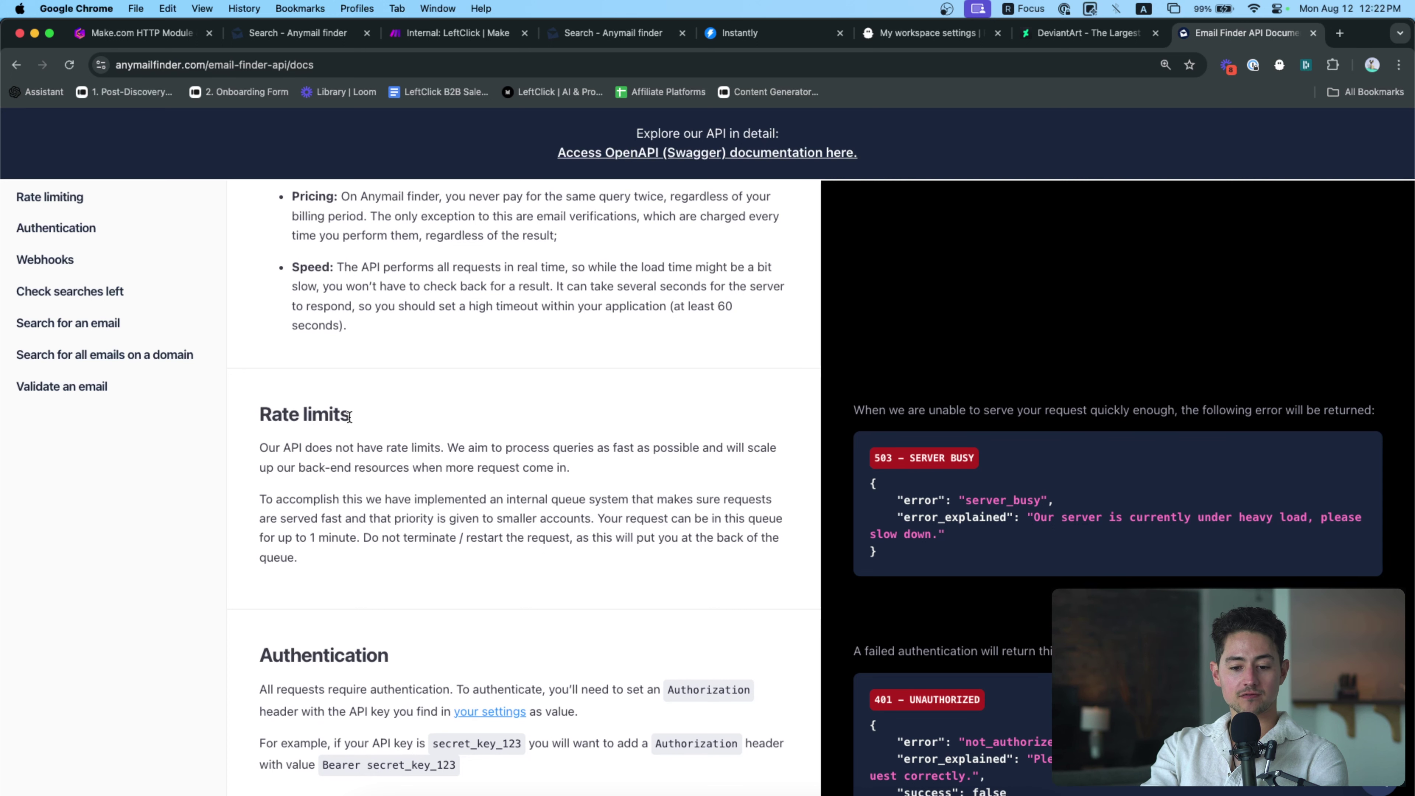
{"action": "scroll", "coordinate": [437, 435], "scroll_direction": "down", "scroll_amount": 1}
{"action": "scroll", "coordinate": [437, 434], "scroll_direction": "down", "scroll_amount": 1}
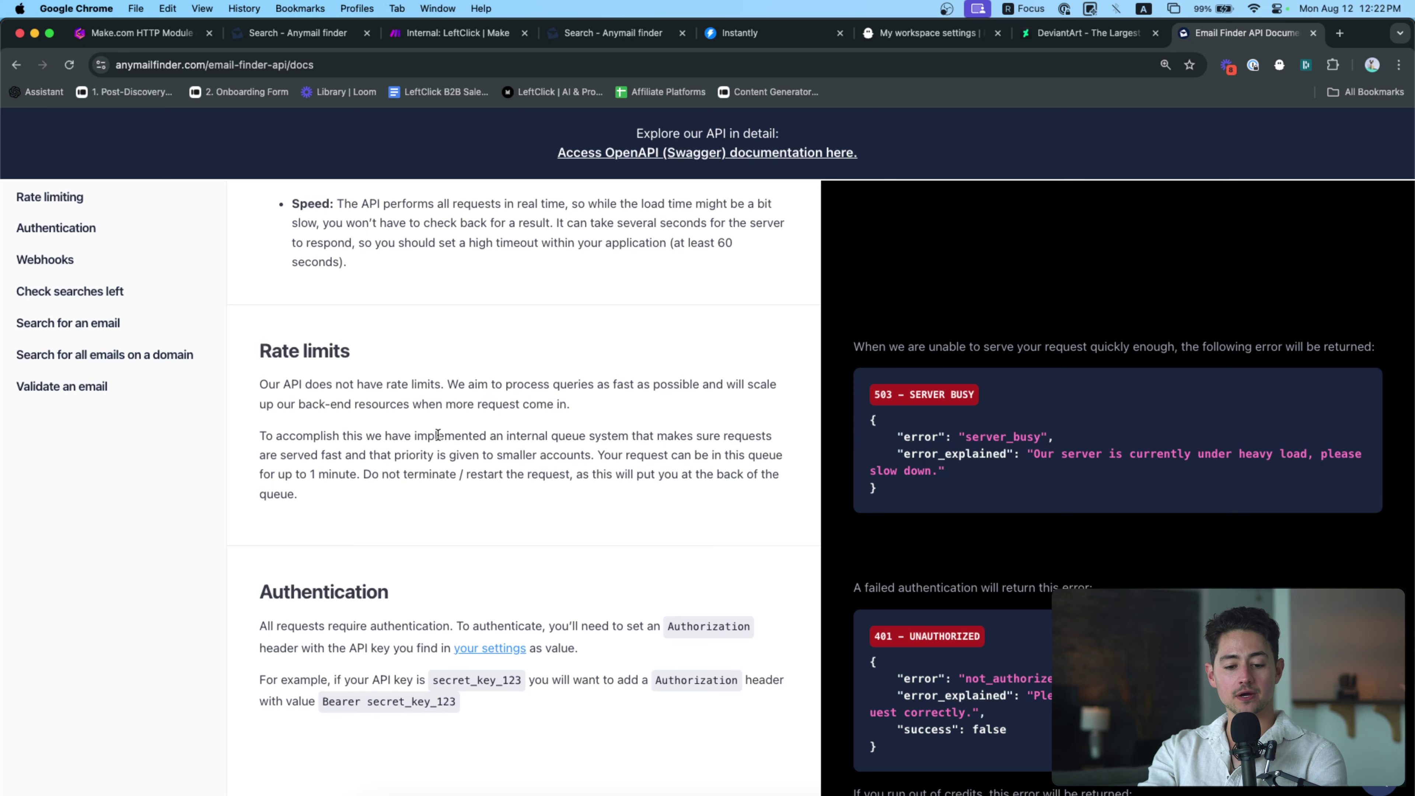
{"action": "scroll", "coordinate": [438, 434], "scroll_direction": "down", "scroll_amount": 5}
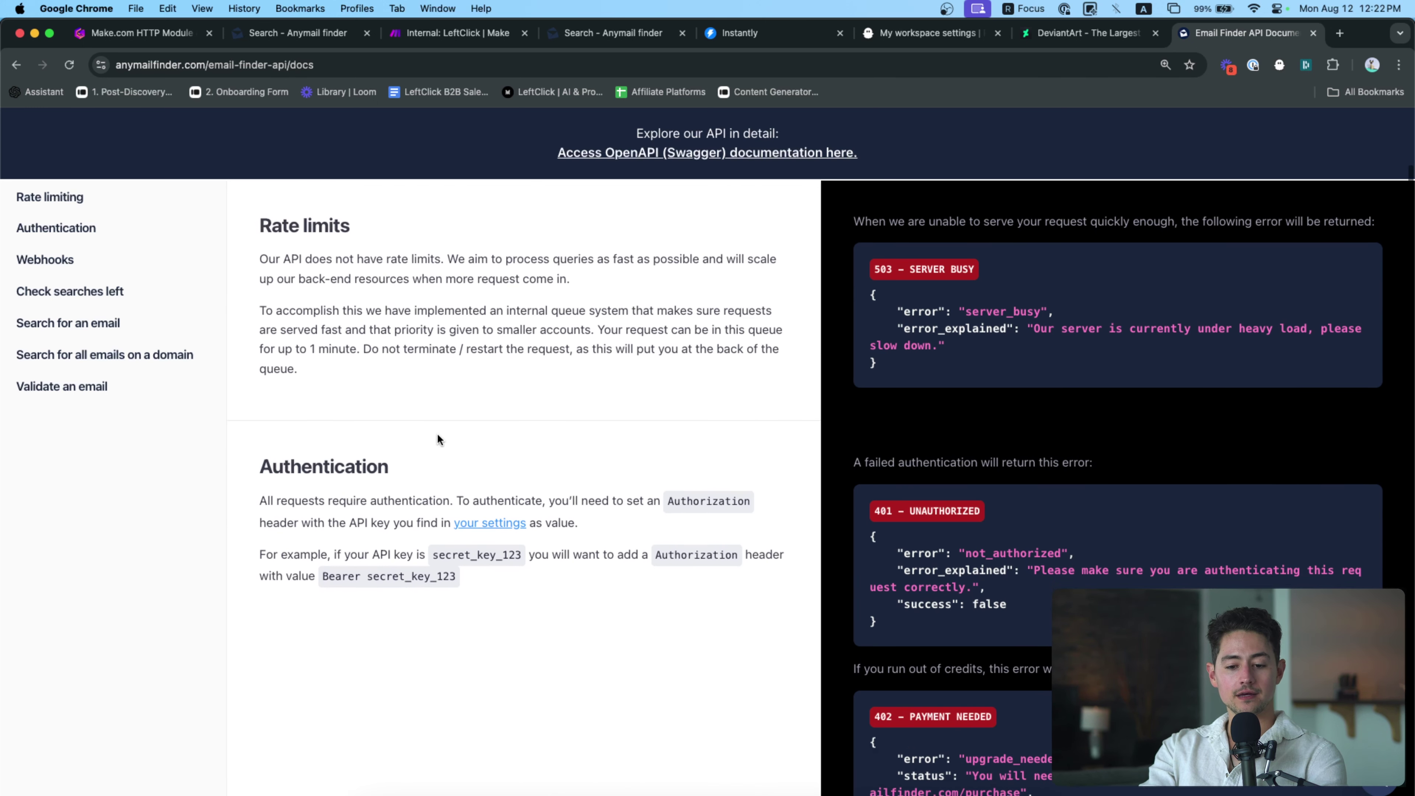
{"action": "scroll", "coordinate": [437, 434], "scroll_direction": "down", "scroll_amount": 1}
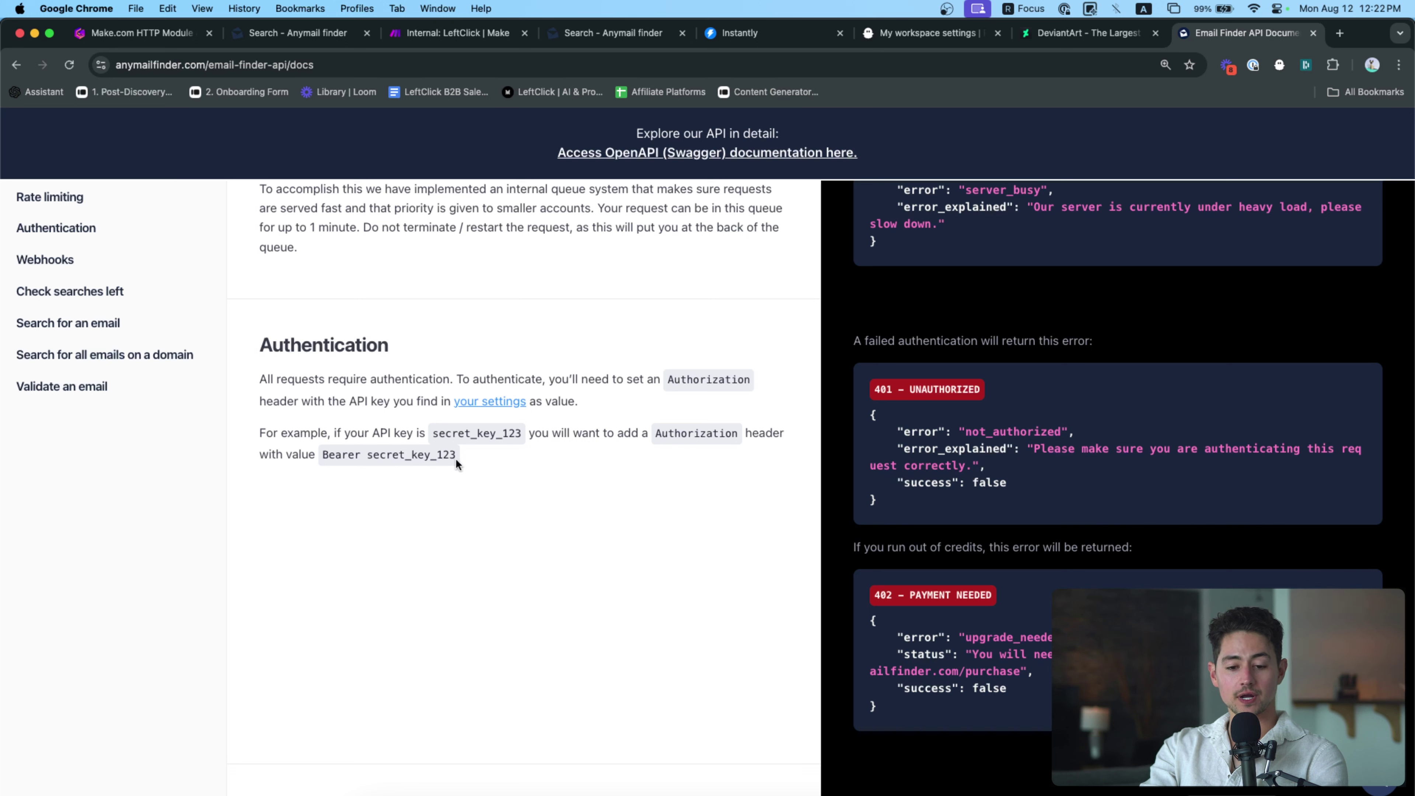
{"action": "left_click_drag", "start_coordinate": [456, 464], "coordinate": [325, 458]}
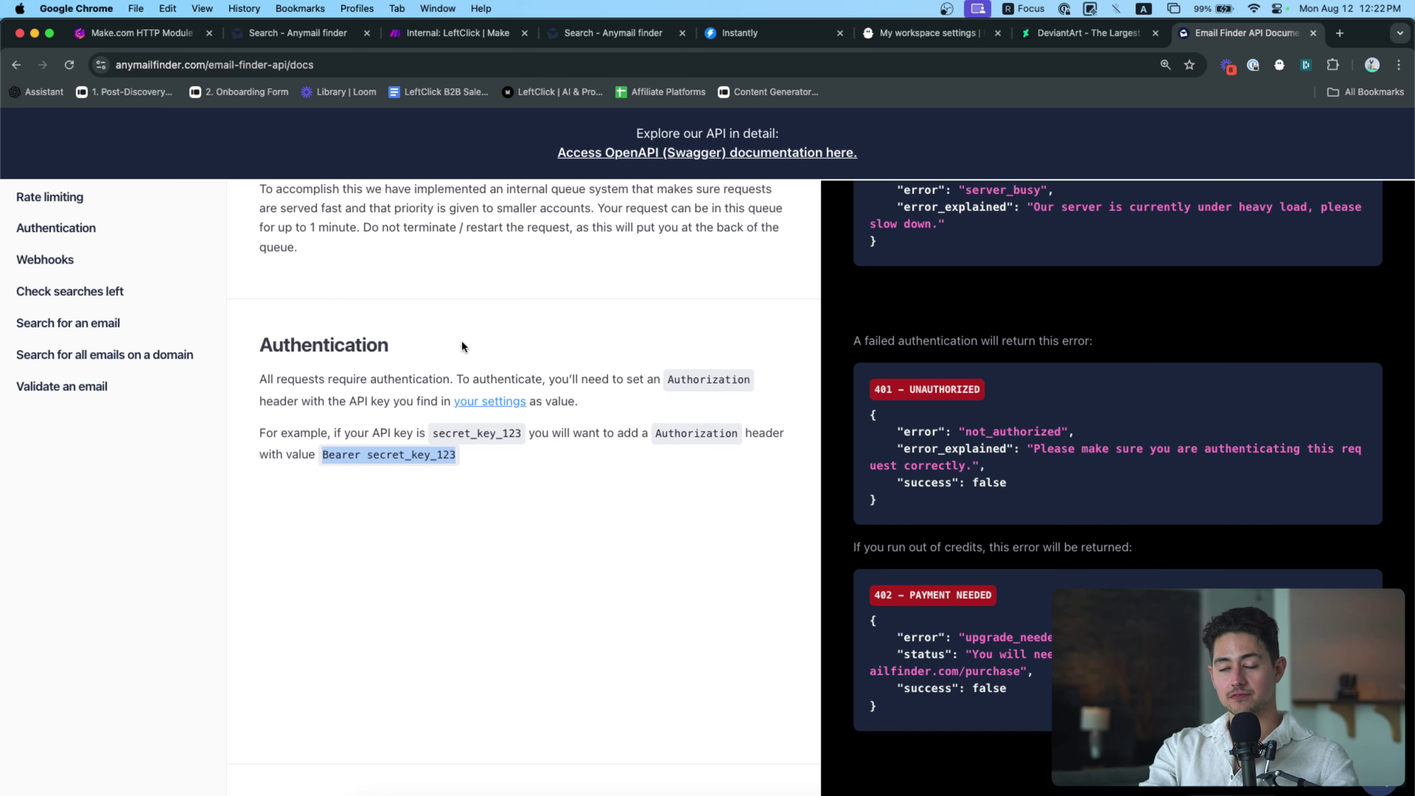
{"action": "left_click", "coordinate": [472, 340]}
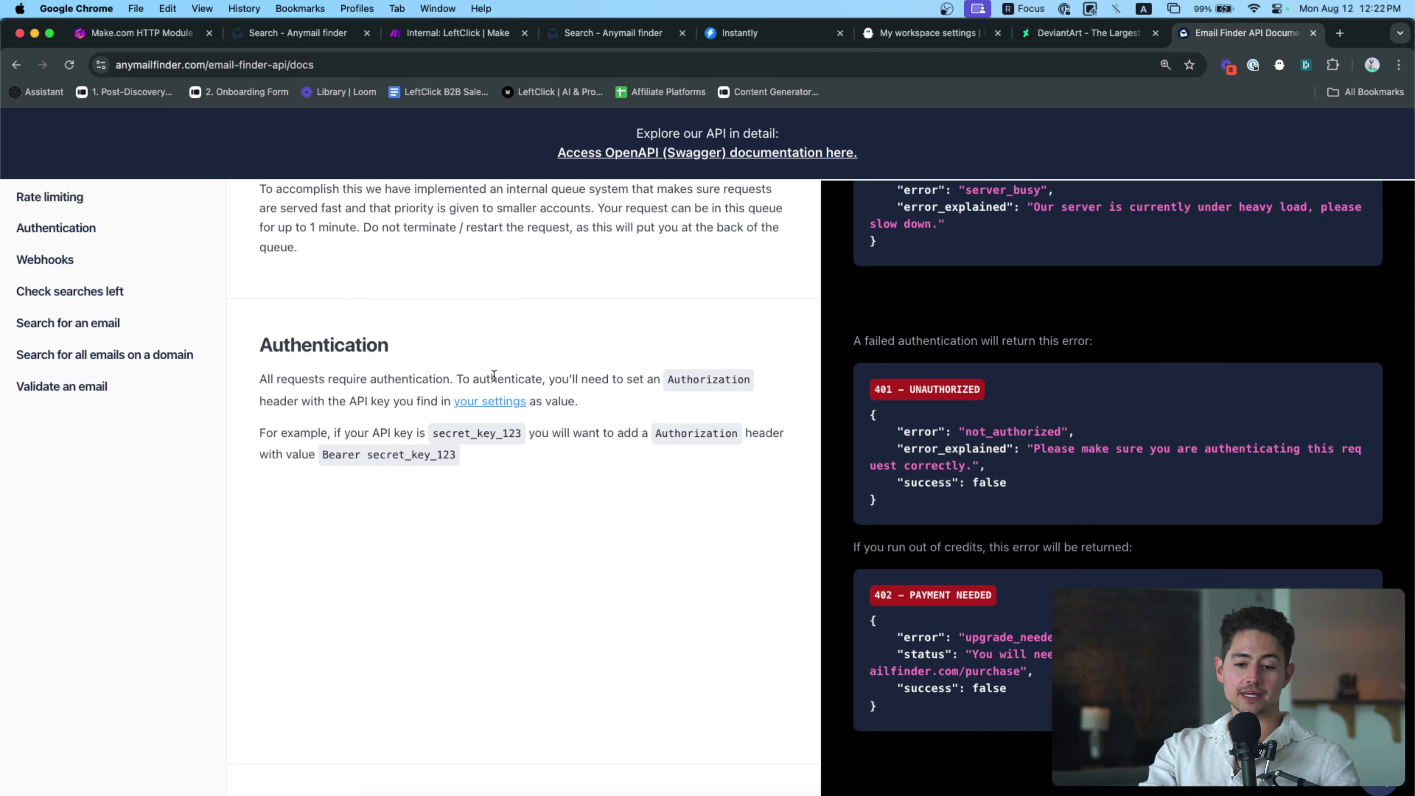
{"action": "left_click", "coordinate": [470, 409], "text": "super"}
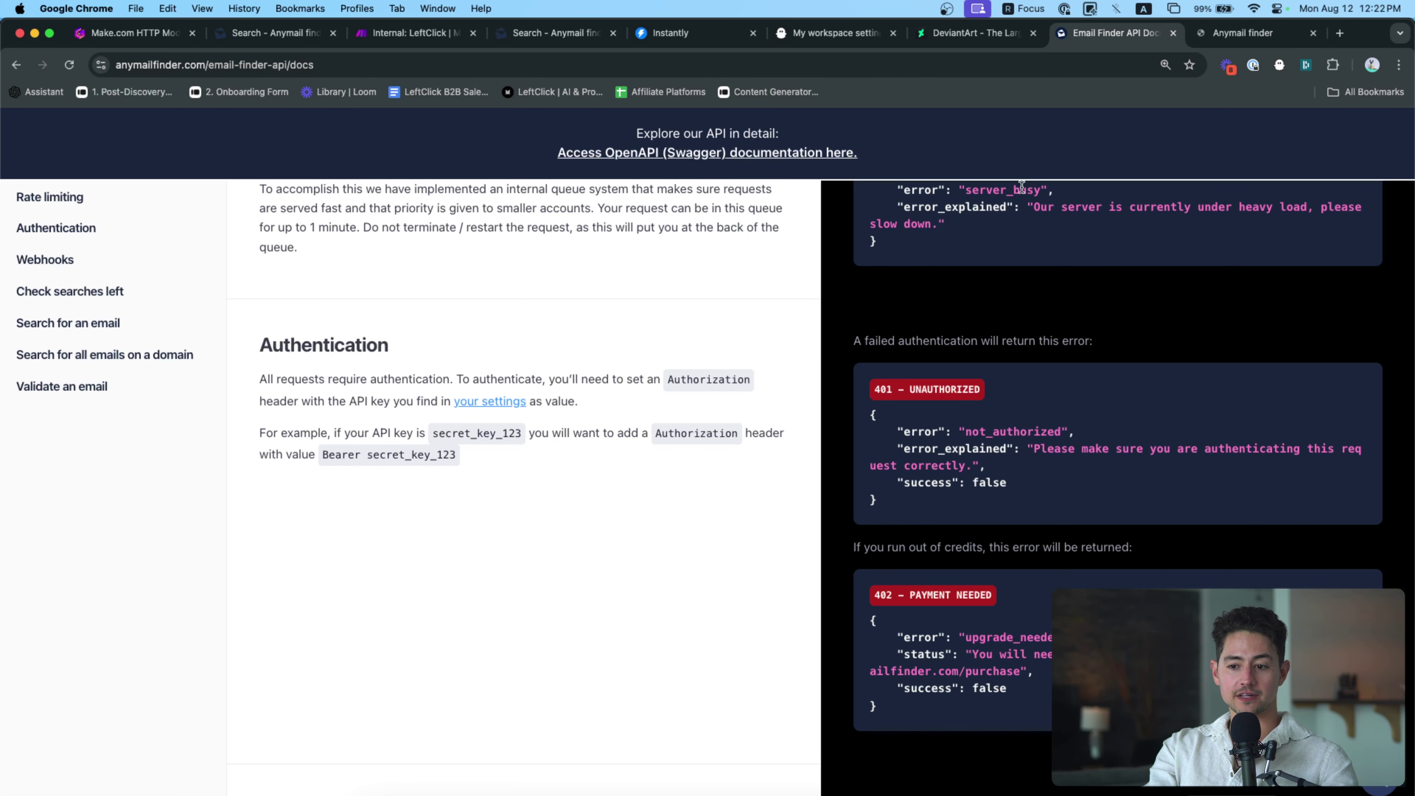
Copy the Anymail finder API key from the account settings page
{"action": "left_click", "coordinate": [1216, 37]}
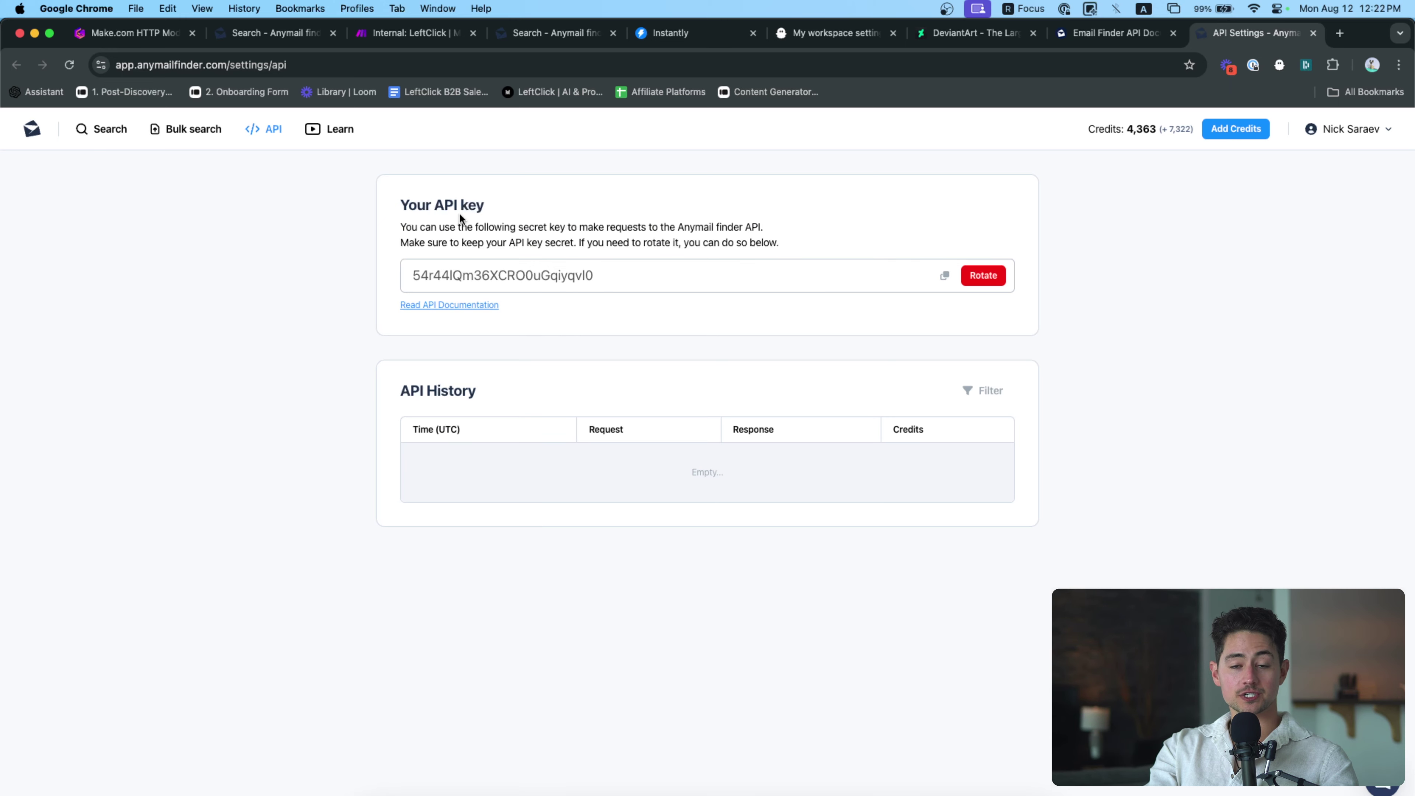
{"action": "left_click", "coordinate": [945, 276]}
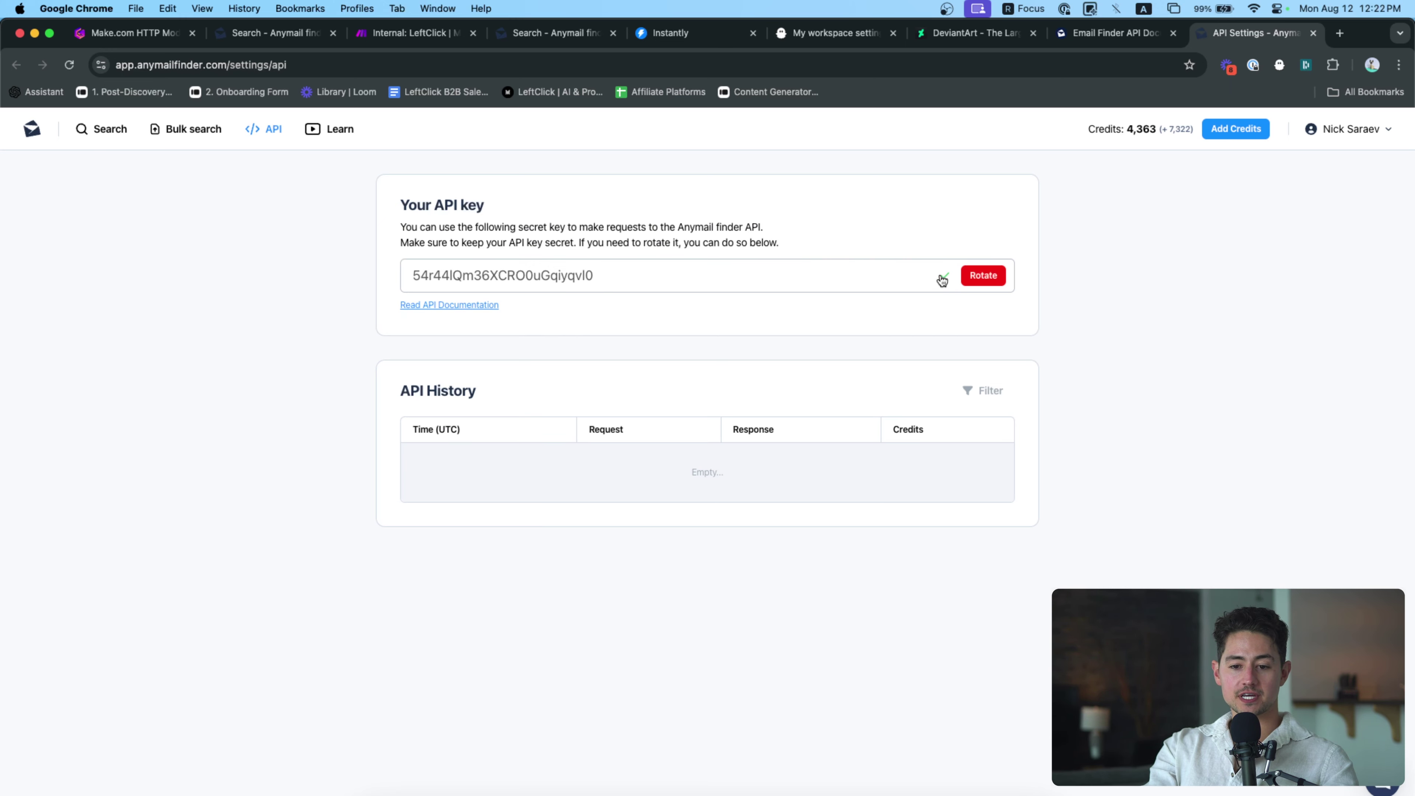
{"action": "left_click", "coordinate": [407, 34]}
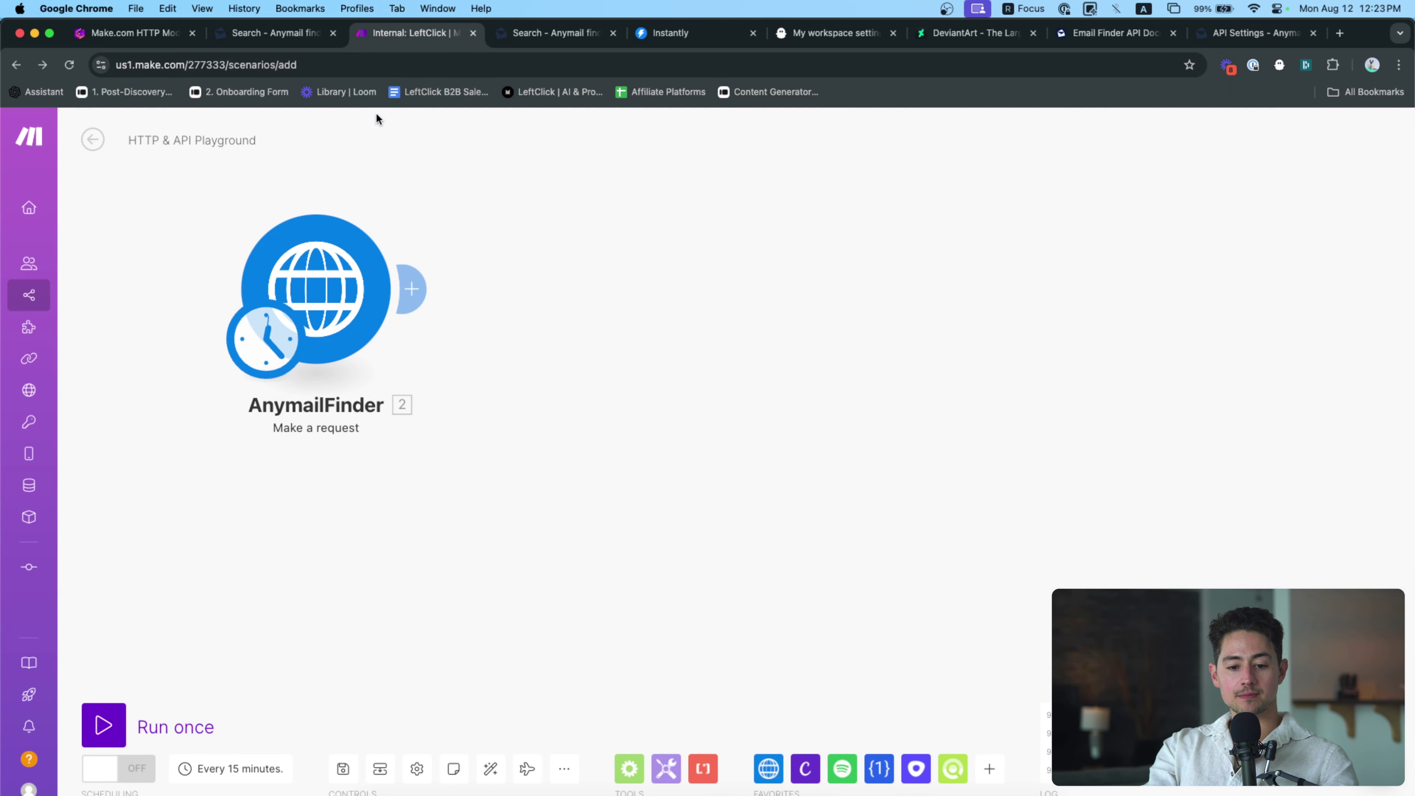
Add an Authorization header valued 'Bearer' plus the pasted key to the AnymailFinder HTTP module and save
{"action": "left_click", "coordinate": [328, 290]}
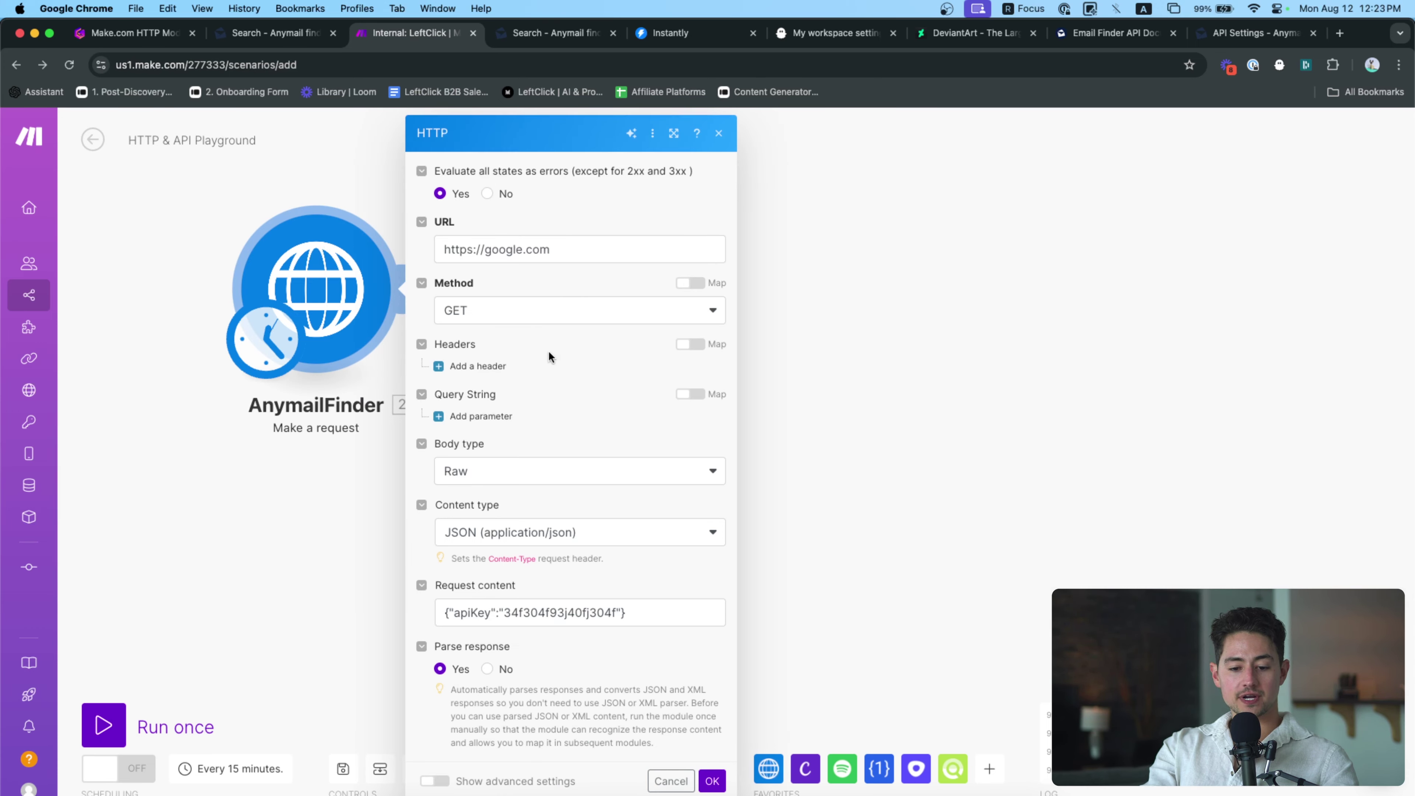
{"action": "left_click", "coordinate": [494, 365]}
{"action": "left_click_drag", "start_coordinate": [605, 402], "coordinate": [475, 414]}
{"action": "type", "text": "Authorization"}
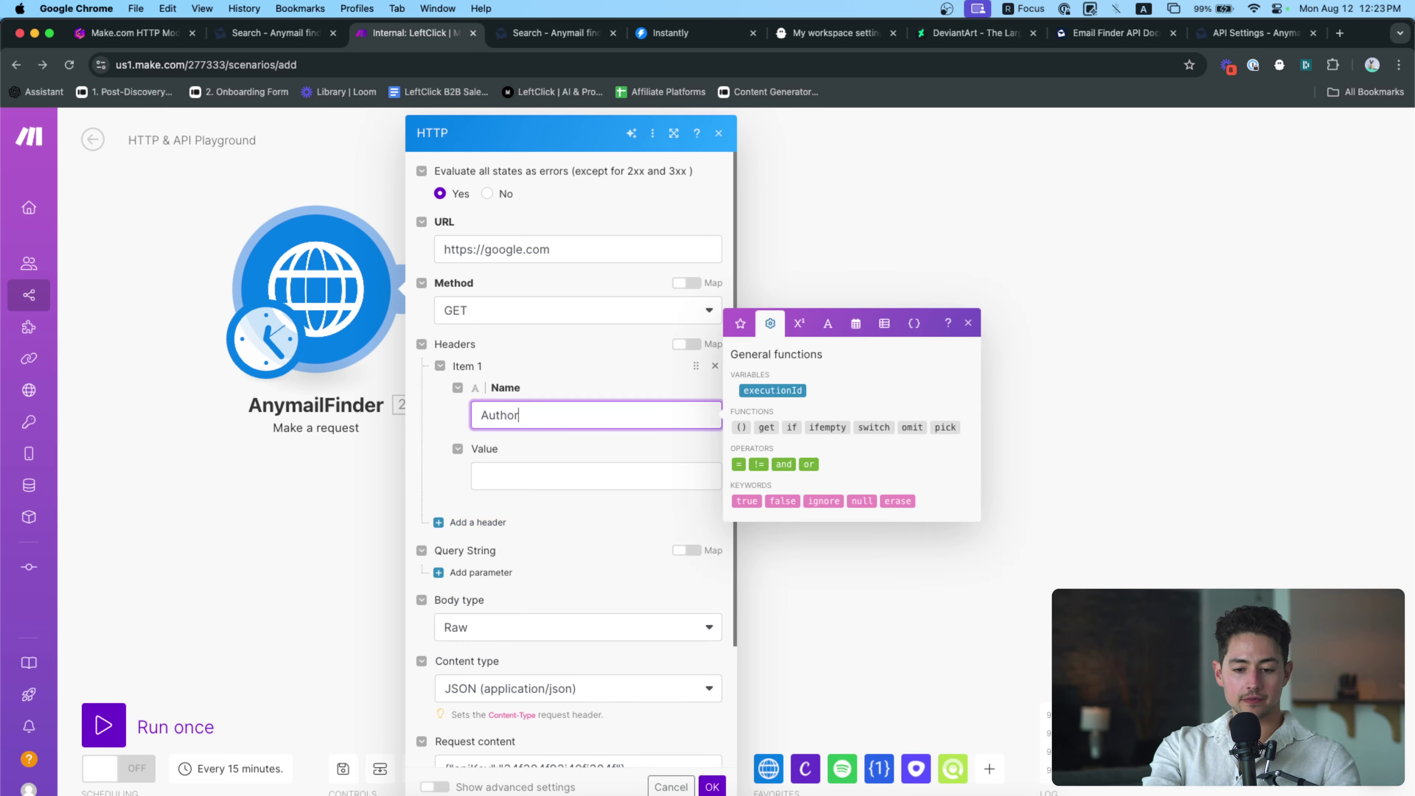
{"action": "key", "text": "Tab"}
{"action": "type", "text": "Bearer"}
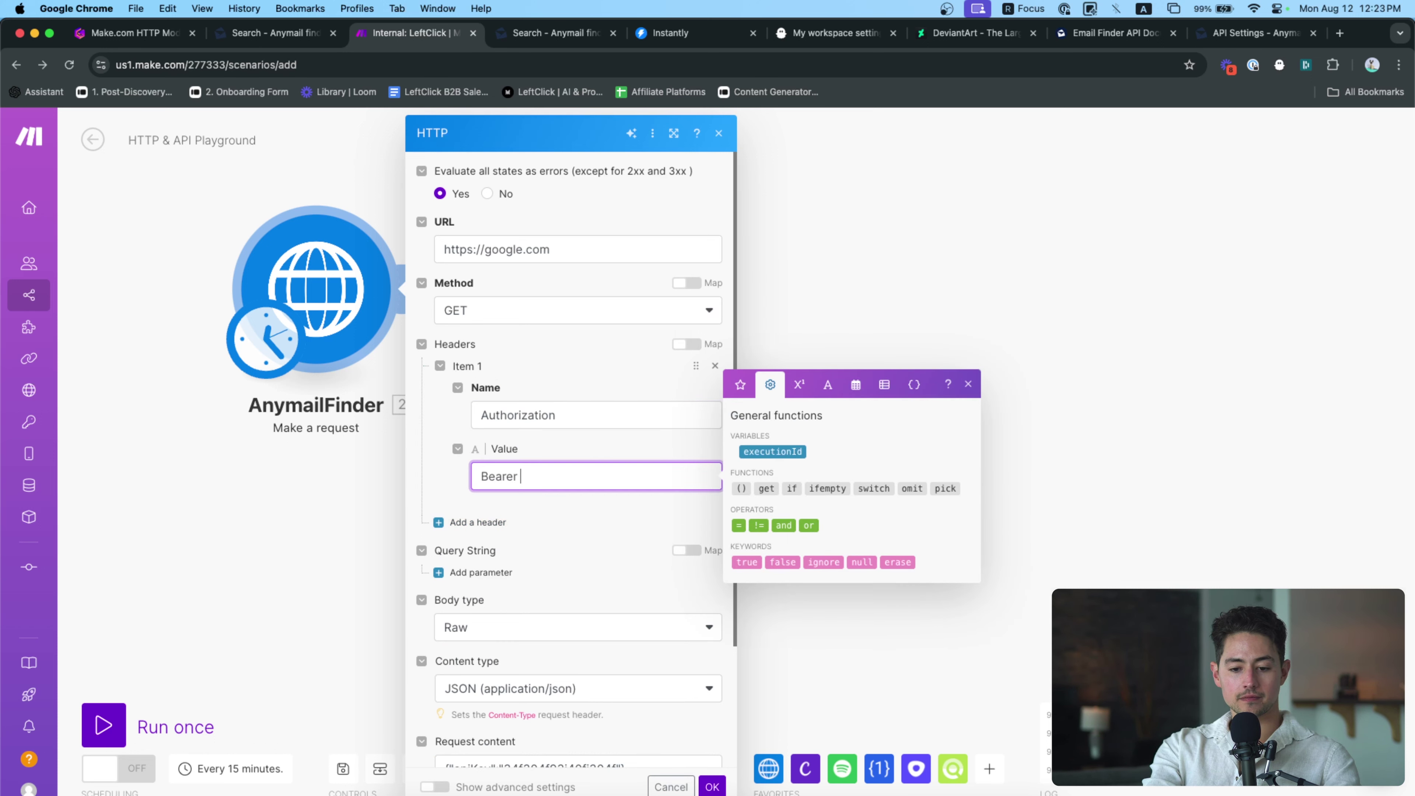
{"action": "key", "text": "super+v"}
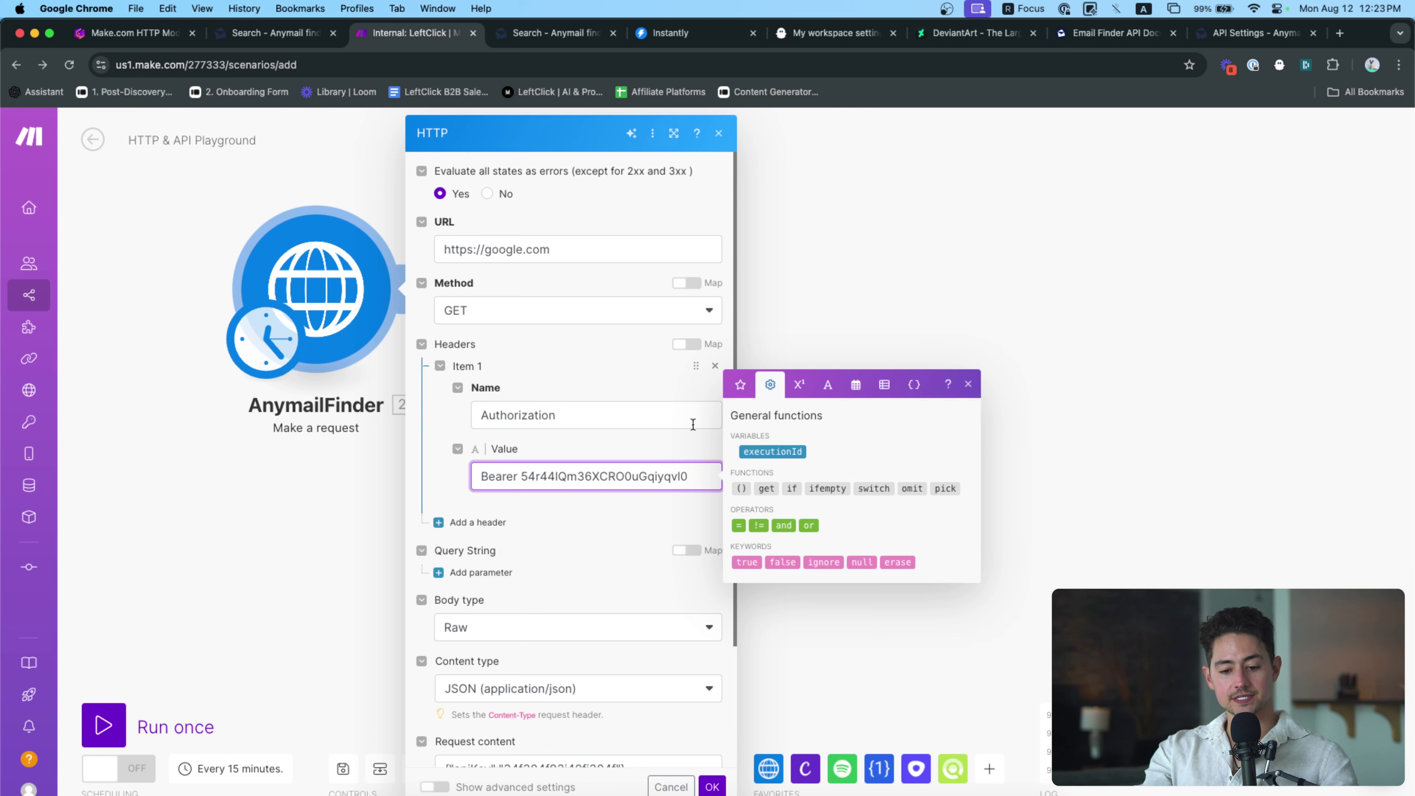
{"action": "left_click", "coordinate": [669, 446]}
{"action": "left_click", "coordinate": [712, 787]}
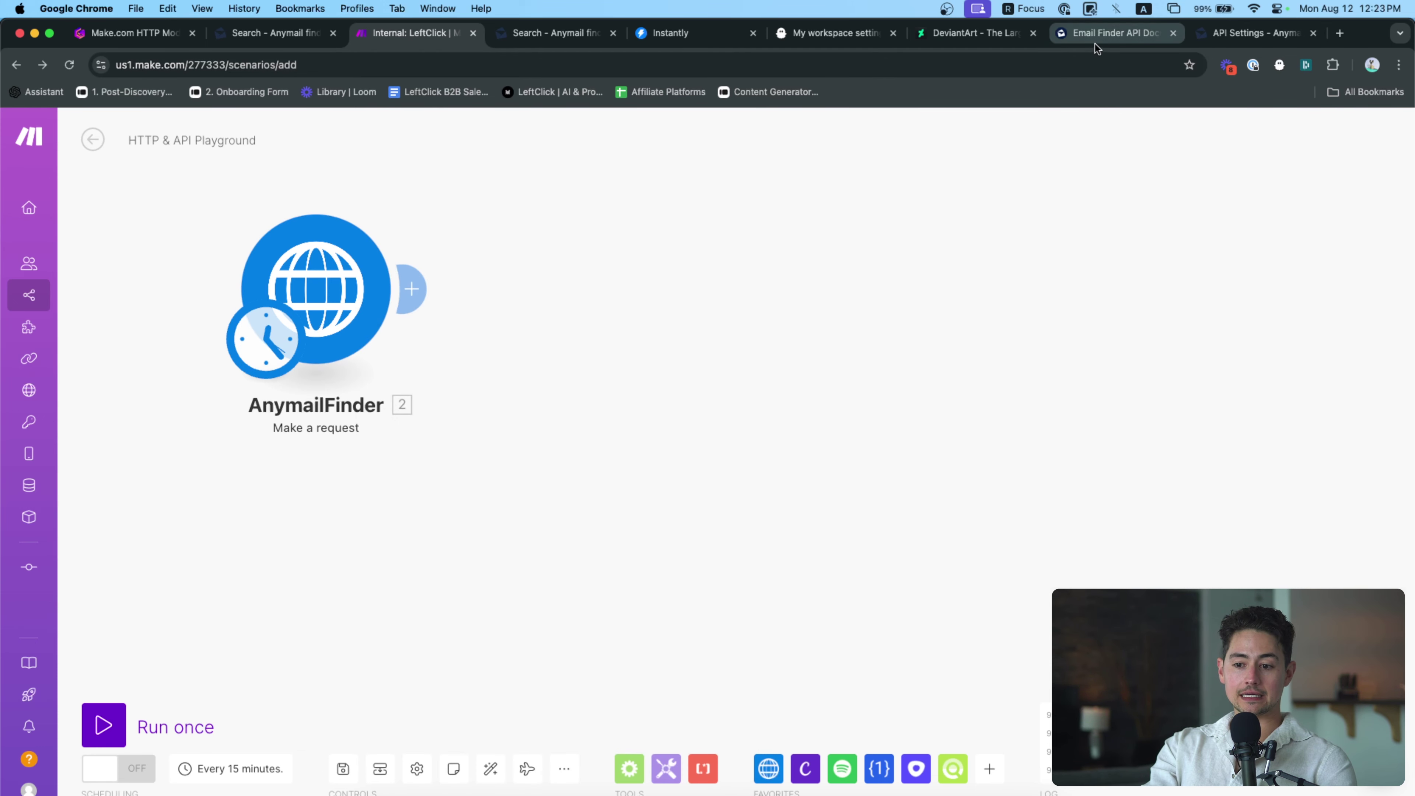
Close the API settings tab and jump to the docs' 'Search for an email' section
{"action": "left_click", "coordinate": [1202, 34]}
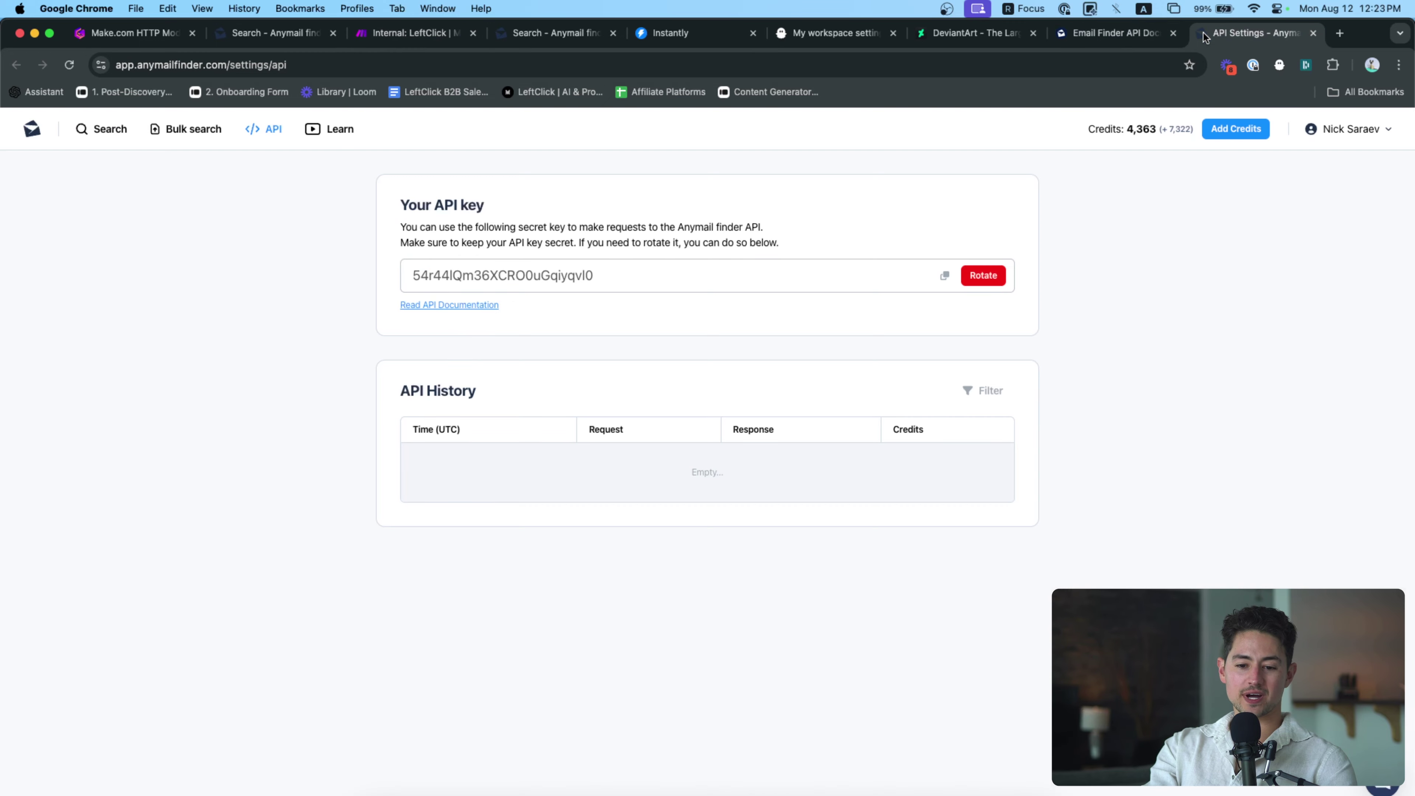
{"action": "left_click", "coordinate": [1313, 33]}
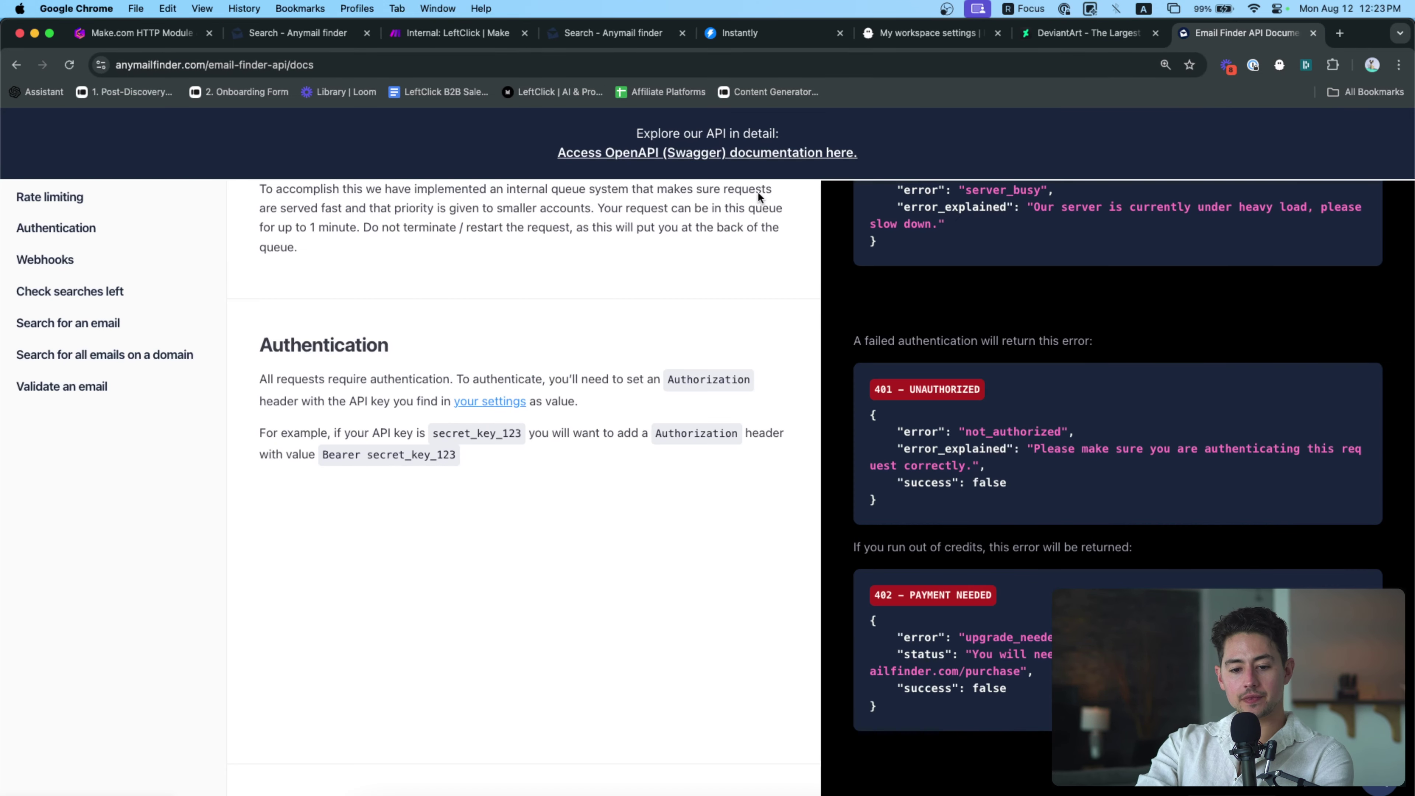
{"action": "scroll", "coordinate": [517, 370], "scroll_direction": "down", "scroll_amount": 3}
{"action": "scroll", "coordinate": [517, 373], "scroll_direction": "down", "scroll_amount": 1}
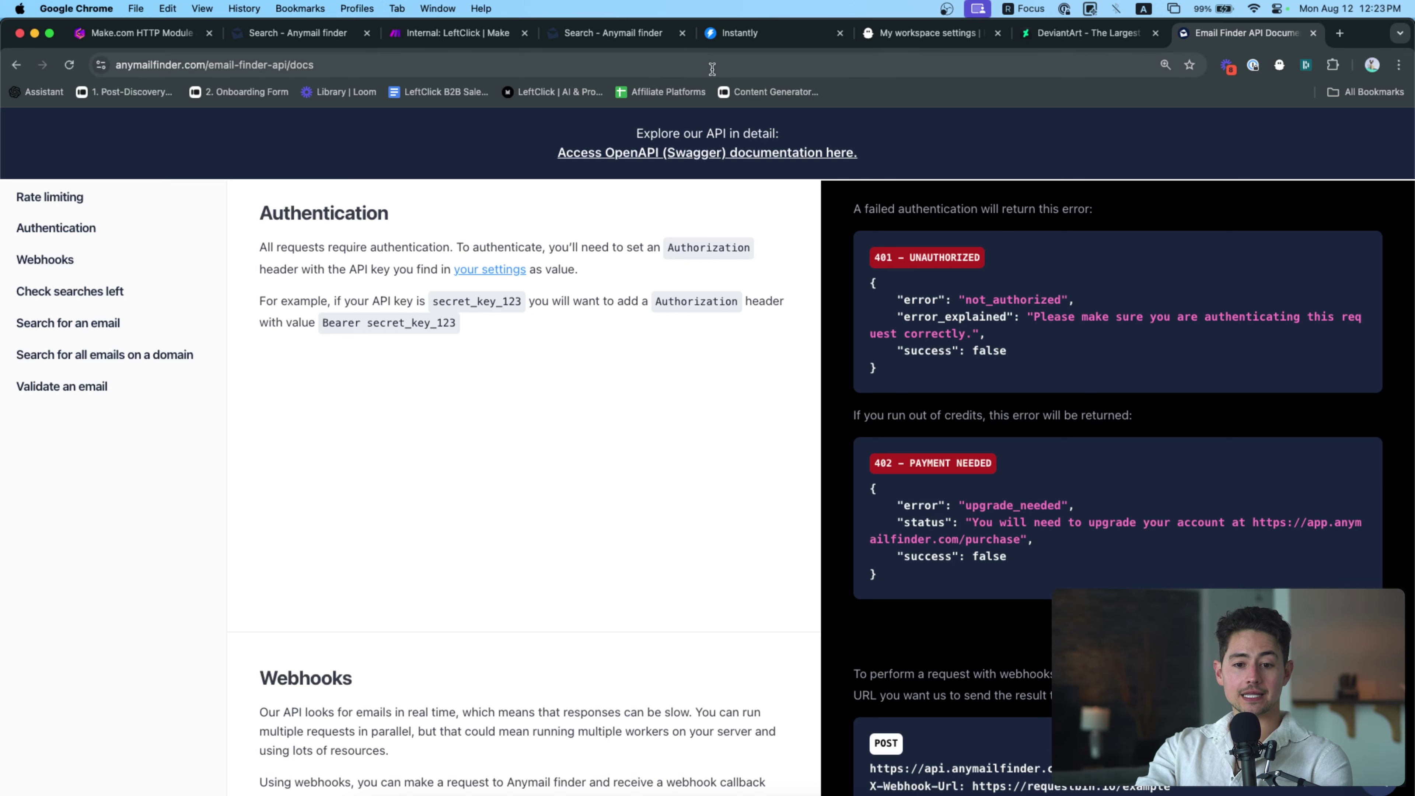
{"action": "left_click", "coordinate": [327, 37]}
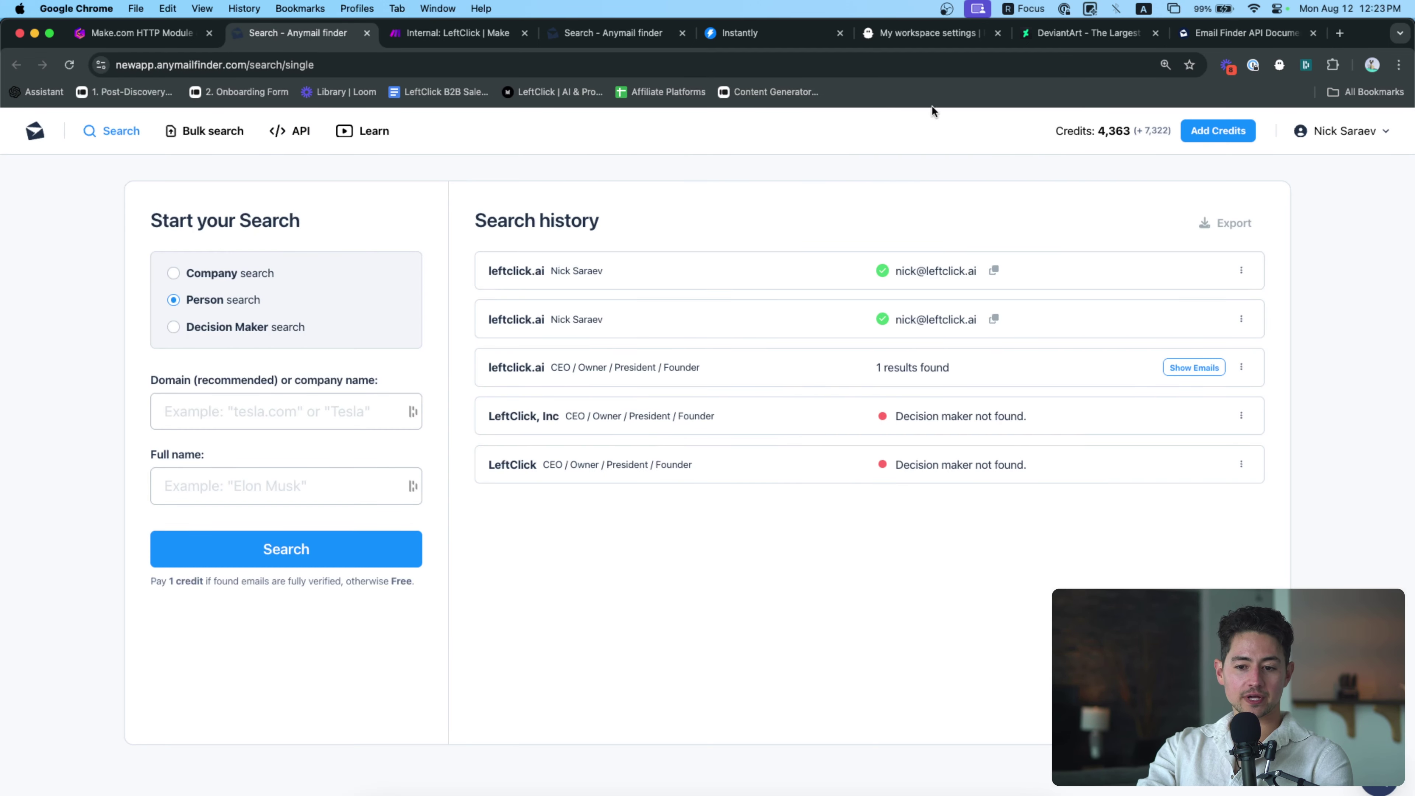
{"action": "left_click", "coordinate": [1180, 39]}
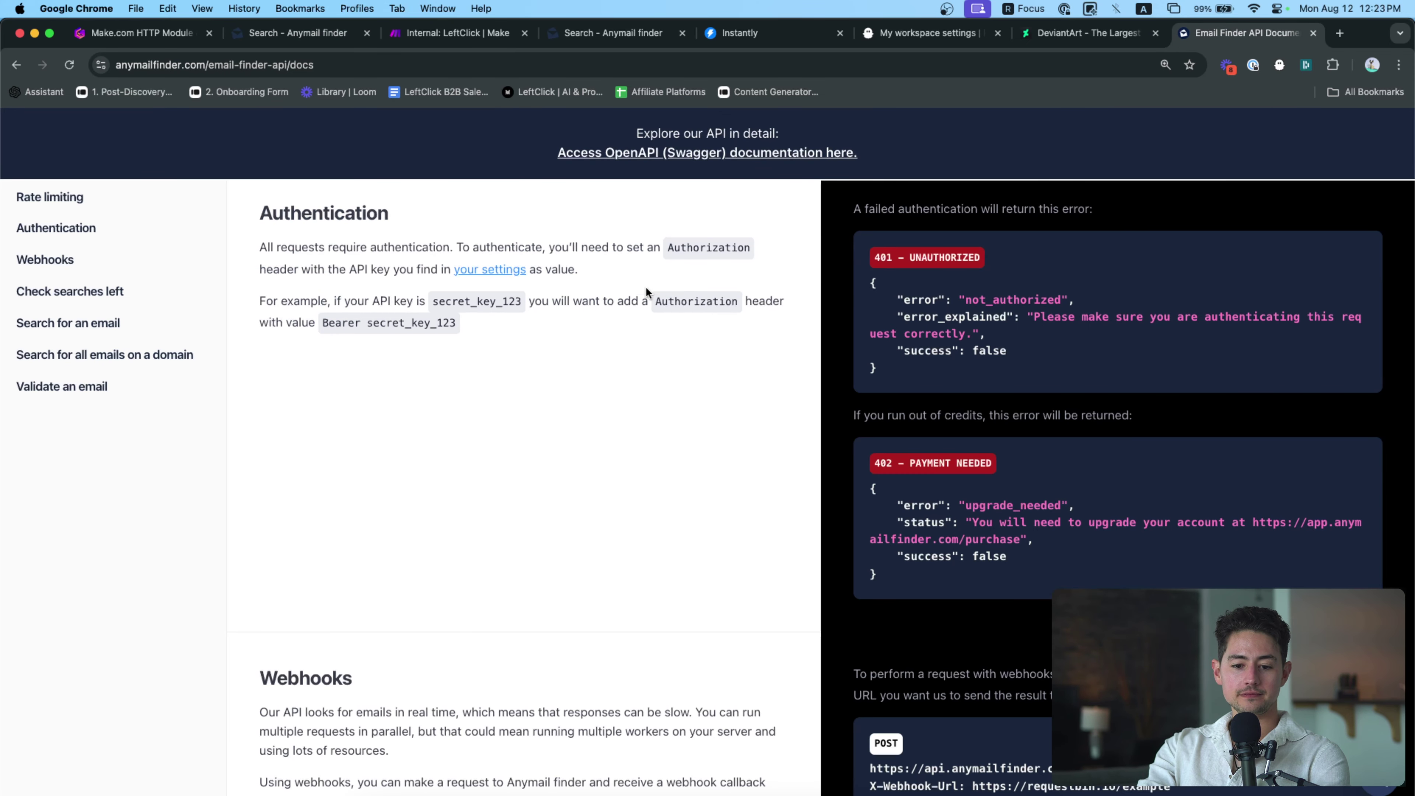
{"action": "scroll", "coordinate": [489, 343], "scroll_direction": "down", "scroll_amount": 5}
{"action": "scroll", "coordinate": [488, 343], "scroll_direction": "down", "scroll_amount": 3}
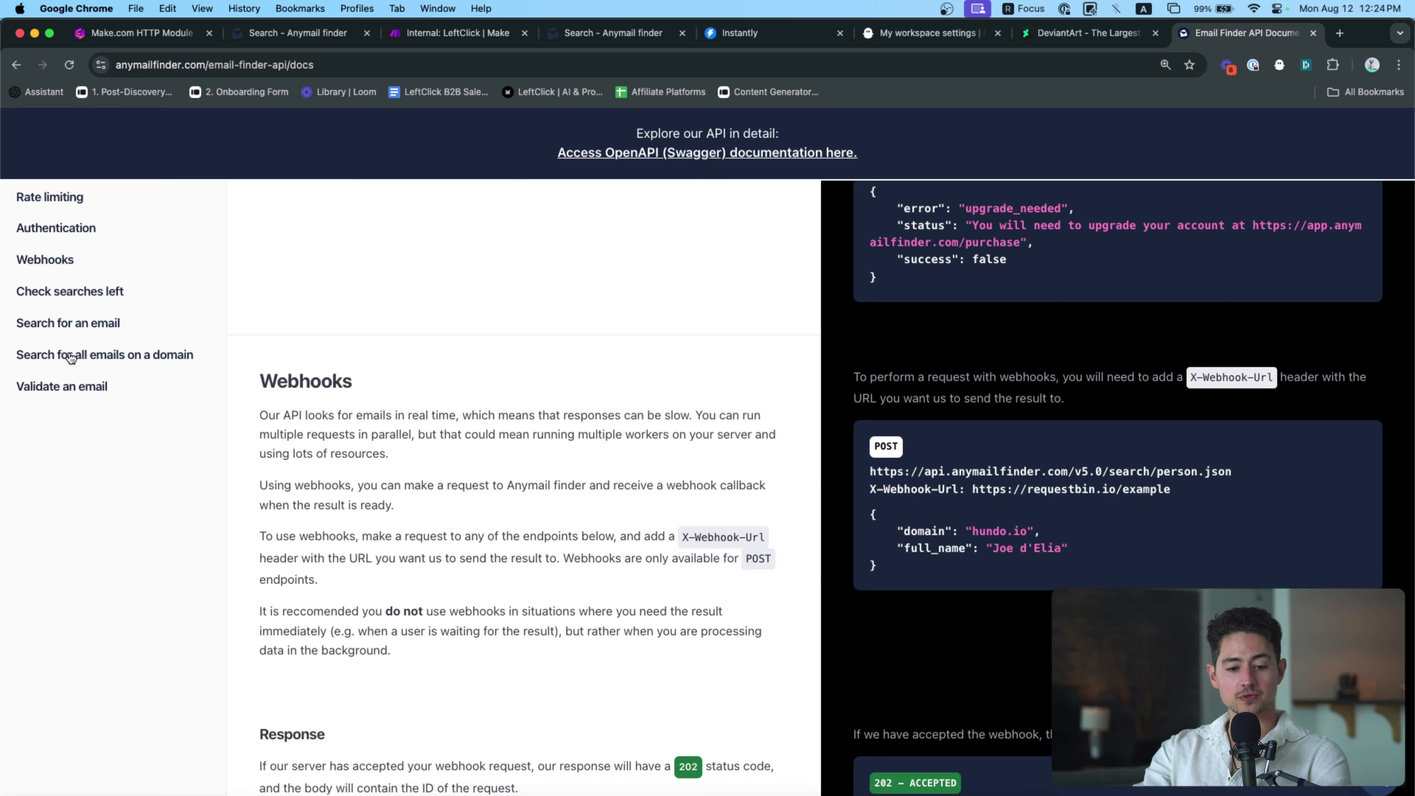
{"action": "left_click", "coordinate": [80, 327]}
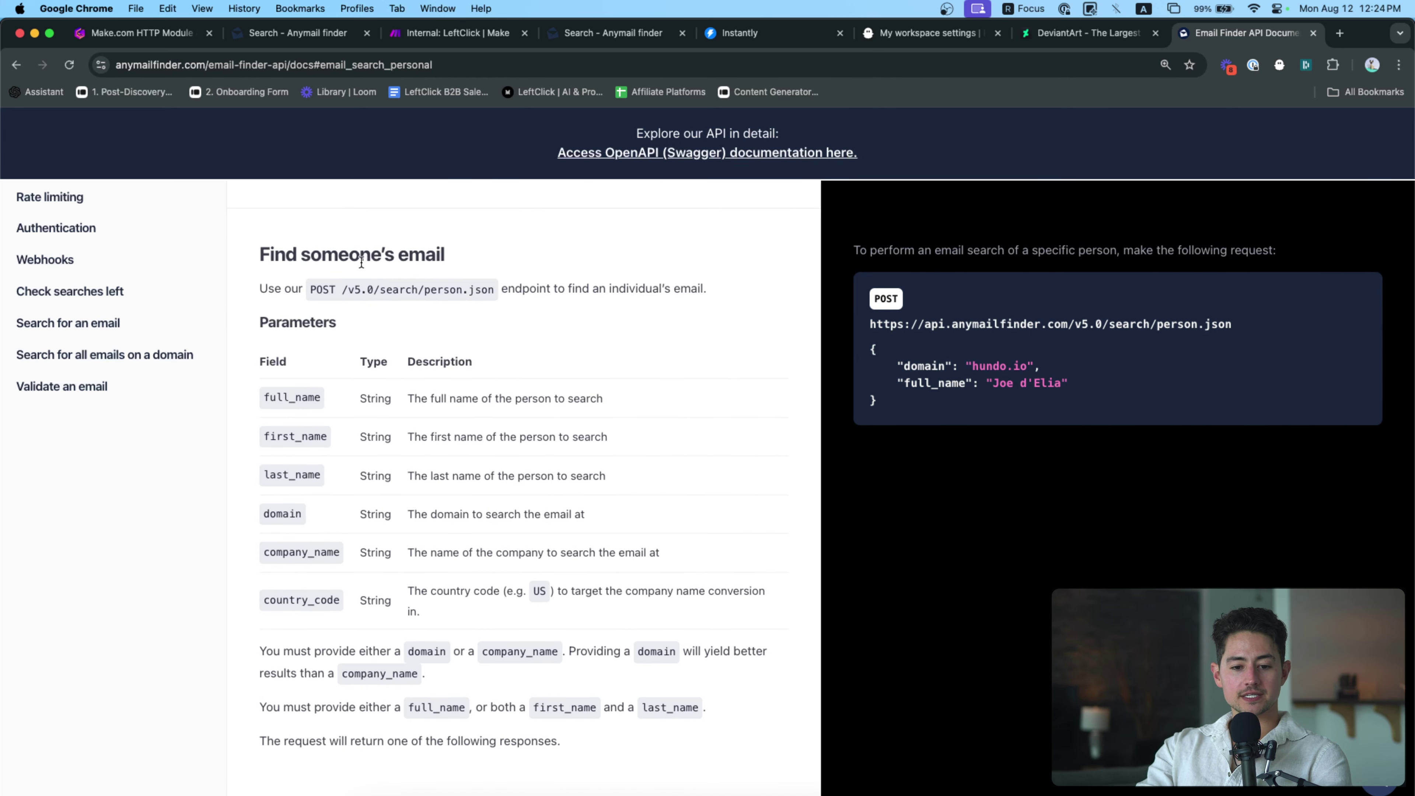
{"action": "scroll", "coordinate": [368, 251], "scroll_direction": "up", "scroll_amount": 5}
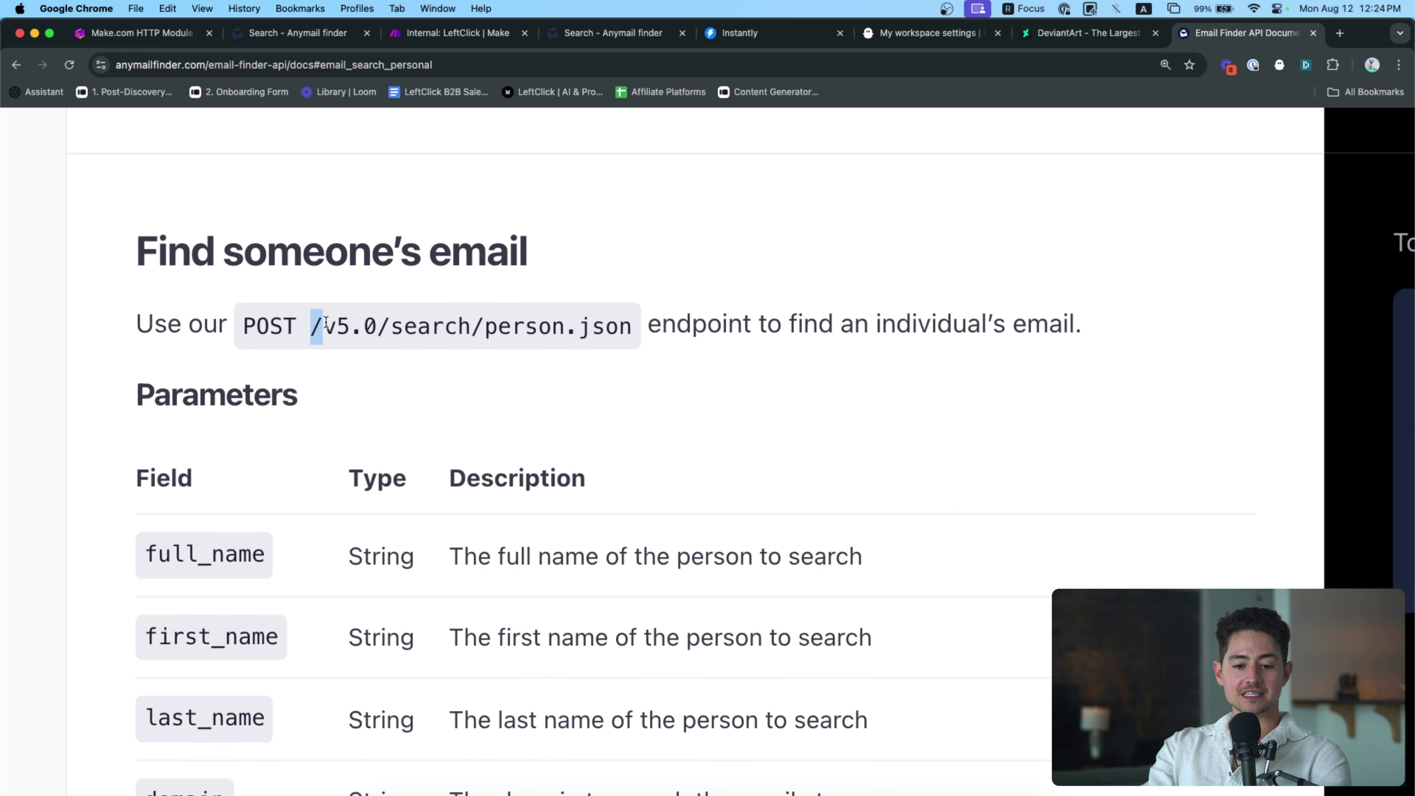
{"action": "left_click_drag", "start_coordinate": [323, 323], "coordinate": [490, 322]}
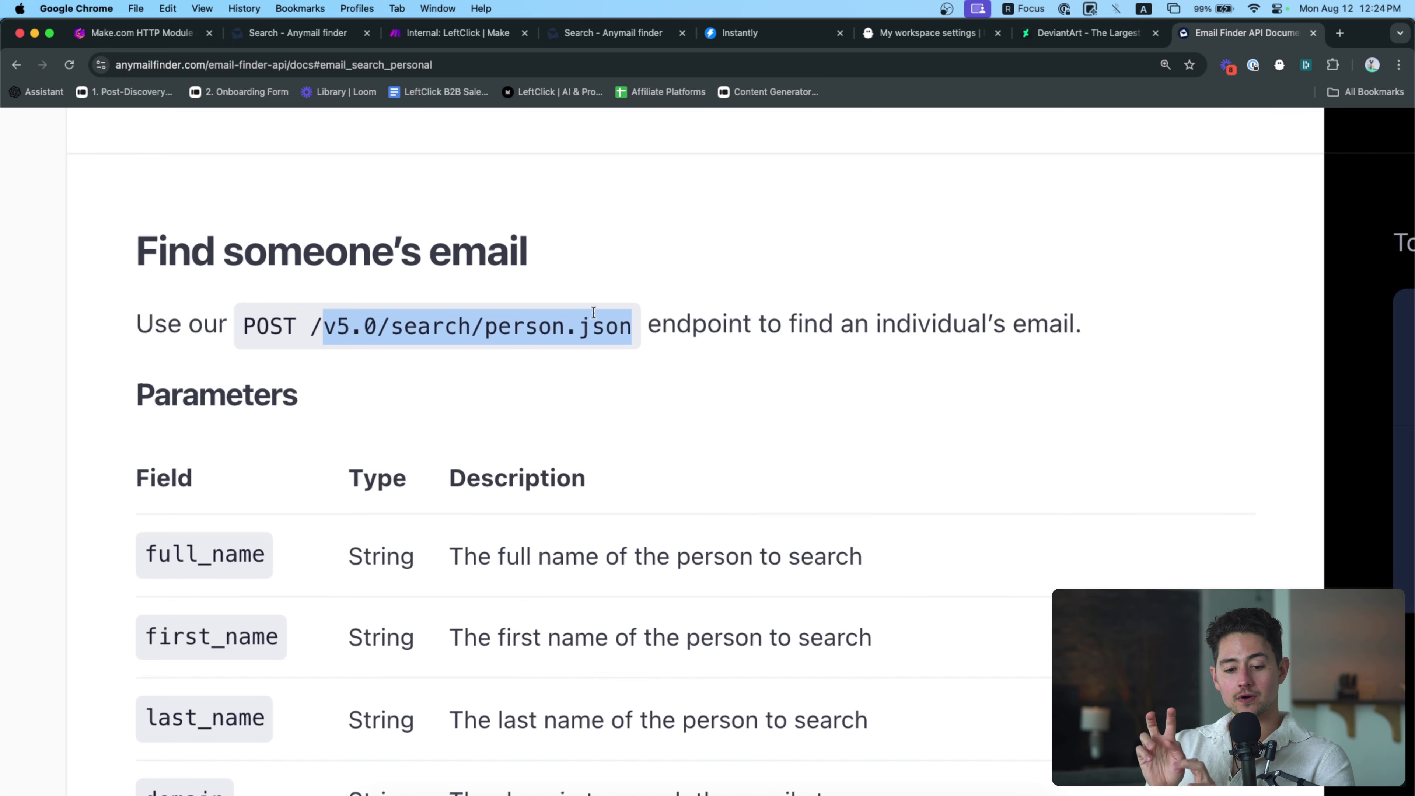
{"action": "scroll", "coordinate": [593, 313], "scroll_direction": "down", "scroll_amount": 5}
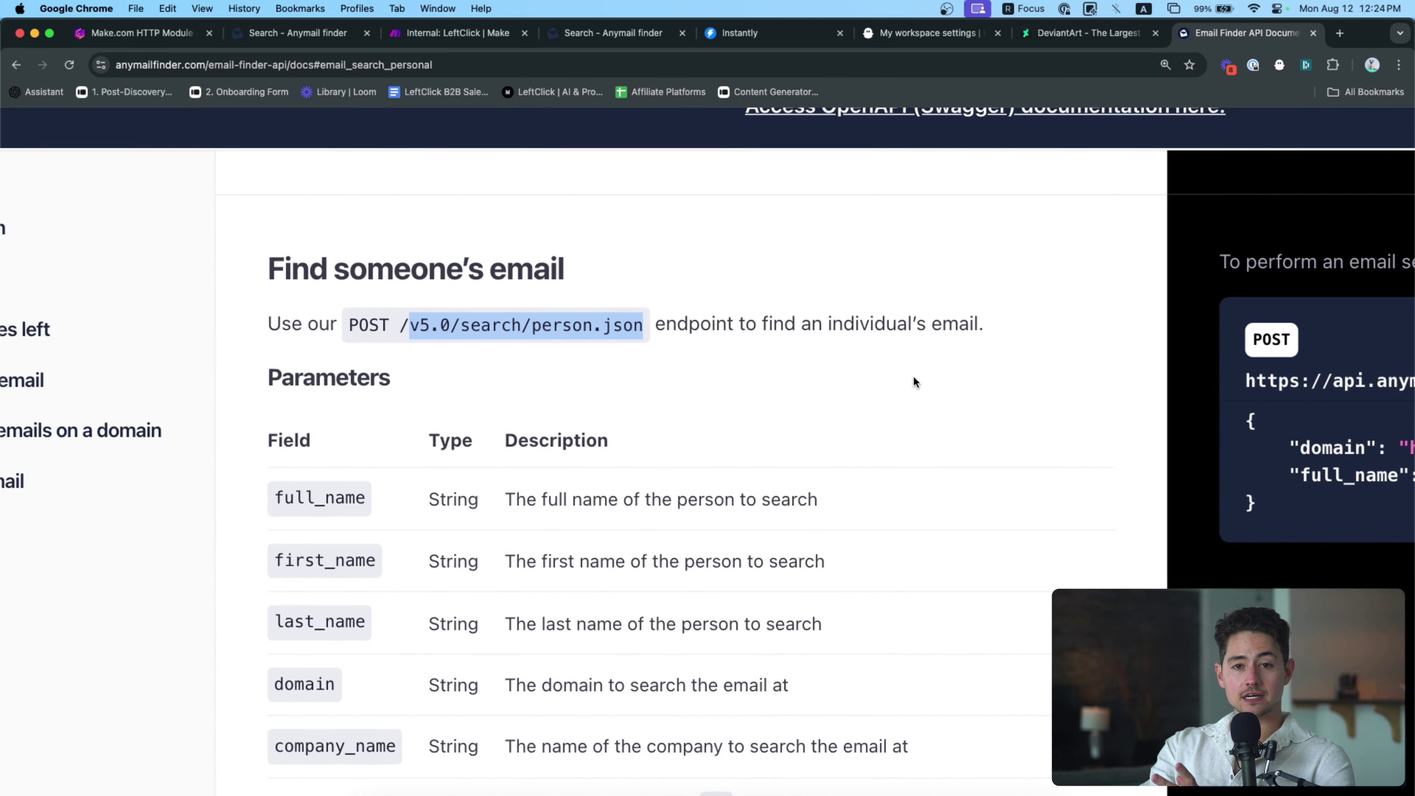
{"action": "scroll", "coordinate": [916, 380], "scroll_direction": "right", "scroll_amount": 6}
{"action": "scroll", "coordinate": [921, 384], "scroll_direction": "right", "scroll_amount": 4}
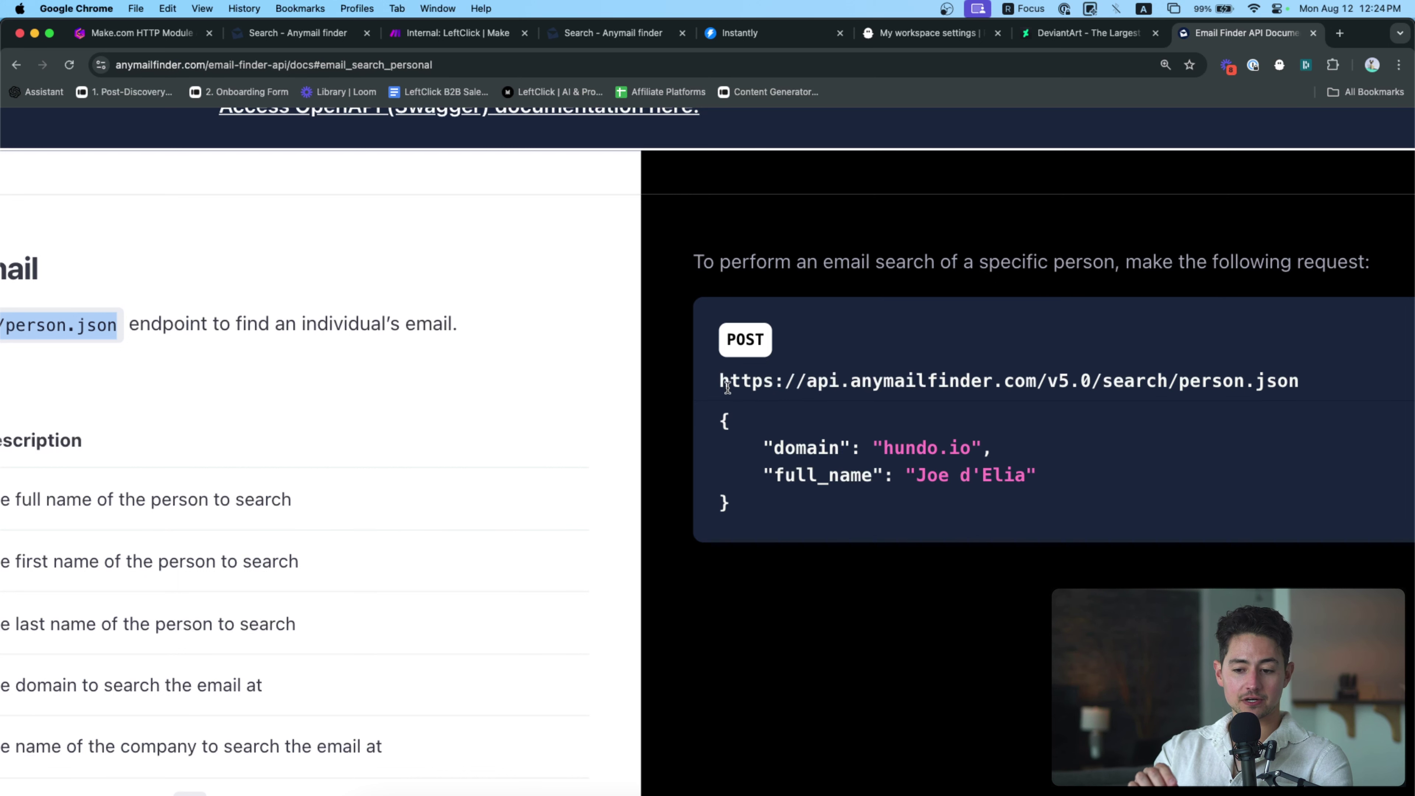
{"action": "left_click_drag", "start_coordinate": [1047, 384], "coordinate": [729, 387]}
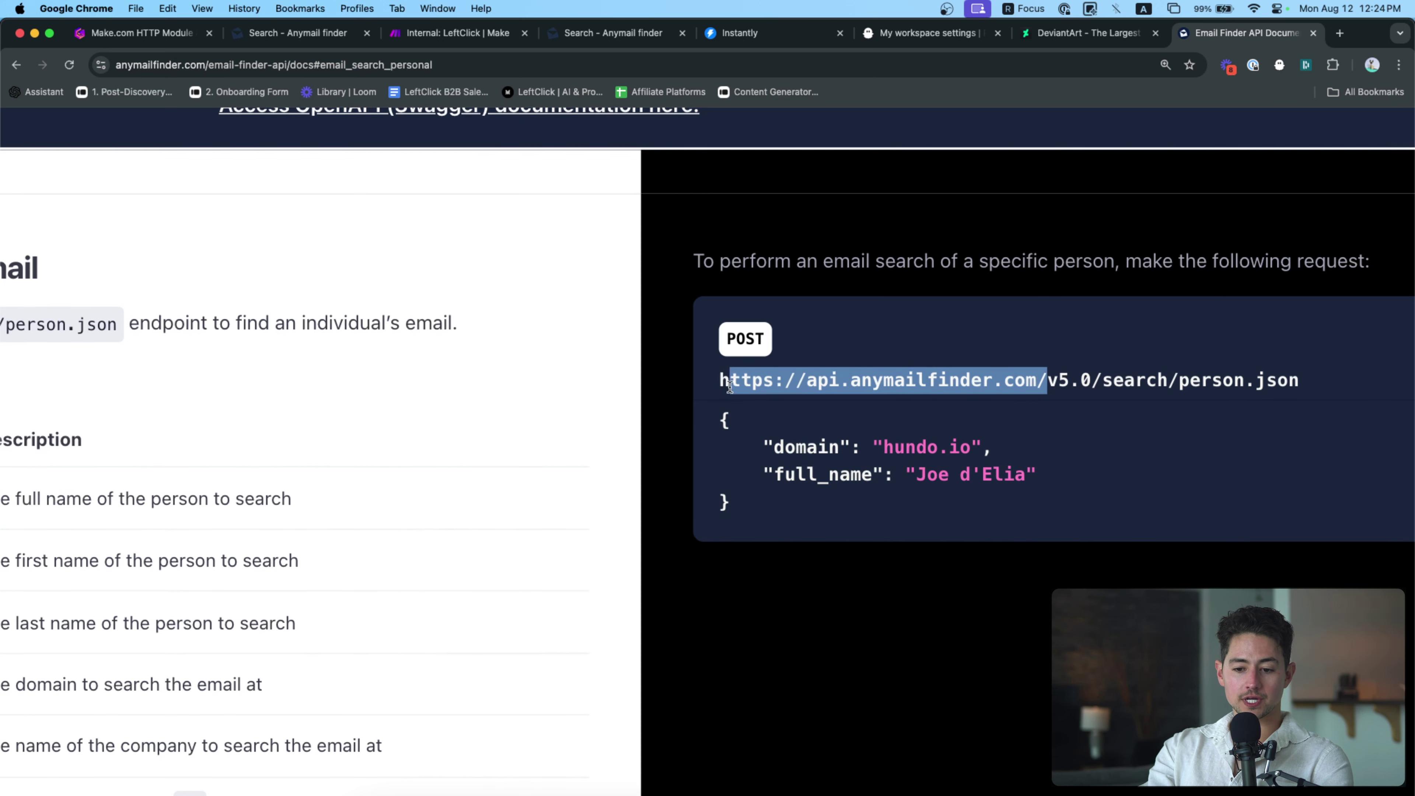
{"action": "scroll", "coordinate": [728, 368], "scroll_direction": "left", "scroll_amount": 3}
{"action": "scroll", "coordinate": [715, 390], "scroll_direction": "left", "scroll_amount": 3}
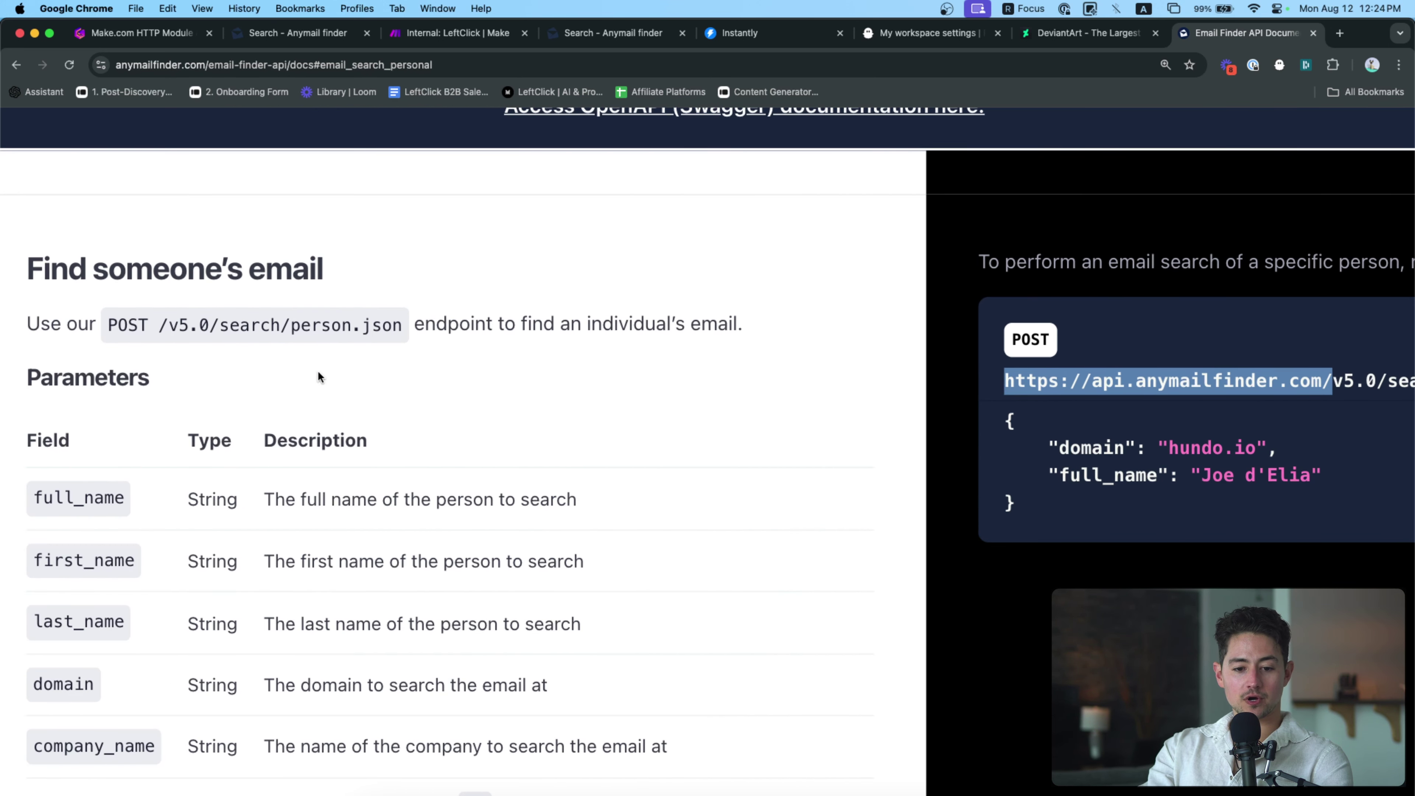
{"action": "scroll", "coordinate": [400, 372], "scroll_direction": "right", "scroll_amount": 5}
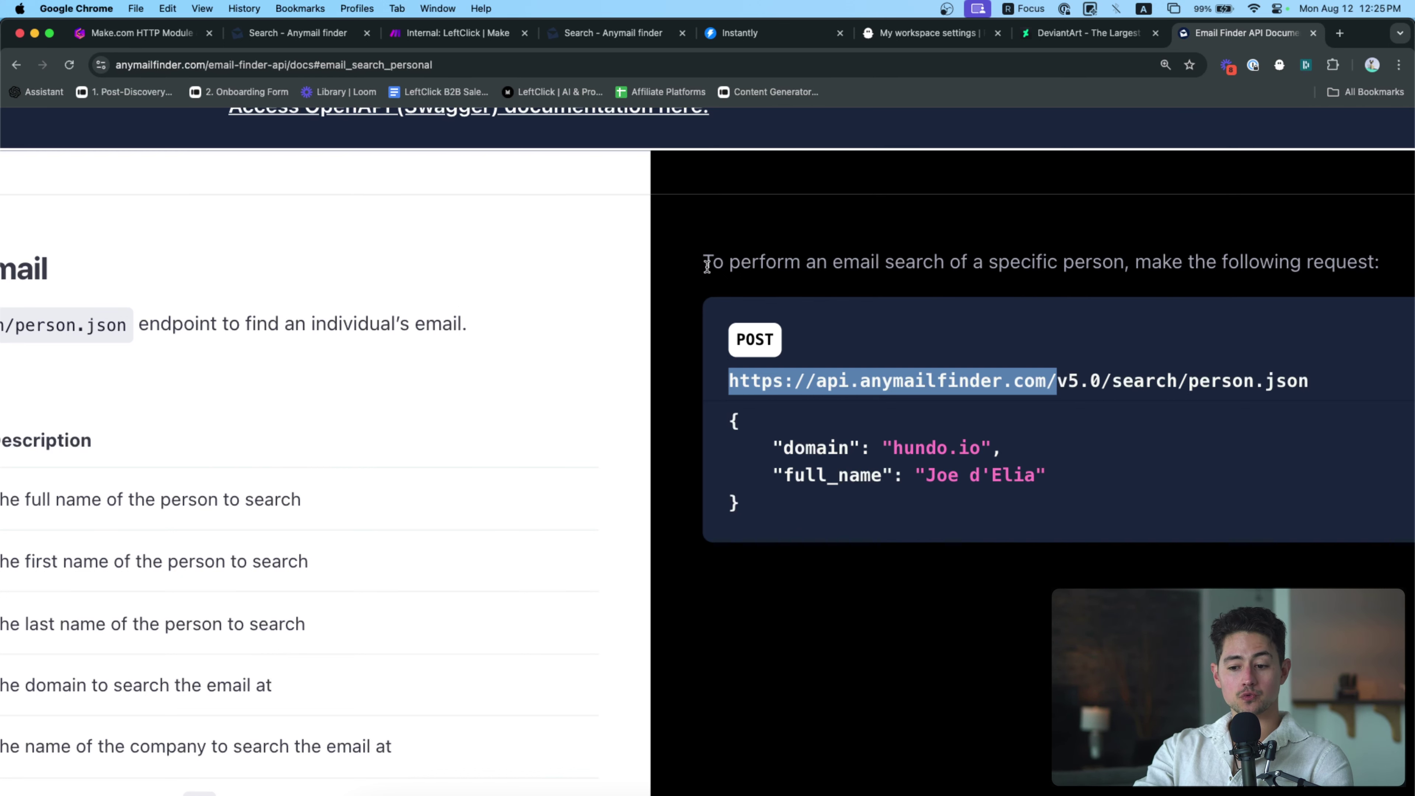
Copy the person-search request URL from the docs and place the docs tab beside the Make tab
{"action": "scroll", "coordinate": [963, 410], "scroll_direction": "right", "scroll_amount": 5}
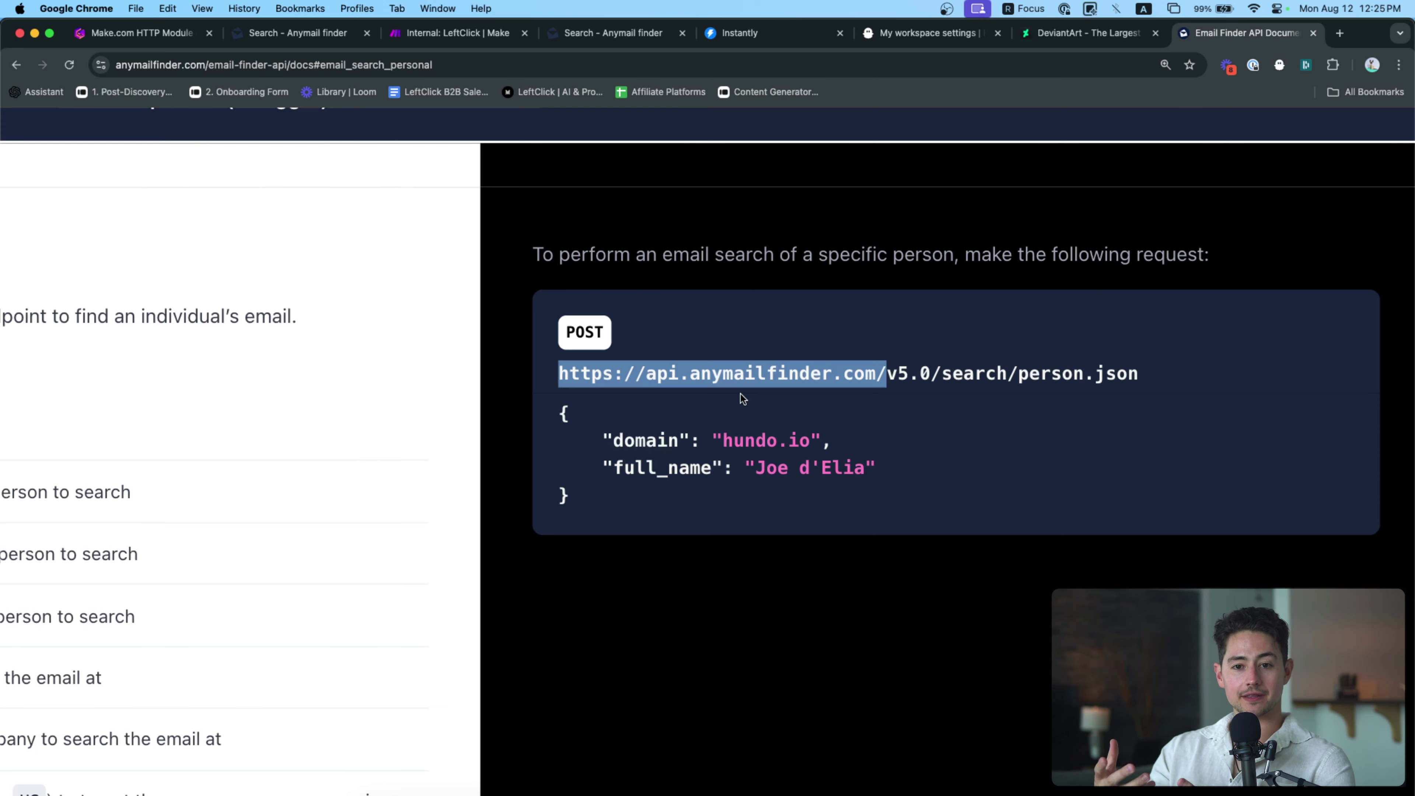
{"action": "double_click", "coordinate": [764, 382]}
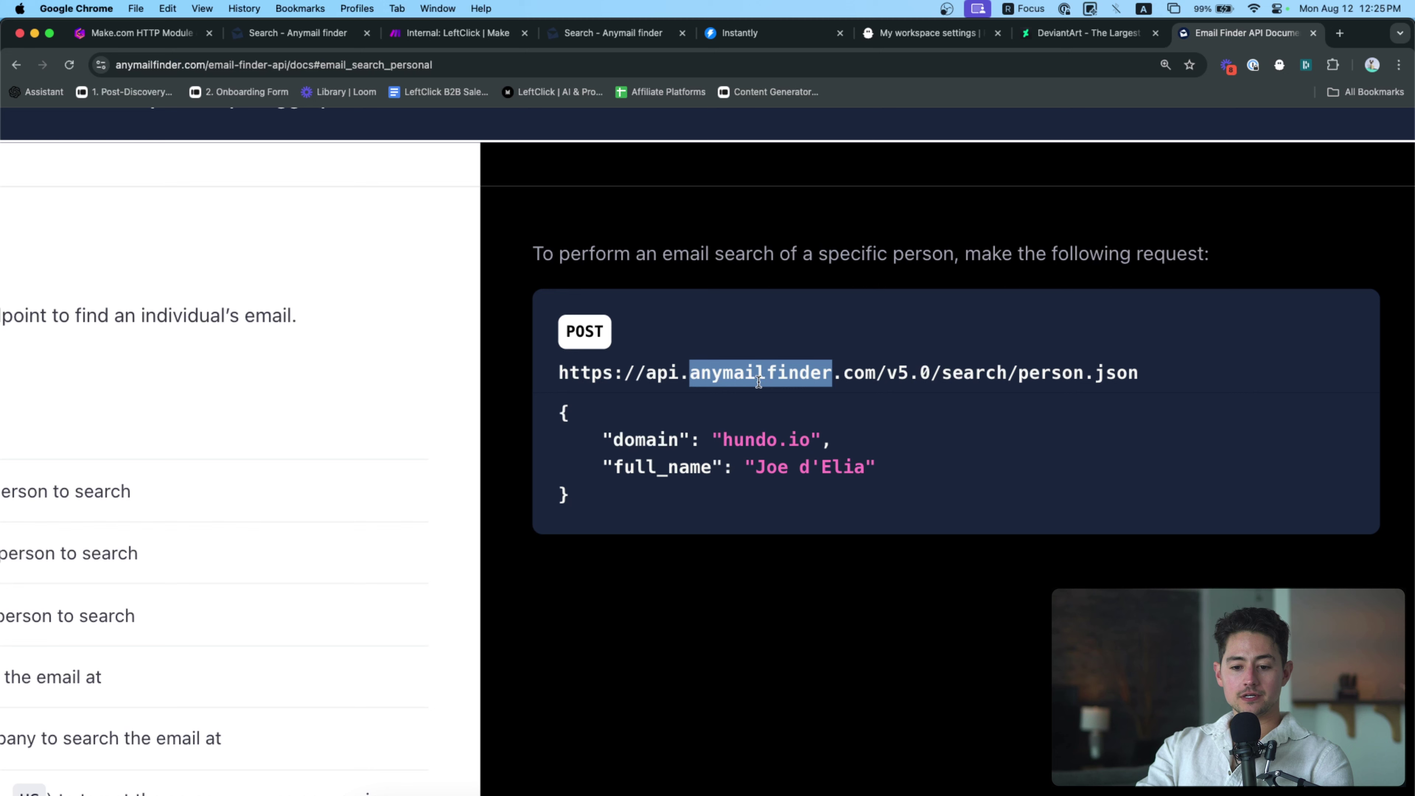
{"action": "left_click", "coordinate": [621, 326]}
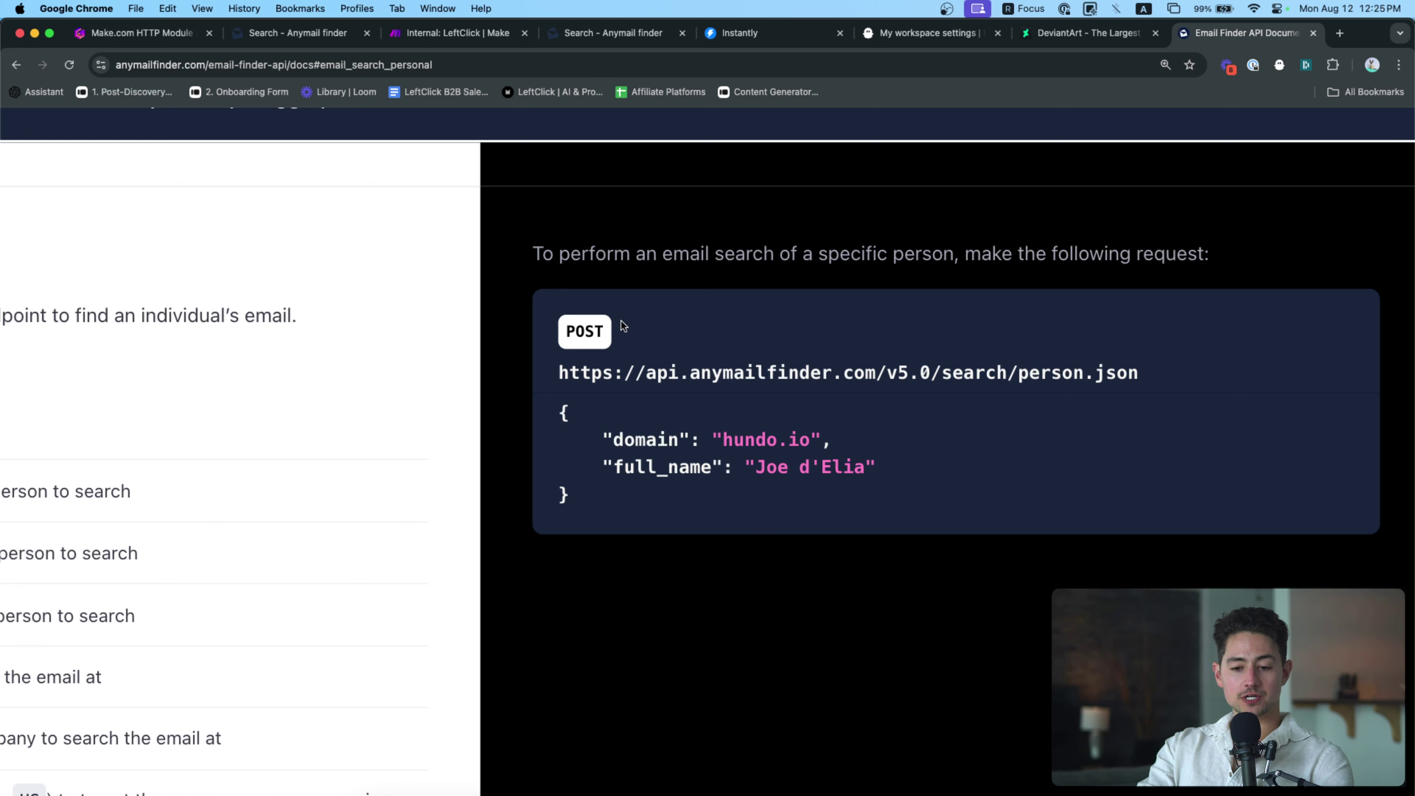
{"action": "triple_click", "coordinate": [577, 367]}
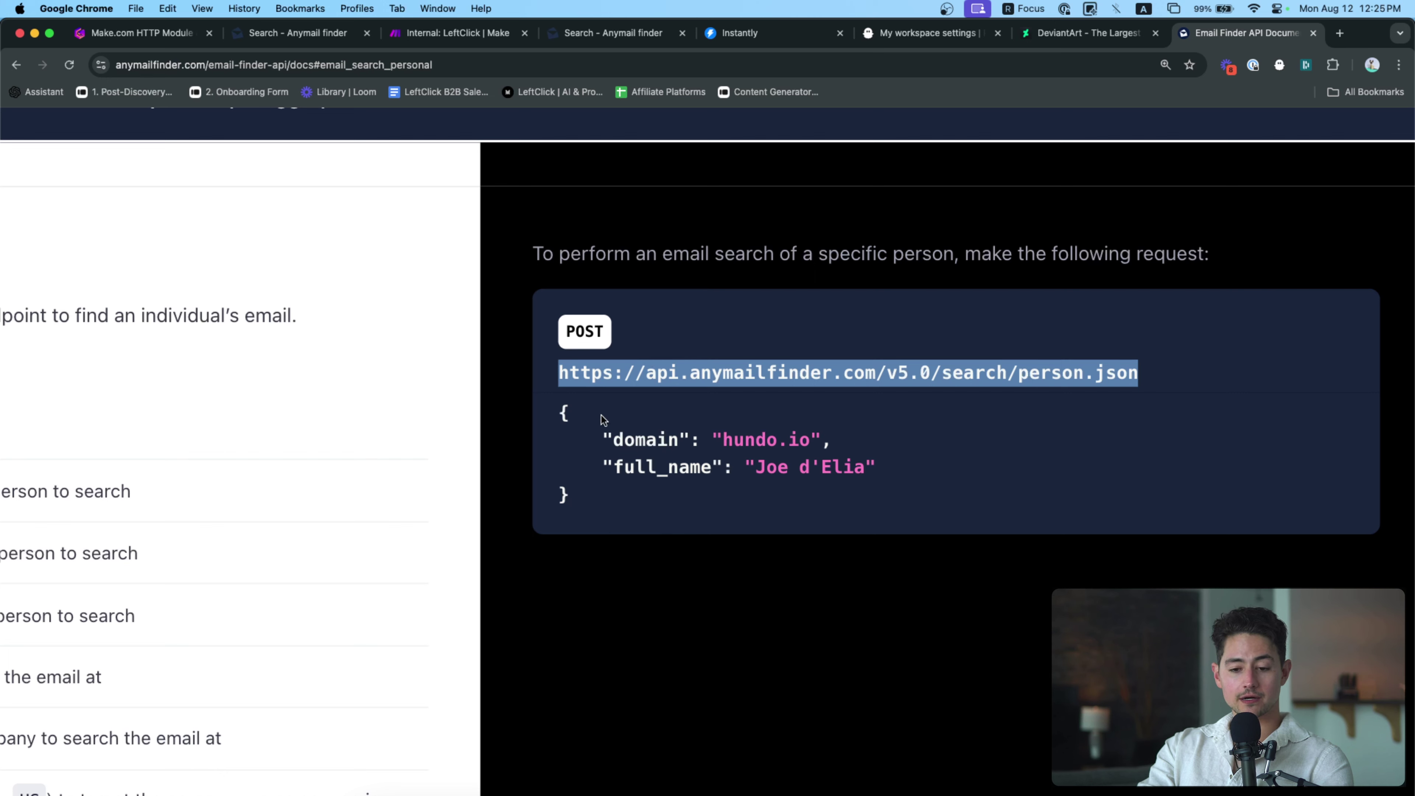
{"action": "left_click_drag", "start_coordinate": [557, 414], "coordinate": [631, 490]}
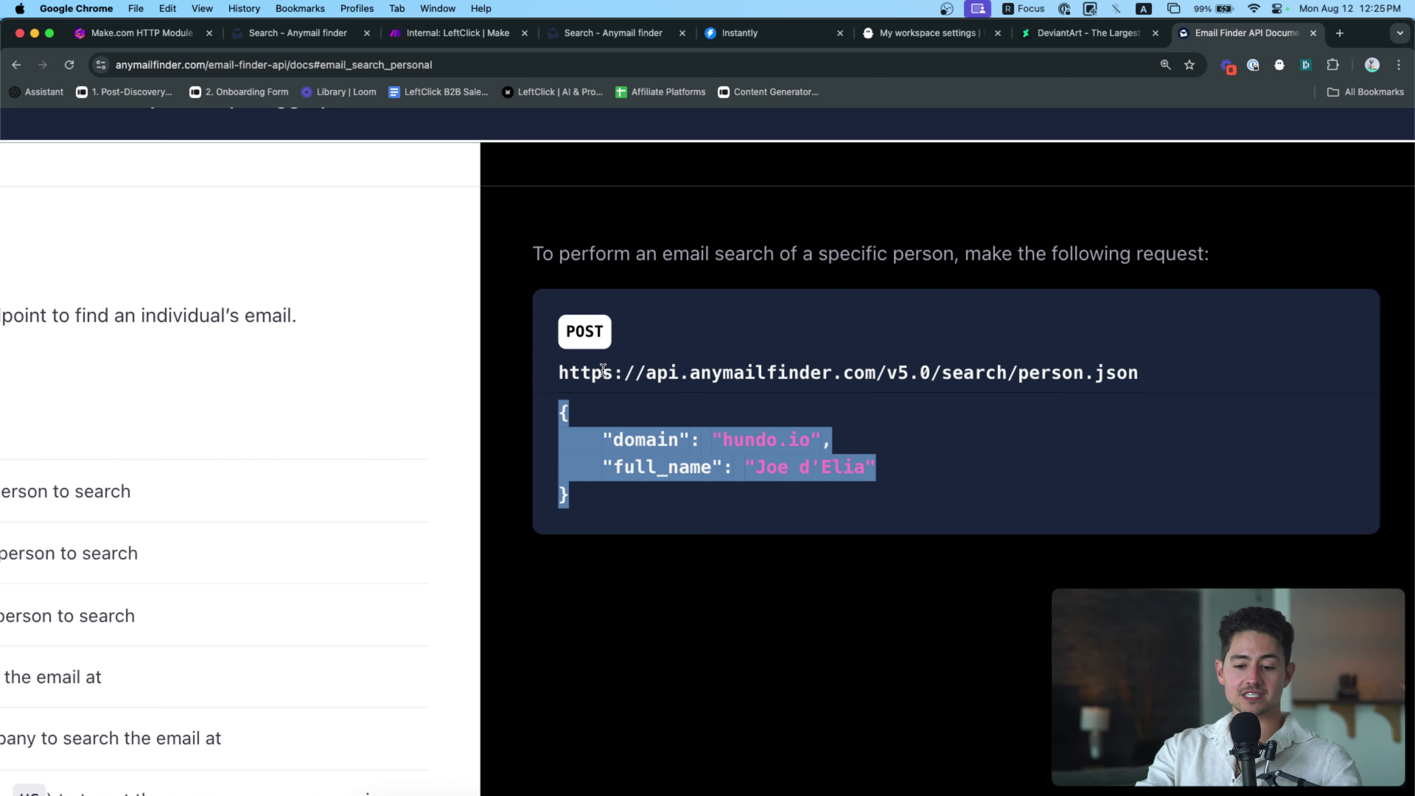
{"action": "triple_click", "coordinate": [657, 372]}
{"action": "key", "text": "super+c"}
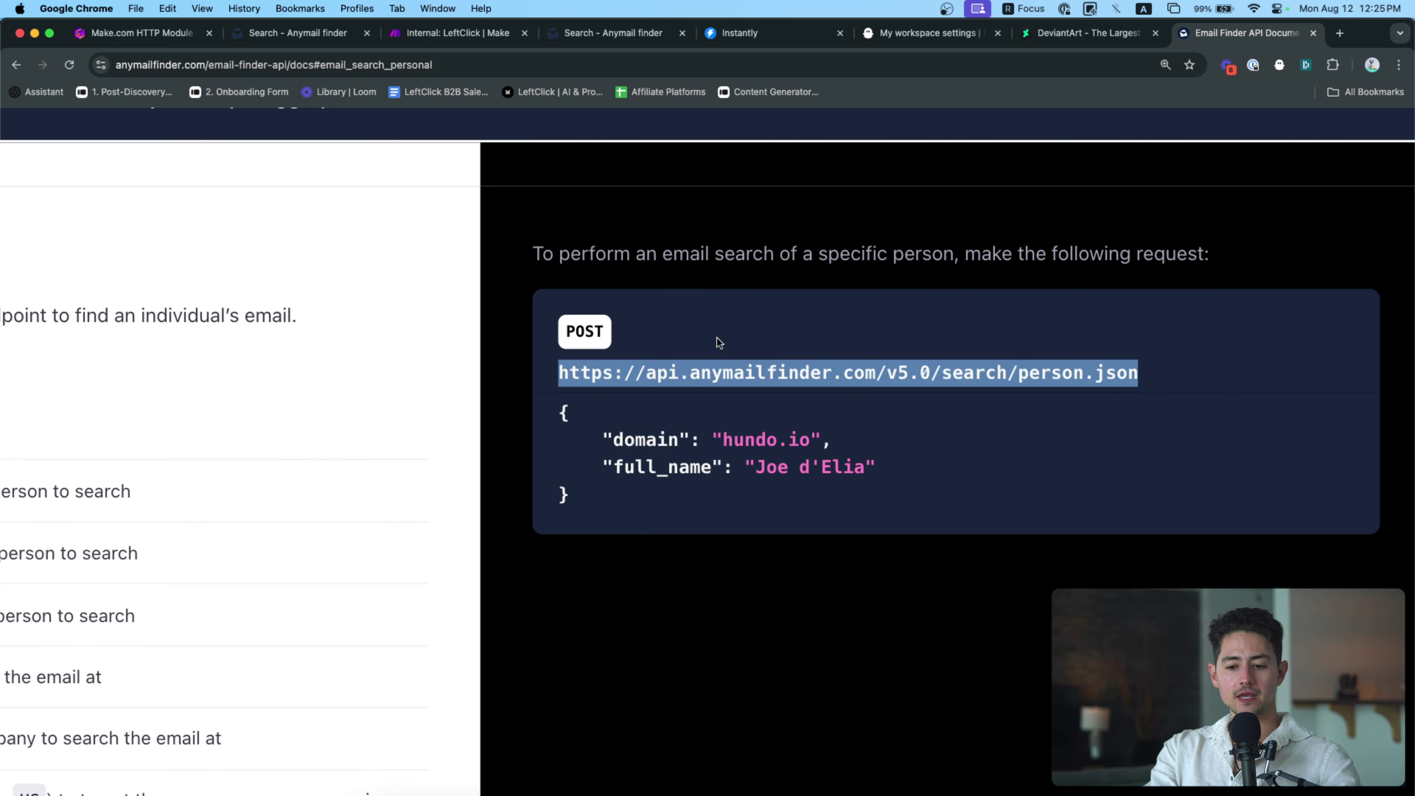
{"action": "left_click_drag", "start_coordinate": [1211, 34], "coordinate": [603, 45]}
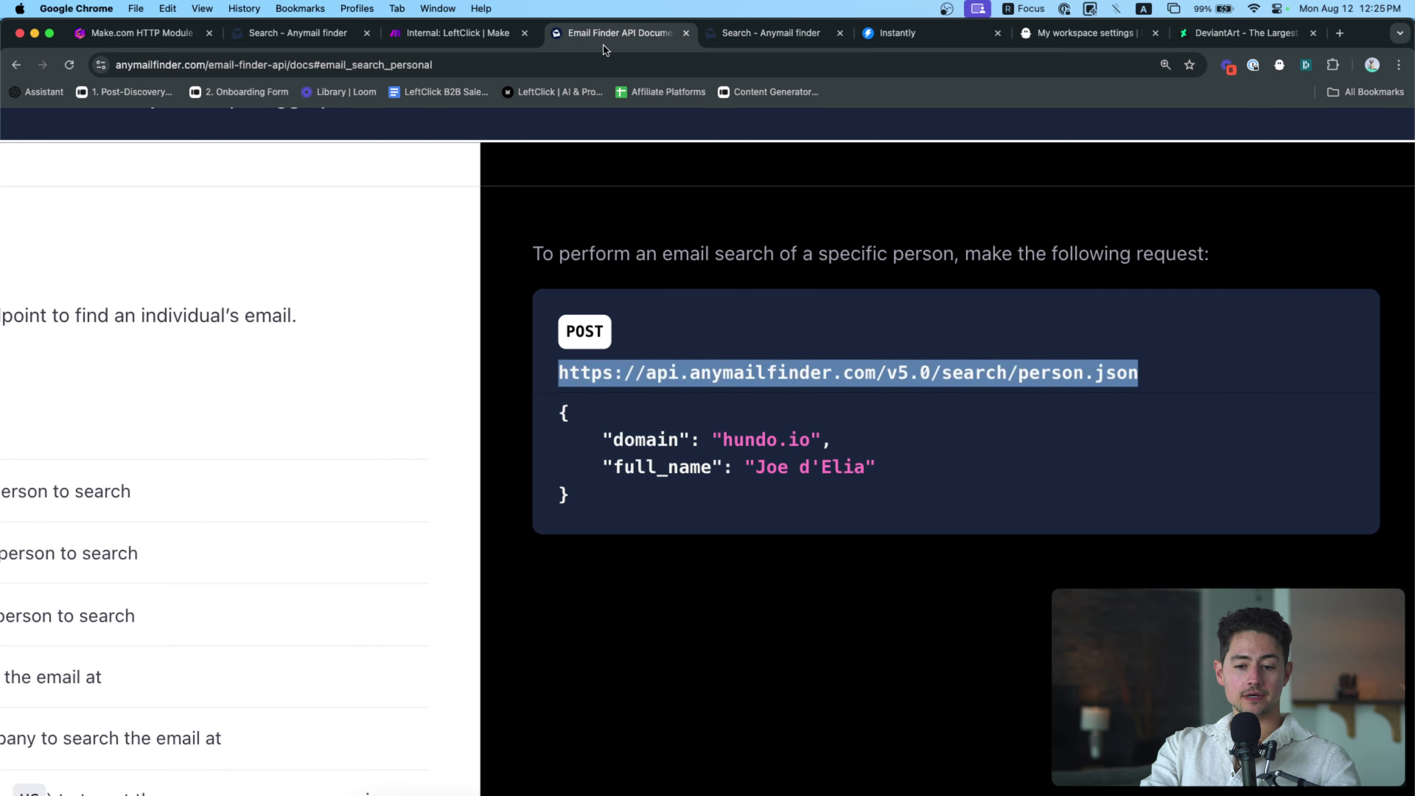
{"action": "left_click", "coordinate": [499, 43]}
{"action": "left_click", "coordinate": [357, 262]}
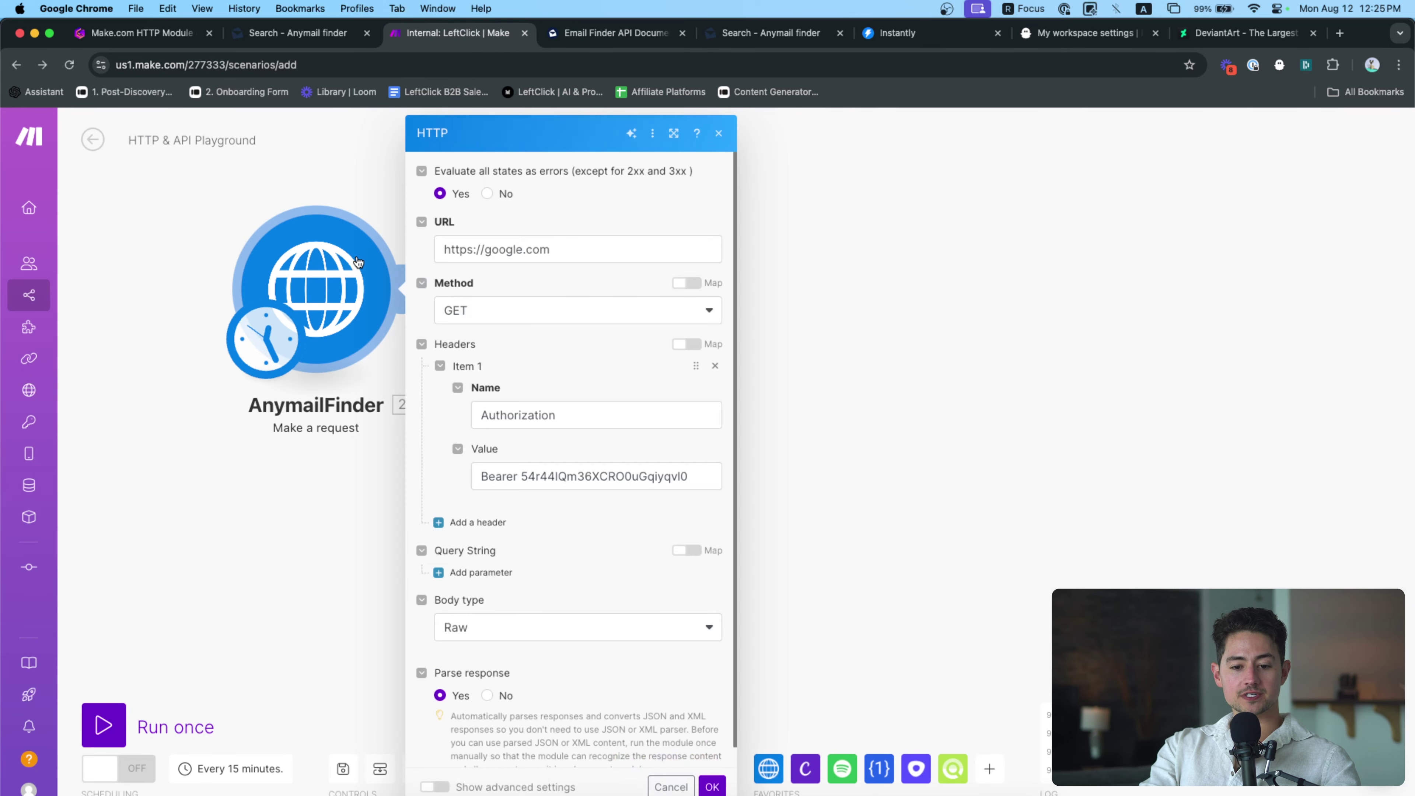
{"action": "left_click", "coordinate": [537, 245]}
{"action": "key", "text": "super+a"}
{"action": "key", "text": "super+v"}
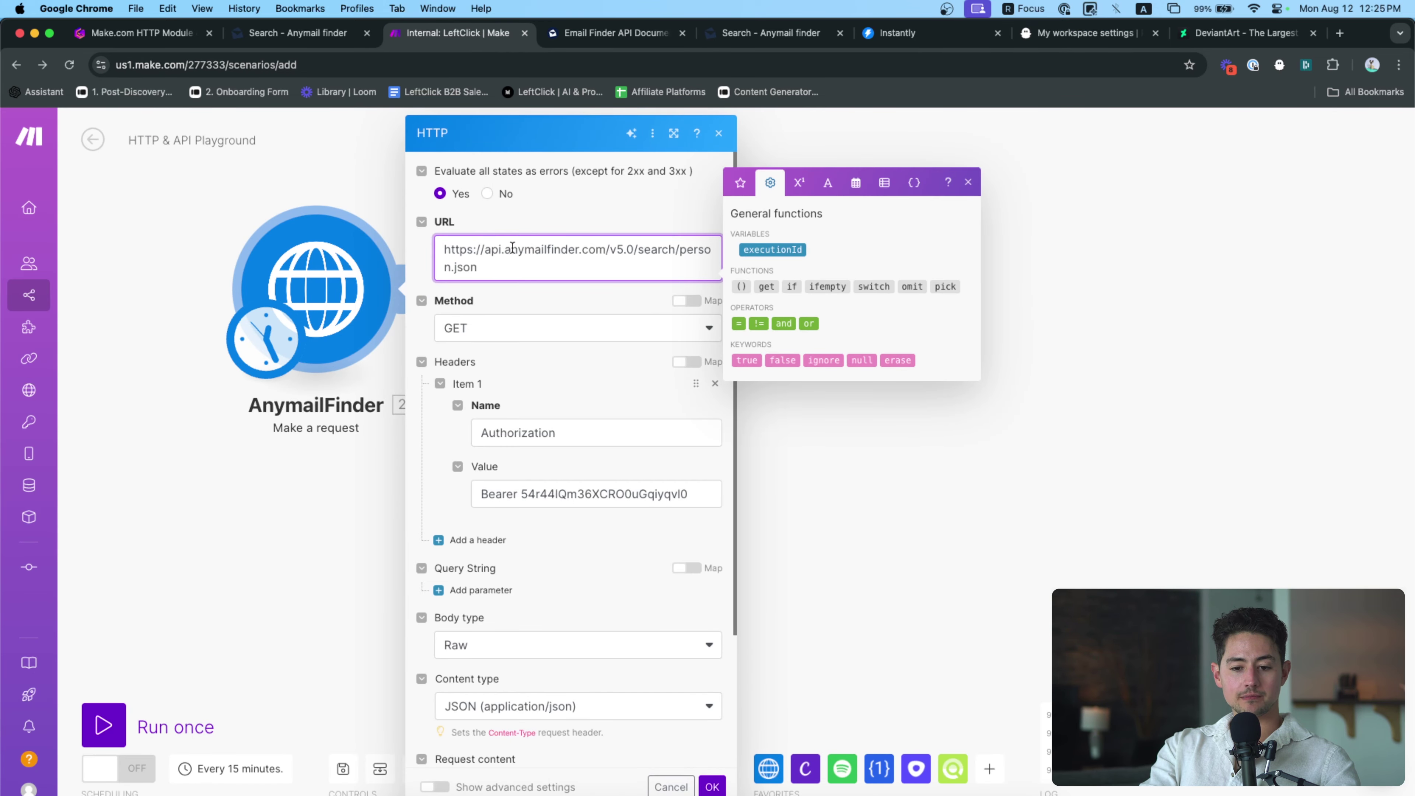
{"action": "left_click", "coordinate": [500, 326]}
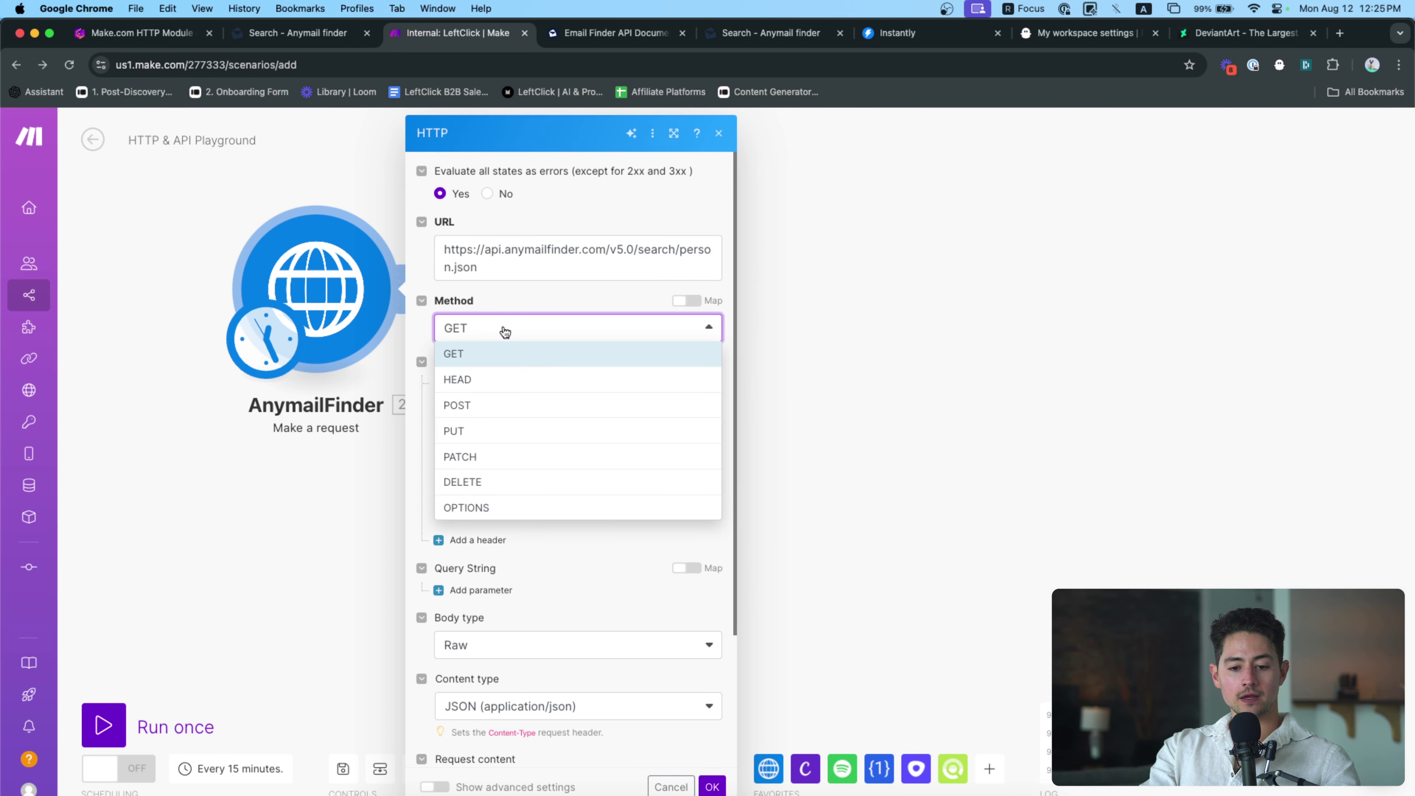
{"action": "left_click", "coordinate": [473, 403]}
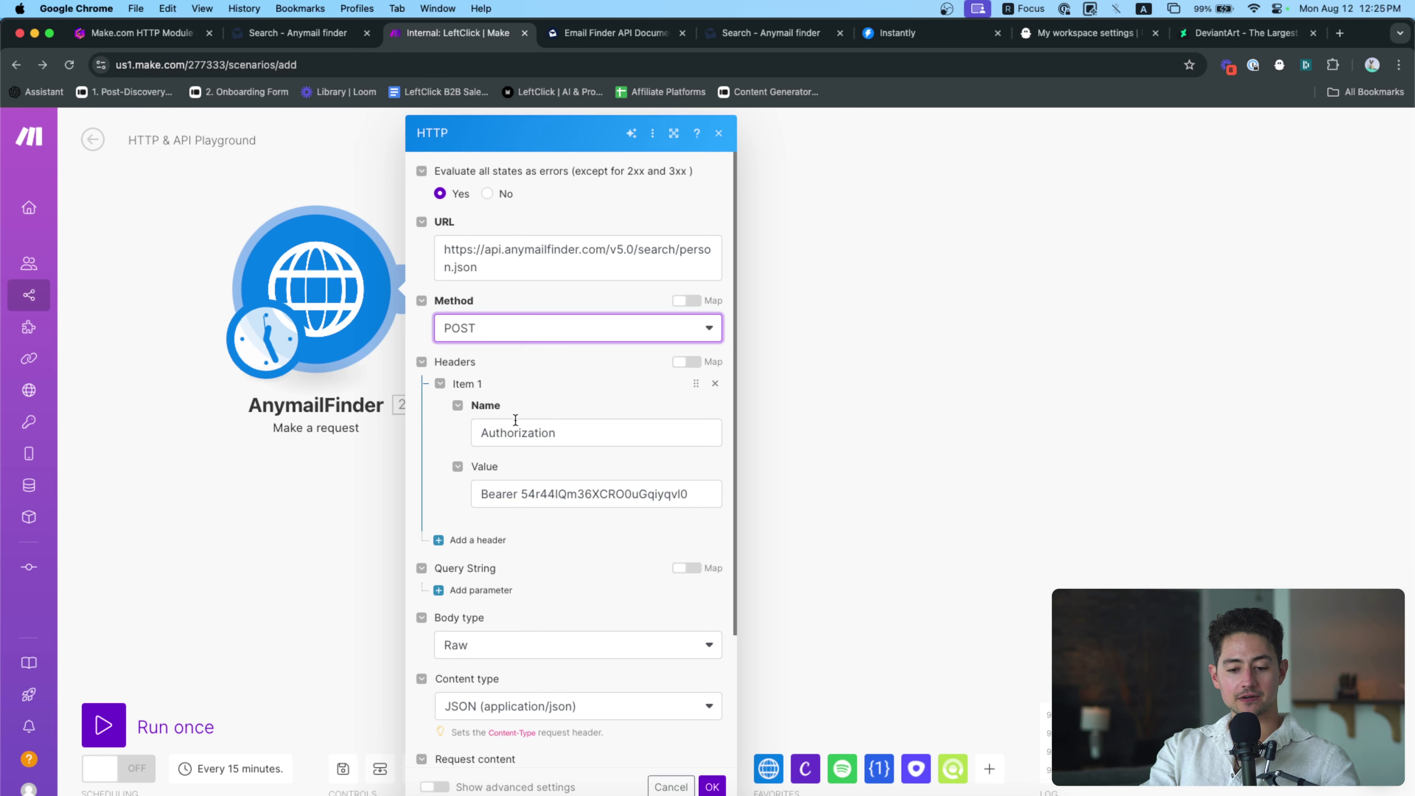
{"action": "scroll", "coordinate": [549, 480], "scroll_direction": "down", "scroll_amount": 3}
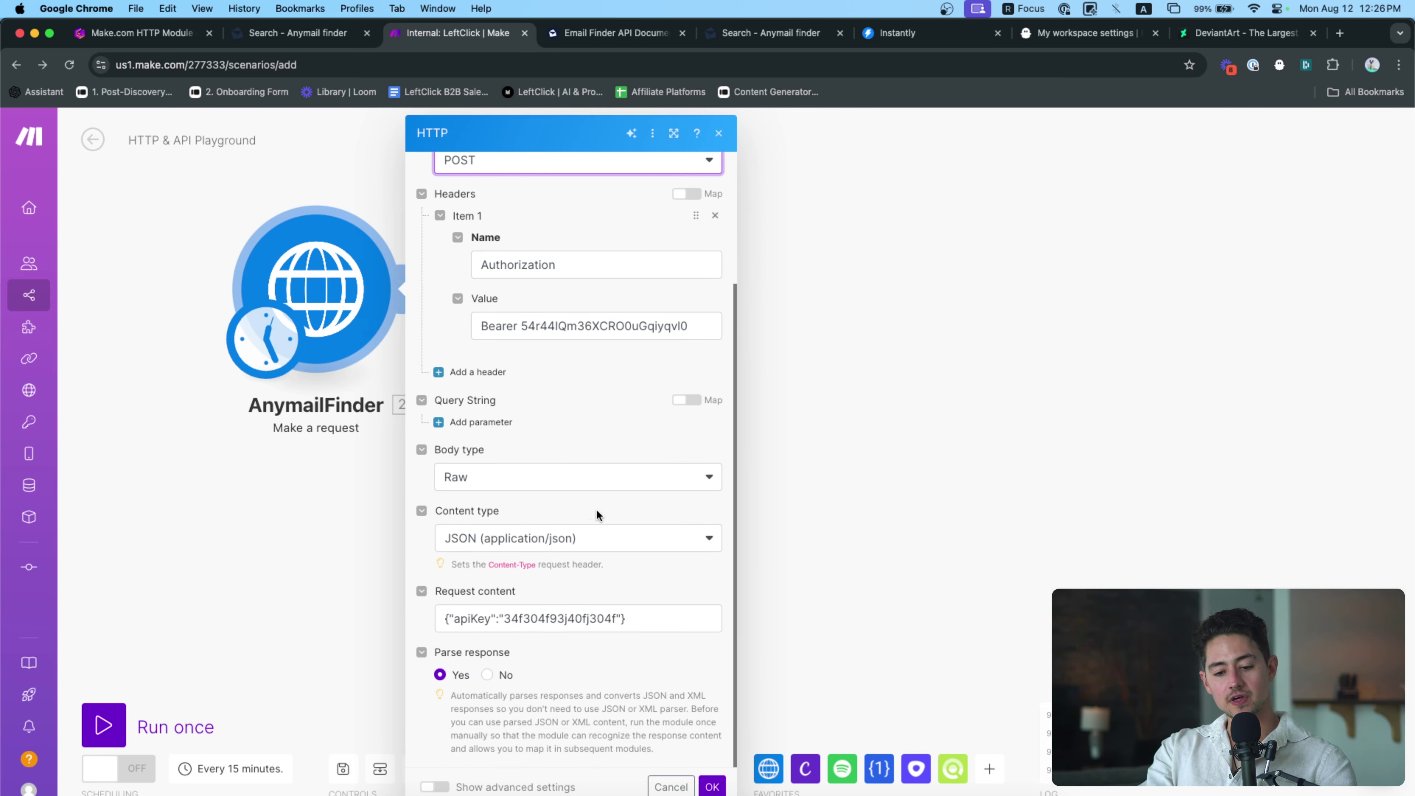
Set the body type to Raw with JSON (application/json) as the content type
{"action": "scroll", "coordinate": [596, 510], "scroll_direction": "up", "scroll_amount": 2}
{"action": "scroll", "coordinate": [596, 509], "scroll_direction": "up", "scroll_amount": 2}
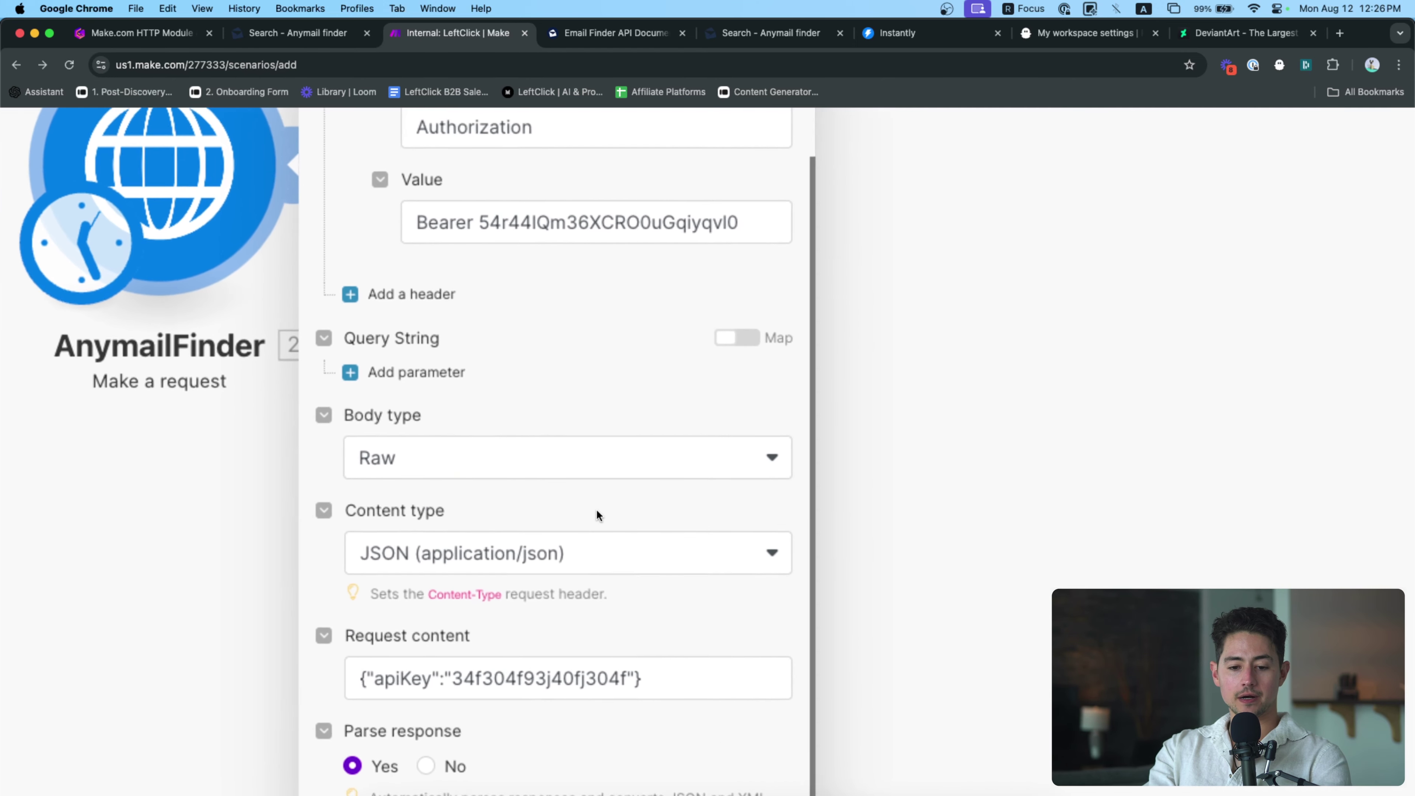
{"action": "left_click", "coordinate": [505, 468]}
{"action": "left_click", "coordinate": [493, 497]}
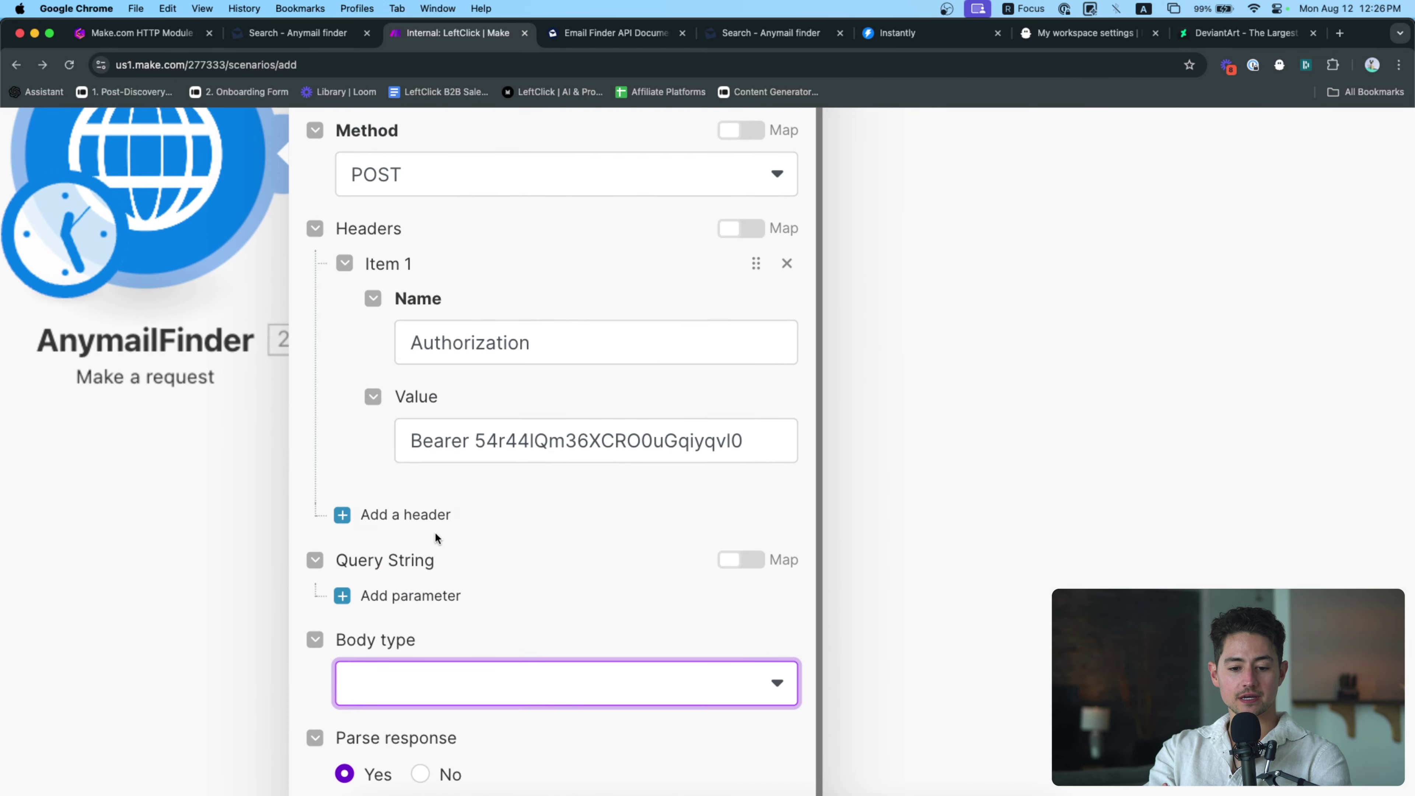
{"action": "scroll", "coordinate": [502, 617], "scroll_direction": "down", "scroll_amount": 4}
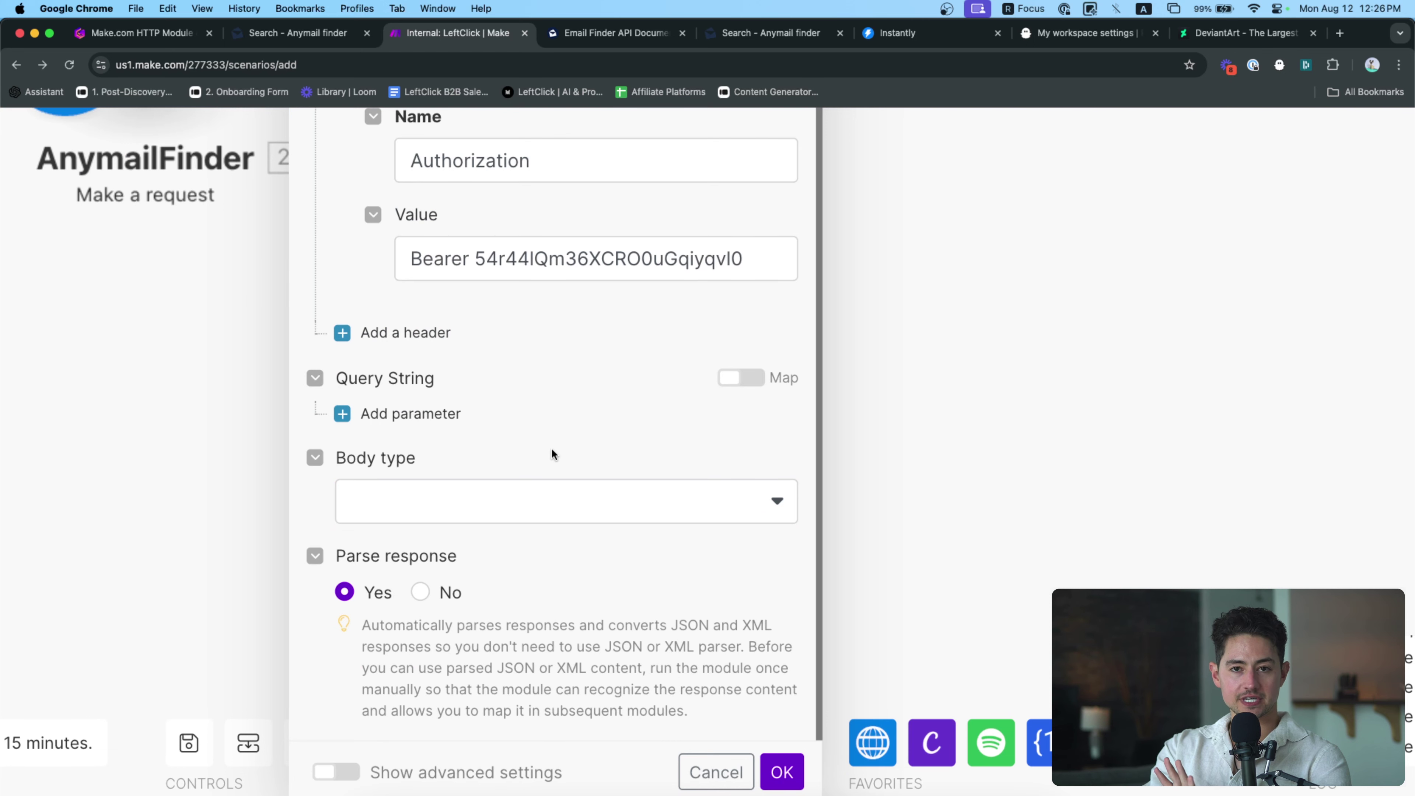
{"action": "left_click", "coordinate": [530, 502]}
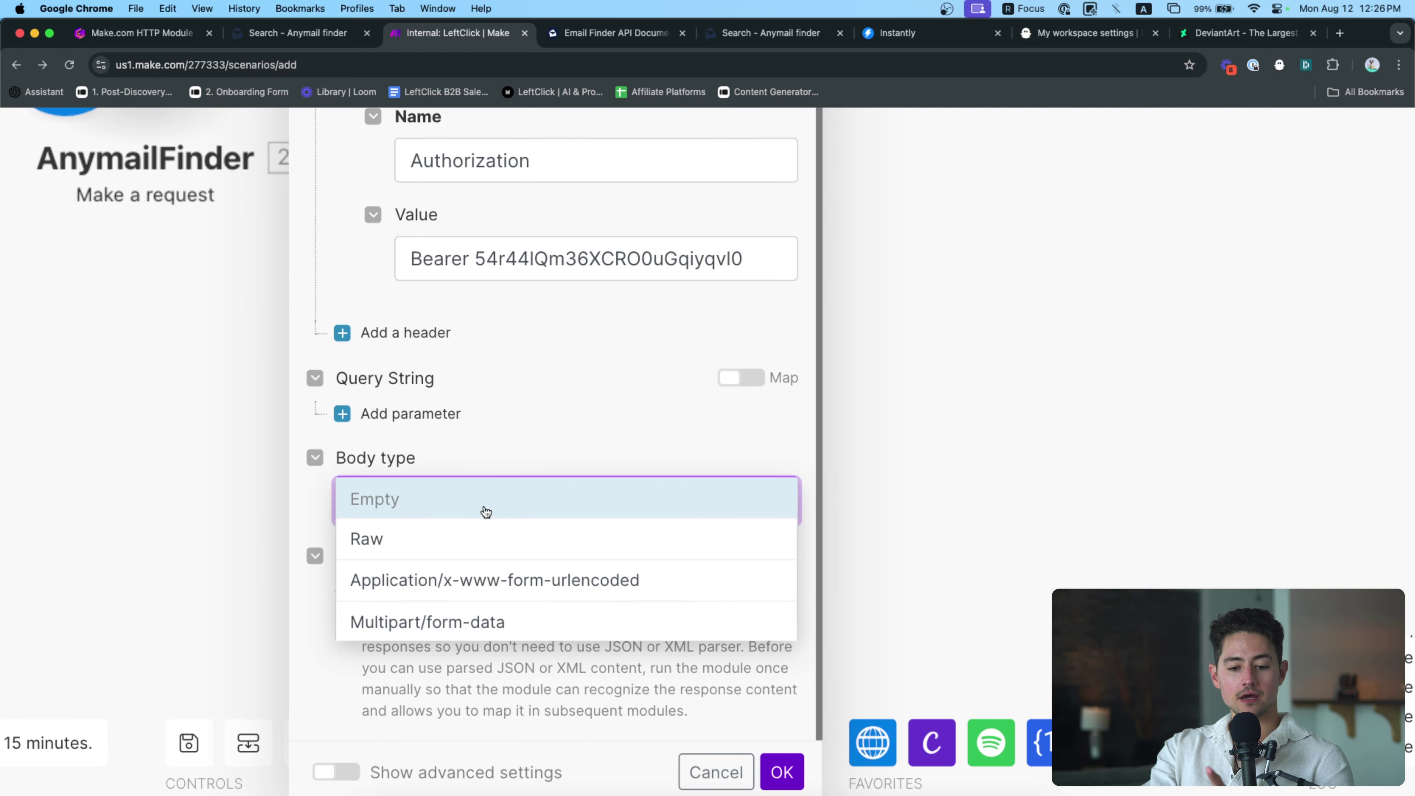
{"action": "left_click", "coordinate": [484, 543]}
{"action": "left_click", "coordinate": [513, 590]}
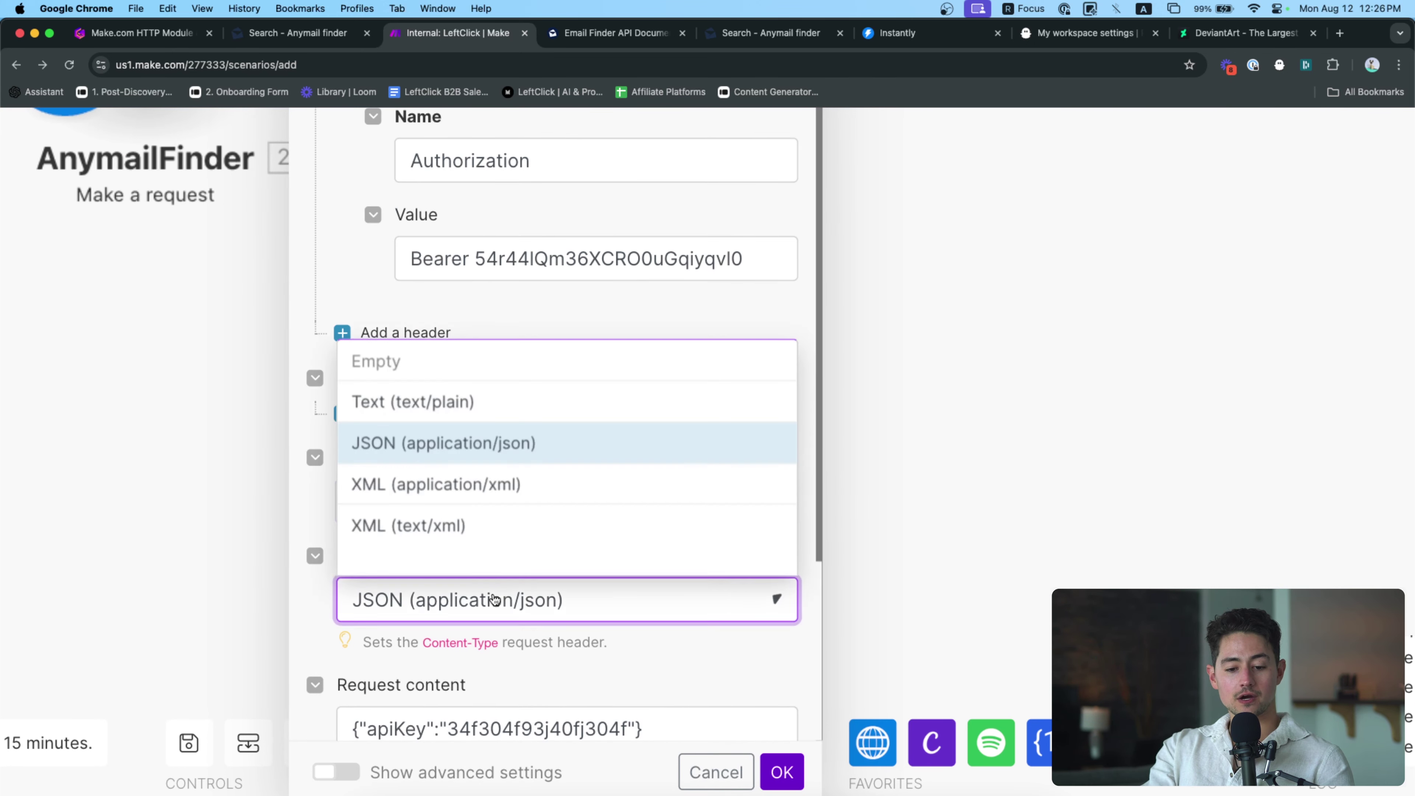
{"action": "left_click", "coordinate": [444, 445]}
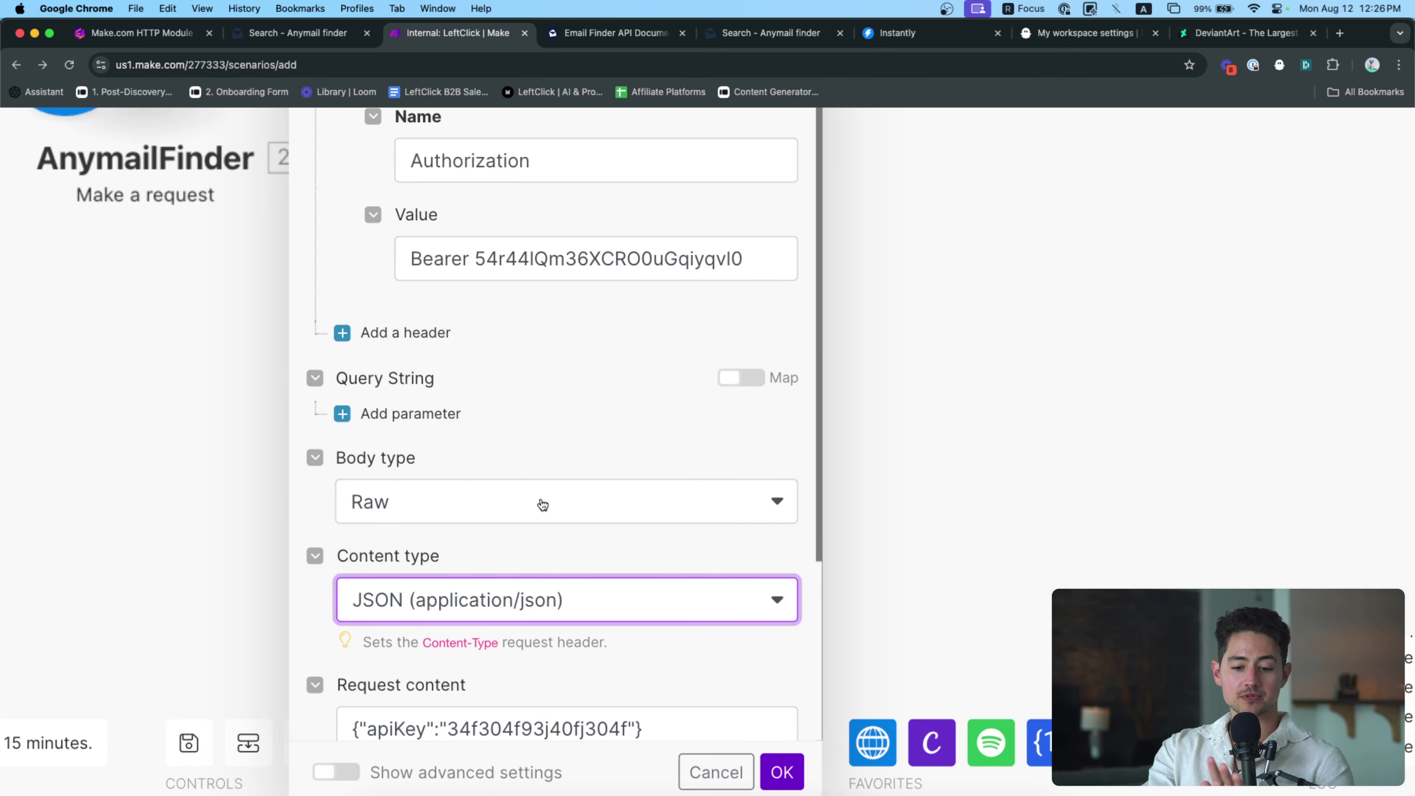
{"action": "left_click", "coordinate": [662, 682]}
Delete all the old text from the Request content field
{"action": "scroll", "coordinate": [663, 682], "scroll_direction": "down", "scroll_amount": 4}
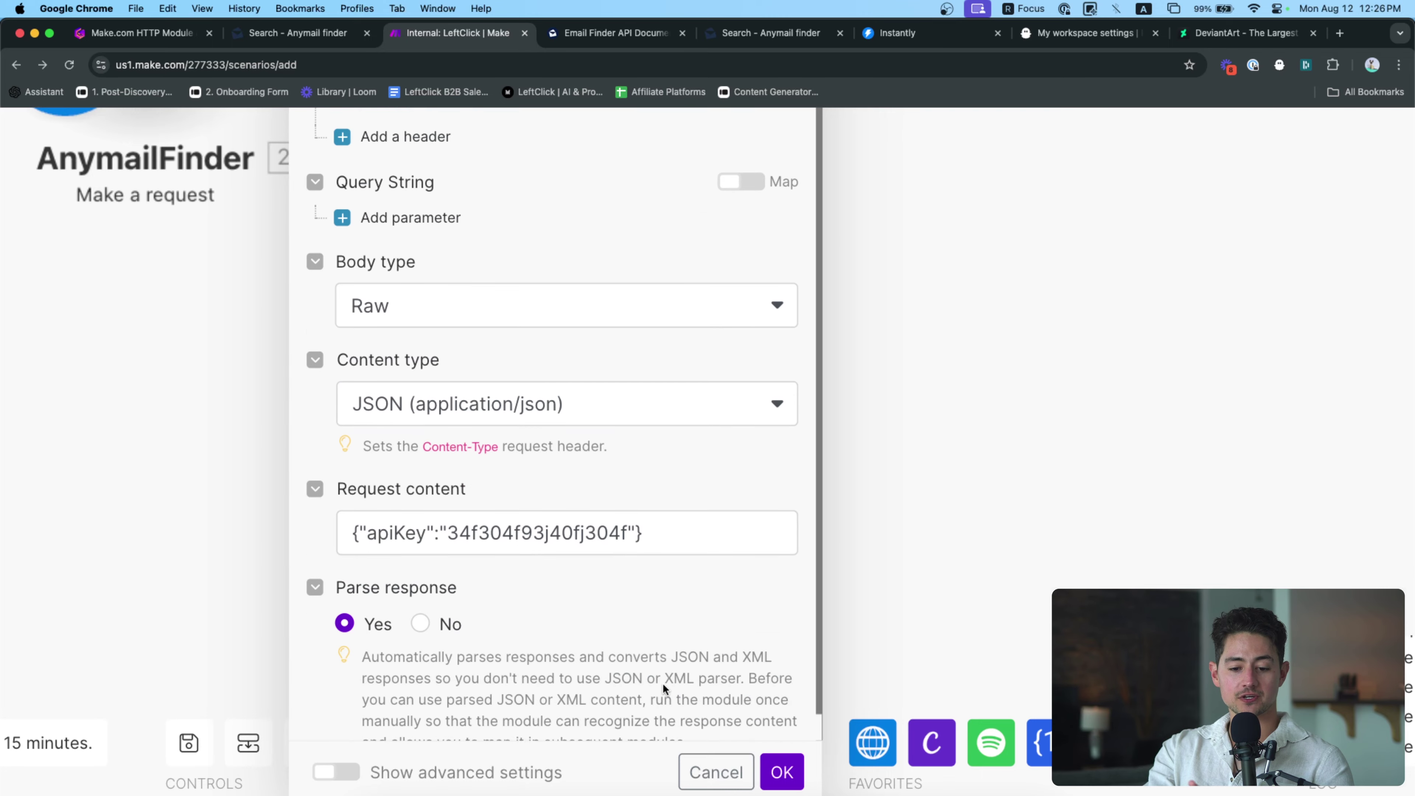
{"action": "left_click", "coordinate": [661, 513]}
{"action": "key", "text": "super+a"}
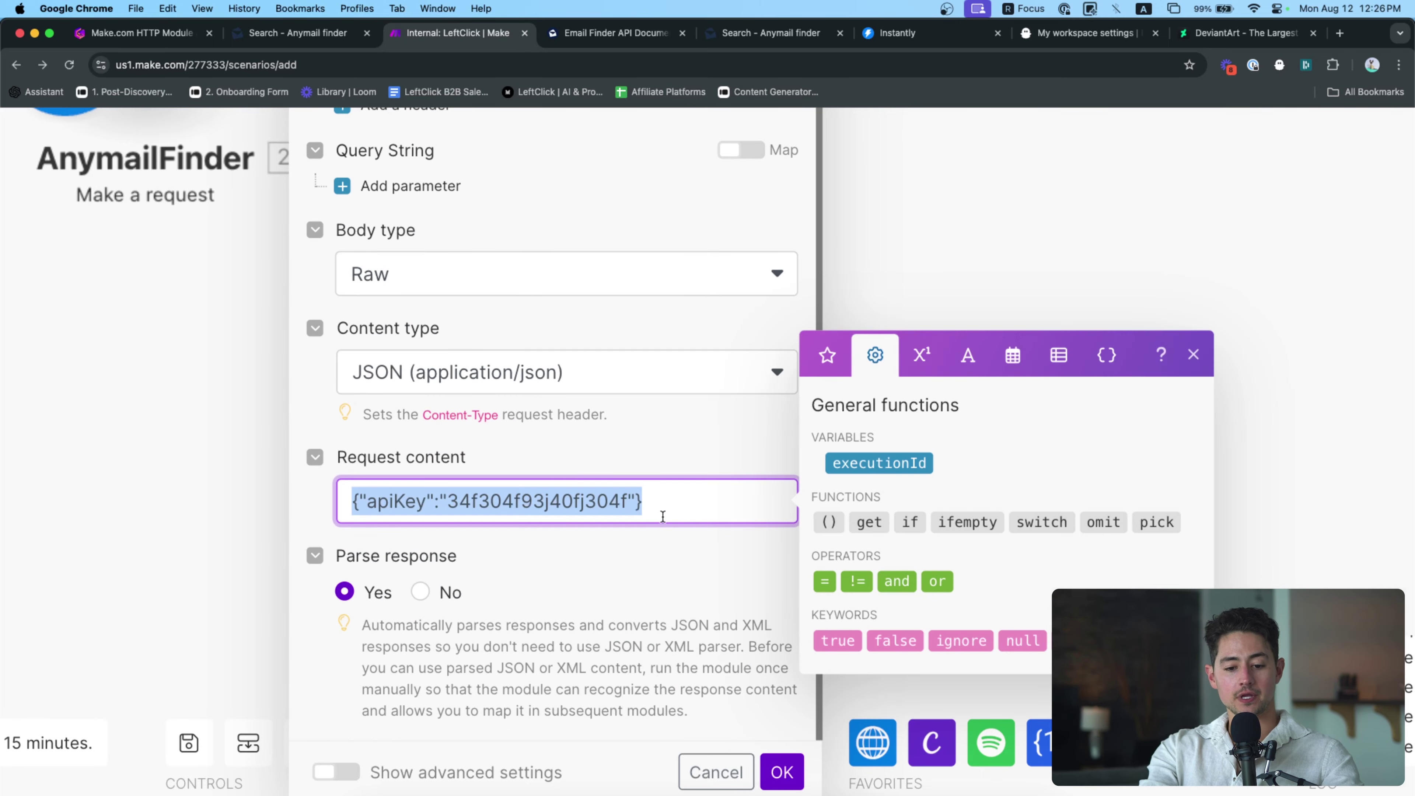
{"action": "key", "text": "BackSpace"}
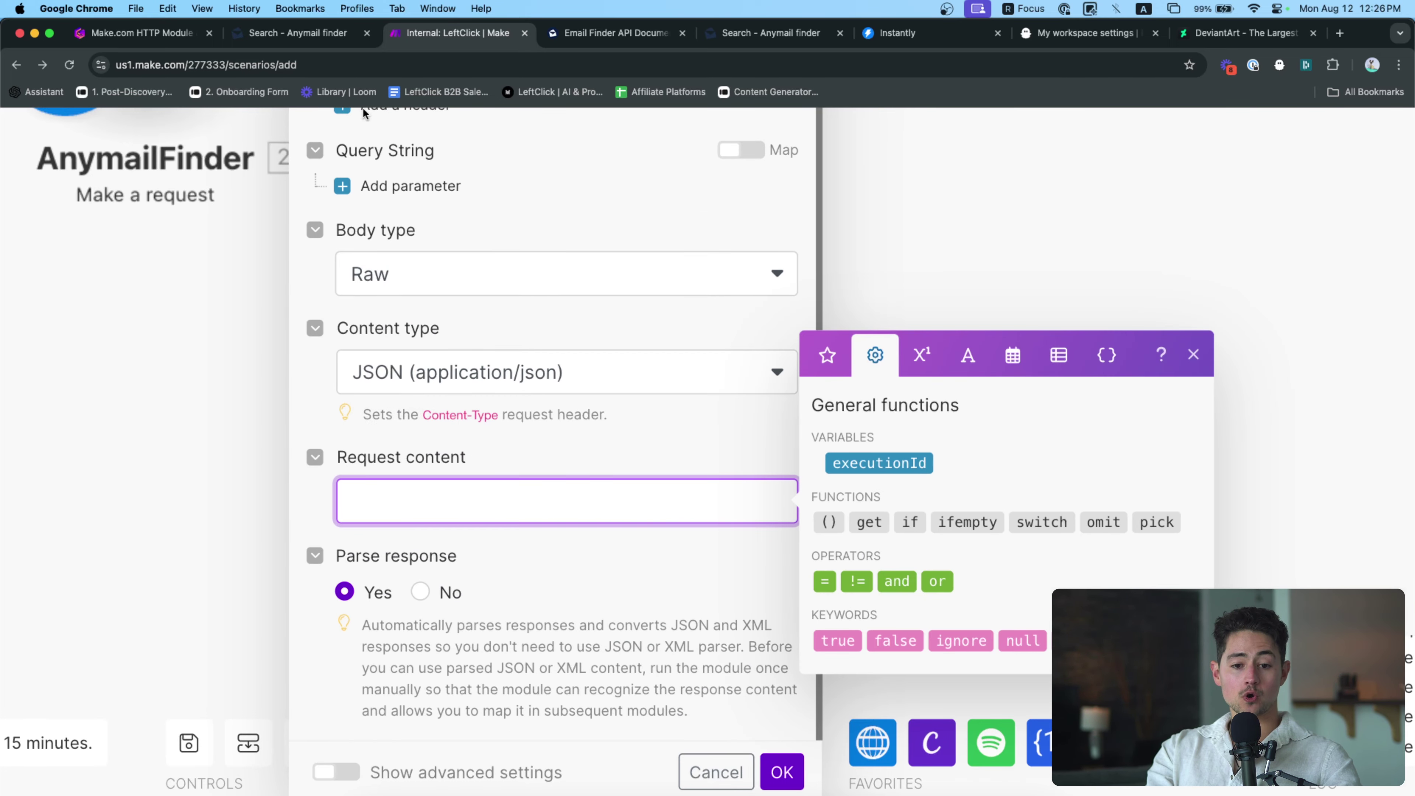
{"action": "left_click", "coordinate": [321, 36]}
Paste the docs' example JSON body into Request content, keeping its multi-line formatting
{"action": "left_click", "coordinate": [616, 35]}
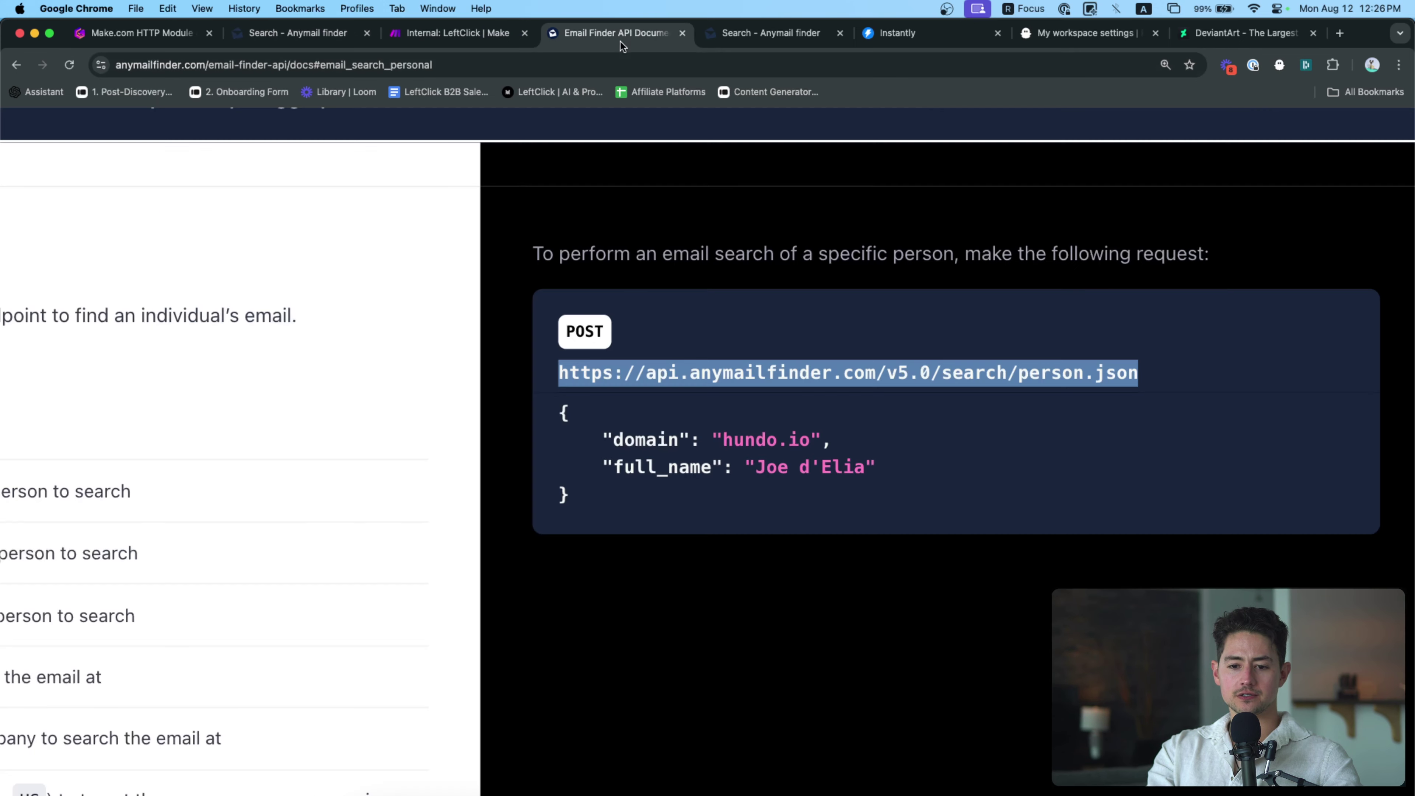
{"action": "left_click", "coordinate": [630, 498]}
{"action": "left_click_drag", "start_coordinate": [599, 495], "coordinate": [561, 424]}
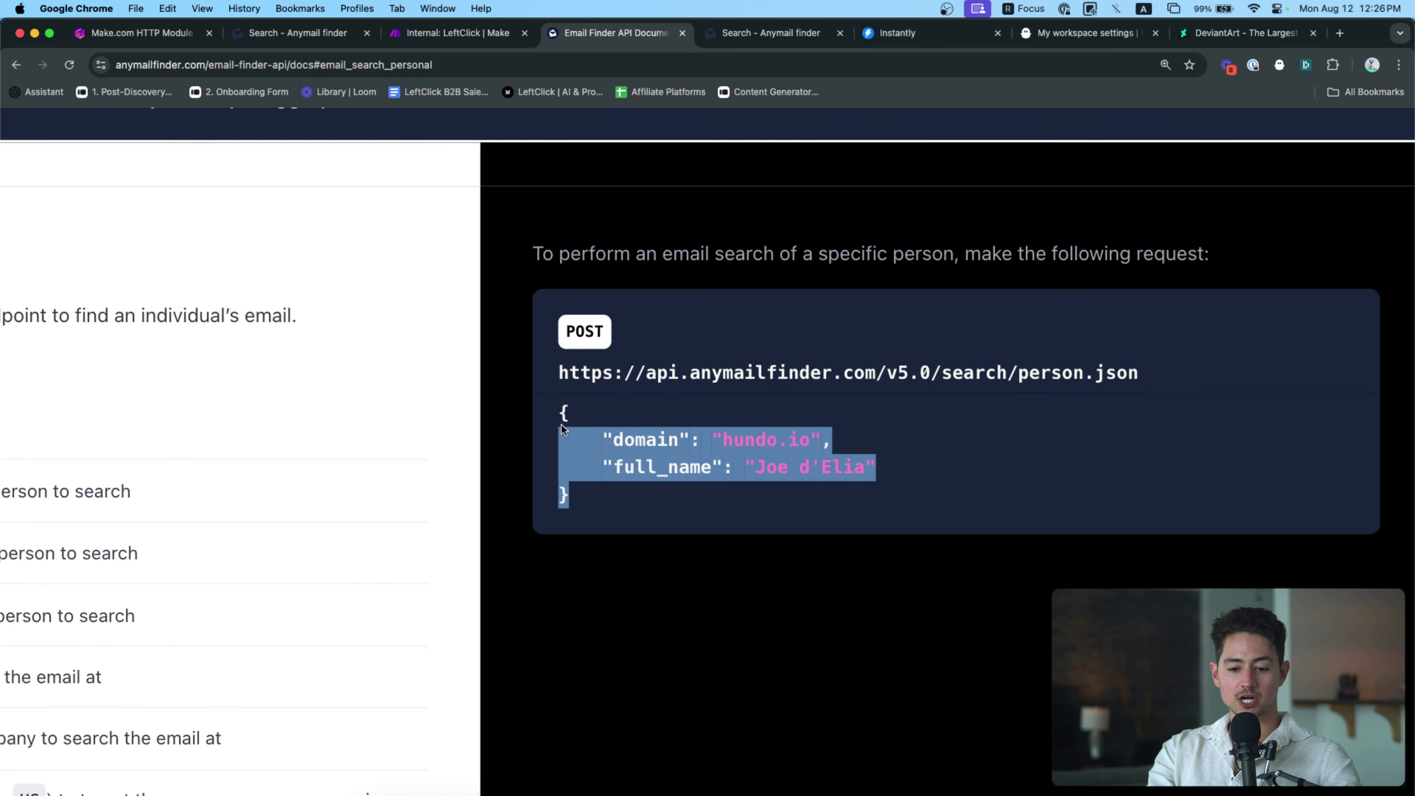
{"action": "left_click", "coordinate": [438, 33]}
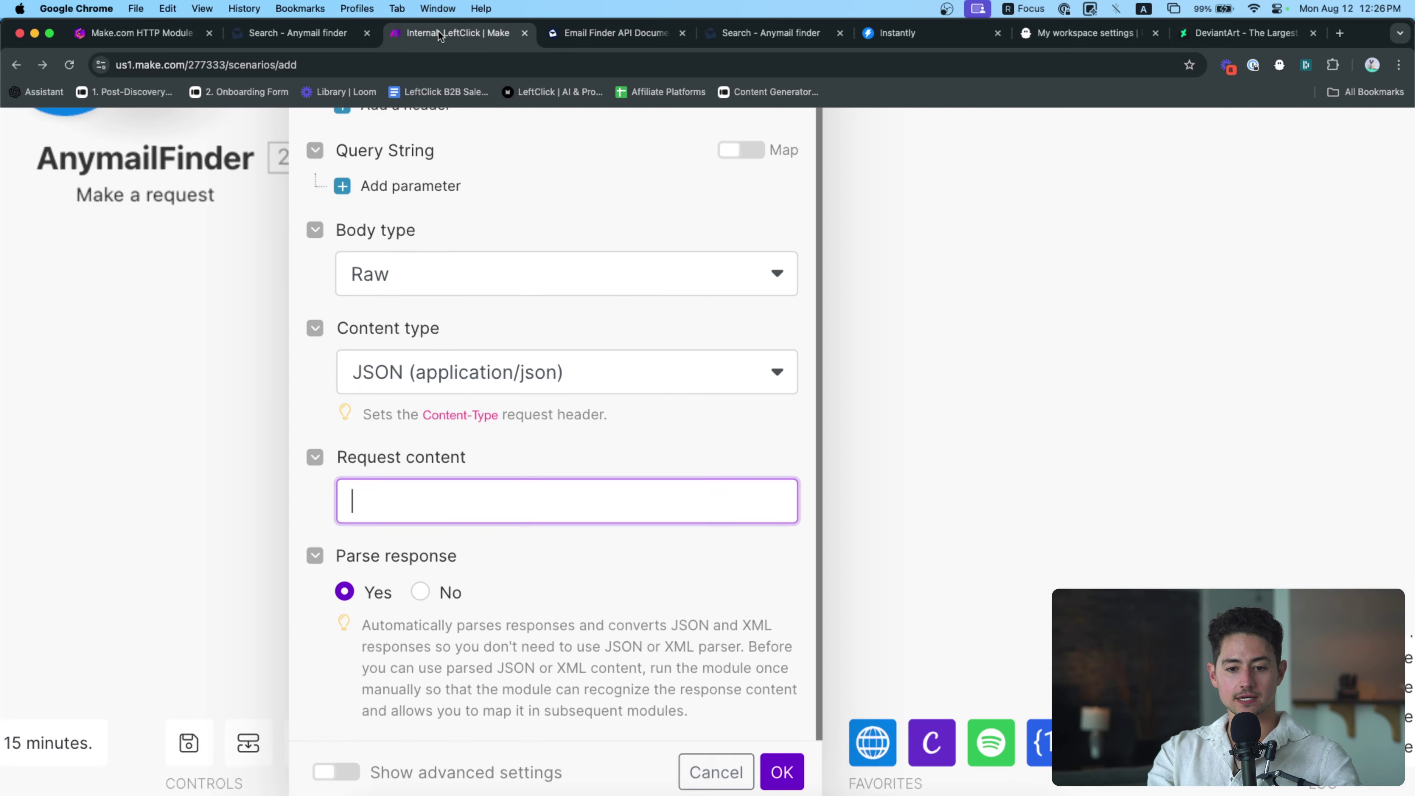
{"action": "type", "text": "{    \"domain\": \"hundo.io\",    \"full_name\": \"Joe d'Elia\"}"}
{"action": "key", "text": "super+a"}
{"action": "key", "text": "super+c"}
{"action": "key", "text": "BackSpace"}
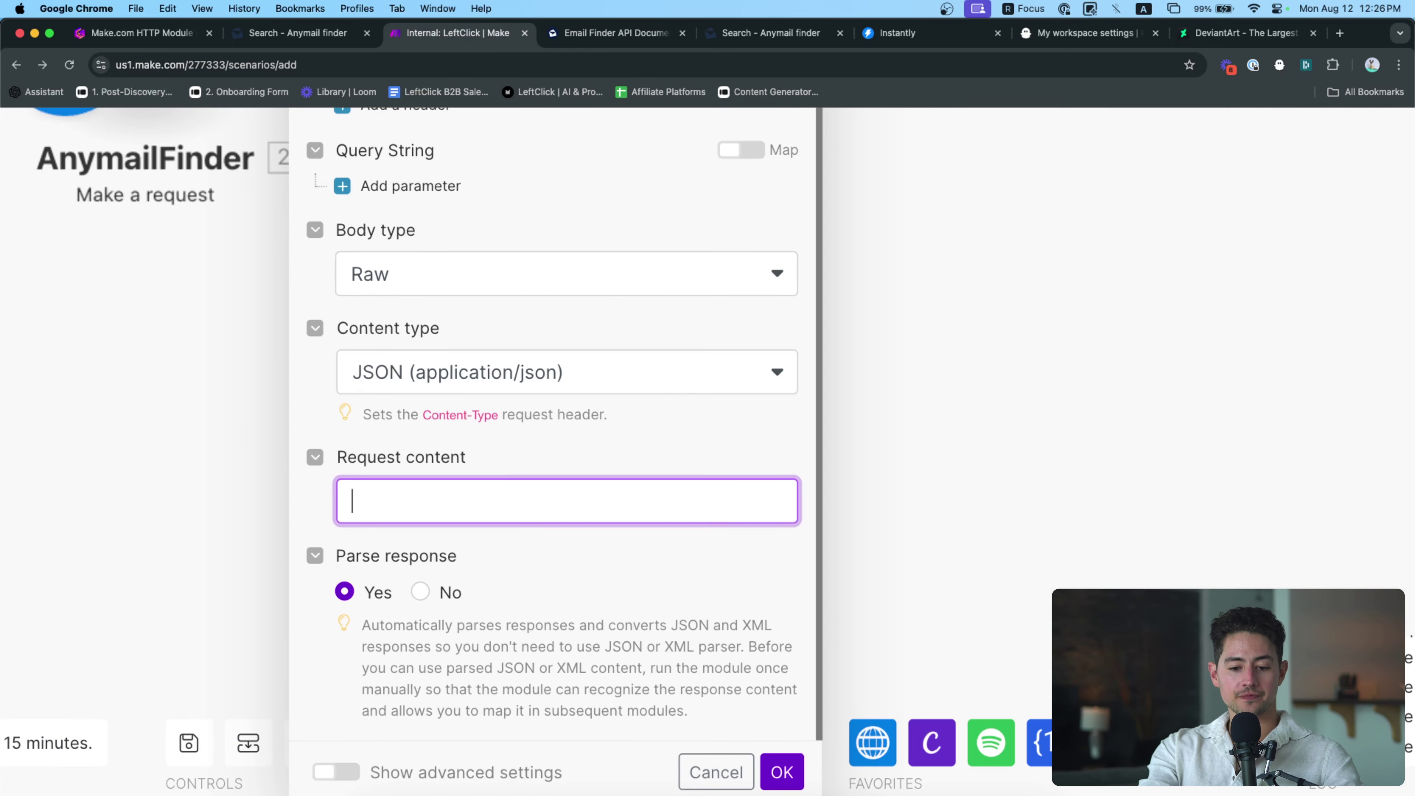
{"action": "type", "text": "{     \"domain\": \"hundo.io\",     \"full_name\": \"Joe d'Elia\" }"}
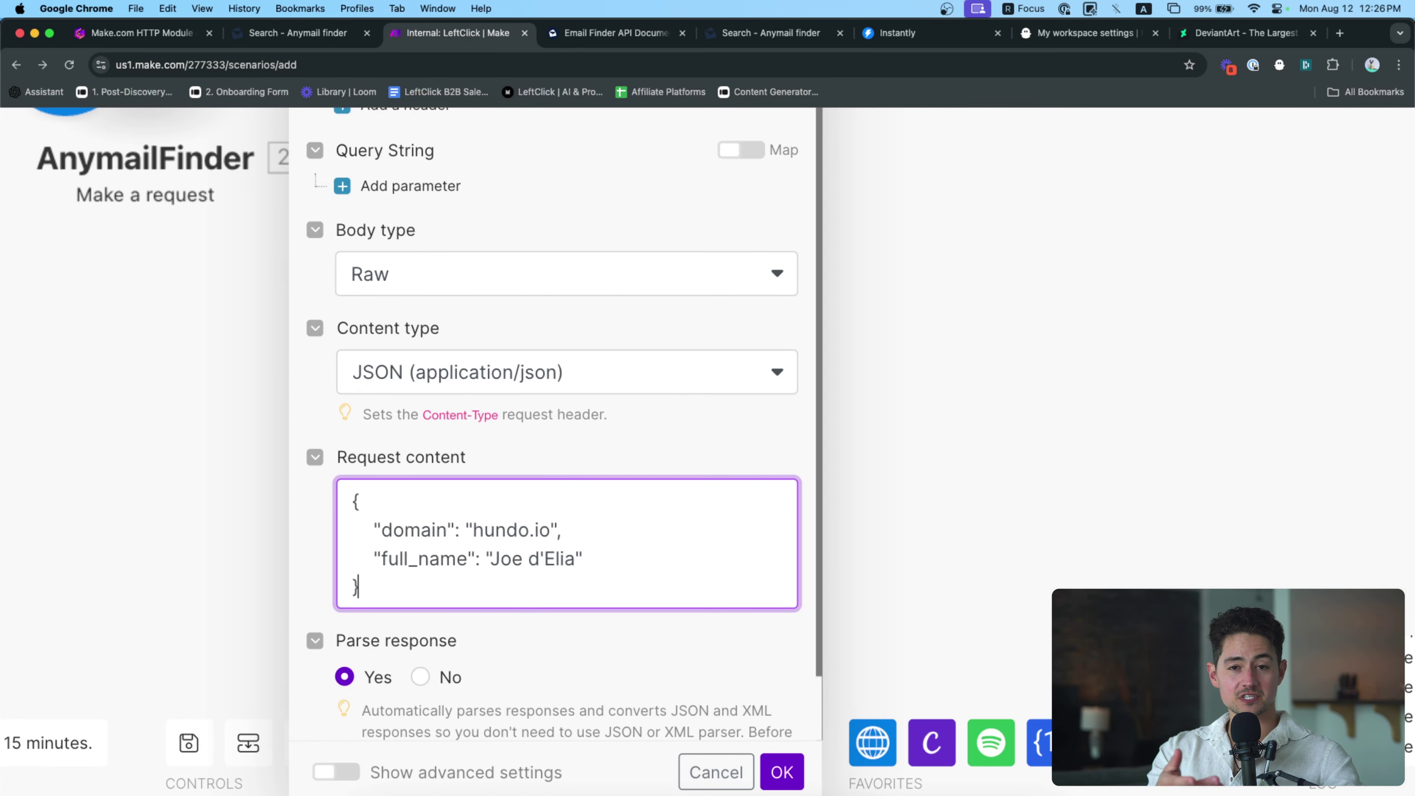
{"action": "key", "text": "super+a"}
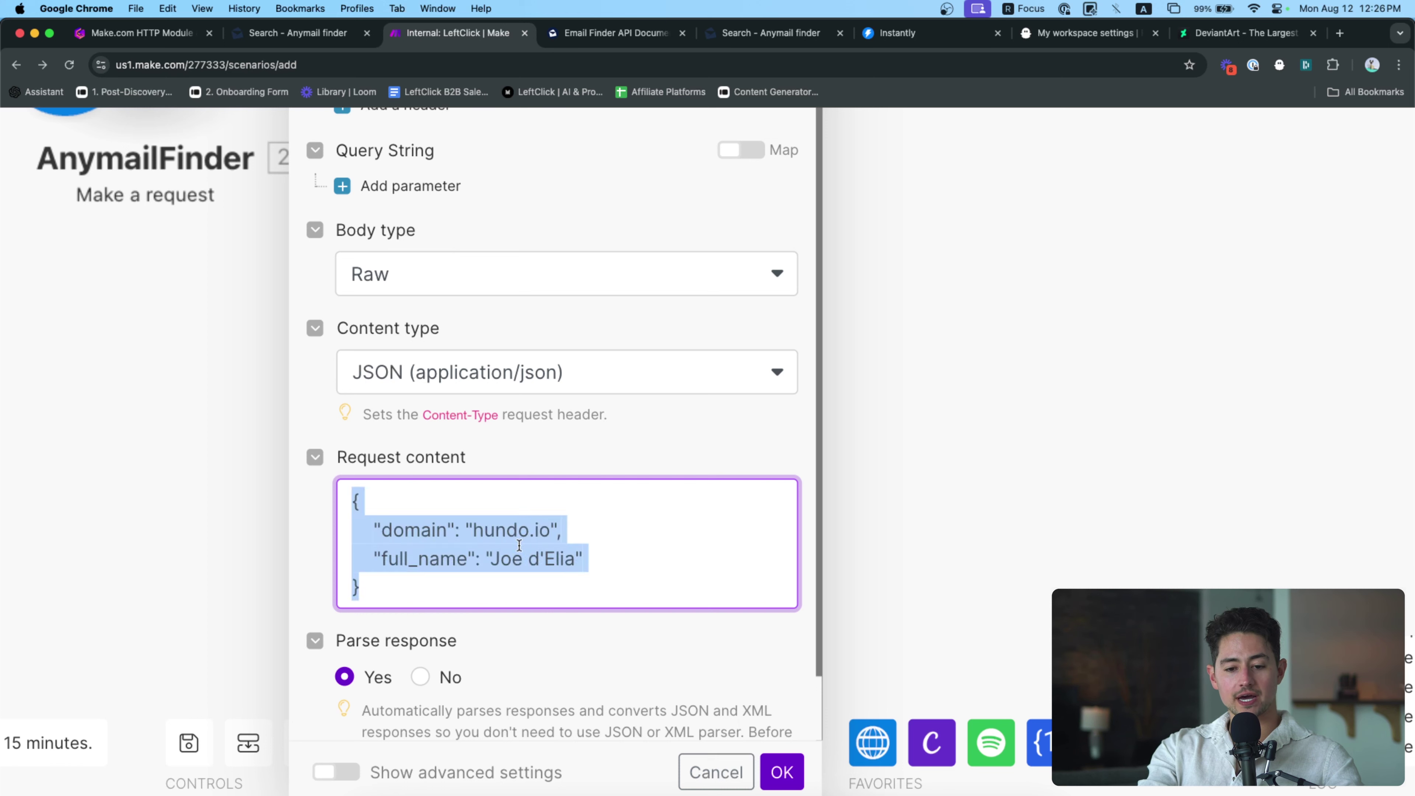
{"action": "key", "text": "super+v"}
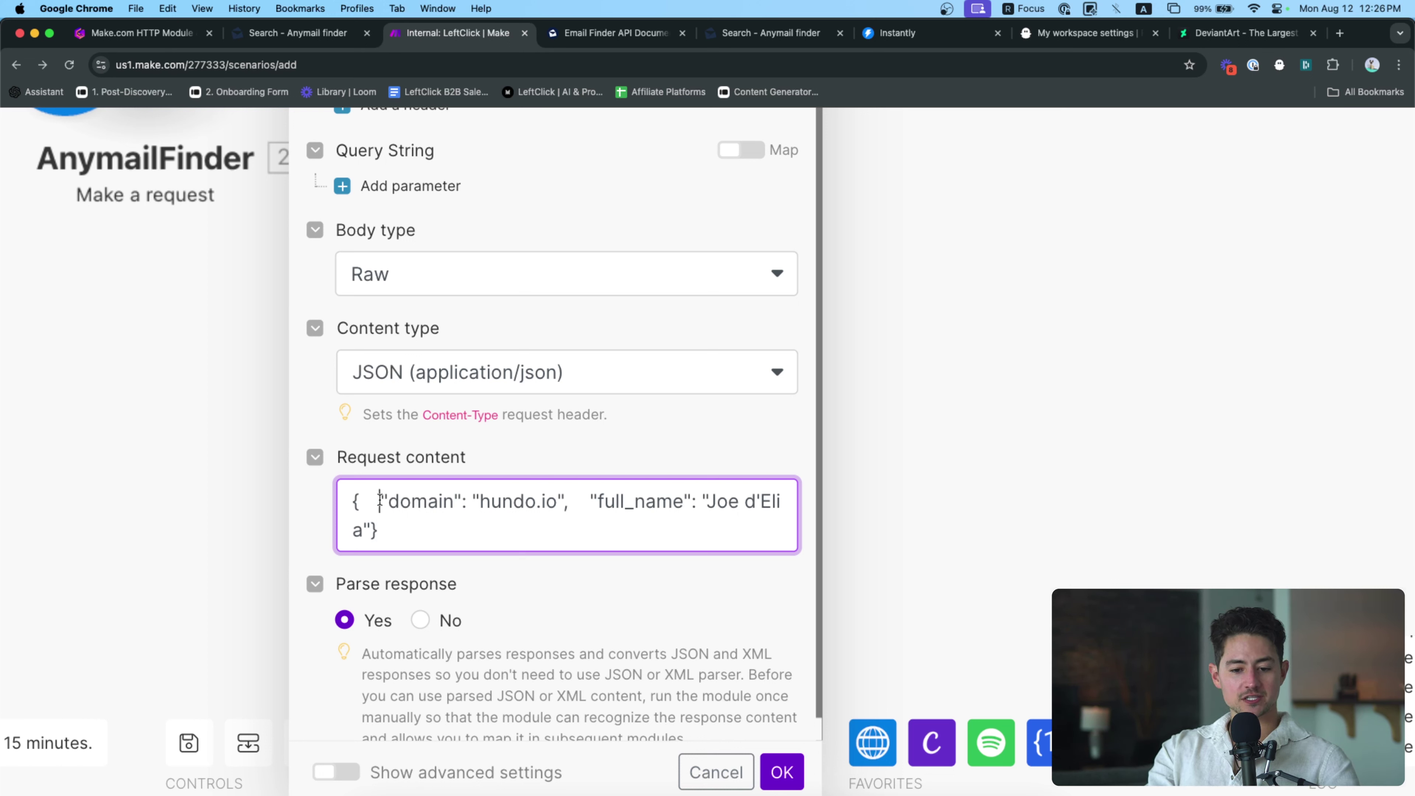
{"action": "left_click_drag", "start_coordinate": [381, 501], "coordinate": [362, 501]}
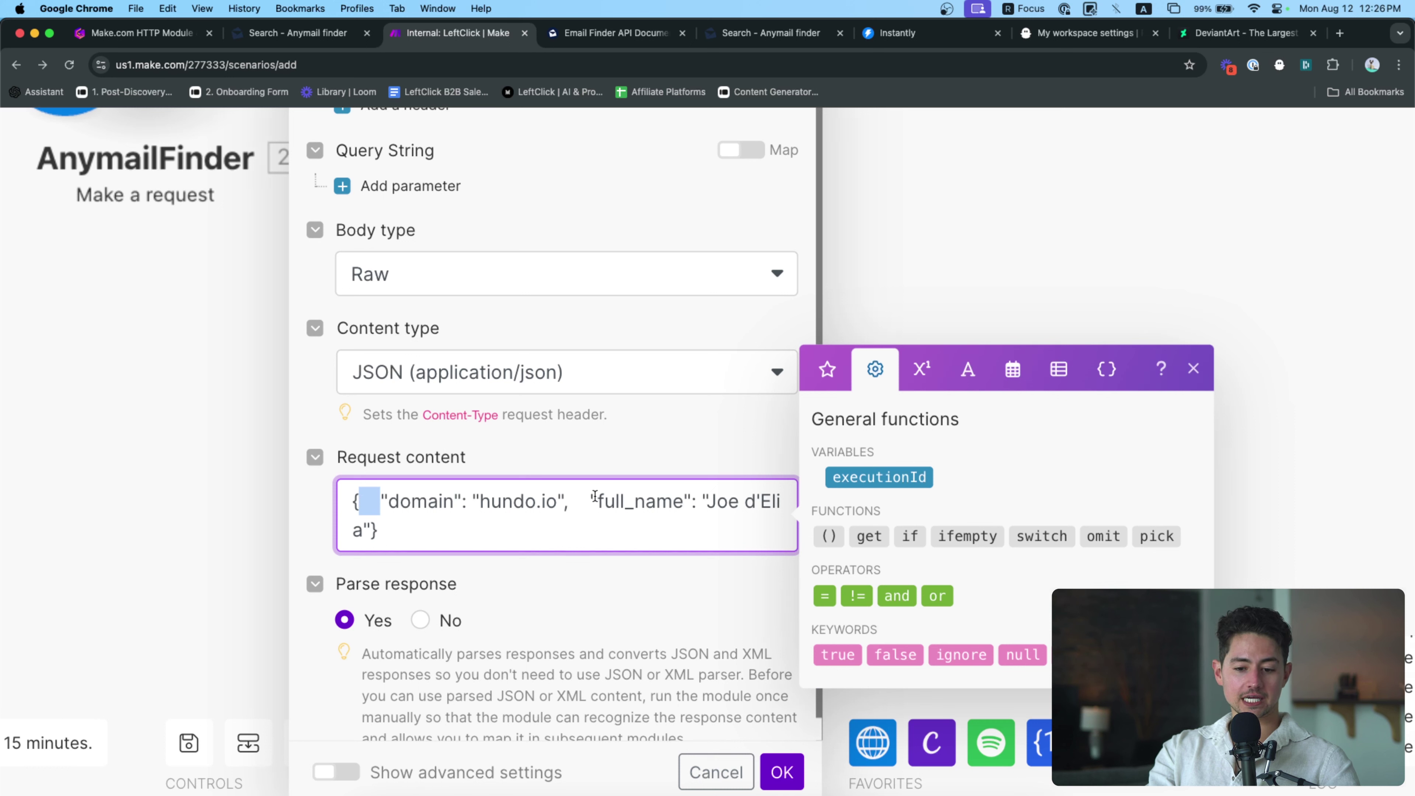
{"action": "key", "text": "super+a"}
{"action": "key", "text": "BackSpace"}
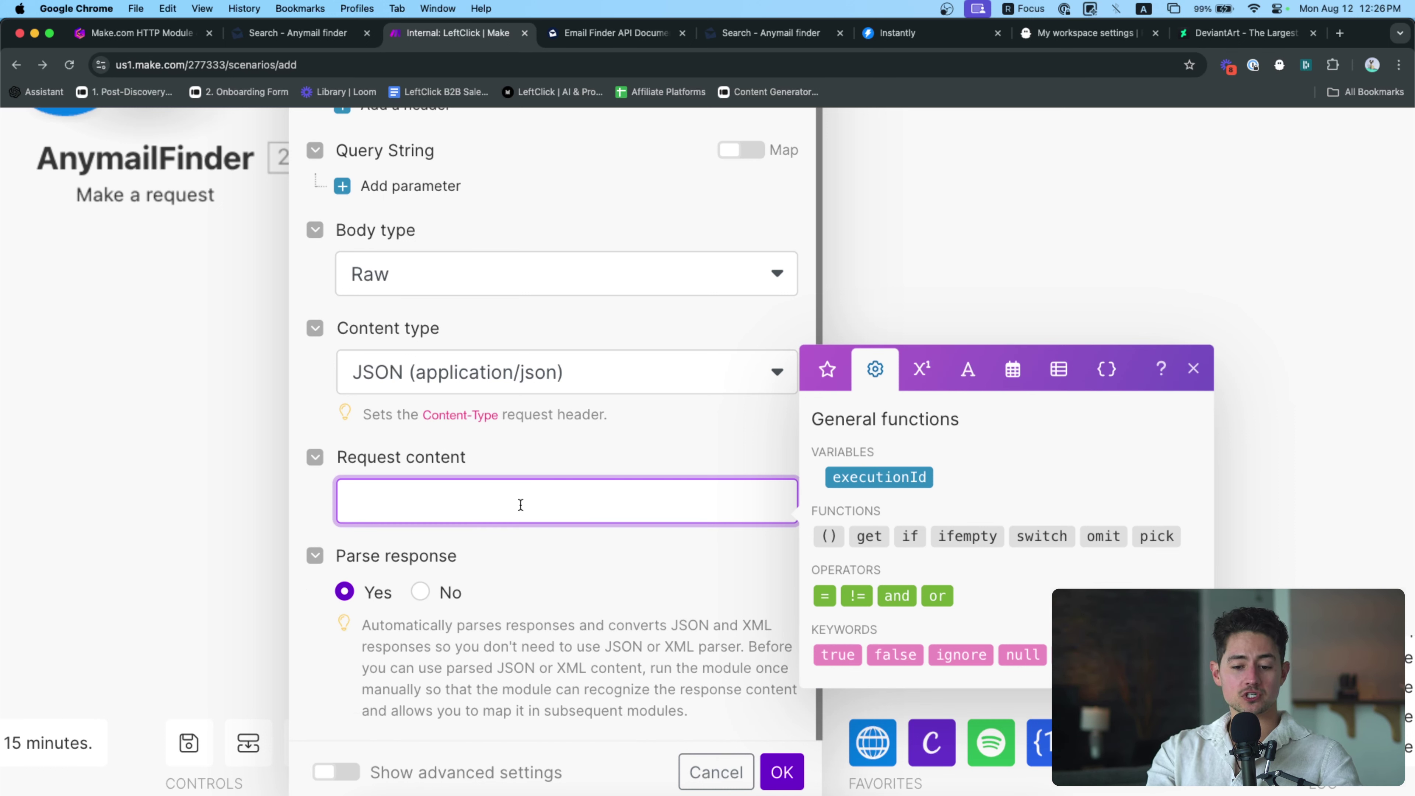
{"action": "right_click", "coordinate": [520, 504]}
{"action": "left_click", "coordinate": [549, 618]}
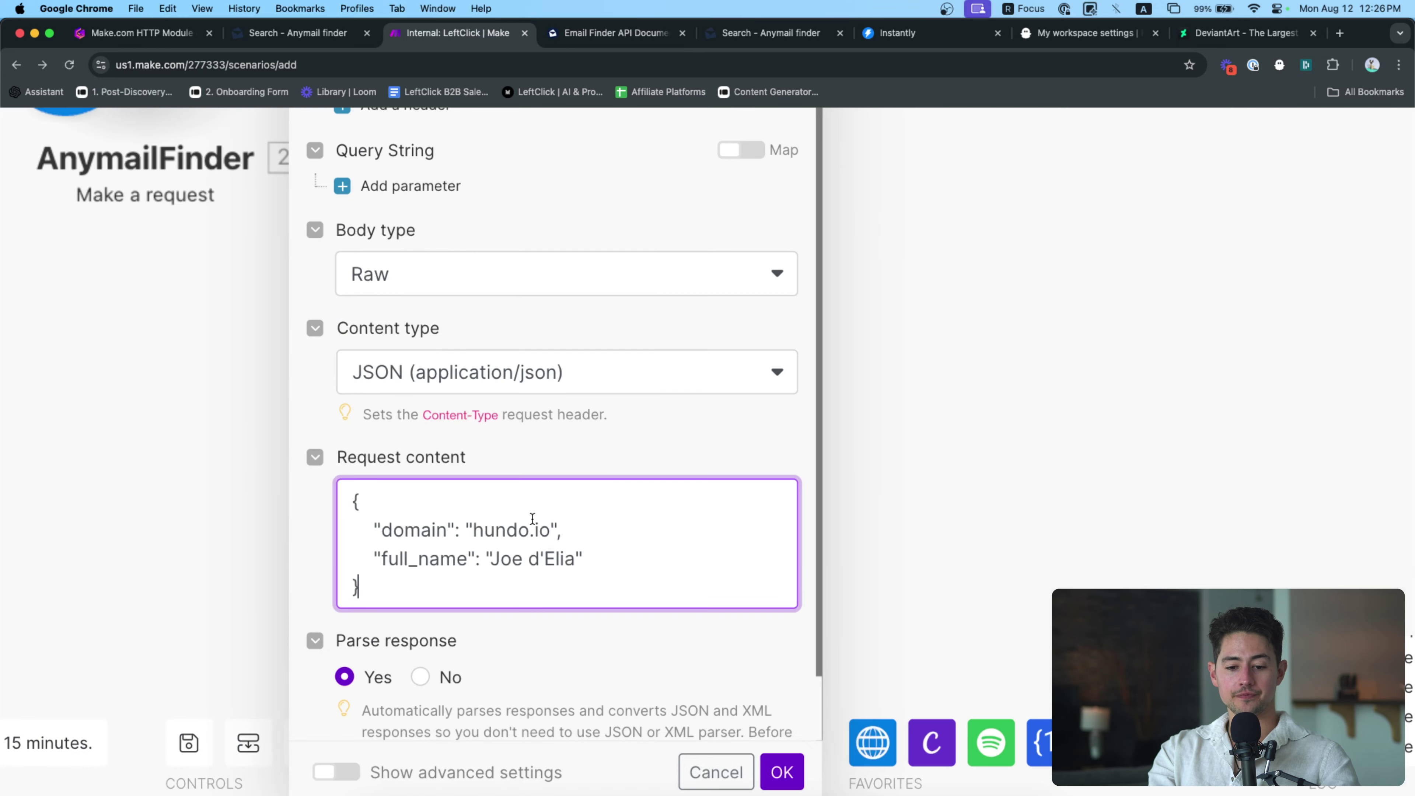
Change the JSON domain to leftclick.ai and full_name to the person's full name
{"action": "left_click", "coordinate": [550, 530]}
{"action": "left_click_drag", "start_coordinate": [550, 529], "coordinate": [473, 530]}
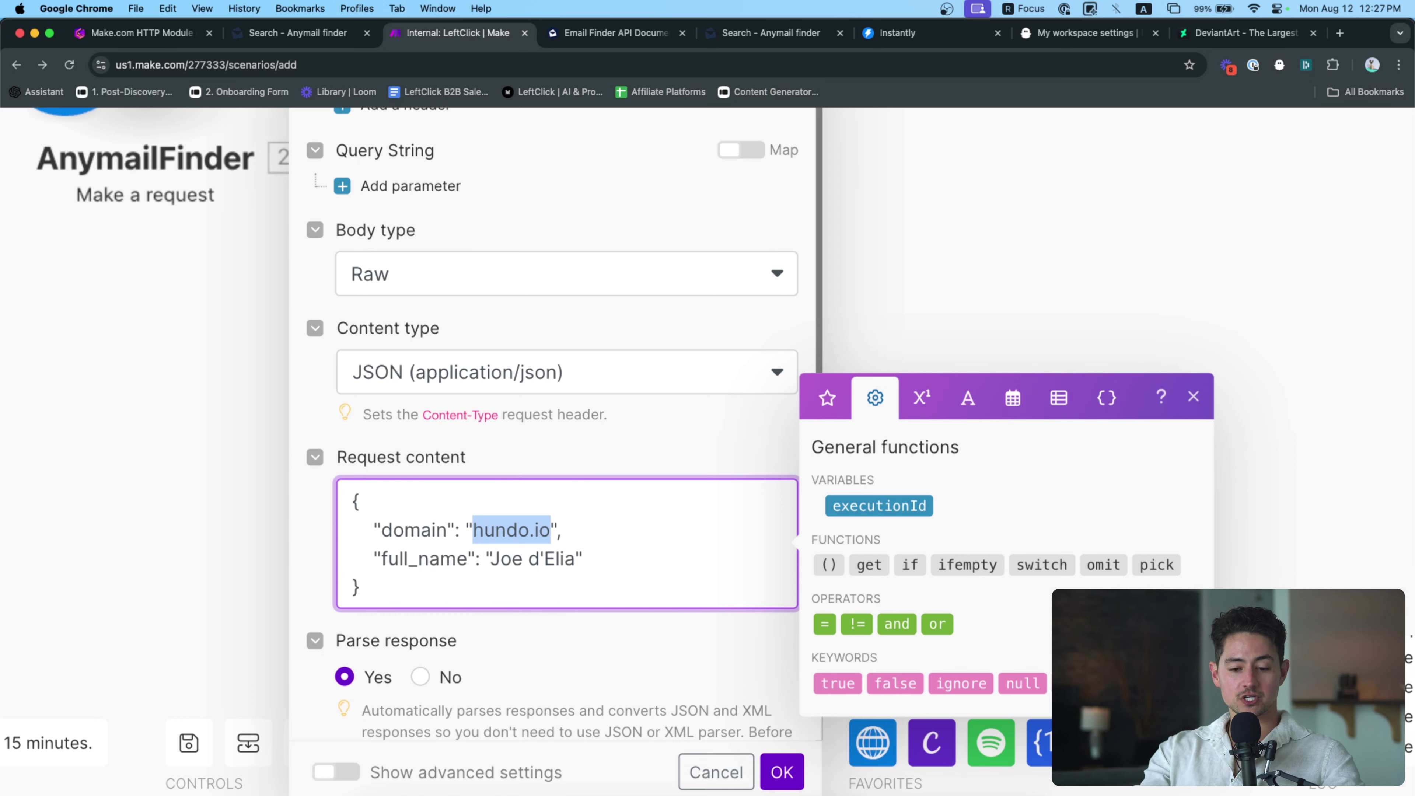
{"action": "type", "text": "leftclick"}
{"action": "type", "text": "."}
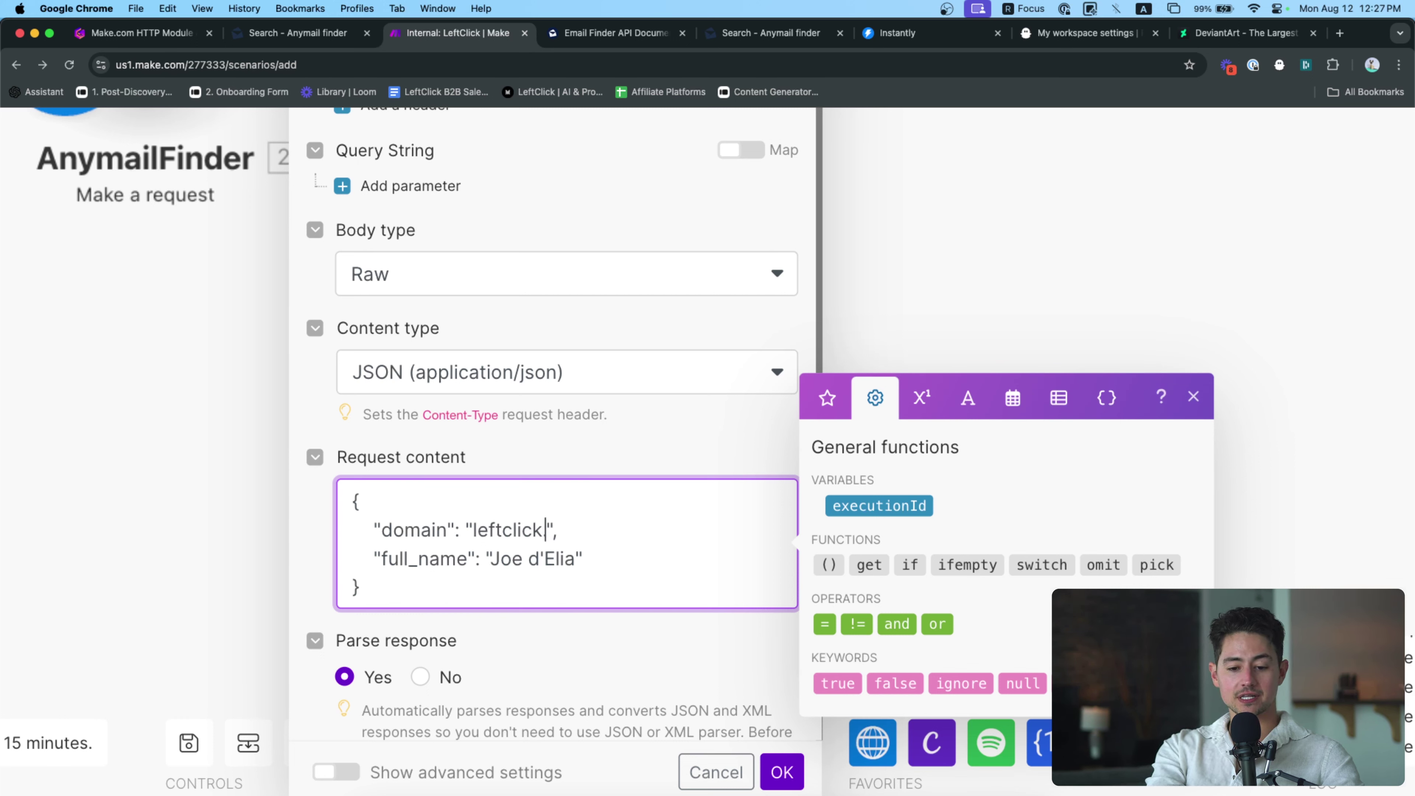
{"action": "type", "text": "ai"}
{"action": "key", "text": "Down"}
{"action": "key", "text": "Right"}
{"action": "key", "text": "Right"}
{"action": "key", "text": "alt+shift+Left"}
{"action": "key", "text": "alt+shift+Left"}
{"action": "key", "text": "alt+shift+Left"}
{"action": "key", "text": "shift+Right"}
{"action": "type", "text": "N"}
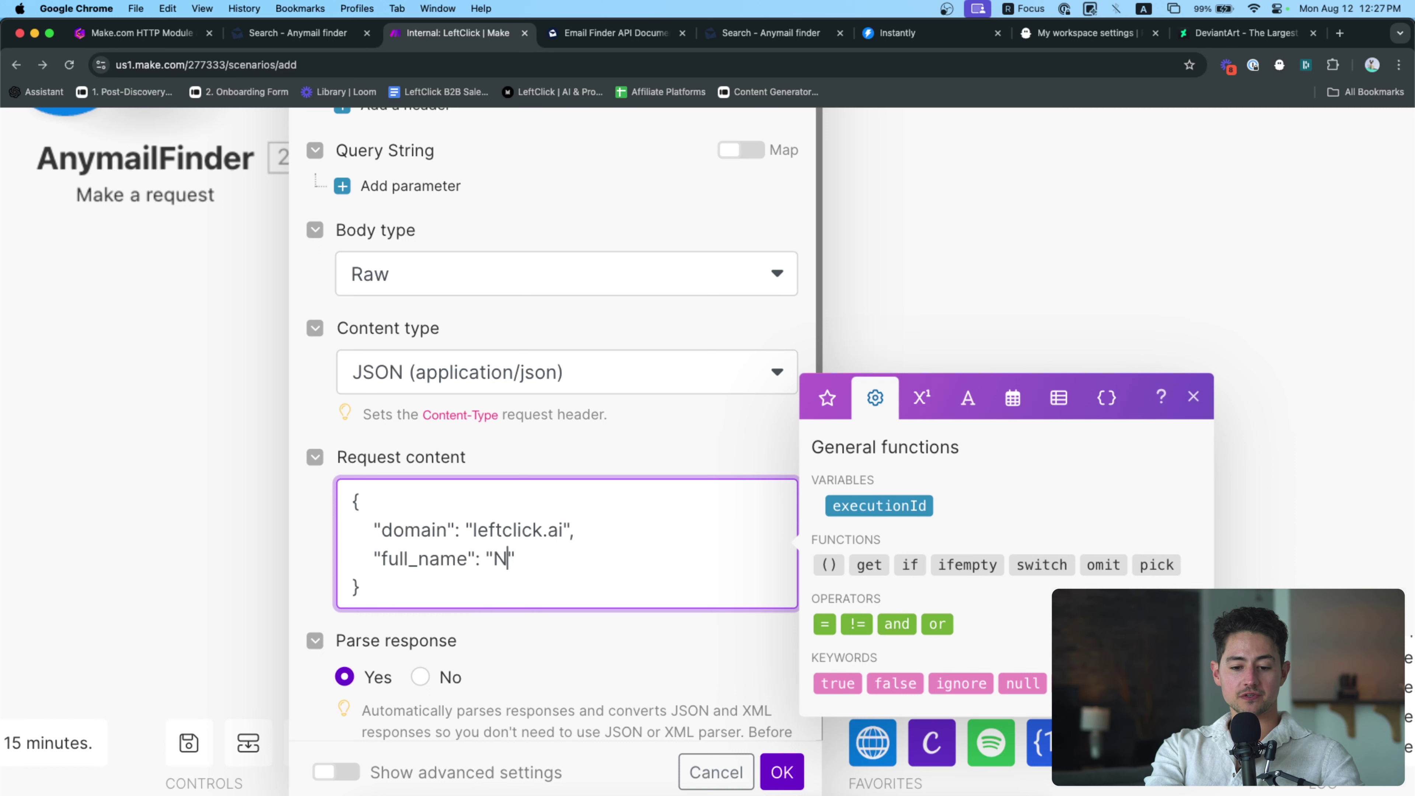
{"action": "type", "text": "ick Saraev"}
{"action": "left_click", "coordinate": [719, 649]}
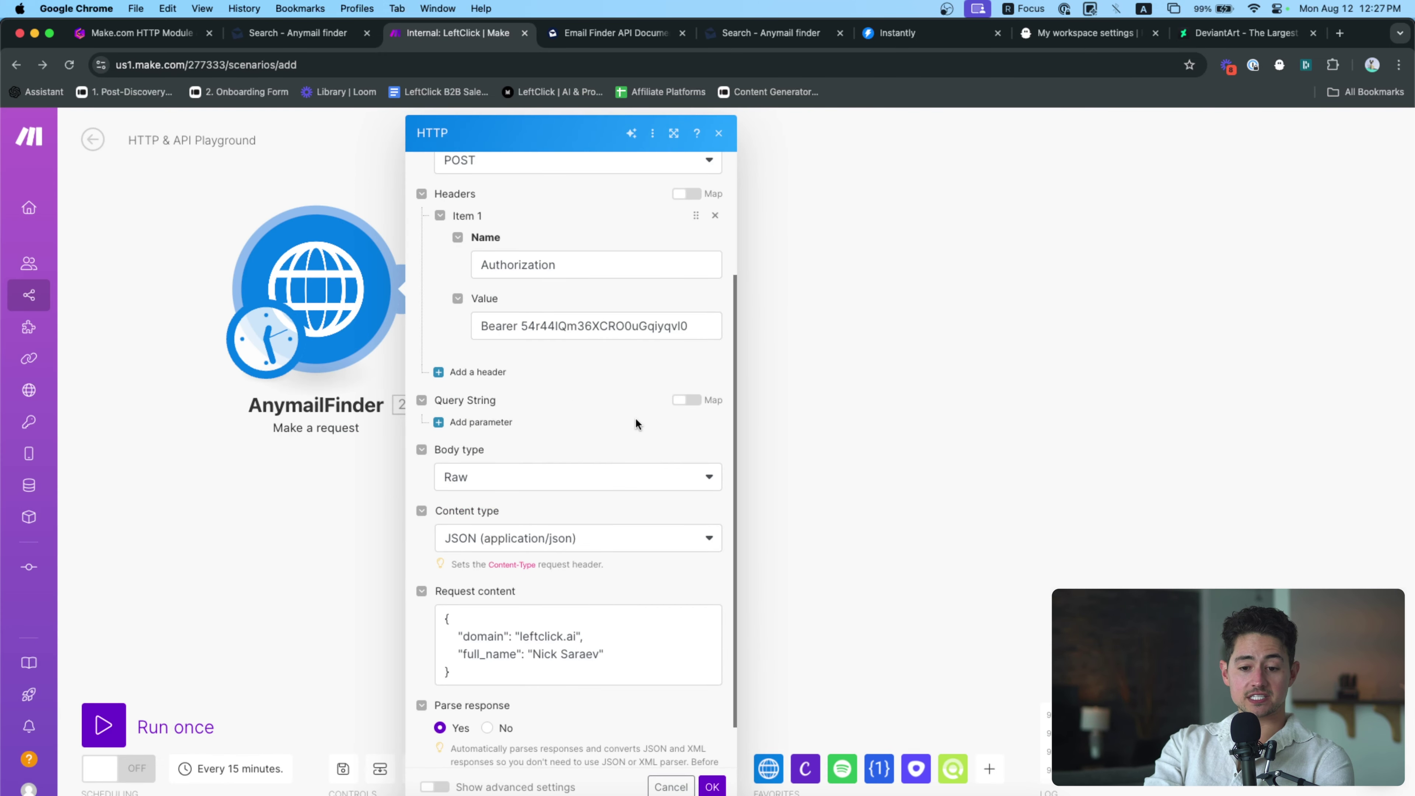
Show the advanced settings and review the empty basic auth user, password and timeout fields
{"action": "scroll", "coordinate": [635, 417], "scroll_direction": "up", "scroll_amount": 4}
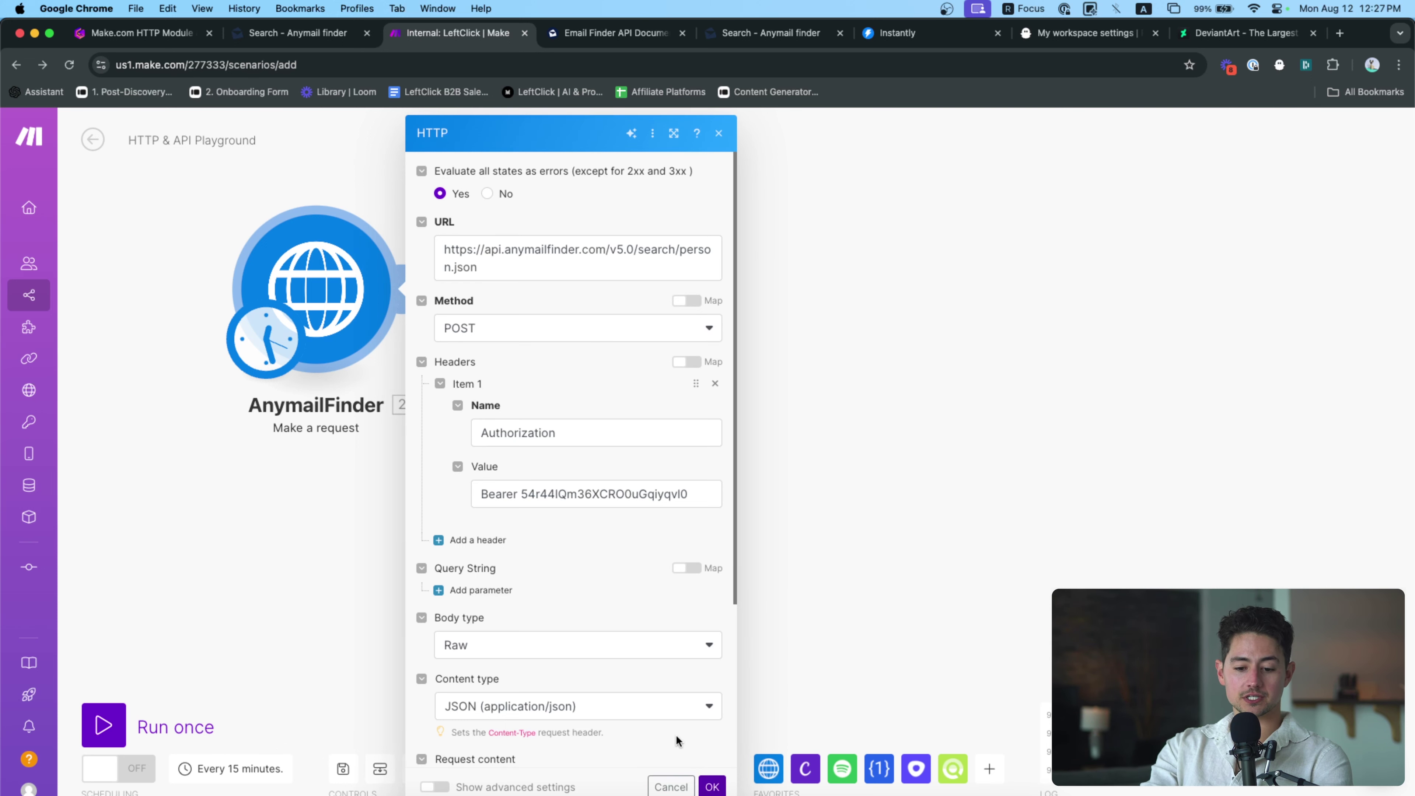
{"action": "scroll", "coordinate": [673, 729], "scroll_direction": "down", "scroll_amount": 5}
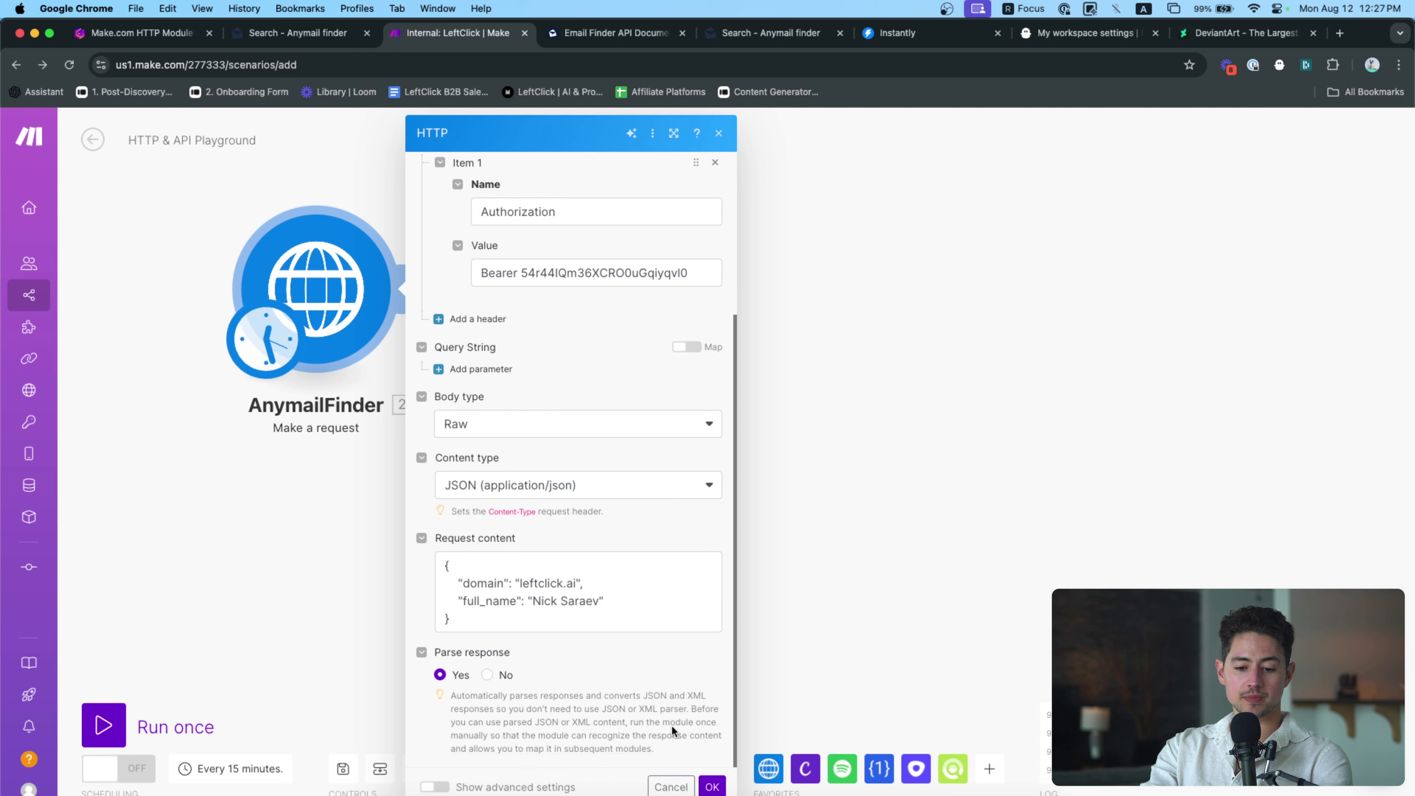
{"action": "left_click", "coordinate": [435, 786]}
{"action": "scroll", "coordinate": [490, 719], "scroll_direction": "down", "scroll_amount": 5}
{"action": "scroll", "coordinate": [490, 719], "scroll_direction": "down", "scroll_amount": 6}
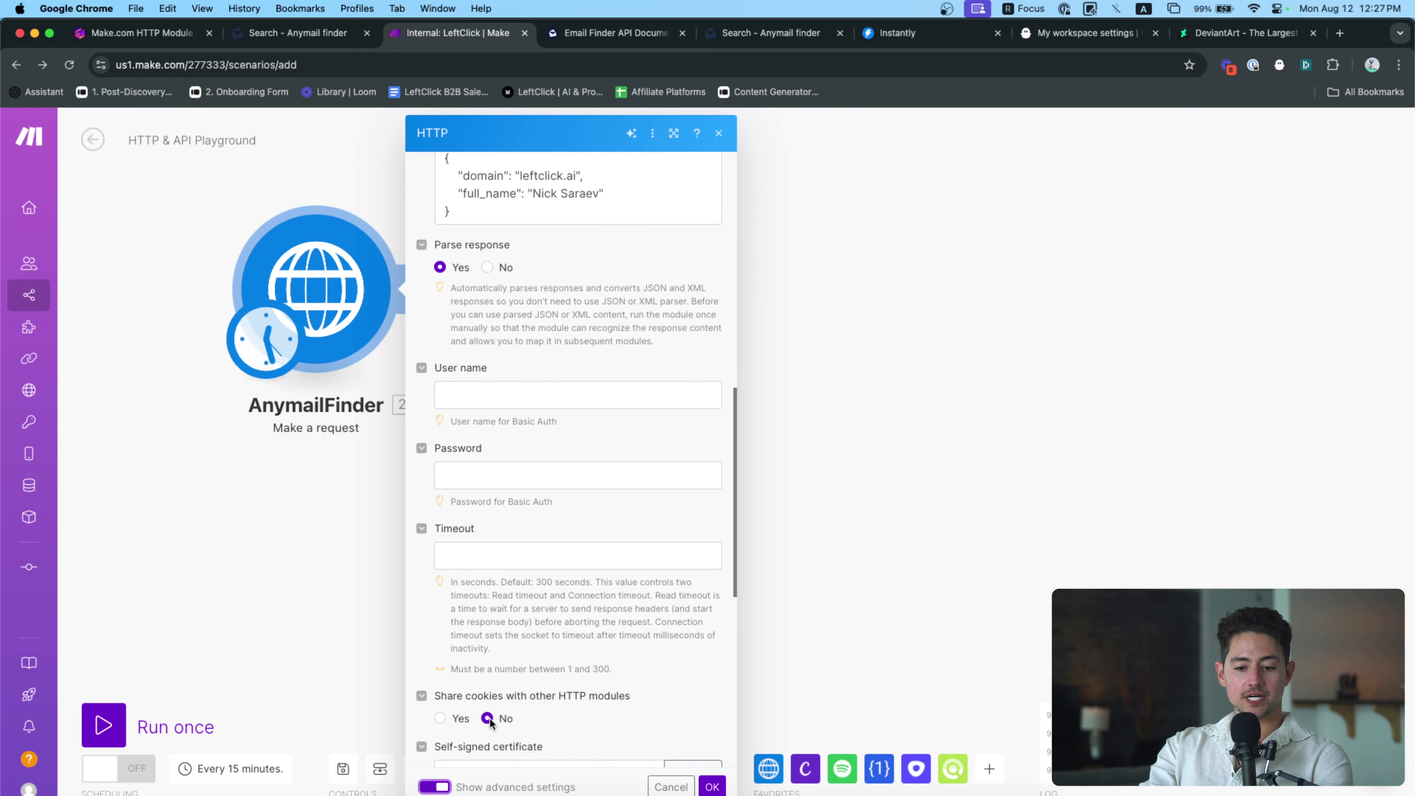
{"action": "scroll", "coordinate": [651, 303], "scroll_direction": "down", "scroll_amount": 1}
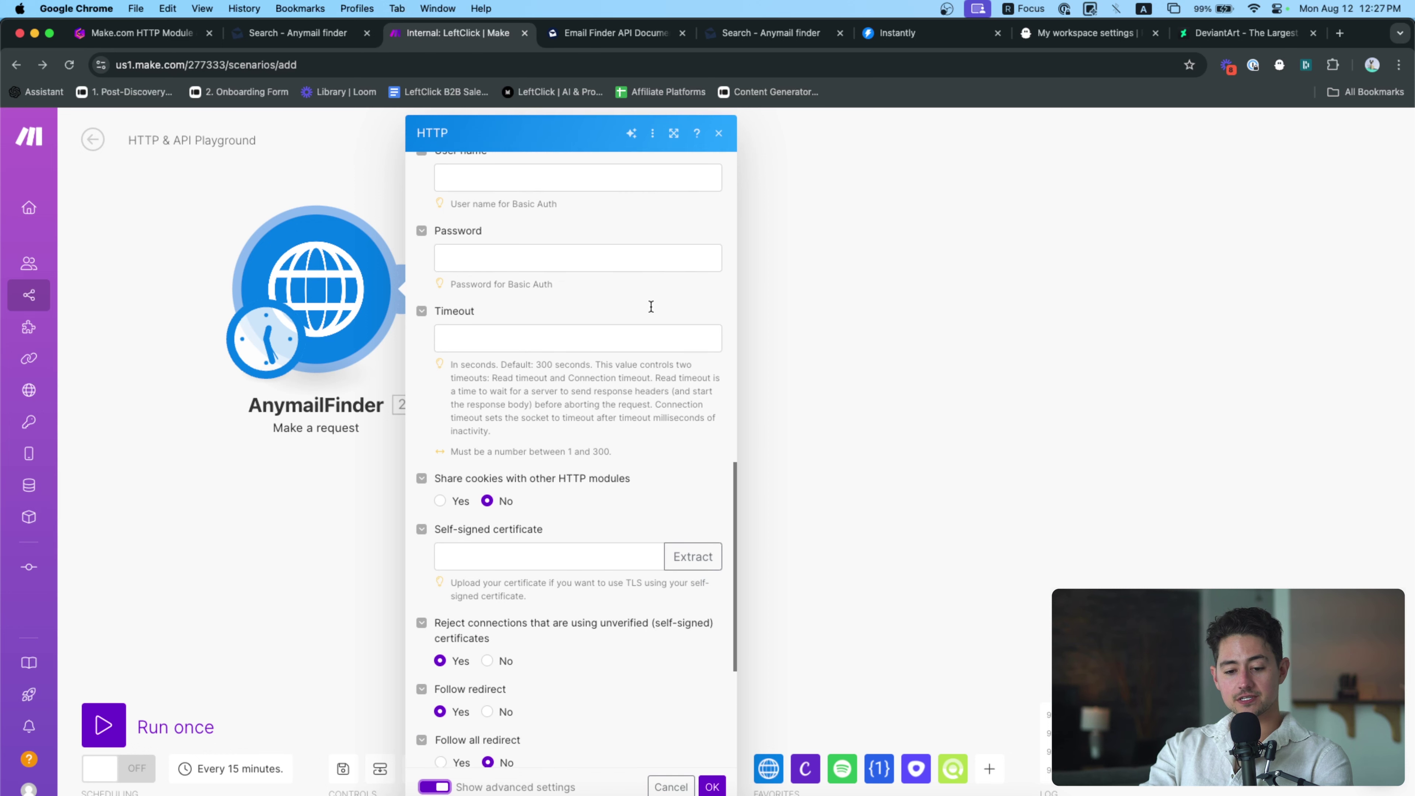
{"action": "scroll", "coordinate": [651, 307], "scroll_direction": "up", "scroll_amount": 1}
{"action": "left_click", "coordinate": [574, 232]}
{"action": "left_click", "coordinate": [559, 307]}
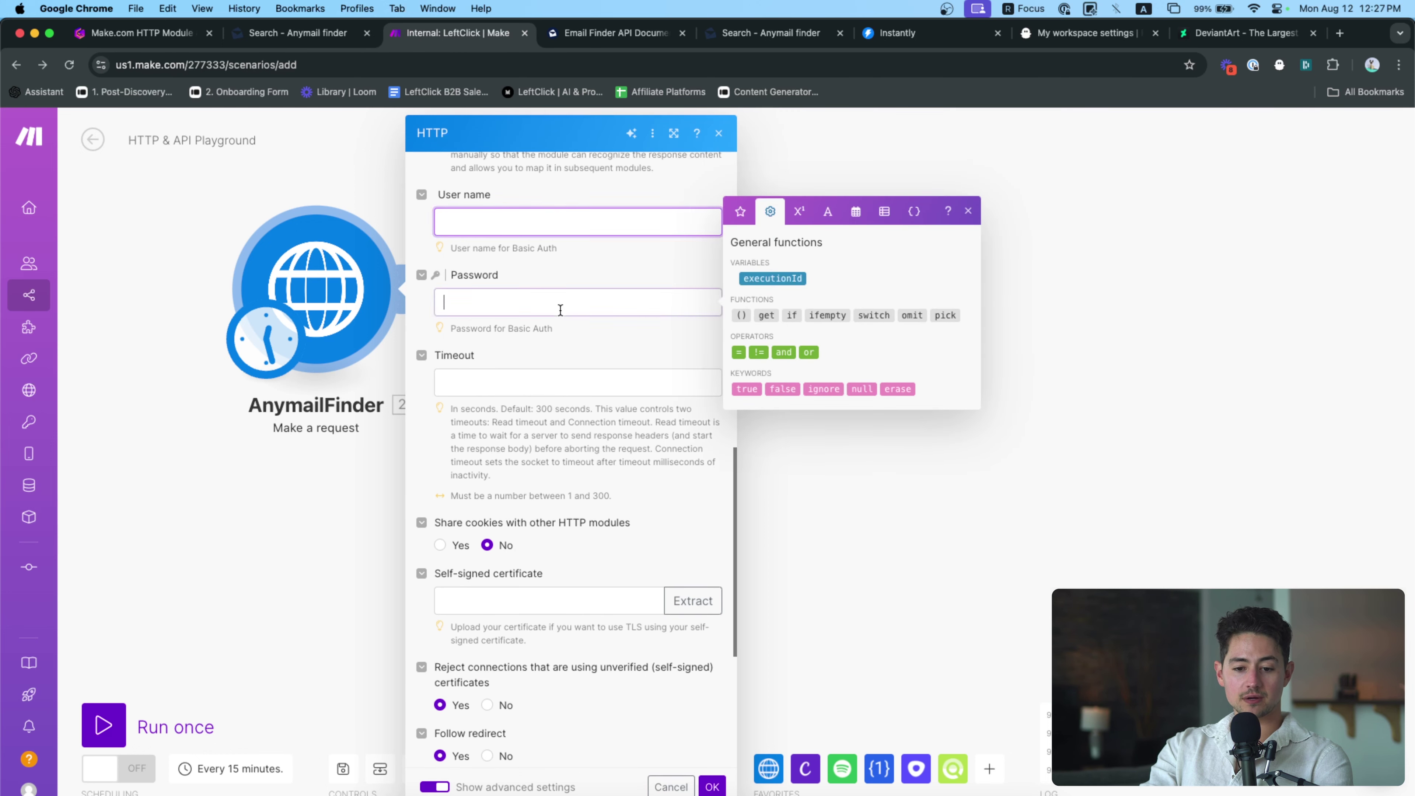
{"action": "left_click", "coordinate": [563, 375]}
{"action": "scroll", "coordinate": [563, 374], "scroll_direction": "down", "scroll_amount": 2}
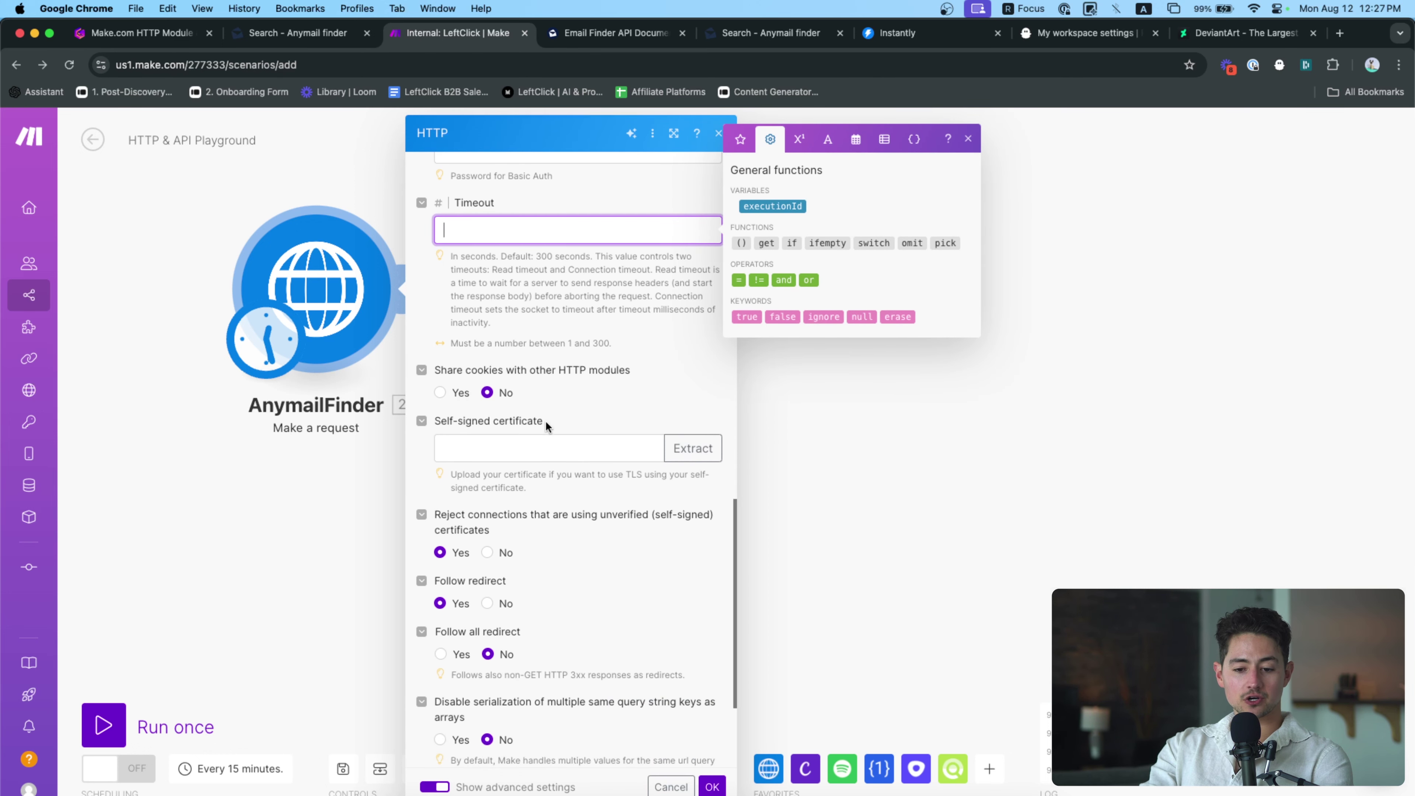
{"action": "scroll", "coordinate": [561, 463], "scroll_direction": "down", "scroll_amount": 1}
{"action": "scroll", "coordinate": [567, 475], "scroll_direction": "down", "scroll_amount": 3}
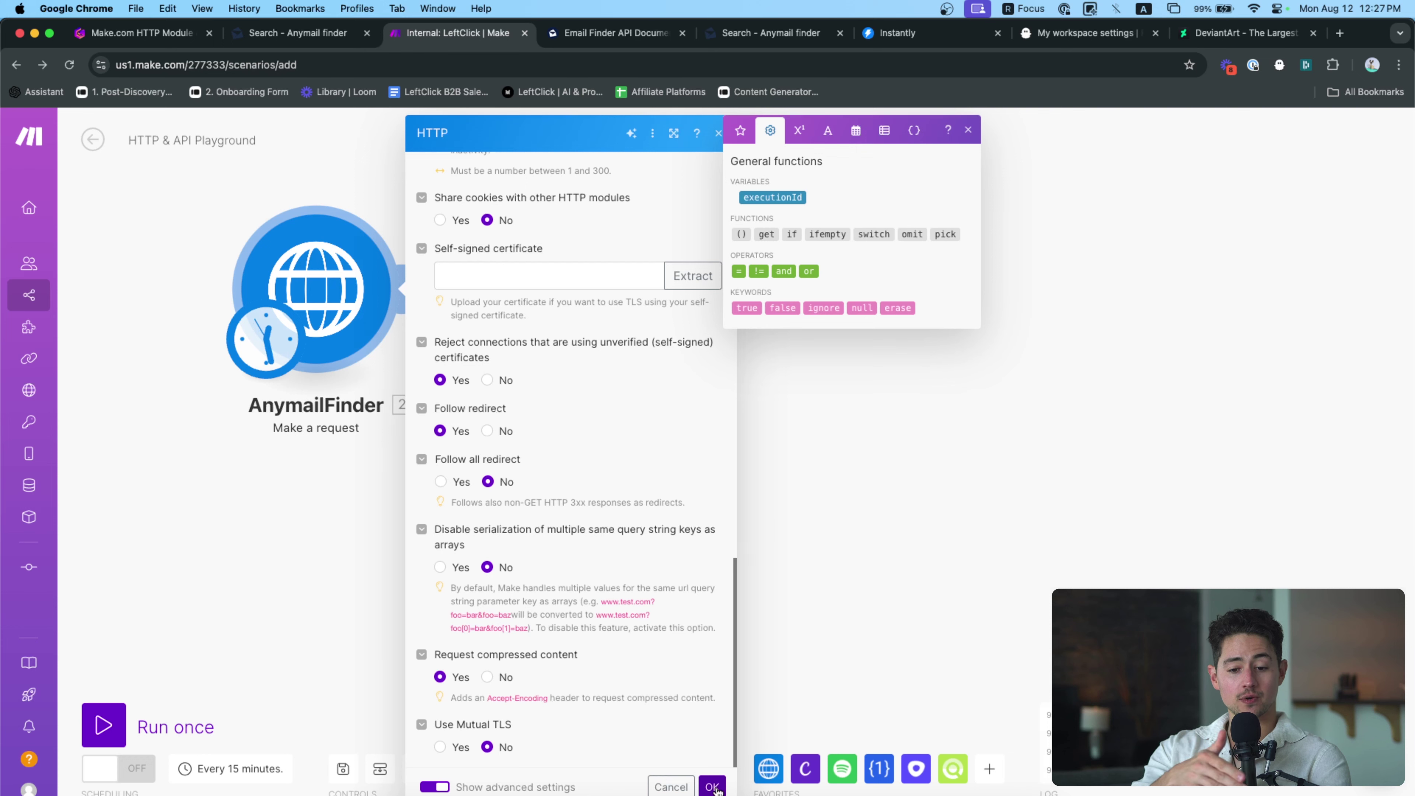
Save the HTTP module settings with OK
{"action": "scroll", "coordinate": [626, 502], "scroll_direction": "up", "scroll_amount": 10}
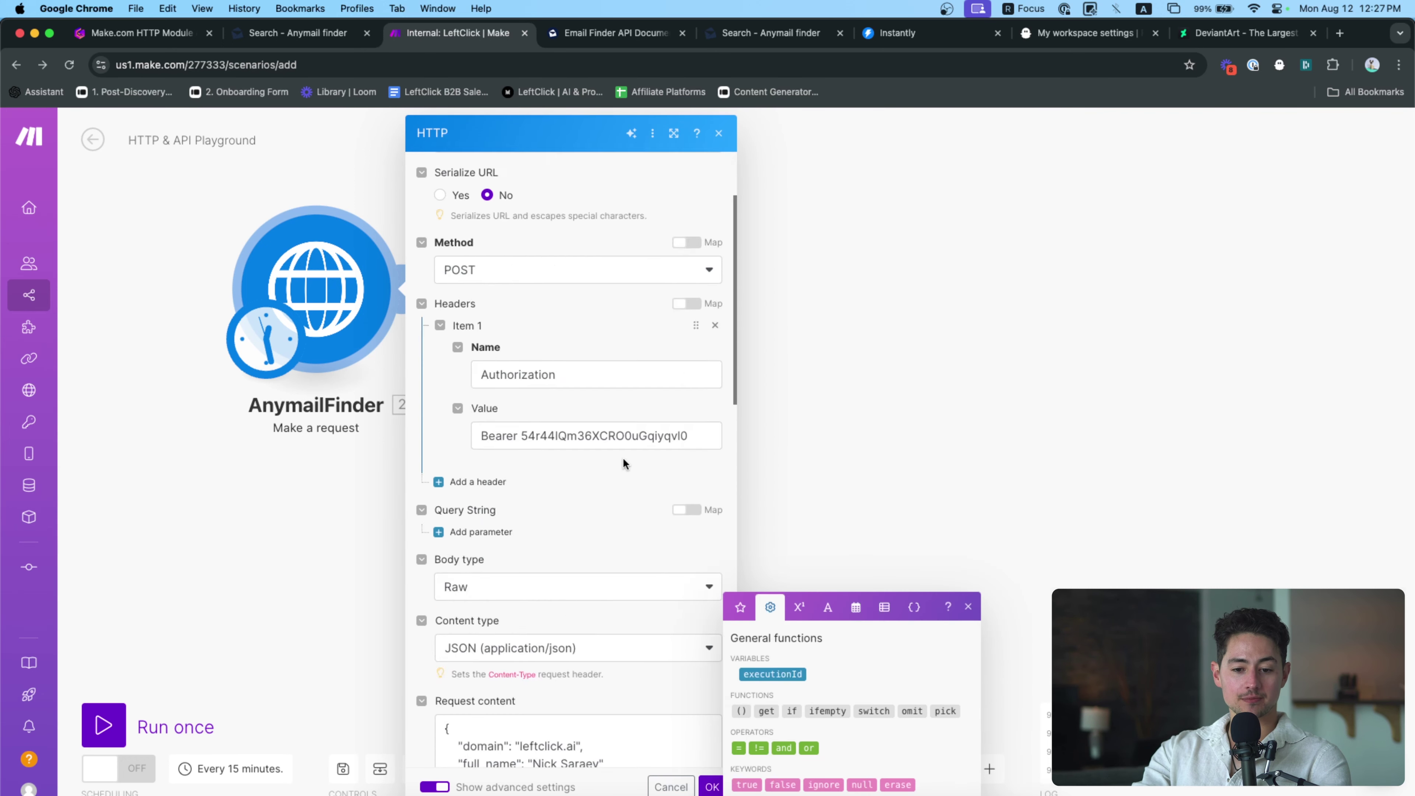
{"action": "scroll", "coordinate": [622, 463], "scroll_direction": "up", "scroll_amount": 3}
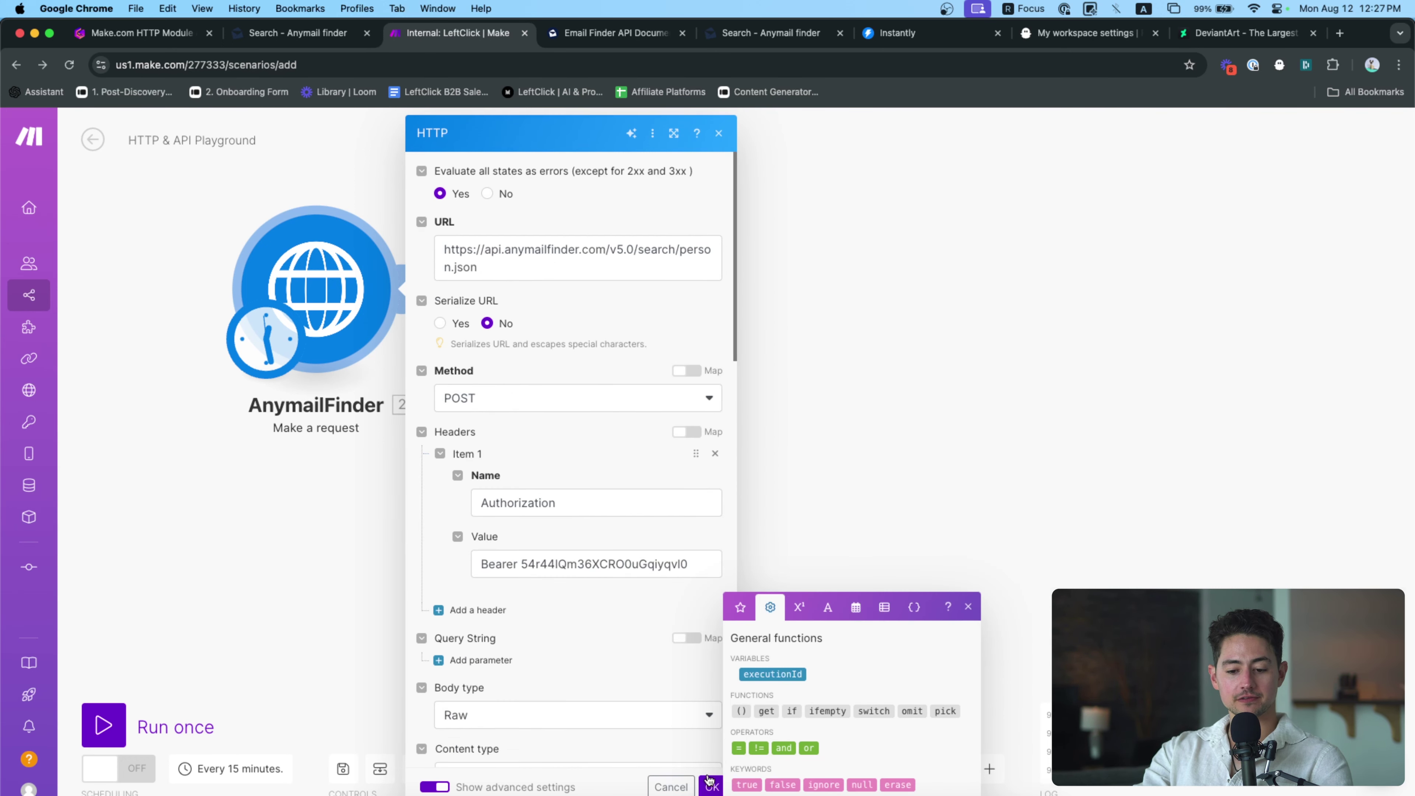
{"action": "left_click", "coordinate": [709, 780]}
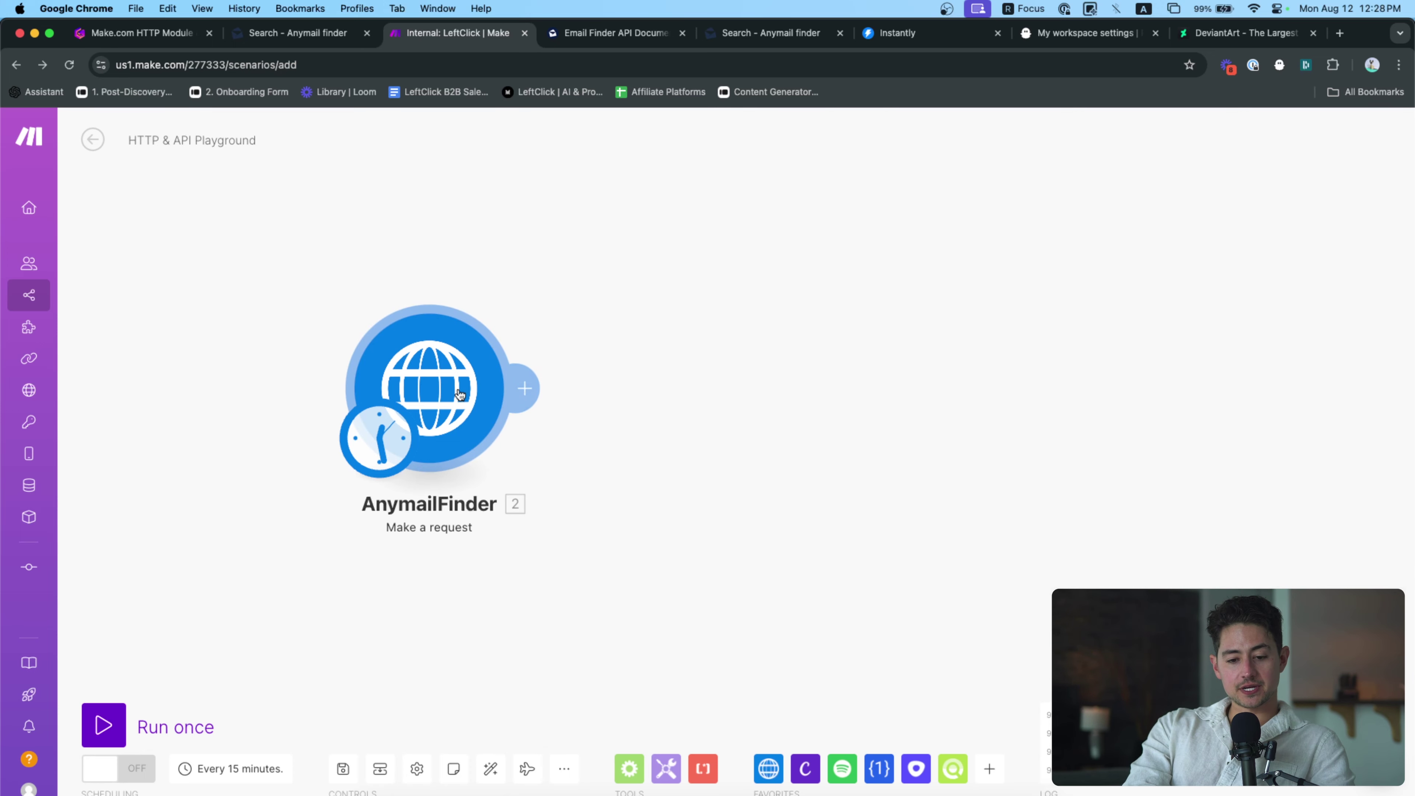
Run only the AnymailFinder module from its context menu
{"action": "right_click", "coordinate": [461, 377]}
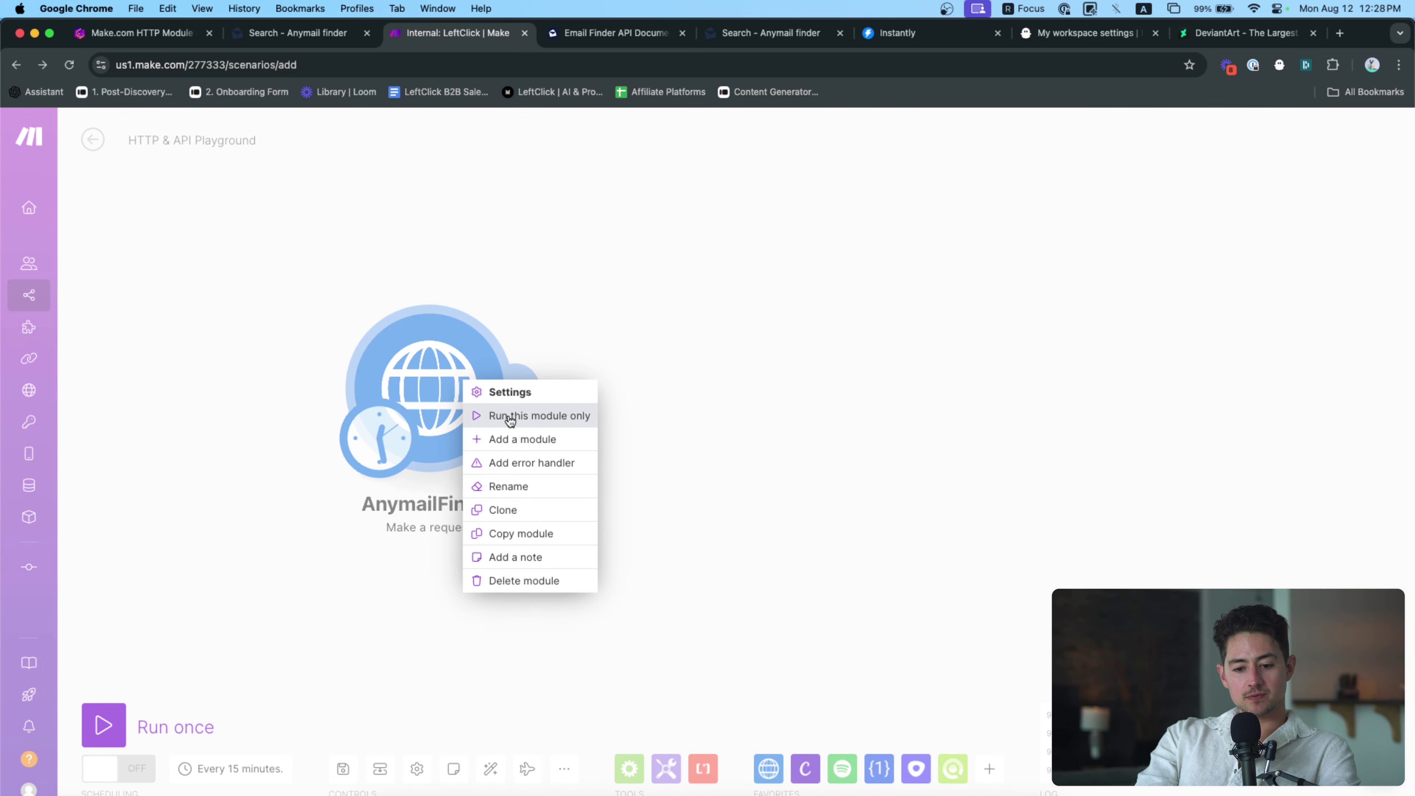
{"action": "left_click", "coordinate": [221, 638]}
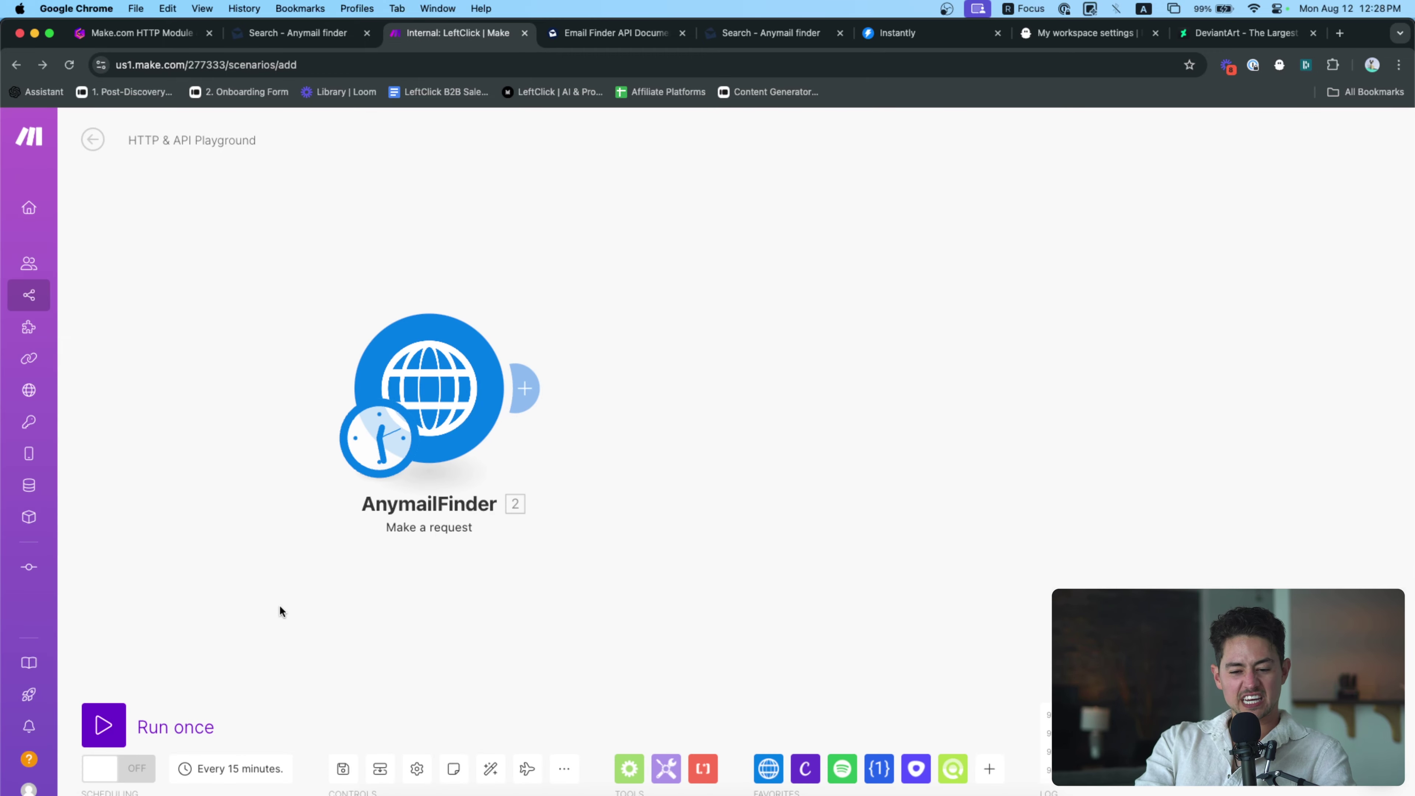
{"action": "right_click", "coordinate": [432, 365]}
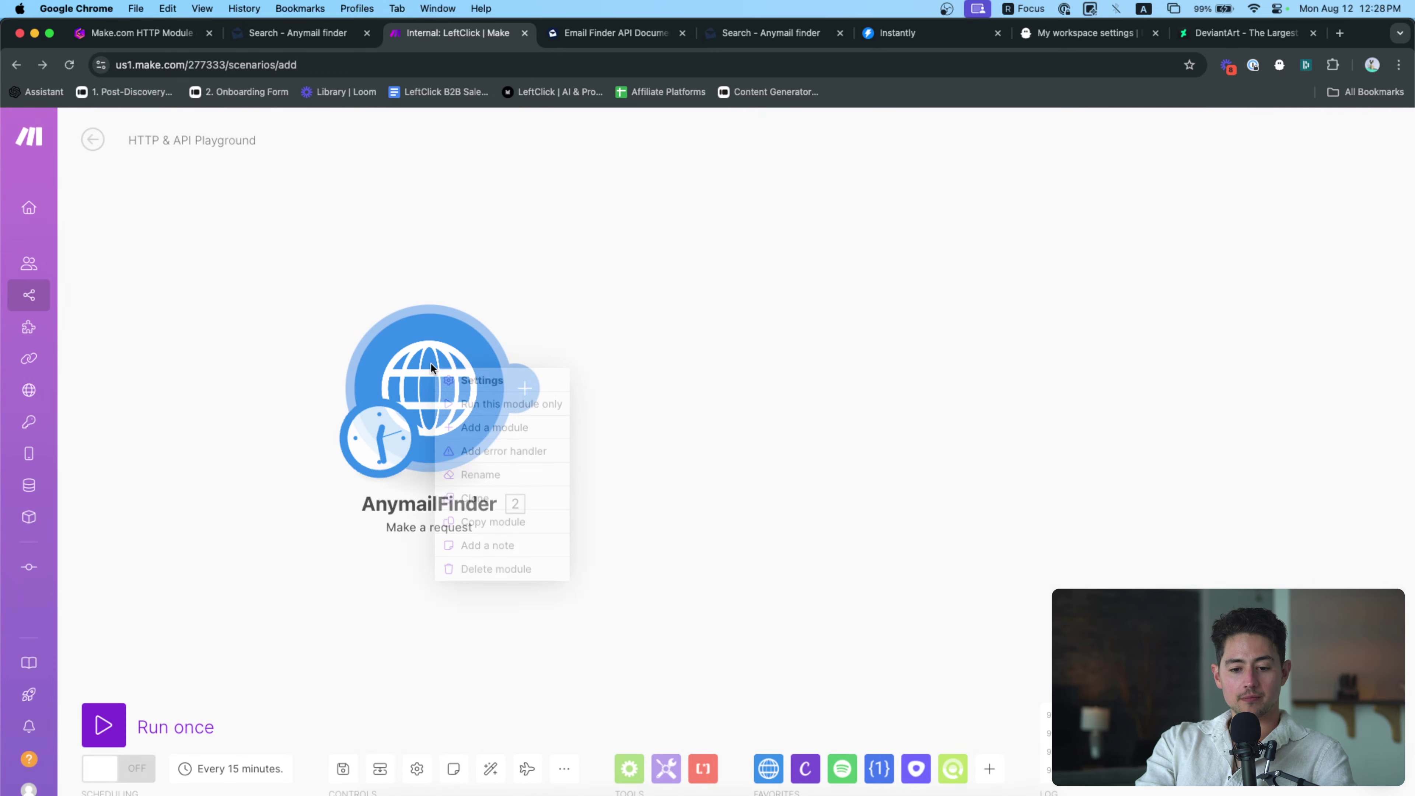
{"action": "left_click", "coordinate": [478, 405]}
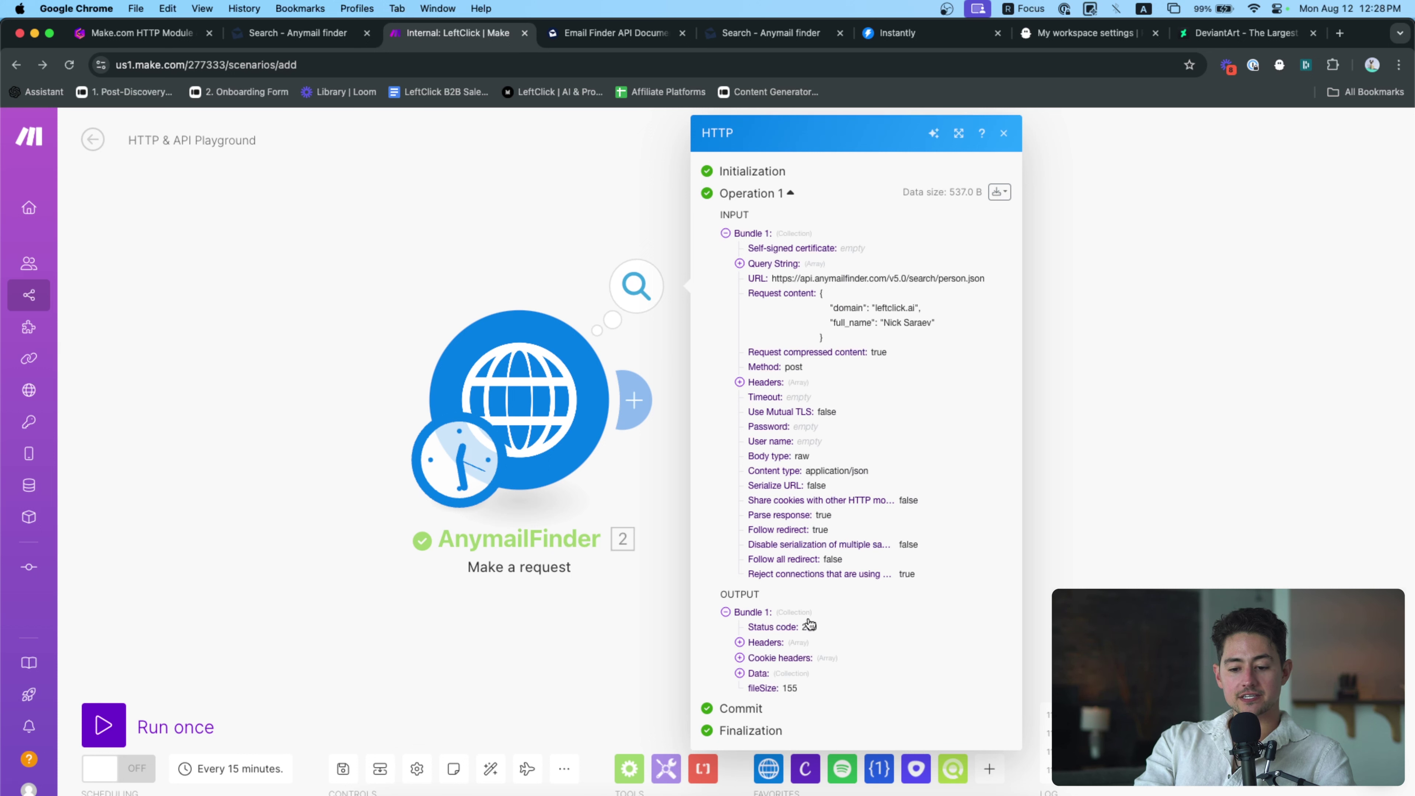
{"action": "scroll", "coordinate": [912, 705], "scroll_direction": "up", "scroll_amount": 5}
{"action": "scroll", "coordinate": [912, 705], "scroll_direction": "up", "scroll_amount": 2}
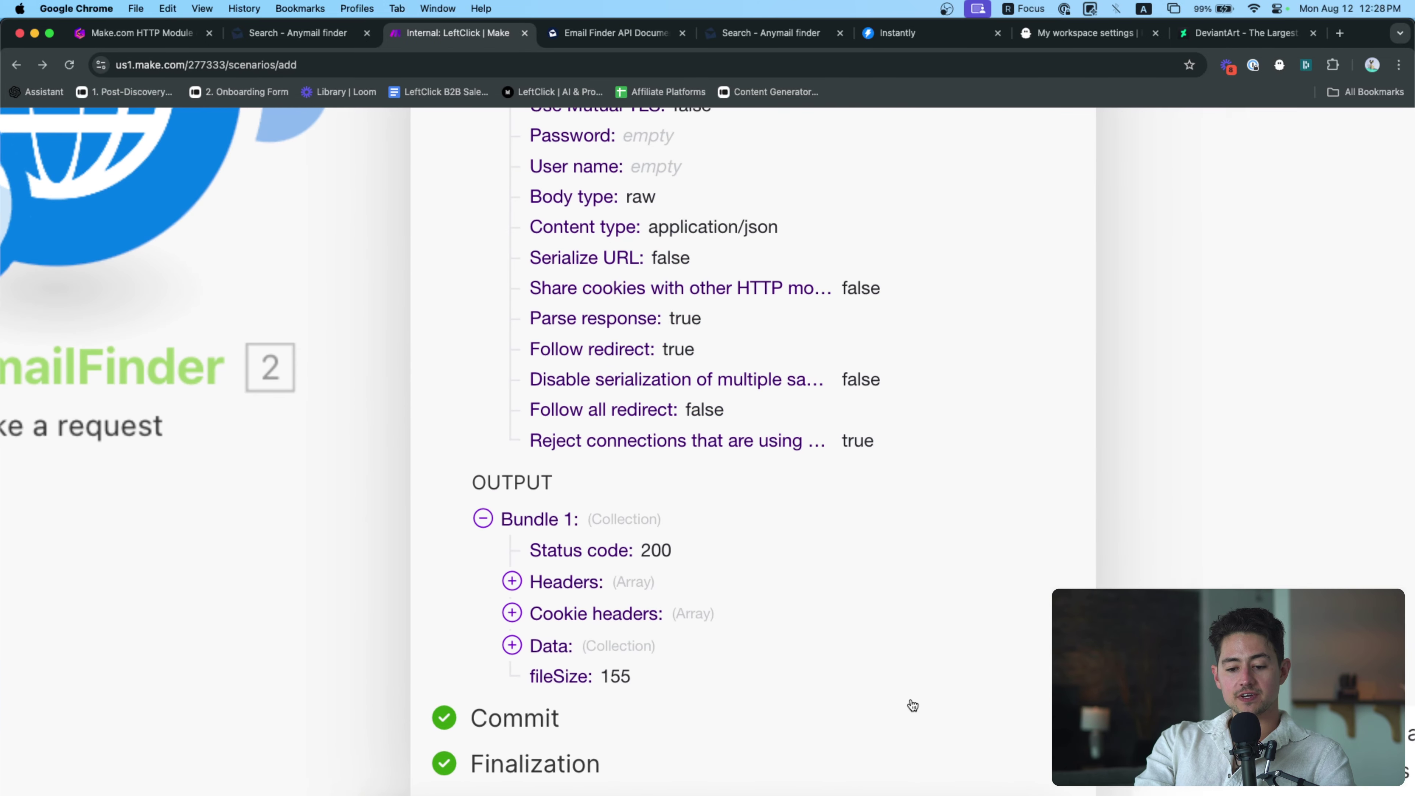
{"action": "scroll", "coordinate": [910, 705], "scroll_direction": "right", "scroll_amount": 6}
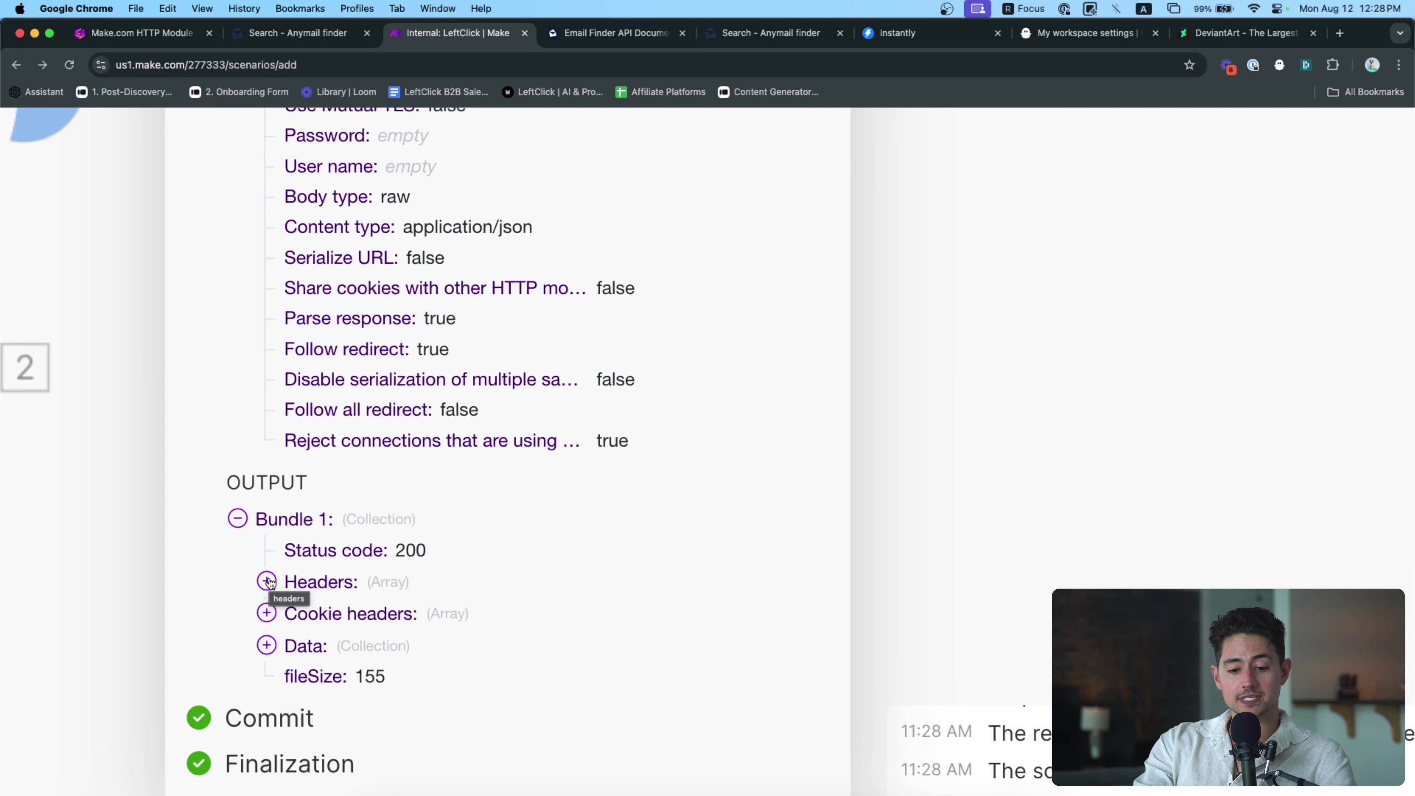
Expand the response headers to inspect date, content-type, content-length, etag and x-powered-by
{"action": "left_click", "coordinate": [273, 587]}
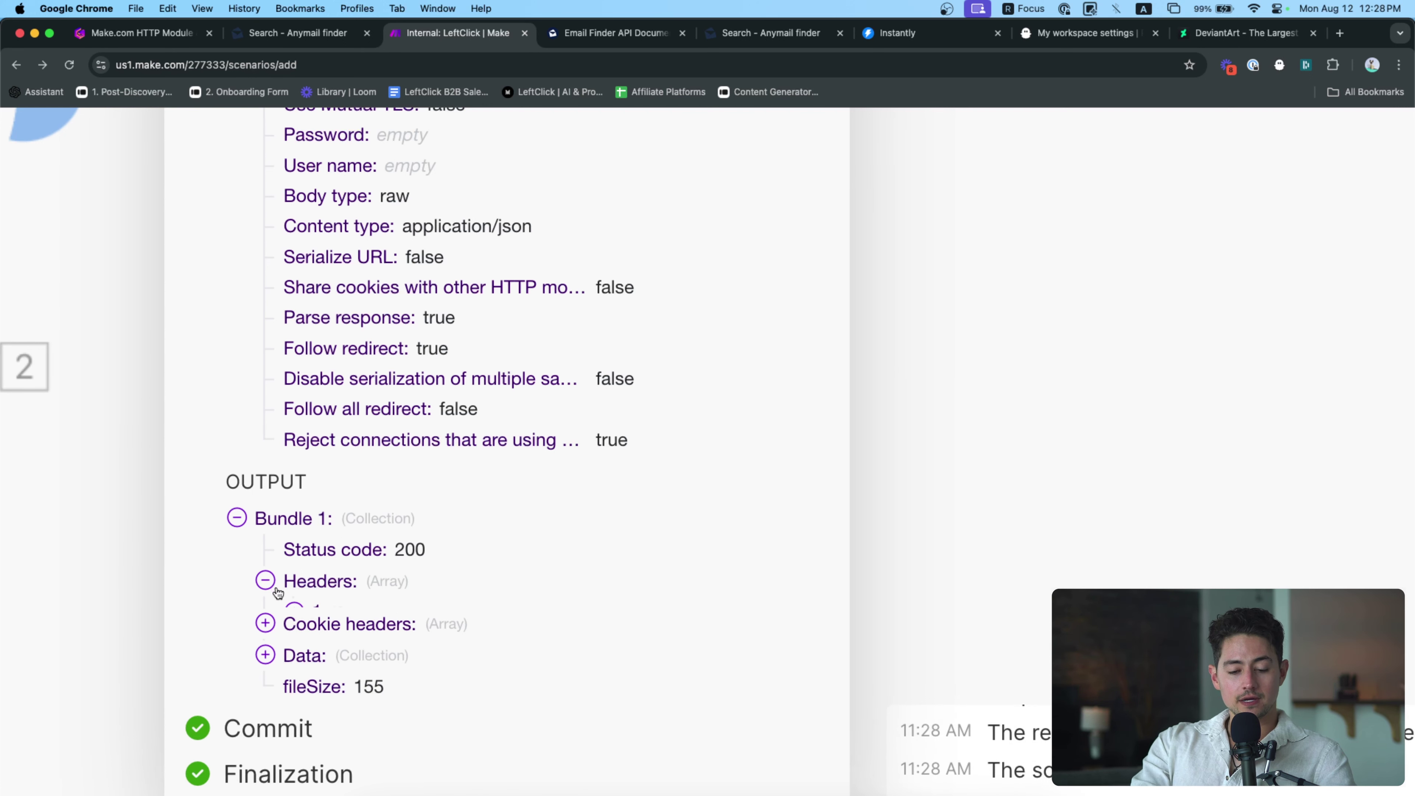
{"action": "scroll", "coordinate": [422, 572], "scroll_direction": "down", "scroll_amount": 3}
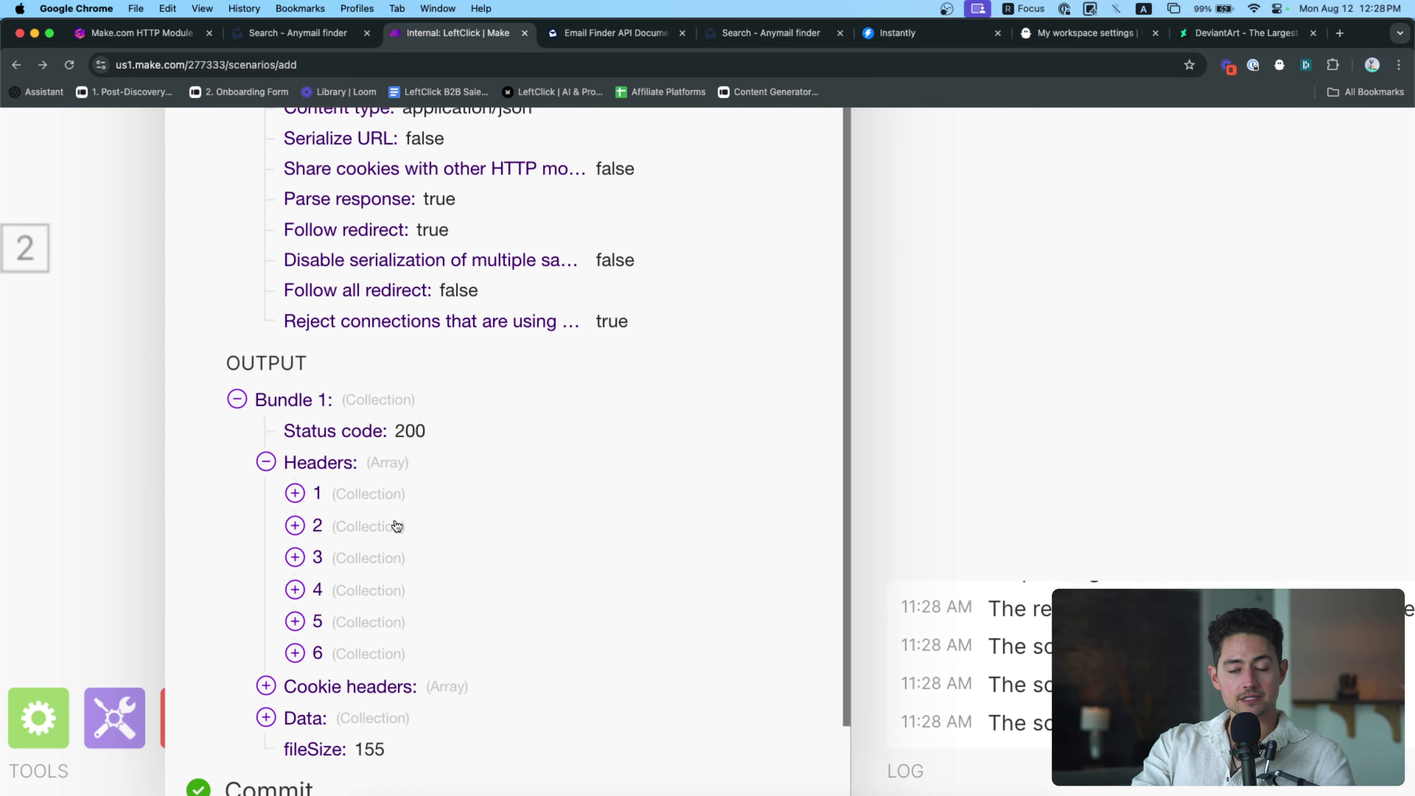
{"action": "left_click", "coordinate": [315, 501]}
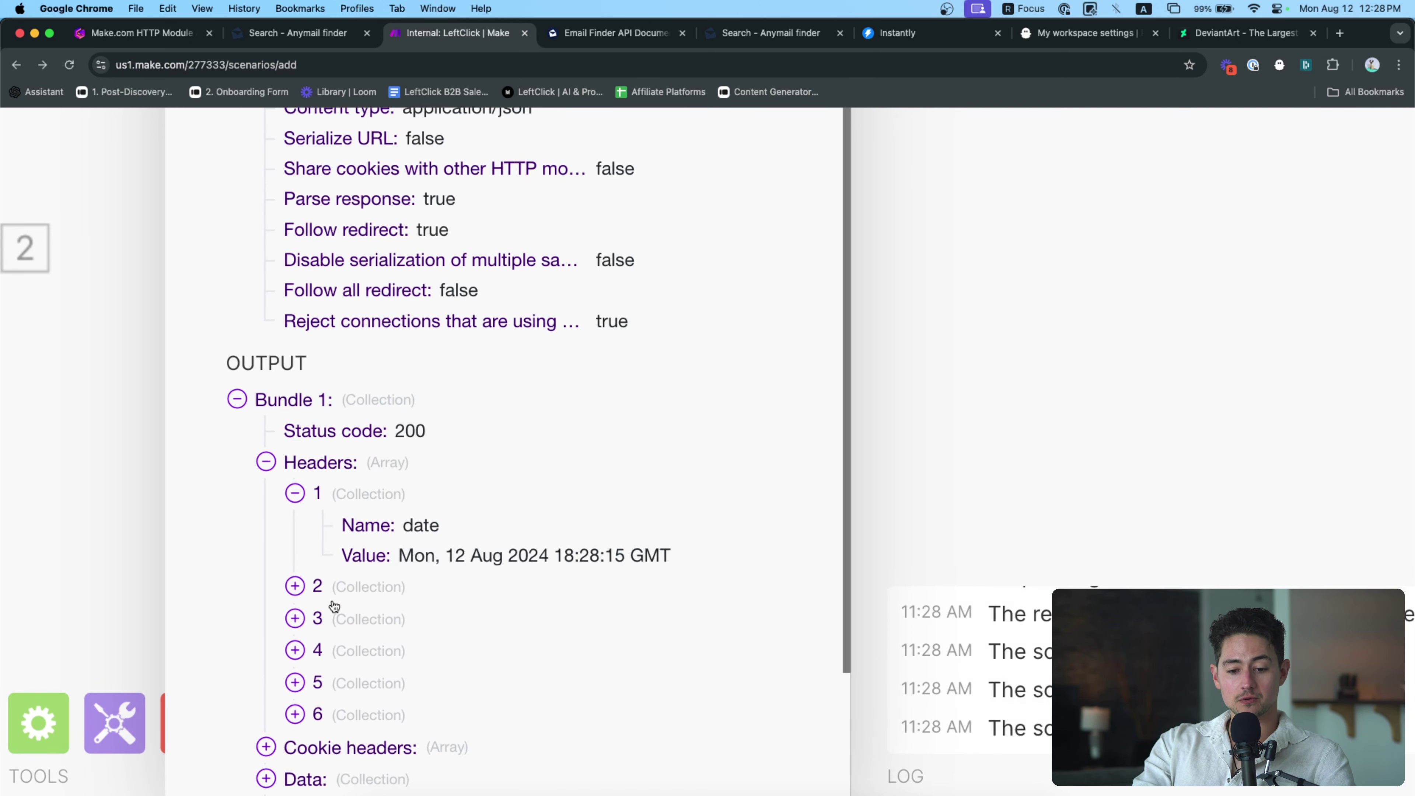
{"action": "left_click", "coordinate": [316, 586]}
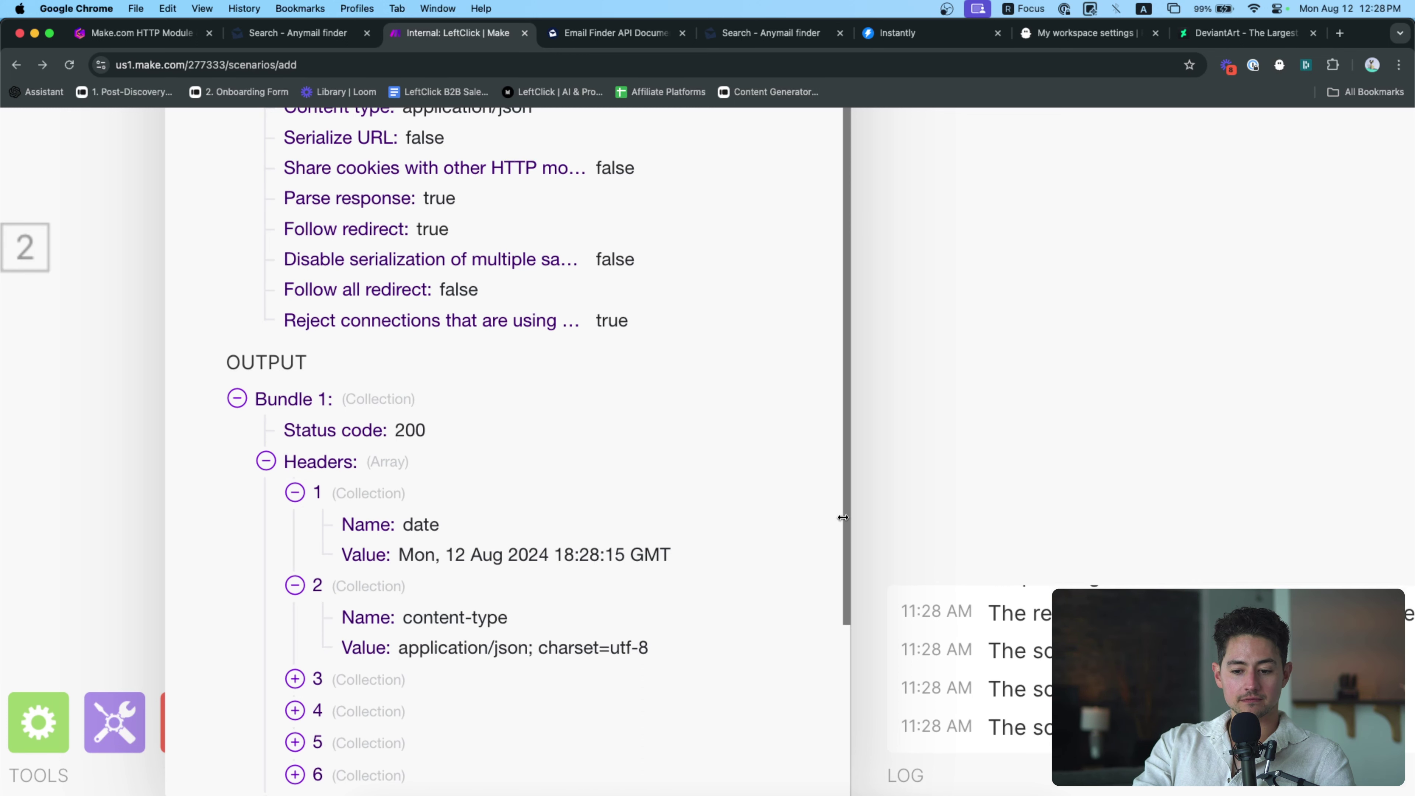
{"action": "left_click", "coordinate": [315, 678]}
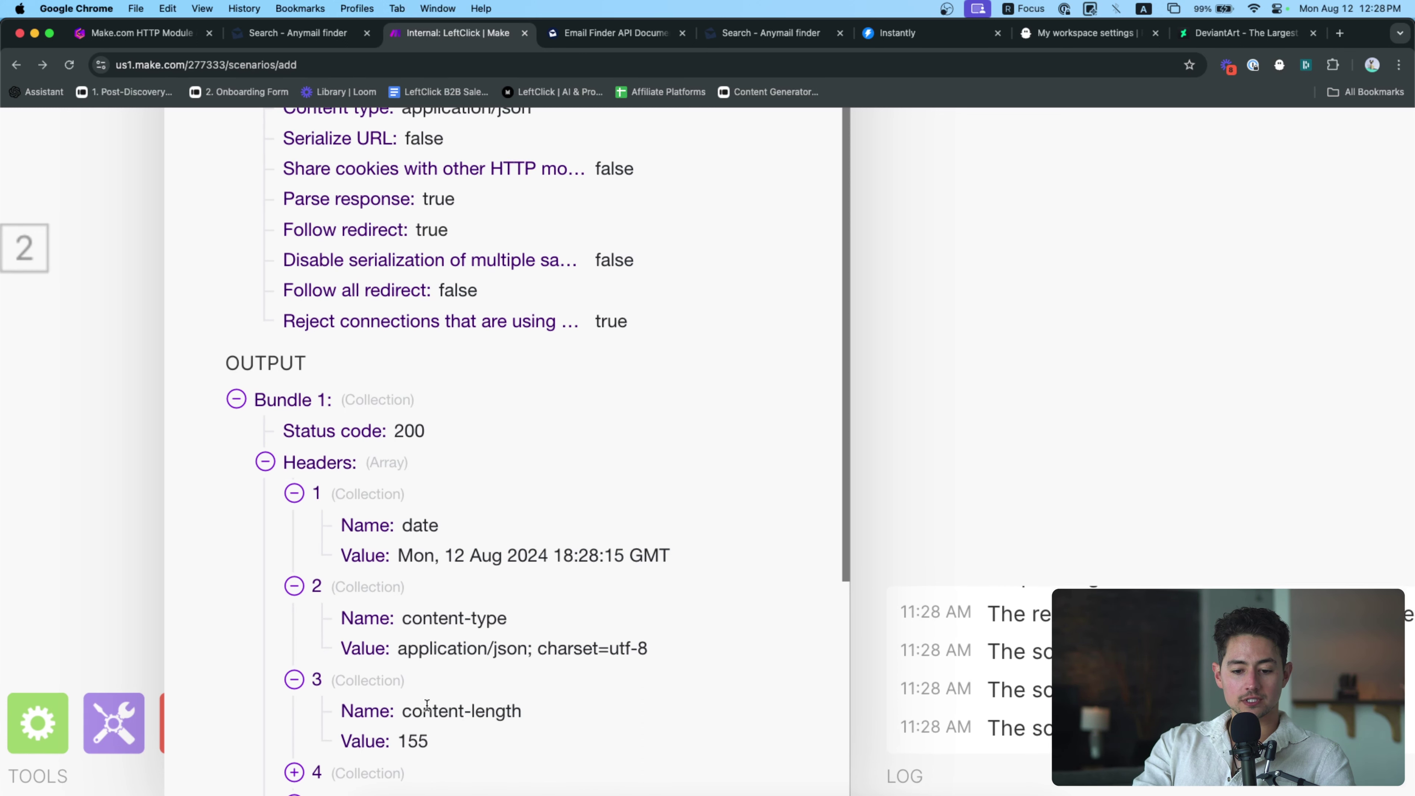
{"action": "key", "text": "super+0"}
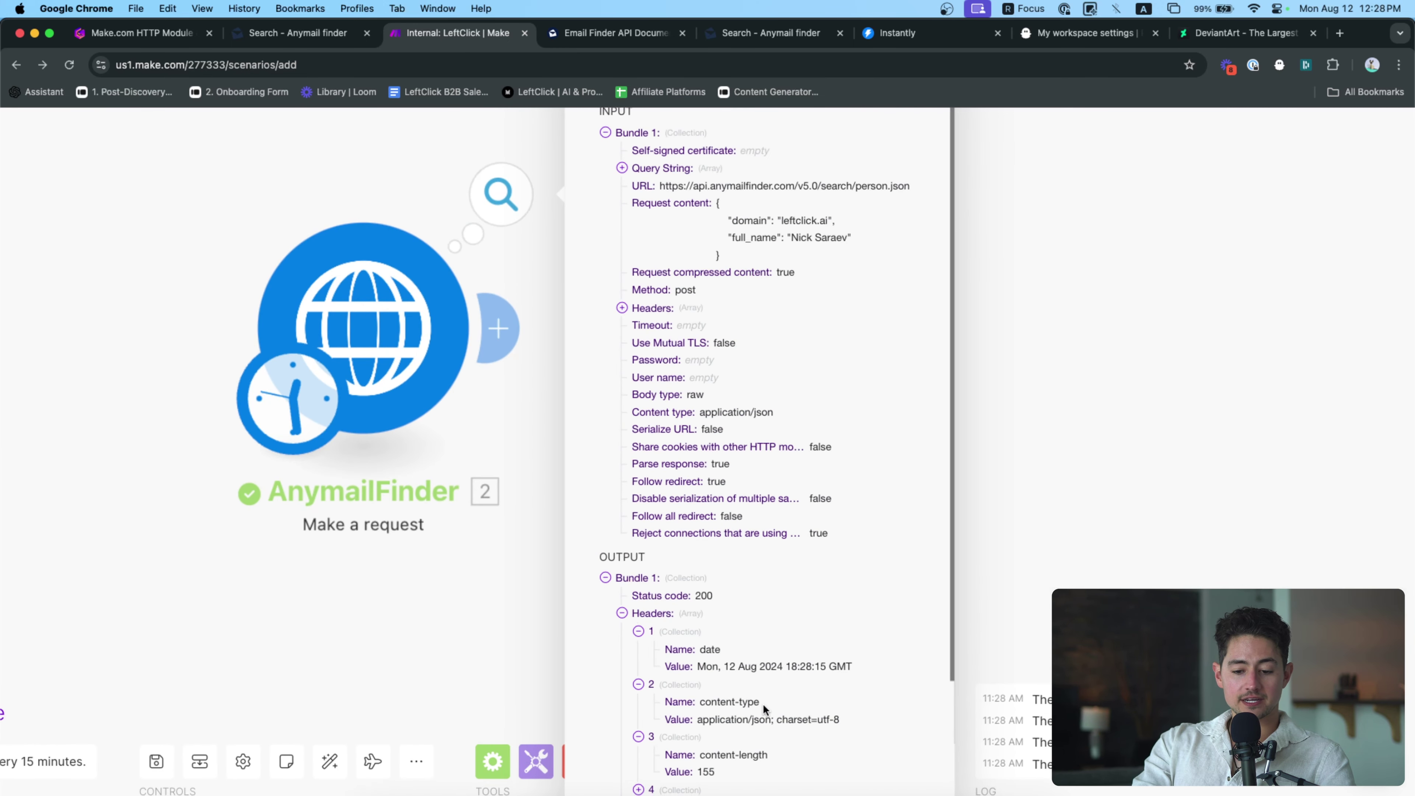
{"action": "scroll", "coordinate": [846, 683], "scroll_direction": "down", "scroll_amount": 3}
{"action": "left_click", "coordinate": [662, 676]}
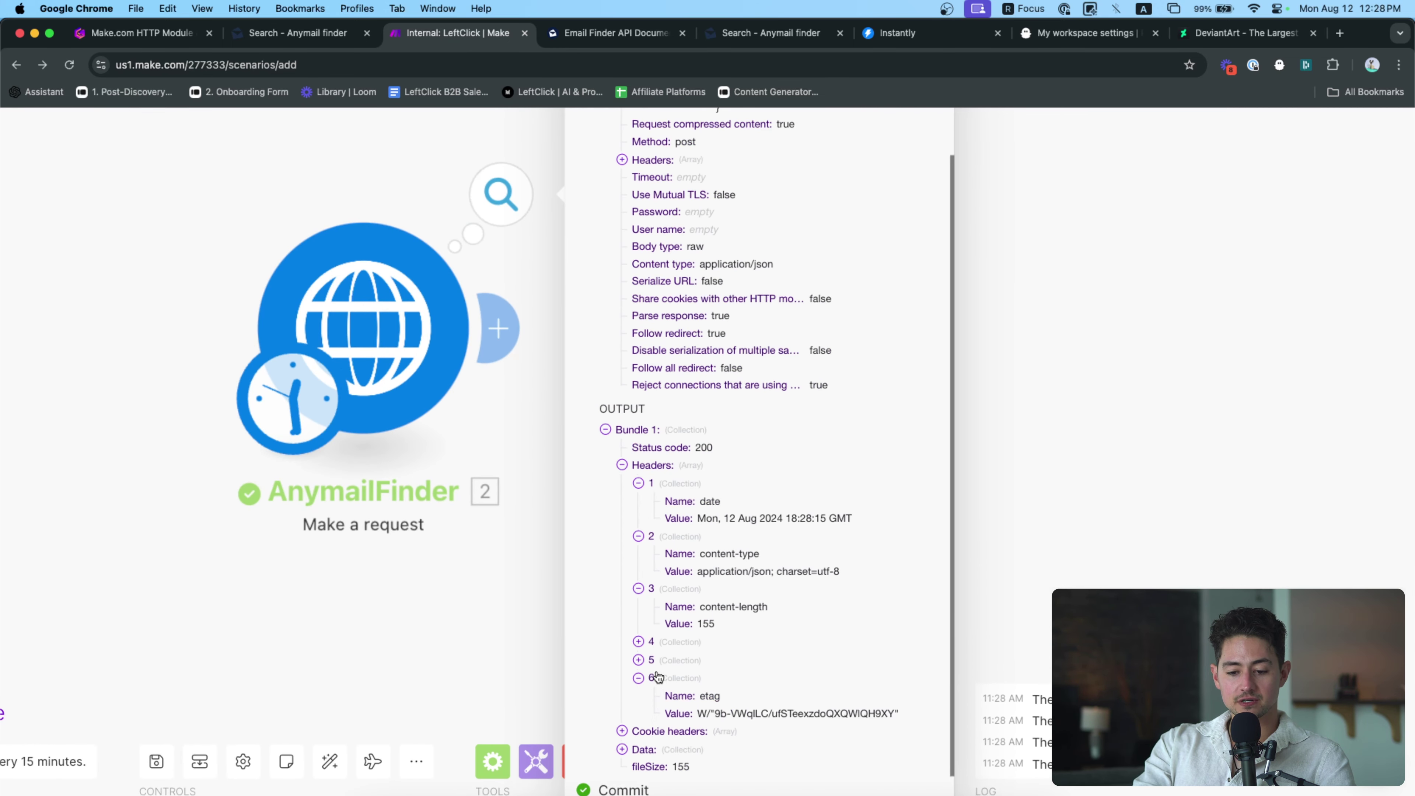
{"action": "left_click", "coordinate": [656, 676]}
{"action": "left_click", "coordinate": [653, 663]}
{"action": "left_click", "coordinate": [653, 663]}
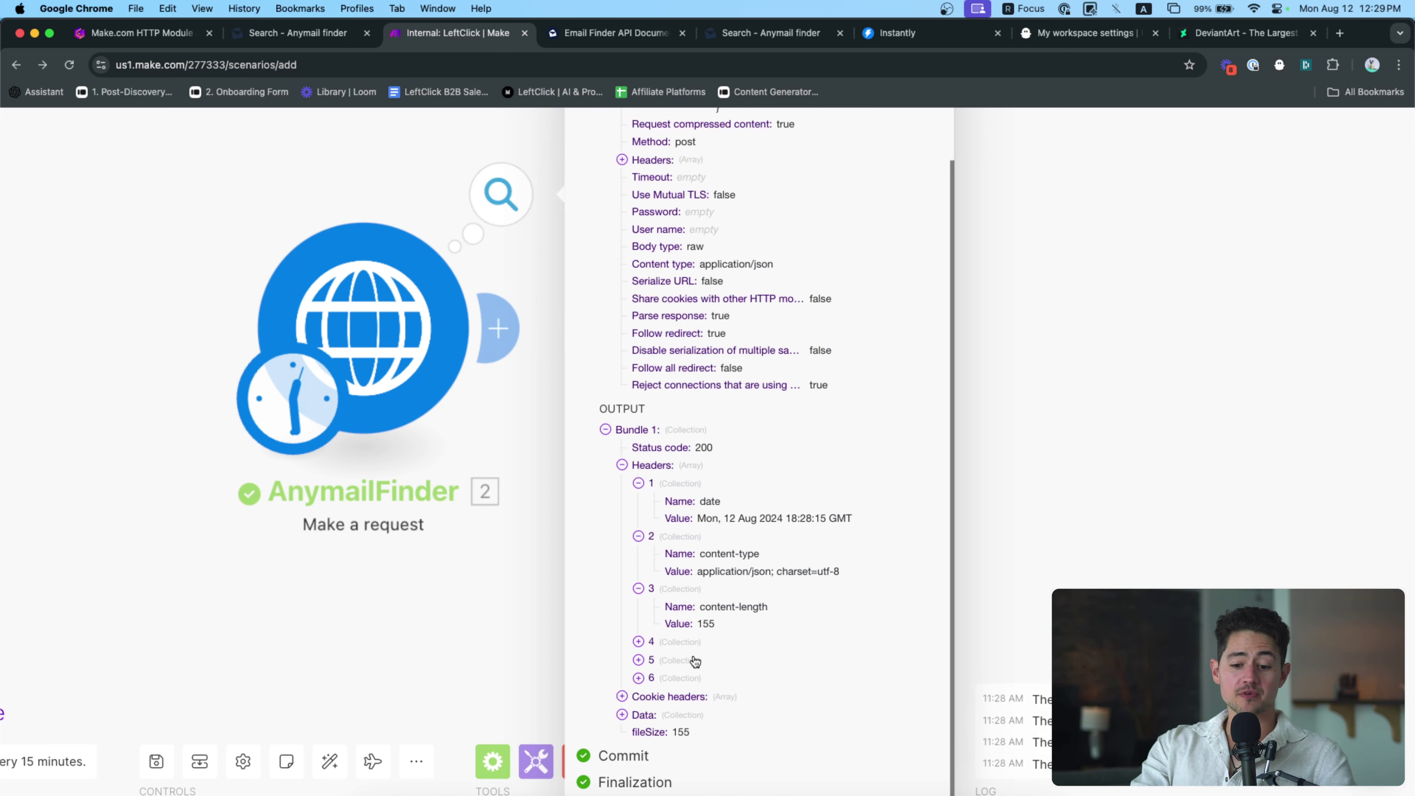
{"action": "left_click", "coordinate": [639, 662]}
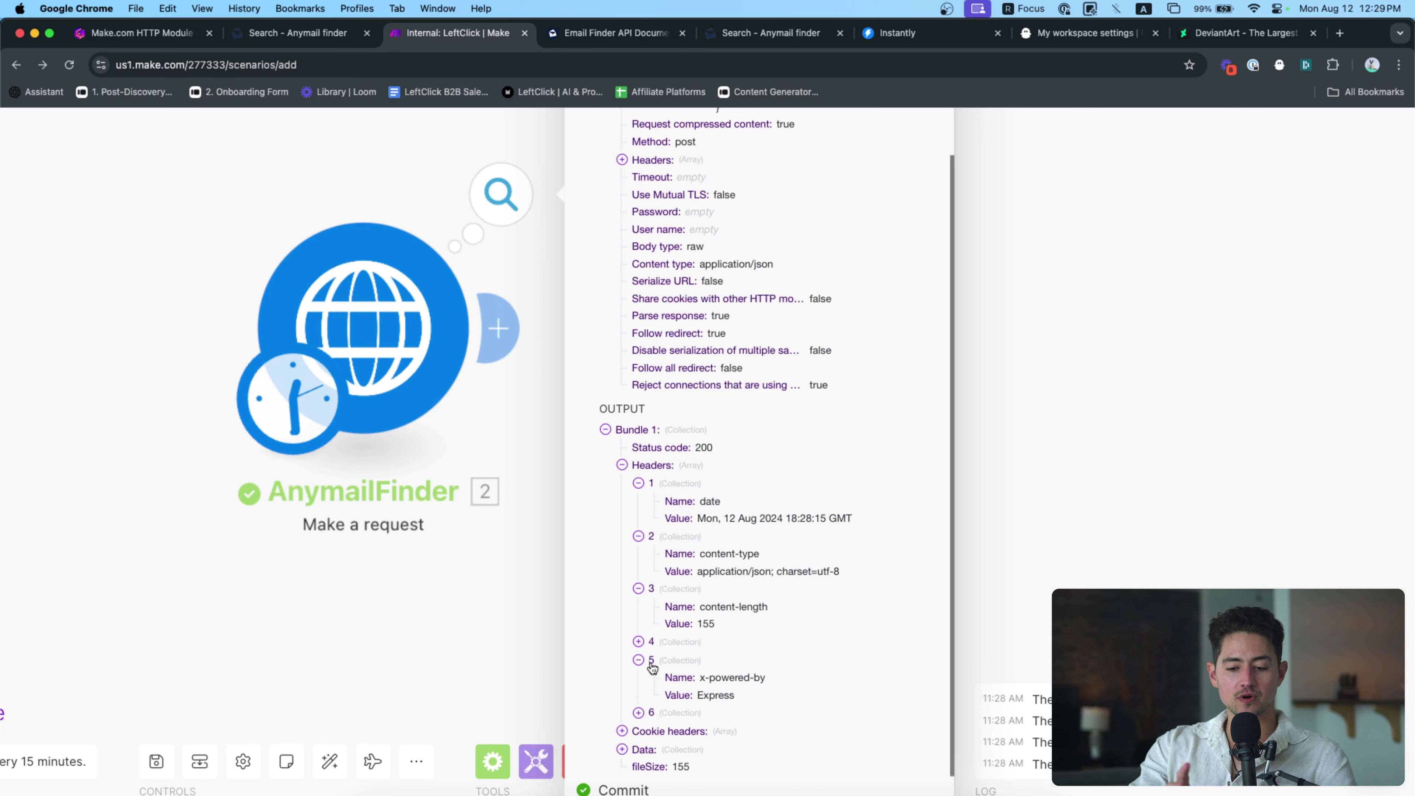
{"action": "left_click", "coordinate": [651, 666]}
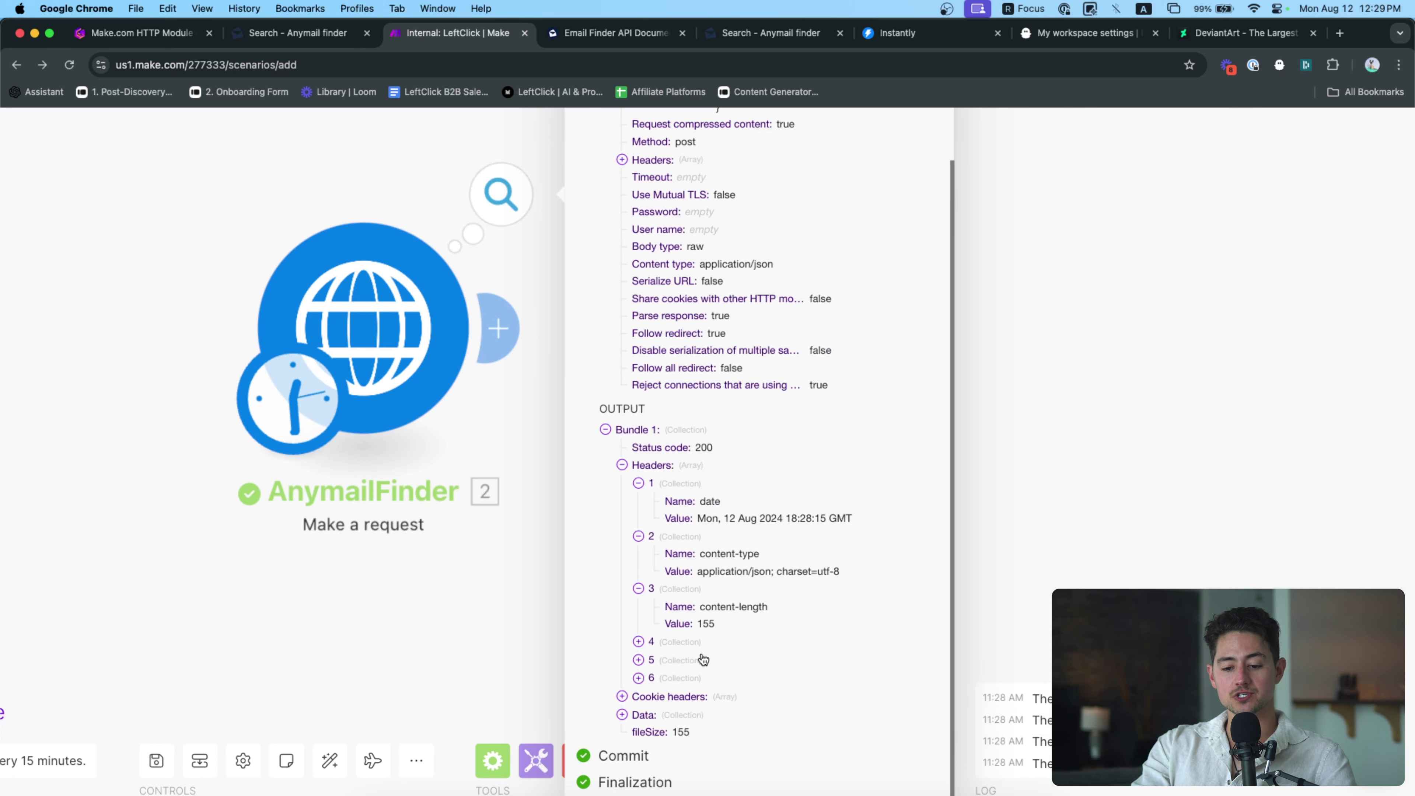
Collapse the individual headers, the Headers list and Cookie headers, then expand the response Data
{"action": "left_click", "coordinate": [638, 589]}
{"action": "left_click", "coordinate": [636, 587]}
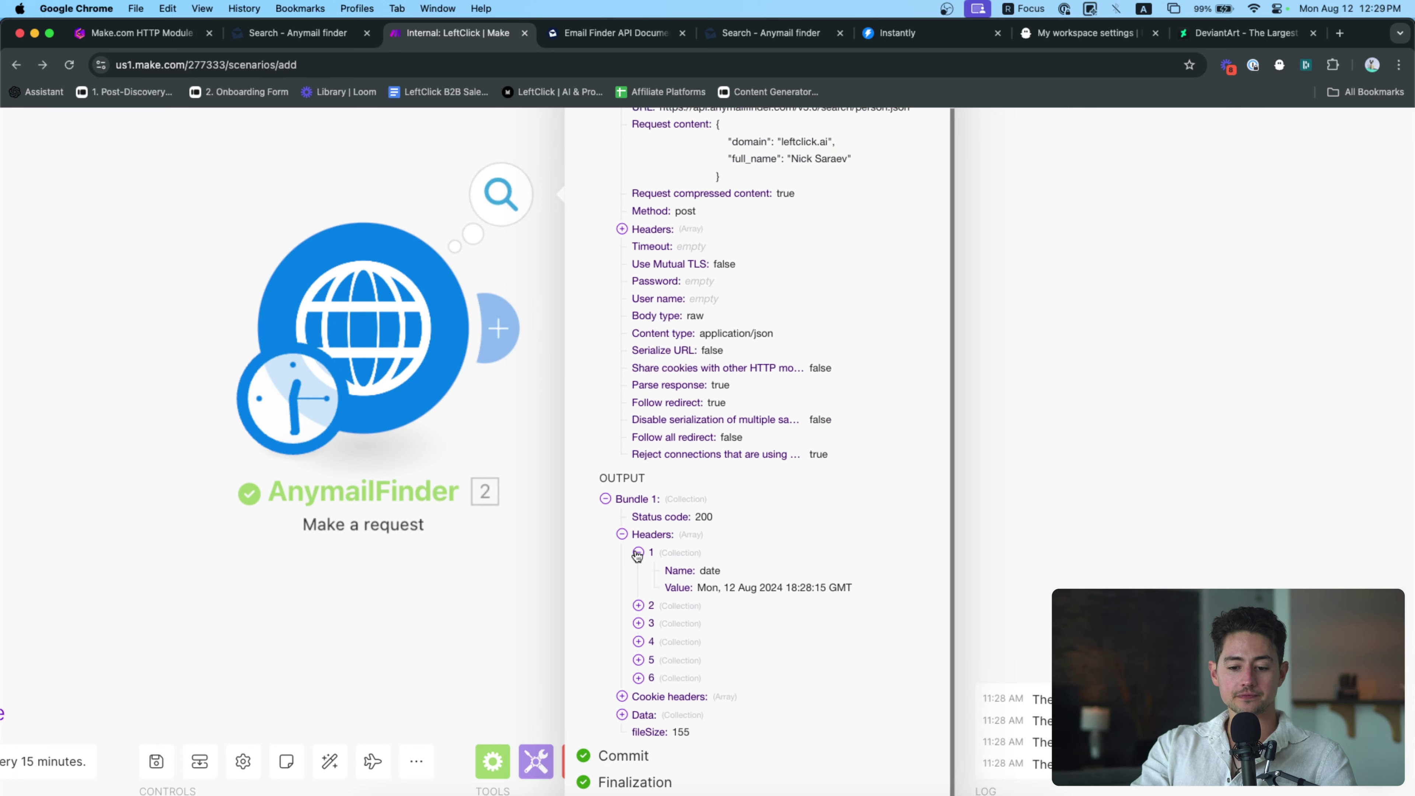
{"action": "left_click", "coordinate": [638, 555]}
{"action": "left_click", "coordinate": [620, 568]}
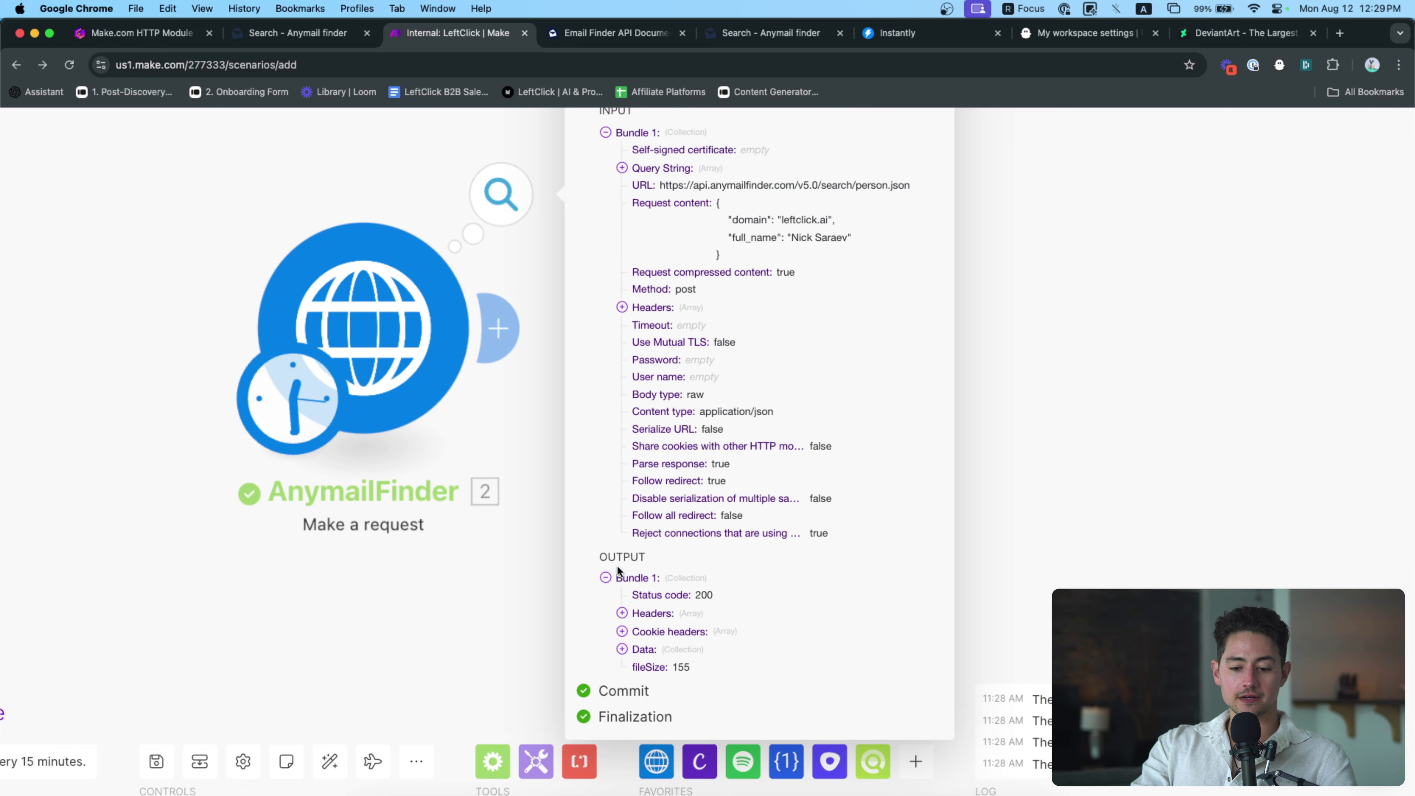
{"action": "left_click", "coordinate": [621, 632]}
{"action": "left_click", "coordinate": [623, 634]}
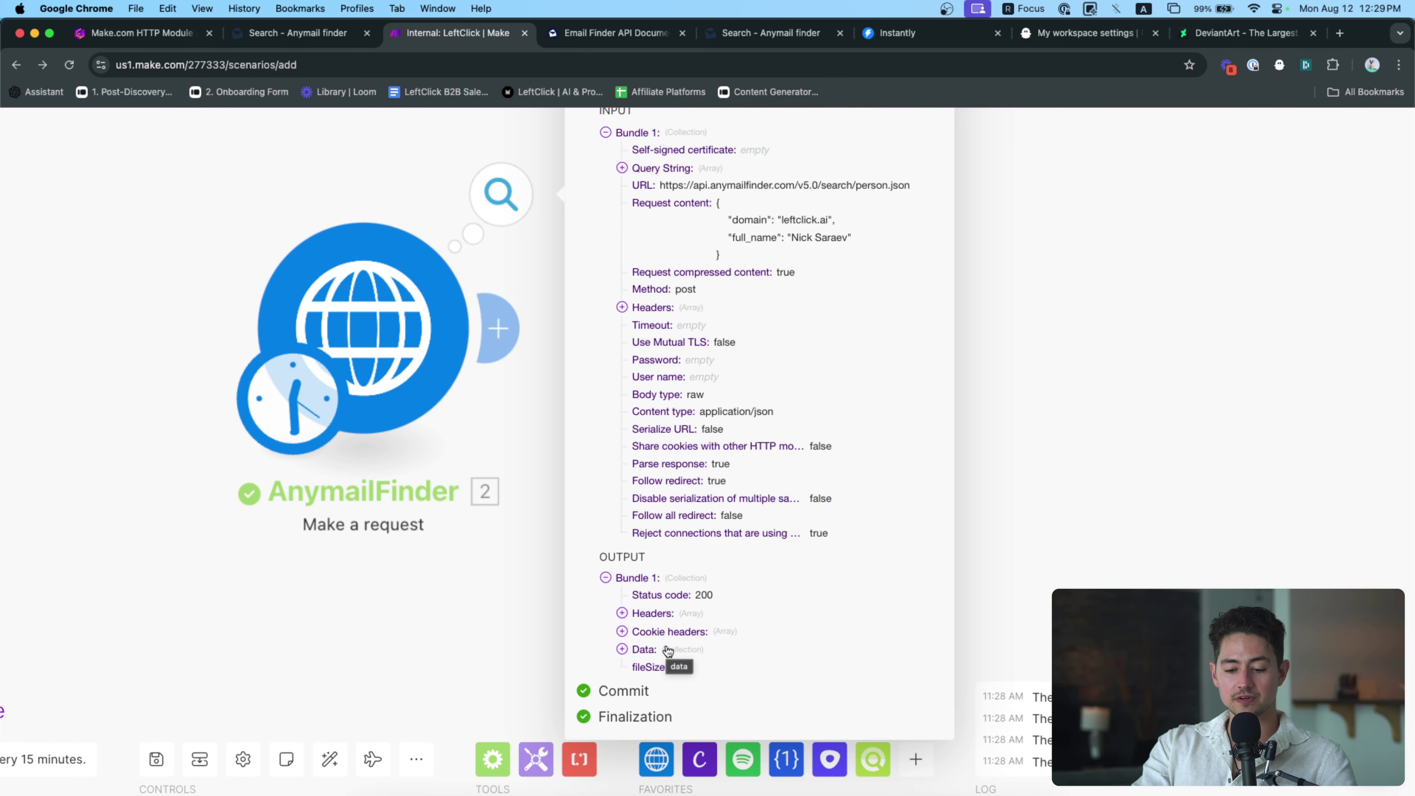
{"action": "left_click", "coordinate": [622, 651]}
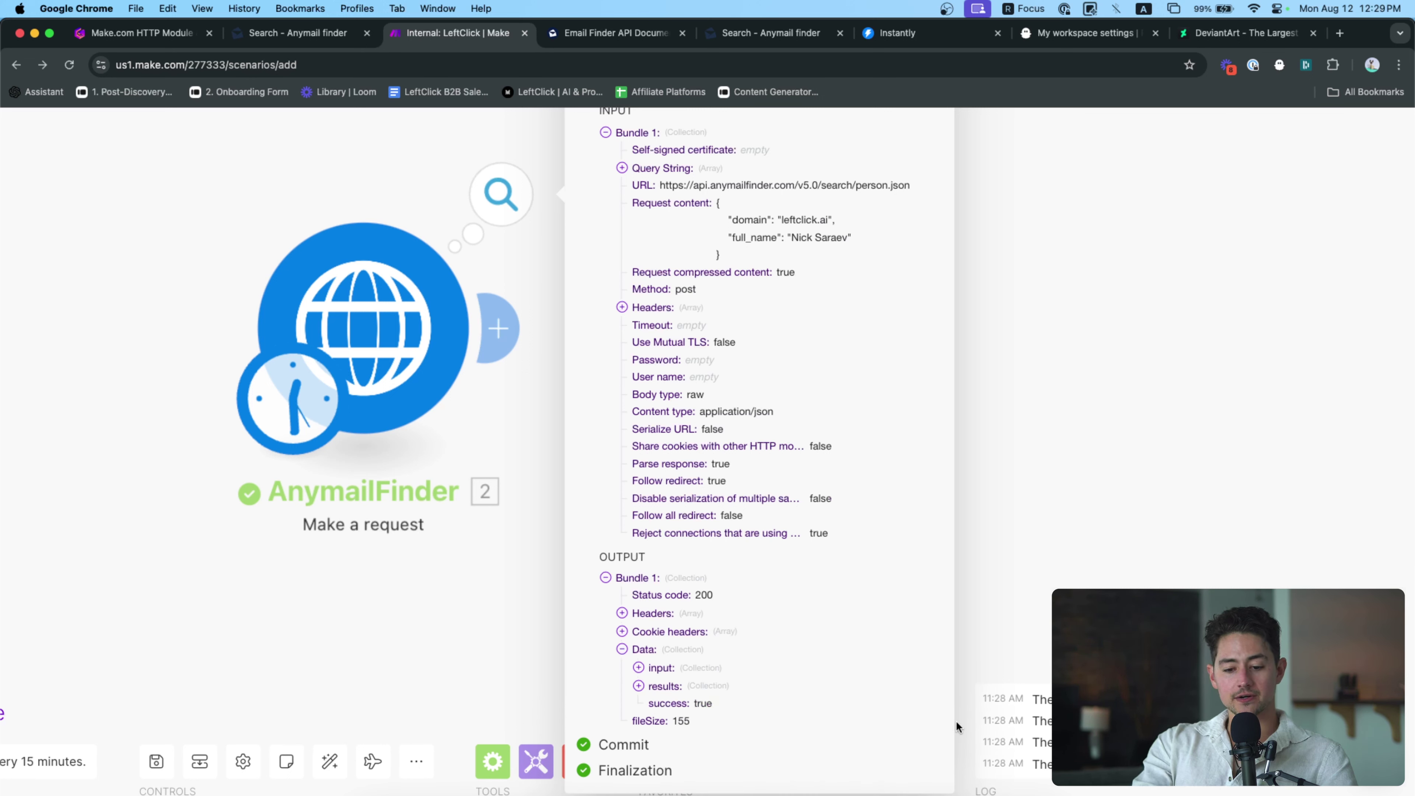
Expand the response's Data > input and Data > results to show the submitted domain and lookup results
{"action": "scroll", "coordinate": [955, 716], "scroll_direction": "up", "scroll_amount": 5}
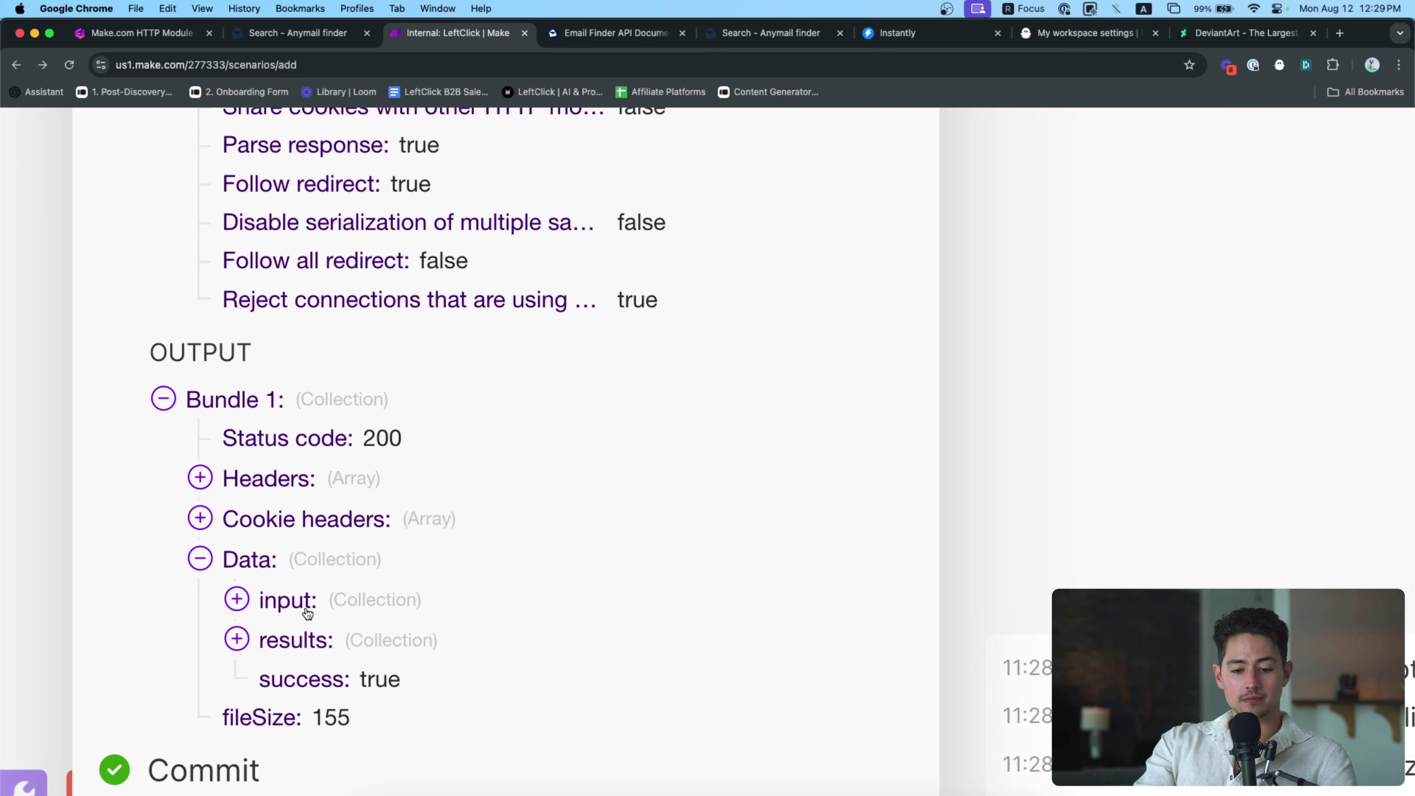
{"action": "scroll", "coordinate": [305, 615], "scroll_direction": "down", "scroll_amount": 2}
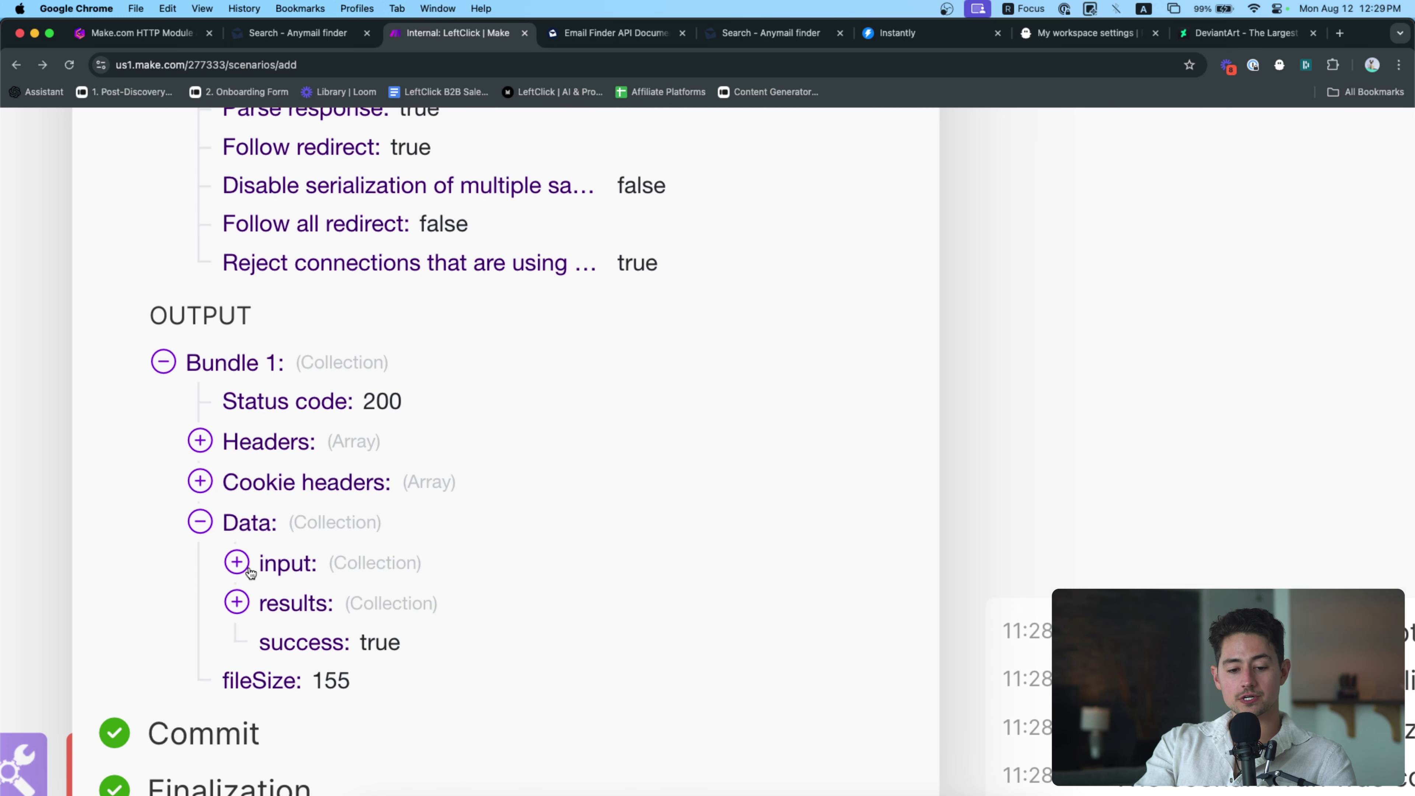
{"action": "left_click", "coordinate": [239, 563]}
{"action": "scroll", "coordinate": [326, 582], "scroll_direction": "down", "scroll_amount": 2}
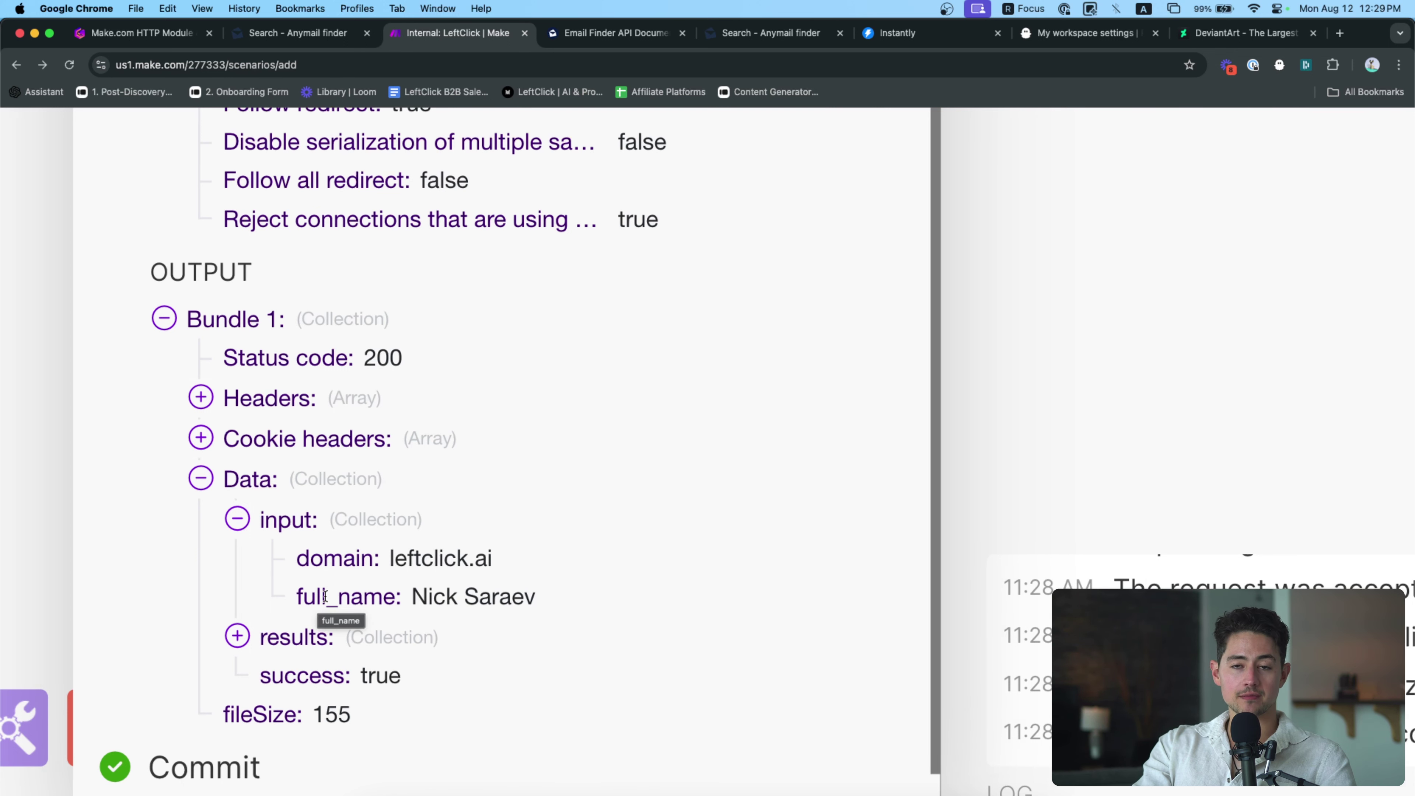
{"action": "scroll", "coordinate": [274, 601], "scroll_direction": "down", "scroll_amount": 1}
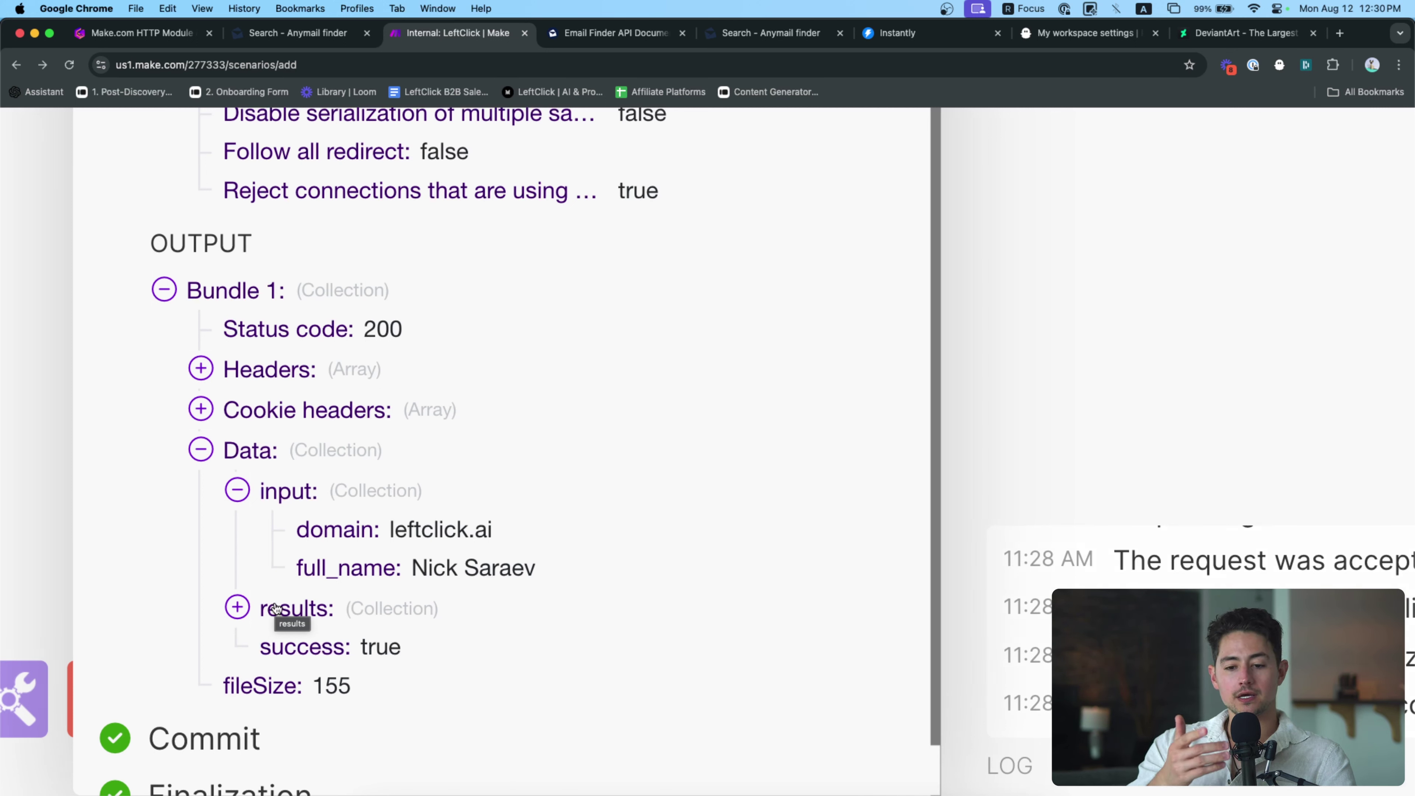
{"action": "left_click", "coordinate": [237, 606]}
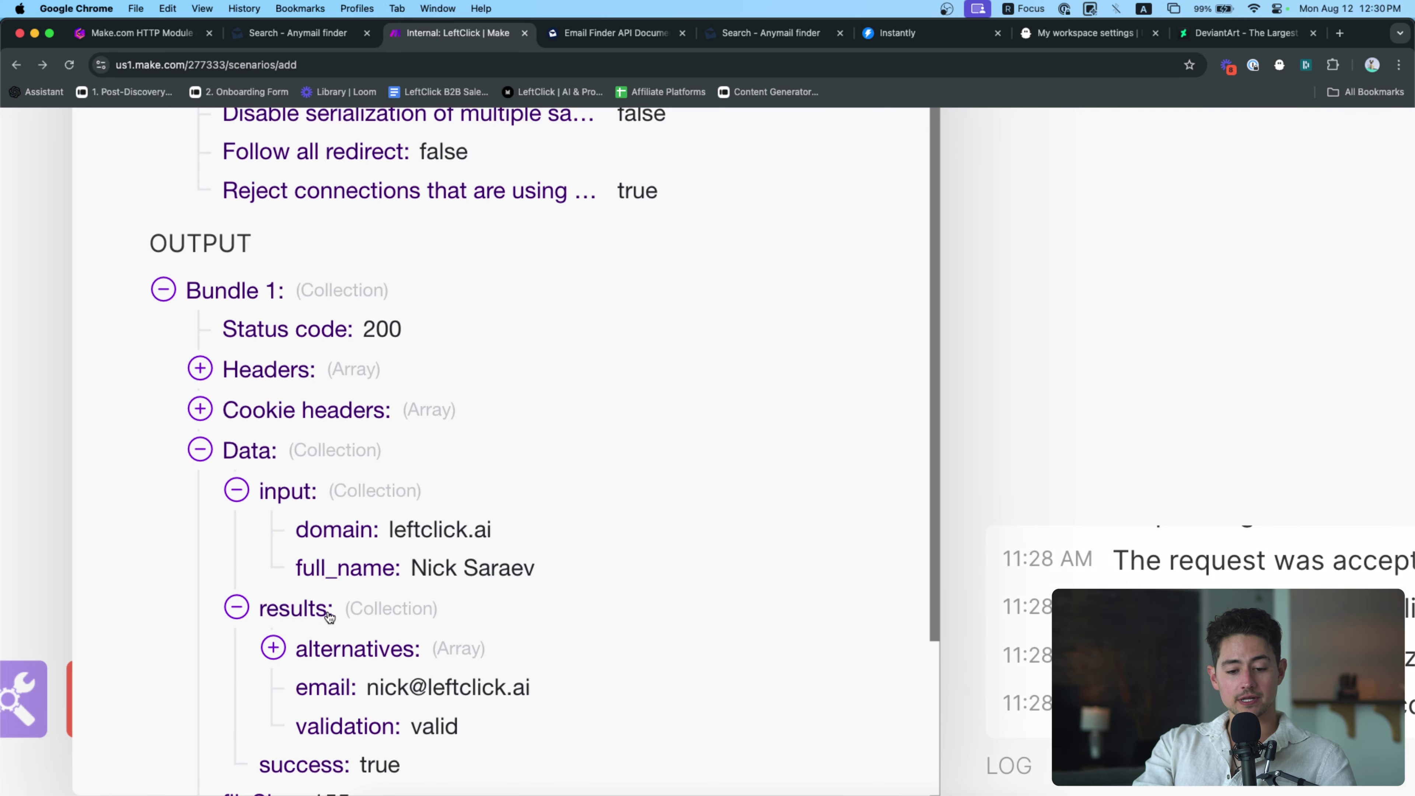
Check the found email, its validation: valid, the empty alternatives list and success: true
{"action": "left_click_drag", "start_coordinate": [368, 687], "coordinate": [520, 690]}
{"action": "double_click", "coordinate": [371, 722]}
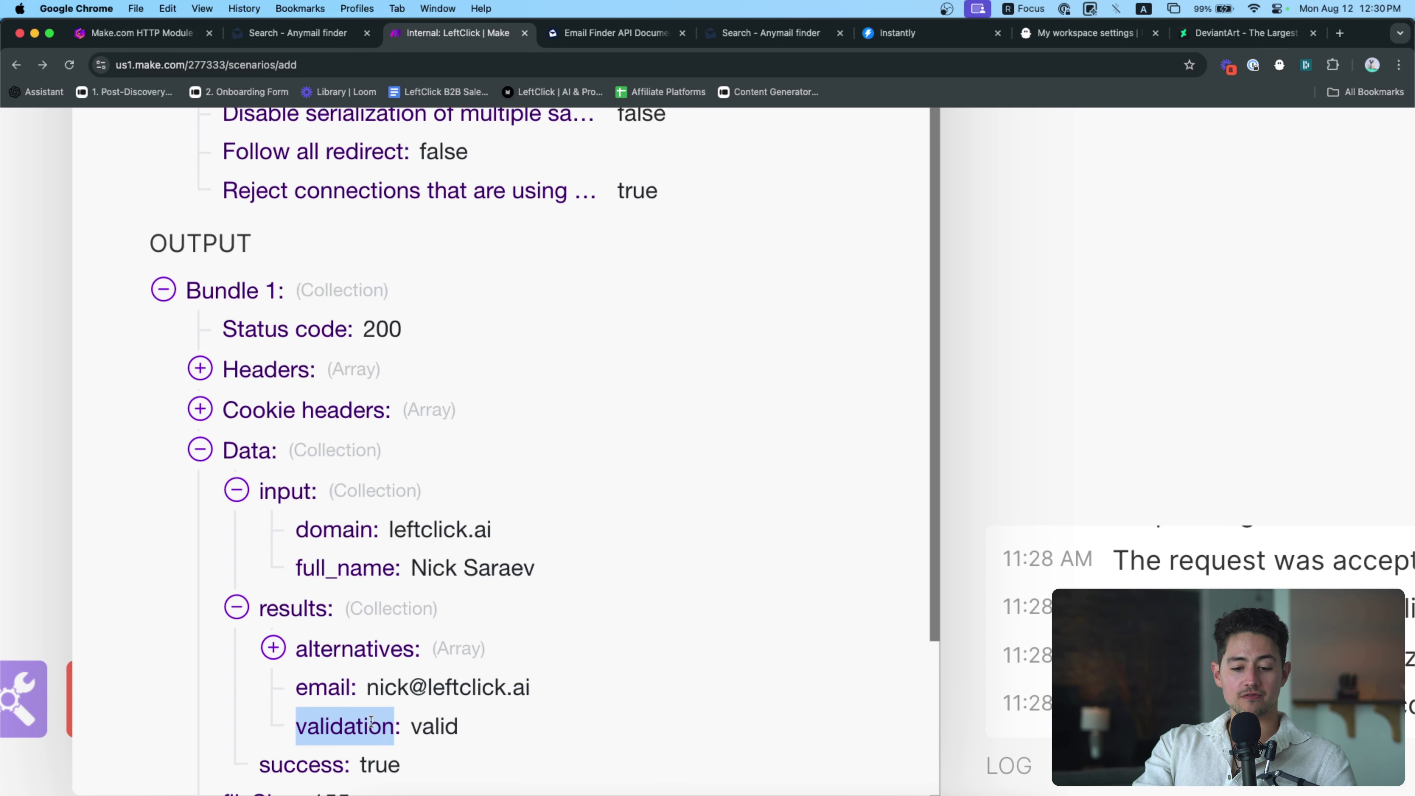
{"action": "left_click", "coordinate": [455, 724]}
{"action": "left_click", "coordinate": [273, 648]}
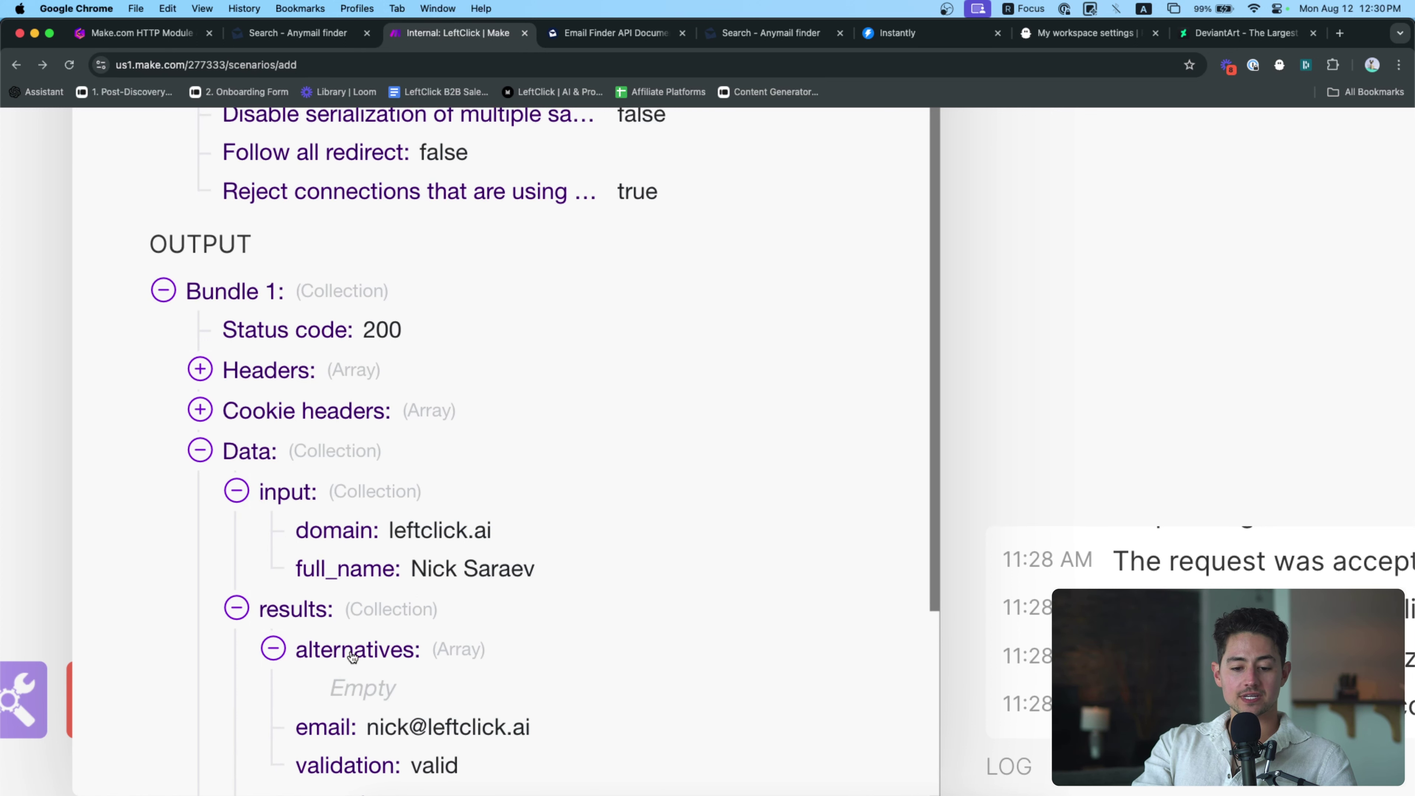
{"action": "left_click", "coordinate": [277, 651]}
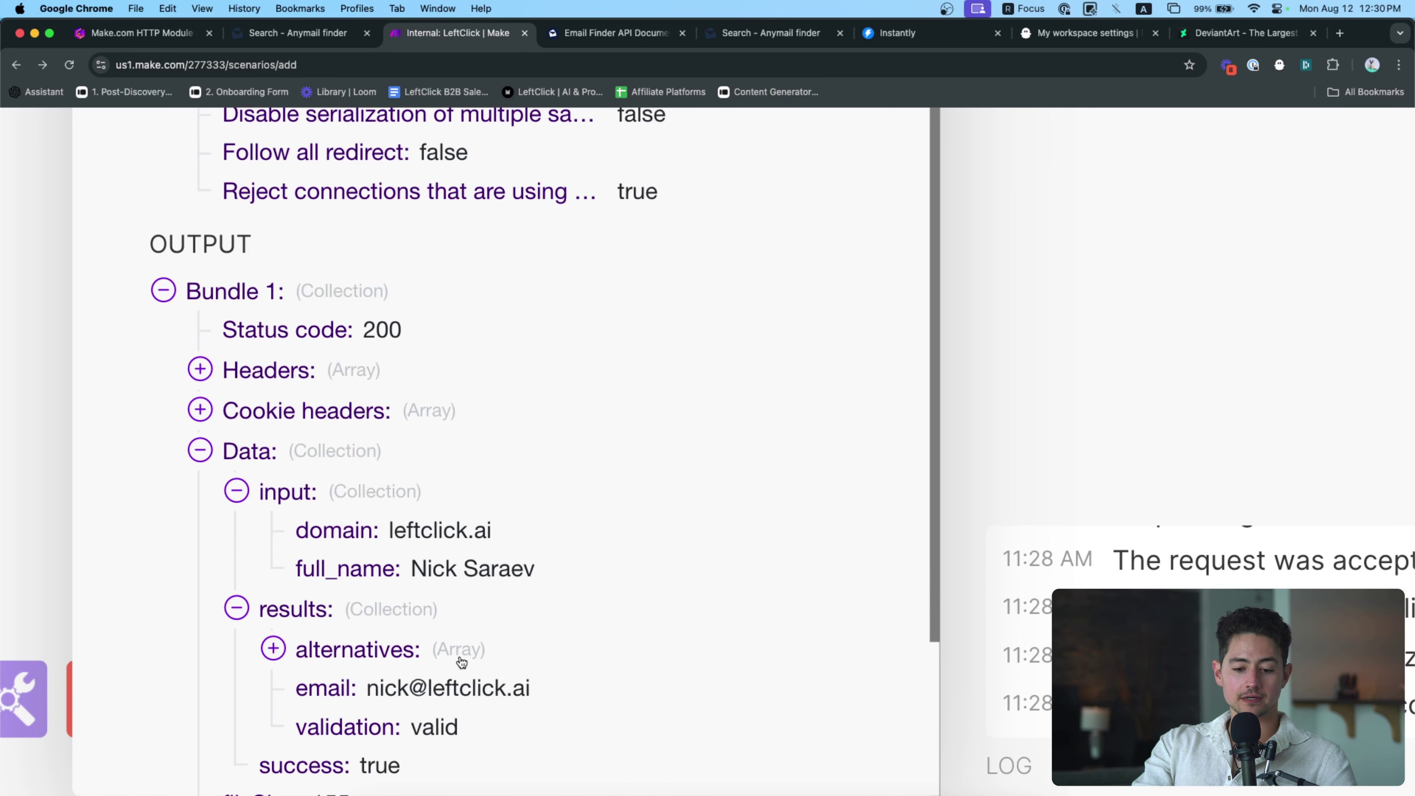
{"action": "double_click", "coordinate": [313, 772]}
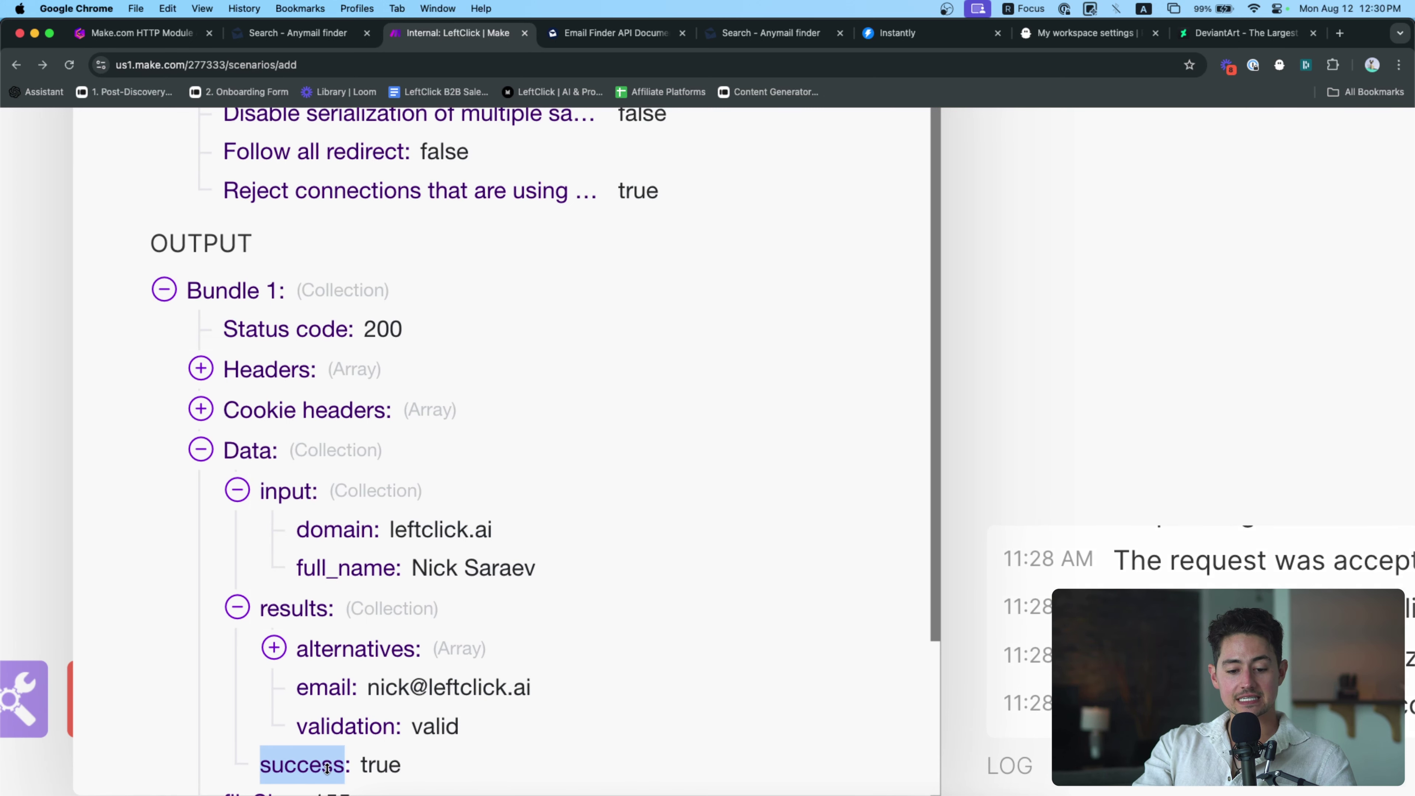
{"action": "double_click", "coordinate": [364, 762]}
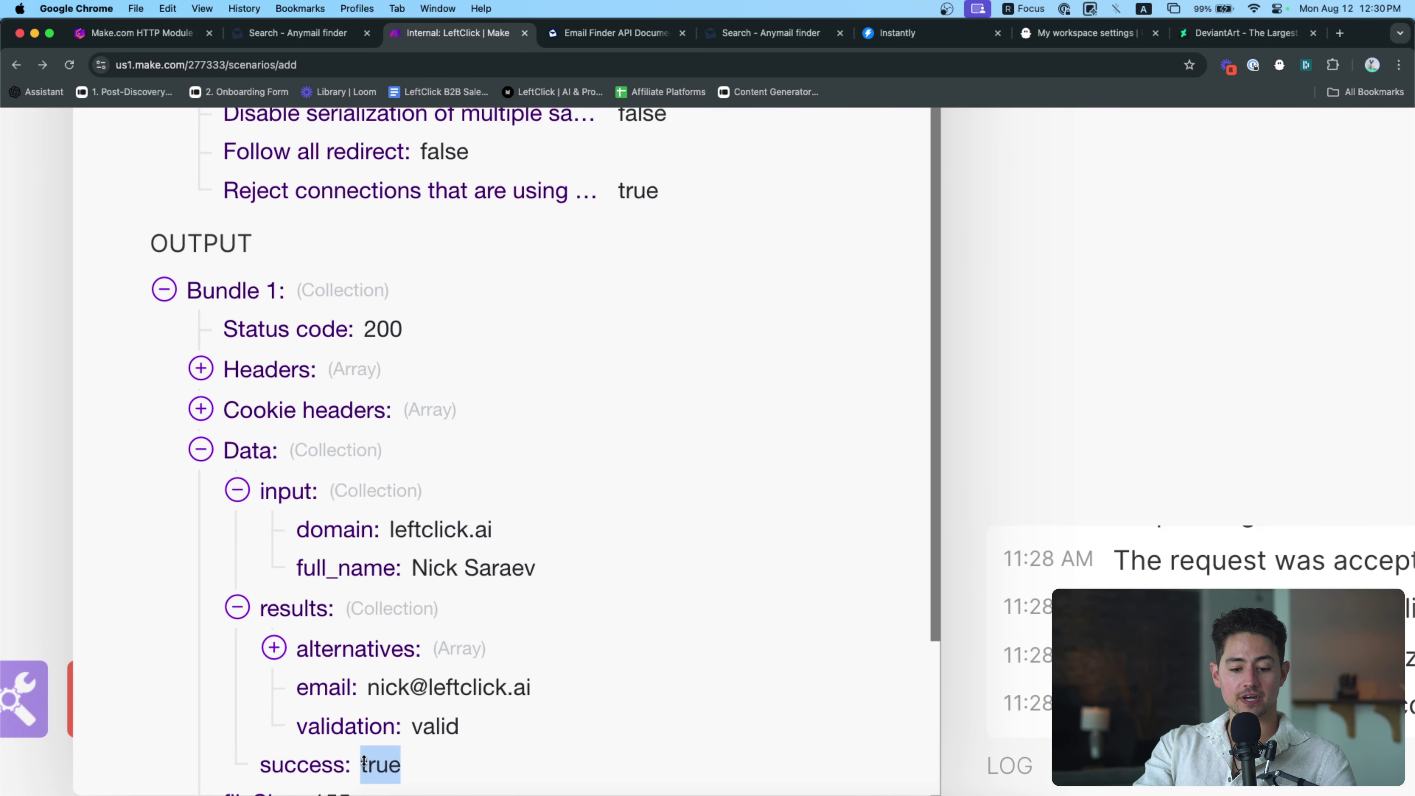
{"action": "left_click", "coordinate": [568, 736]}
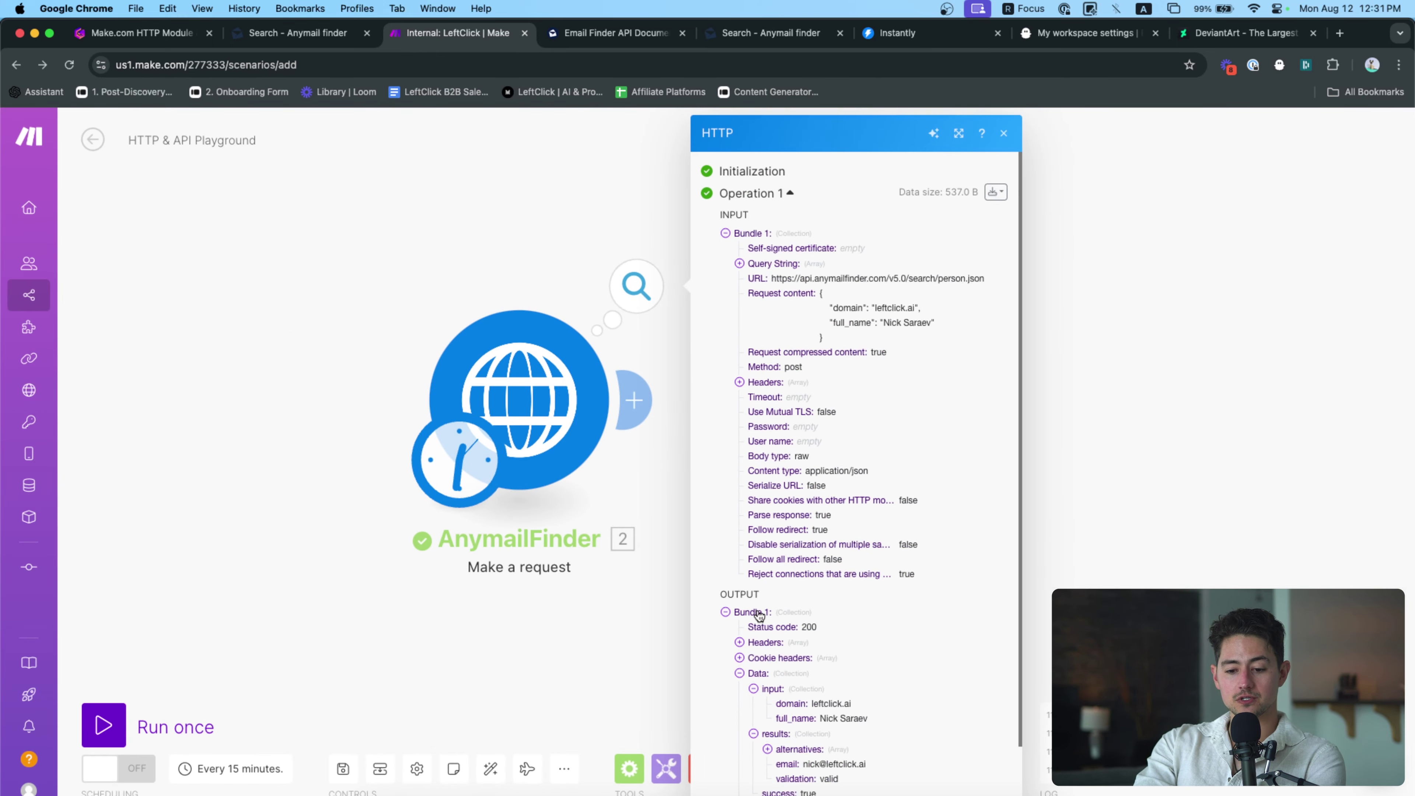
Close the run output, shift the AnymailFinder module left and paste a copy beside it
{"action": "left_click", "coordinate": [759, 613]}
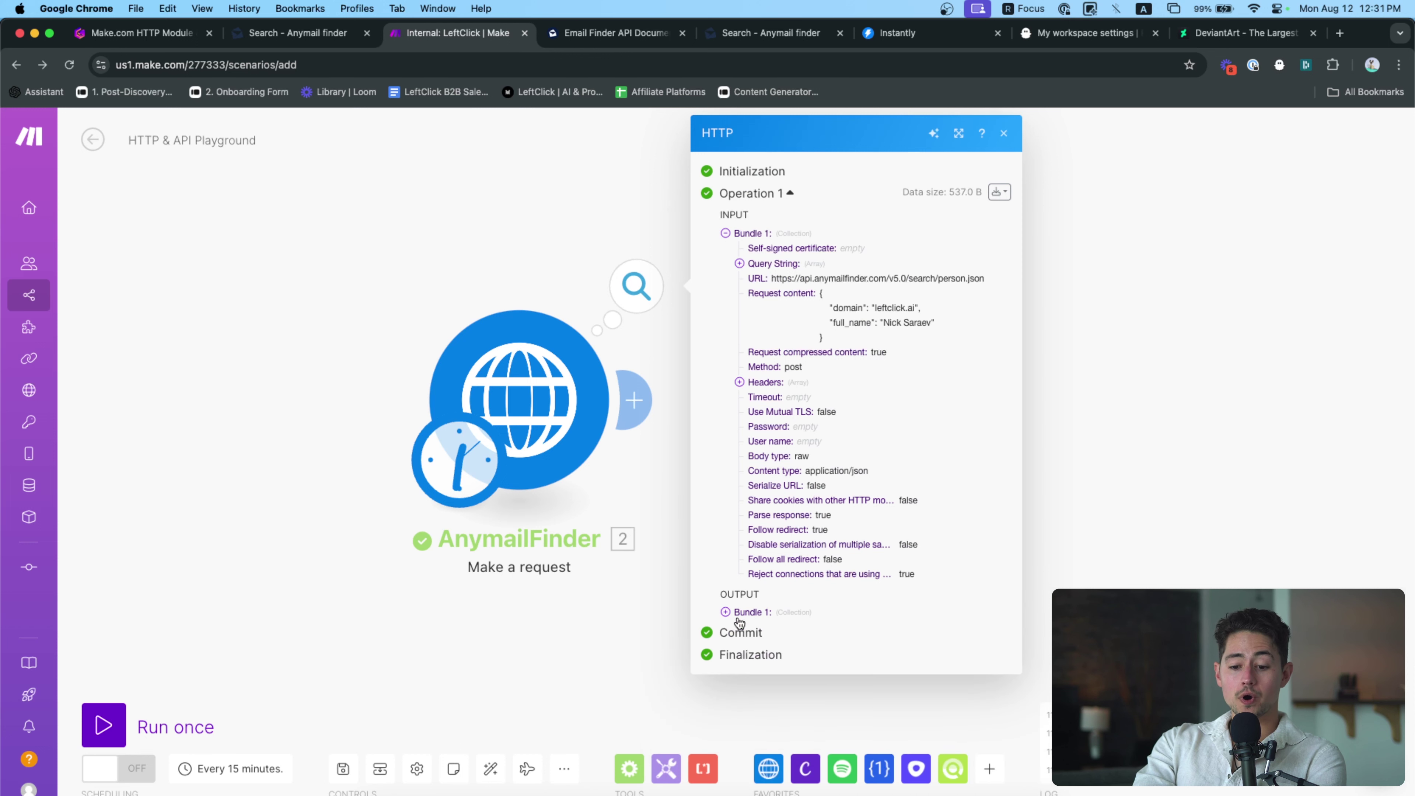
{"action": "left_click", "coordinate": [662, 556]}
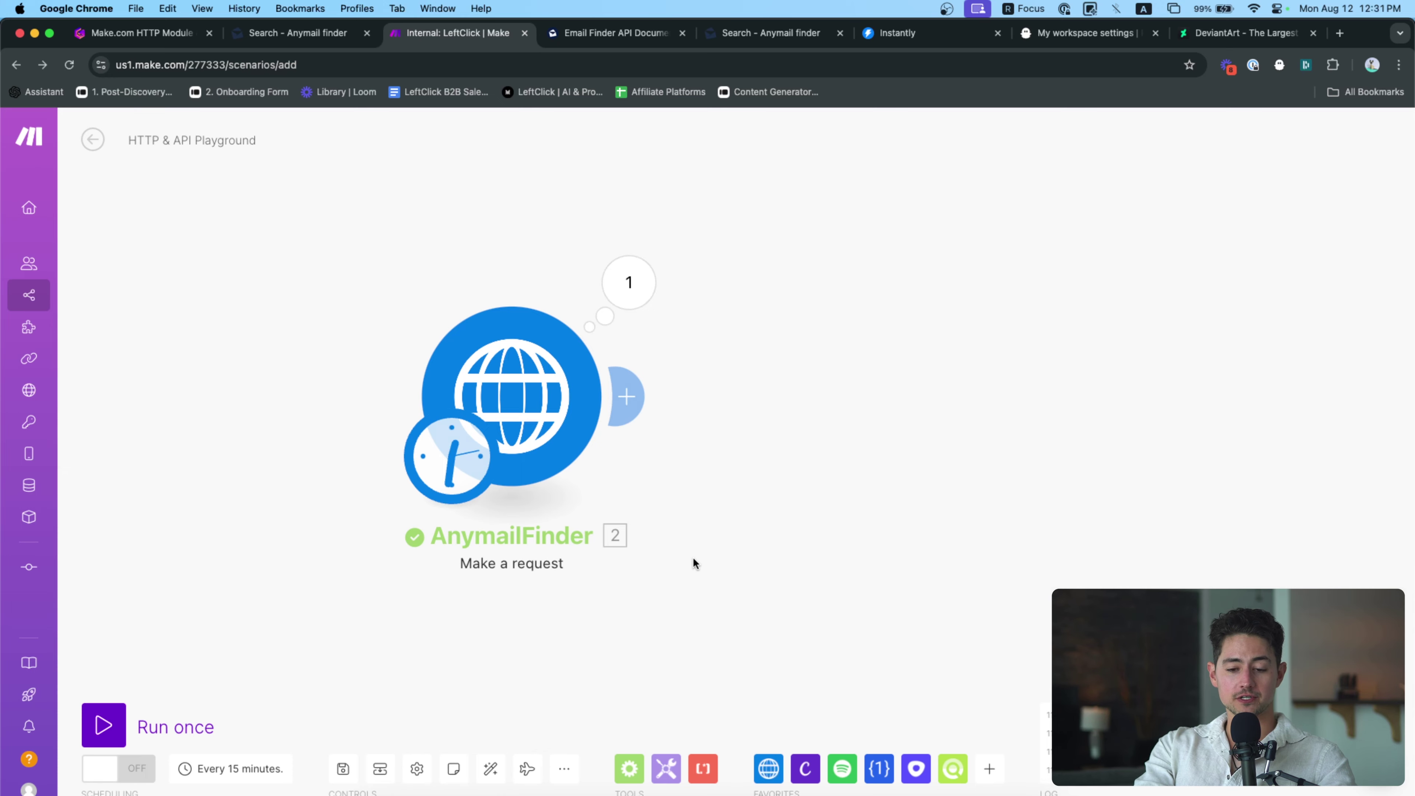
{"action": "left_click_drag", "start_coordinate": [693, 556], "coordinate": [386, 265]}
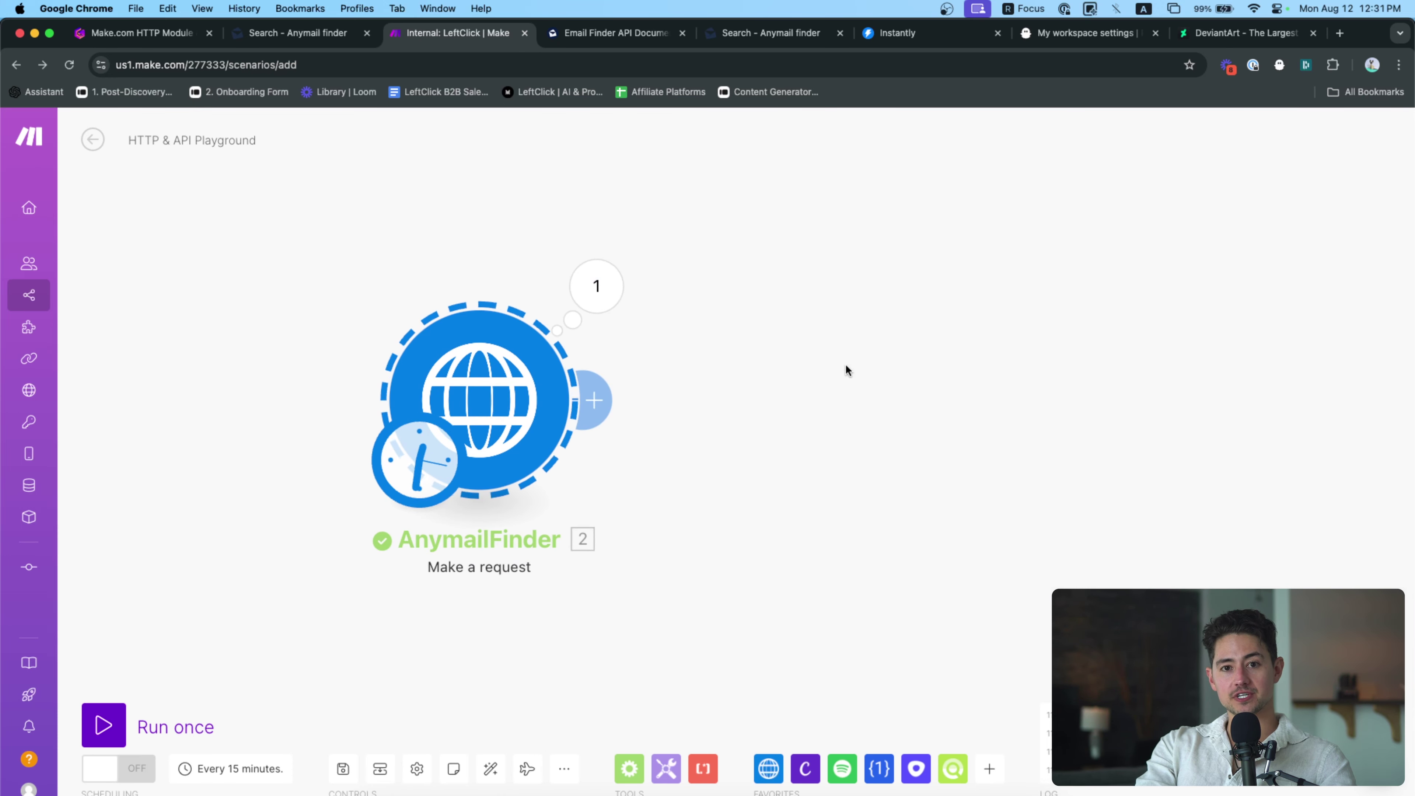
{"action": "key", "text": "ctrl+v"}
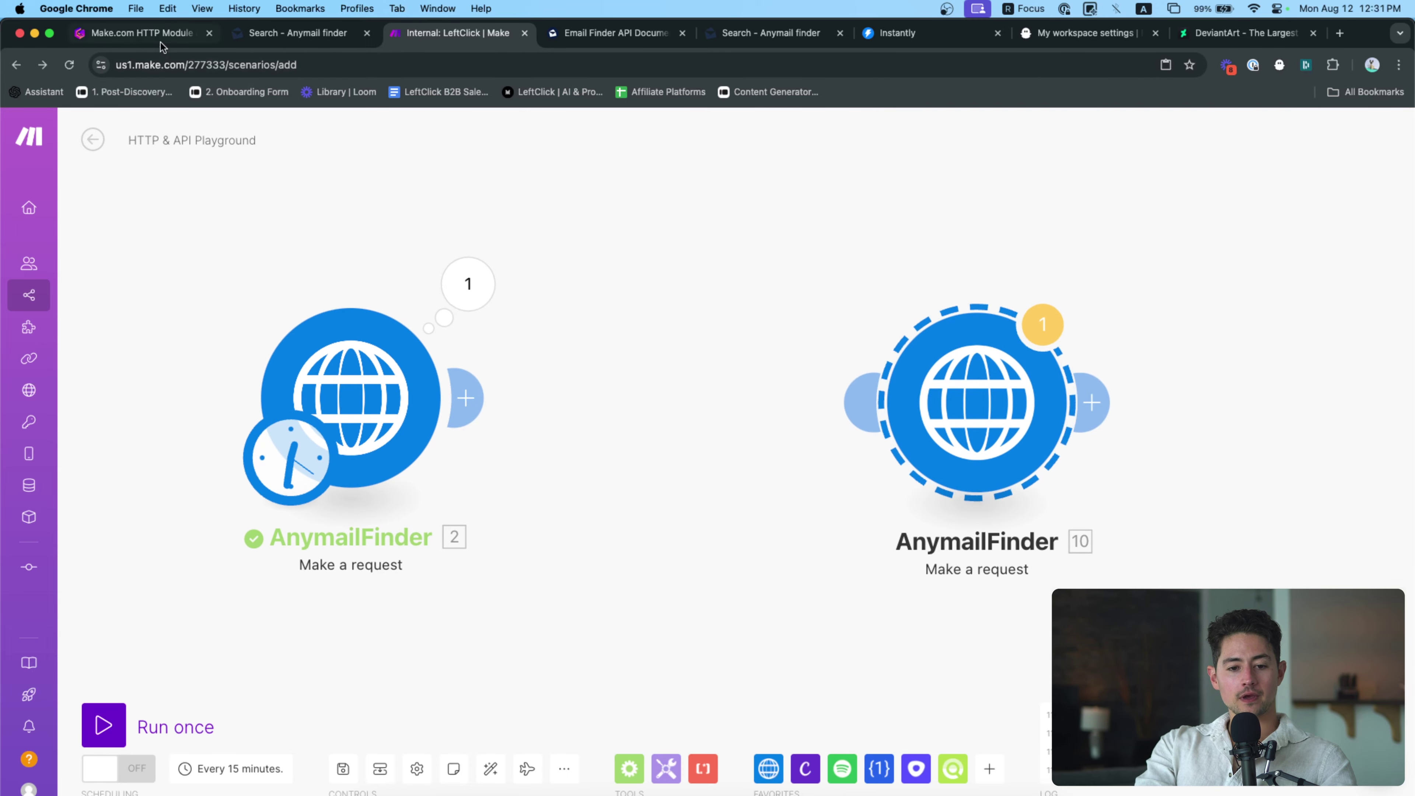
{"action": "left_click", "coordinate": [367, 33]}
Follow the PhantomBuster link on the Gamma API slide to its workspace settings page
{"action": "left_click", "coordinate": [142, 33]}
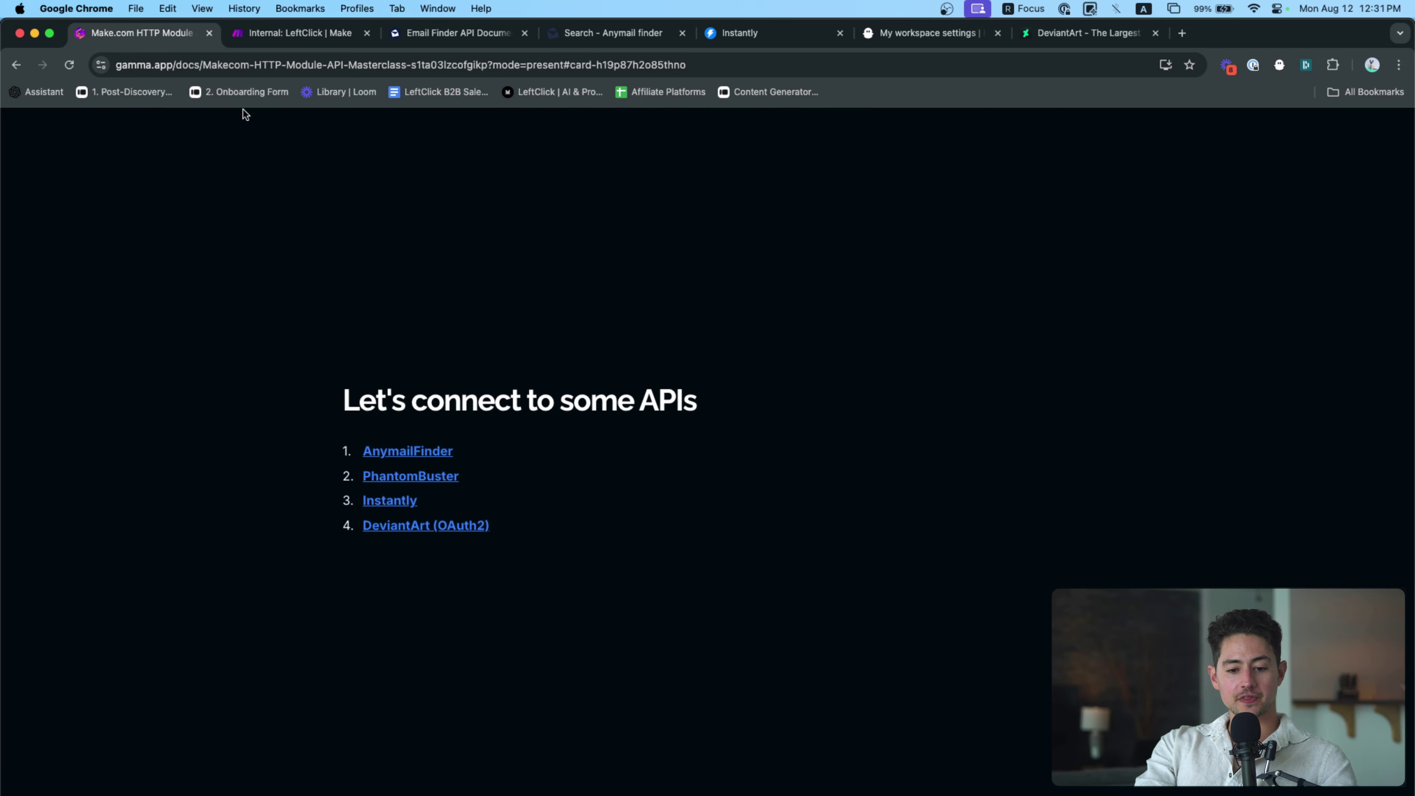
{"action": "mouse_move", "coordinate": [442, 477]}
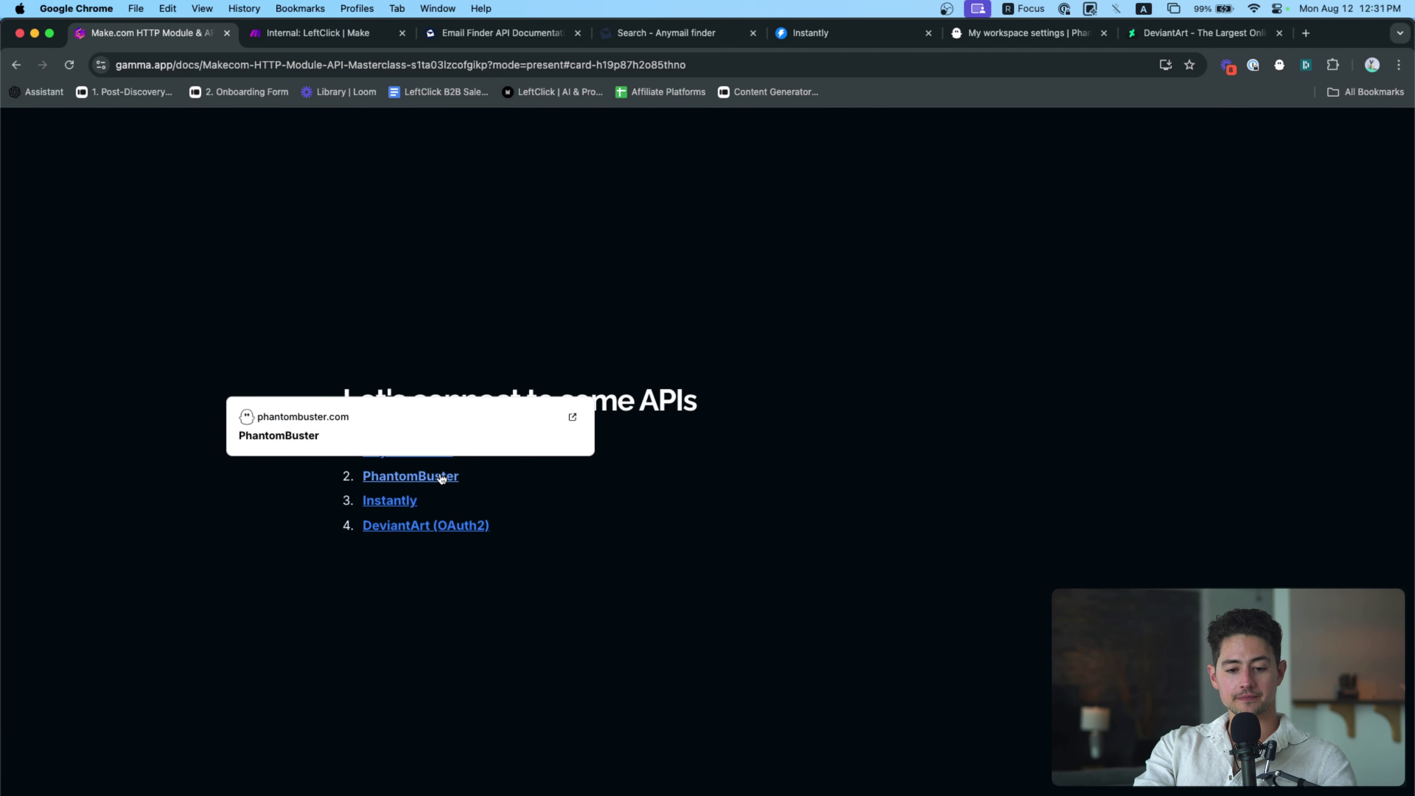
{"action": "left_click", "coordinate": [442, 477], "text": "super"}
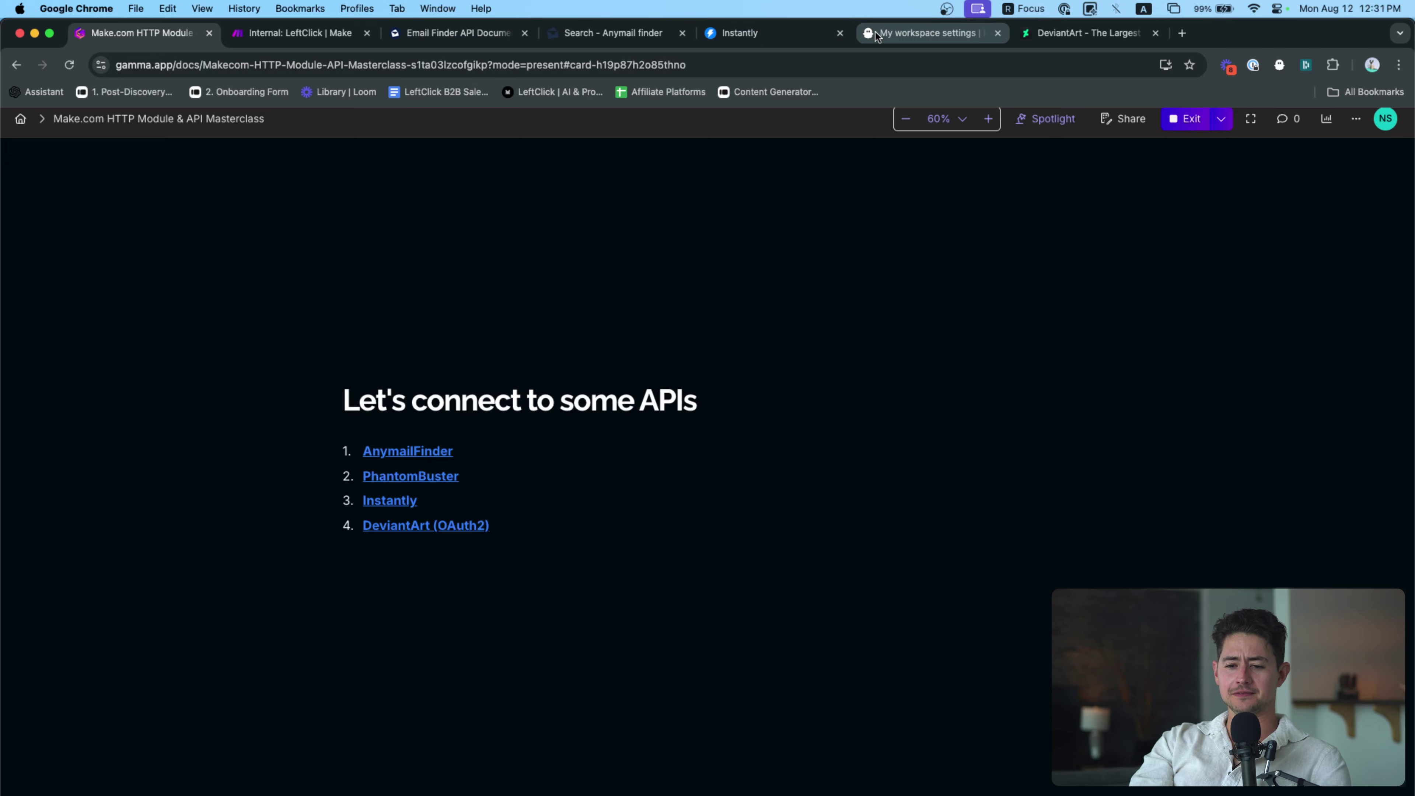
{"action": "left_click_drag", "start_coordinate": [876, 36], "coordinate": [427, 55]}
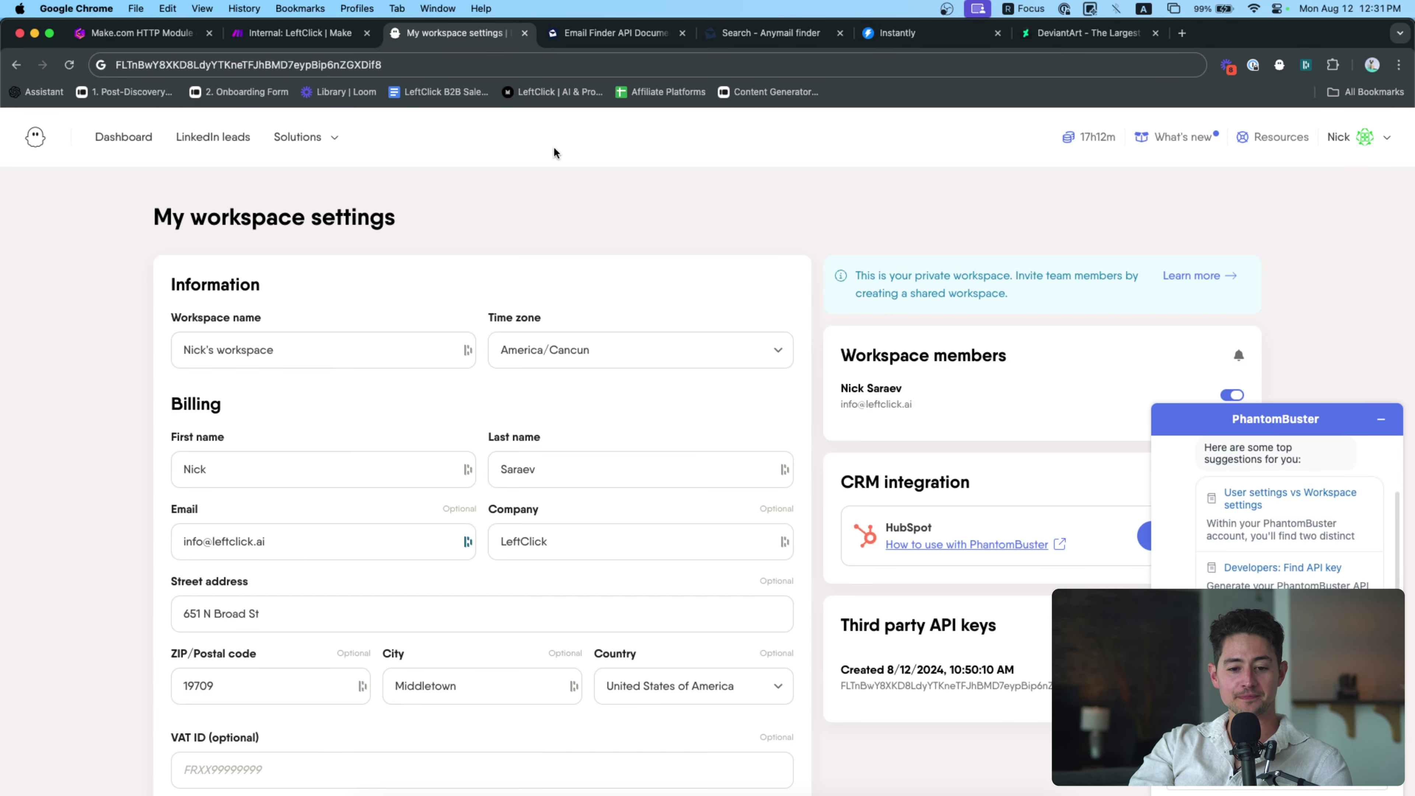
Go from the PhantomBuster dashboard to the Phantom Store and browse the popular use-case flows
{"action": "left_click", "coordinate": [1380, 419]}
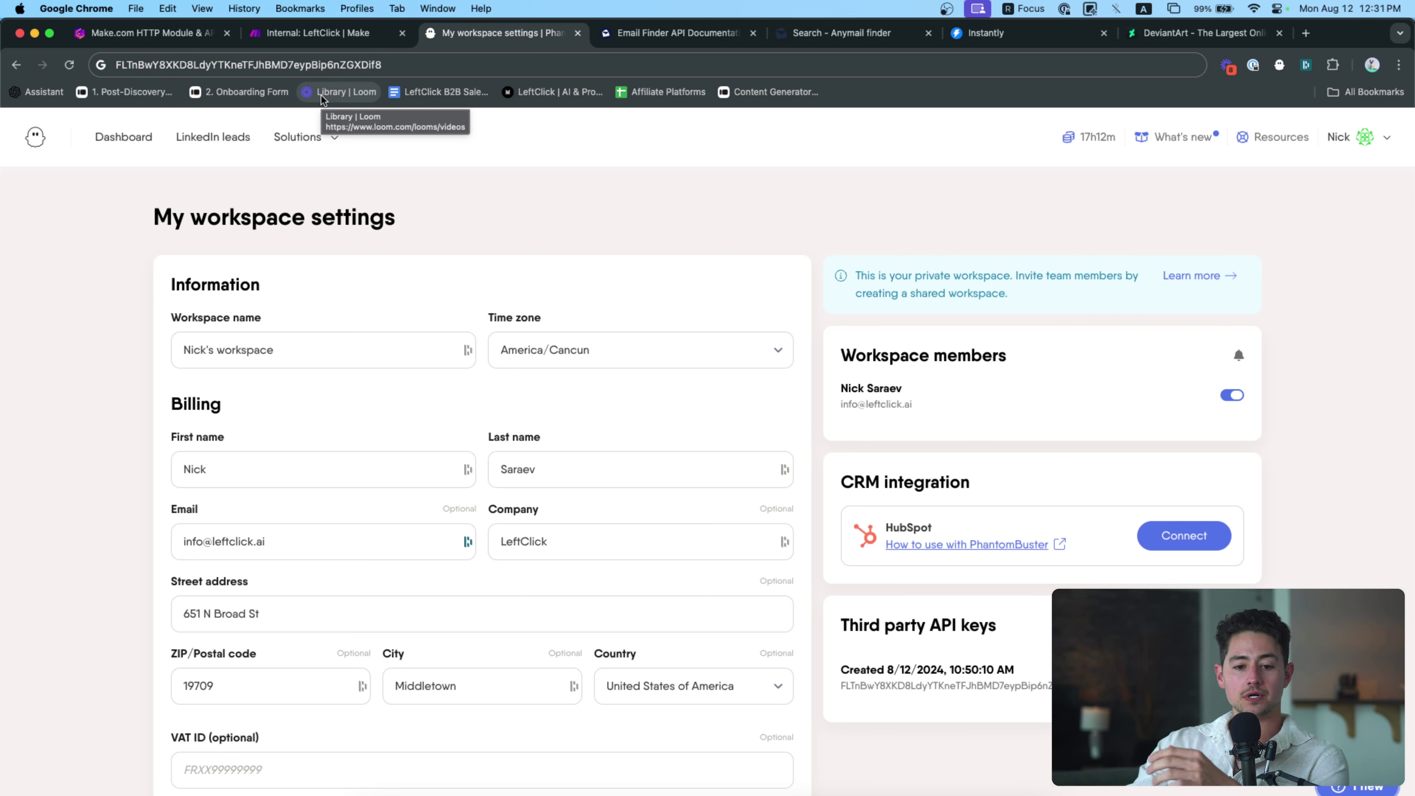
{"action": "left_click", "coordinate": [140, 137]}
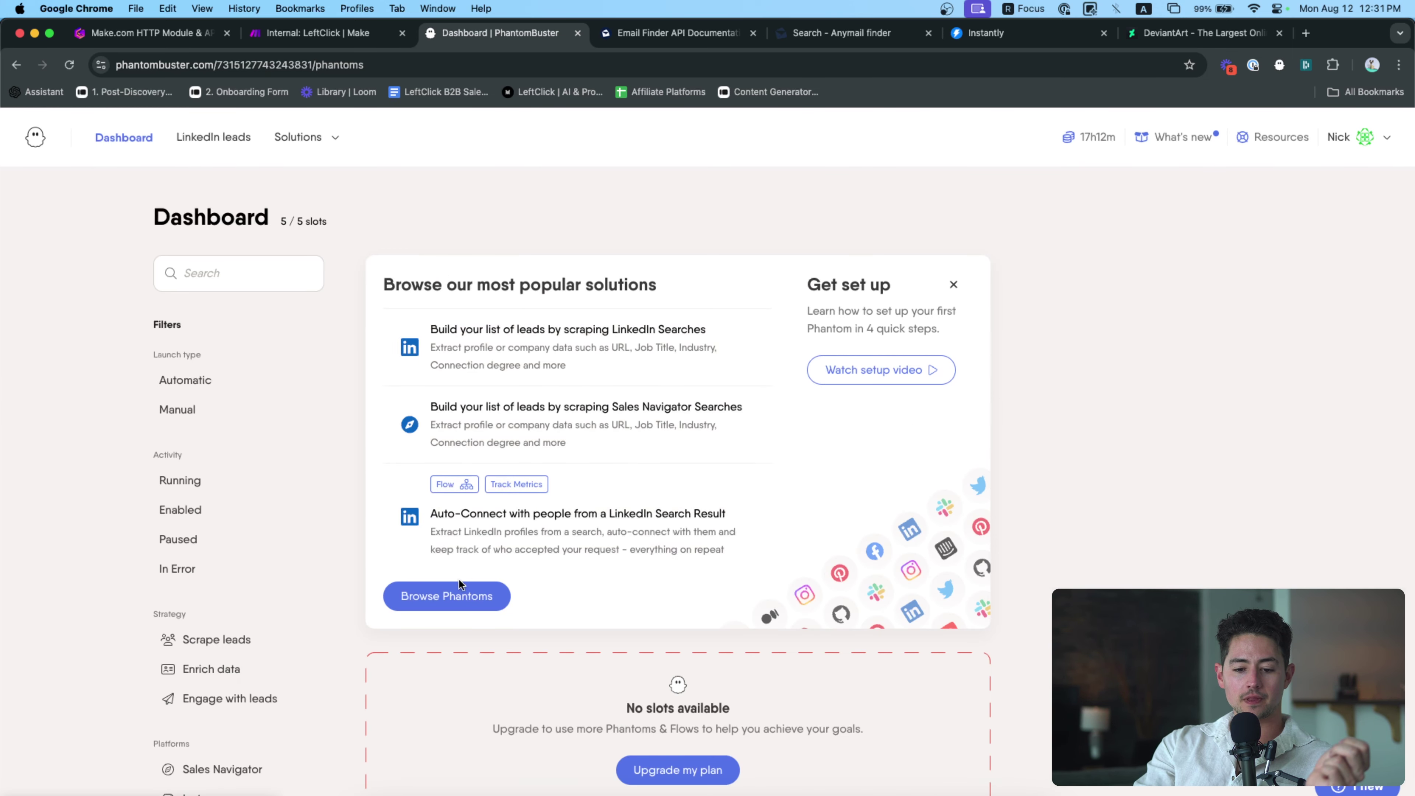
{"action": "left_click", "coordinate": [445, 595]}
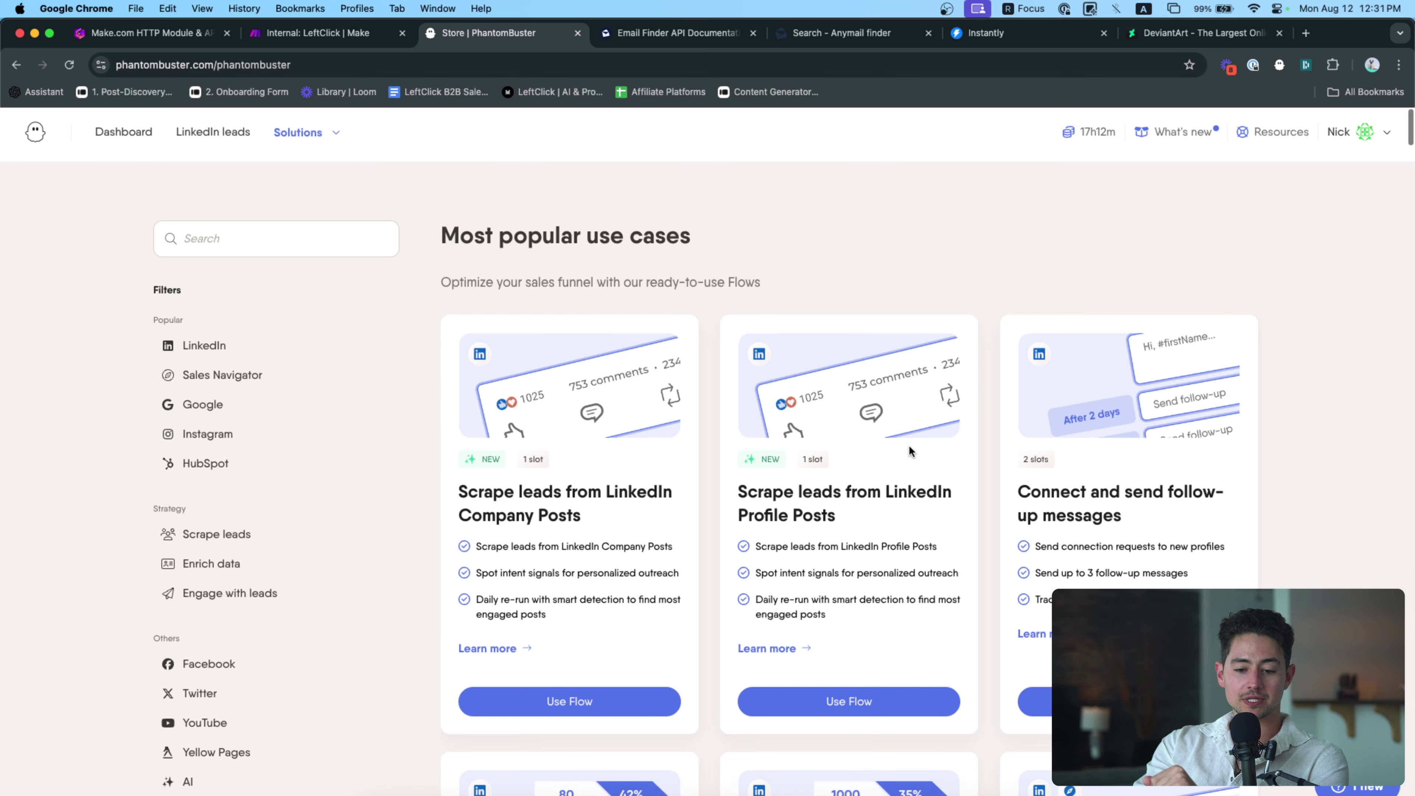
{"action": "scroll", "coordinate": [909, 449], "scroll_direction": "down", "scroll_amount": 6}
{"action": "scroll", "coordinate": [909, 449], "scroll_direction": "down", "scroll_amount": 2}
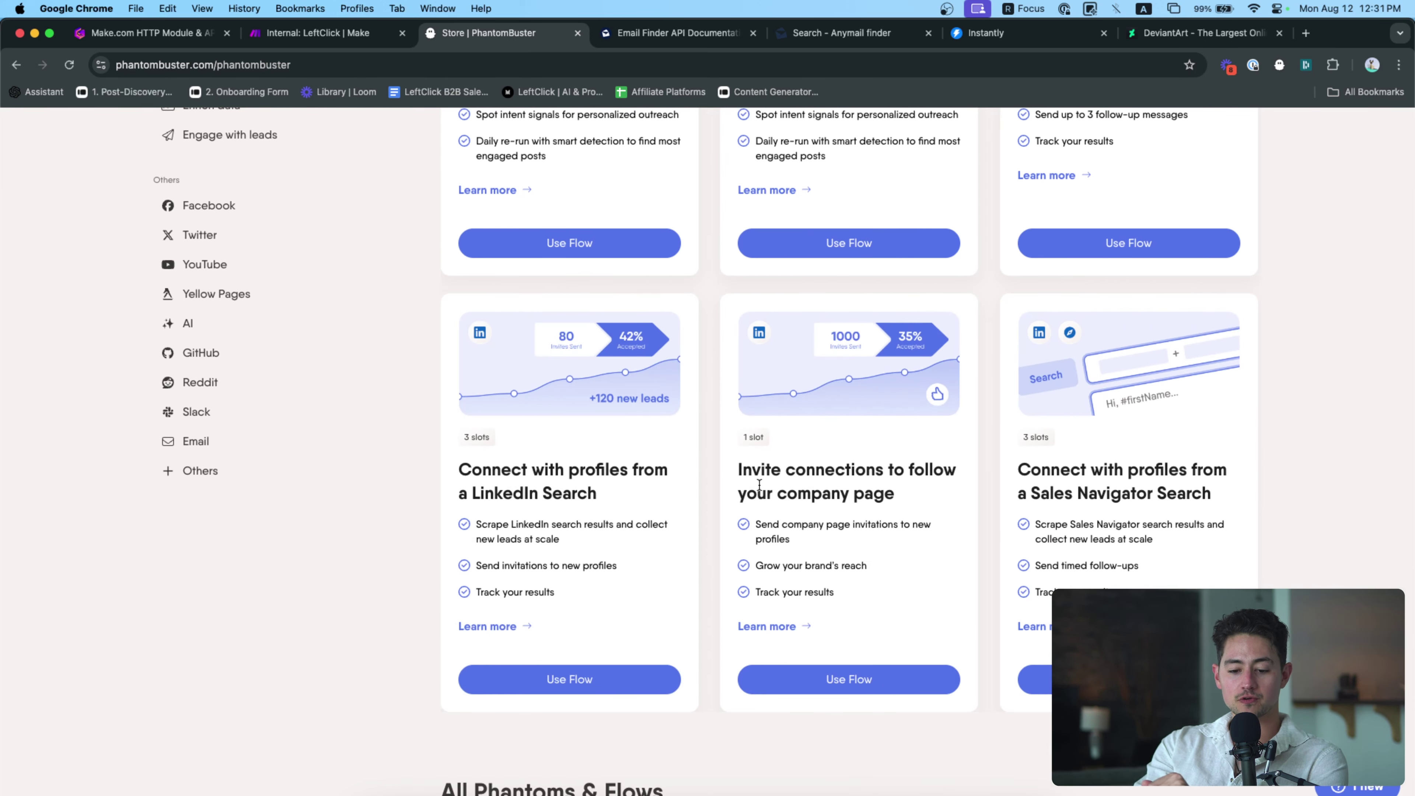
{"action": "scroll", "coordinate": [758, 483], "scroll_direction": "down", "scroll_amount": 8}
{"action": "scroll", "coordinate": [761, 490], "scroll_direction": "down", "scroll_amount": 13}
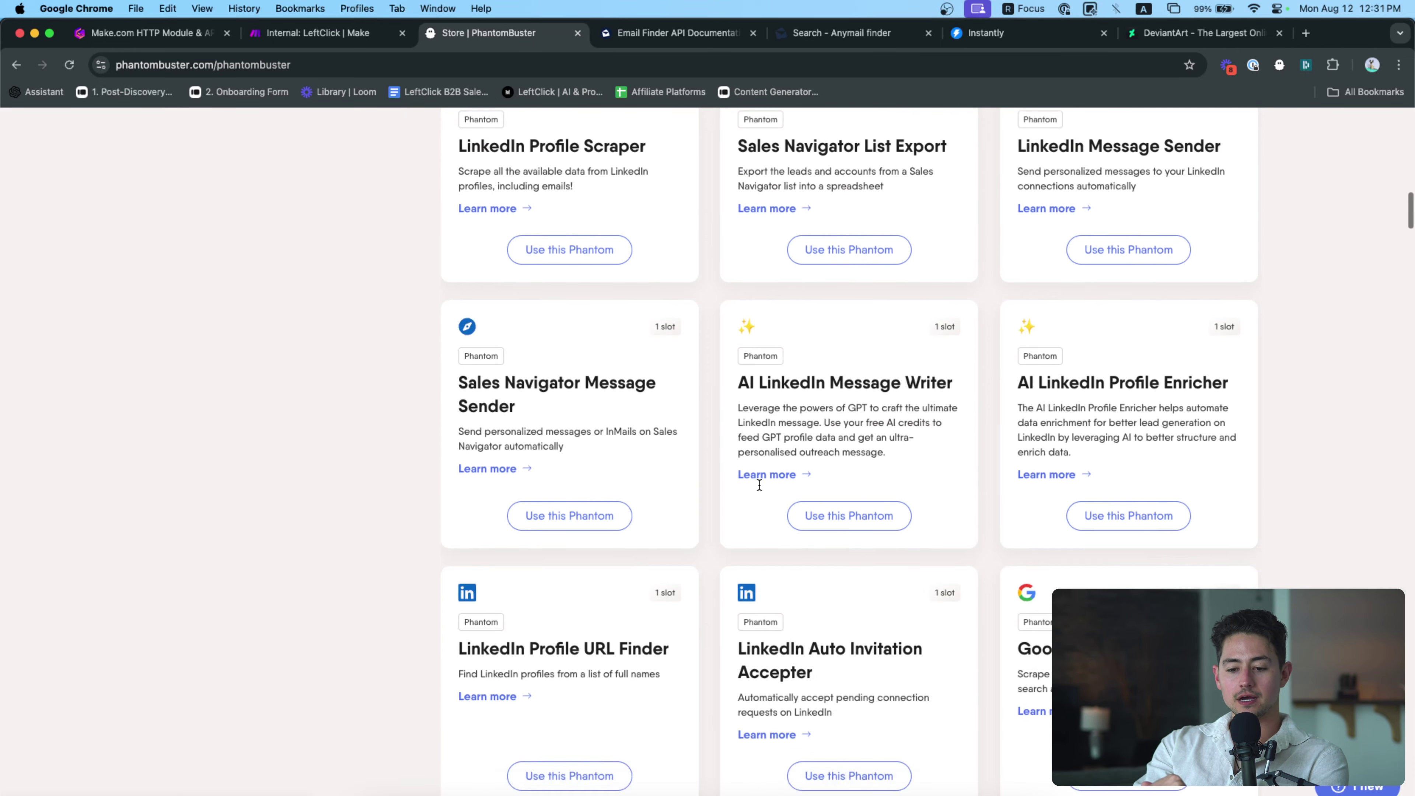
{"action": "scroll", "coordinate": [845, 363], "scroll_direction": "down", "scroll_amount": 3}
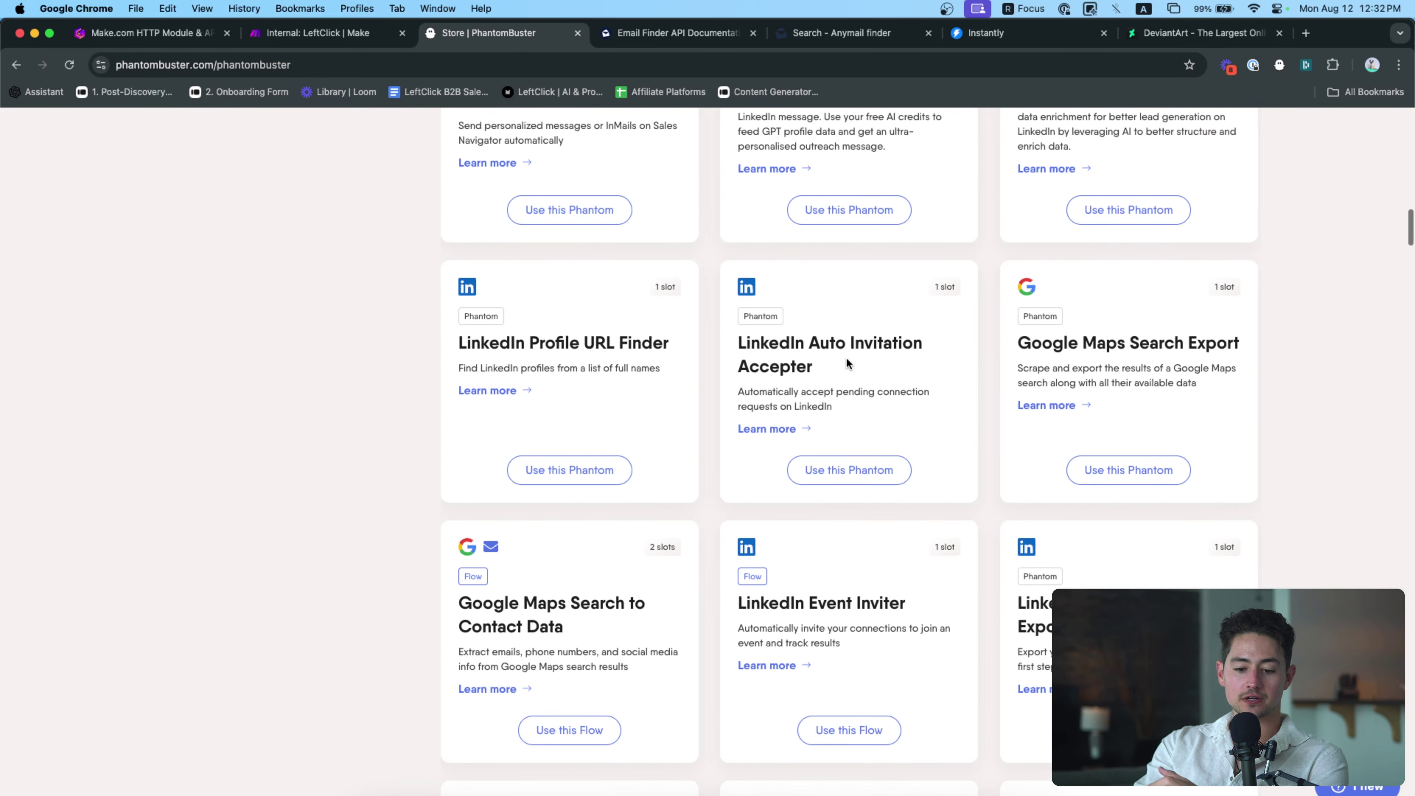
{"action": "scroll", "coordinate": [658, 469], "scroll_direction": "up", "scroll_amount": 20}
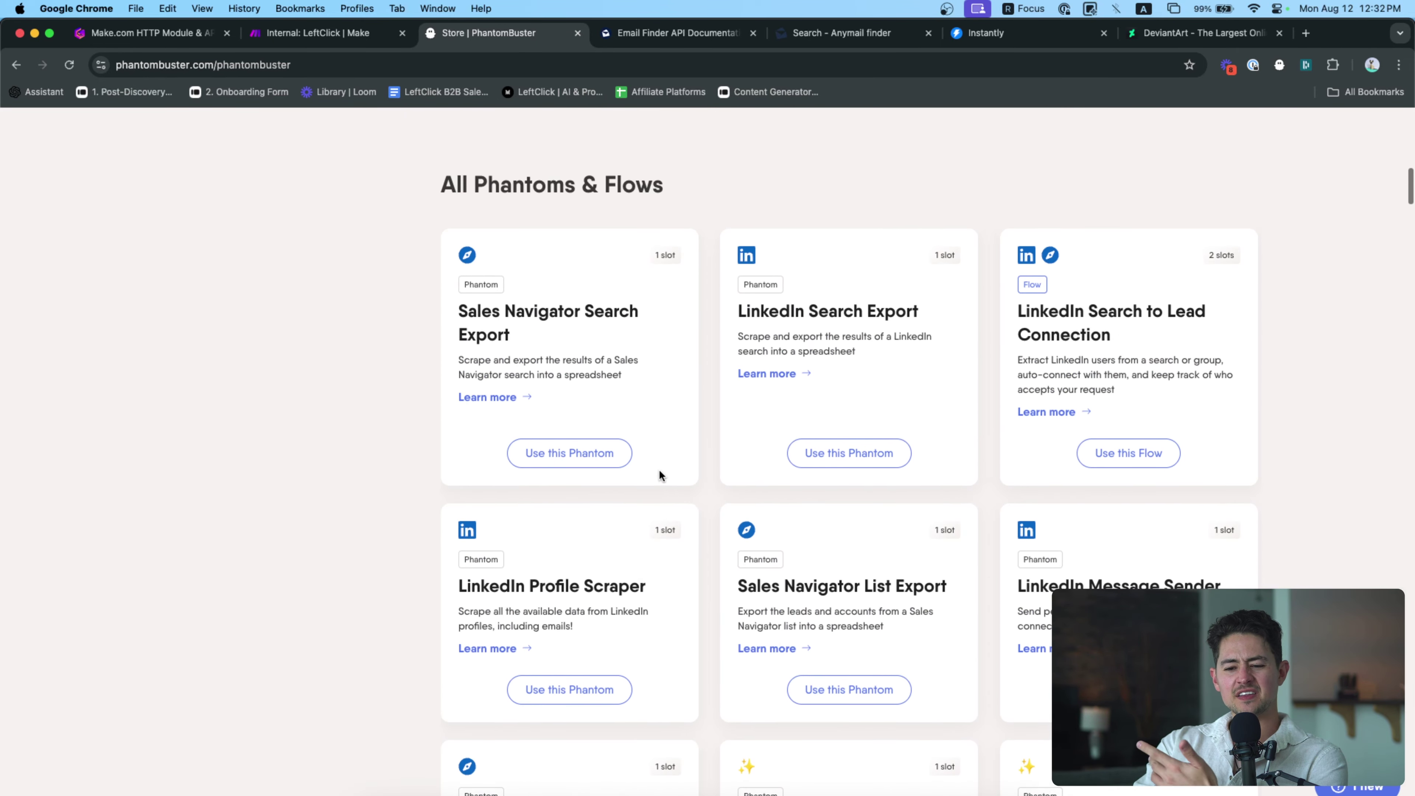
{"action": "scroll", "coordinate": [543, 337], "scroll_direction": "up", "scroll_amount": 8}
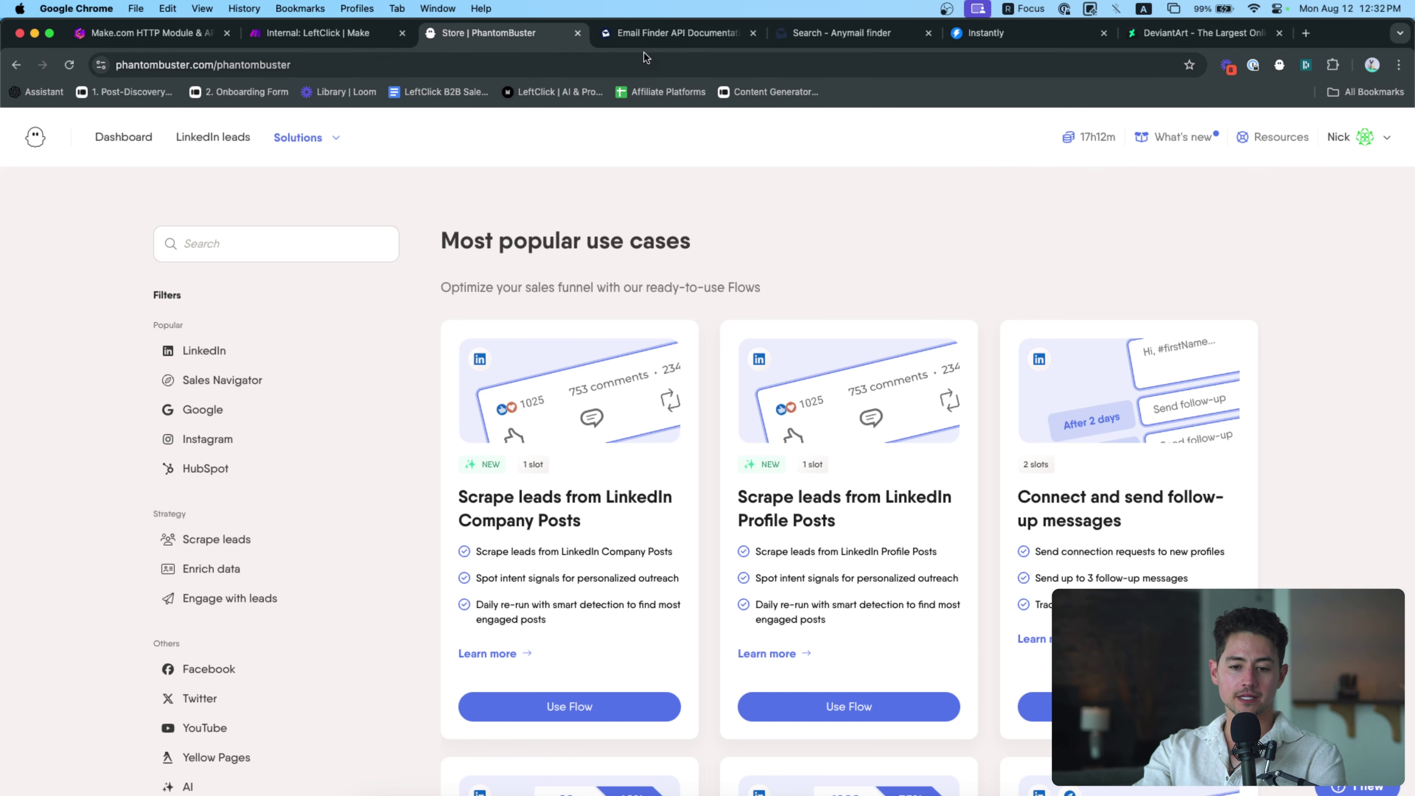
{"action": "right_click", "coordinate": [15, 65]}
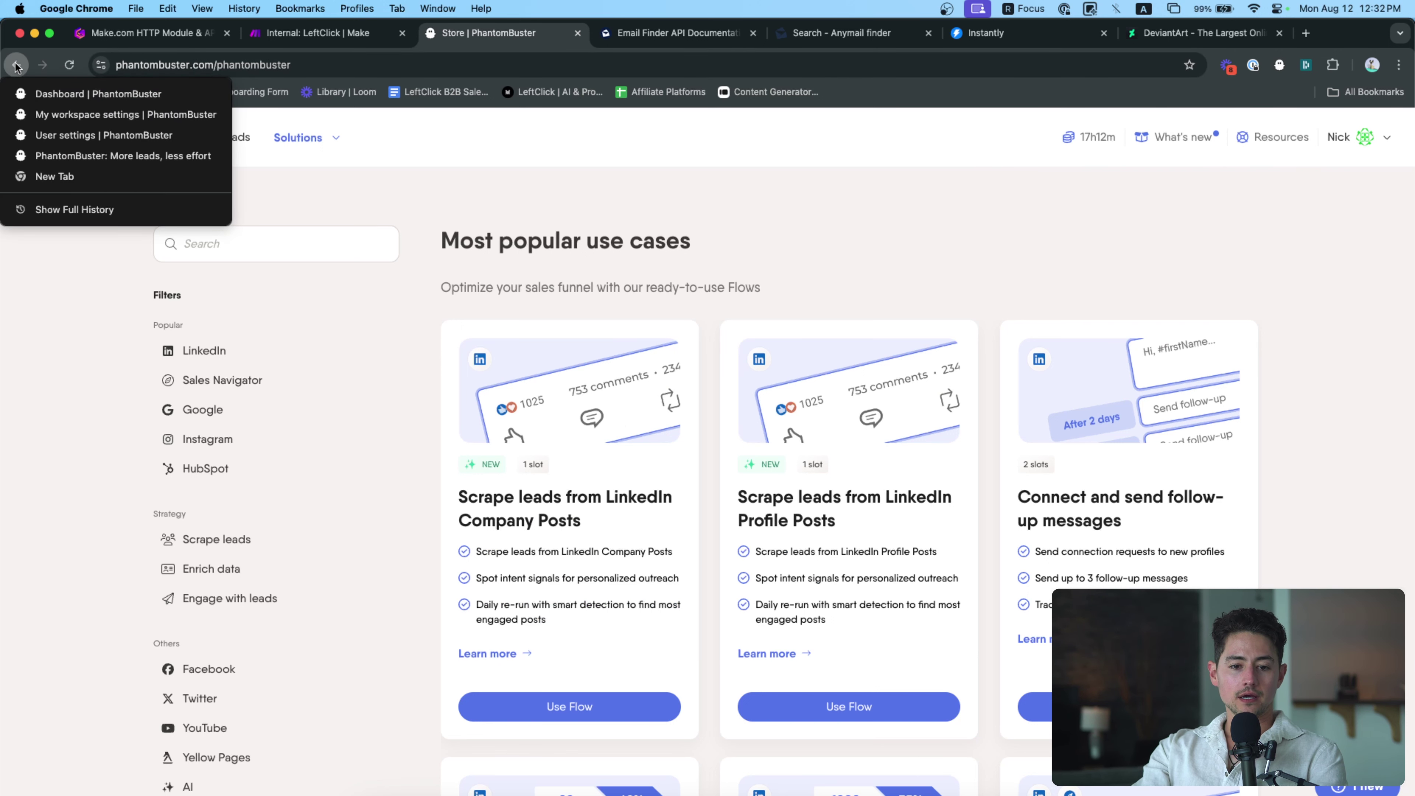
Search Google for 'phantombuster api' and open the hub.phantombuster.com API page
{"action": "left_click", "coordinate": [451, 140]}
{"action": "left_click", "coordinate": [463, 54]}
{"action": "type", "text": "phantombuster api"}
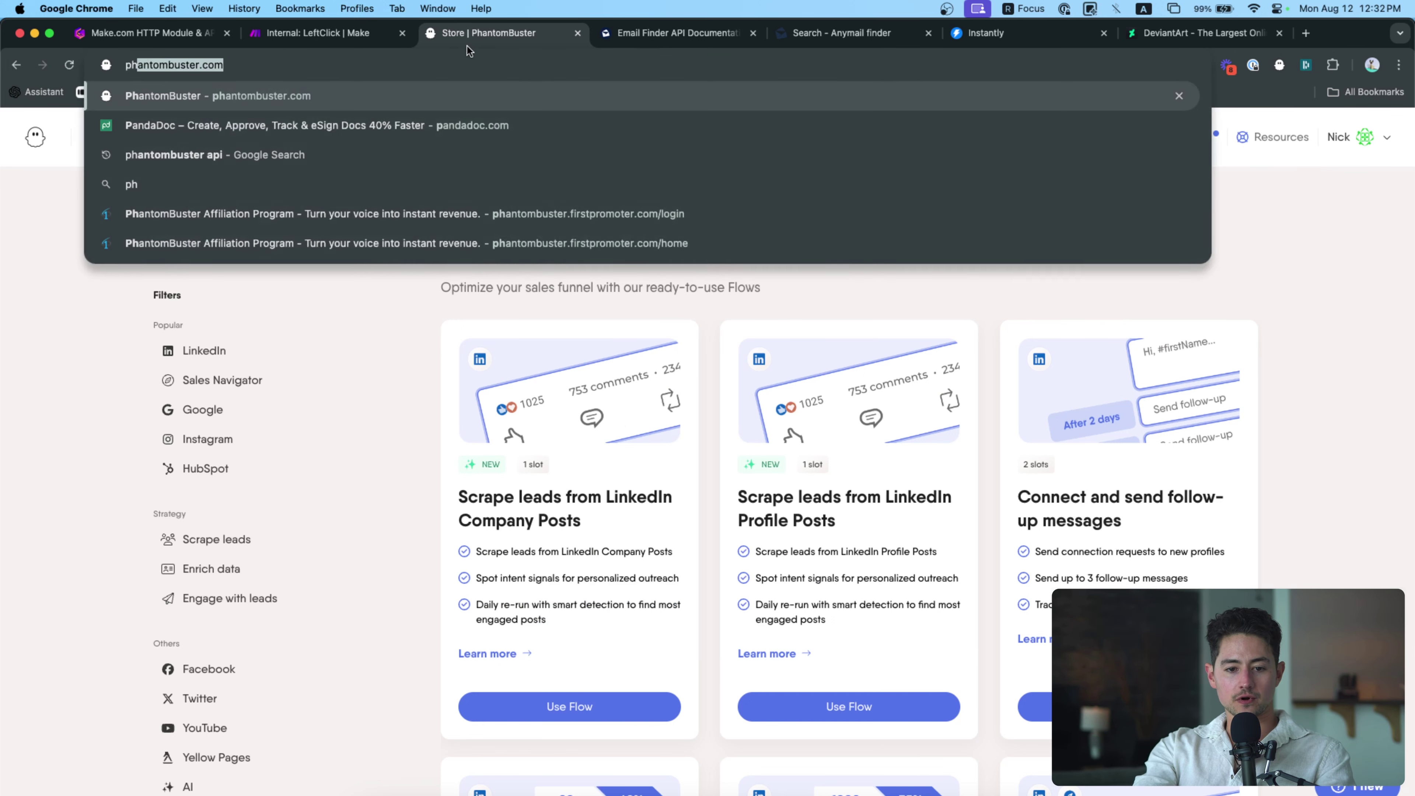
{"action": "key", "text": "Return"}
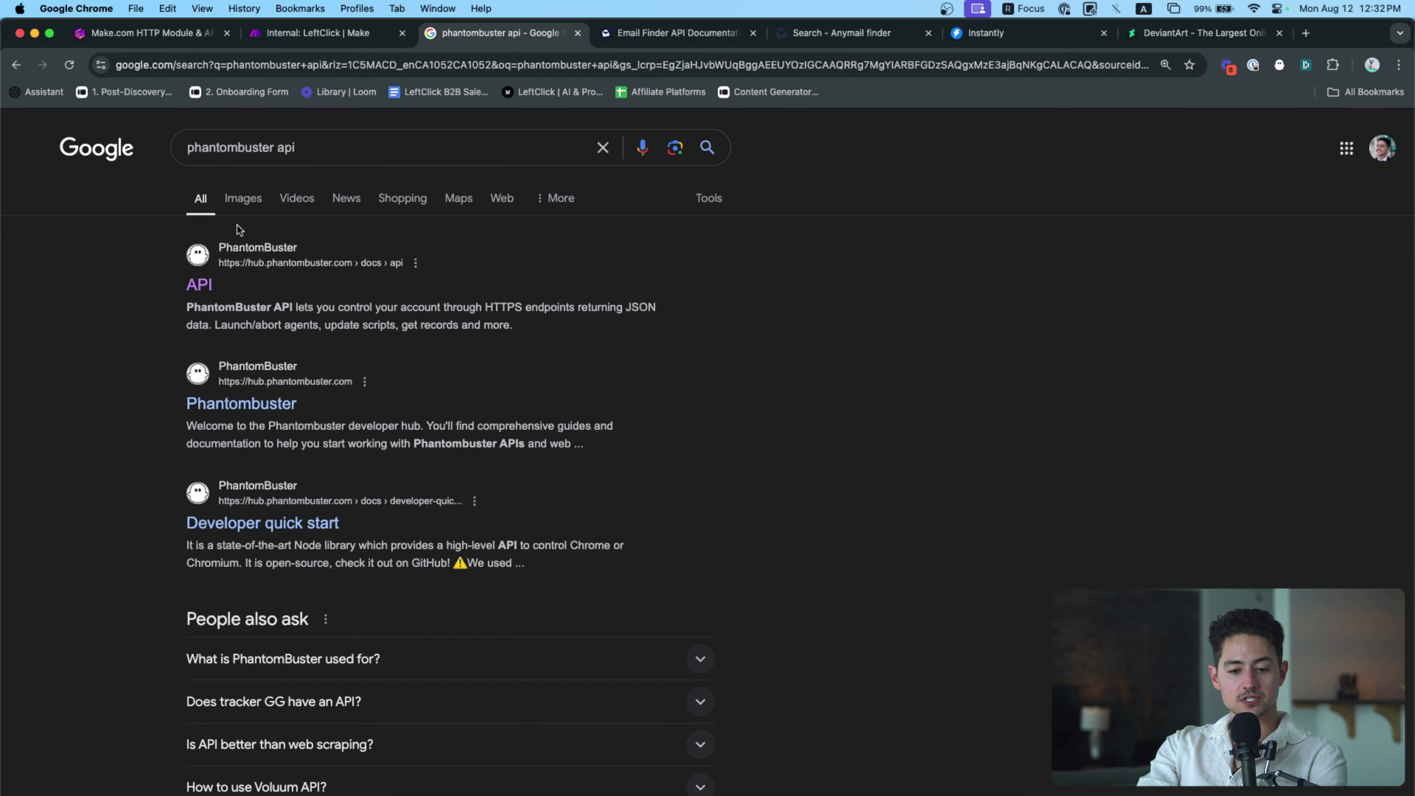
{"action": "left_click", "coordinate": [201, 289]}
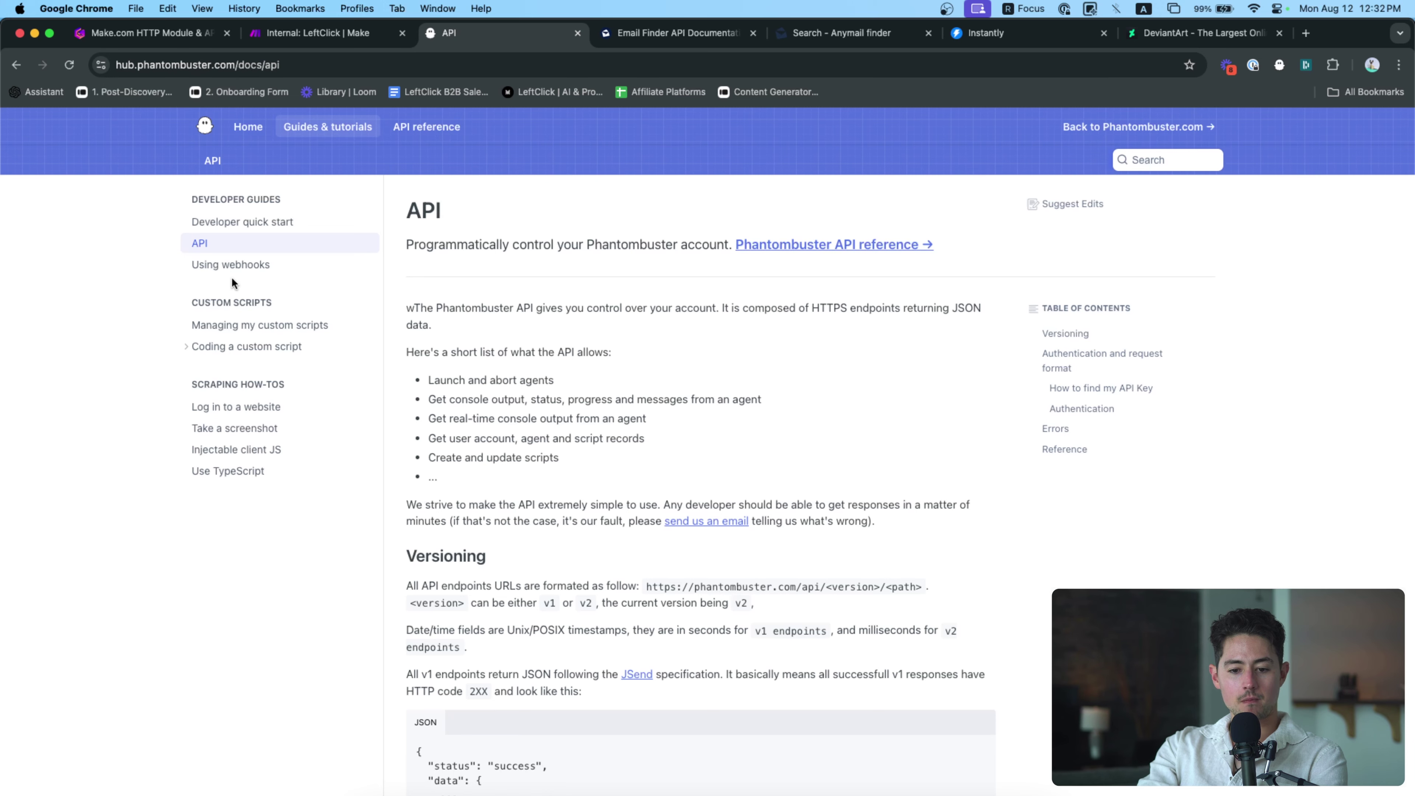
Open the Phantombuster API reference in a new tab and look at its code sample libraries
{"action": "scroll", "coordinate": [654, 254], "scroll_direction": "up", "scroll_amount": 3}
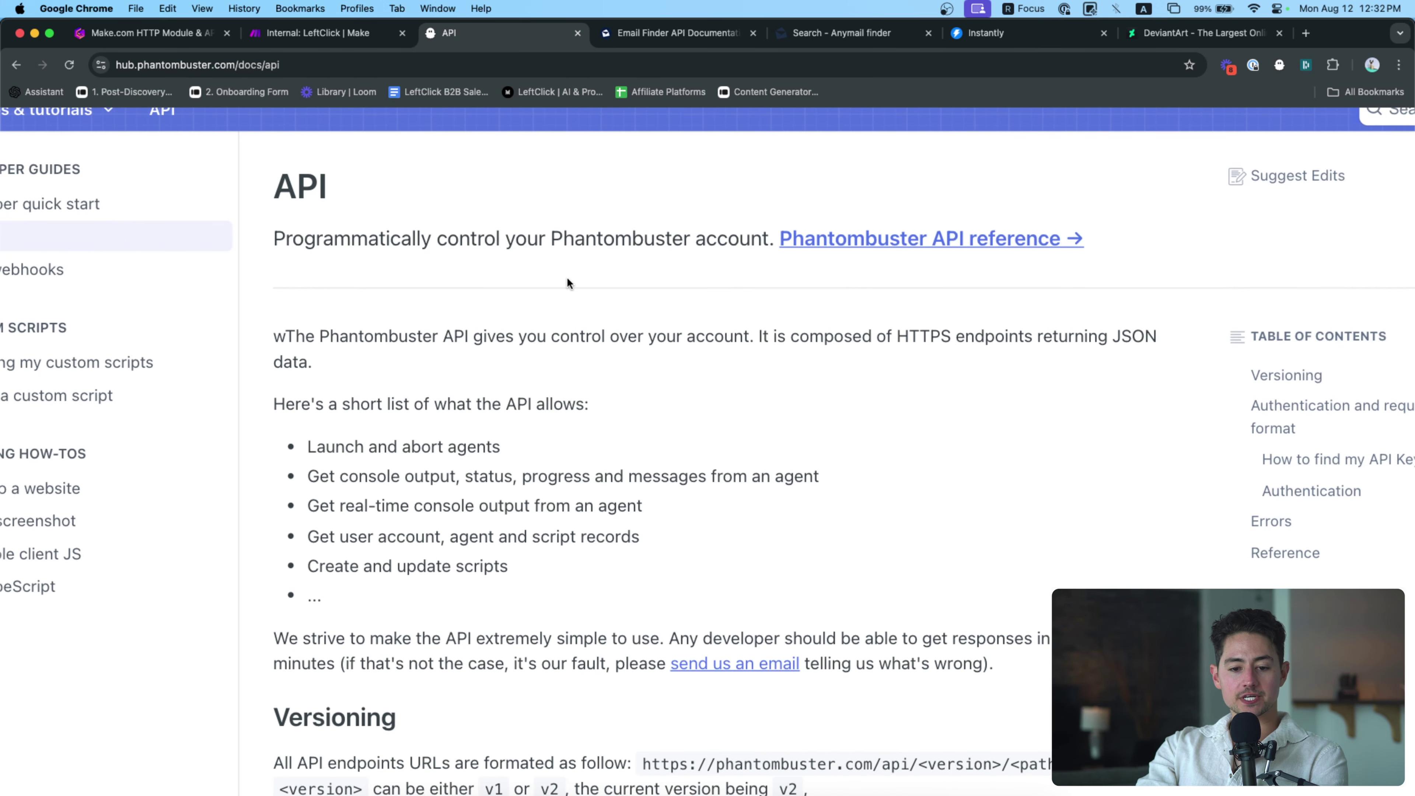
{"action": "scroll", "coordinate": [567, 277], "scroll_direction": "up", "scroll_amount": 3}
{"action": "scroll", "coordinate": [567, 277], "scroll_direction": "right", "scroll_amount": 1}
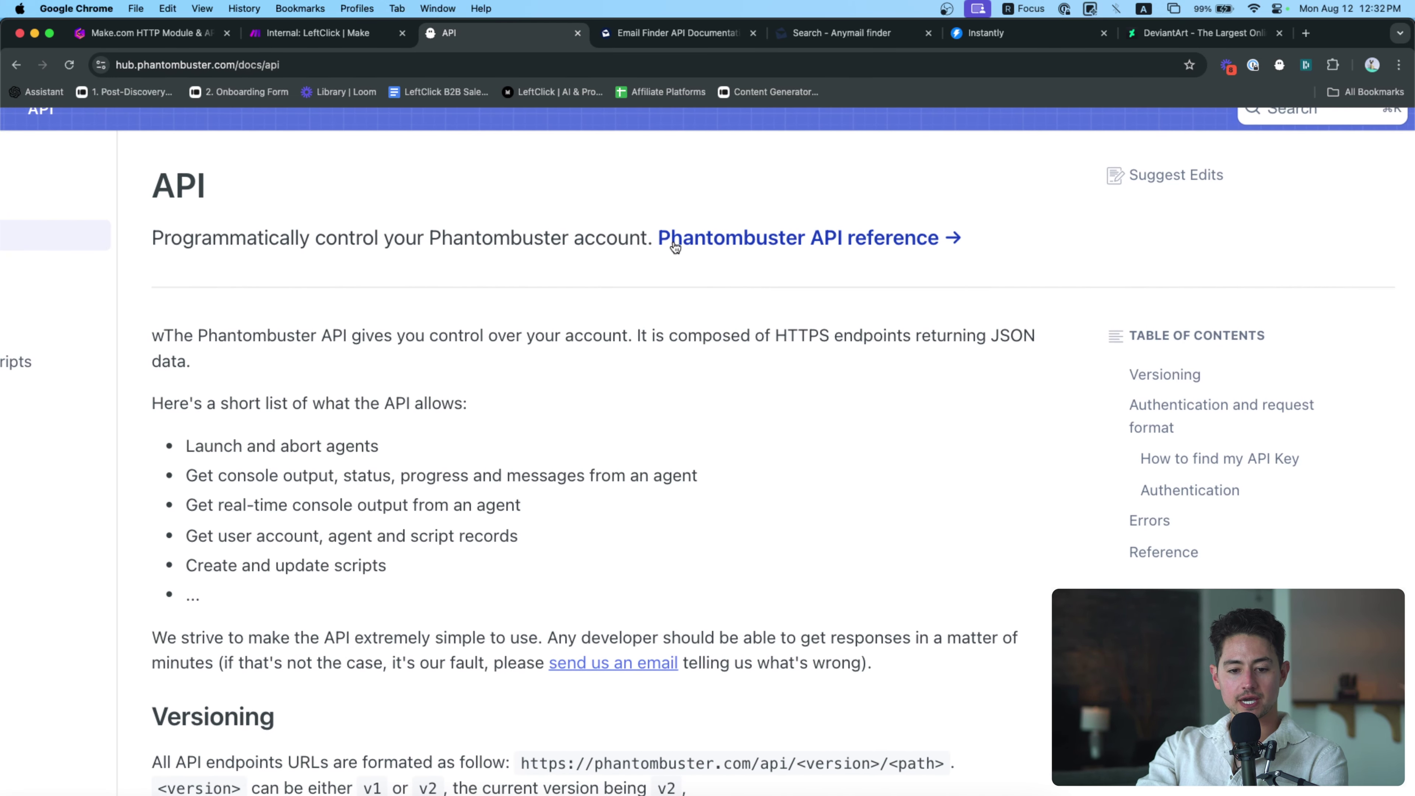
{"action": "scroll", "coordinate": [675, 247], "scroll_direction": "left", "scroll_amount": 1}
{"action": "right_click", "coordinate": [693, 240]}
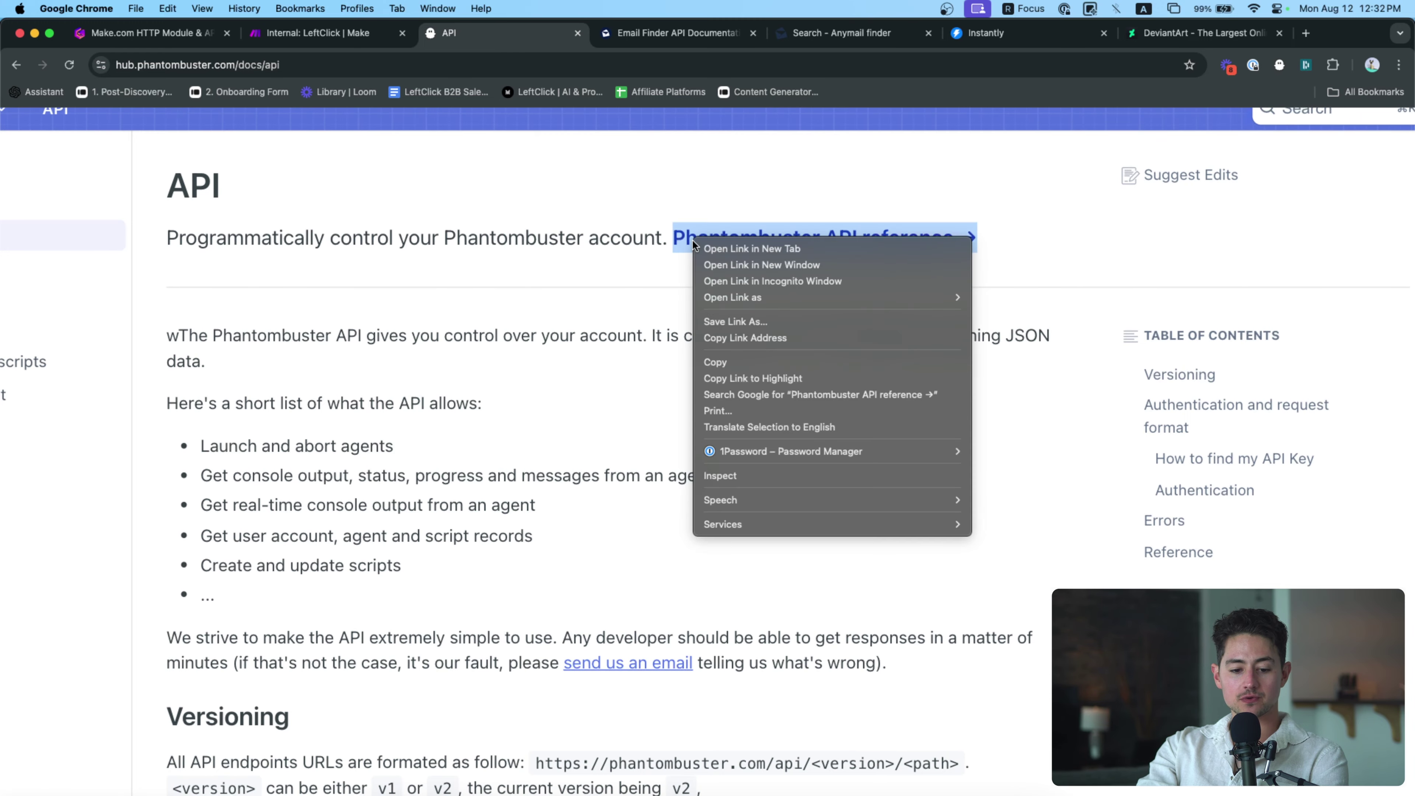
{"action": "left_click", "coordinate": [706, 248]}
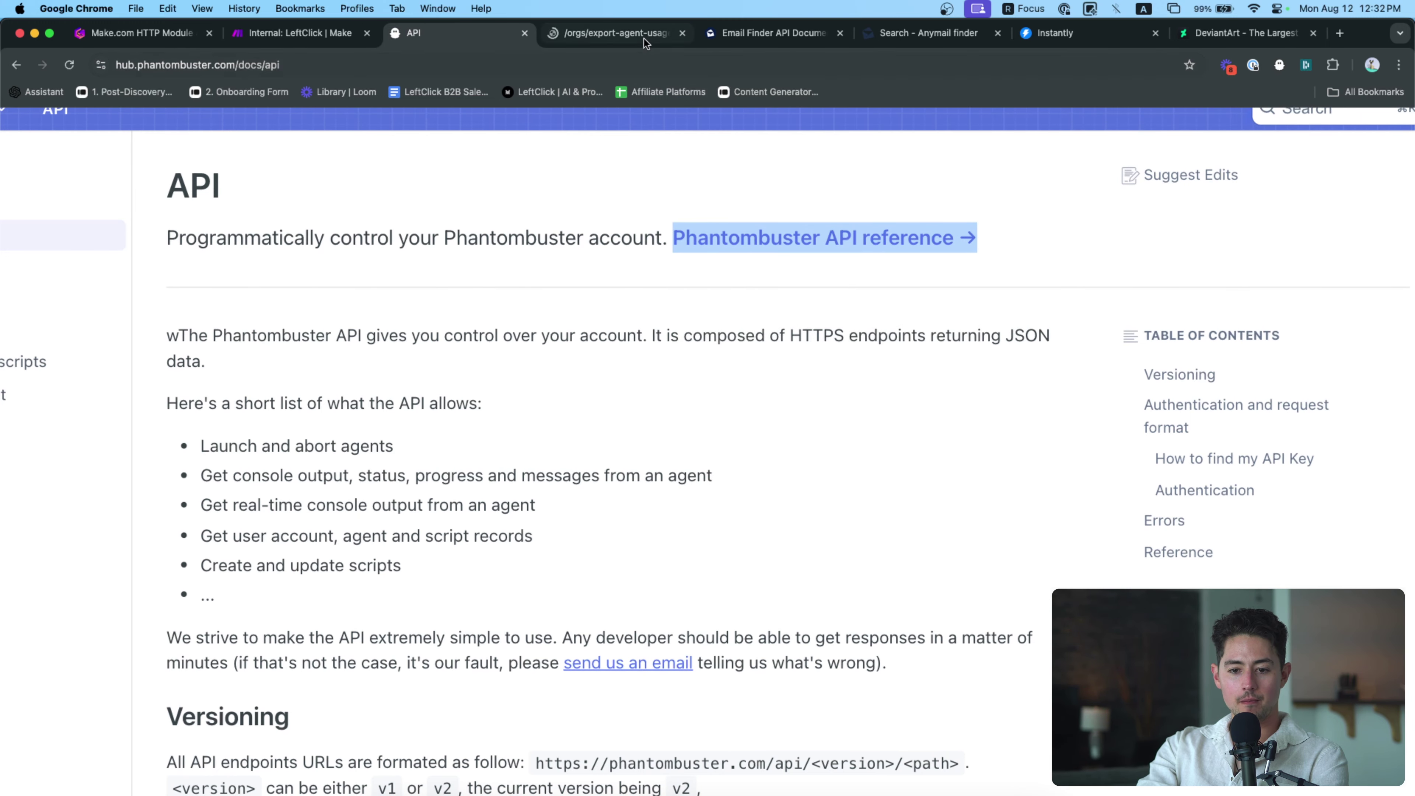
{"action": "left_click", "coordinate": [643, 36]}
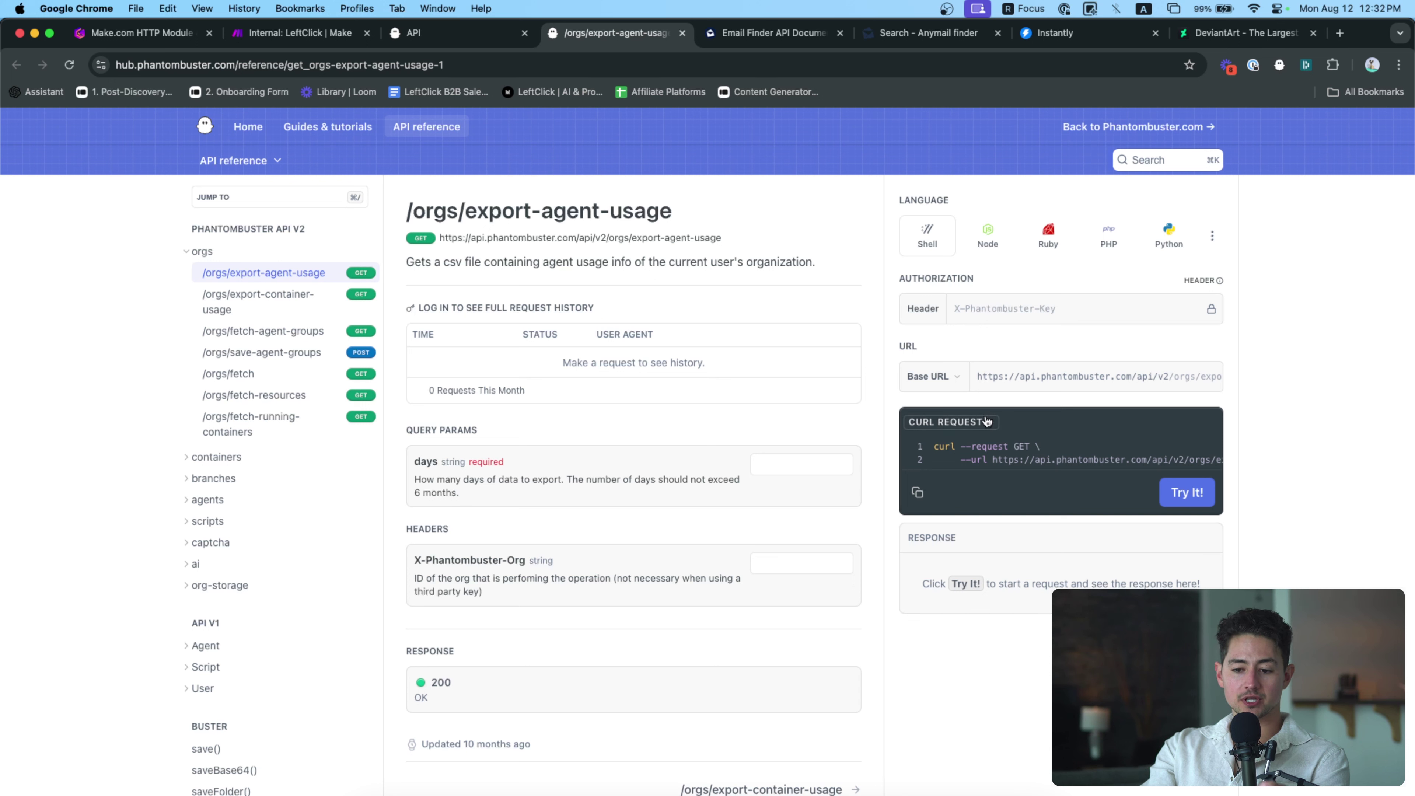
{"action": "left_click", "coordinate": [987, 422]}
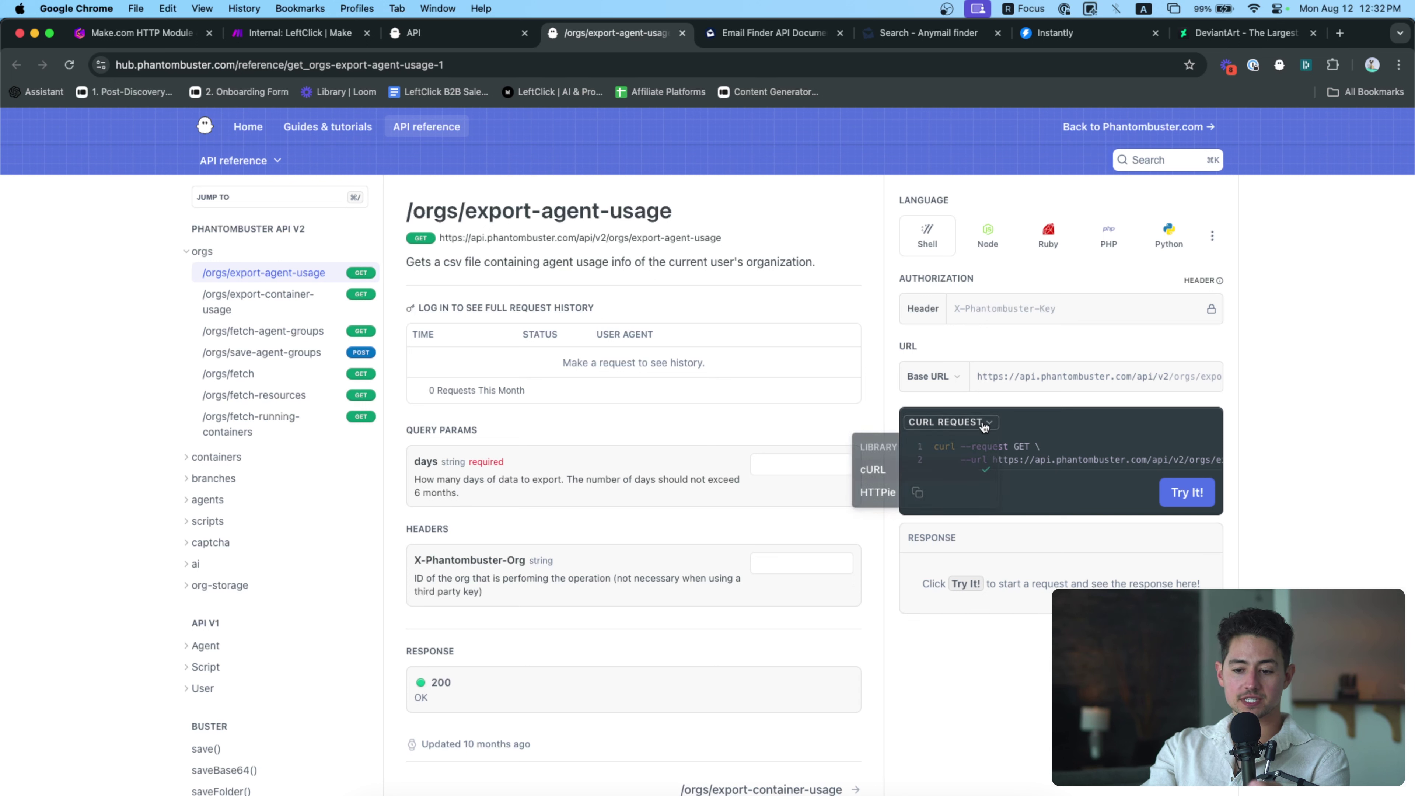
{"action": "left_click", "coordinate": [1003, 388]}
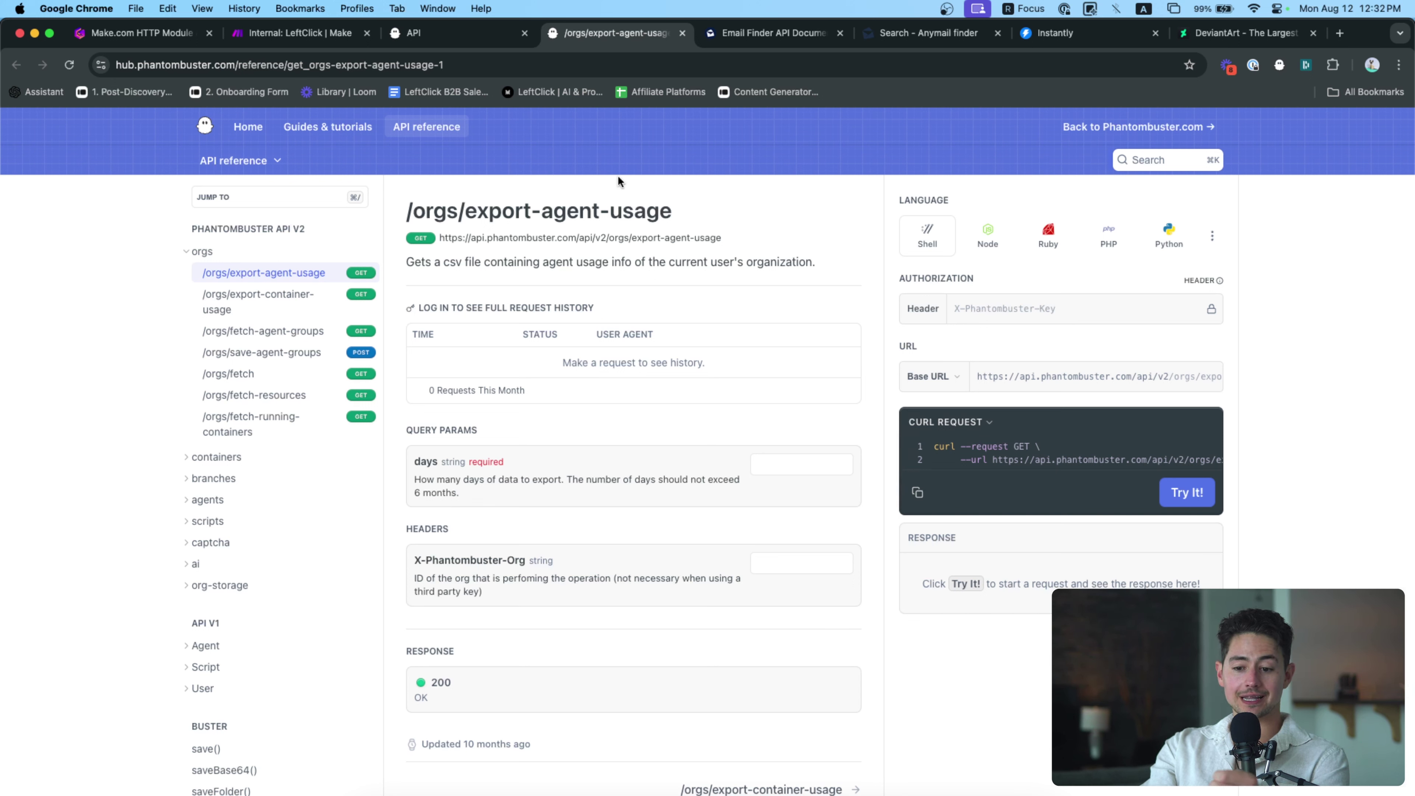
Scroll the API overview to 'How to find my API Key' and open the Workspace settings link in a new tab
{"action": "left_click", "coordinate": [442, 32]}
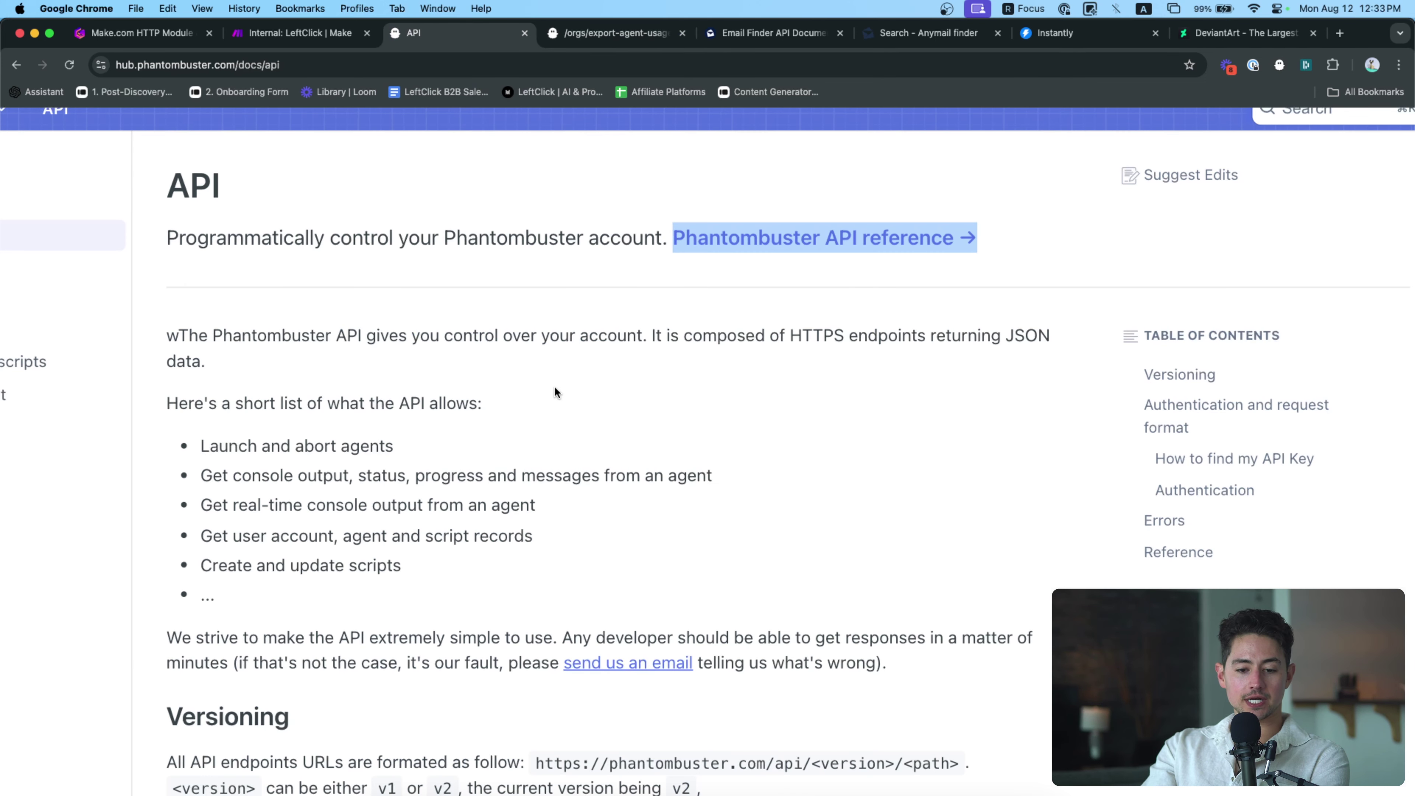
{"action": "scroll", "coordinate": [554, 433], "scroll_direction": "down", "scroll_amount": 1}
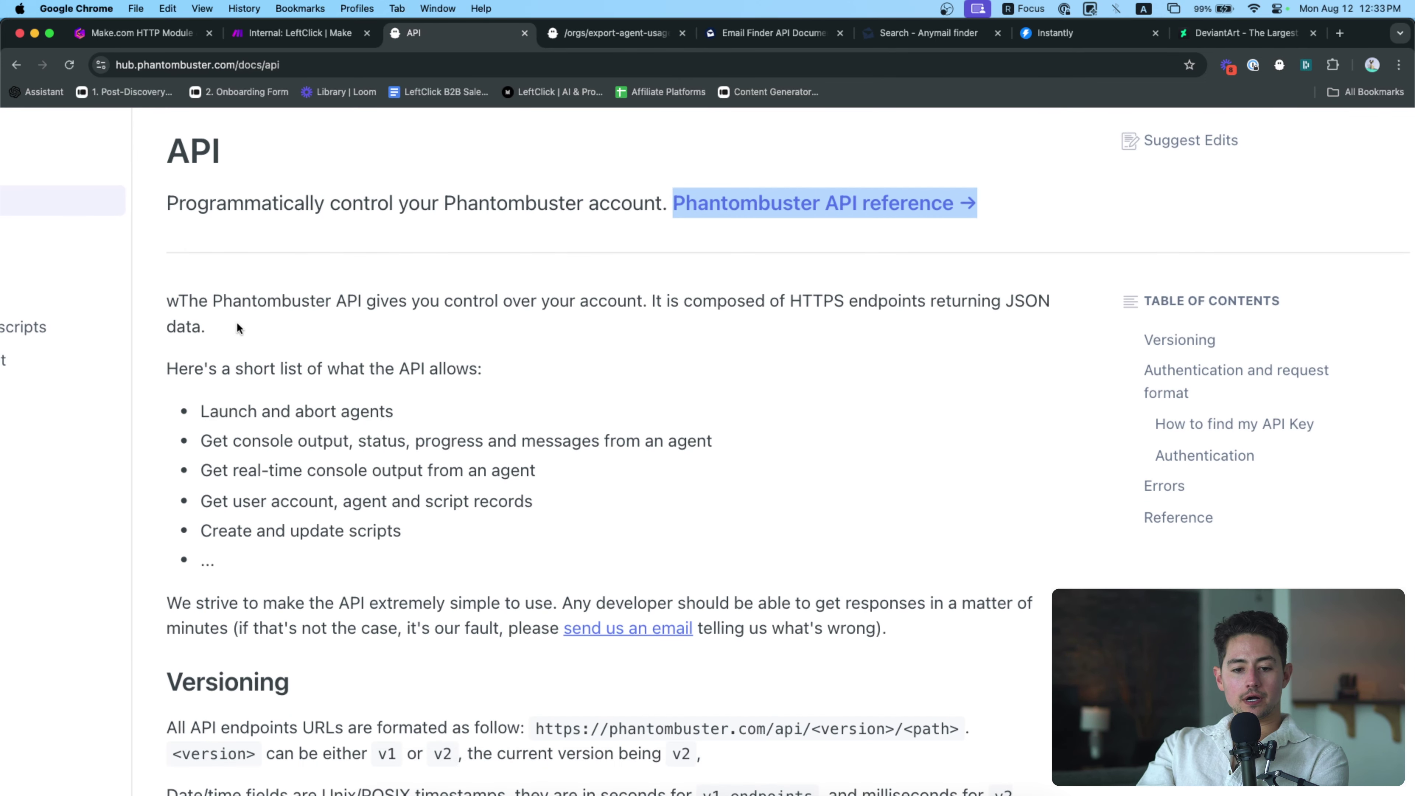
{"action": "left_click", "coordinate": [178, 302]}
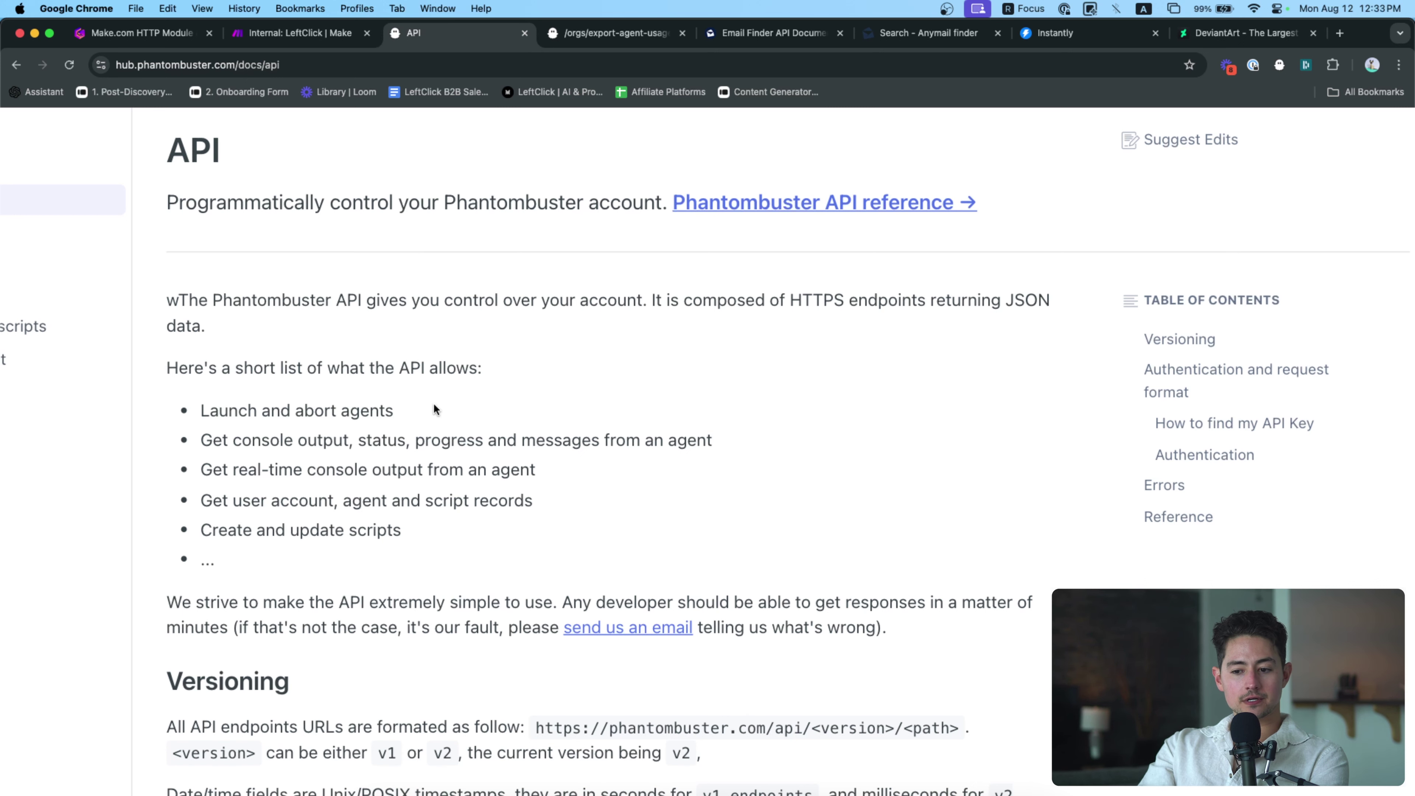
{"action": "scroll", "coordinate": [434, 406], "scroll_direction": "down", "scroll_amount": 5}
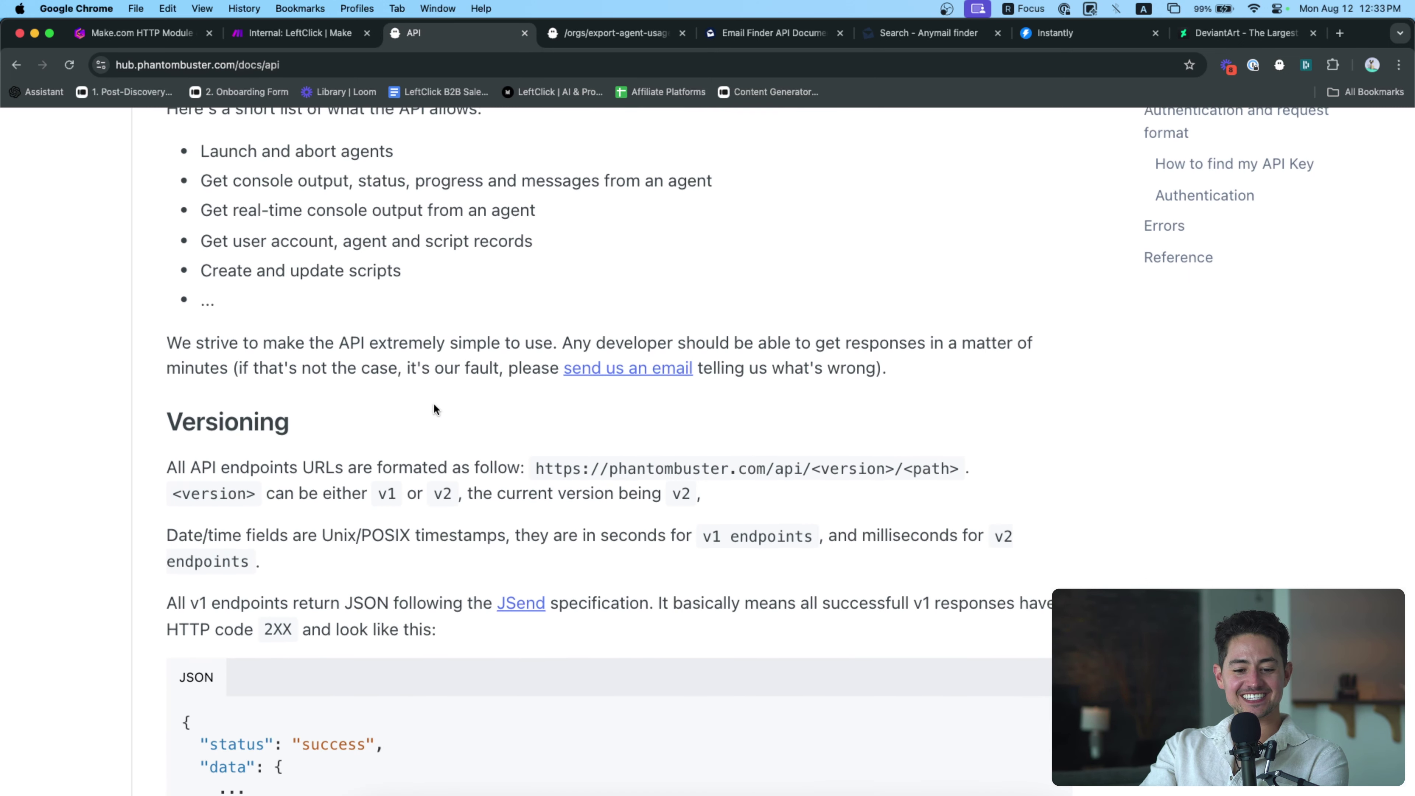
{"action": "scroll", "coordinate": [434, 405], "scroll_direction": "down", "scroll_amount": 5}
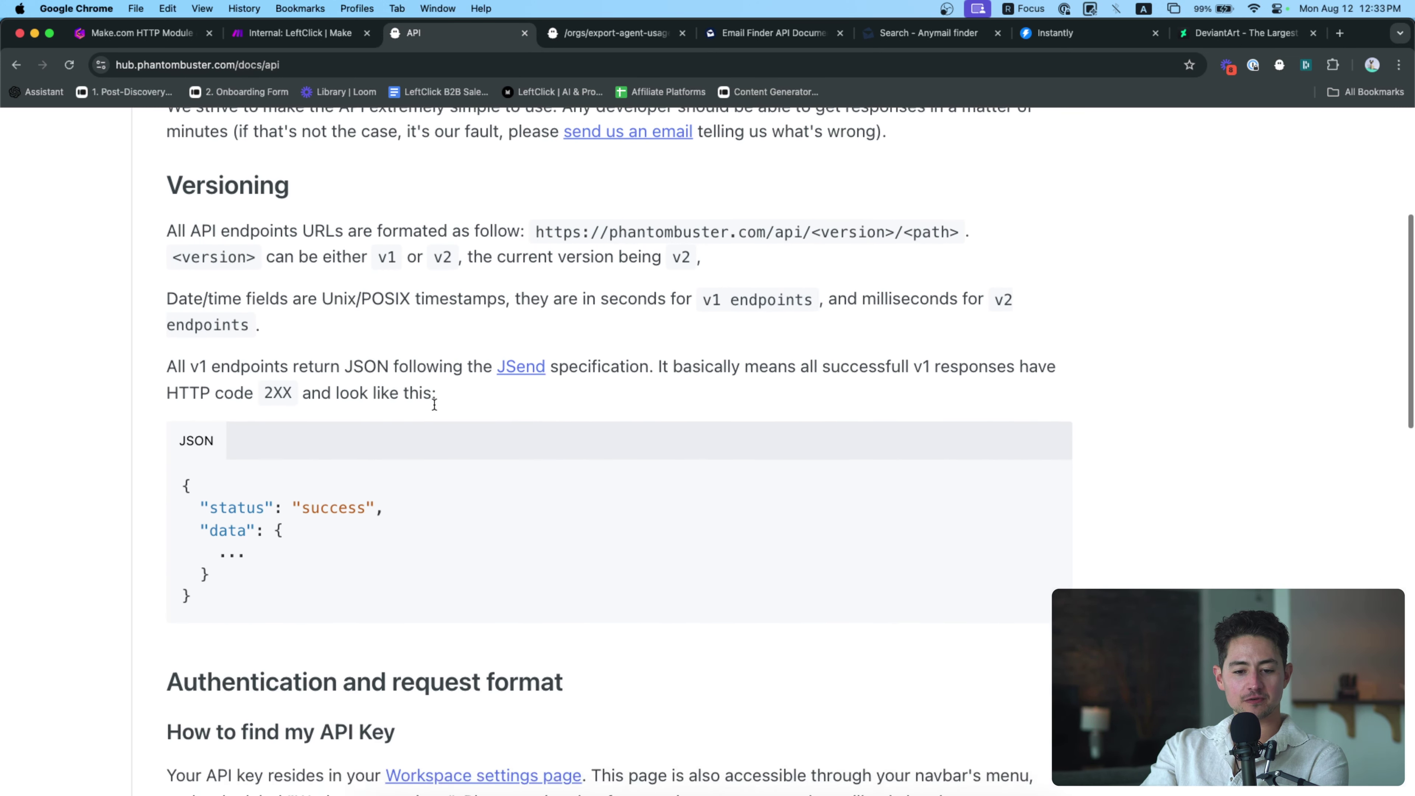
{"action": "scroll", "coordinate": [434, 405], "scroll_direction": "down", "scroll_amount": 3}
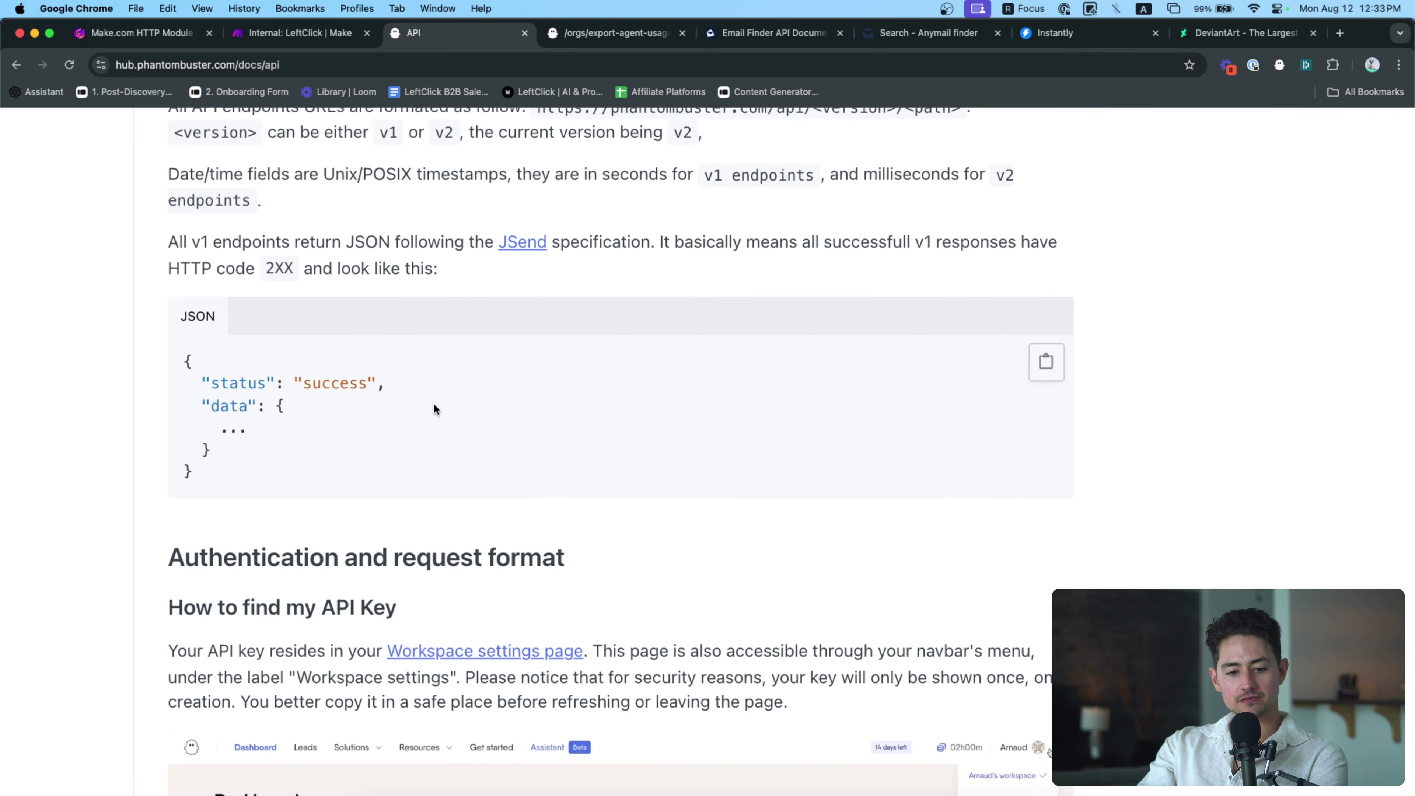
{"action": "scroll", "coordinate": [434, 404], "scroll_direction": "down", "scroll_amount": 4}
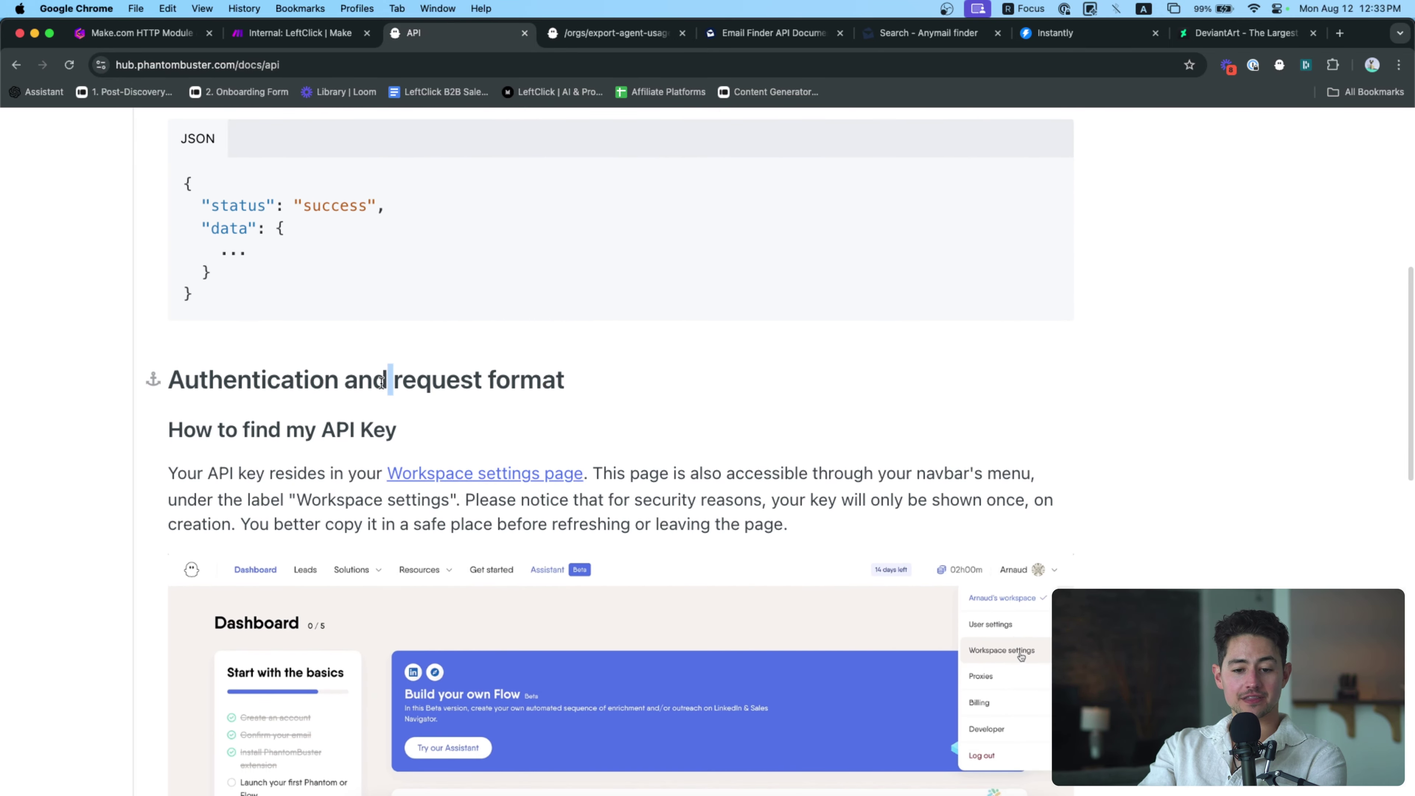
{"action": "triple_click", "coordinate": [381, 381]}
{"action": "scroll", "coordinate": [531, 357], "scroll_direction": "down", "scroll_amount": 1}
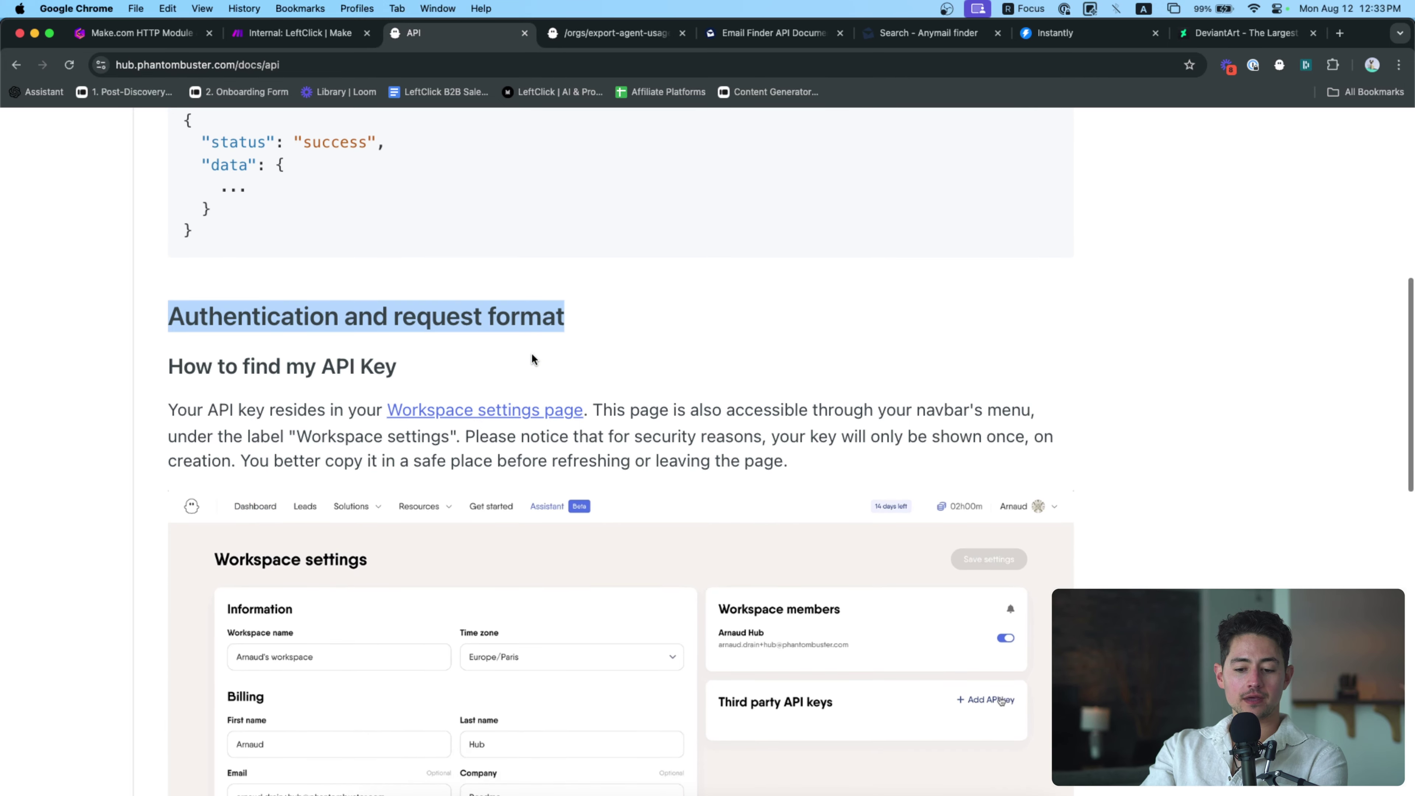
{"action": "left_click", "coordinate": [445, 272]}
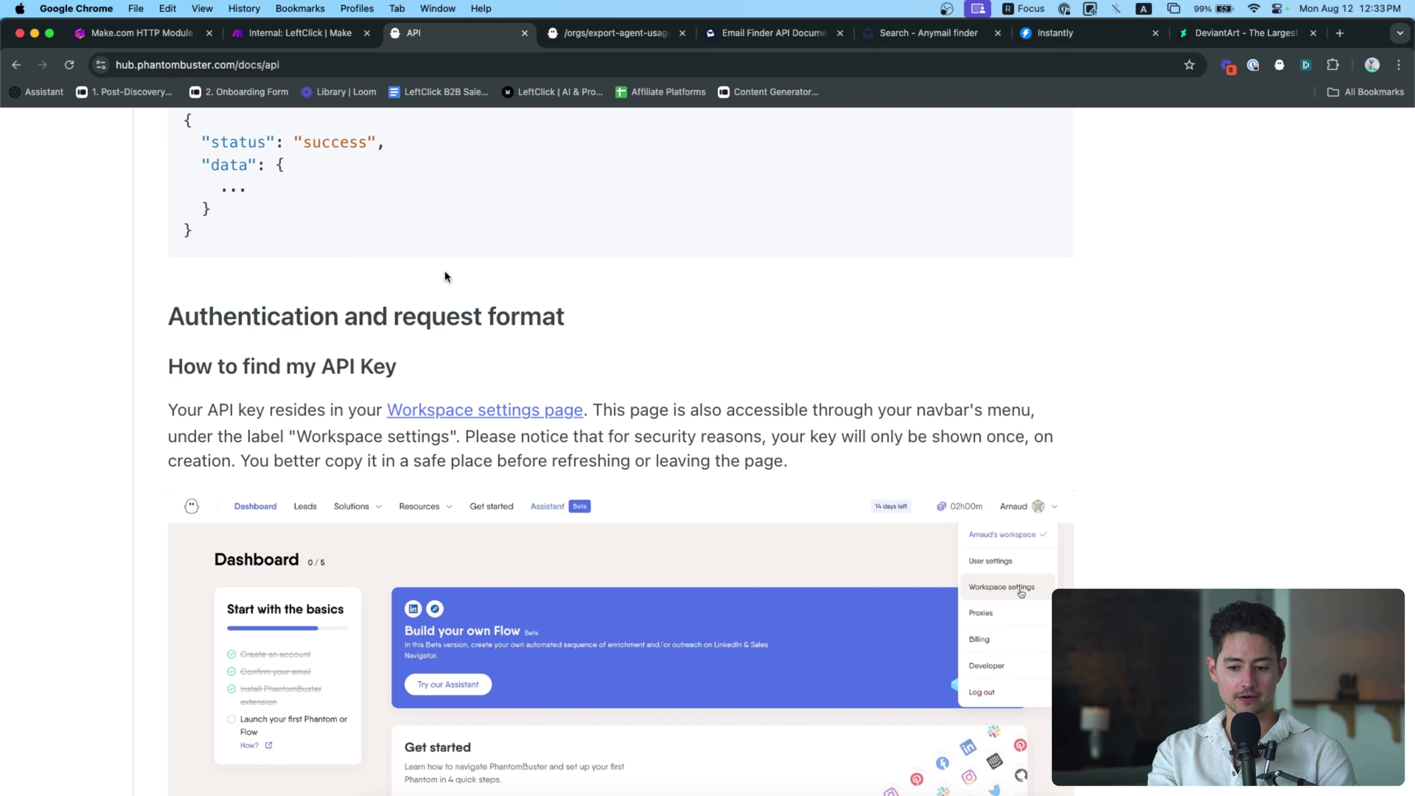
{"action": "scroll", "coordinate": [672, 345], "scroll_direction": "down", "scroll_amount": 3}
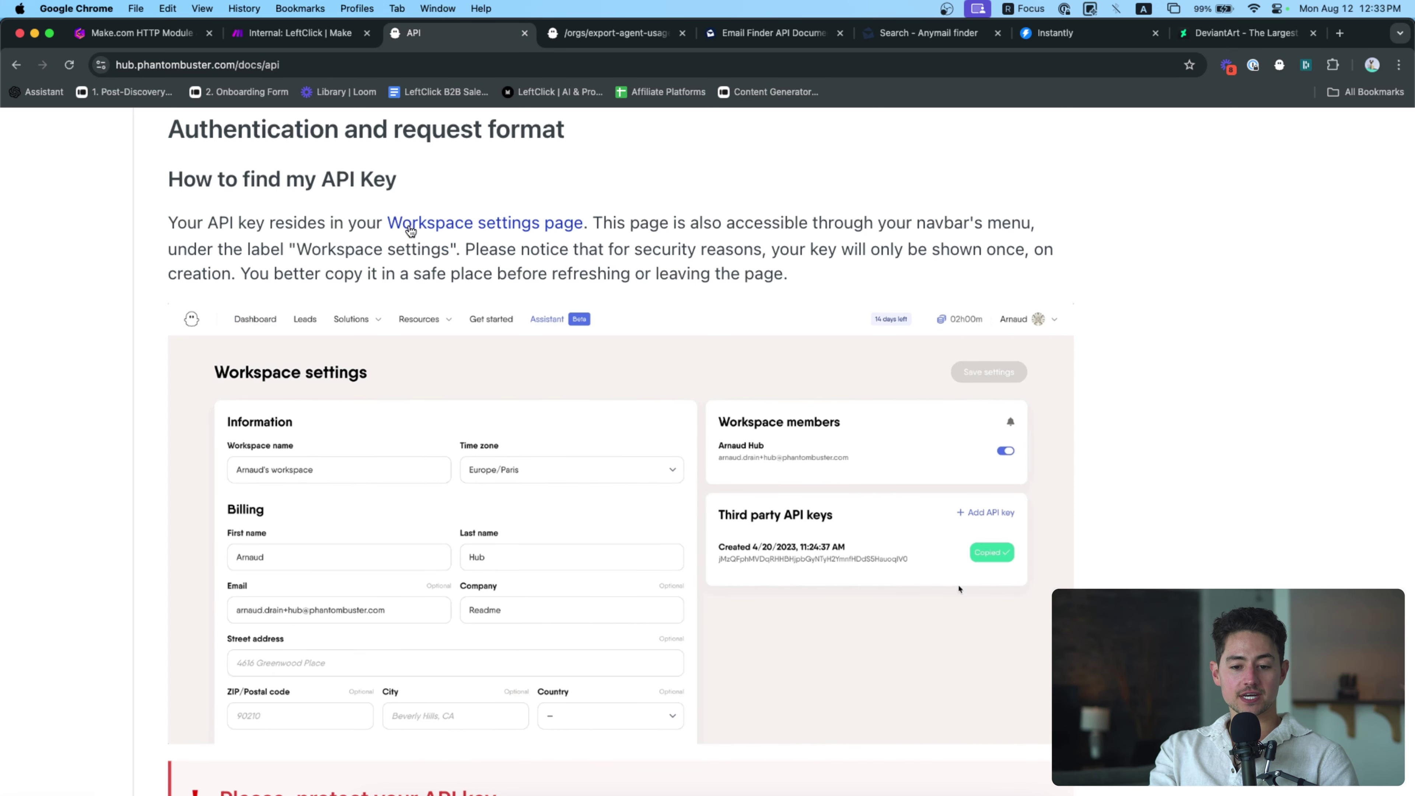
{"action": "right_click", "coordinate": [413, 229]}
{"action": "left_click", "coordinate": [414, 232]}
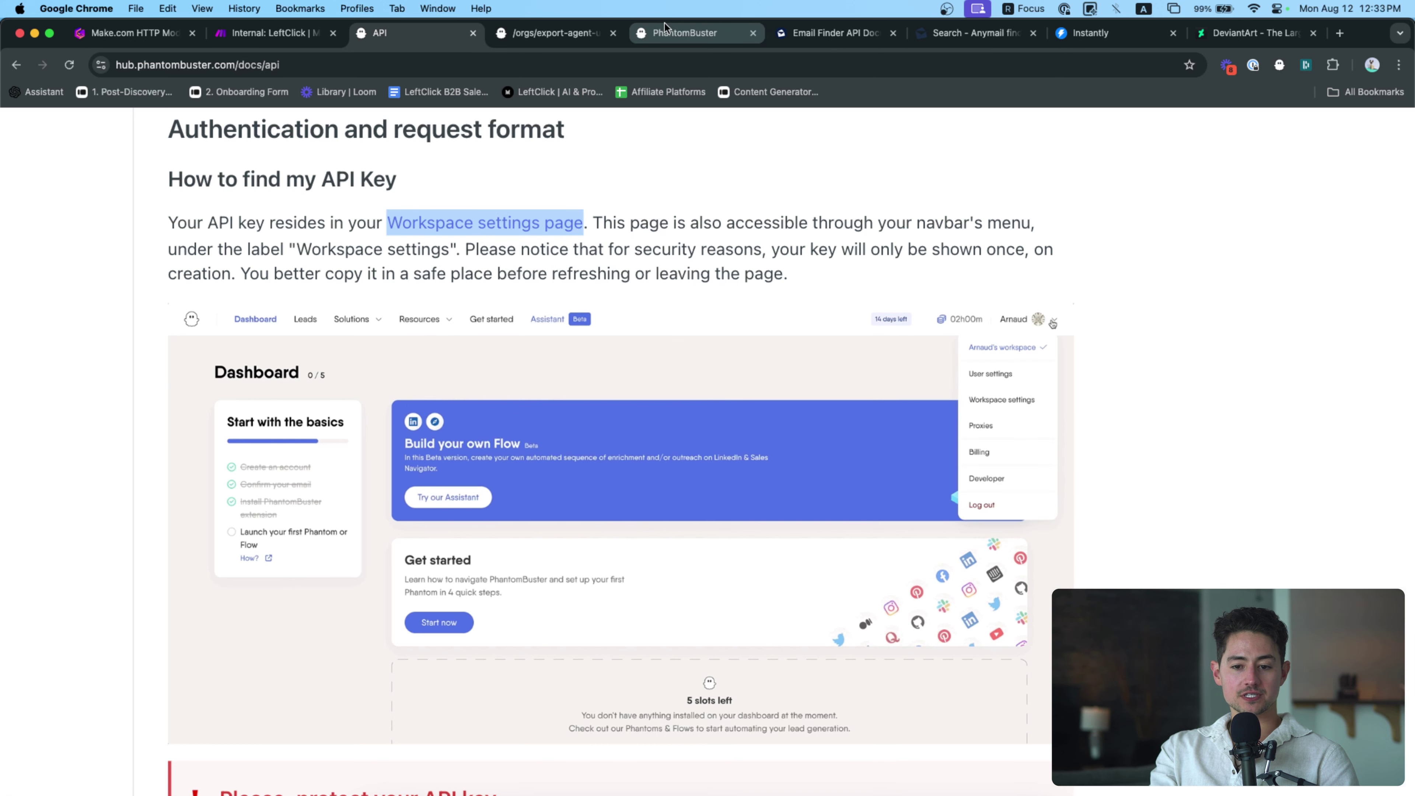
Create a new third-party API key in Workspace settings and copy it
{"action": "left_click", "coordinate": [672, 33]}
{"action": "scroll", "coordinate": [1001, 421], "scroll_direction": "down", "scroll_amount": 4}
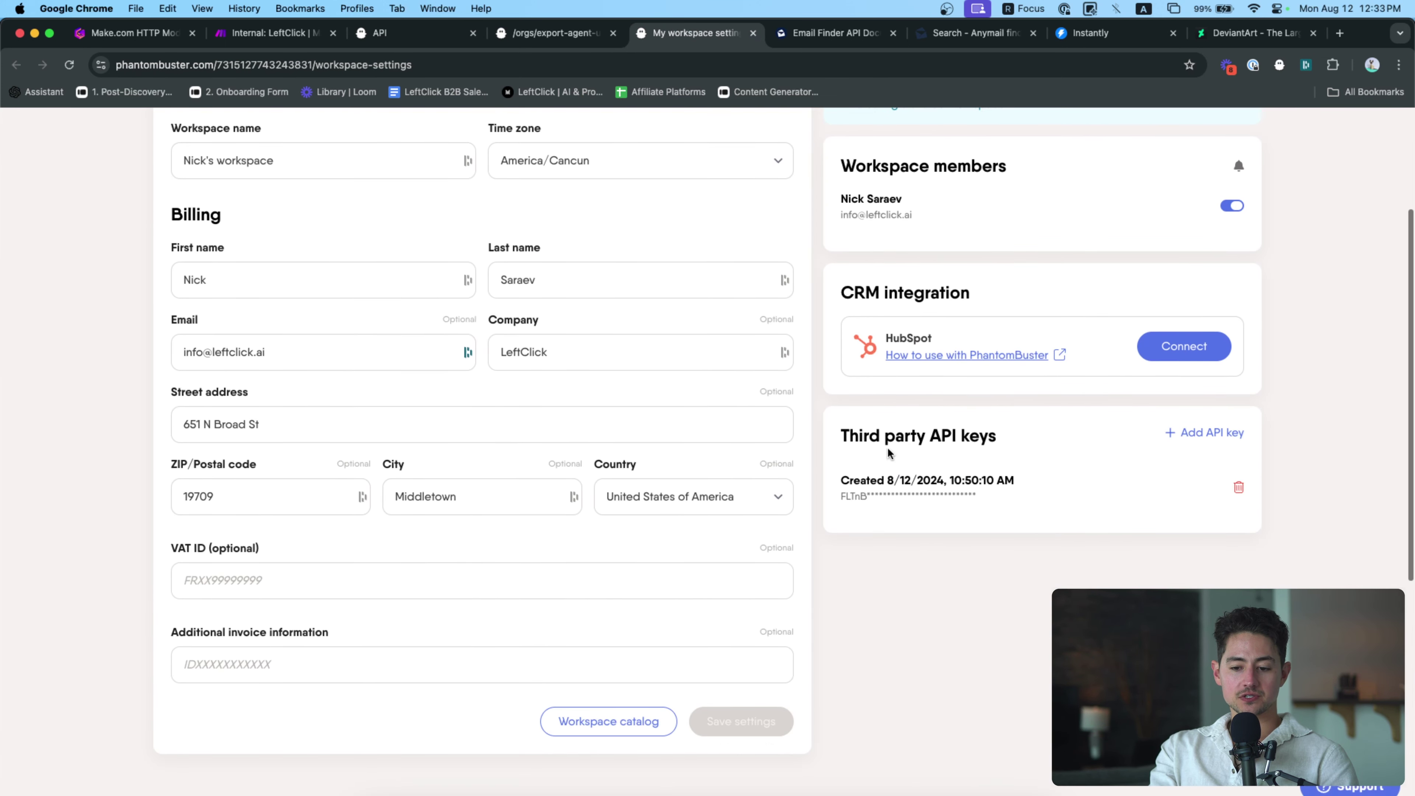
{"action": "left_click", "coordinate": [1176, 435]}
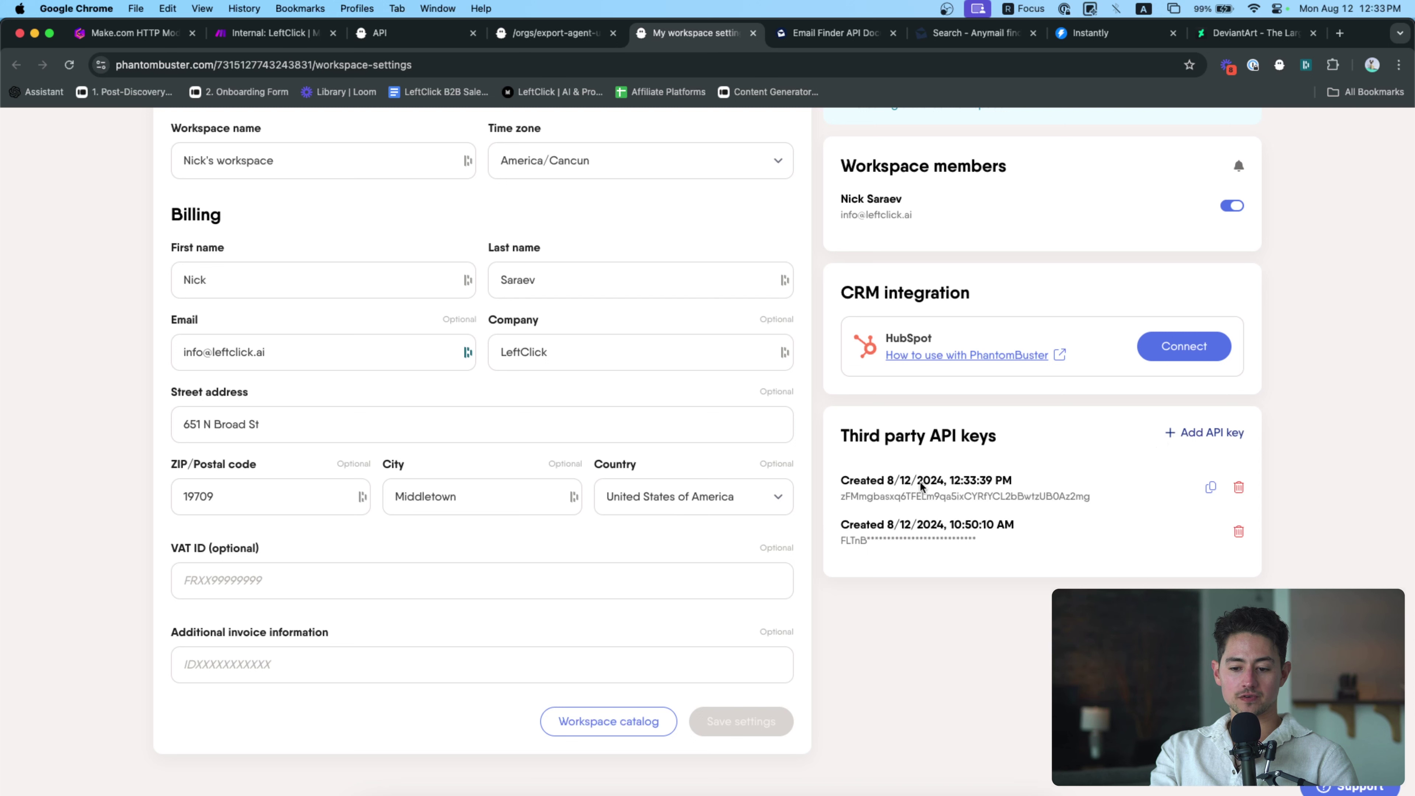
{"action": "left_click", "coordinate": [1211, 489]}
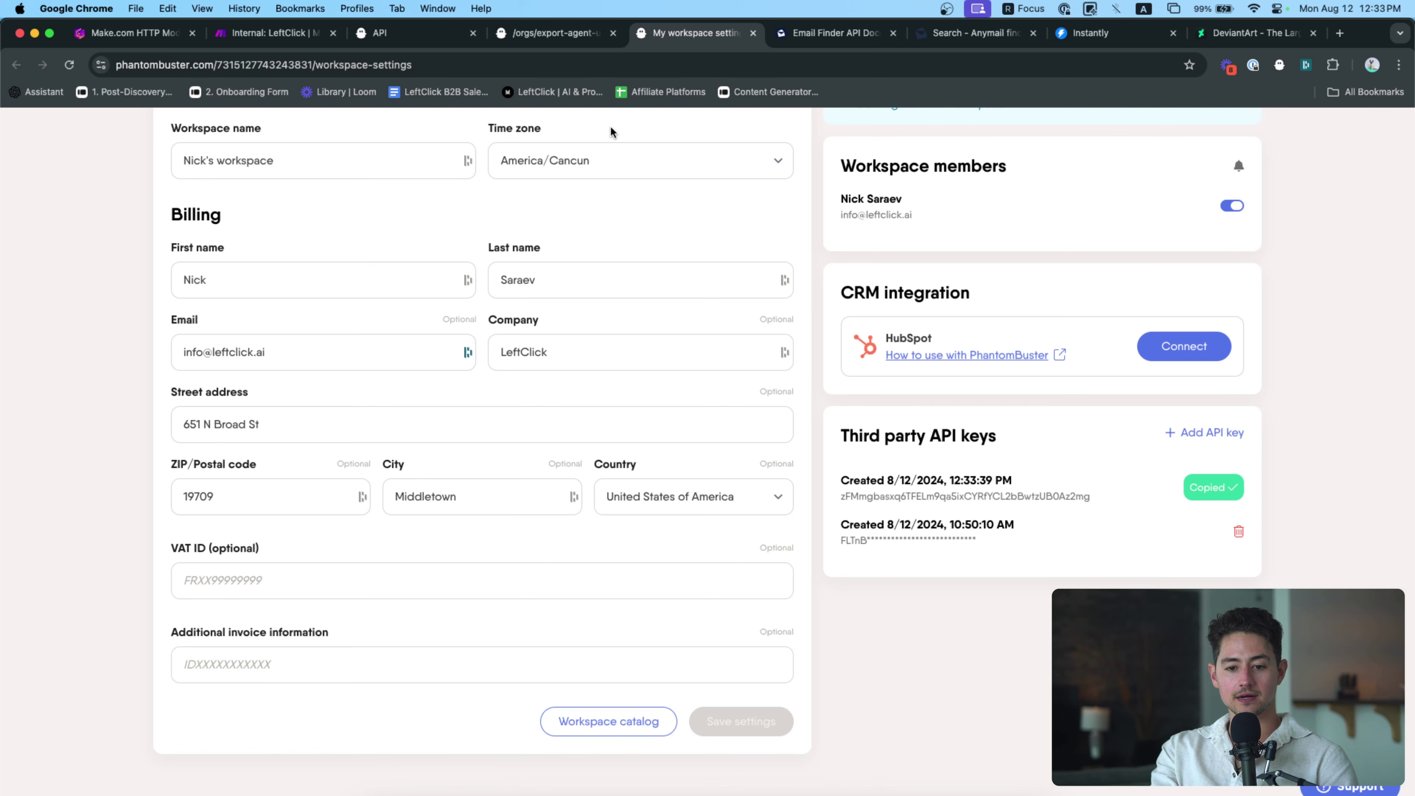
{"action": "key", "text": "super+3"}
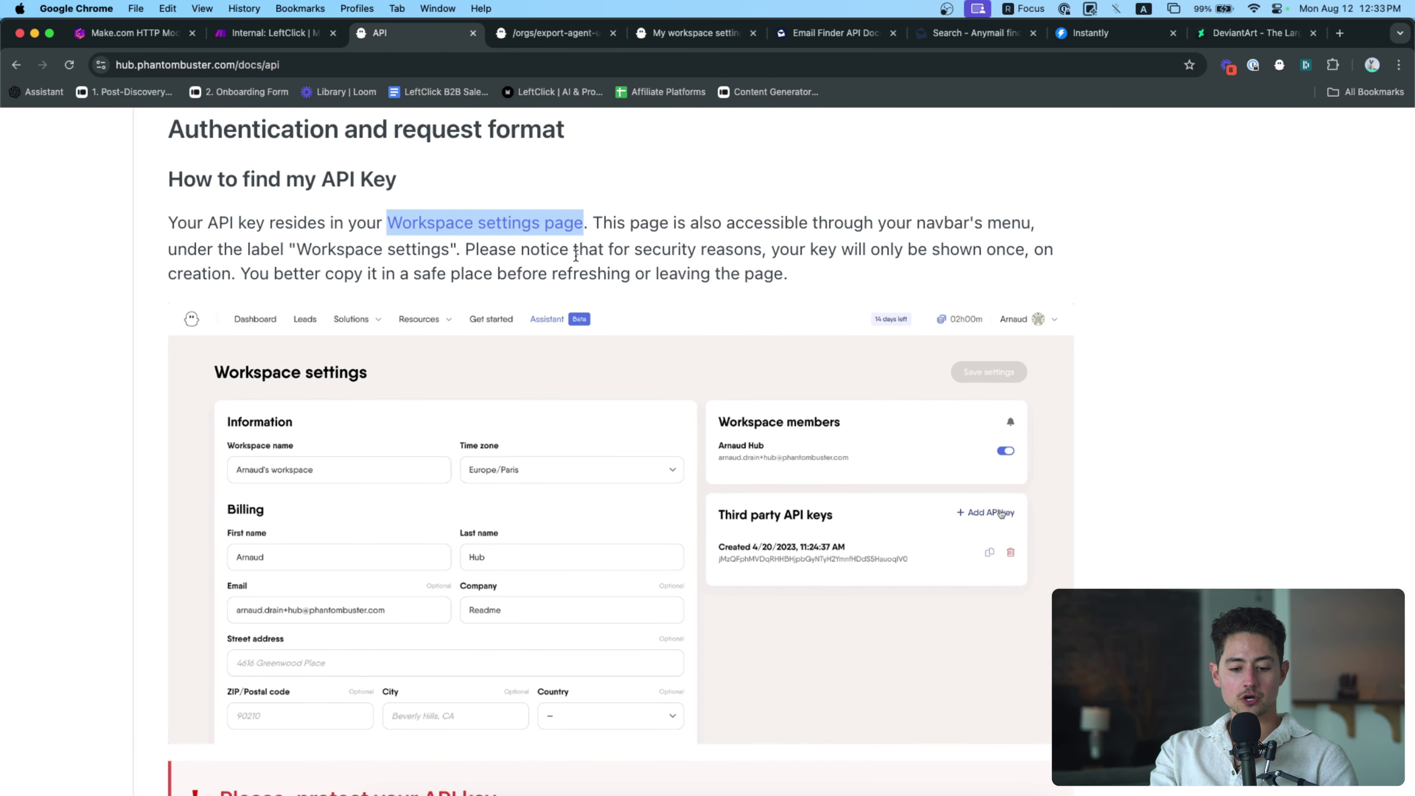
Read the Authentication section showing the key sent in the X-Phantombuster-Key-1 header
{"action": "scroll", "coordinate": [971, 421], "scroll_direction": "down", "scroll_amount": 5}
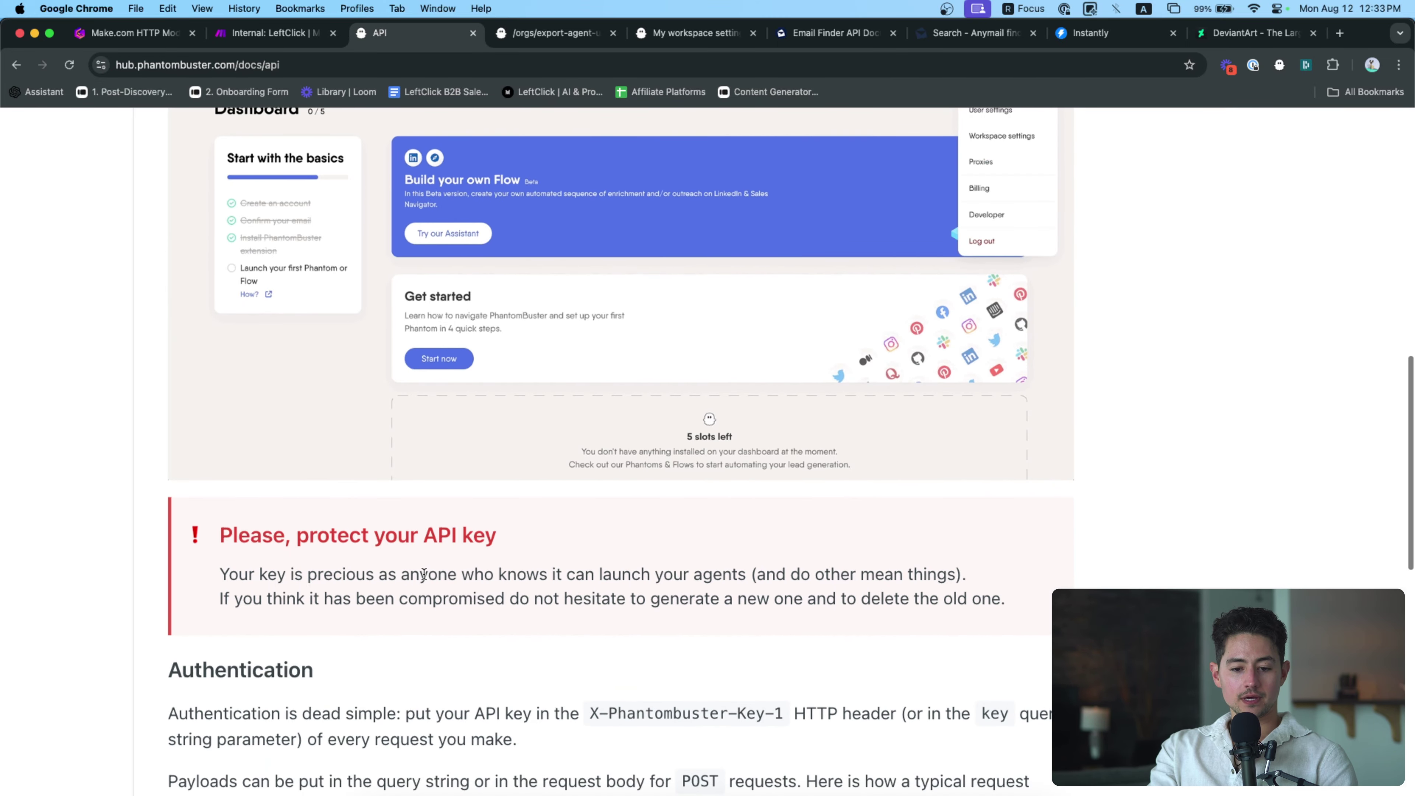
{"action": "left_click_drag", "start_coordinate": [222, 538], "coordinate": [468, 537]}
{"action": "left_click", "coordinate": [572, 533]}
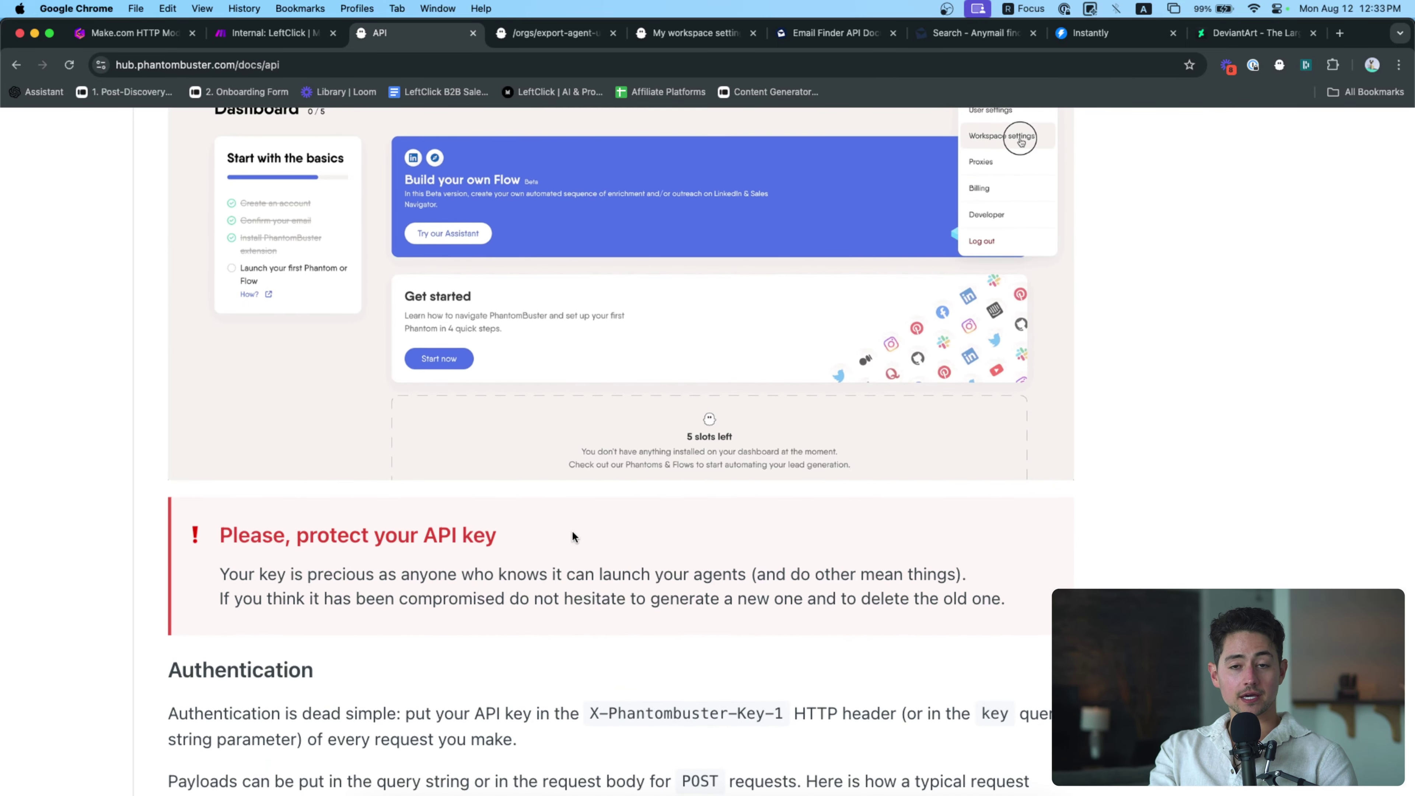
{"action": "scroll", "coordinate": [586, 546], "scroll_direction": "down", "scroll_amount": 2}
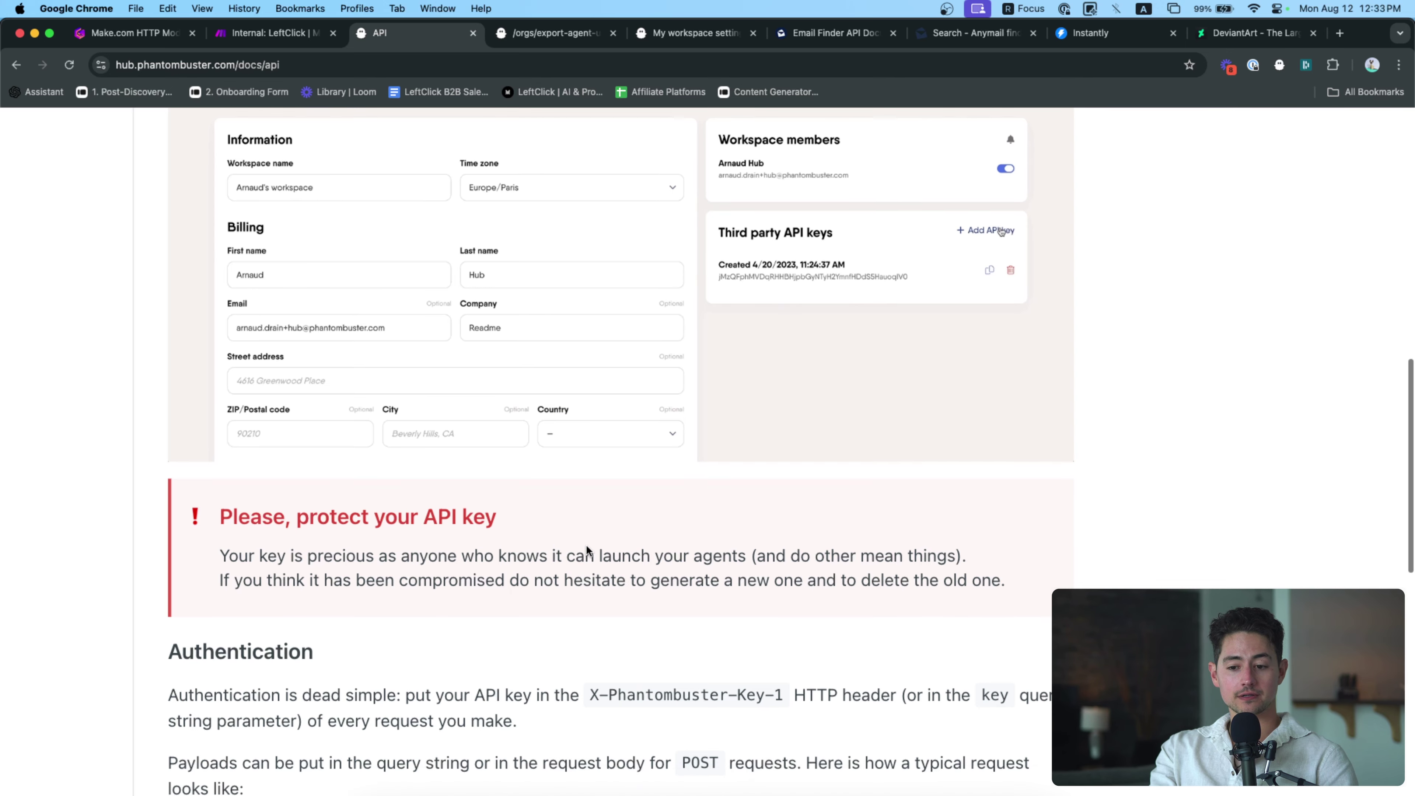
{"action": "scroll", "coordinate": [587, 546], "scroll_direction": "down", "scroll_amount": 1}
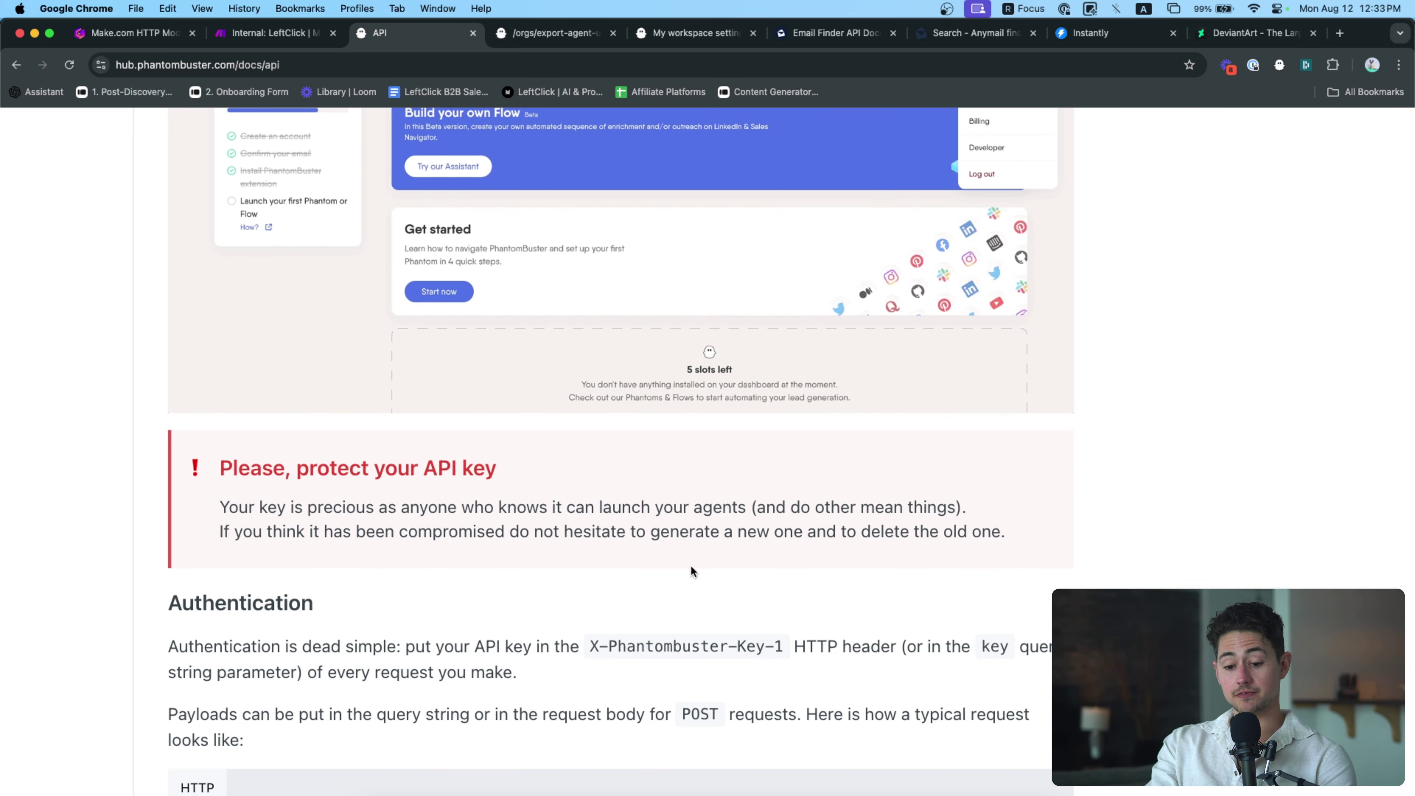
{"action": "scroll", "coordinate": [691, 565], "scroll_direction": "down", "scroll_amount": 10}
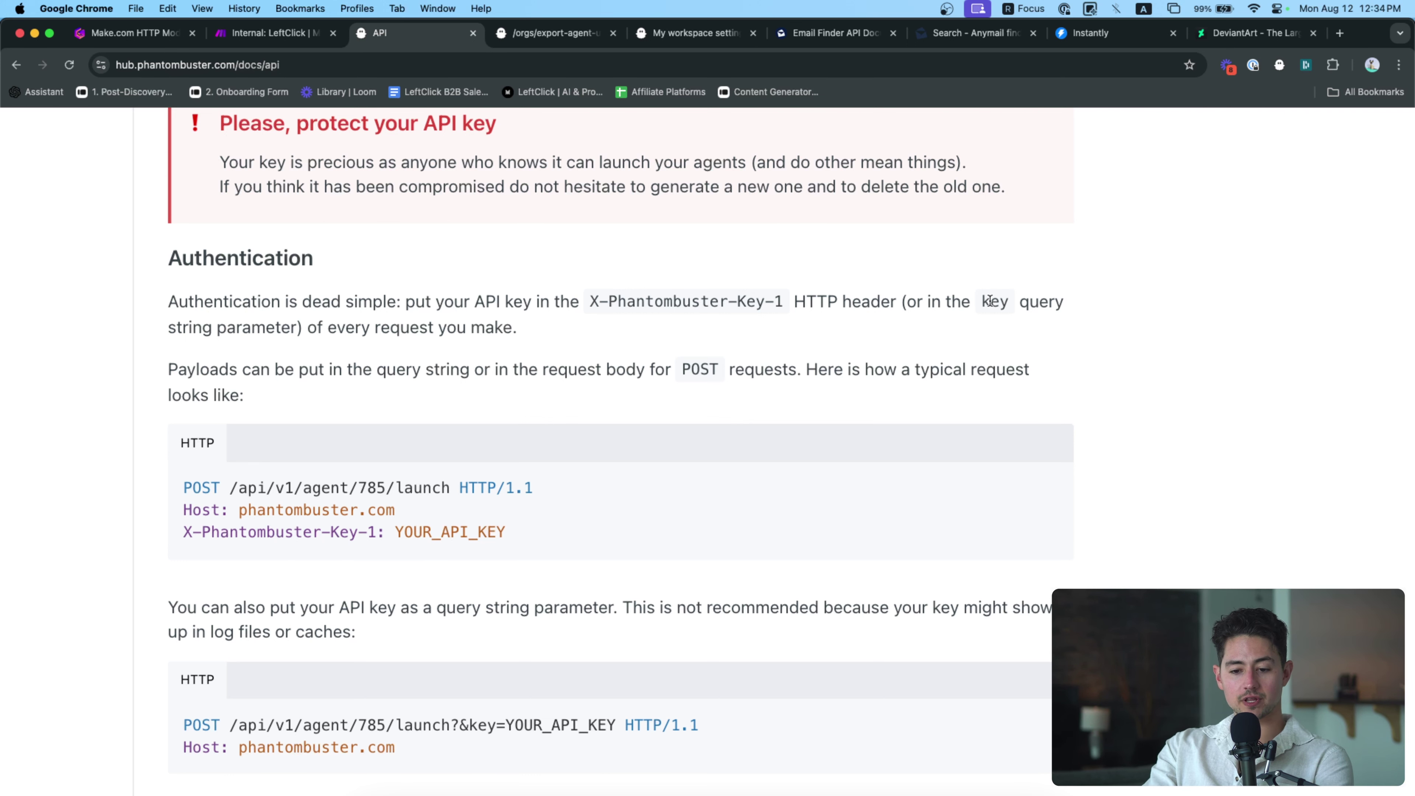
{"action": "scroll", "coordinate": [765, 299], "scroll_direction": "down", "scroll_amount": 3}
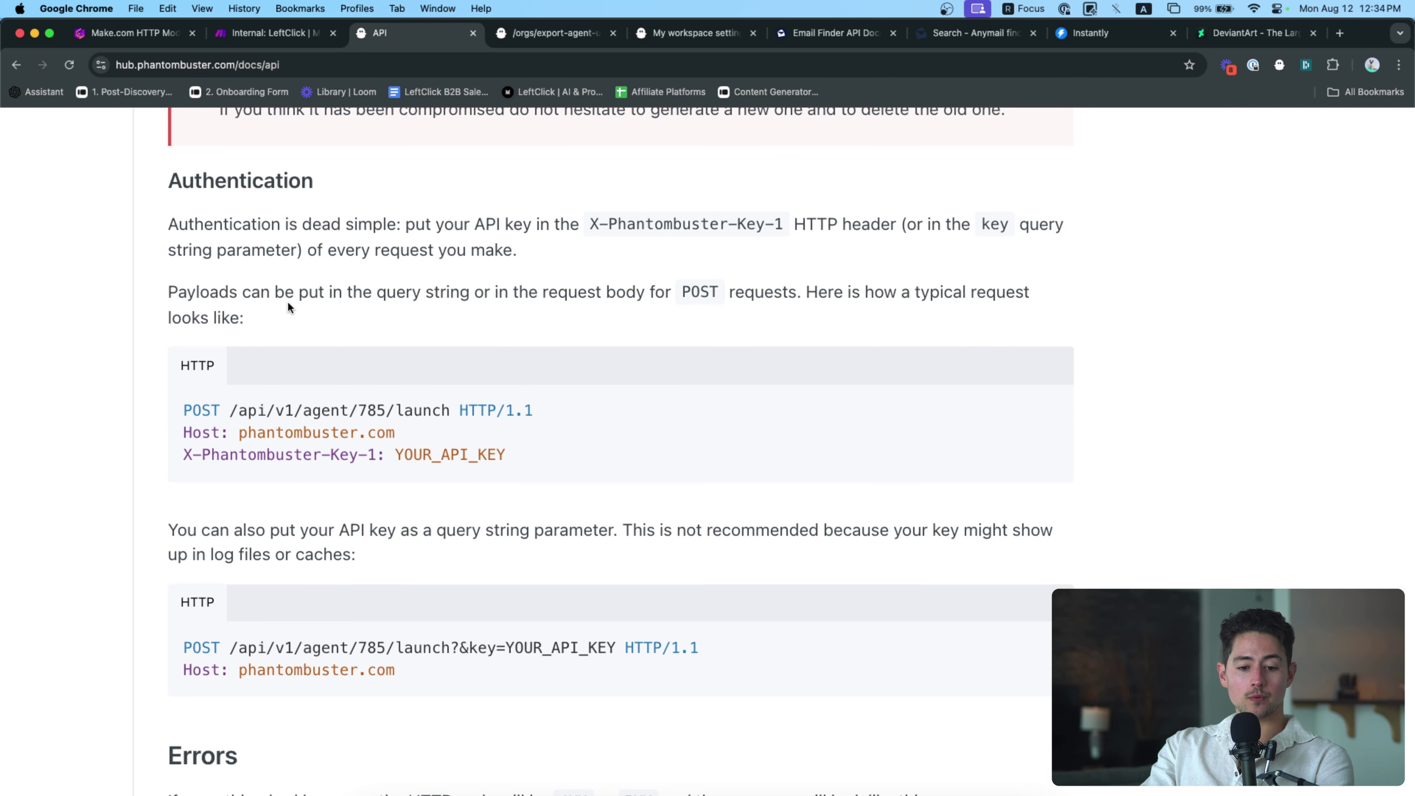
{"action": "scroll", "coordinate": [196, 340], "scroll_direction": "down", "scroll_amount": 3}
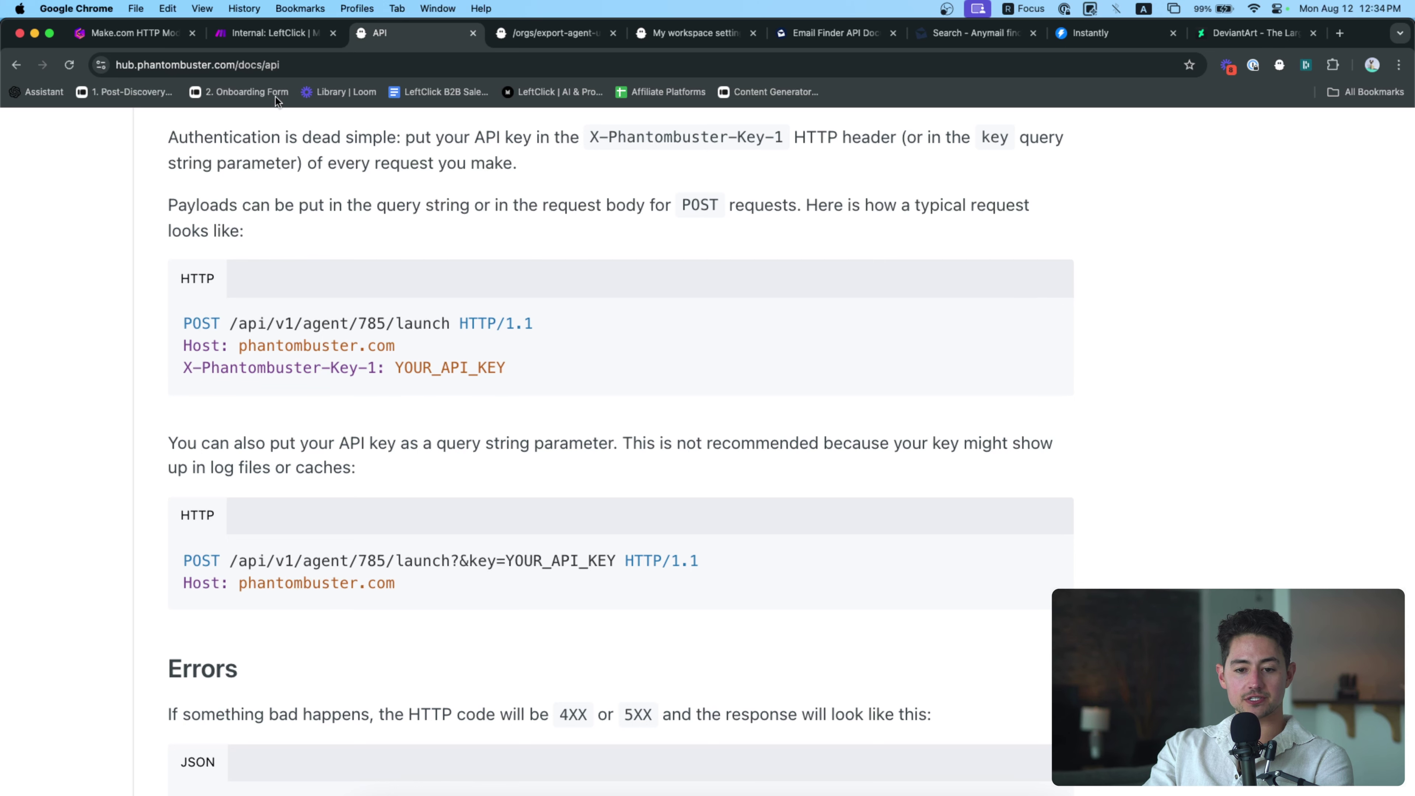
{"action": "left_click", "coordinate": [282, 33]}
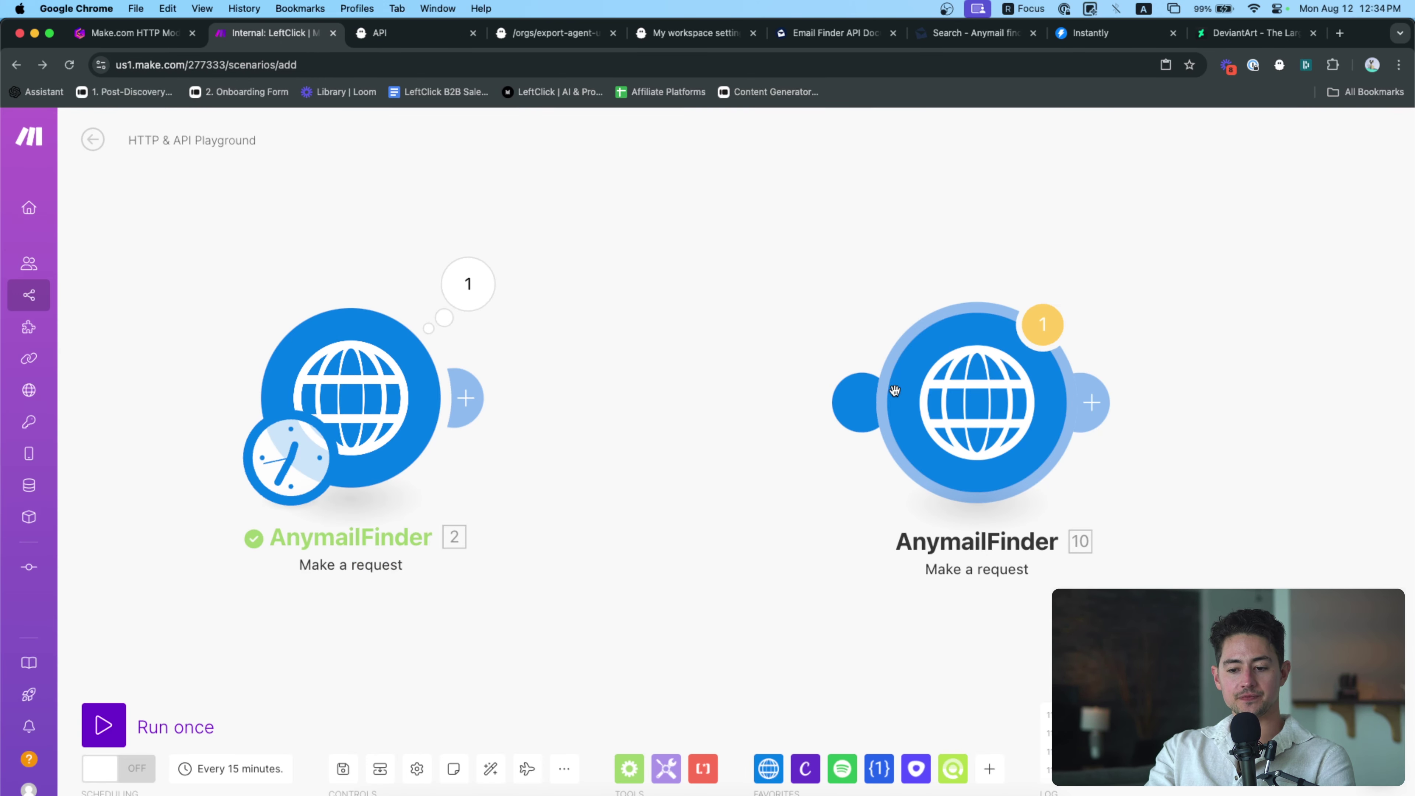
Rename the copied AnymailFinder module to 'PhantomBuster'
{"action": "right_click", "coordinate": [946, 412]}
{"action": "left_click", "coordinate": [992, 510]}
{"action": "type", "text": "Phan"}
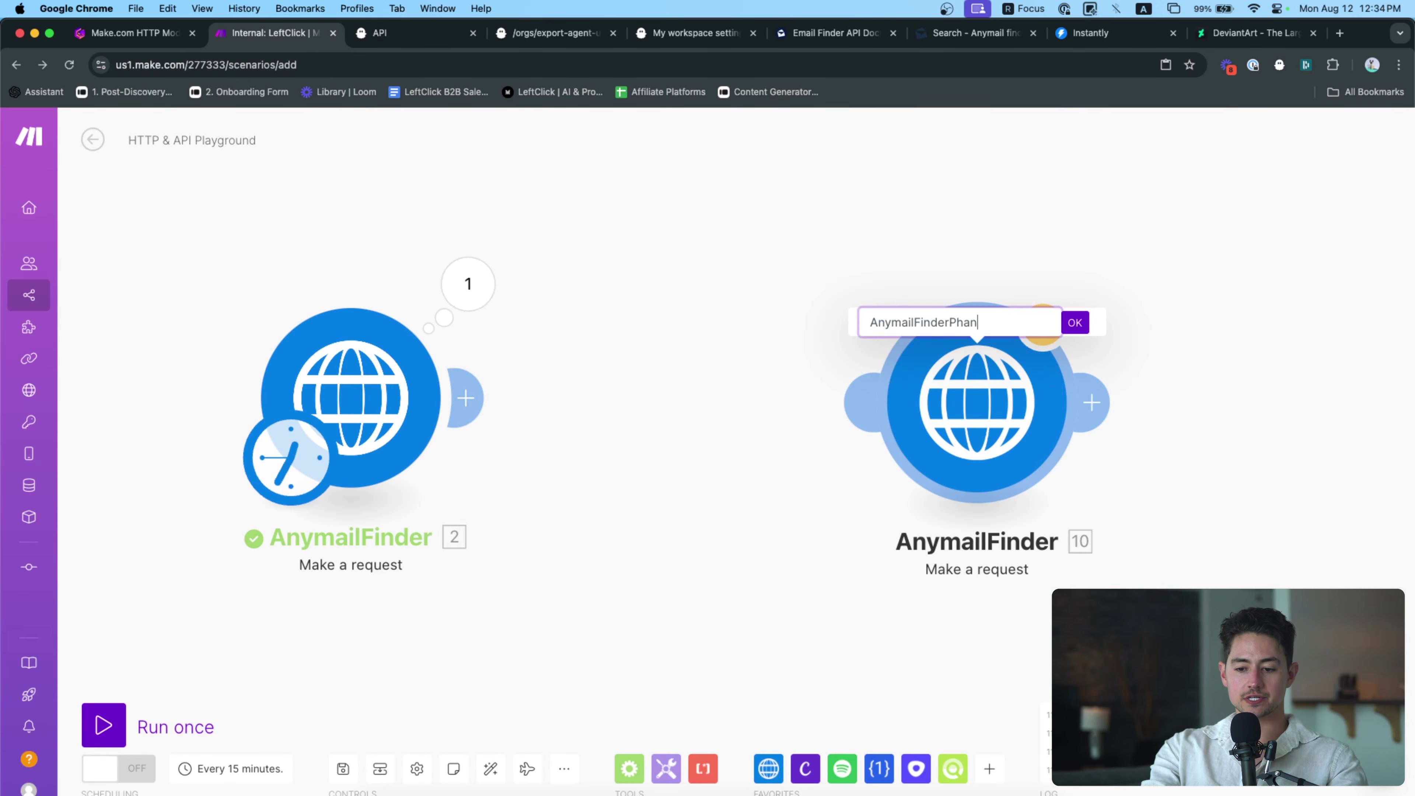
{"action": "key", "text": "super+a"}
{"action": "type", "text": "PhantomBuster"}
{"action": "key", "text": "Return"}
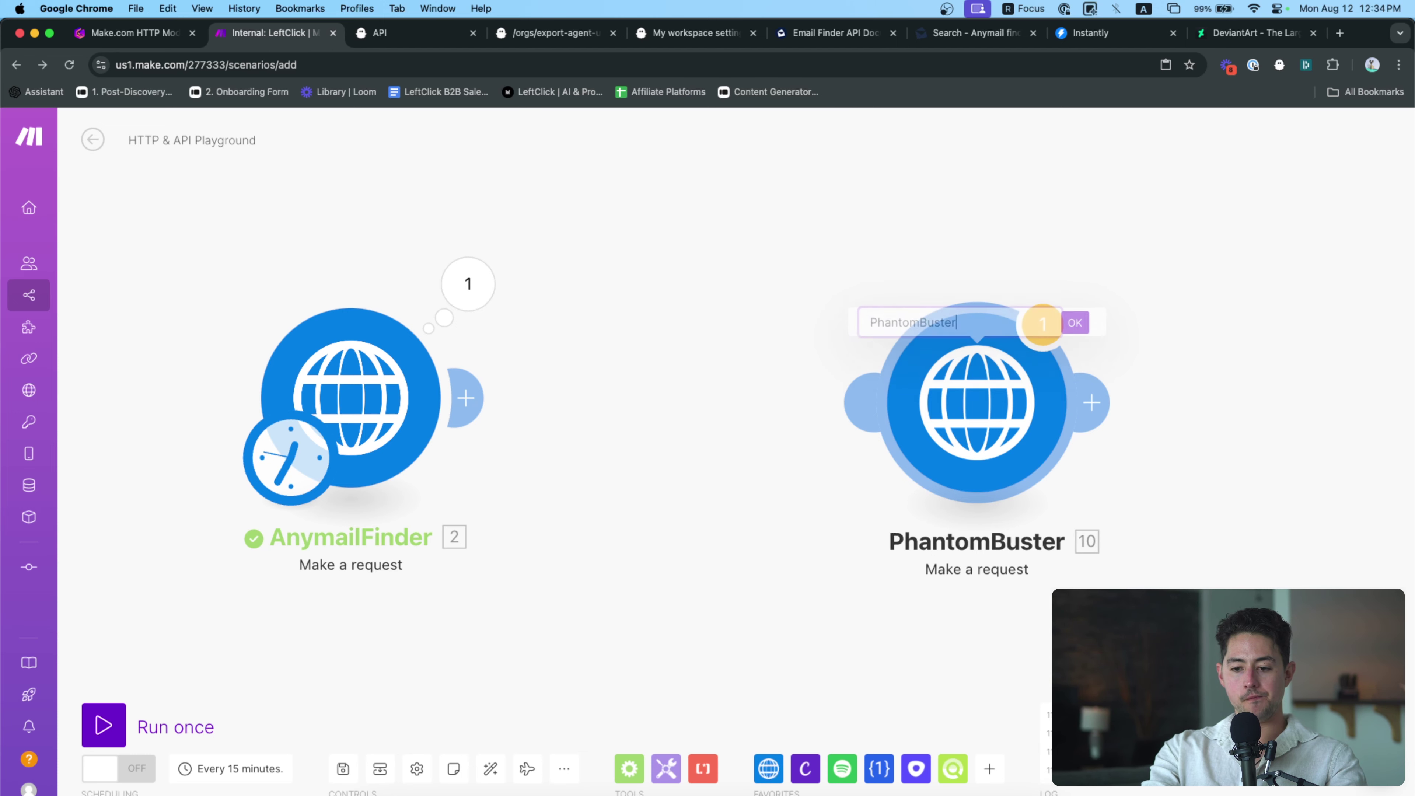
Attach the clock trigger to PhantomBuster as the starting module and open its HTTP settings
{"action": "scroll", "coordinate": [946, 402], "scroll_direction": "right", "scroll_amount": 2}
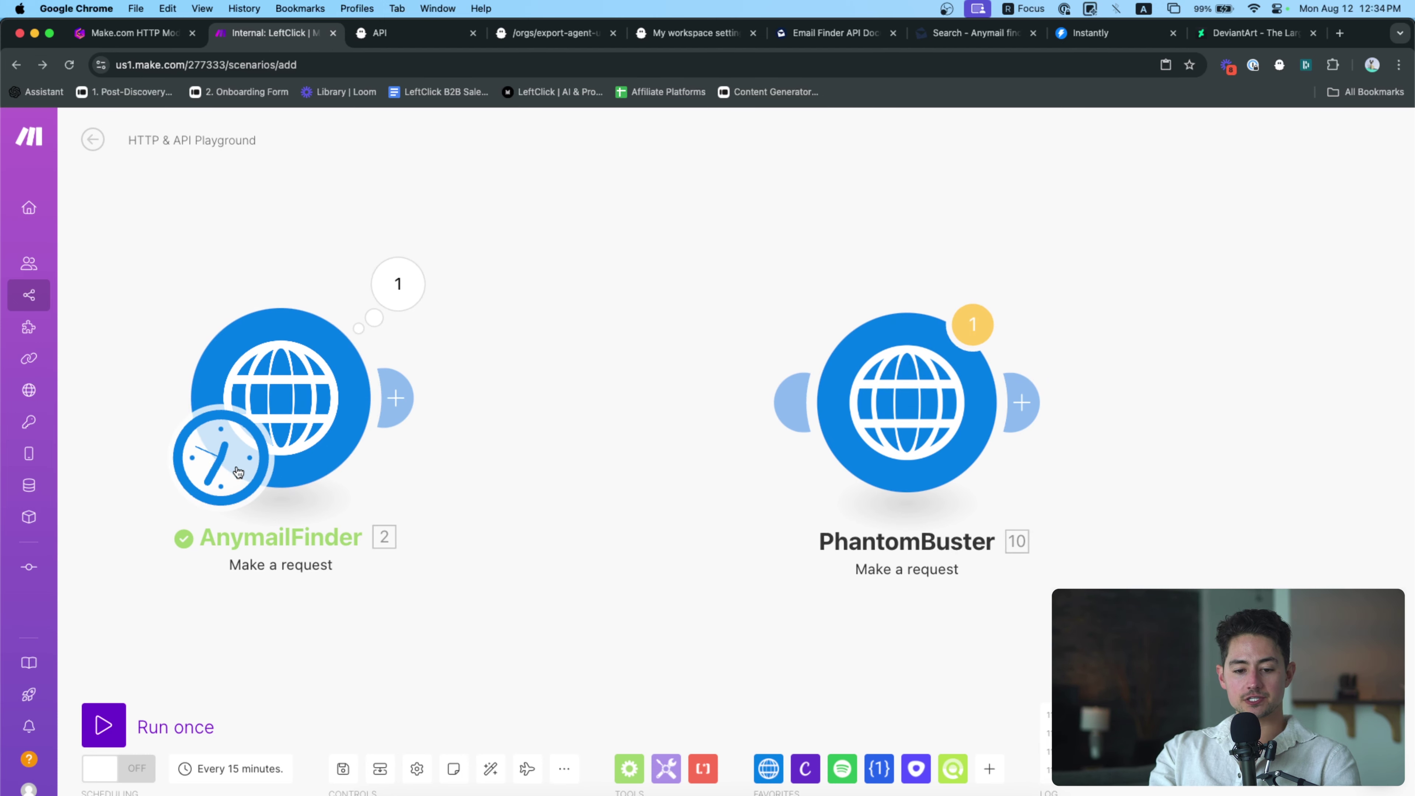
{"action": "left_click_drag", "start_coordinate": [220, 456], "coordinate": [838, 458]}
{"action": "left_click_drag", "start_coordinate": [1102, 439], "coordinate": [870, 451]}
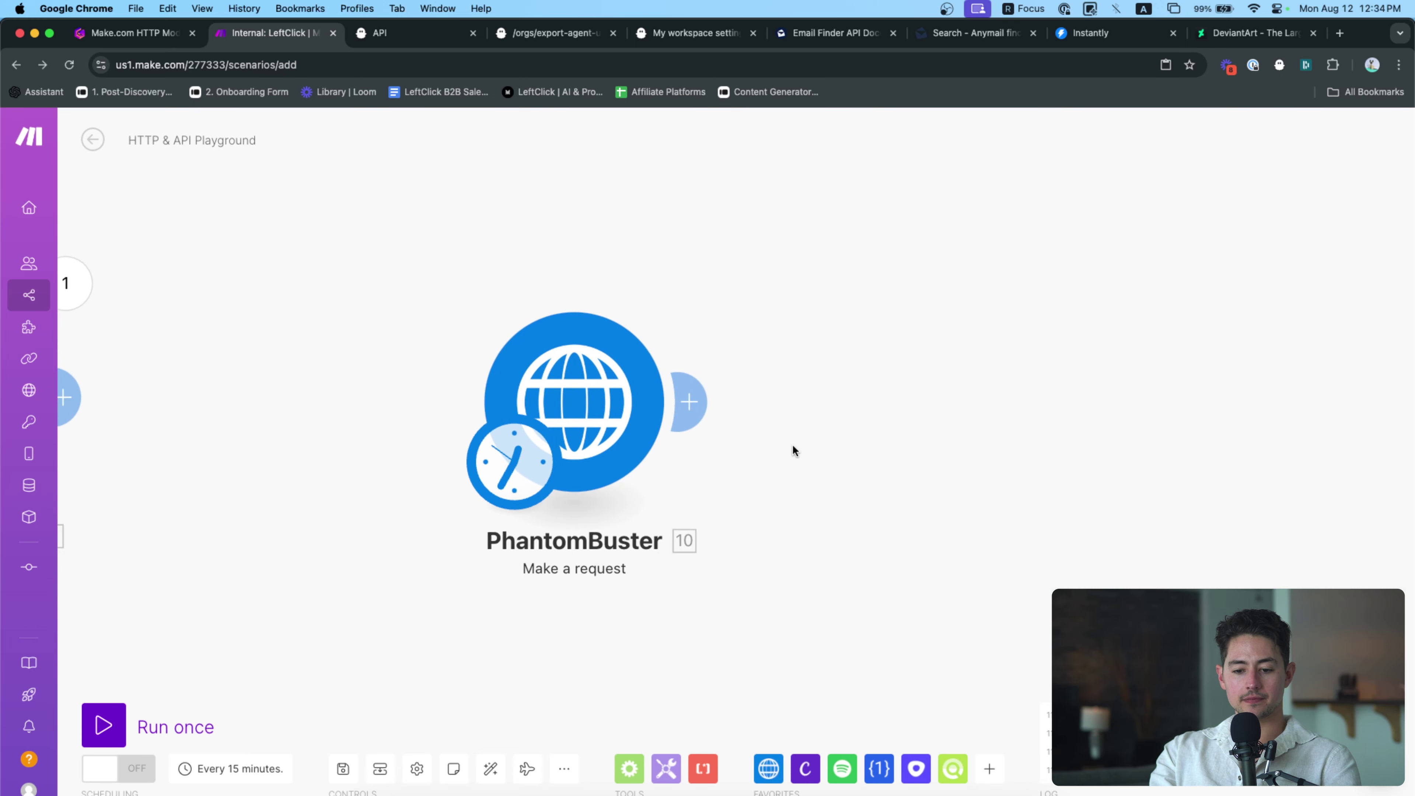
{"action": "left_click", "coordinate": [703, 436]}
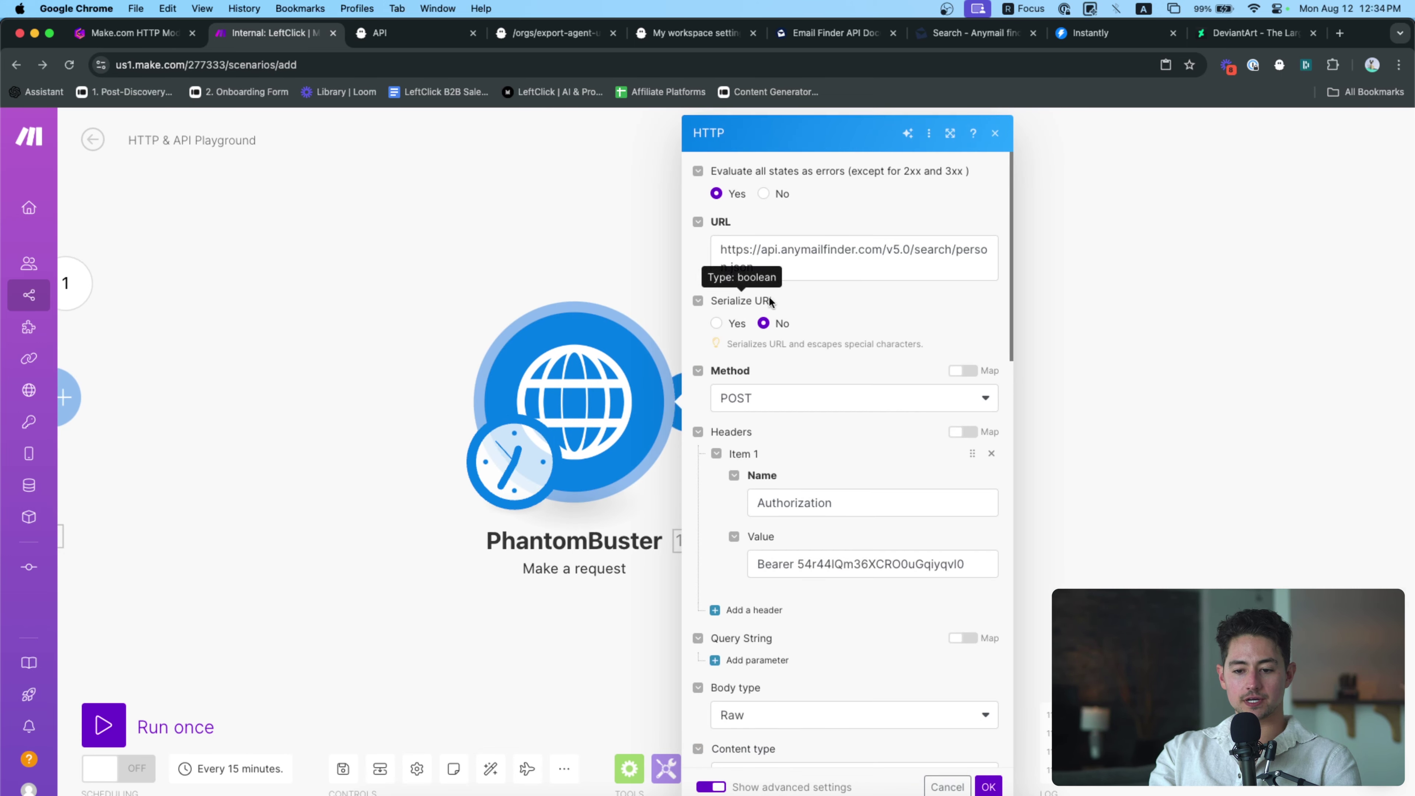
Replace the Authorization header with X-Phantombuster-Key-1, pasting the new API key as its value
{"action": "scroll", "coordinate": [795, 359], "scroll_direction": "down", "scroll_amount": 3}
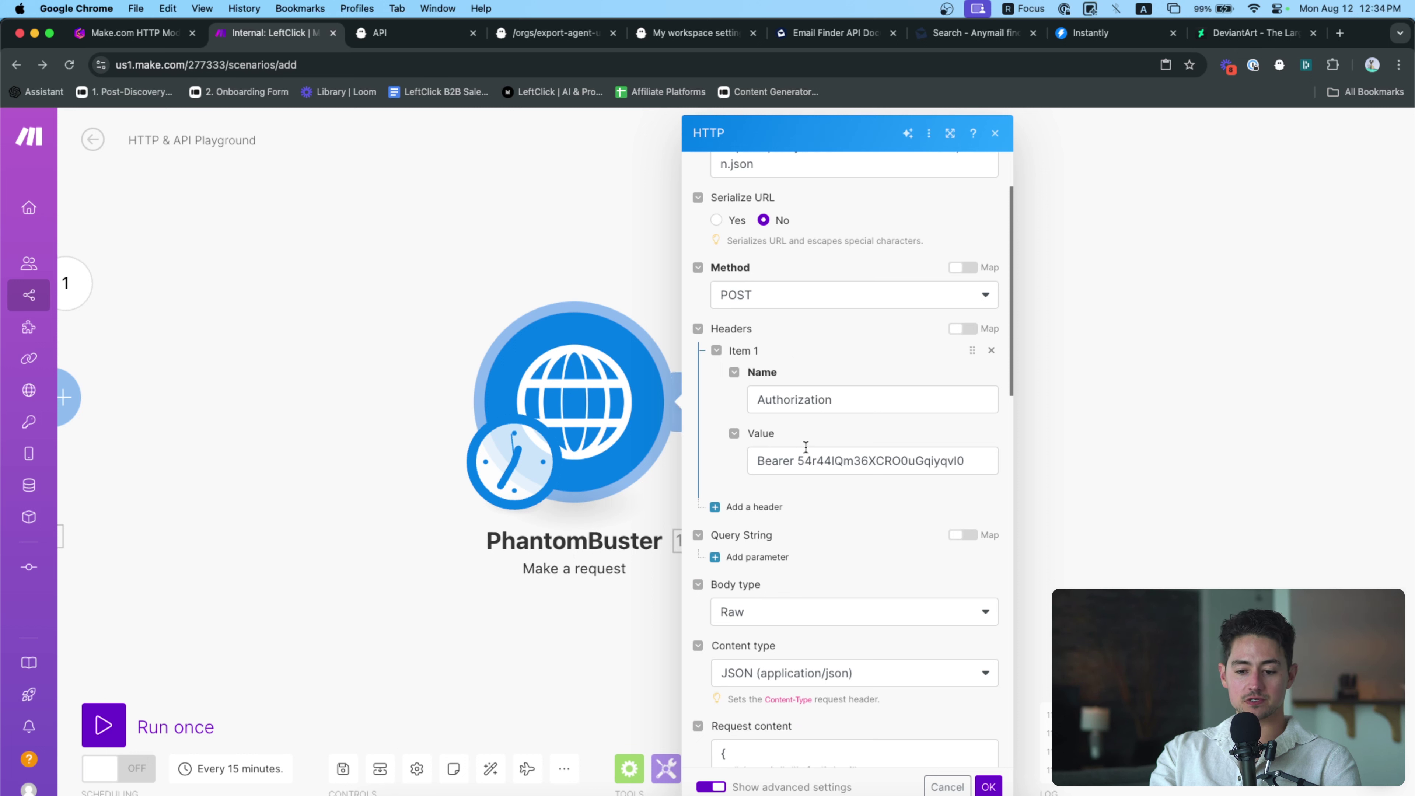
{"action": "left_click", "coordinate": [446, 32]}
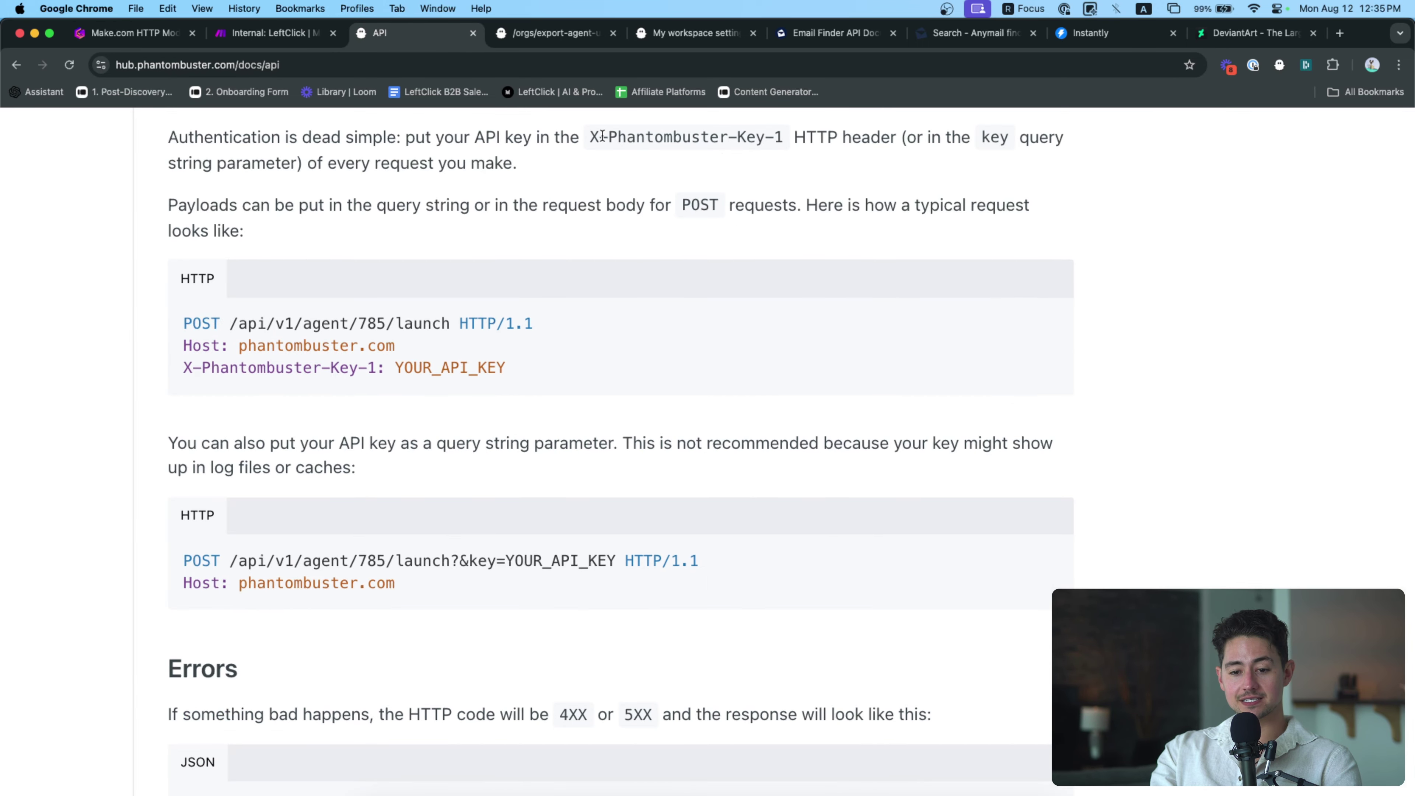
{"action": "key", "text": "super+alt+Left"}
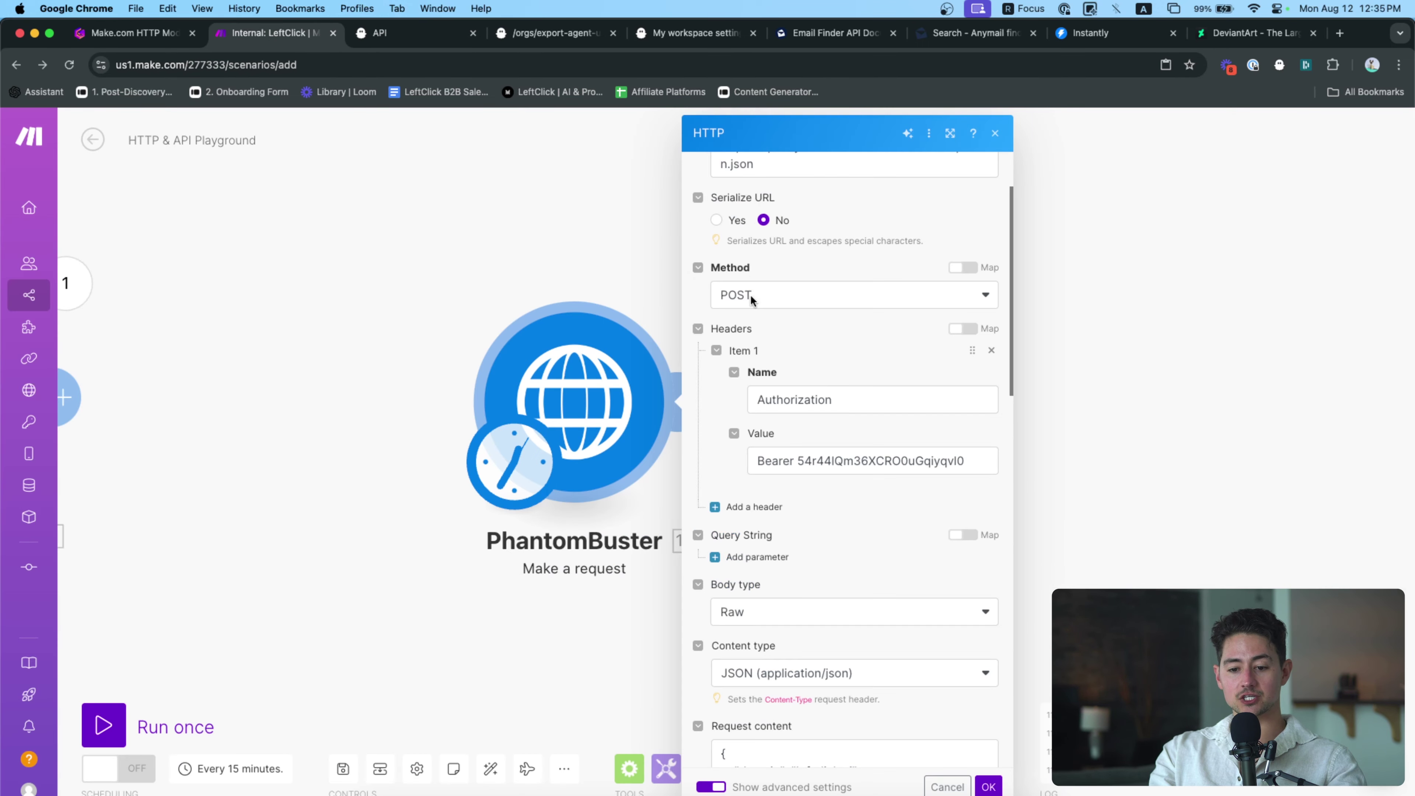
{"action": "double_click", "coordinate": [837, 399]}
{"action": "type", "text": "X0"}
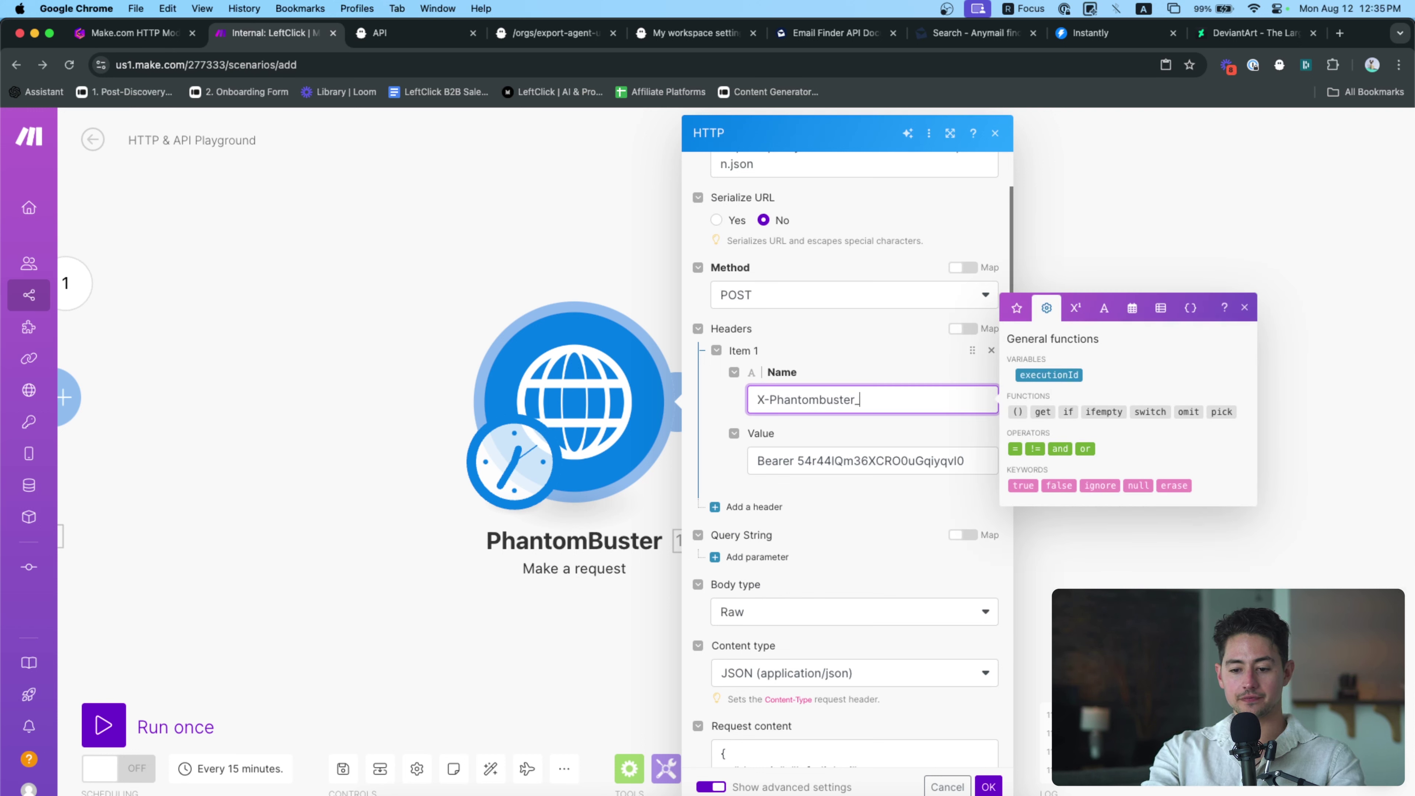
{"action": "triple_click", "coordinate": [881, 467]}
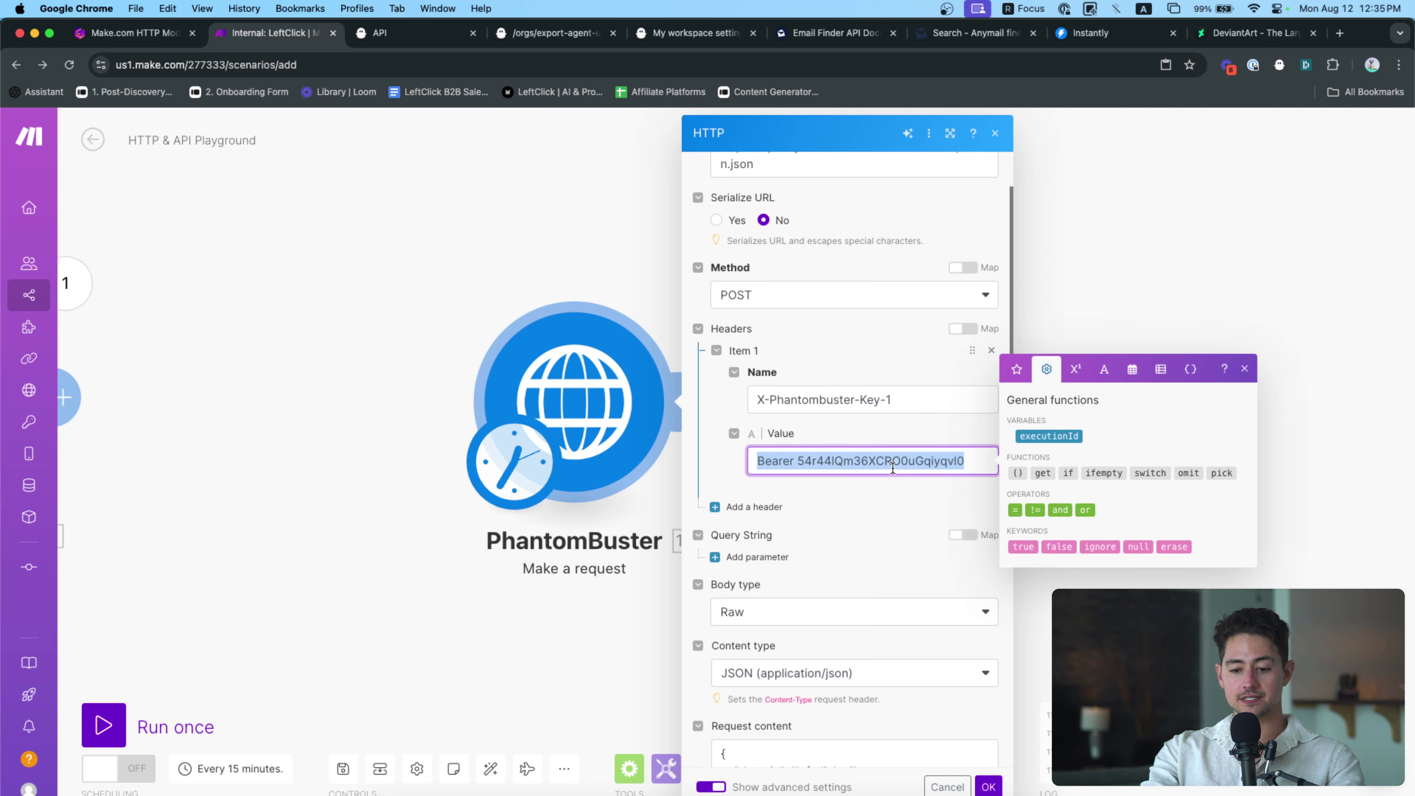
{"action": "left_click", "coordinate": [861, 507]}
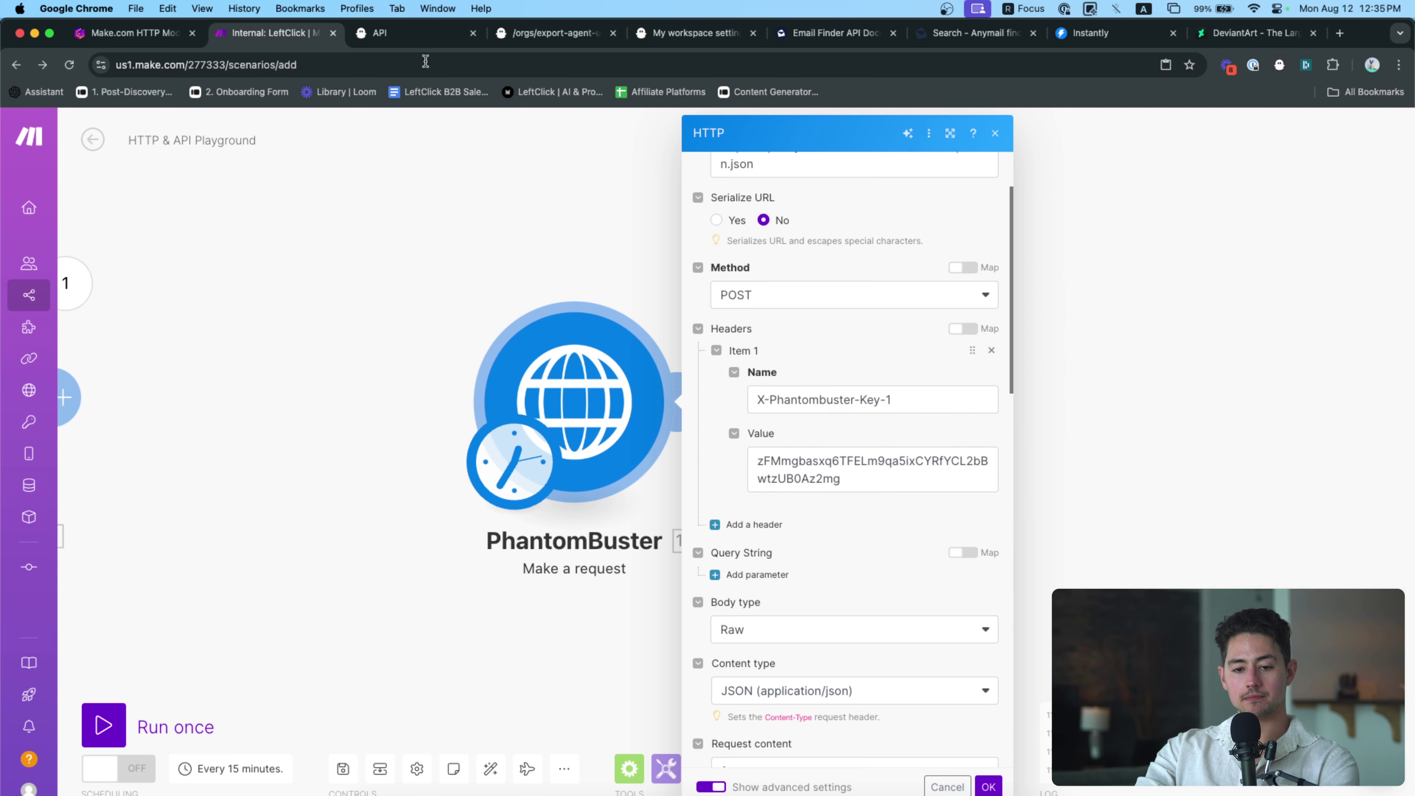
{"action": "left_click", "coordinate": [412, 33]}
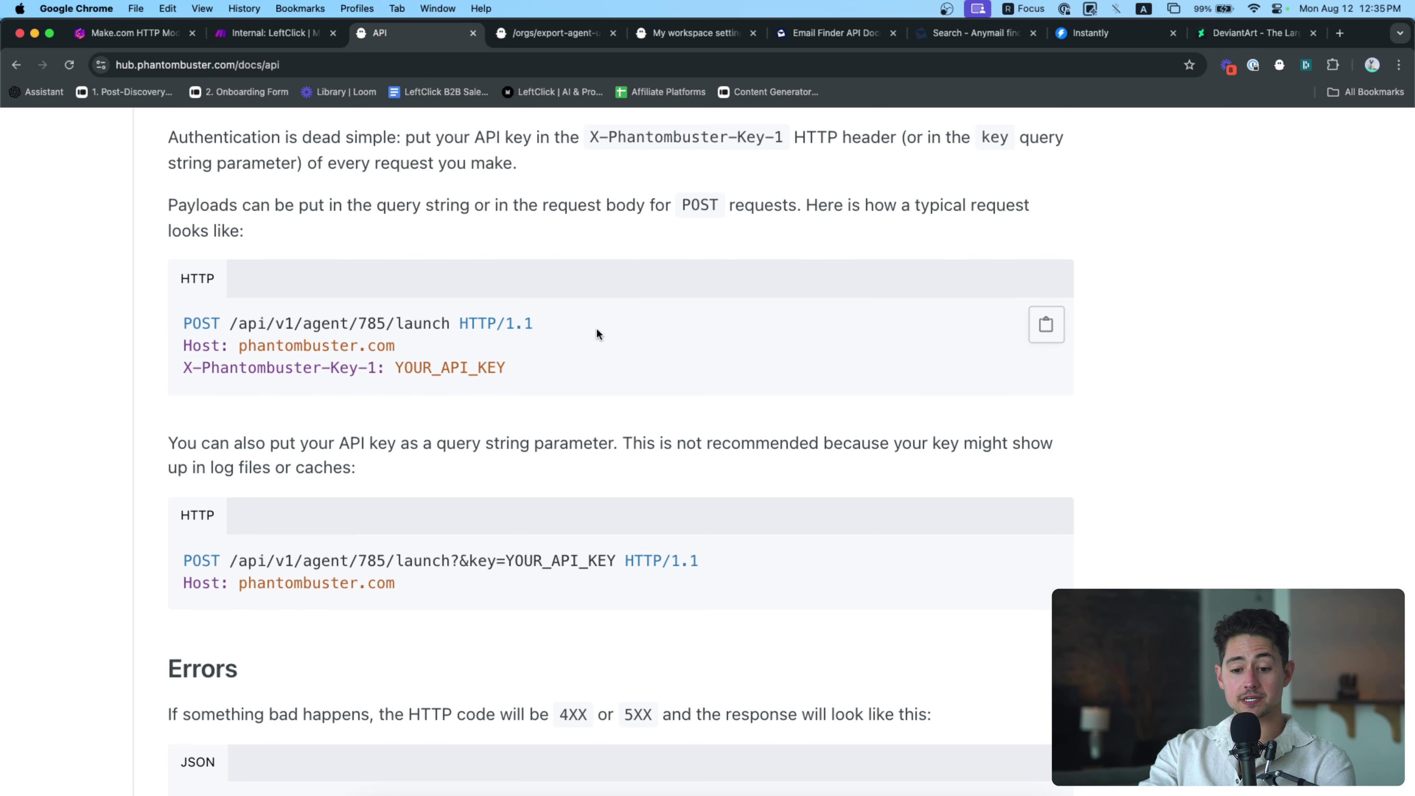
Read the API key Authentication and Errors sections with the page zoomed out, then switch to the export-agent-usage tab
{"action": "scroll", "coordinate": [845, 469], "scroll_direction": "down", "scroll_amount": 1}
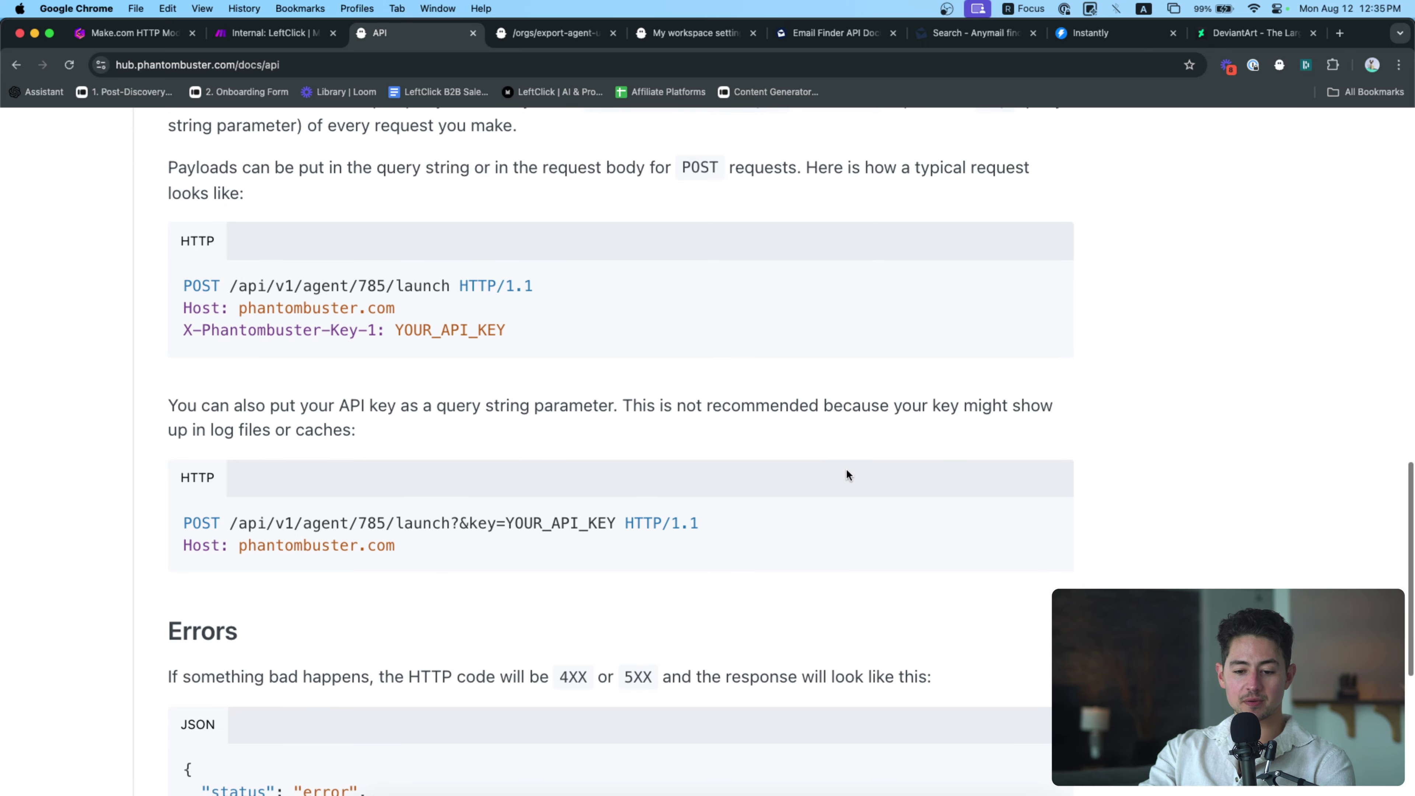
{"action": "scroll", "coordinate": [856, 469], "scroll_direction": "down", "scroll_amount": 1}
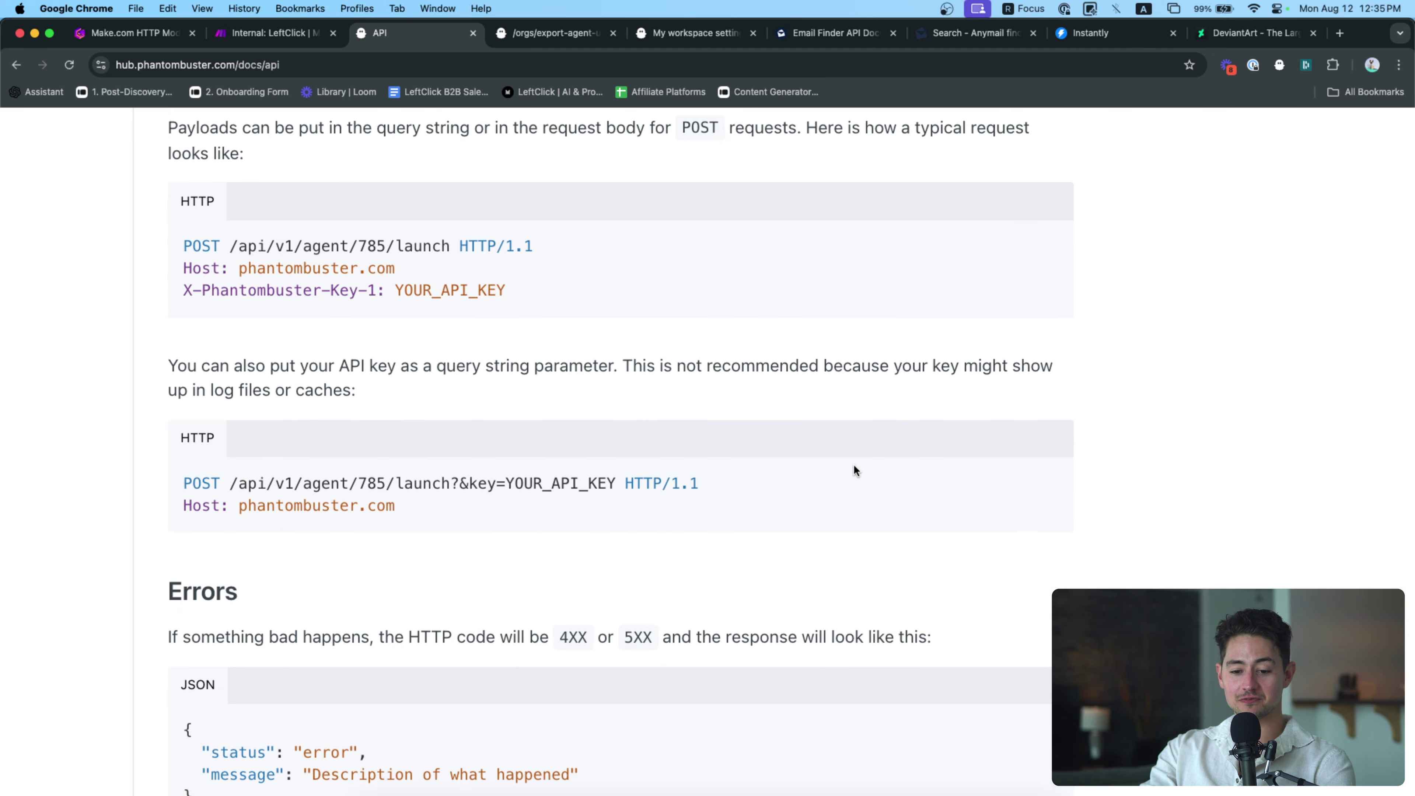
{"action": "scroll", "coordinate": [855, 466], "scroll_direction": "down", "scroll_amount": 5}
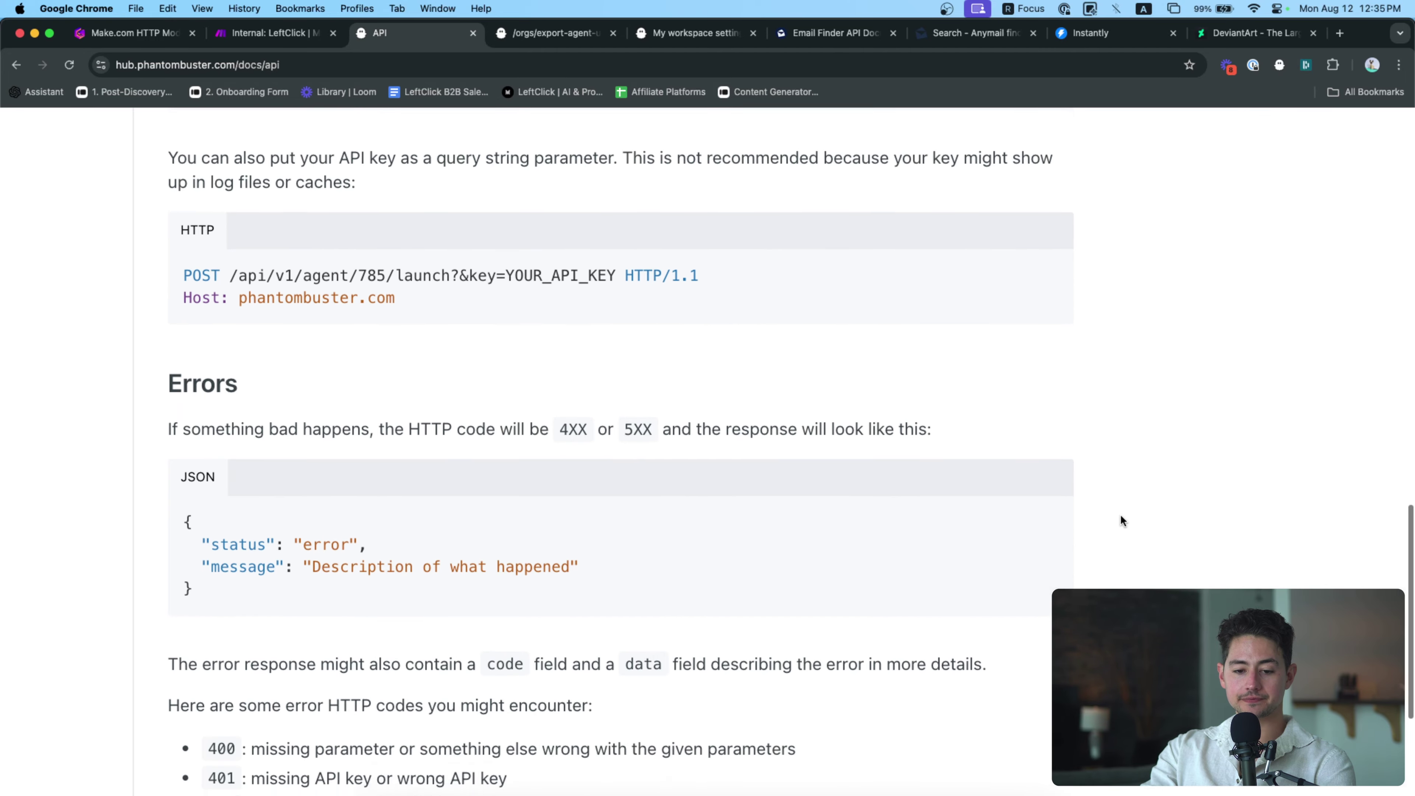
{"action": "scroll", "coordinate": [1121, 519], "scroll_direction": "up", "scroll_amount": 2}
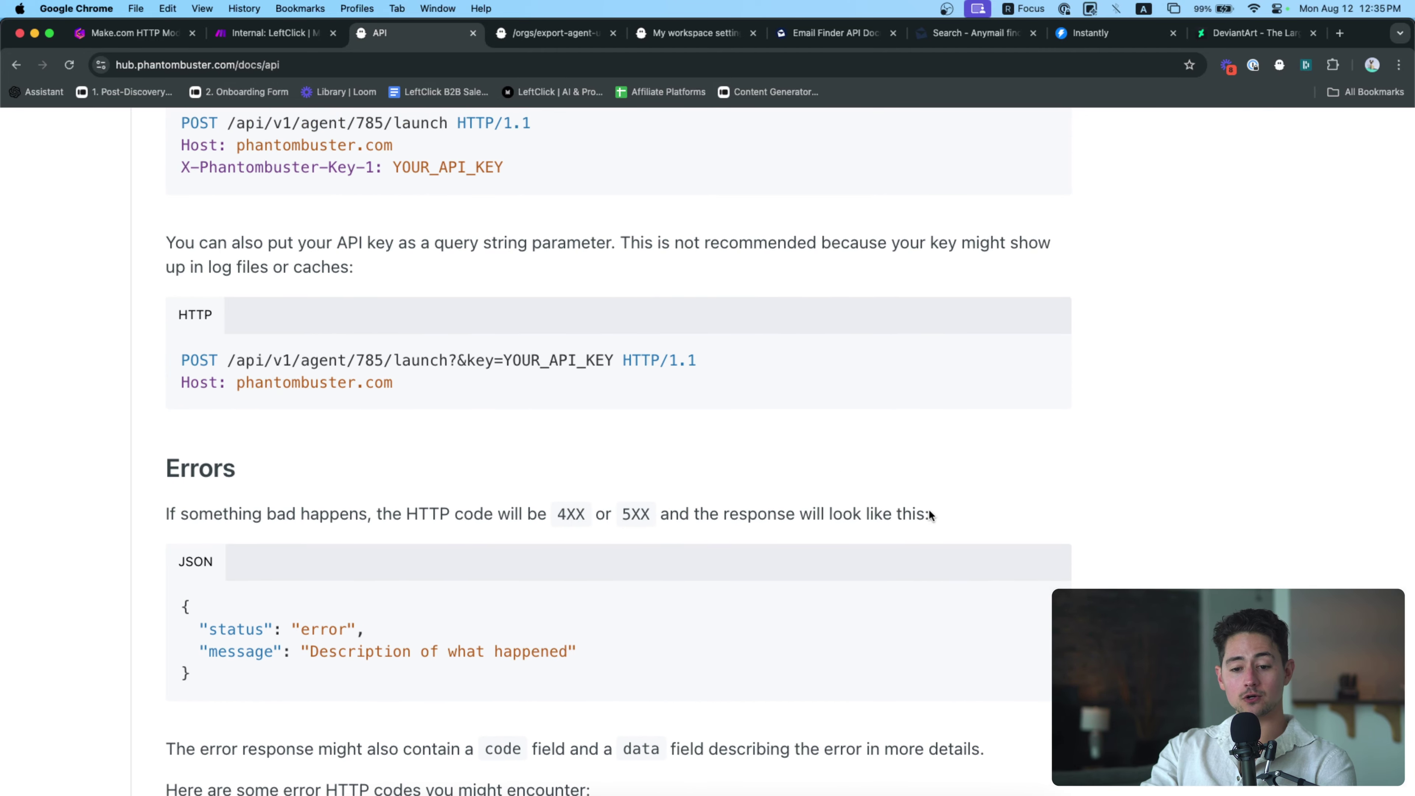
{"action": "scroll", "coordinate": [930, 514], "scroll_direction": "down", "scroll_amount": 8}
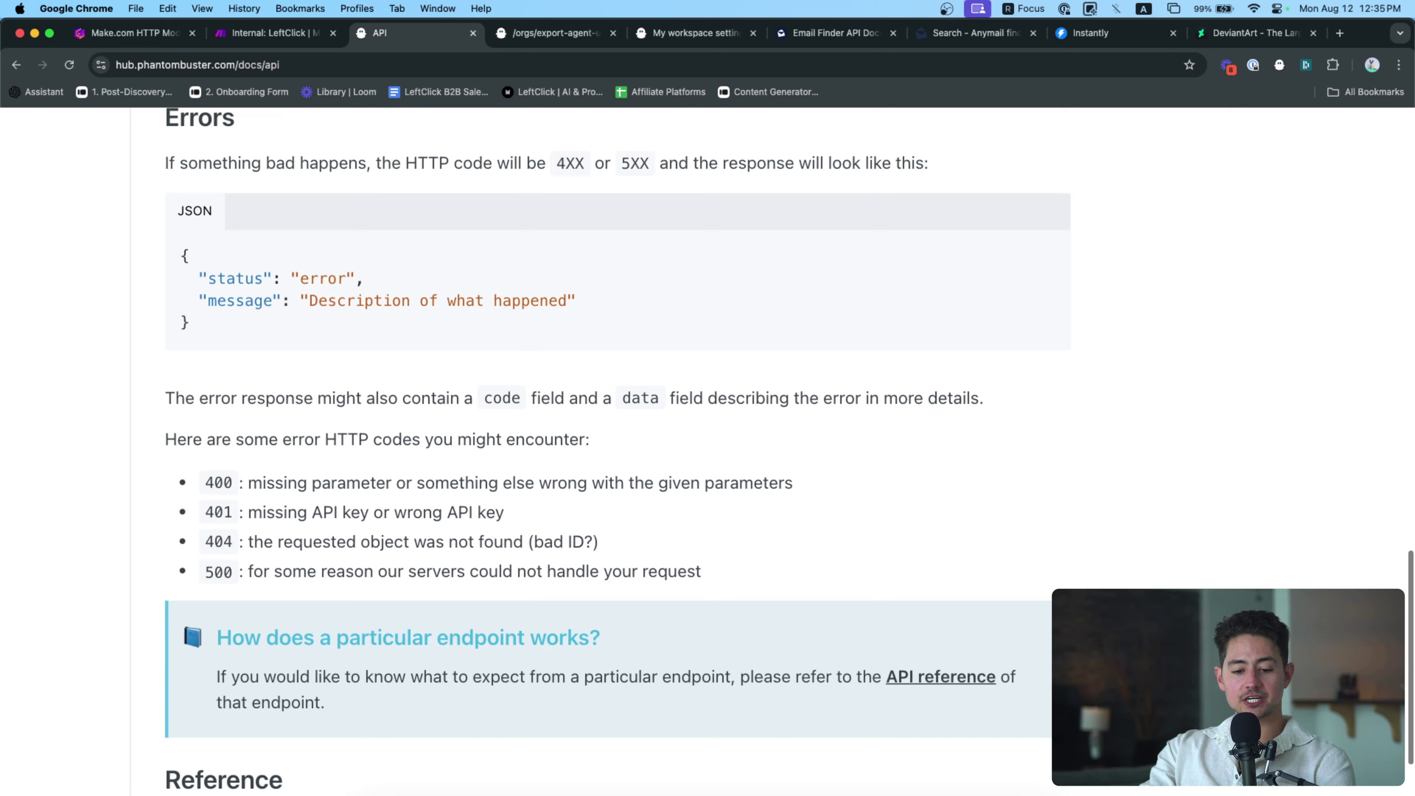
{"action": "key", "text": "super+minus"}
{"action": "key", "text": "super+minus"}
{"action": "key", "text": "super+minus"}
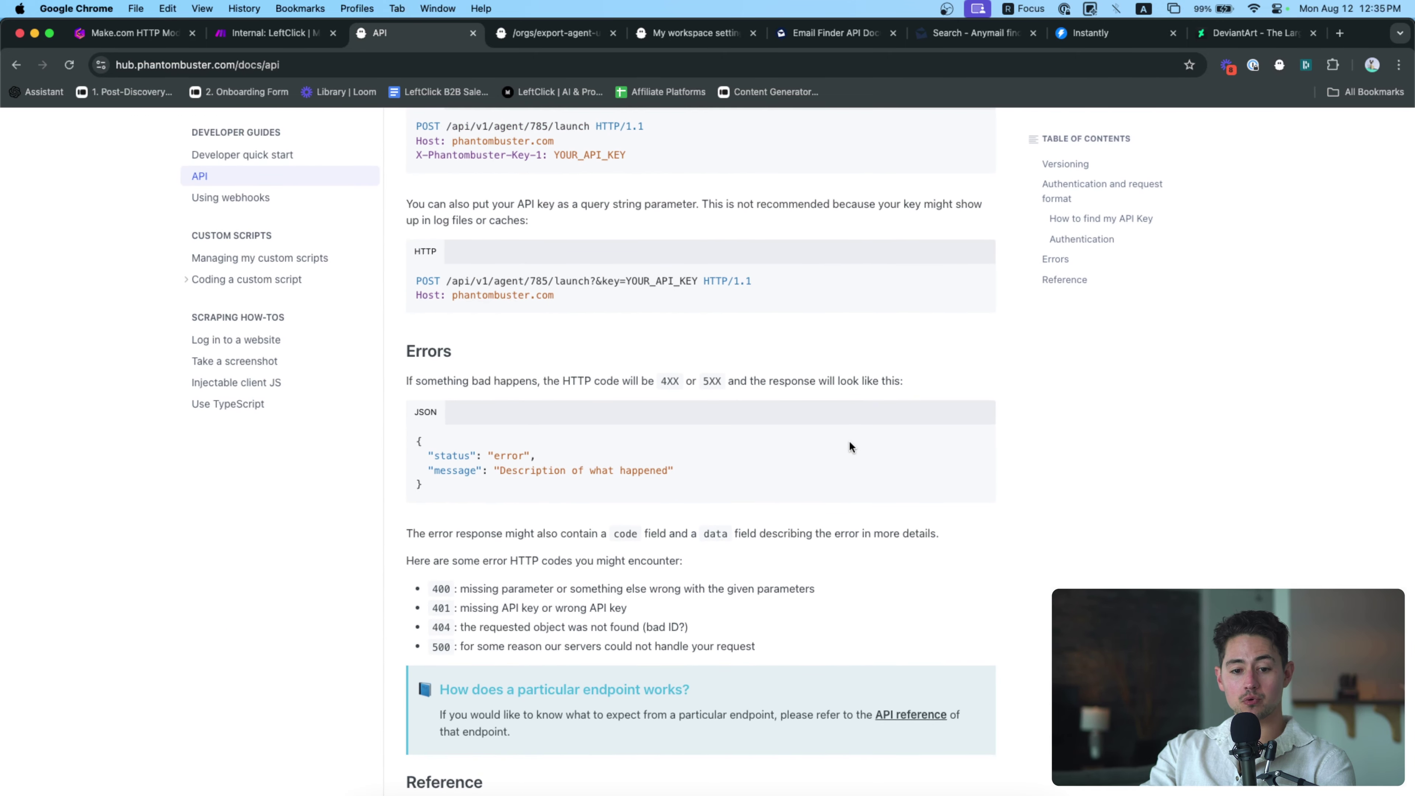
{"action": "scroll", "coordinate": [867, 494], "scroll_direction": "down", "scroll_amount": 5}
{"action": "scroll", "coordinate": [834, 508], "scroll_direction": "up", "scroll_amount": 13}
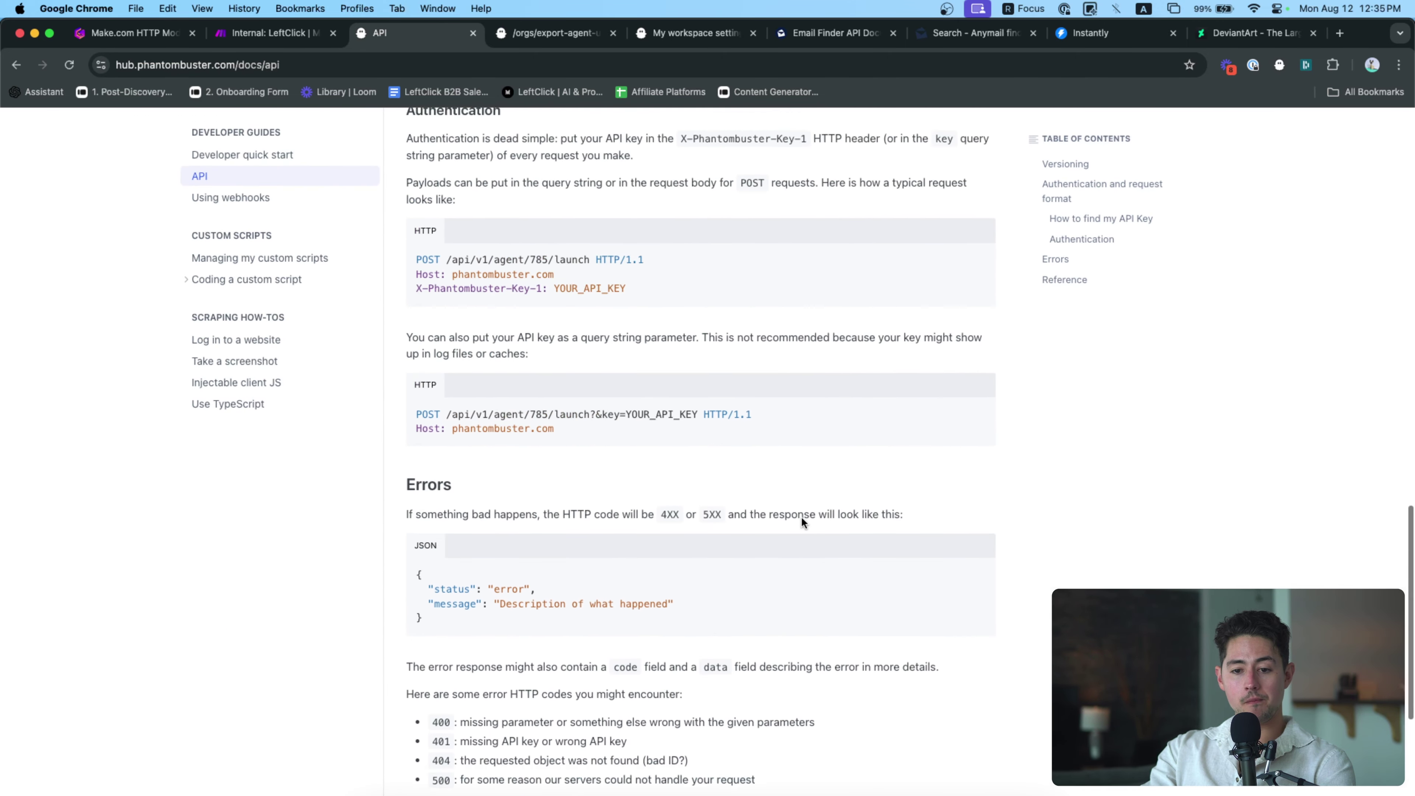
{"action": "scroll", "coordinate": [801, 522], "scroll_direction": "up", "scroll_amount": 4}
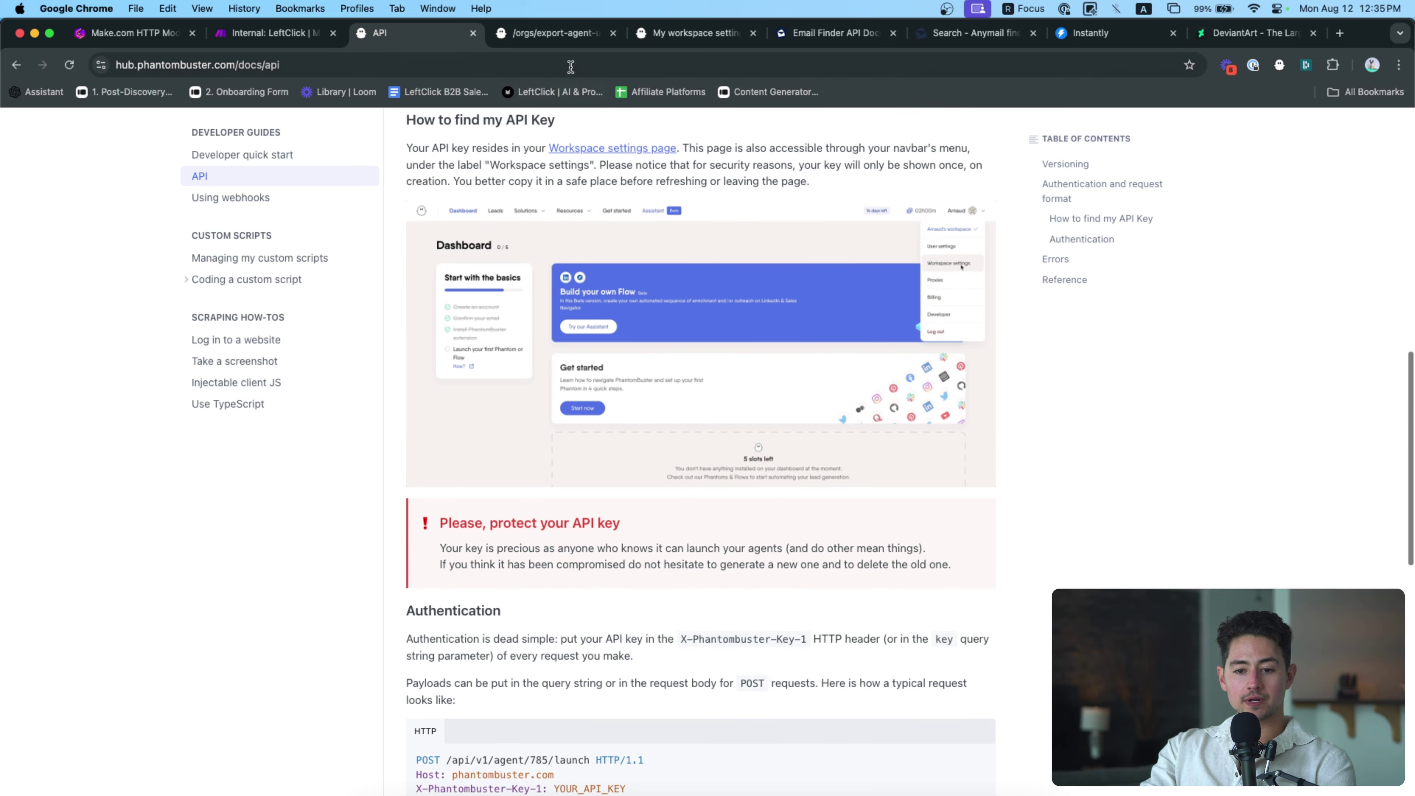
{"action": "left_click", "coordinate": [554, 38]}
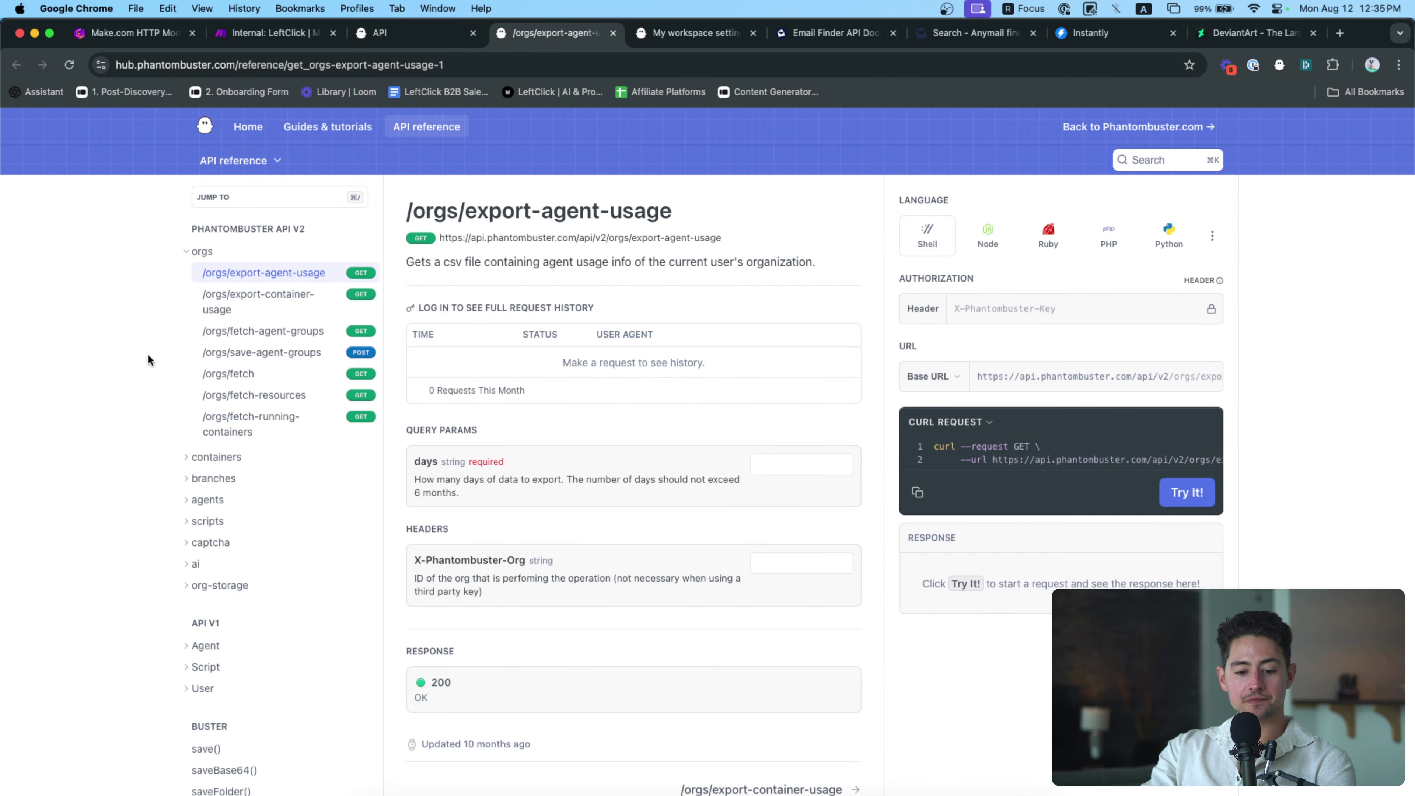
Expand the containers, branches, agents, scripts, captcha, ai and org-storage endpoint groups in the sidebar
{"action": "scroll", "coordinate": [147, 354], "scroll_direction": "down", "scroll_amount": 1}
{"action": "scroll", "coordinate": [299, 231], "scroll_direction": "up", "scroll_amount": 5}
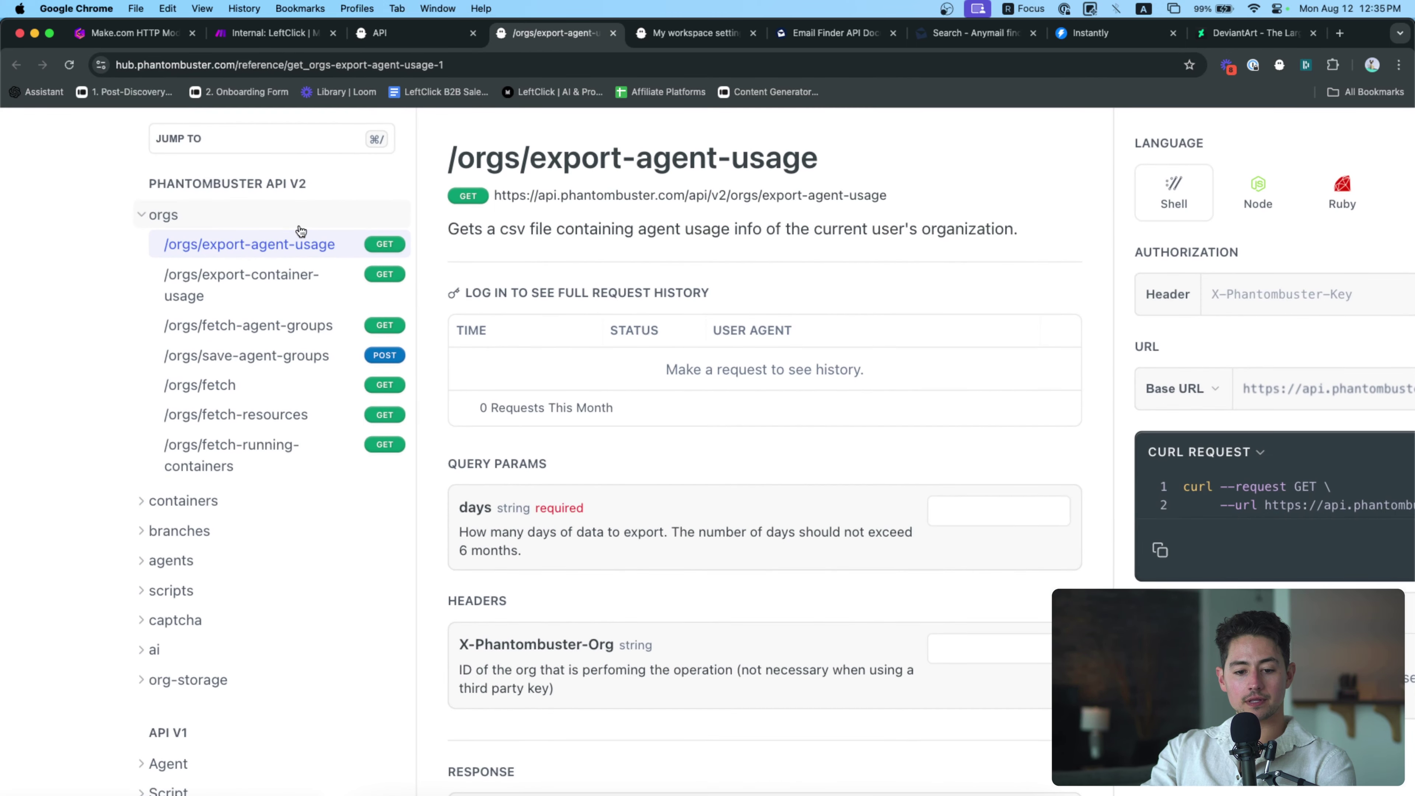
{"action": "scroll", "coordinate": [248, 318], "scroll_direction": "up", "scroll_amount": 2}
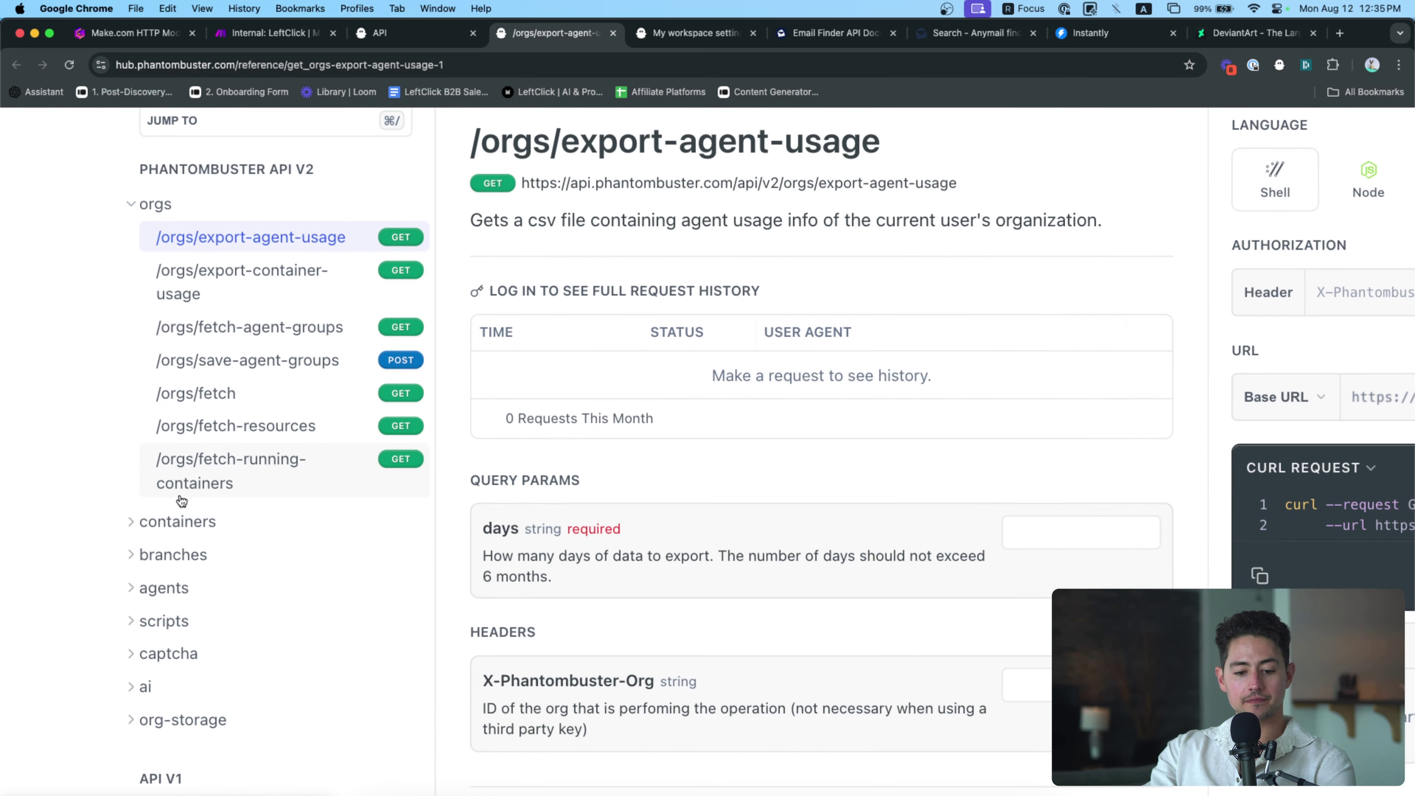
{"action": "scroll", "coordinate": [180, 535], "scroll_direction": "down", "scroll_amount": 1}
{"action": "scroll", "coordinate": [180, 540], "scroll_direction": "down", "scroll_amount": 1}
{"action": "left_click", "coordinate": [149, 489]}
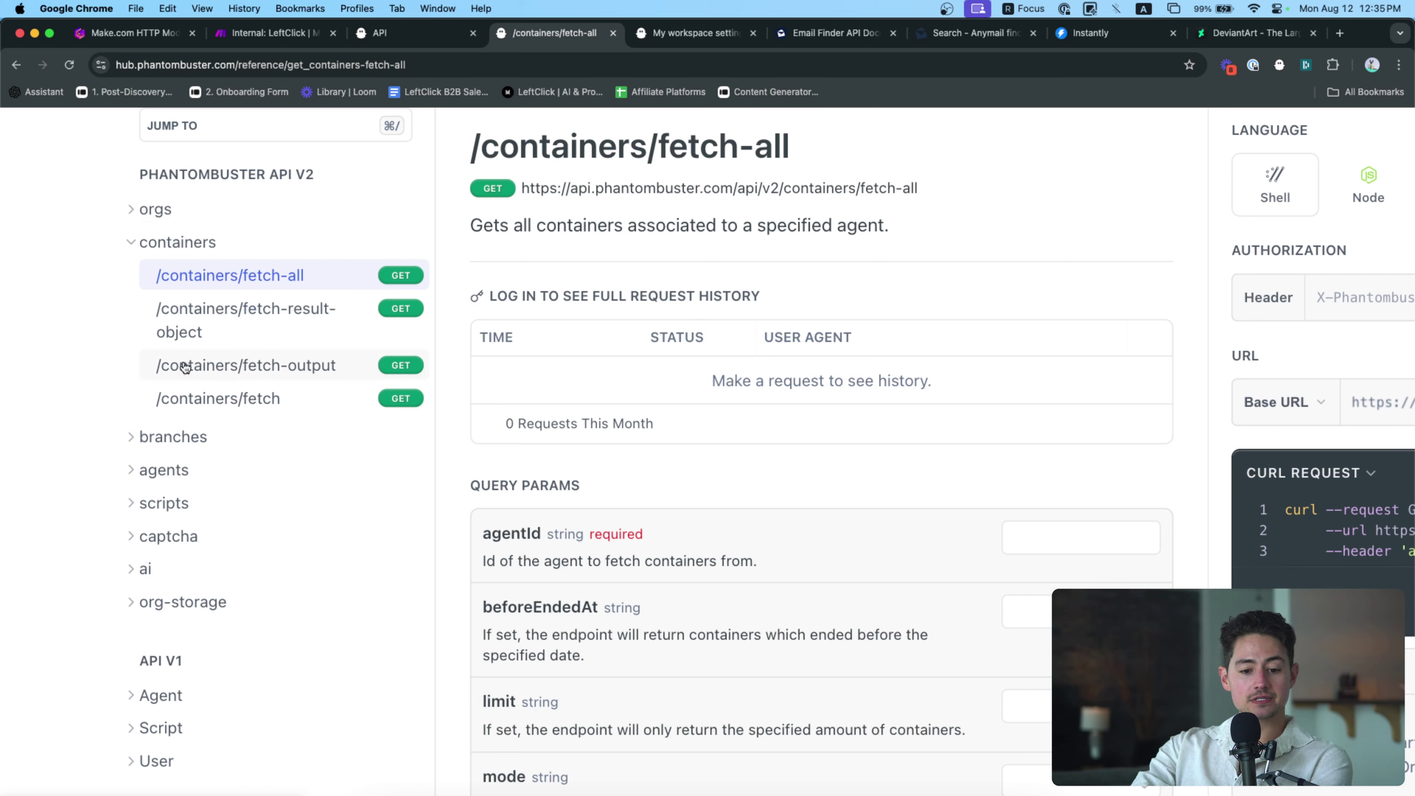
{"action": "left_click", "coordinate": [140, 436]}
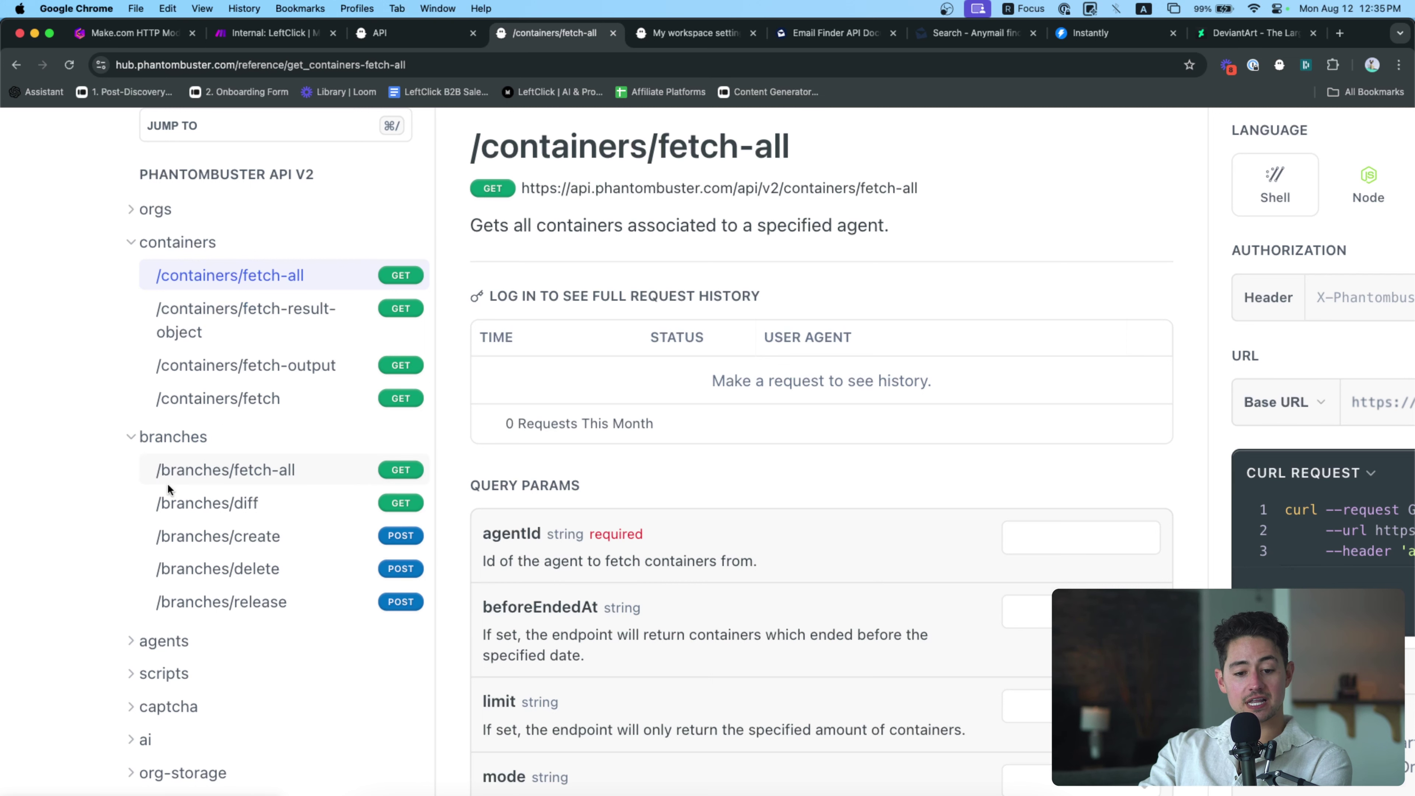
{"action": "scroll", "coordinate": [168, 557], "scroll_direction": "down", "scroll_amount": 2}
{"action": "left_click", "coordinate": [161, 569]}
{"action": "left_click", "coordinate": [146, 566]}
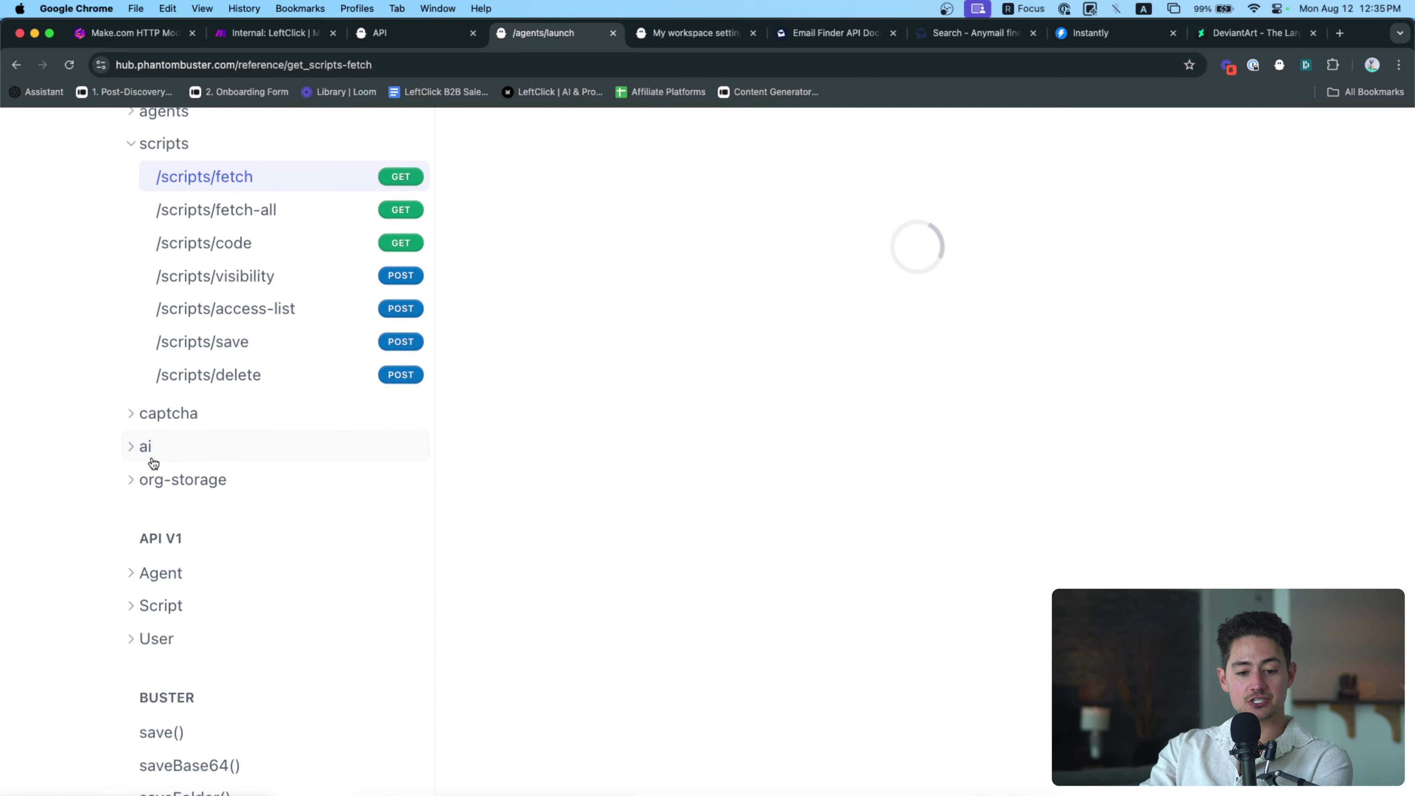
{"action": "left_click", "coordinate": [154, 414]}
{"action": "scroll", "coordinate": [152, 407], "scroll_direction": "up", "scroll_amount": 1}
{"action": "left_click", "coordinate": [145, 318]}
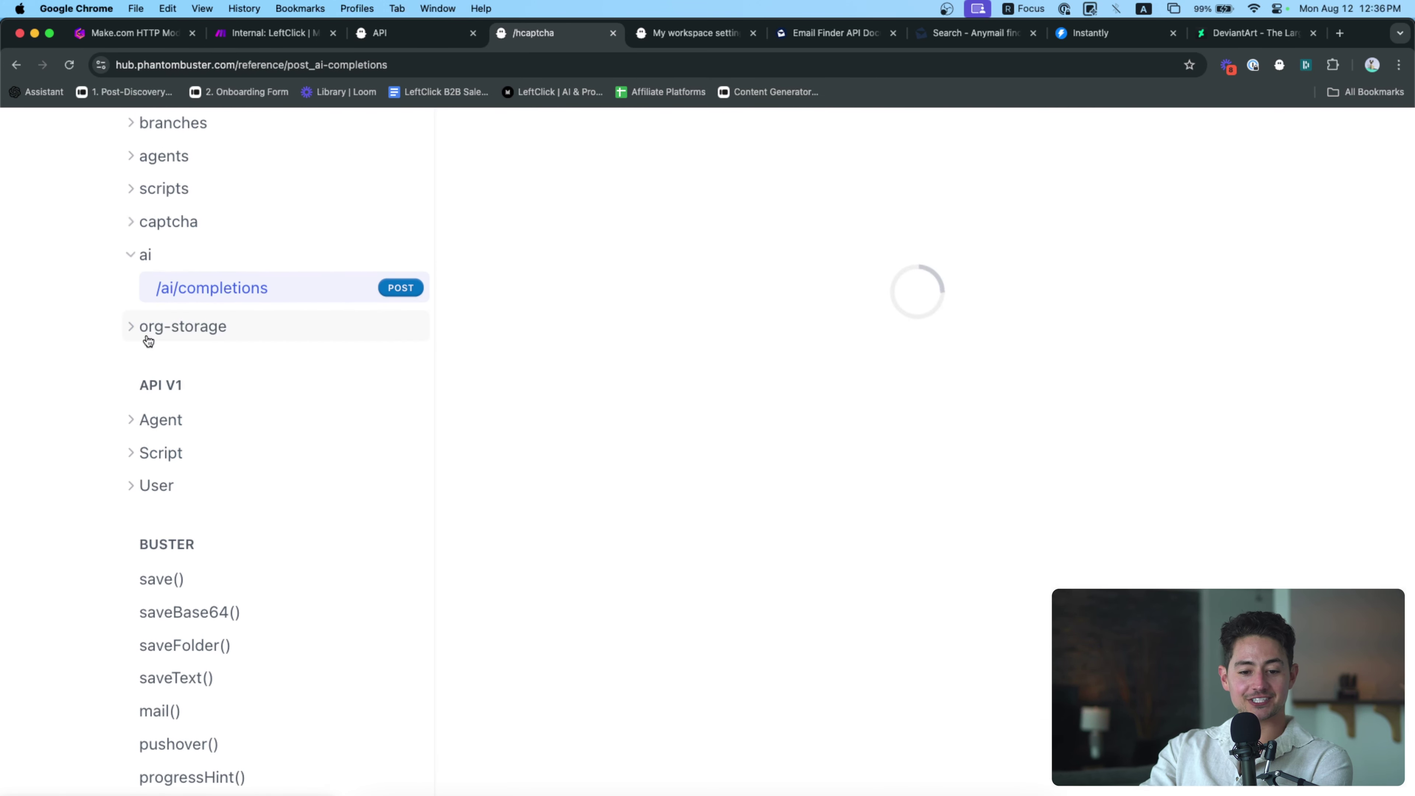
{"action": "scroll", "coordinate": [517, 311], "scroll_direction": "up", "scroll_amount": 2}
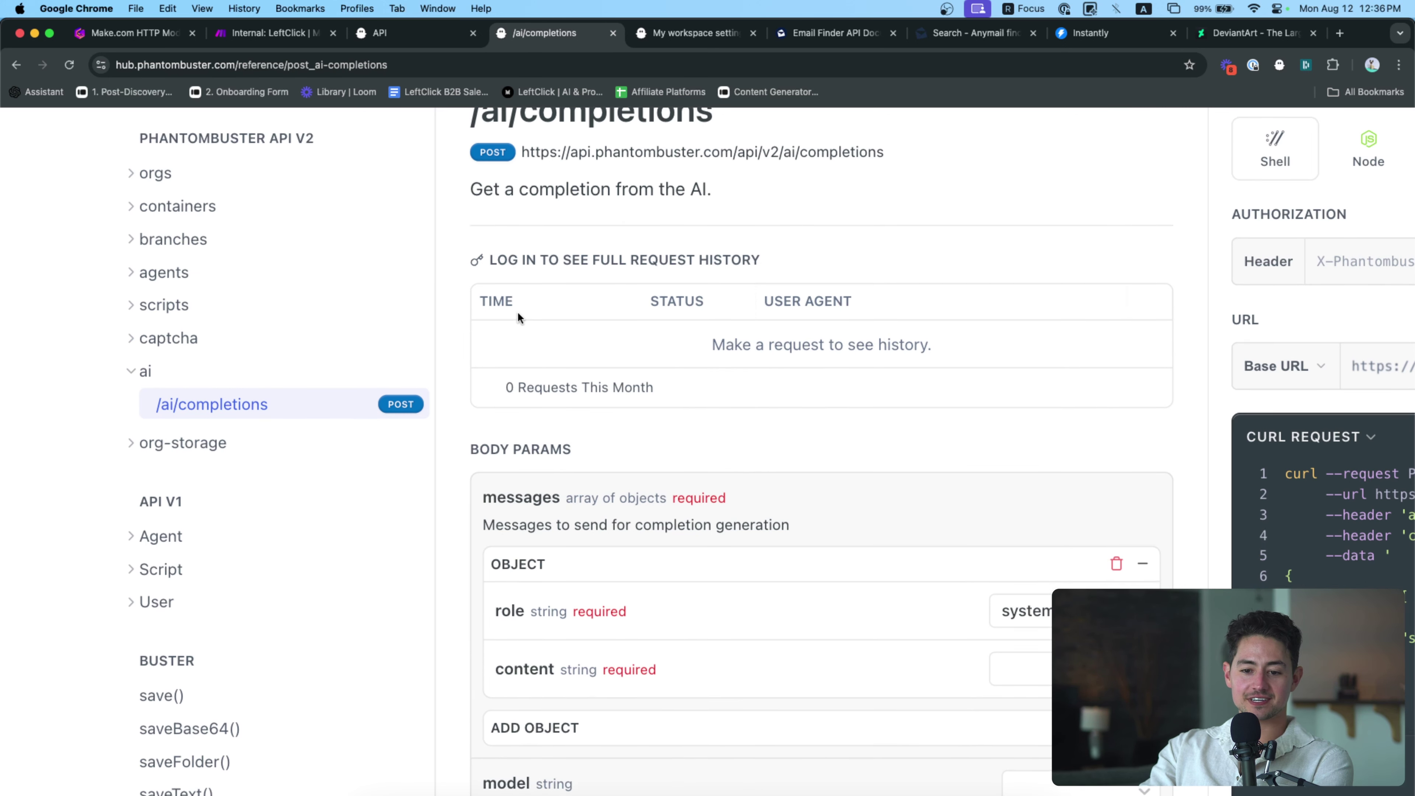
{"action": "scroll", "coordinate": [517, 311], "scroll_direction": "right", "scroll_amount": 5}
{"action": "scroll", "coordinate": [517, 311], "scroll_direction": "right", "scroll_amount": 1}
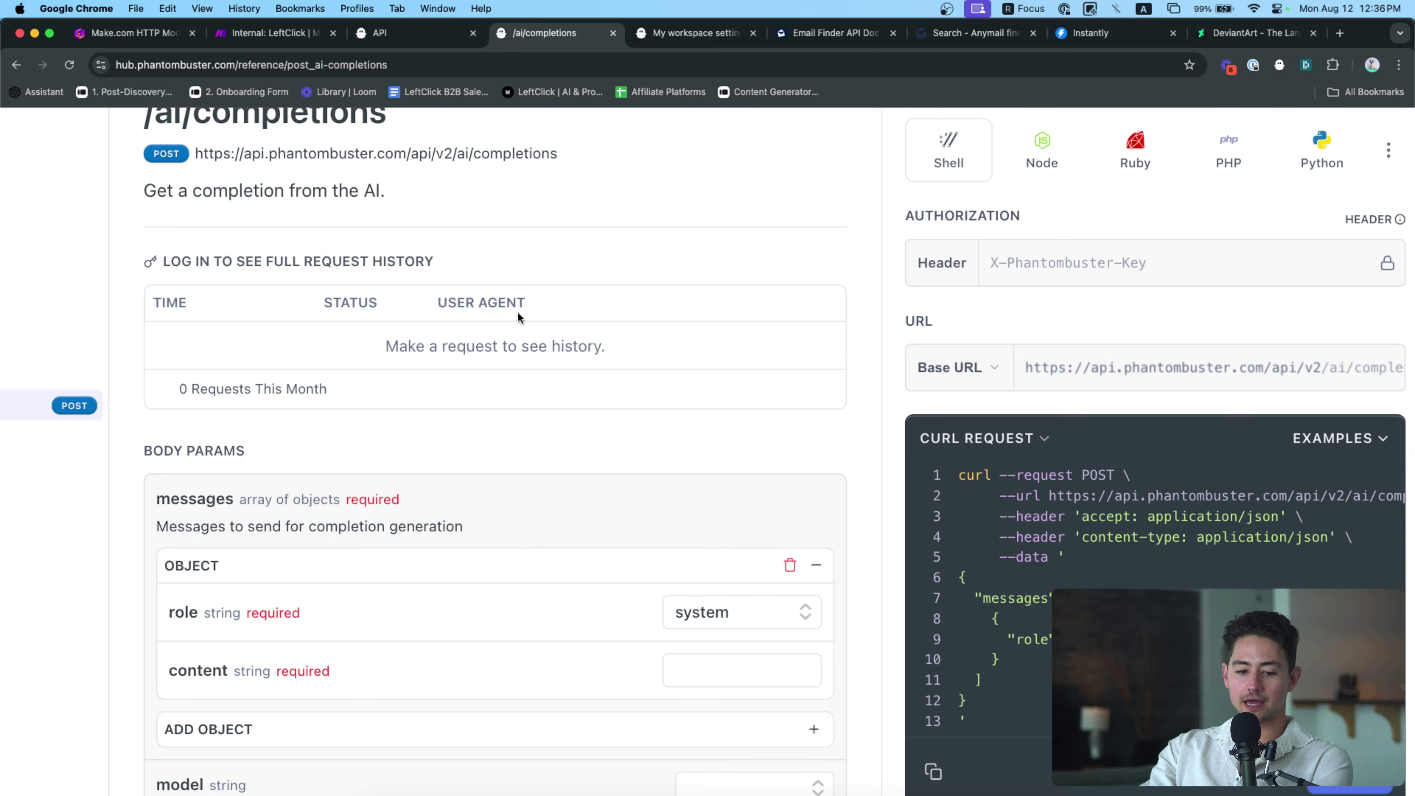
{"action": "scroll", "coordinate": [518, 311], "scroll_direction": "left", "scroll_amount": 8}
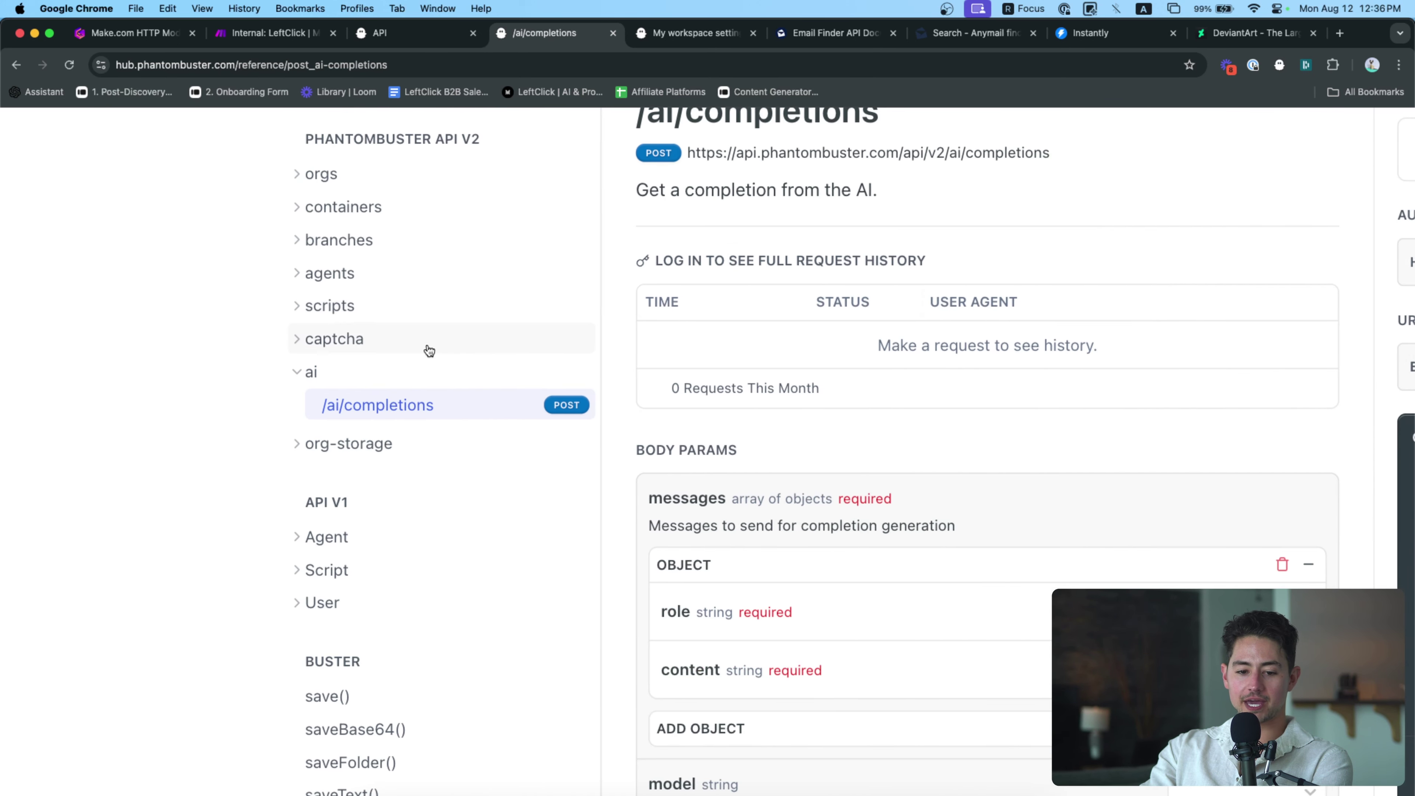
{"action": "left_click", "coordinate": [314, 456]}
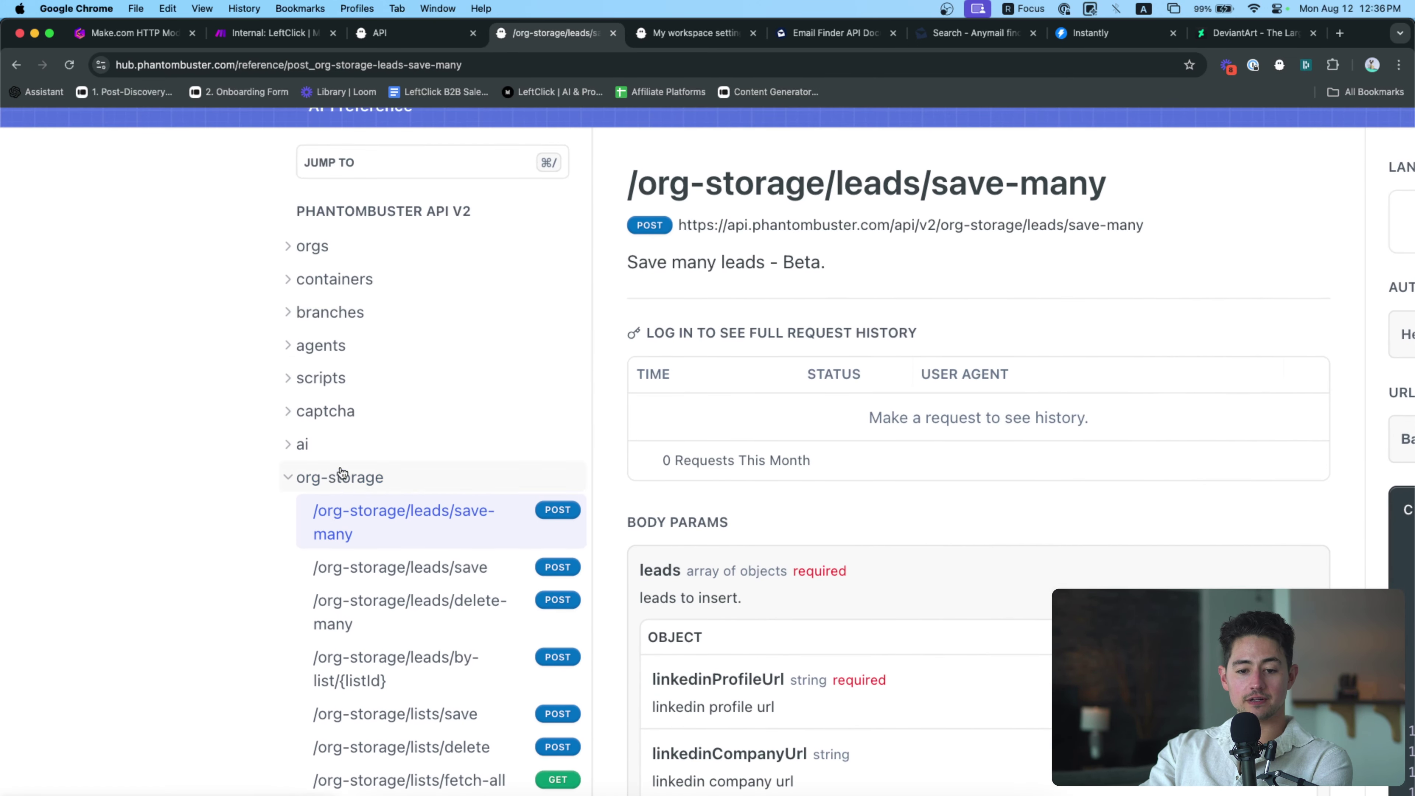
Return to /orgs/export-agent-usage and view its Authorization panel and Shell cURL request
{"action": "left_click", "coordinate": [308, 257]}
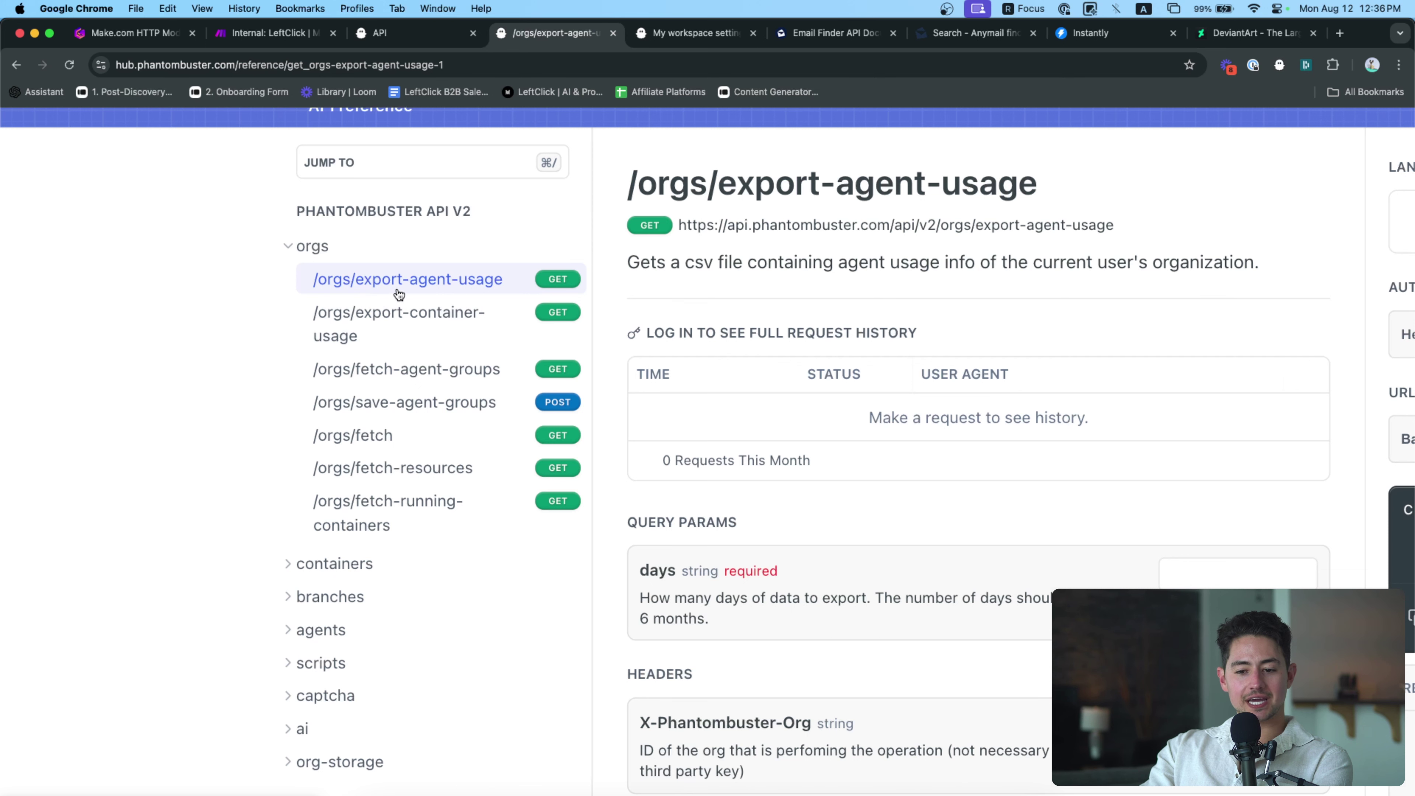
{"action": "scroll", "coordinate": [675, 359], "scroll_direction": "right", "scroll_amount": 10}
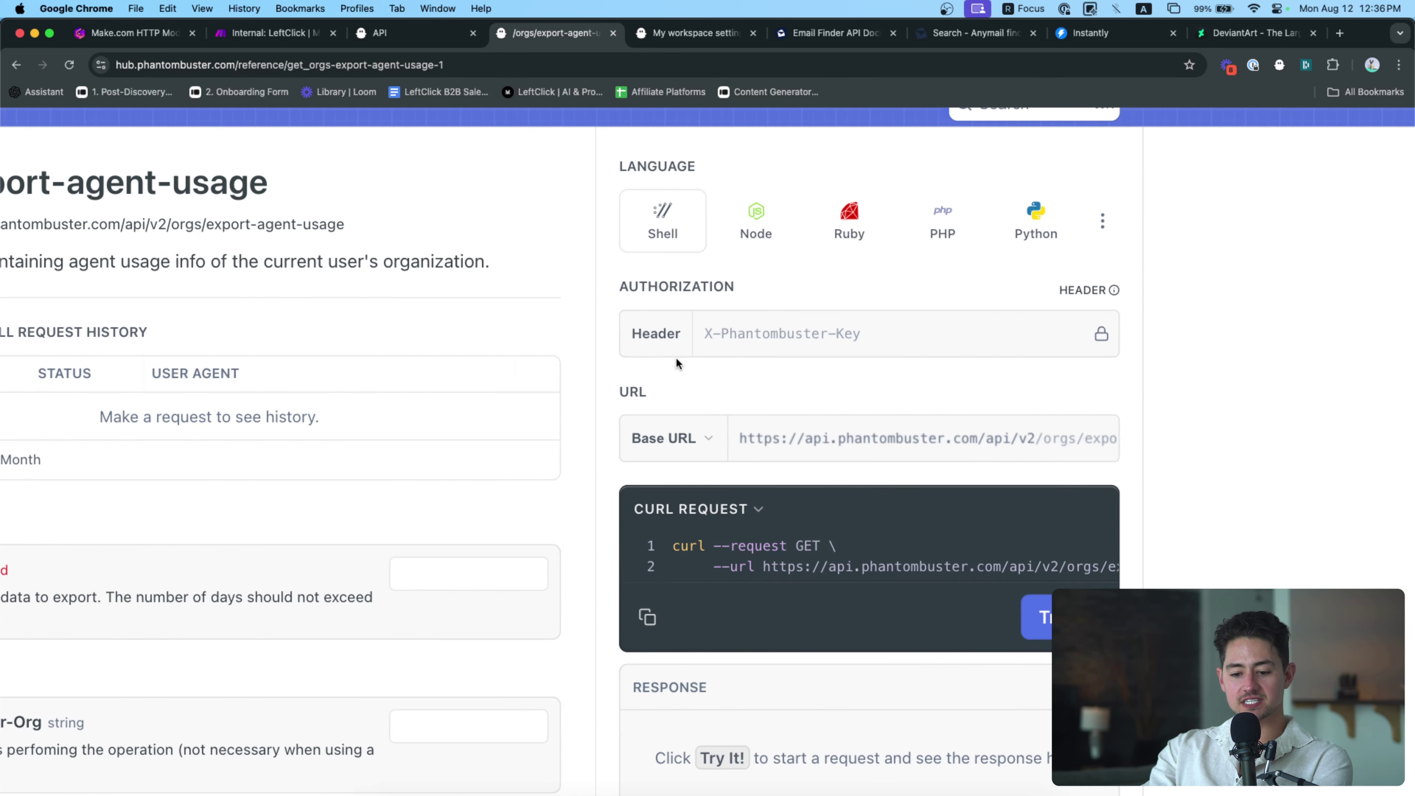
{"action": "scroll", "coordinate": [646, 369], "scroll_direction": "down", "scroll_amount": 2}
{"action": "scroll", "coordinate": [623, 378], "scroll_direction": "down", "scroll_amount": 4}
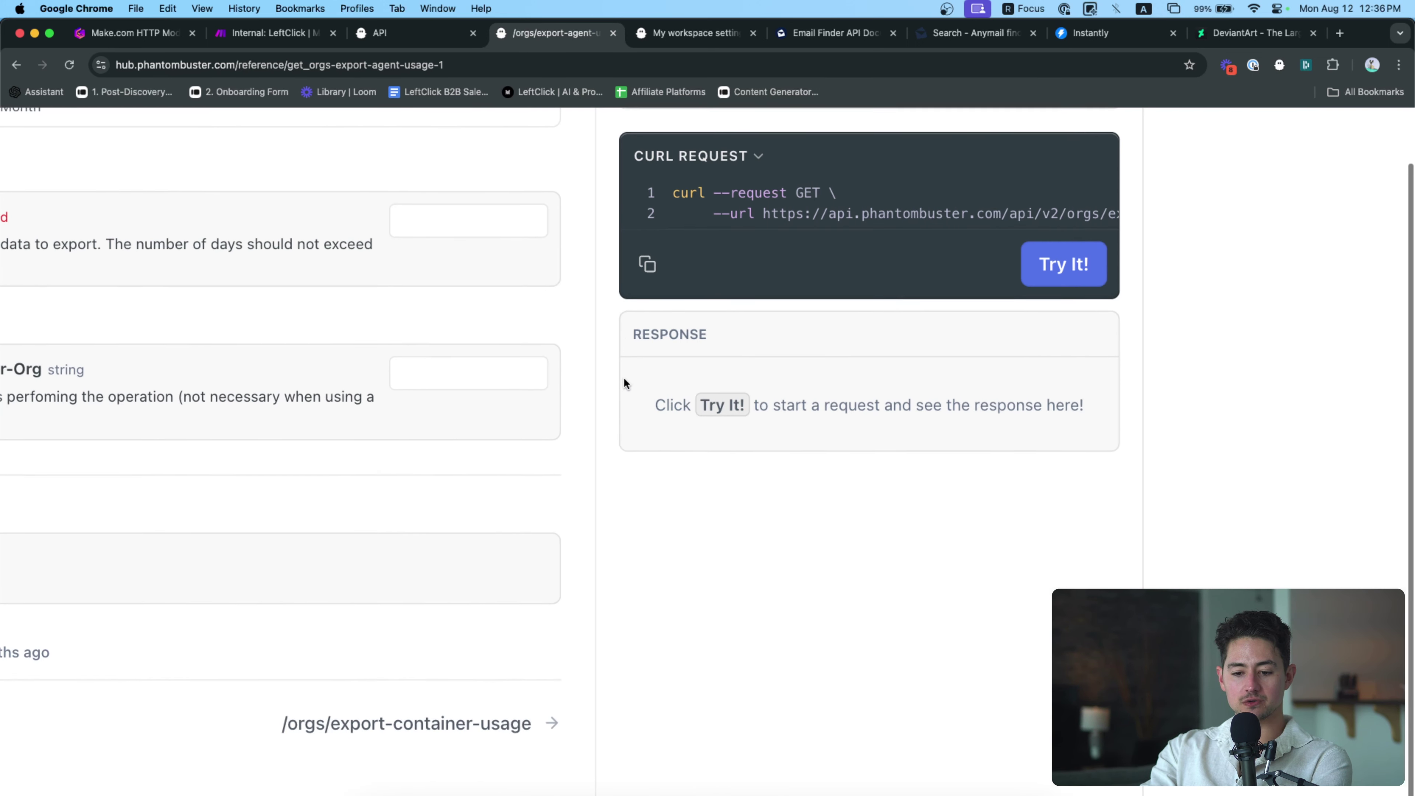
{"action": "scroll", "coordinate": [623, 377], "scroll_direction": "left", "scroll_amount": 5}
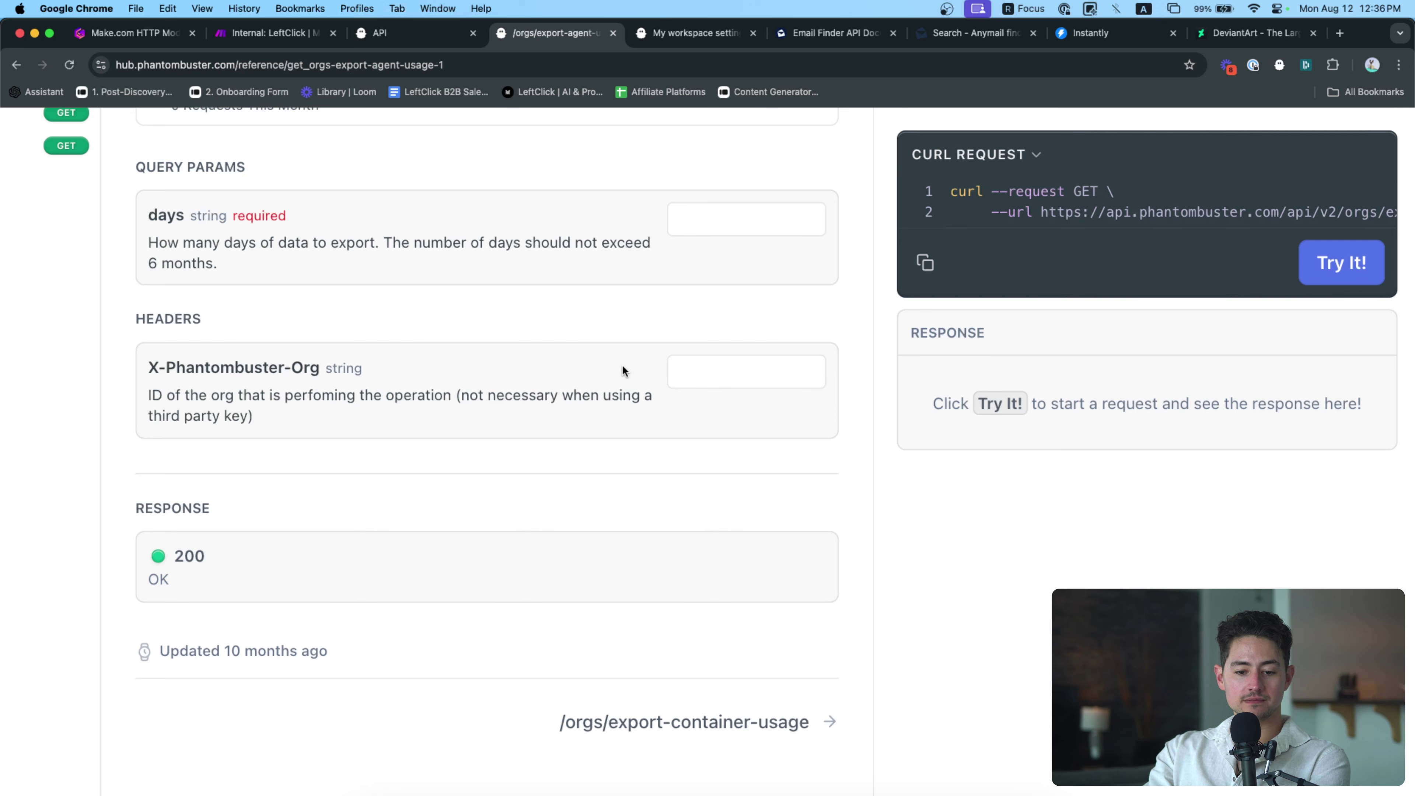
{"action": "scroll", "coordinate": [623, 366], "scroll_direction": "up", "scroll_amount": 2}
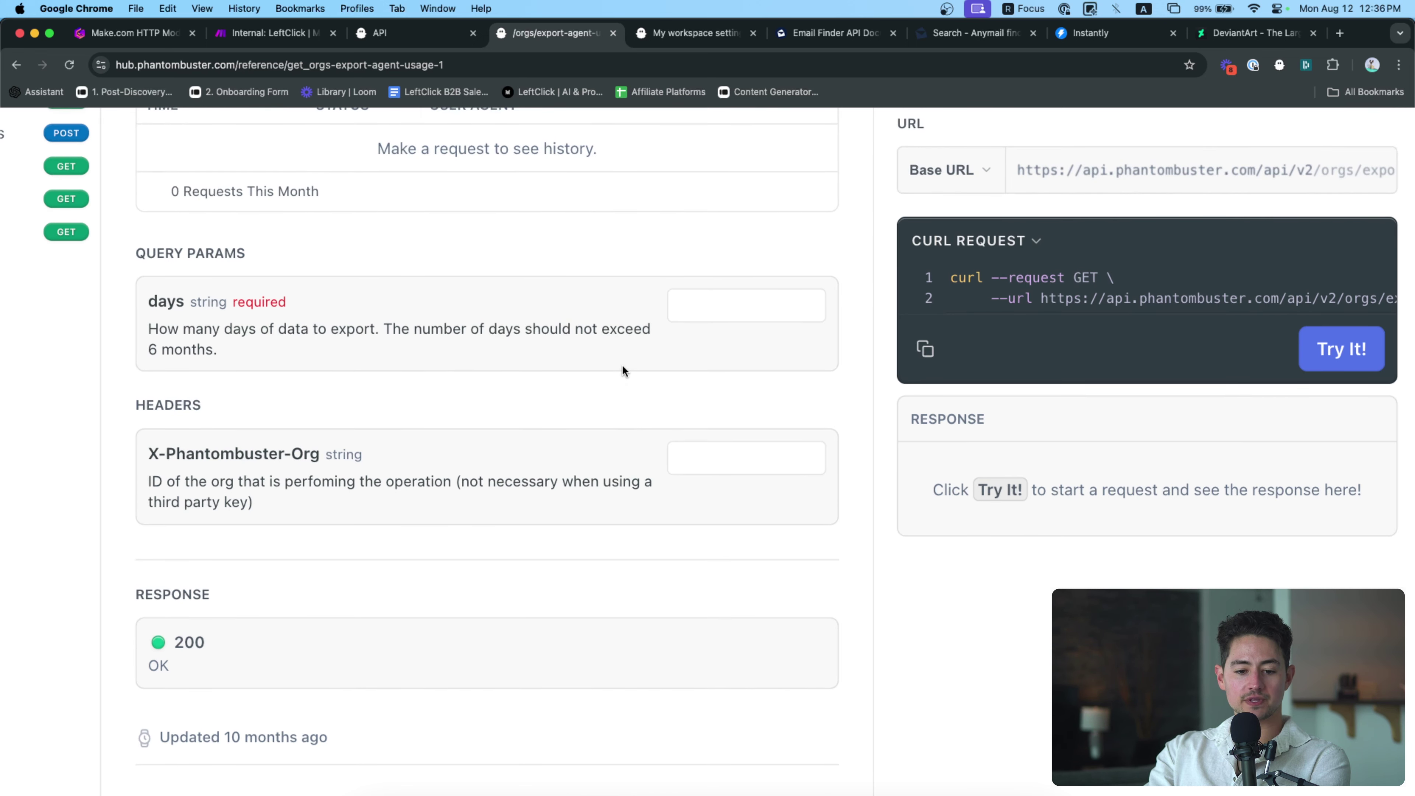
{"action": "scroll", "coordinate": [622, 366], "scroll_direction": "up", "scroll_amount": 5}
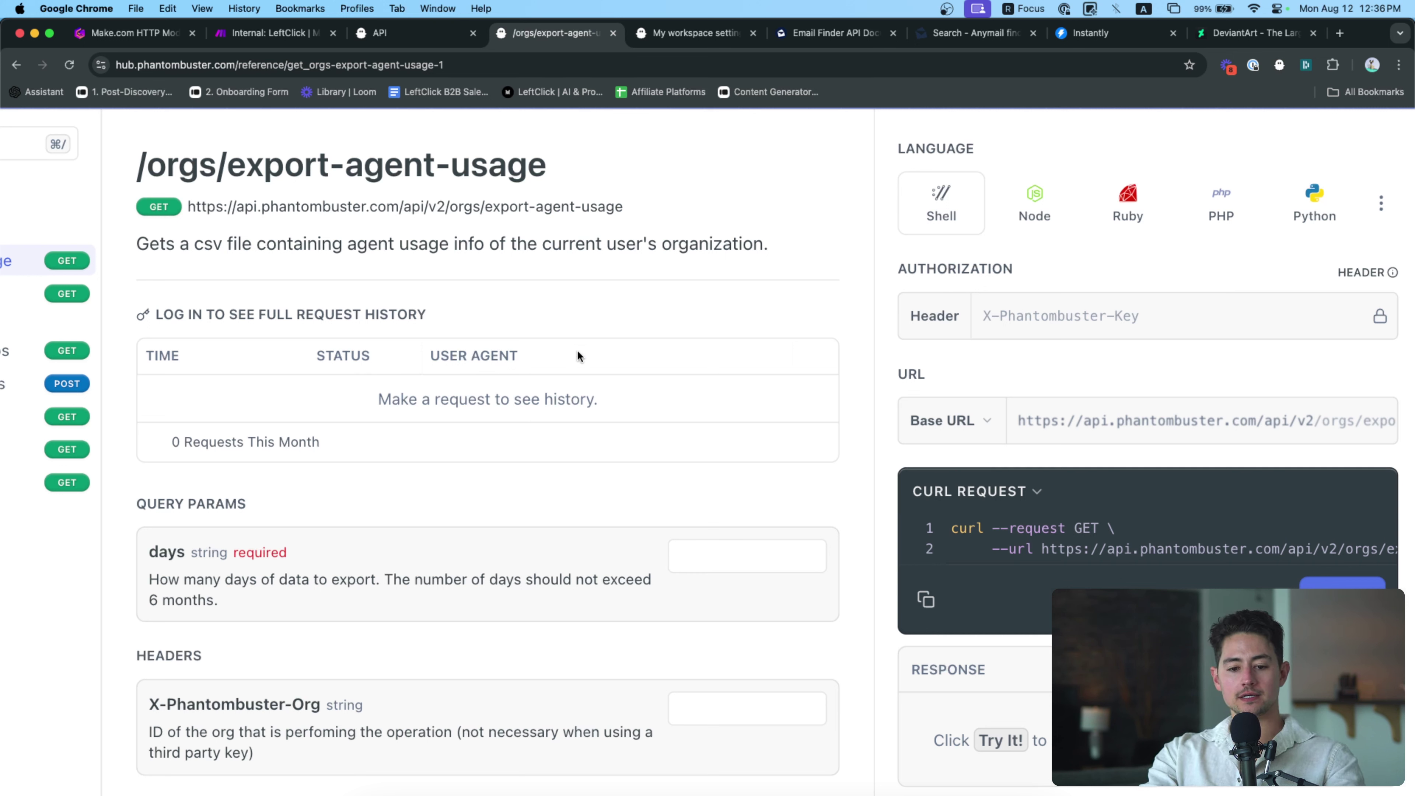
{"action": "scroll", "coordinate": [607, 281], "scroll_direction": "right", "scroll_amount": 5}
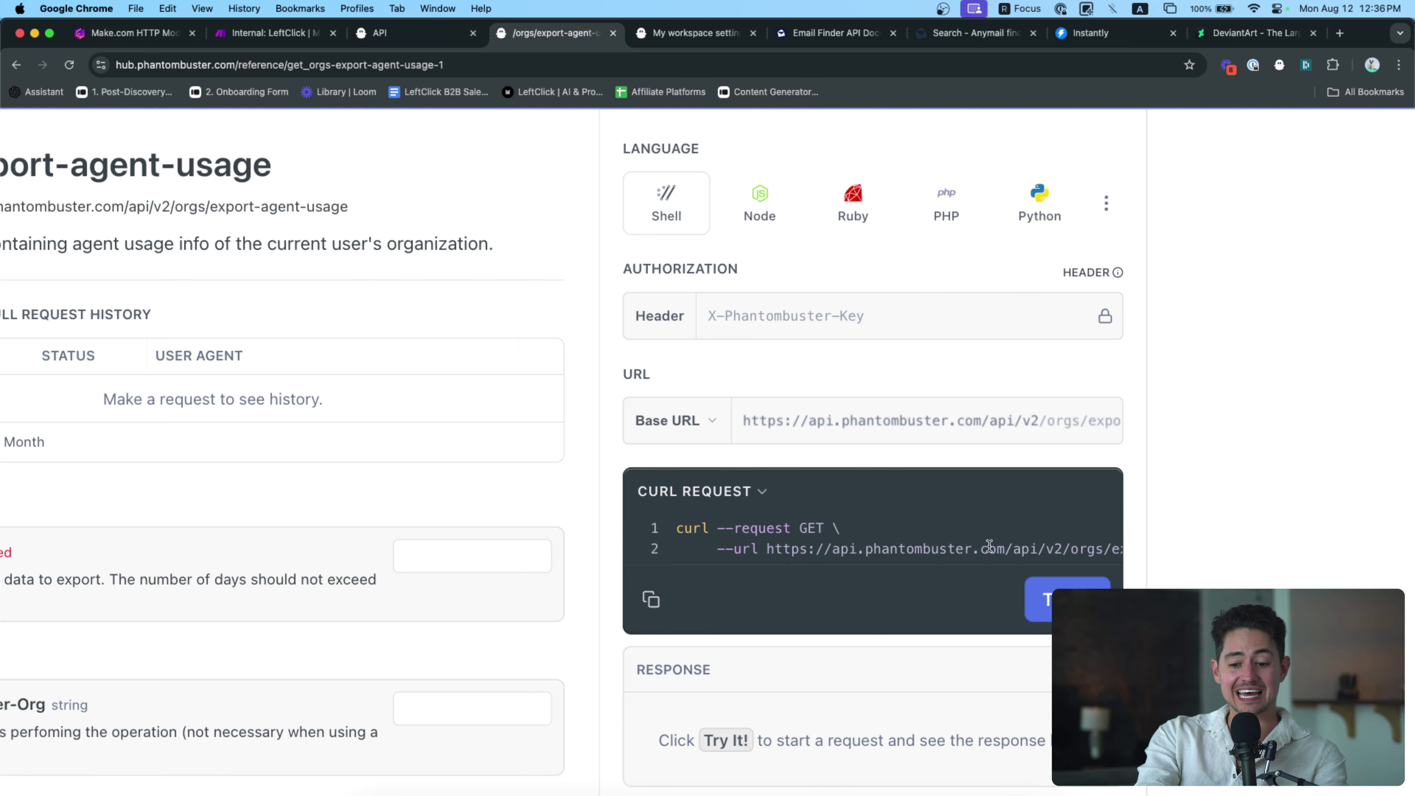
Copy the API key from the Make.com header into the docs' authorization field and send a test request
{"action": "left_click", "coordinate": [802, 312]}
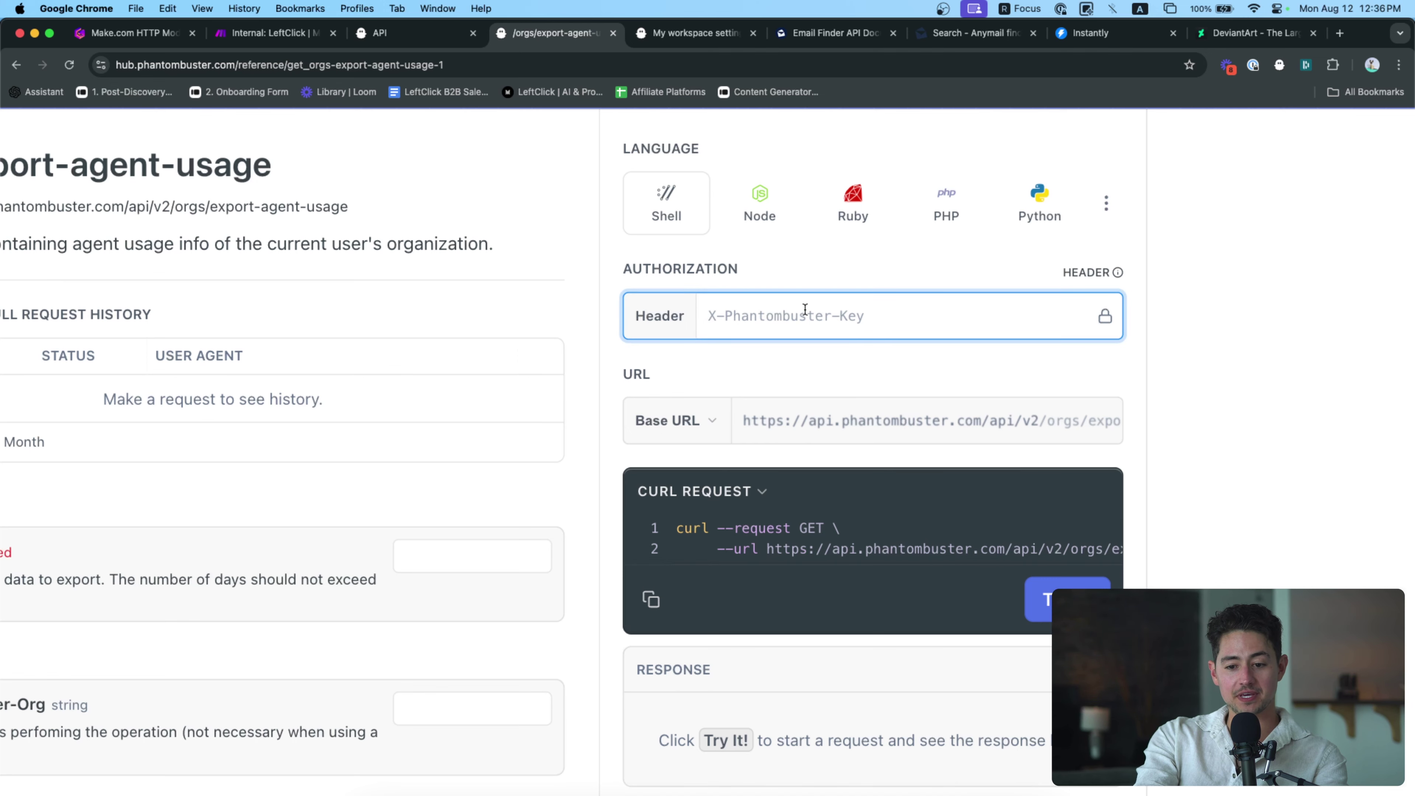
{"action": "left_click", "coordinate": [271, 32]}
{"action": "left_click", "coordinate": [826, 463]}
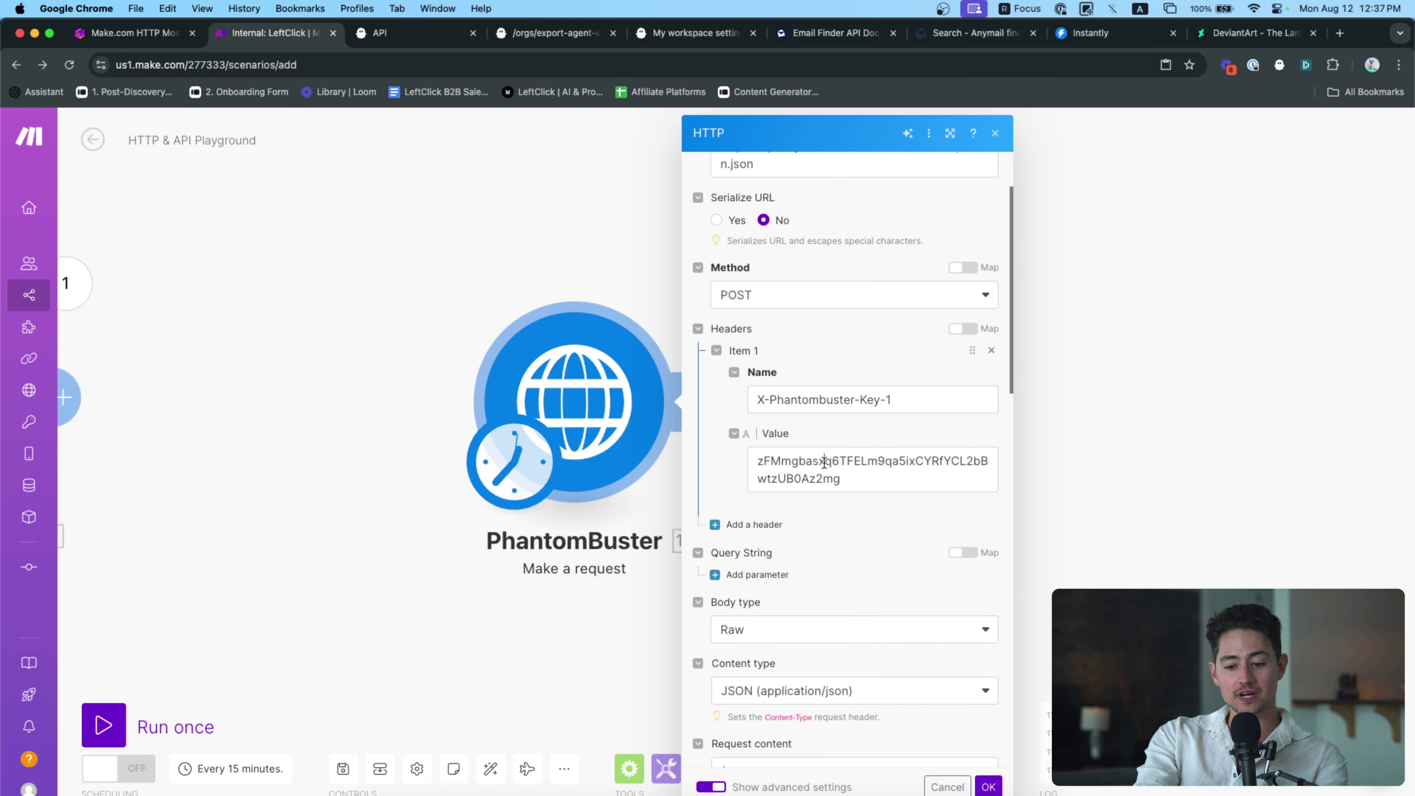
{"action": "key", "text": "super+a"}
{"action": "key", "text": "super+c"}
{"action": "key", "text": "super+alt+Right"}
{"action": "key", "text": "super+alt+Right"}
{"action": "key", "text": "super+v"}
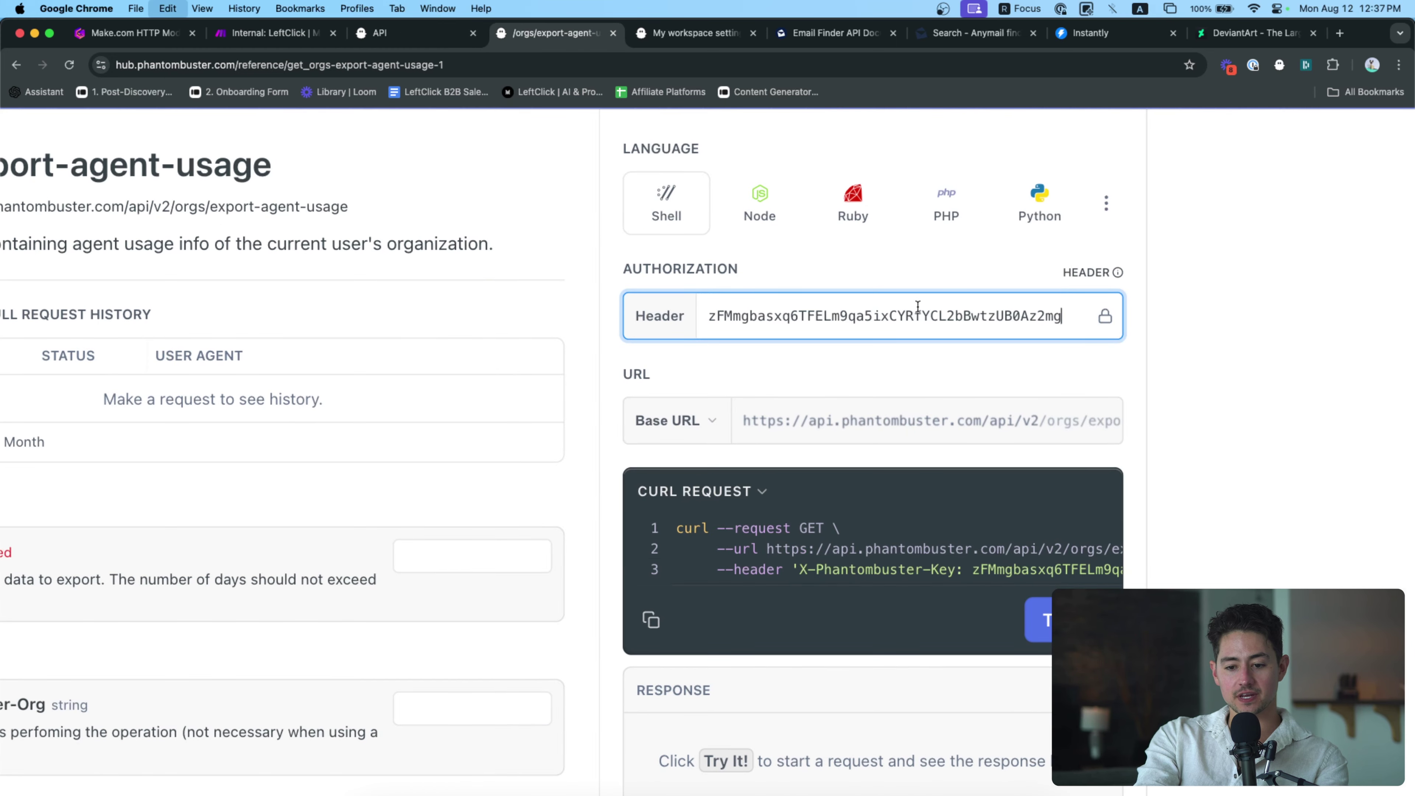
{"action": "scroll", "coordinate": [939, 426], "scroll_direction": "down", "scroll_amount": 3}
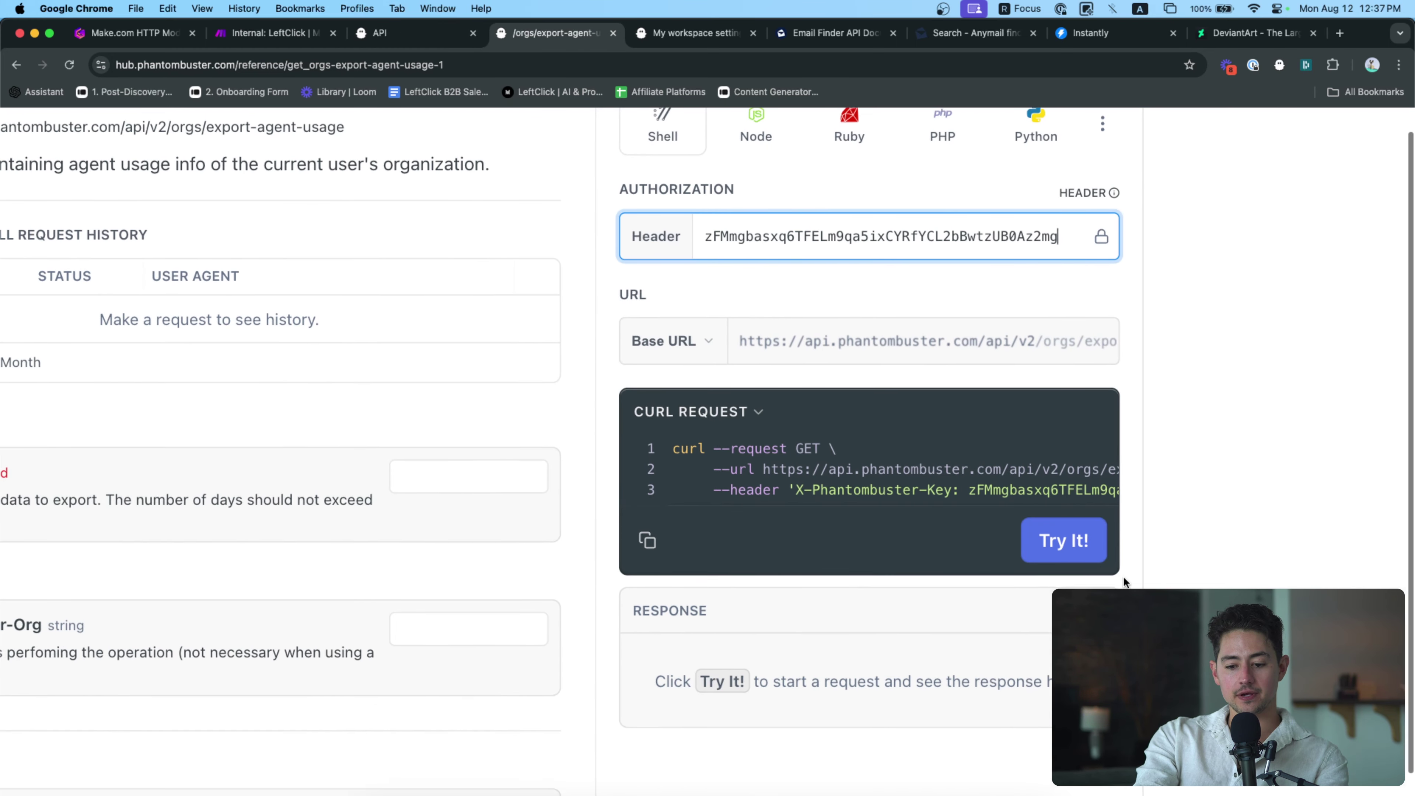
{"action": "left_click", "coordinate": [1061, 538]}
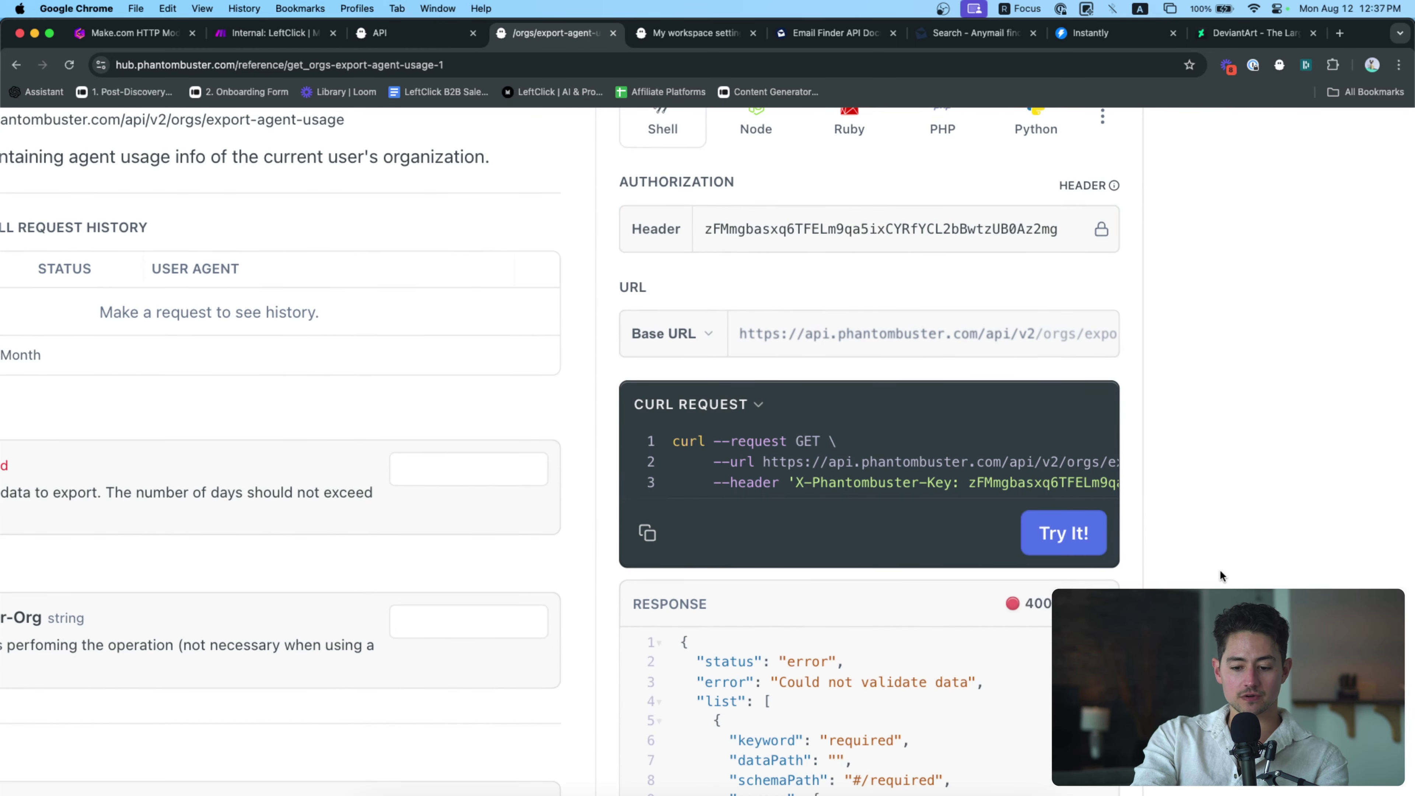
Review the 400 error about the missing days property and click into the days query field
{"action": "scroll", "coordinate": [1231, 577], "scroll_direction": "down", "scroll_amount": 2}
{"action": "scroll", "coordinate": [1231, 577], "scroll_direction": "down", "scroll_amount": 5}
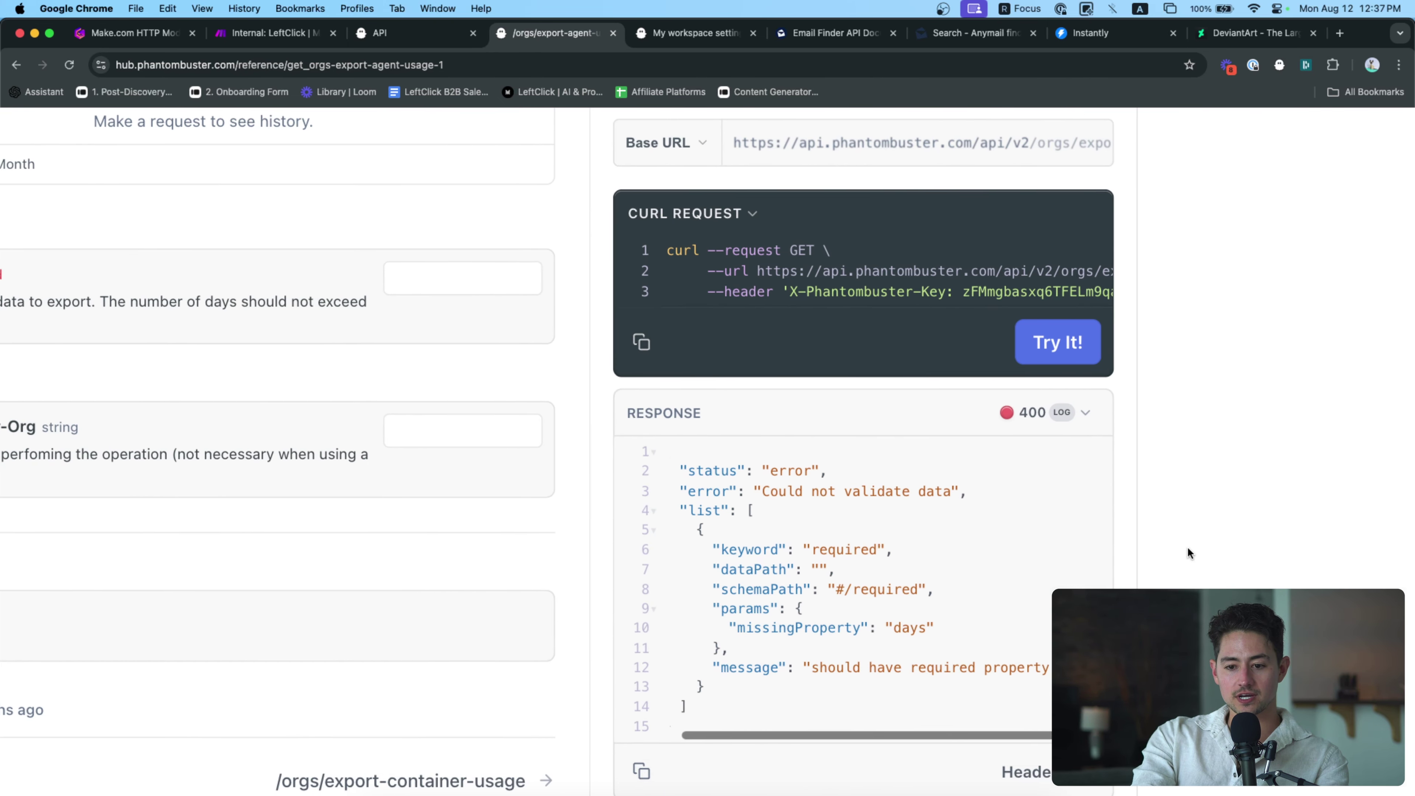
{"action": "scroll", "coordinate": [1187, 547], "scroll_direction": "up", "scroll_amount": 9}
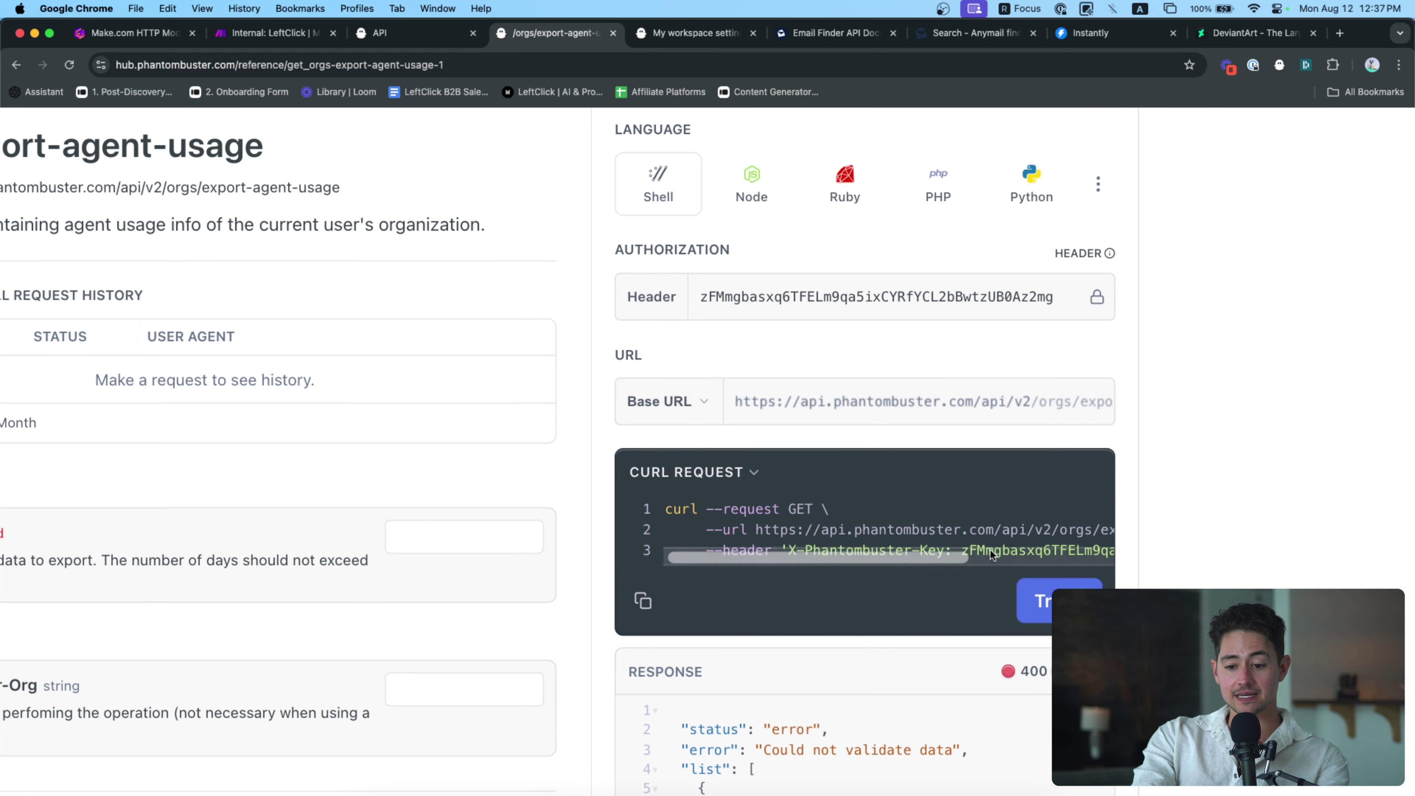
{"action": "scroll", "coordinate": [990, 397], "scroll_direction": "down", "scroll_amount": 1}
{"action": "scroll", "coordinate": [964, 418], "scroll_direction": "down", "scroll_amount": 9}
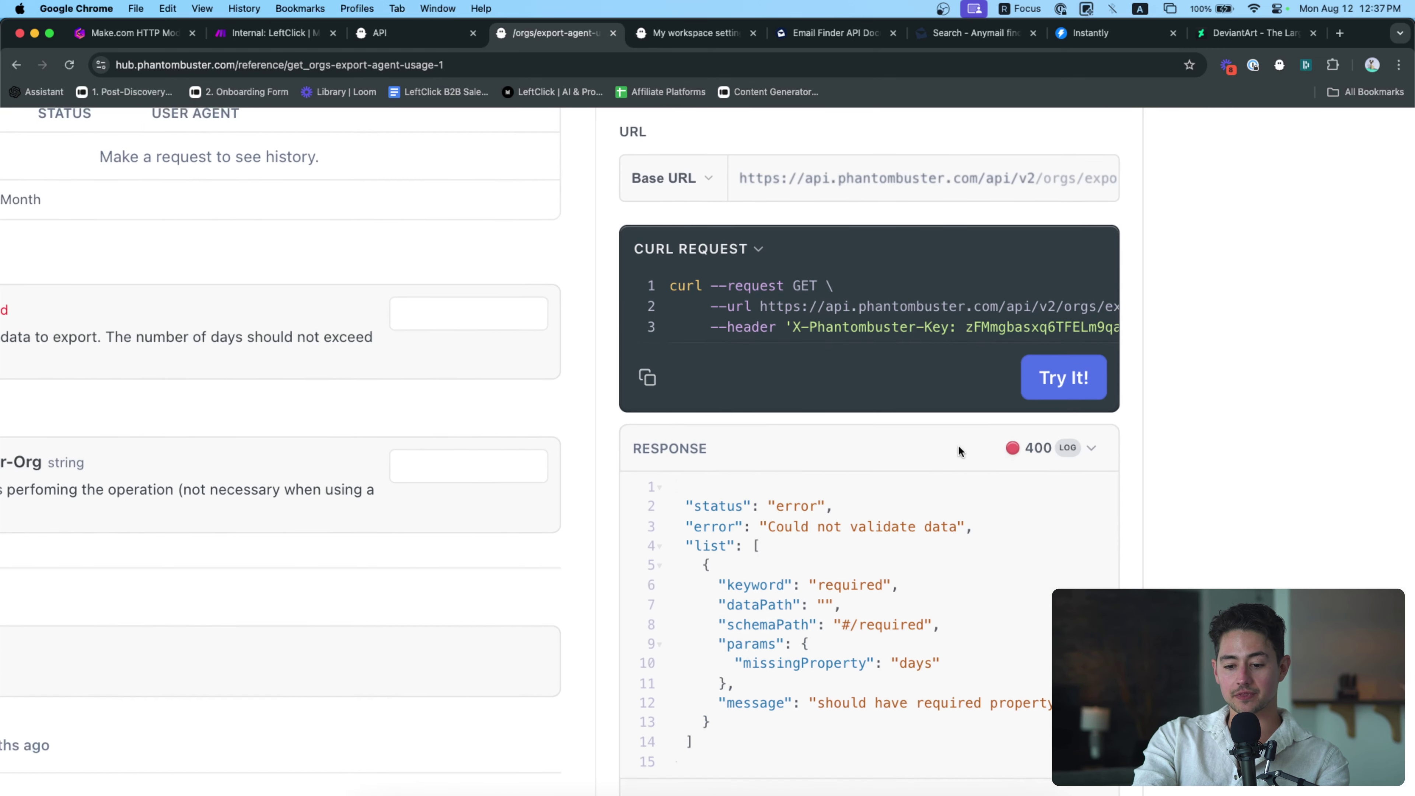
{"action": "scroll", "coordinate": [953, 321], "scroll_direction": "up", "scroll_amount": 1}
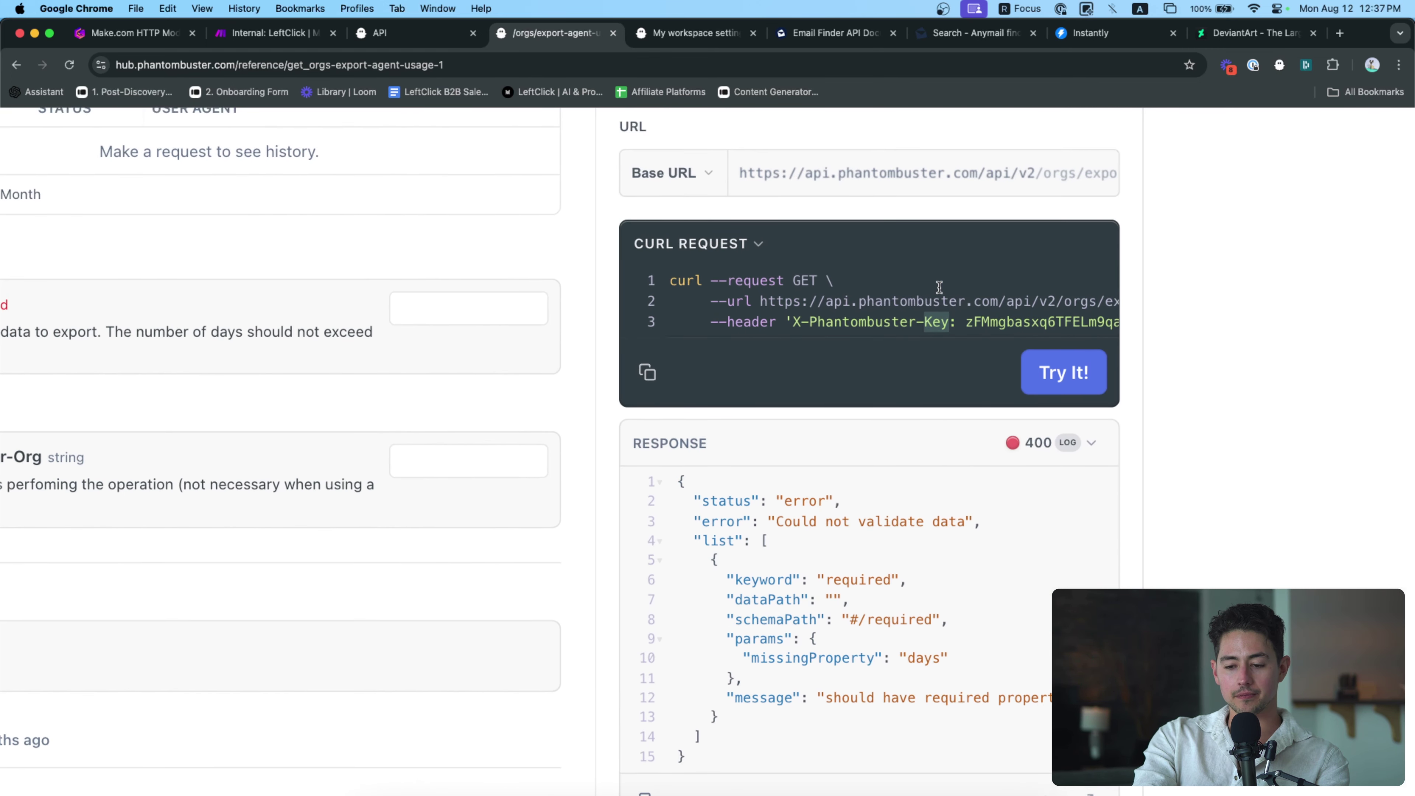
{"action": "scroll", "coordinate": [955, 301], "scroll_direction": "right", "scroll_amount": 5}
{"action": "scroll", "coordinate": [954, 301], "scroll_direction": "left", "scroll_amount": 6}
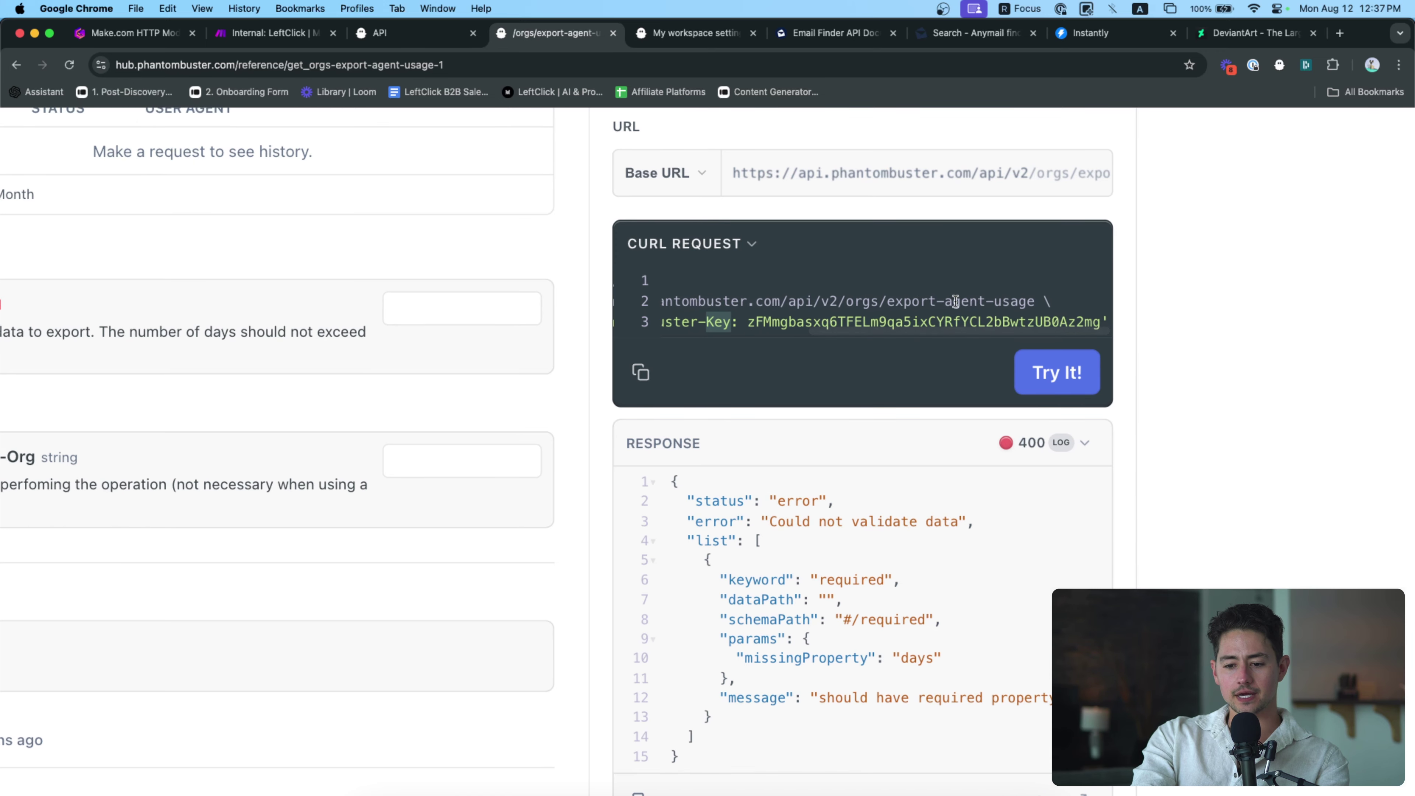
{"action": "scroll", "coordinate": [955, 301], "scroll_direction": "left", "scroll_amount": 2}
{"action": "scroll", "coordinate": [1168, 319], "scroll_direction": "up", "scroll_amount": 10}
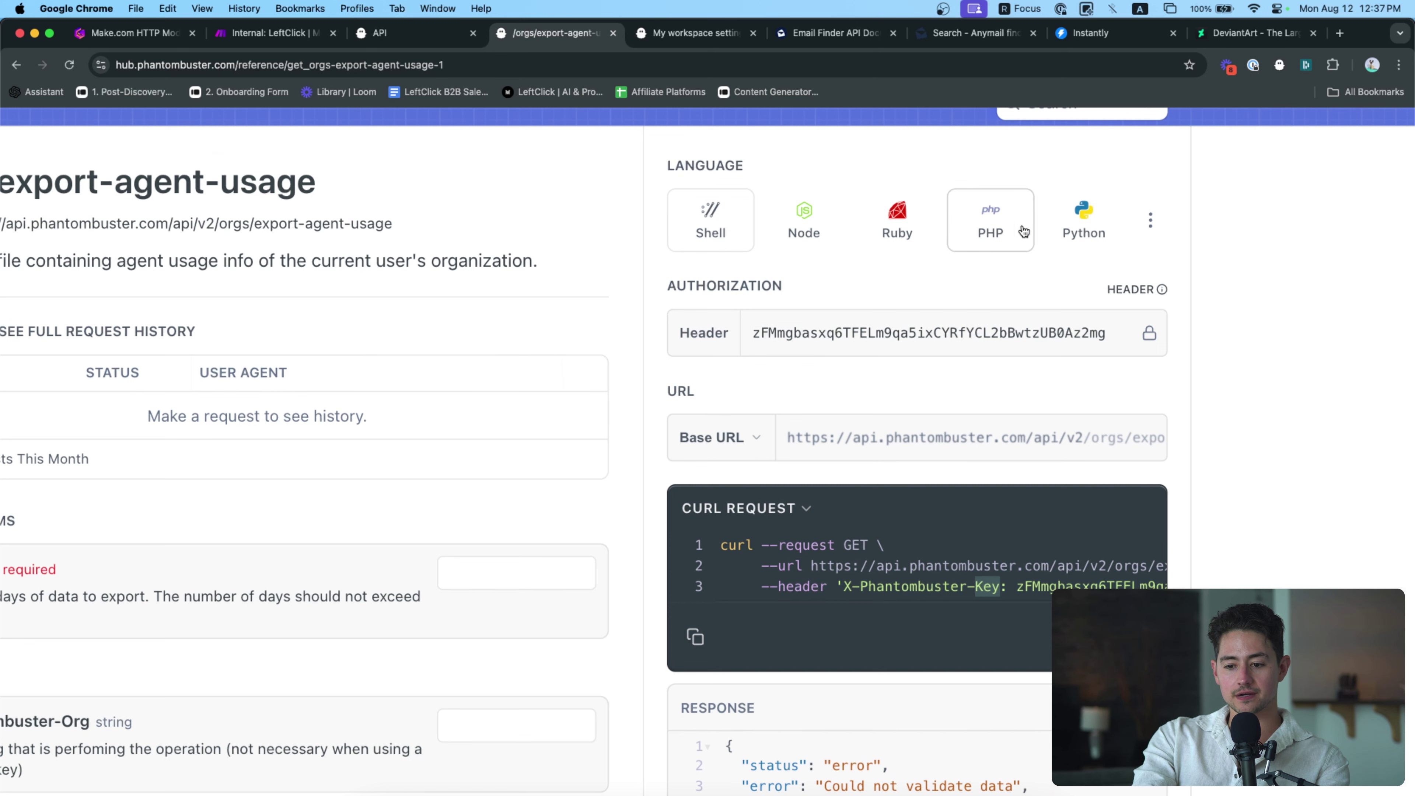
{"action": "mouse_move", "coordinate": [1149, 293]}
{"action": "scroll", "coordinate": [669, 501], "scroll_direction": "left", "scroll_amount": 5}
{"action": "left_click", "coordinate": [751, 566]}
{"action": "scroll", "coordinate": [750, 565], "scroll_direction": "right", "scroll_amount": 2}
{"action": "scroll", "coordinate": [751, 565], "scroll_direction": "down", "scroll_amount": 1}
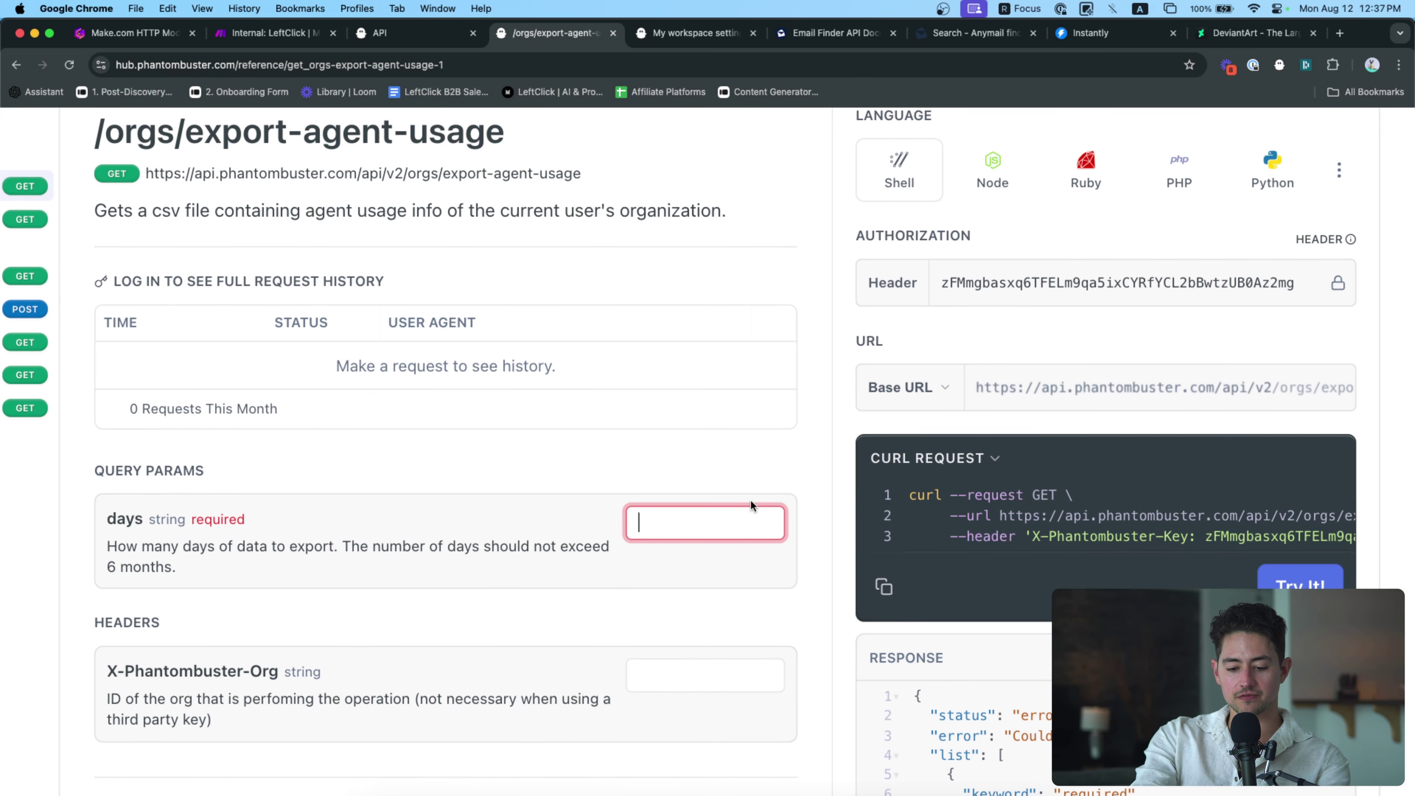
Set days to 30, resend the request, and scroll through the 200 CSV agent-usage response
{"action": "type", "text": "30"}
{"action": "left_click", "coordinate": [746, 497]}
{"action": "scroll", "coordinate": [747, 497], "scroll_direction": "right", "scroll_amount": 4}
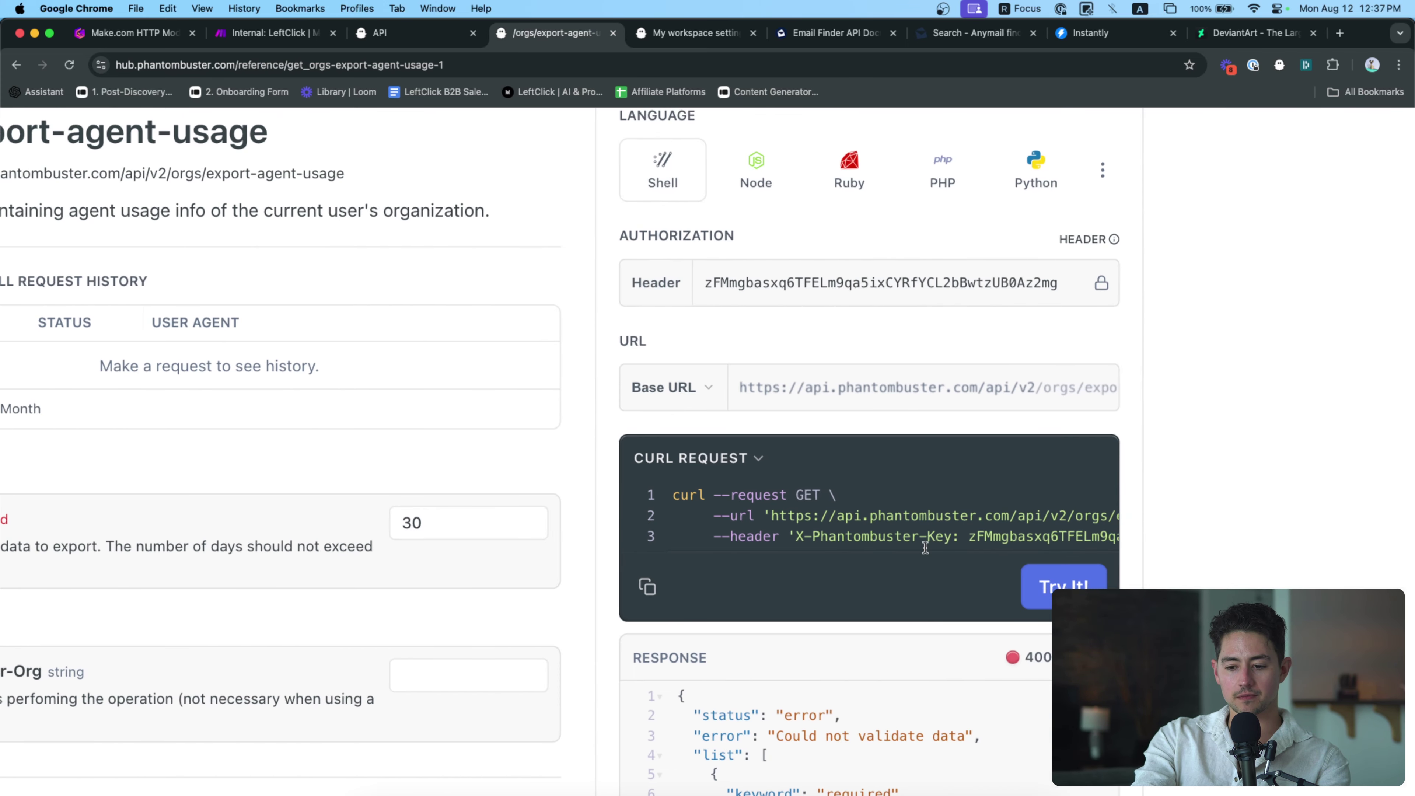
{"action": "left_click", "coordinate": [1082, 585]}
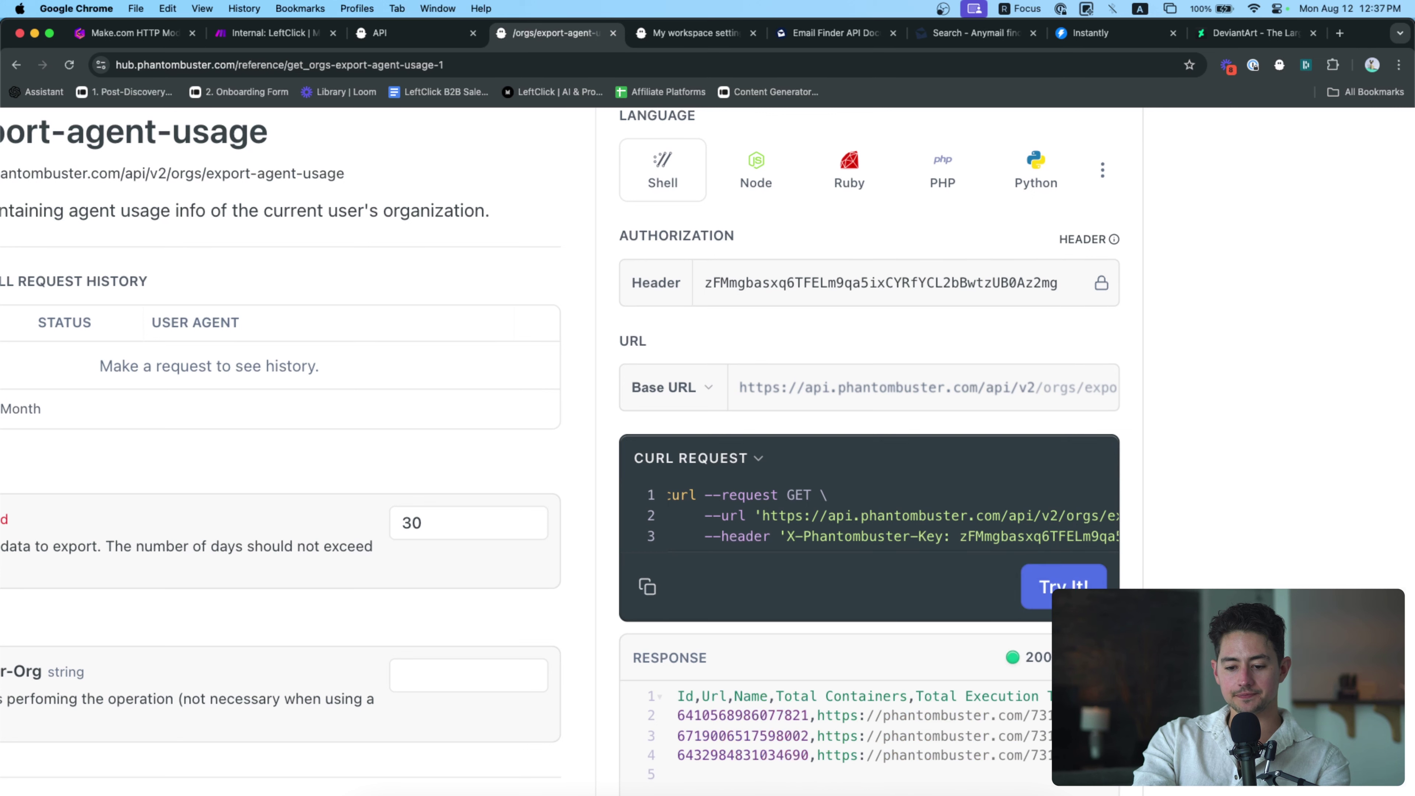
{"action": "scroll", "coordinate": [1081, 585], "scroll_direction": "down", "scroll_amount": 2}
{"action": "scroll", "coordinate": [869, 644], "scroll_direction": "right", "scroll_amount": 6}
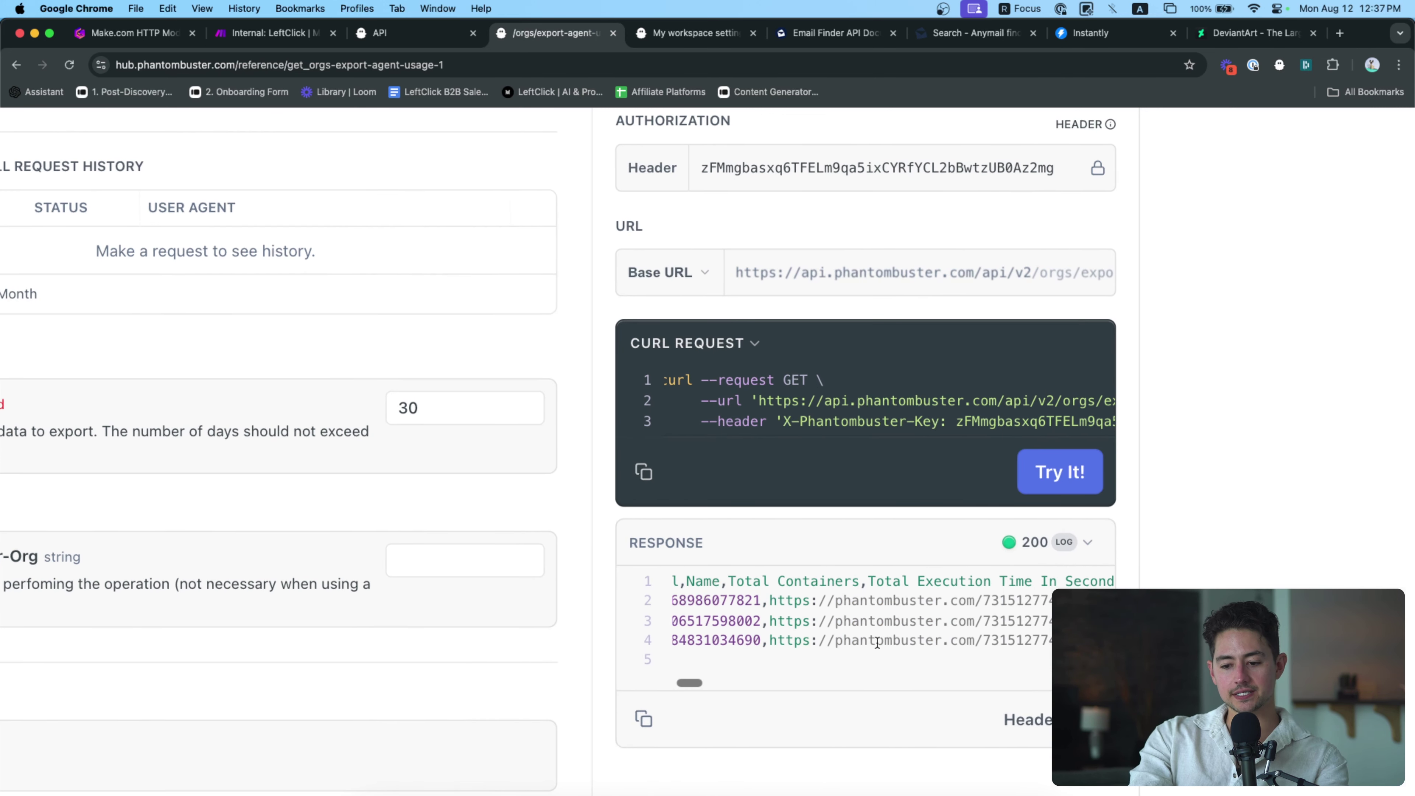
{"action": "left_click_drag", "start_coordinate": [719, 682], "coordinate": [653, 690]}
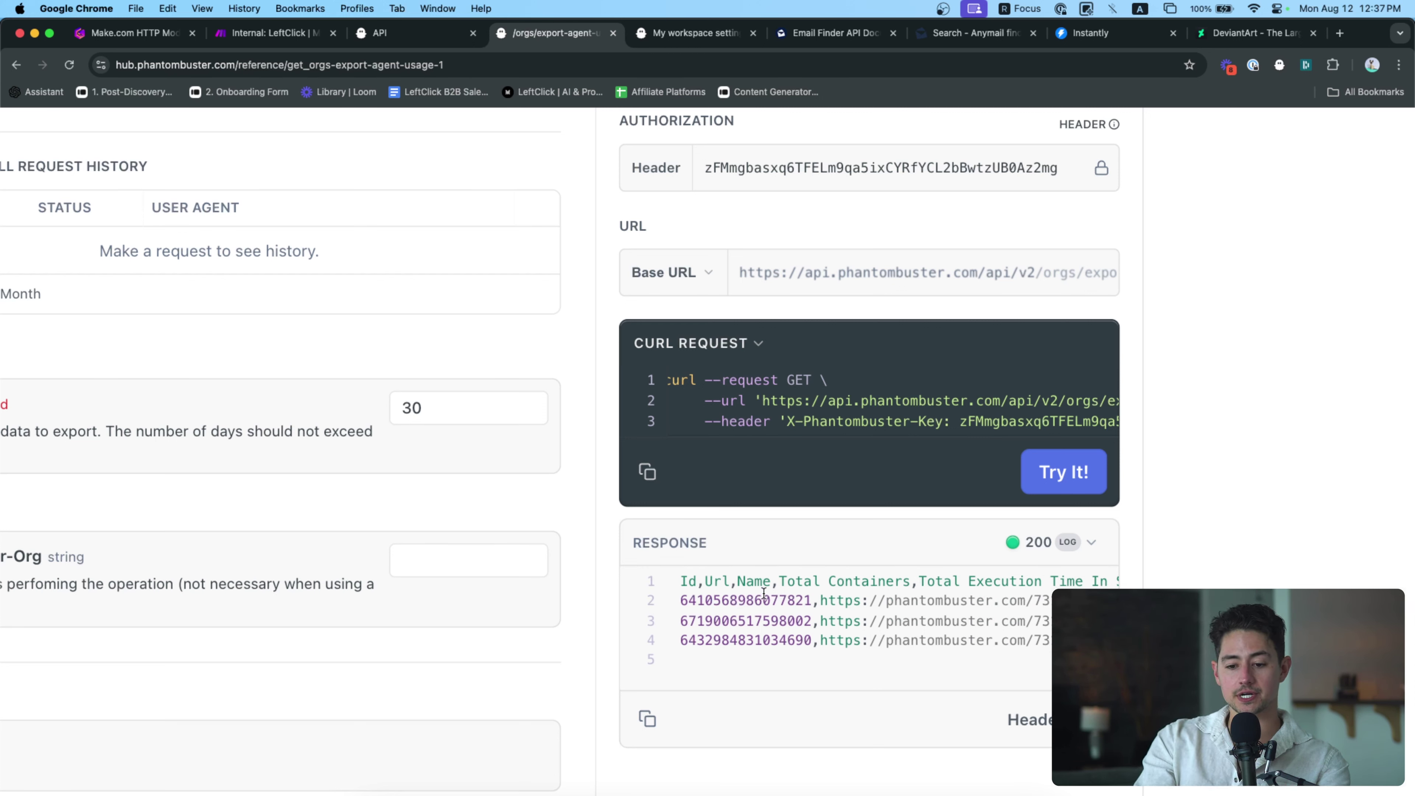
{"action": "scroll", "coordinate": [891, 549], "scroll_direction": "up", "scroll_amount": 2}
{"action": "scroll", "coordinate": [901, 544], "scroll_direction": "up", "scroll_amount": 1}
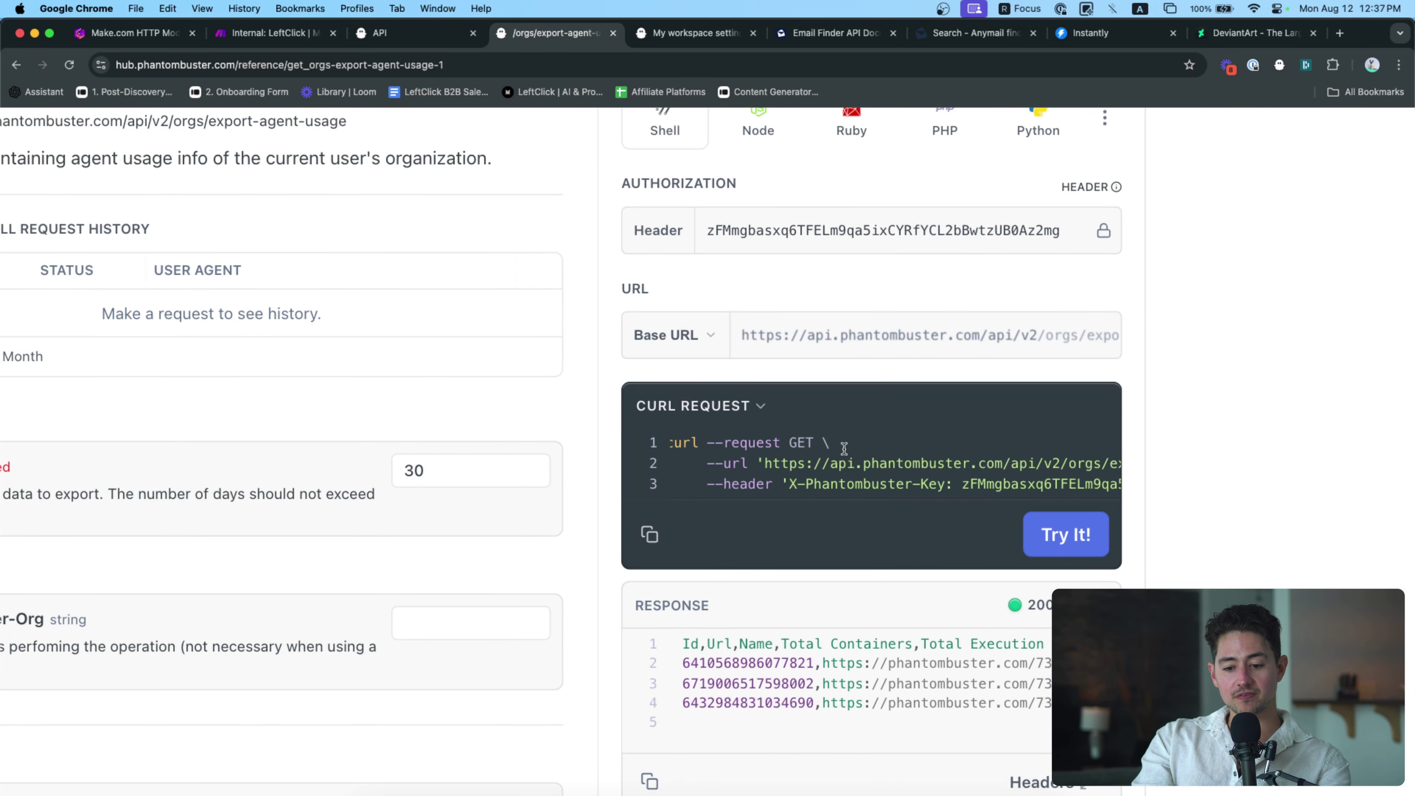
{"action": "scroll", "coordinate": [733, 414], "scroll_direction": "down", "scroll_amount": 1}
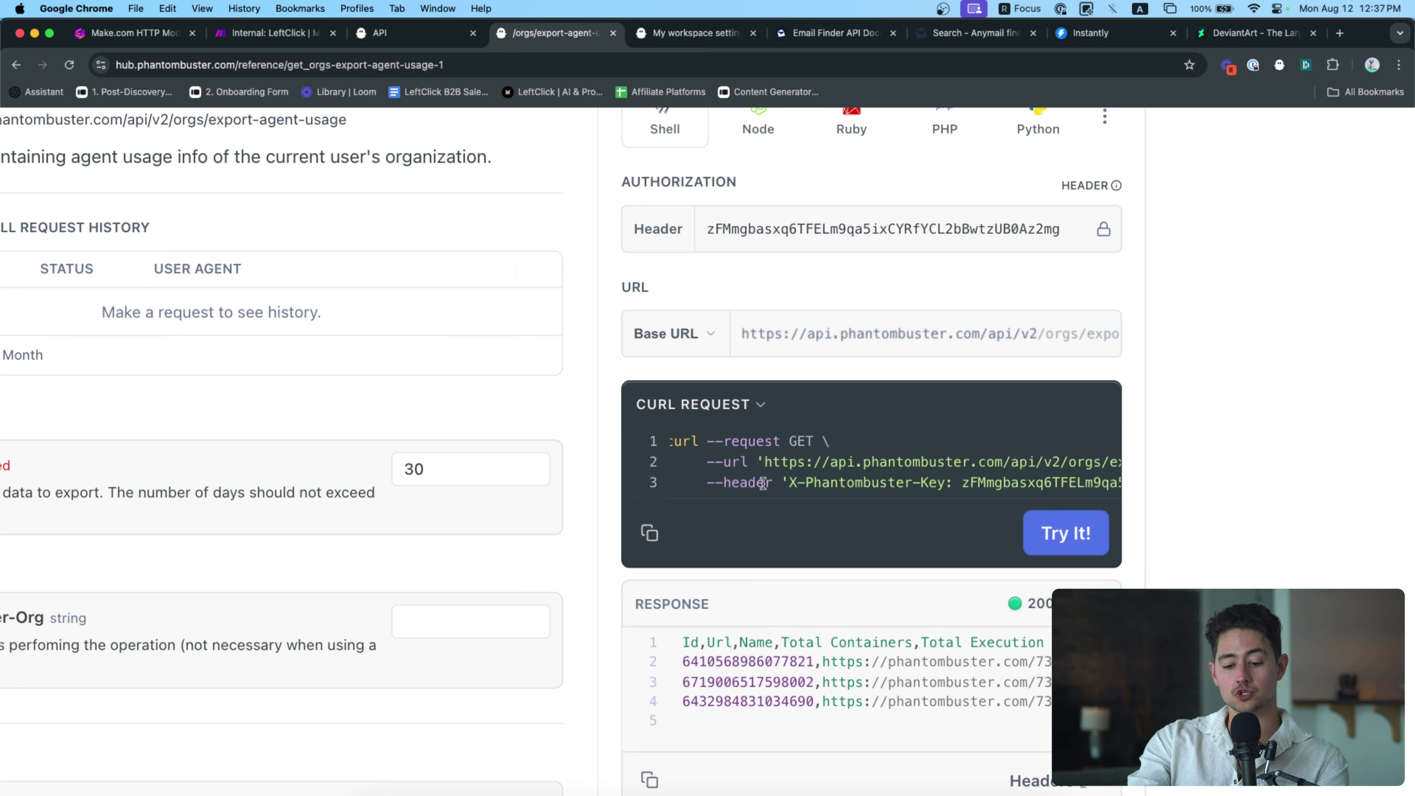
{"action": "scroll", "coordinate": [761, 481], "scroll_direction": "down", "scroll_amount": 5}
Launch Terminal through Spotlight by searching 'term'
{"action": "key", "text": "super+space"}
{"action": "type", "text": "term"}
{"action": "key", "text": "Return"}
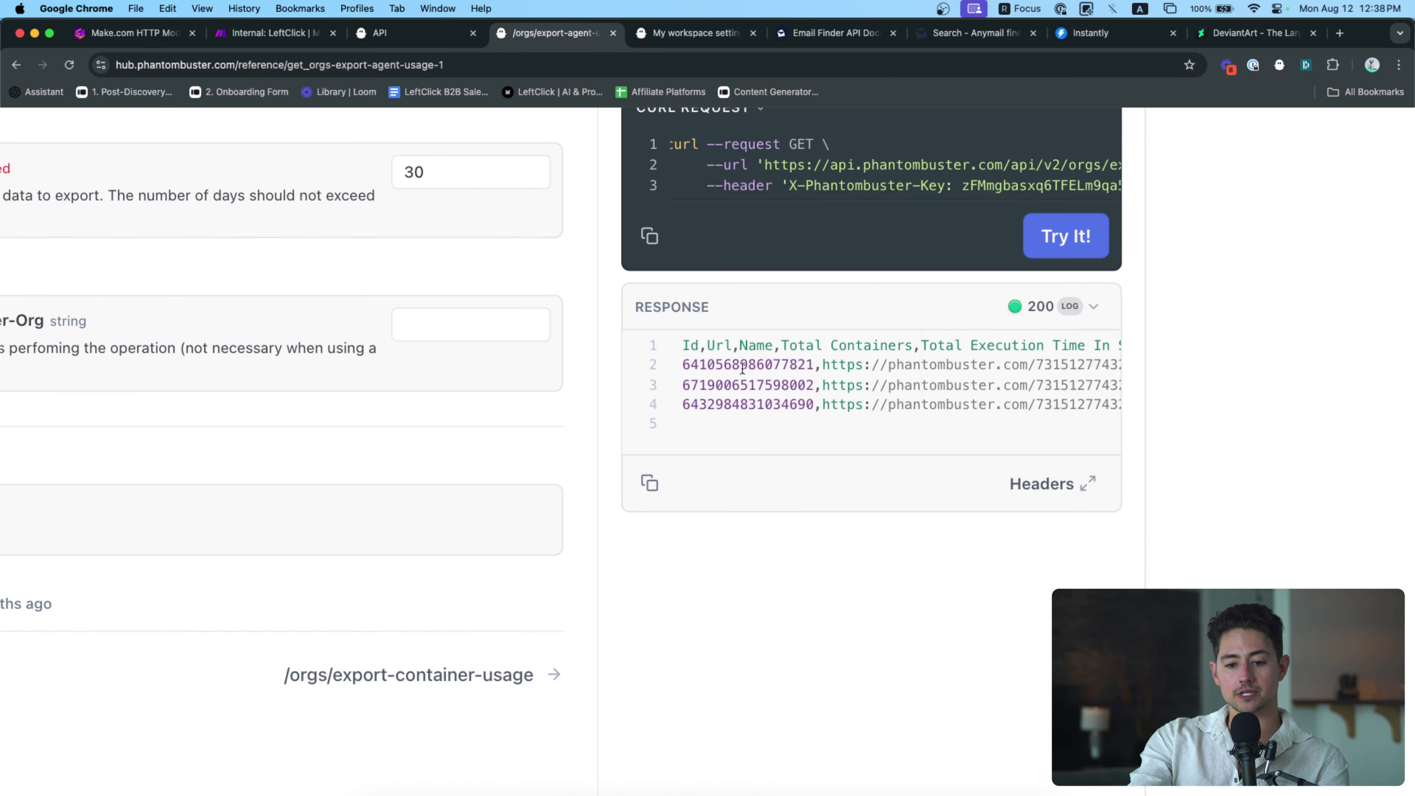
Test curl against leftclick.ai, then paste and run the docs' export-agent-usage curl command in Terminal
{"action": "type", "text": "curl htt"}
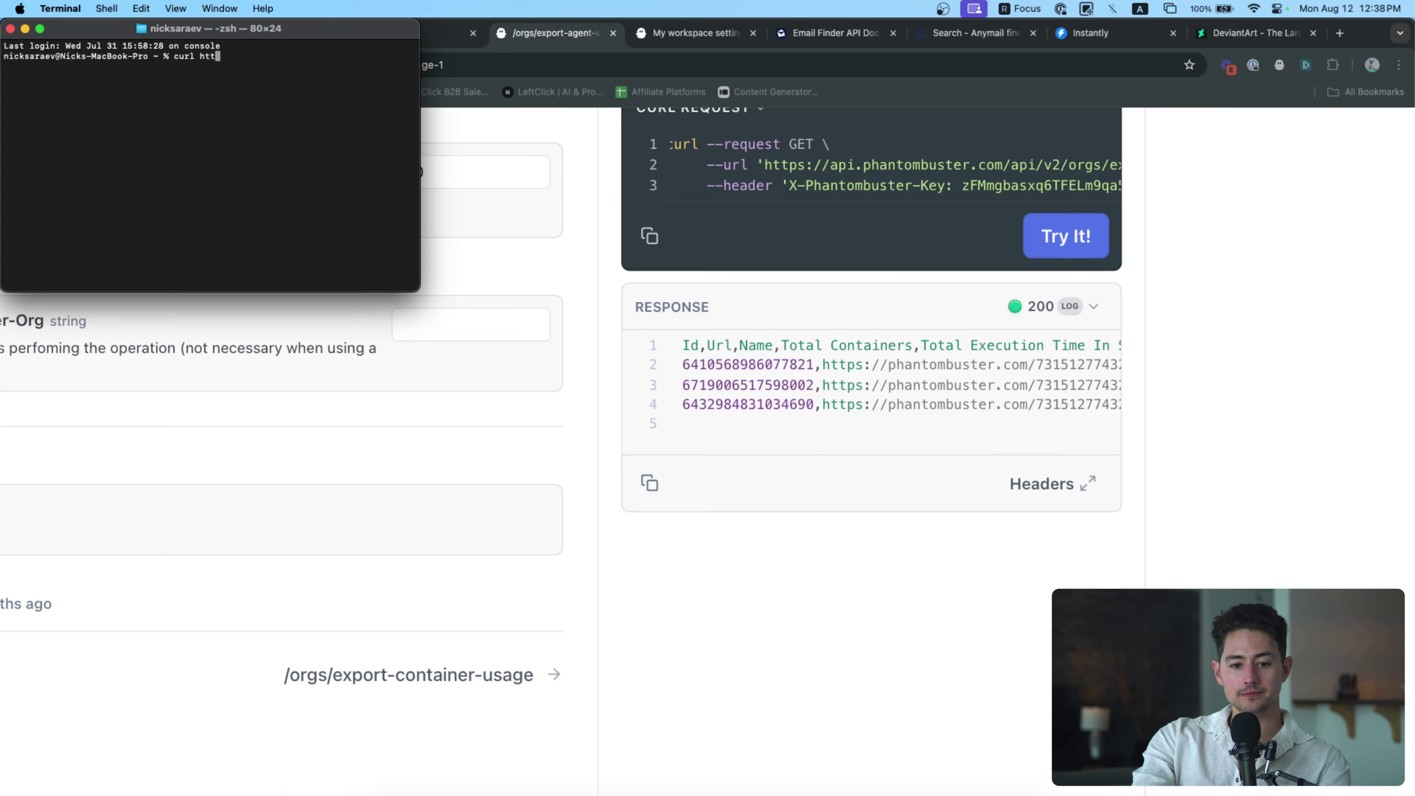
{"action": "type", "text": "[s:://leftclick.ai"}
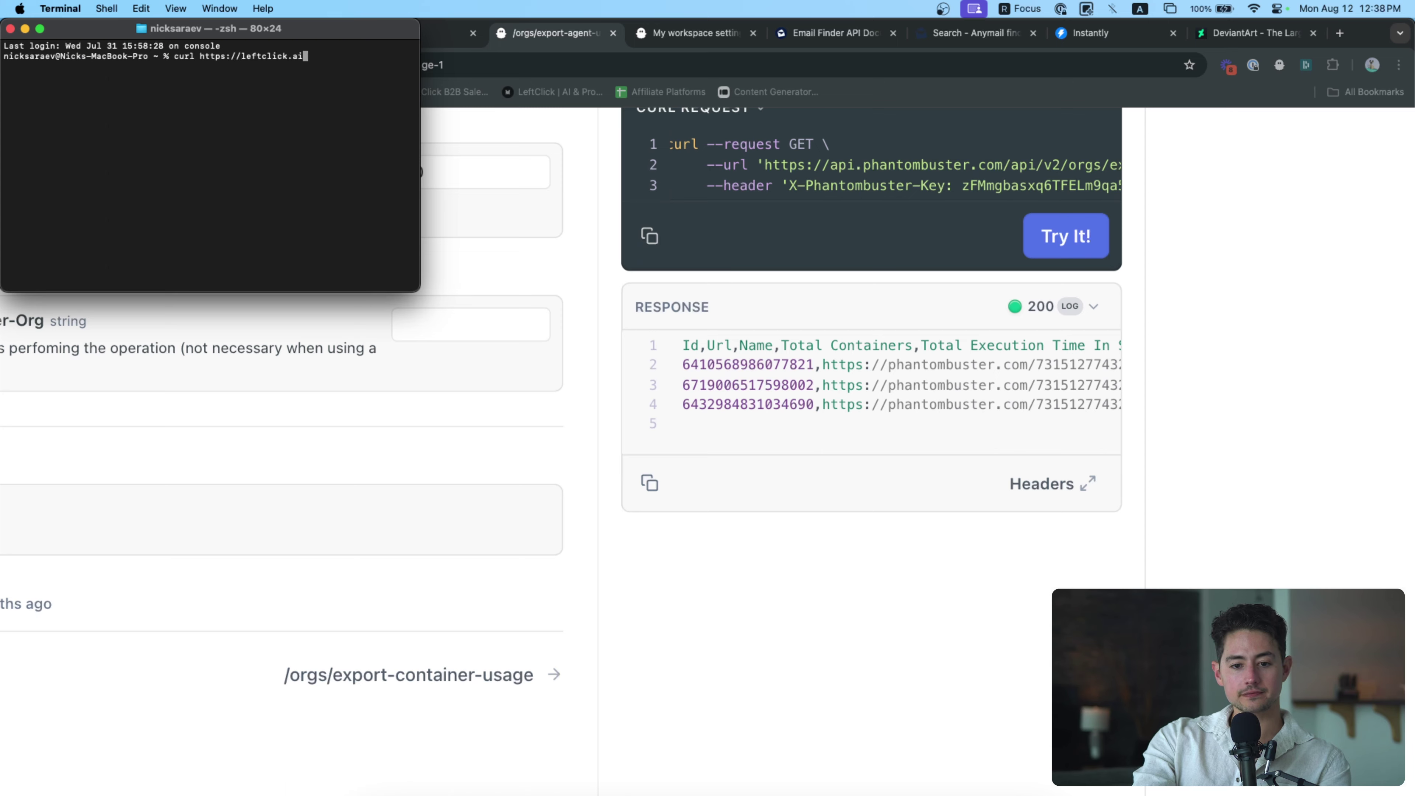
{"action": "key", "text": "Return"}
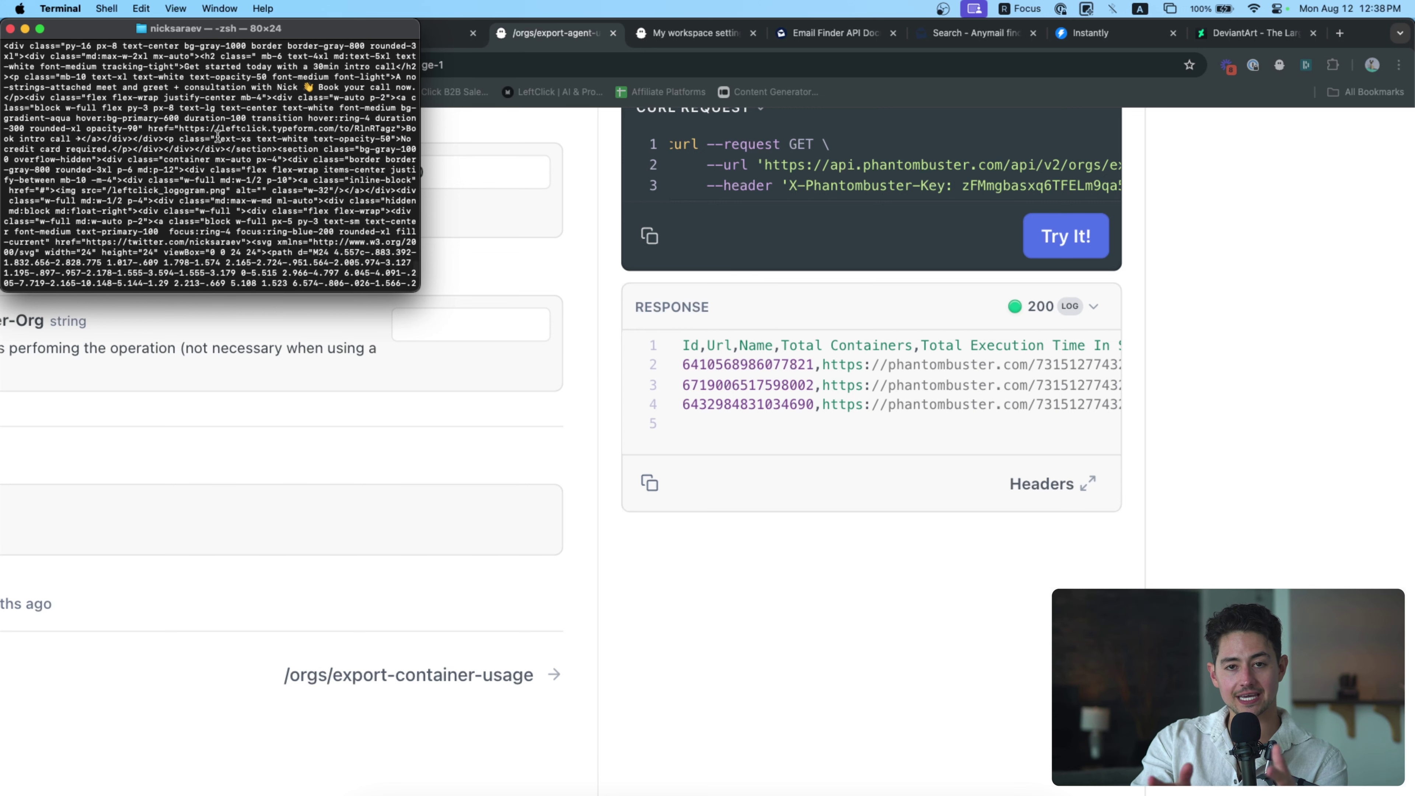
{"action": "scroll", "coordinate": [648, 380], "scroll_direction": "up", "scroll_amount": 3}
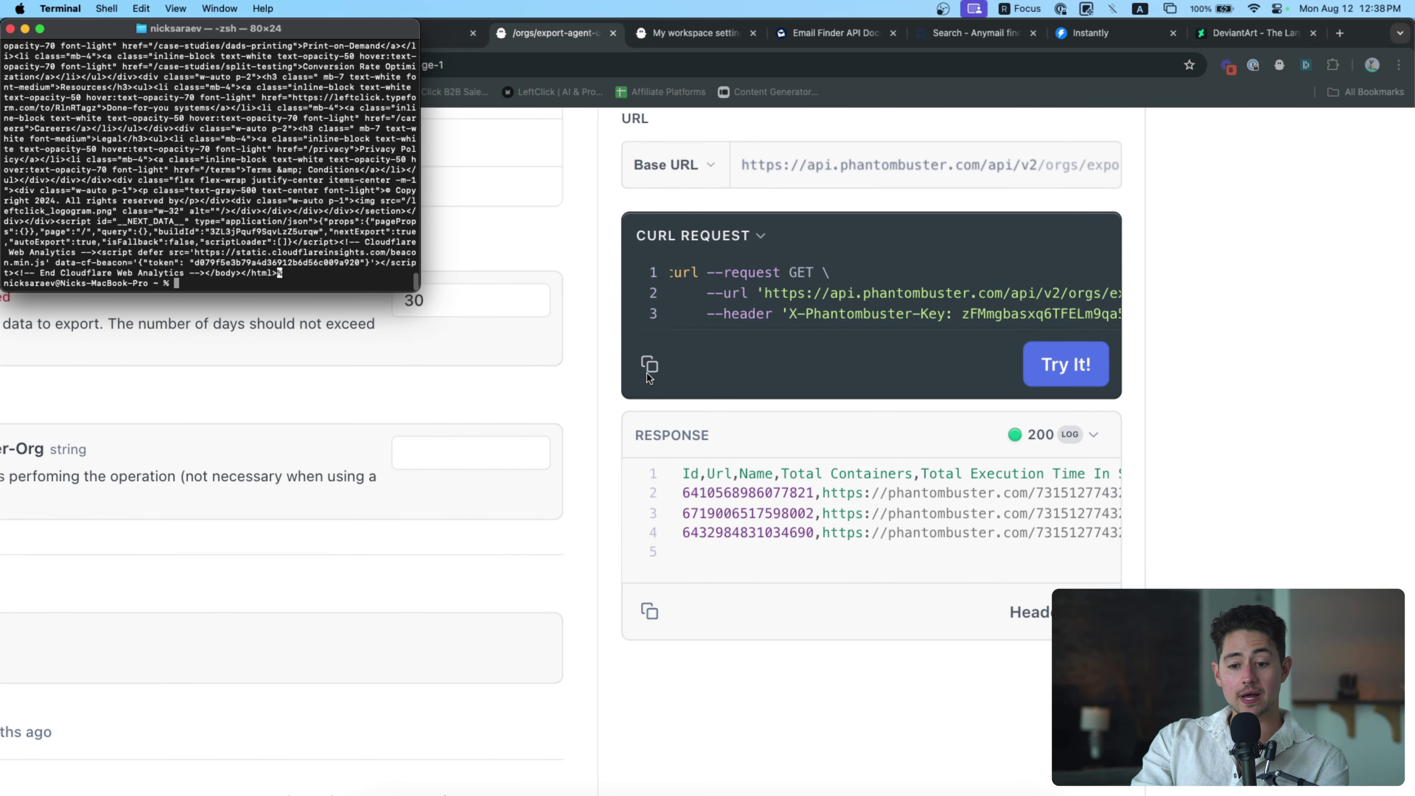
{"action": "scroll", "coordinate": [649, 379], "scroll_direction": "left", "scroll_amount": 2}
{"action": "left_click", "coordinate": [689, 365]}
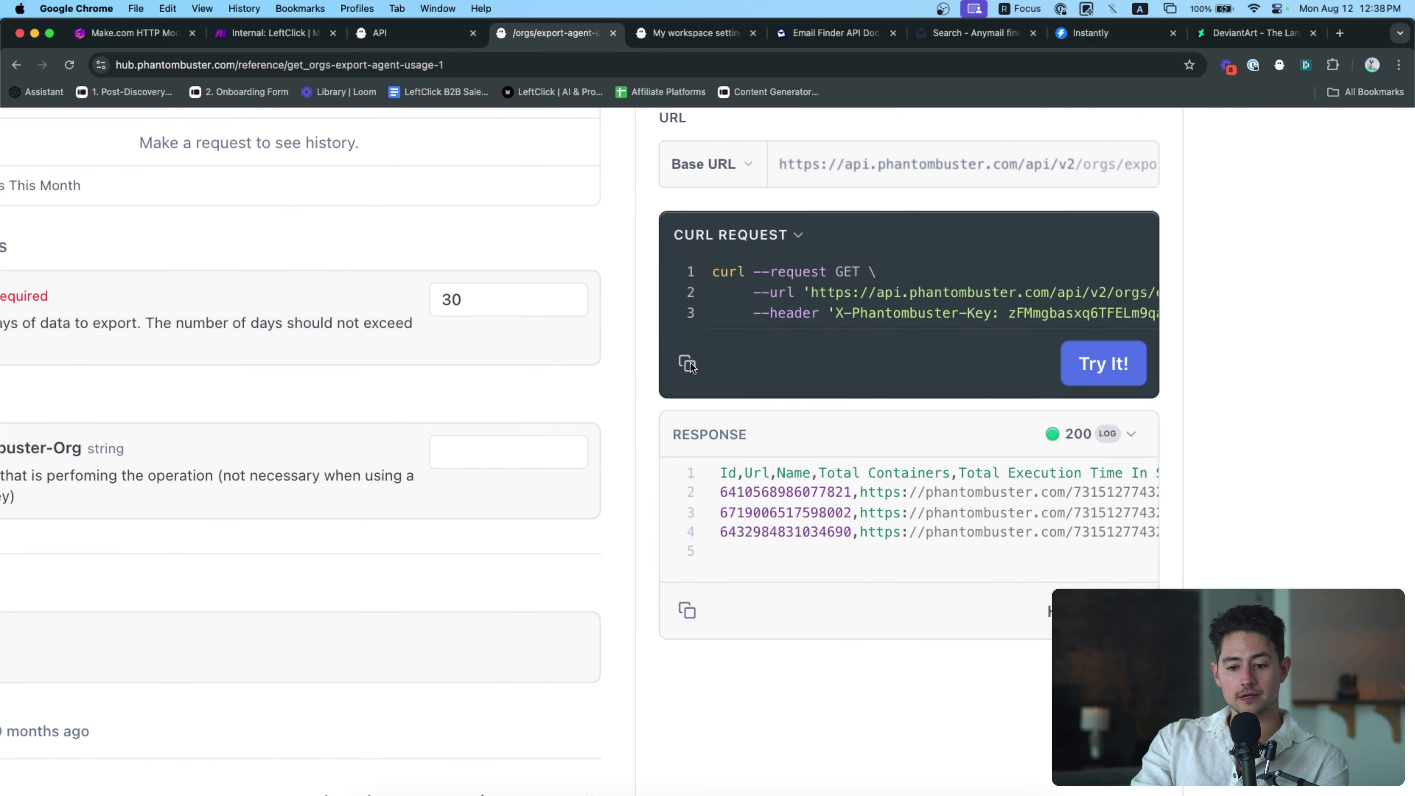
{"action": "key", "text": "super+Tab"}
{"action": "key", "text": "super+v"}
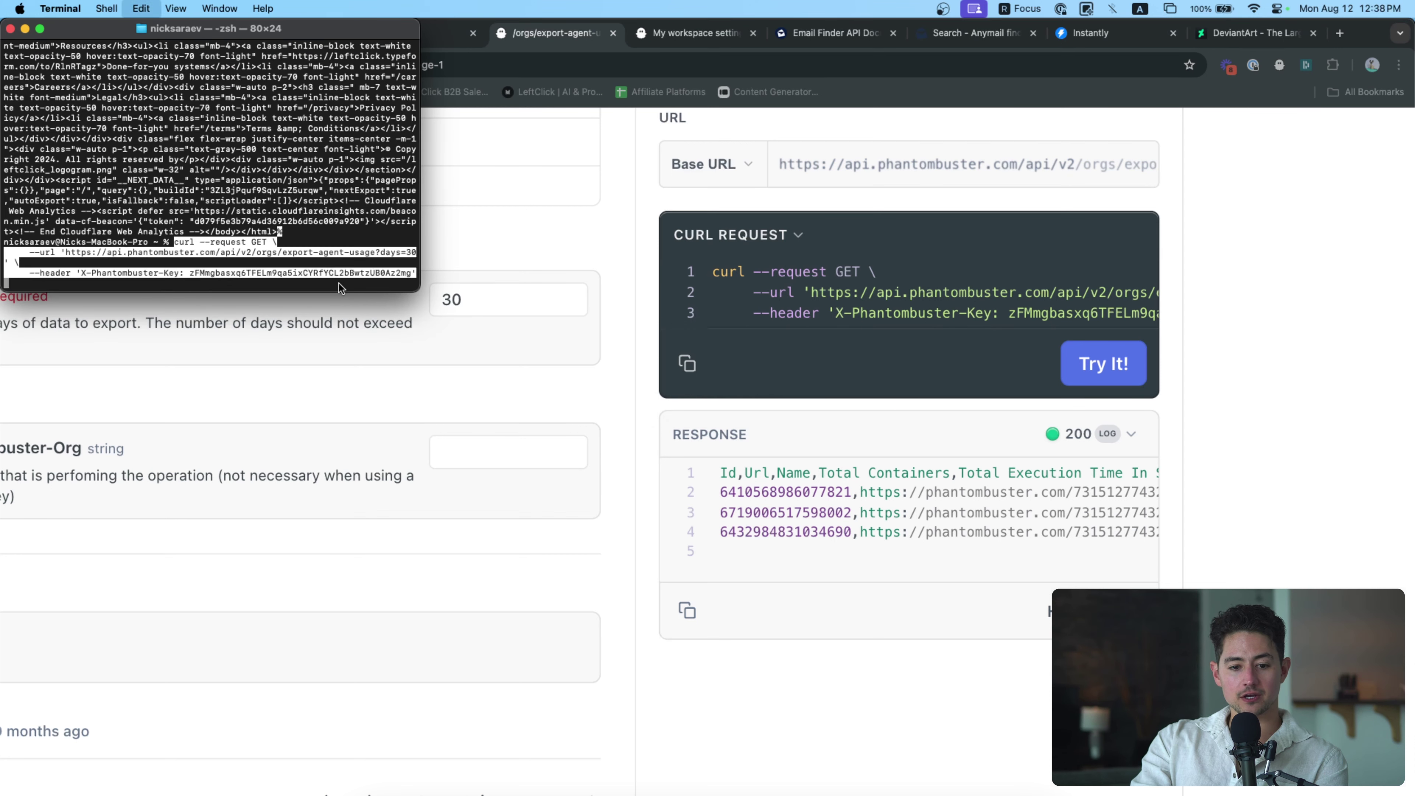
{"action": "key", "text": "Return"}
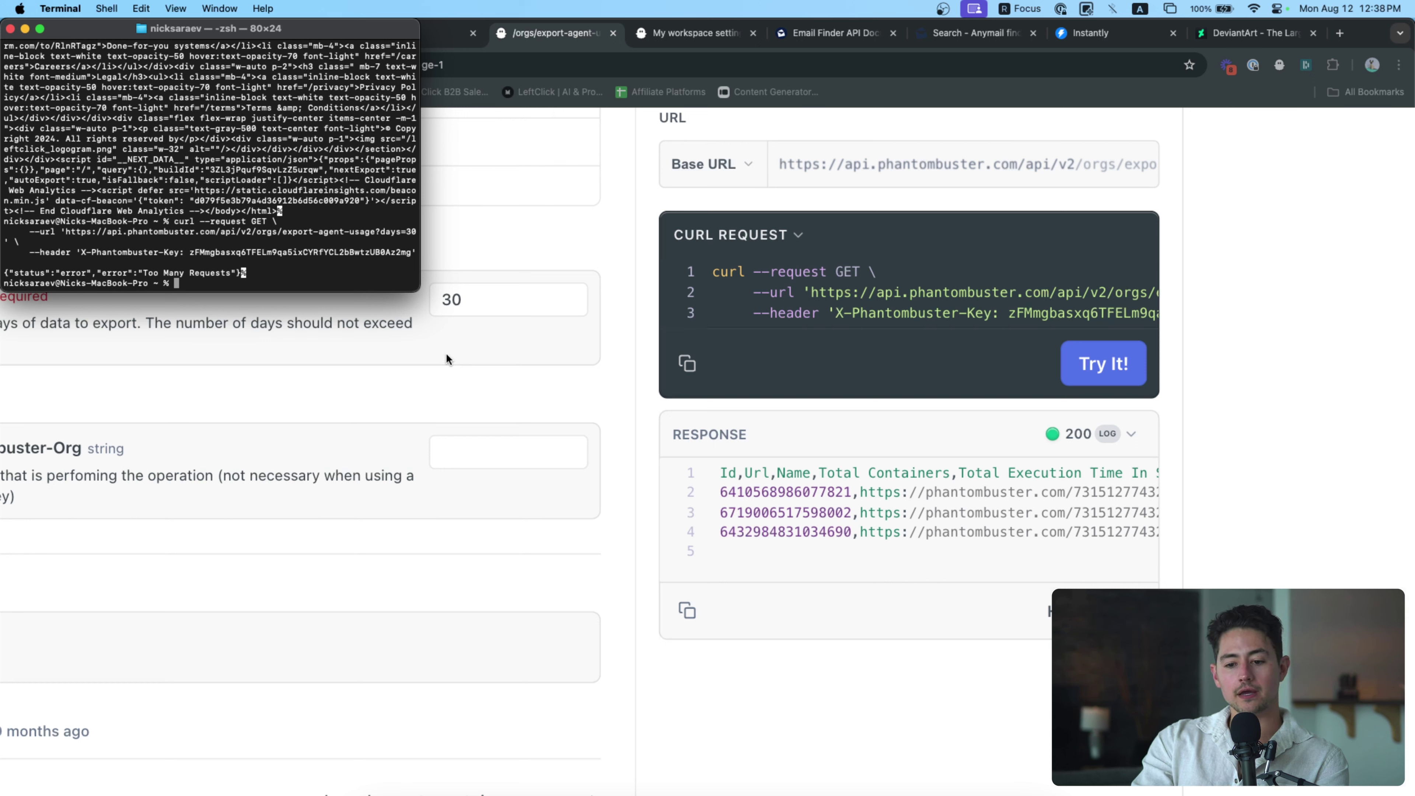
Flatten the curl command to one line via the browser address bar and run it
{"action": "left_click", "coordinate": [700, 358]}
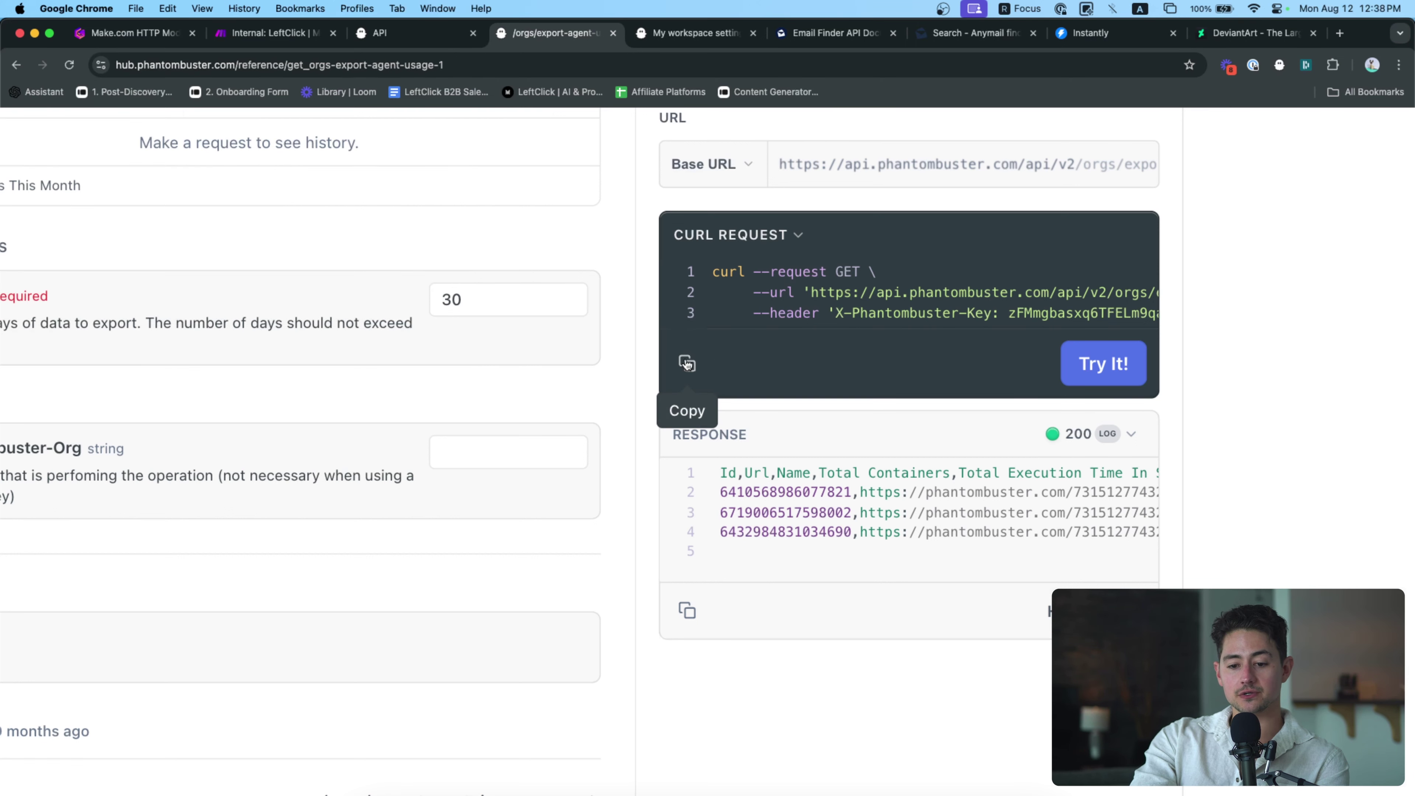
{"action": "left_click", "coordinate": [546, 62]}
{"action": "key", "text": "super+v"}
{"action": "key", "text": "super+a"}
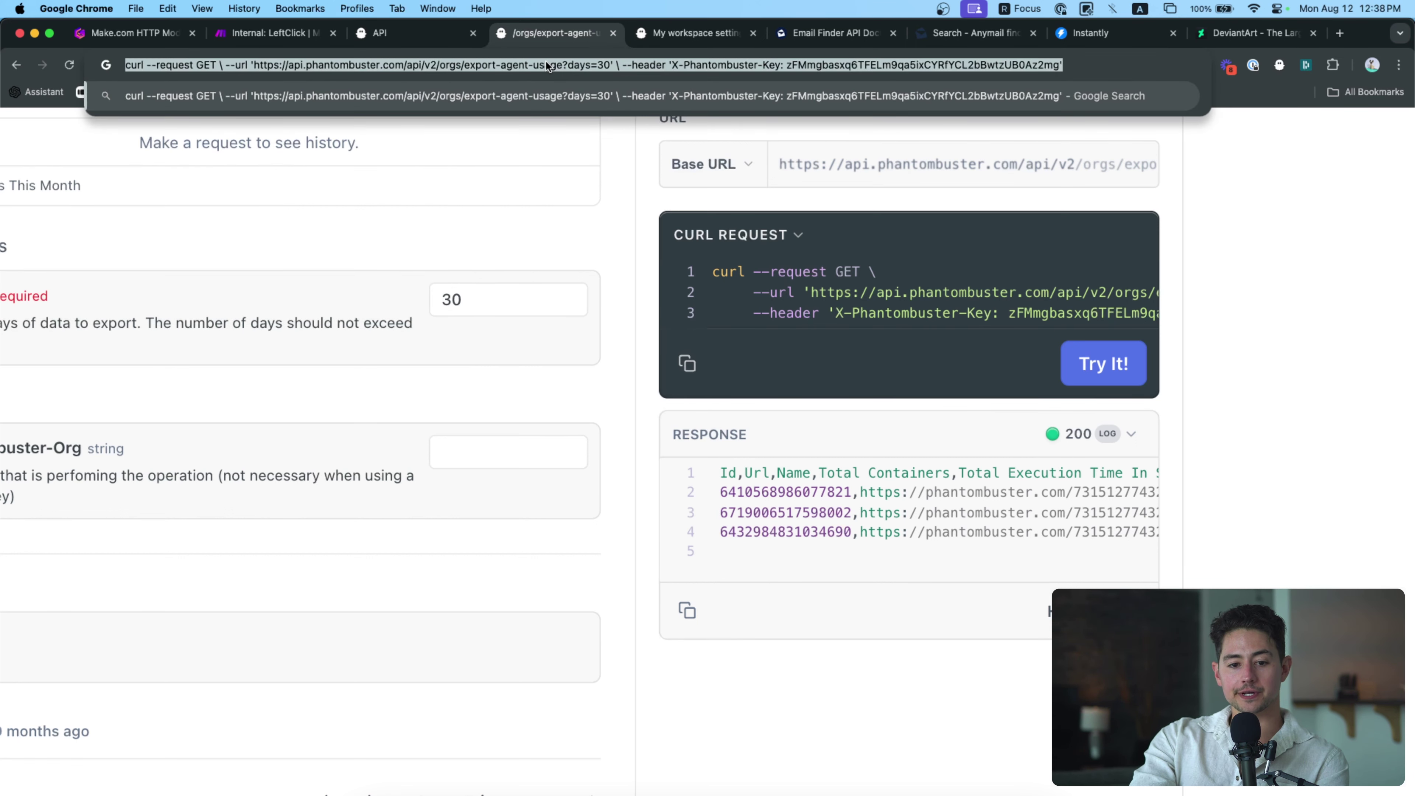
{"action": "key", "text": "super+Tab"}
{"action": "key", "text": "super+v"}
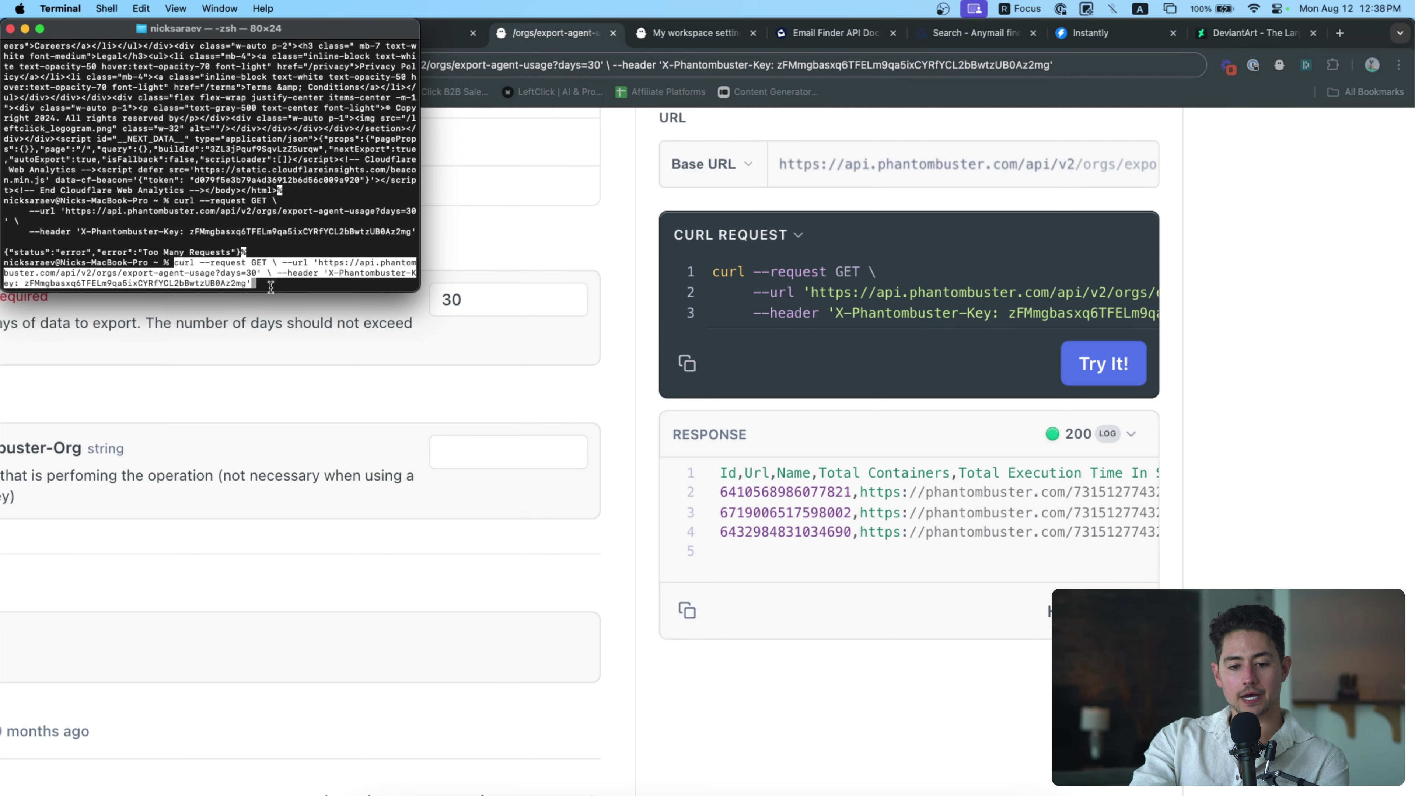
{"action": "key", "text": "Return"}
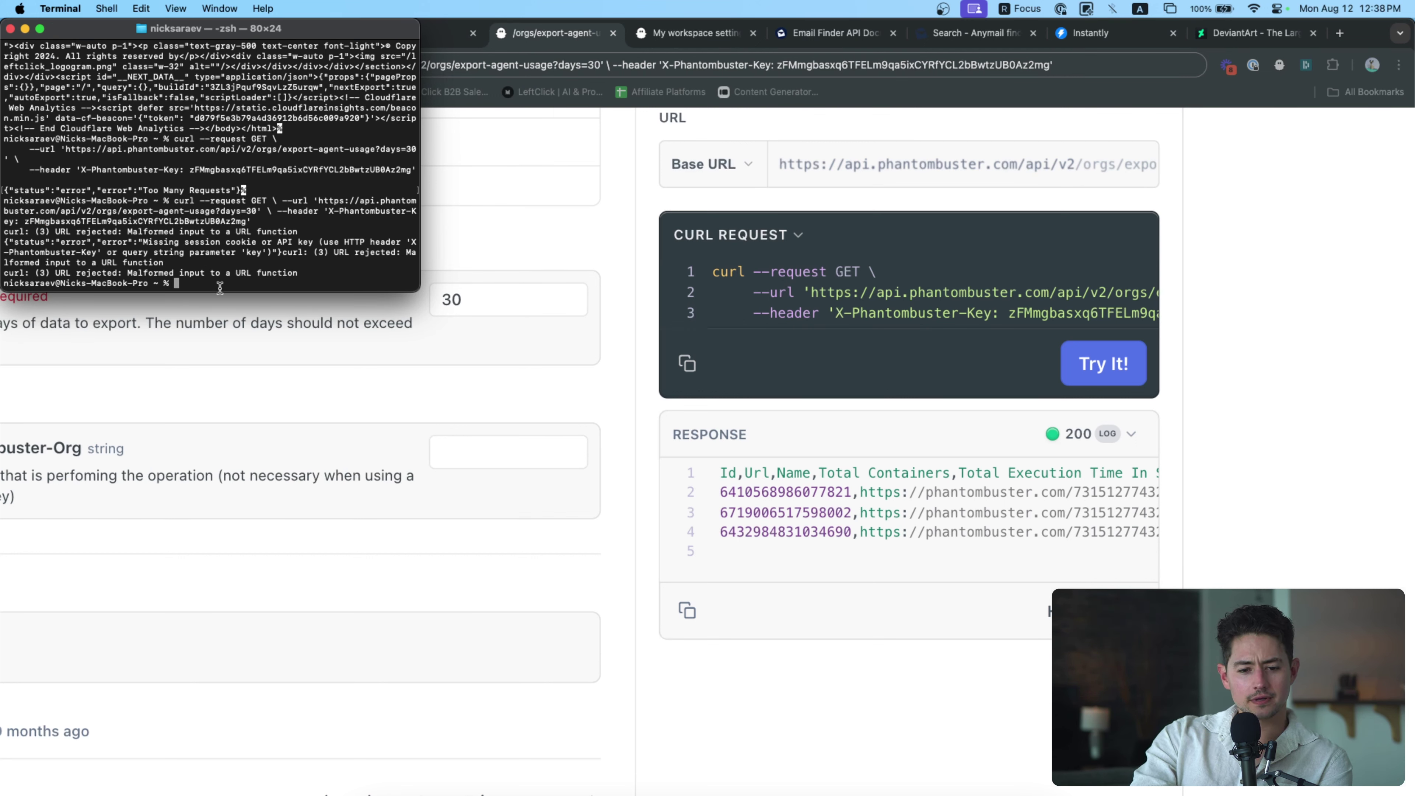
Replace the recalled command with a clean single-line curl using the X-Phantombuster-Key header and rerun it
{"action": "key", "text": "Up"}
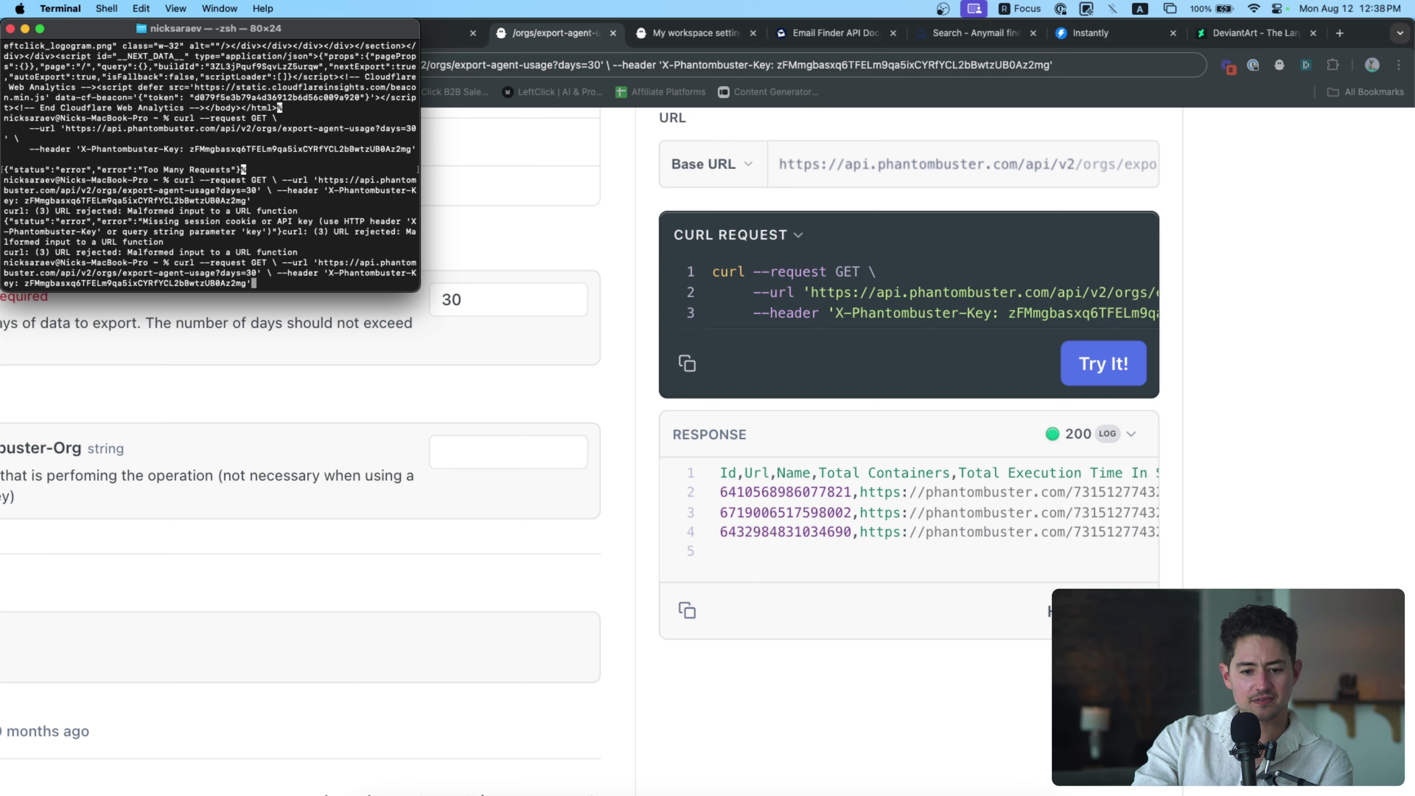
{"action": "key", "text": "Left"}
{"action": "key", "text": "alt+Left"}
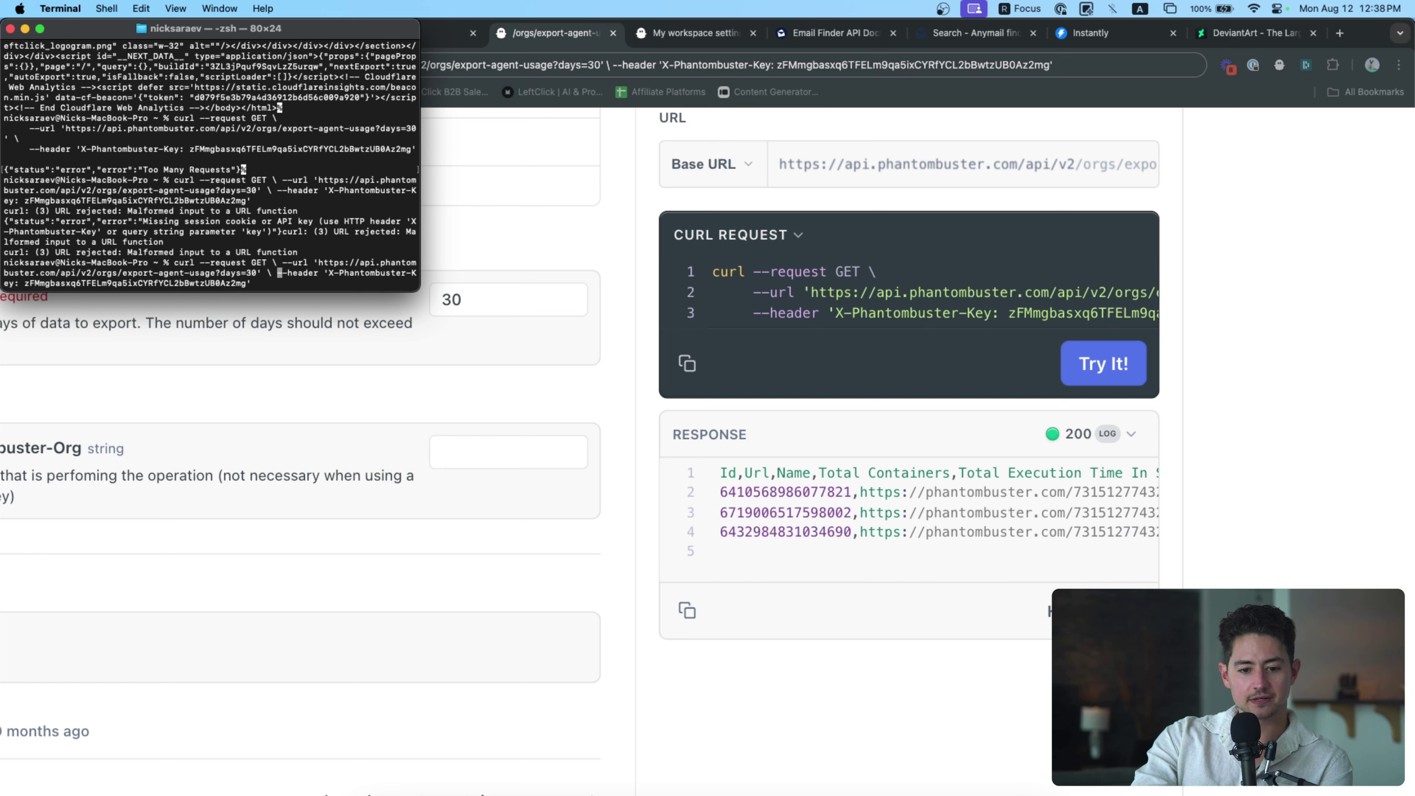
{"action": "key", "text": "BackSpace"}
{"action": "key", "text": "BackSpace"}
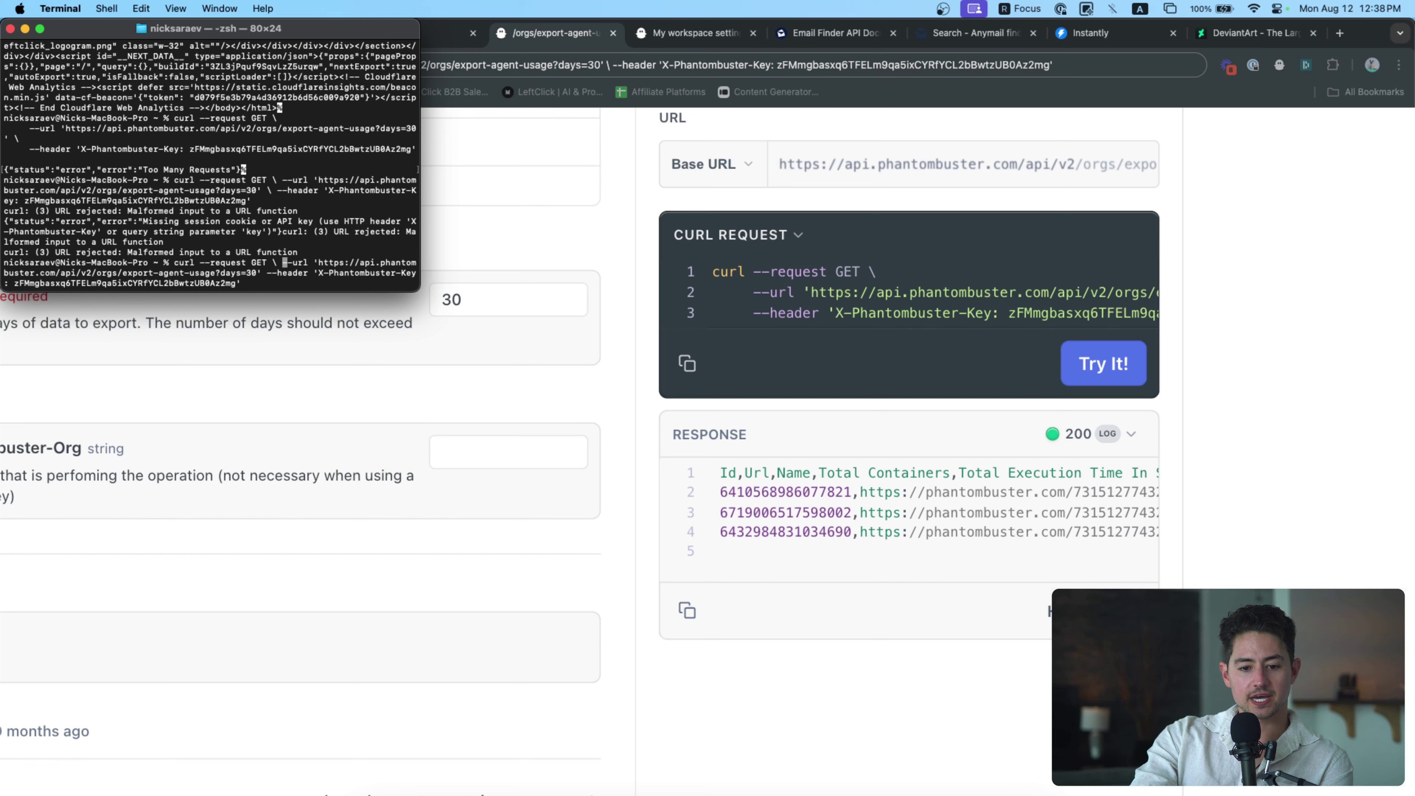
{"action": "key", "text": "ctrl+_"}
{"action": "key", "text": "ctrl+_"}
{"action": "key", "text": "ctrl+_"}
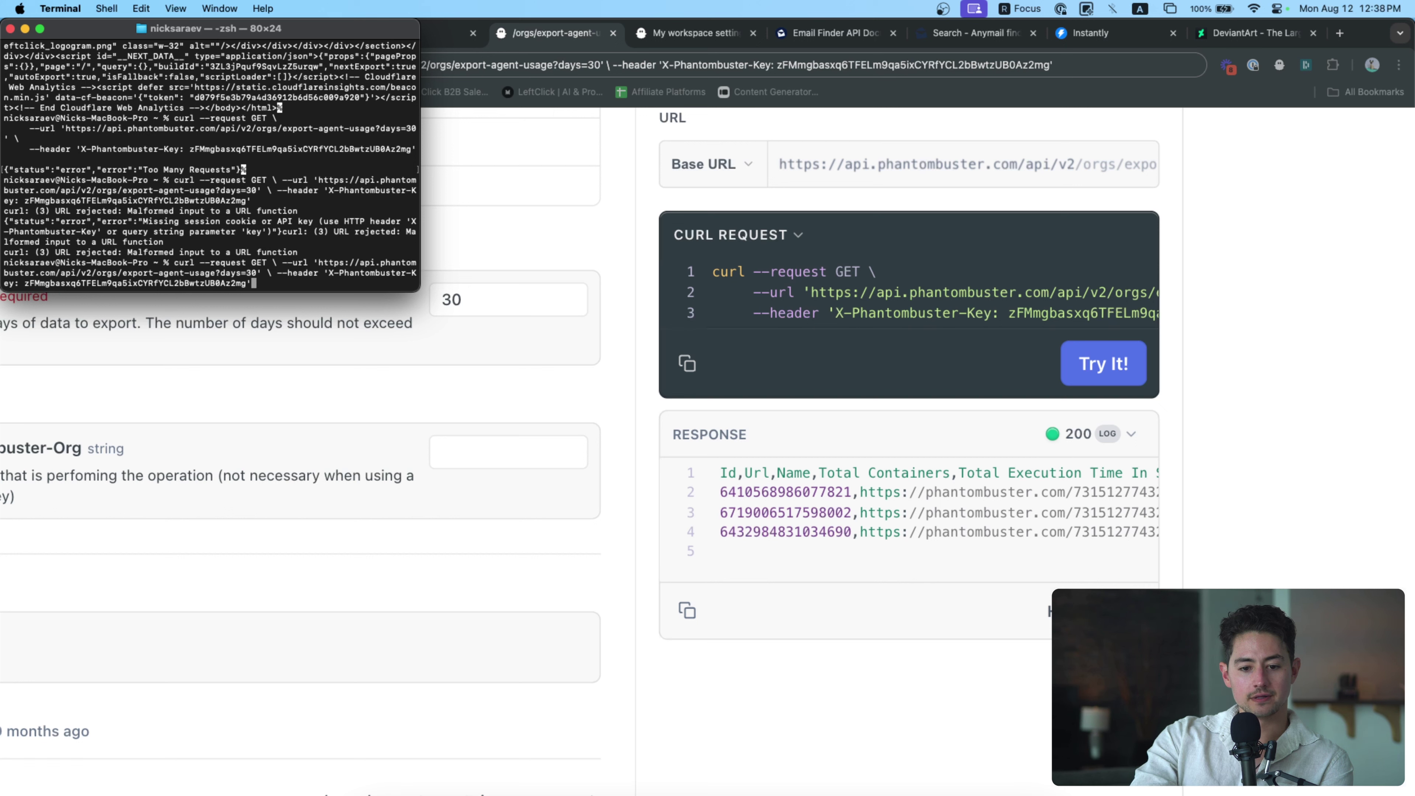
{"action": "key", "text": "ctrl+u"}
{"action": "key", "text": "super+v"}
{"action": "key", "text": "Return"}
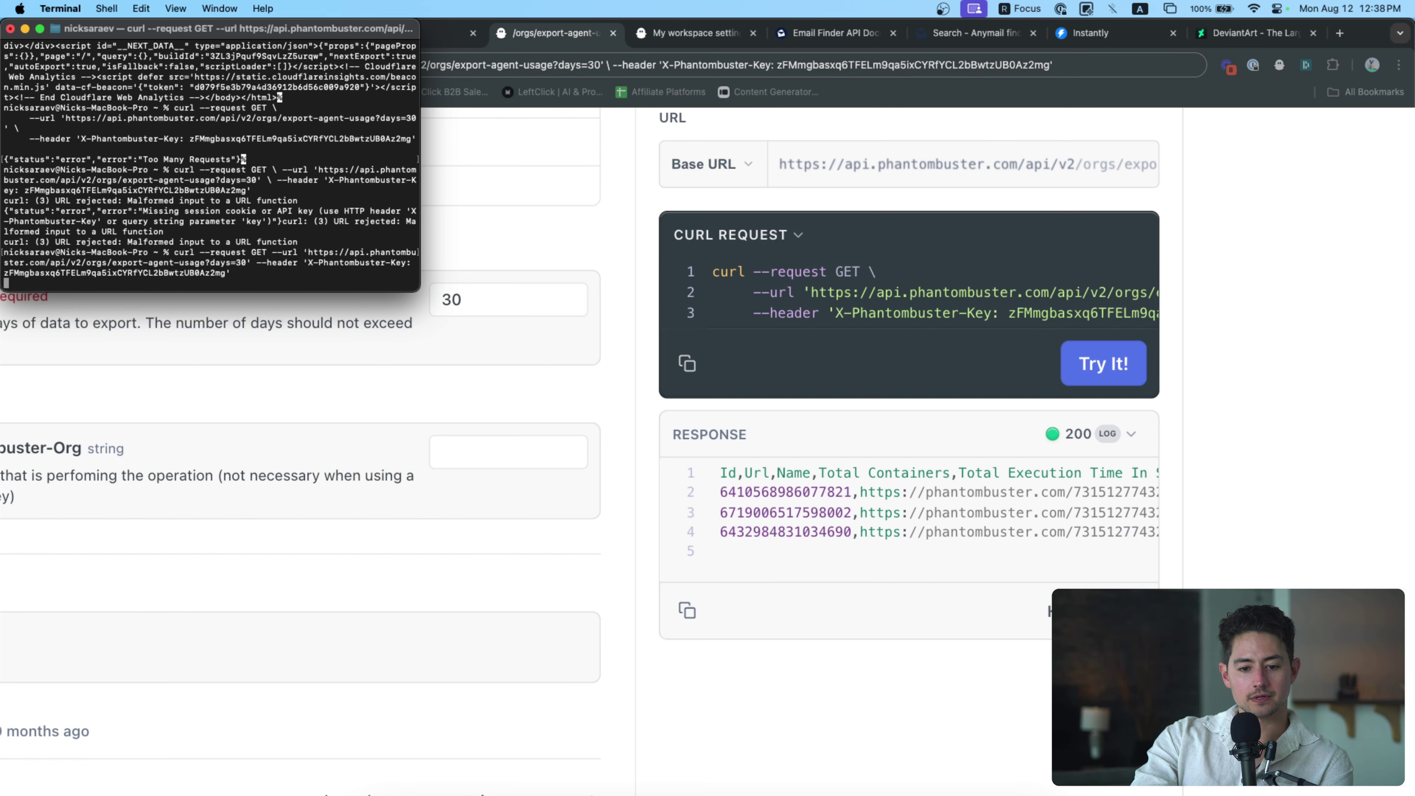
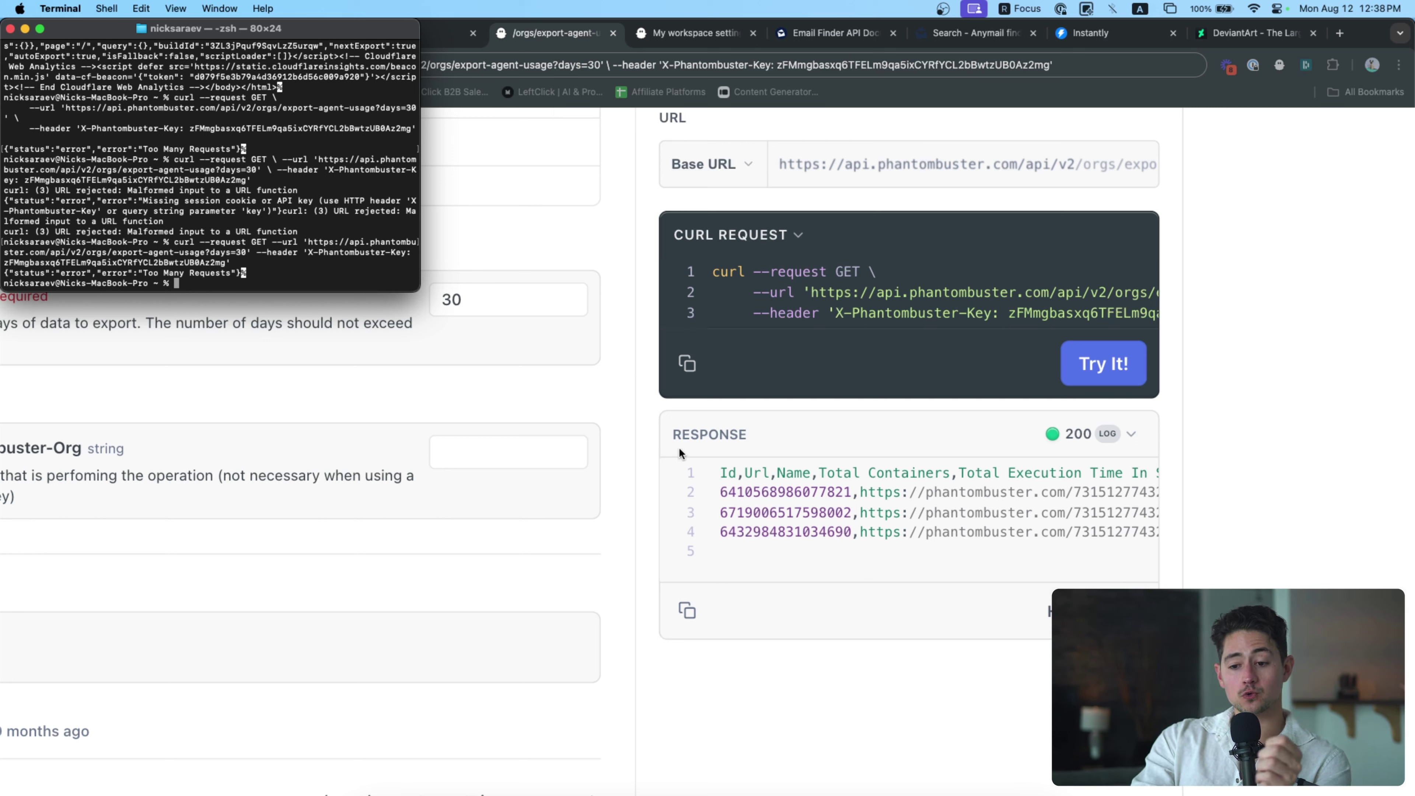
Bring the export-agent-usage docs to the front and copy the cURL example's request URL
{"action": "left_click", "coordinate": [1215, 430]}
{"action": "scroll", "coordinate": [1189, 406], "scroll_direction": "up", "scroll_amount": 3}
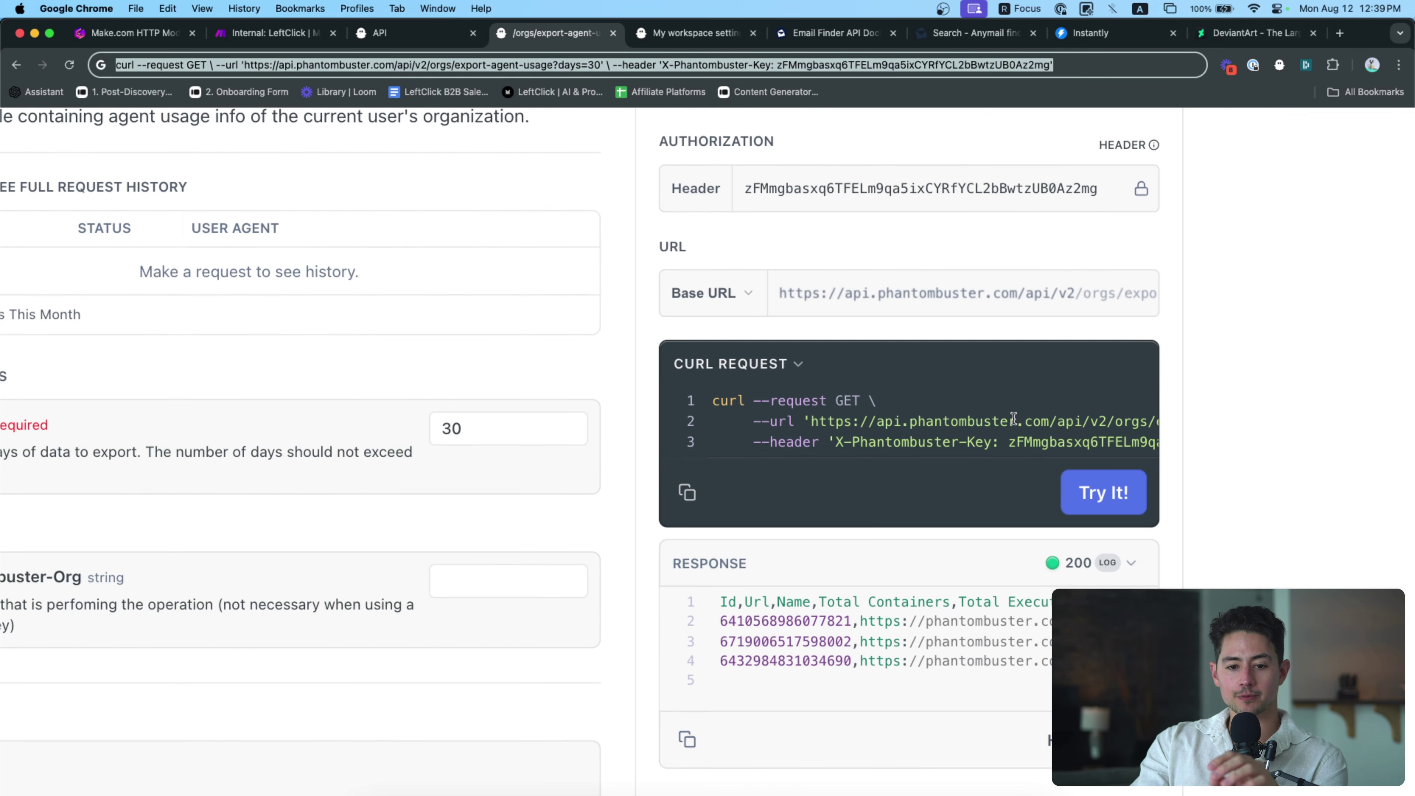
{"action": "scroll", "coordinate": [929, 430], "scroll_direction": "right", "scroll_amount": 1}
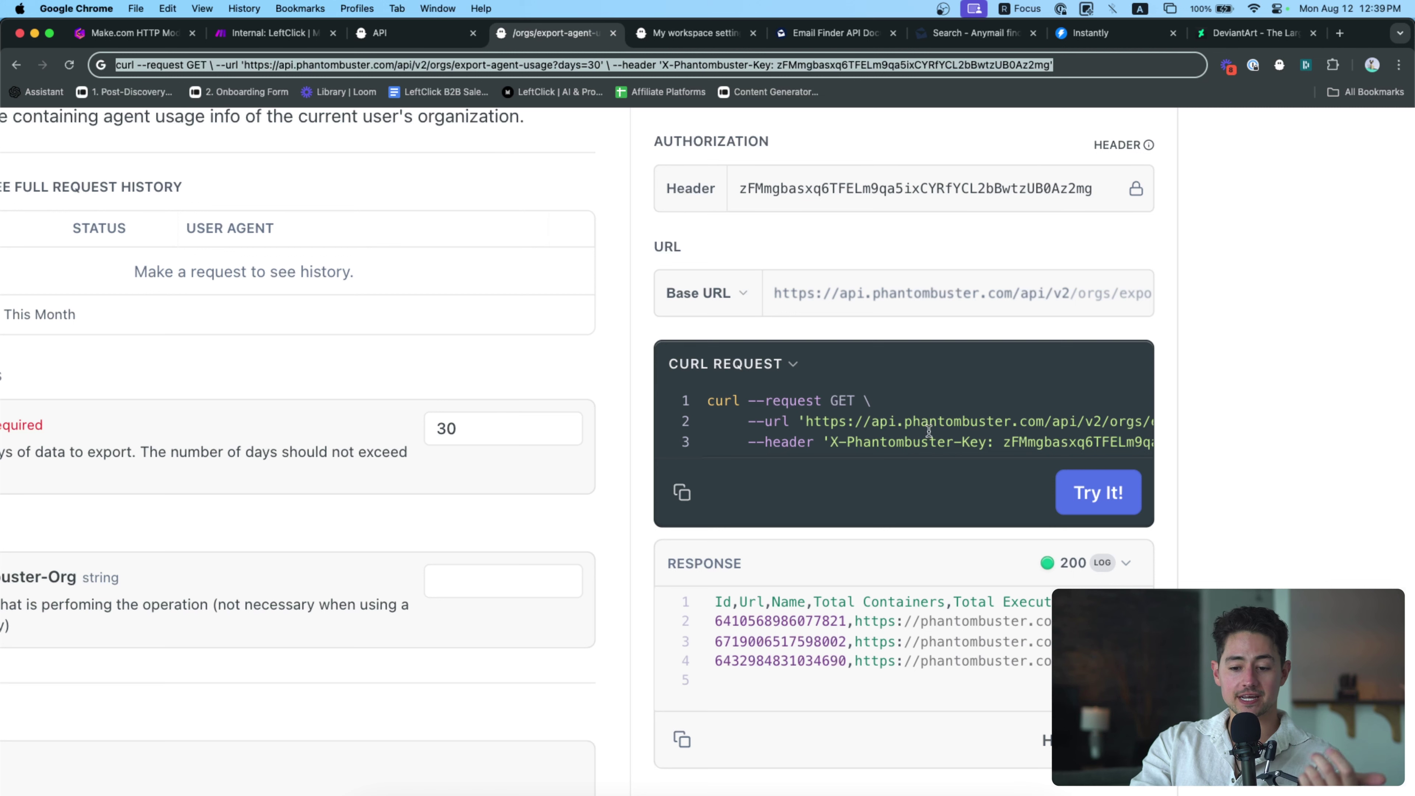
{"action": "left_click_drag", "start_coordinate": [803, 426], "coordinate": [1100, 422]}
{"action": "scroll", "coordinate": [1086, 426], "scroll_direction": "right", "scroll_amount": 5}
{"action": "key", "text": "super+c"}
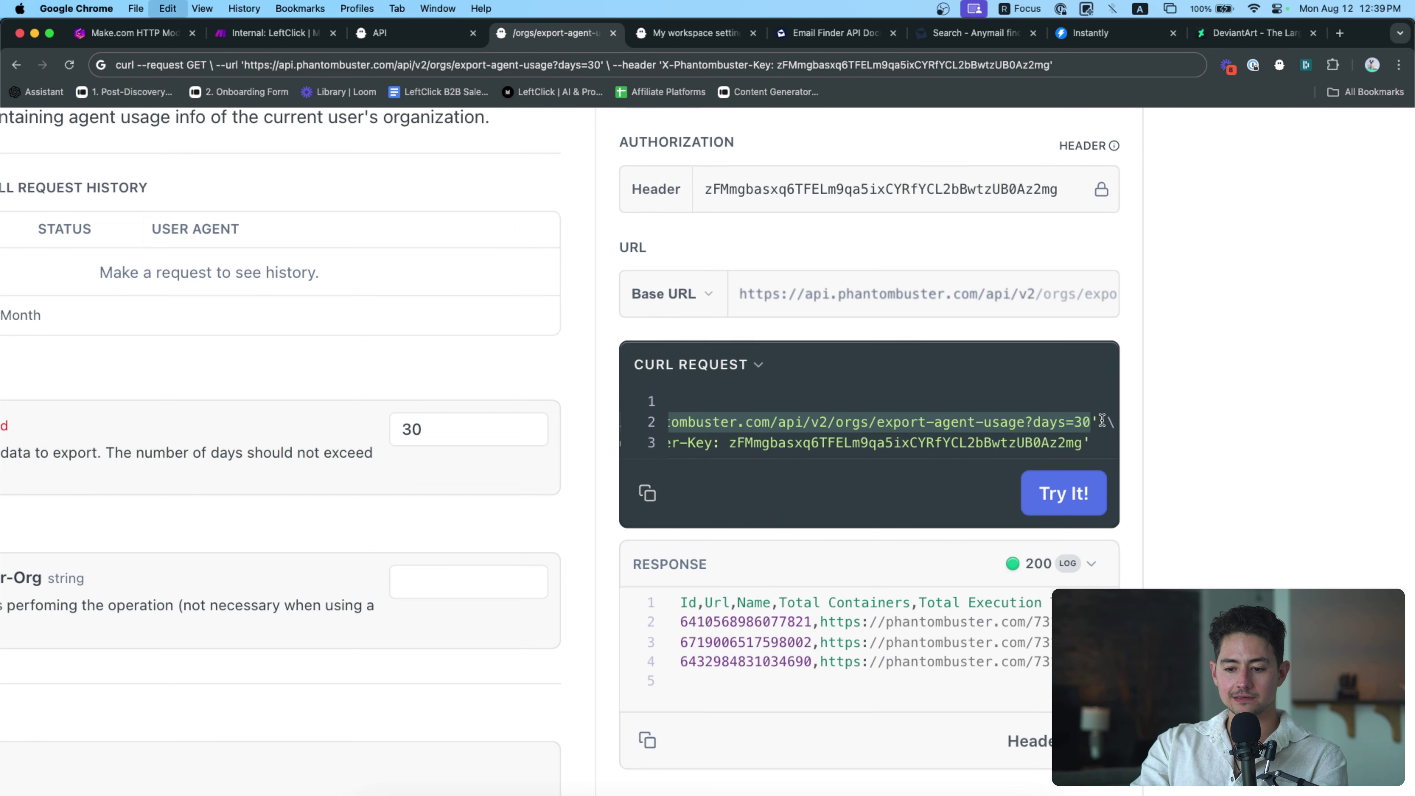
Set the Make.com HTTP module's request method to GET
{"action": "left_click", "coordinate": [318, 41]}
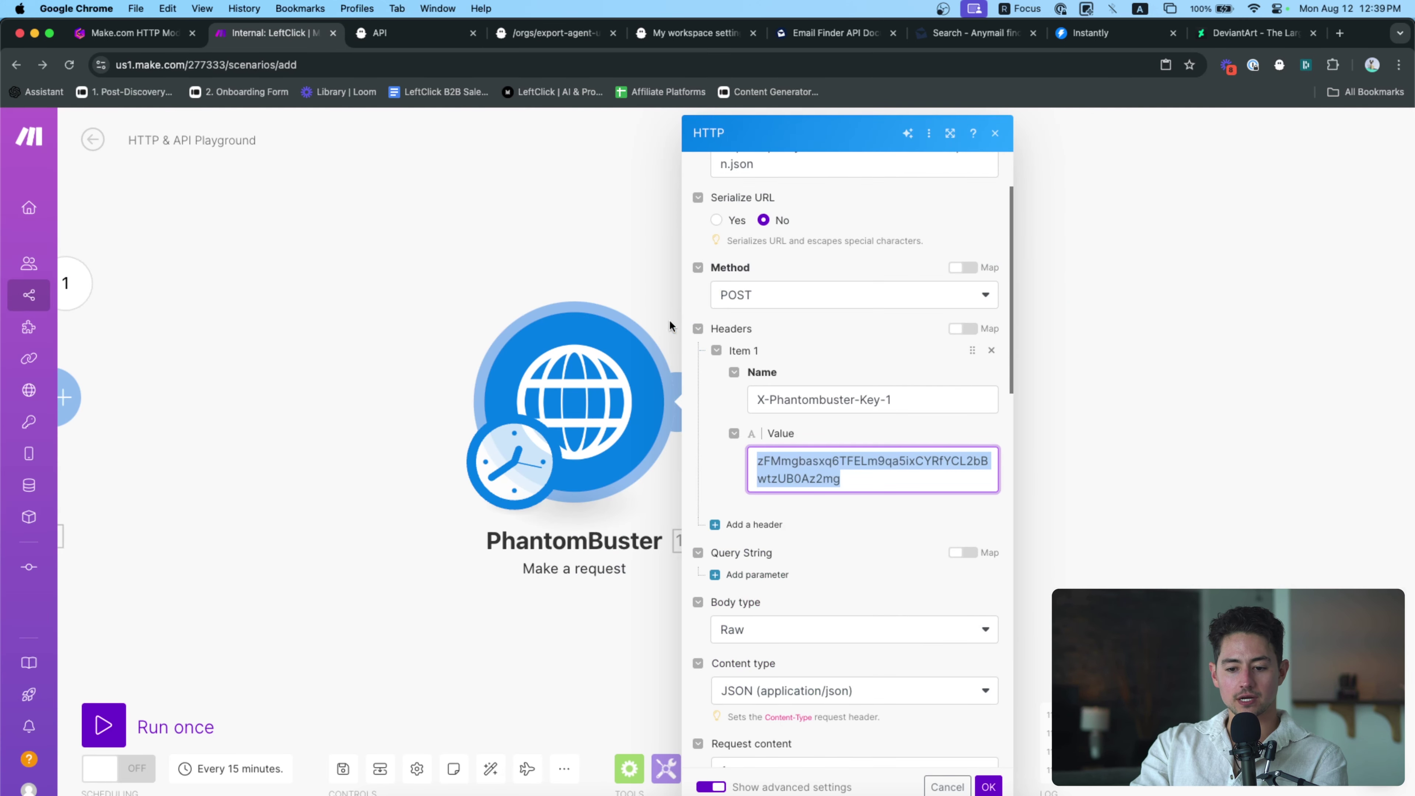
{"action": "left_click", "coordinate": [921, 322]}
{"action": "scroll", "coordinate": [875, 412], "scroll_direction": "up", "scroll_amount": 3}
{"action": "left_click", "coordinate": [846, 407]}
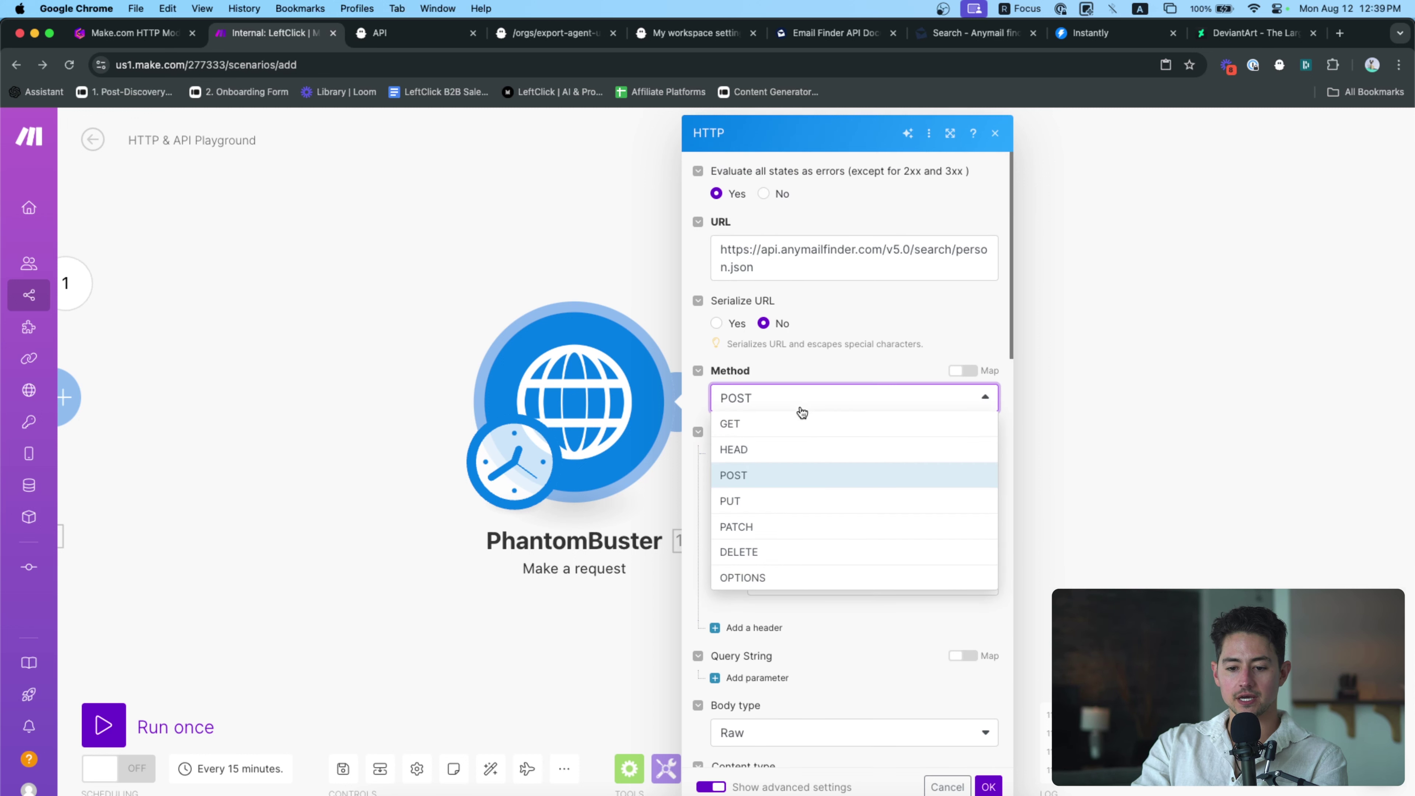
{"action": "left_click", "coordinate": [766, 420]}
Replace the request URL with the export-agent-usage URL ending in ?days=30
{"action": "left_click", "coordinate": [818, 270]}
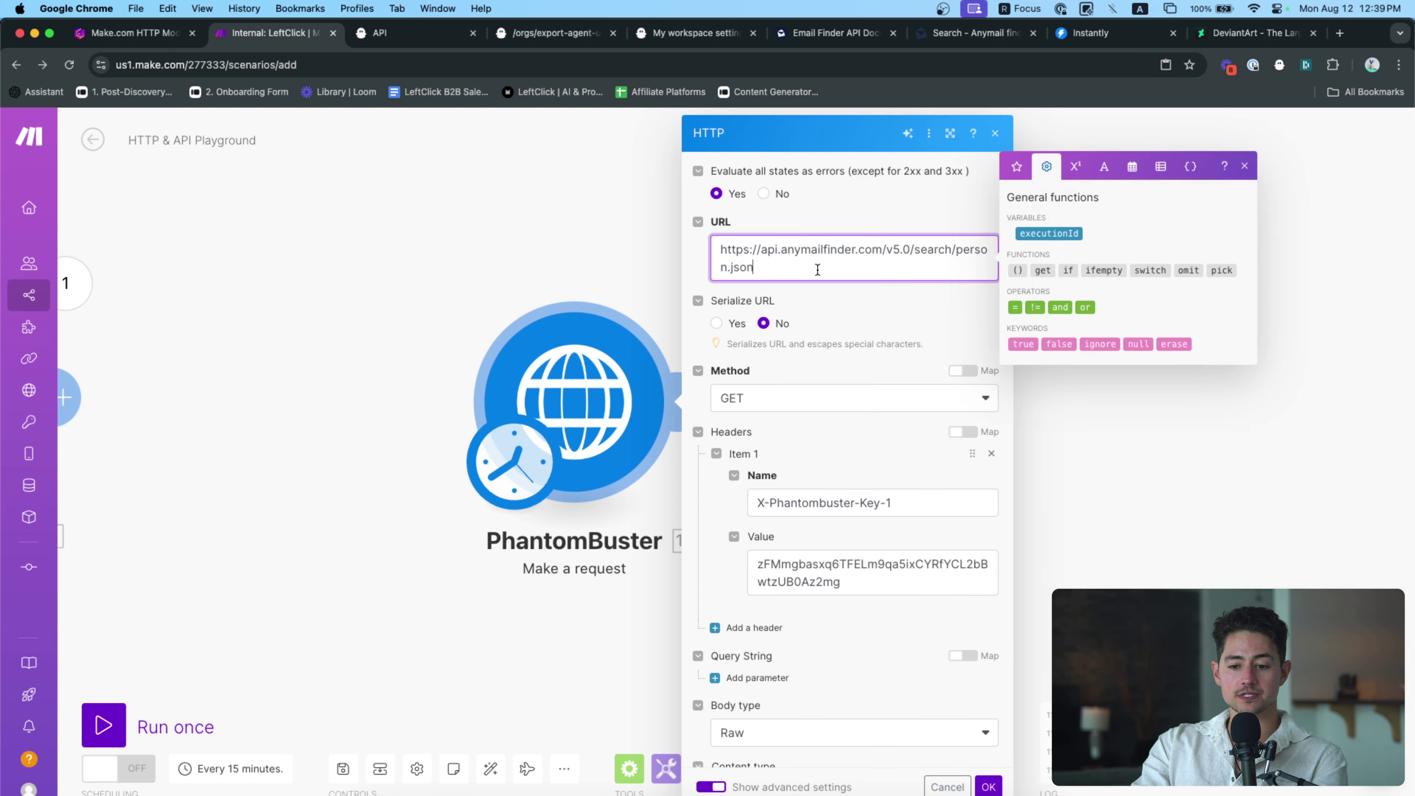
{"action": "key", "text": "super+a"}
{"action": "key", "text": "super+v"}
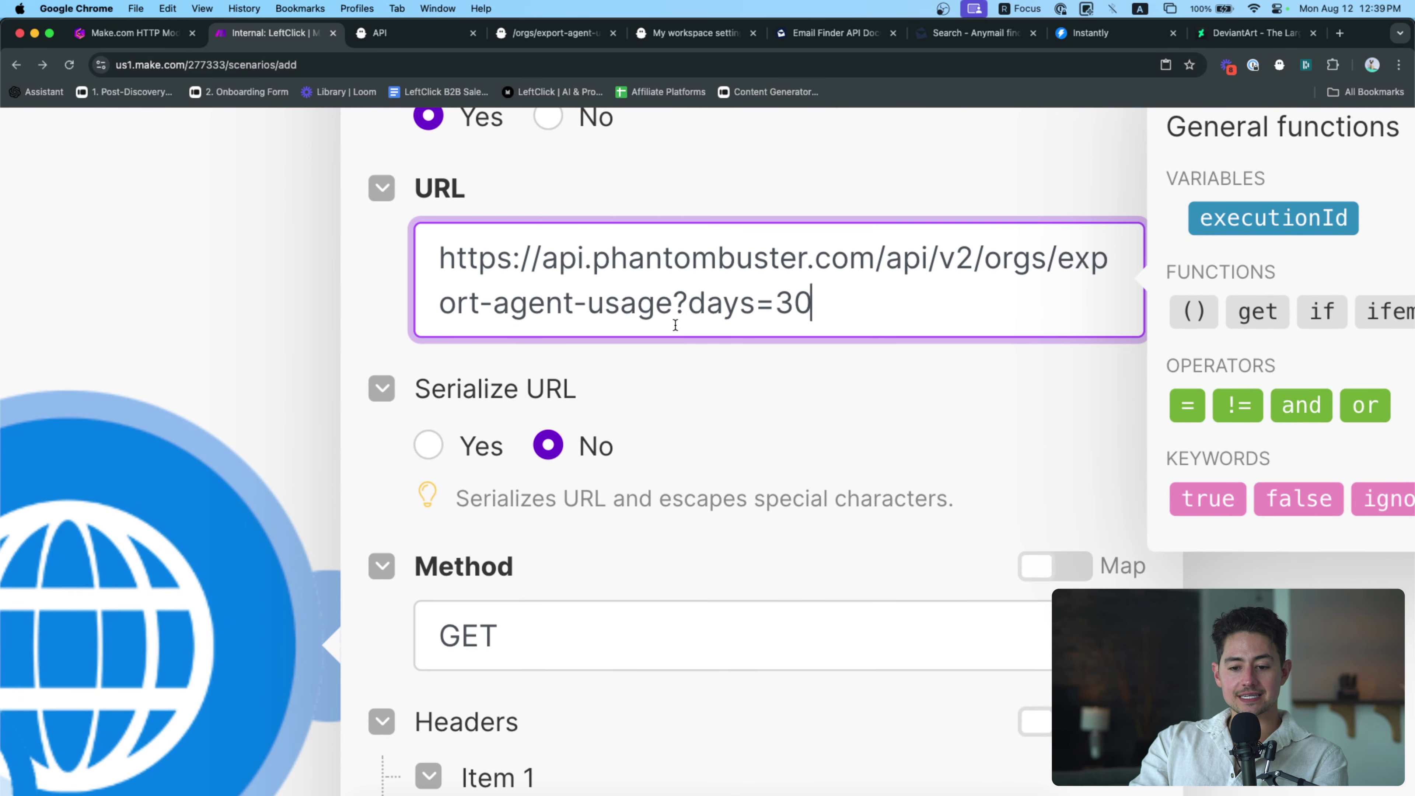
{"action": "left_click_drag", "start_coordinate": [688, 303], "coordinate": [742, 304]}
{"action": "left_click", "coordinate": [774, 304]}
{"action": "left_click", "coordinate": [821, 303]}
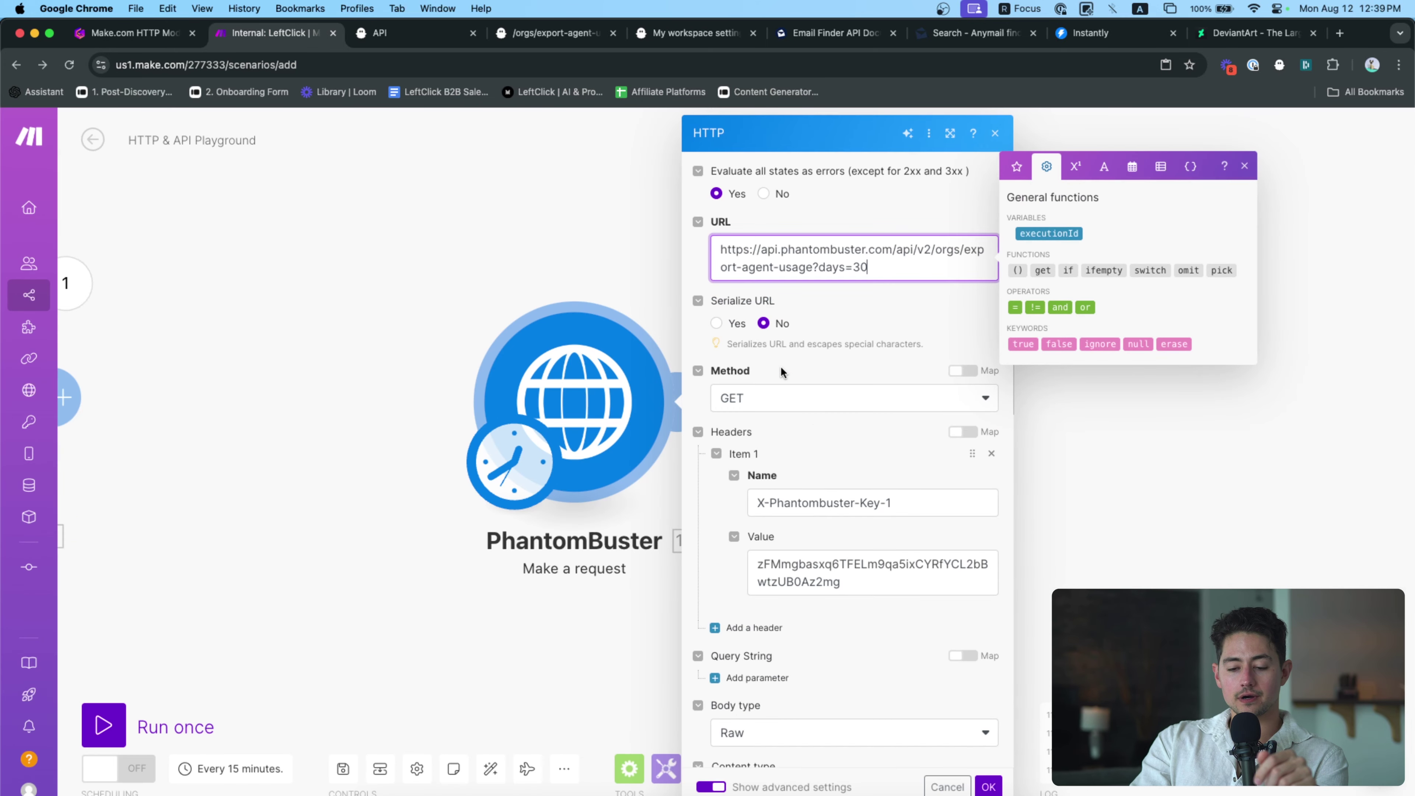
Select the old request body text
{"action": "scroll", "coordinate": [781, 366], "scroll_direction": "down", "scroll_amount": 6}
{"action": "left_click_drag", "start_coordinate": [726, 580], "coordinate": [713, 521]}
{"action": "left_click_drag", "start_coordinate": [808, 635], "coordinate": [724, 524]}
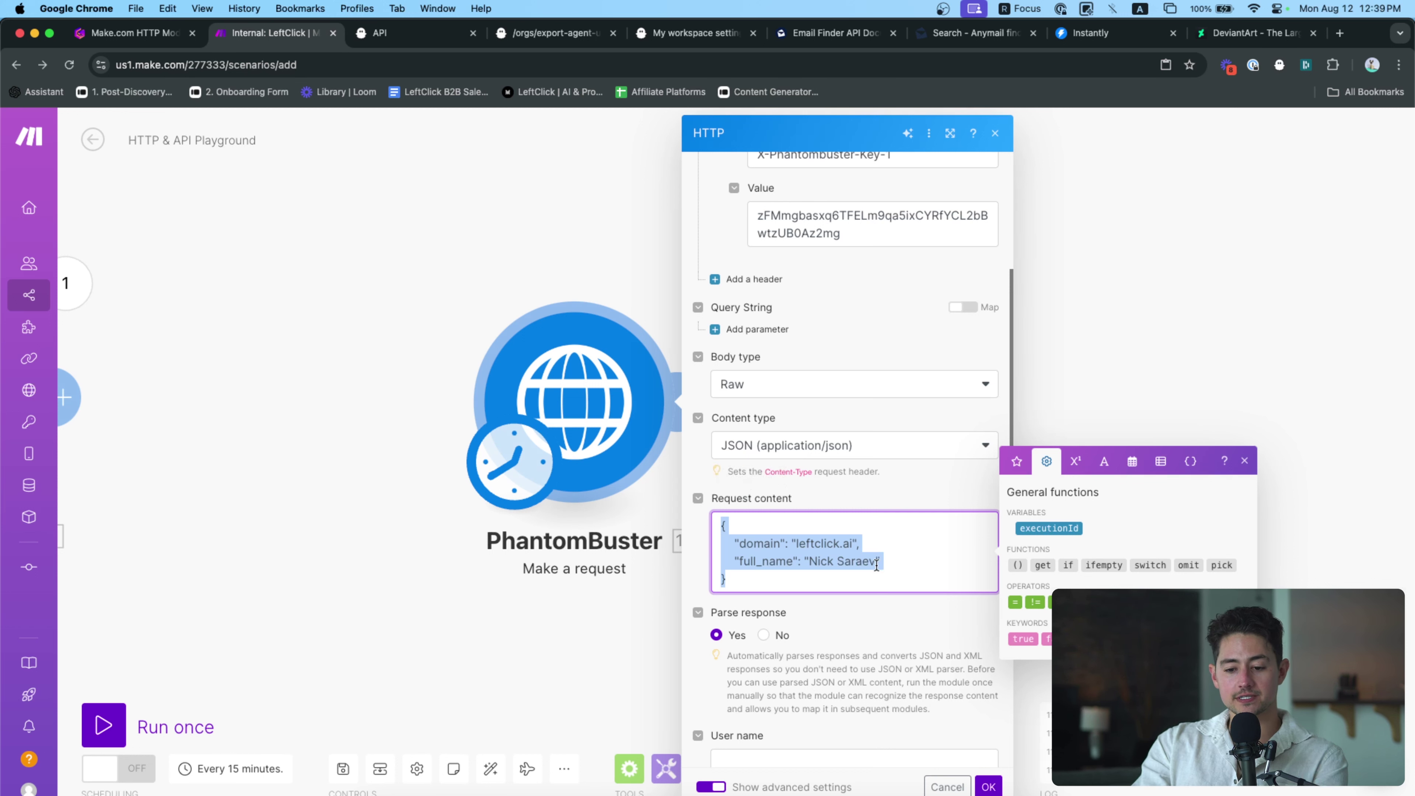
Replace the request body with the JSON {"days":30}
{"action": "key", "text": "BackSpace"}
{"action": "type", "text": "{"}
{"action": "key", "text": "Return"}
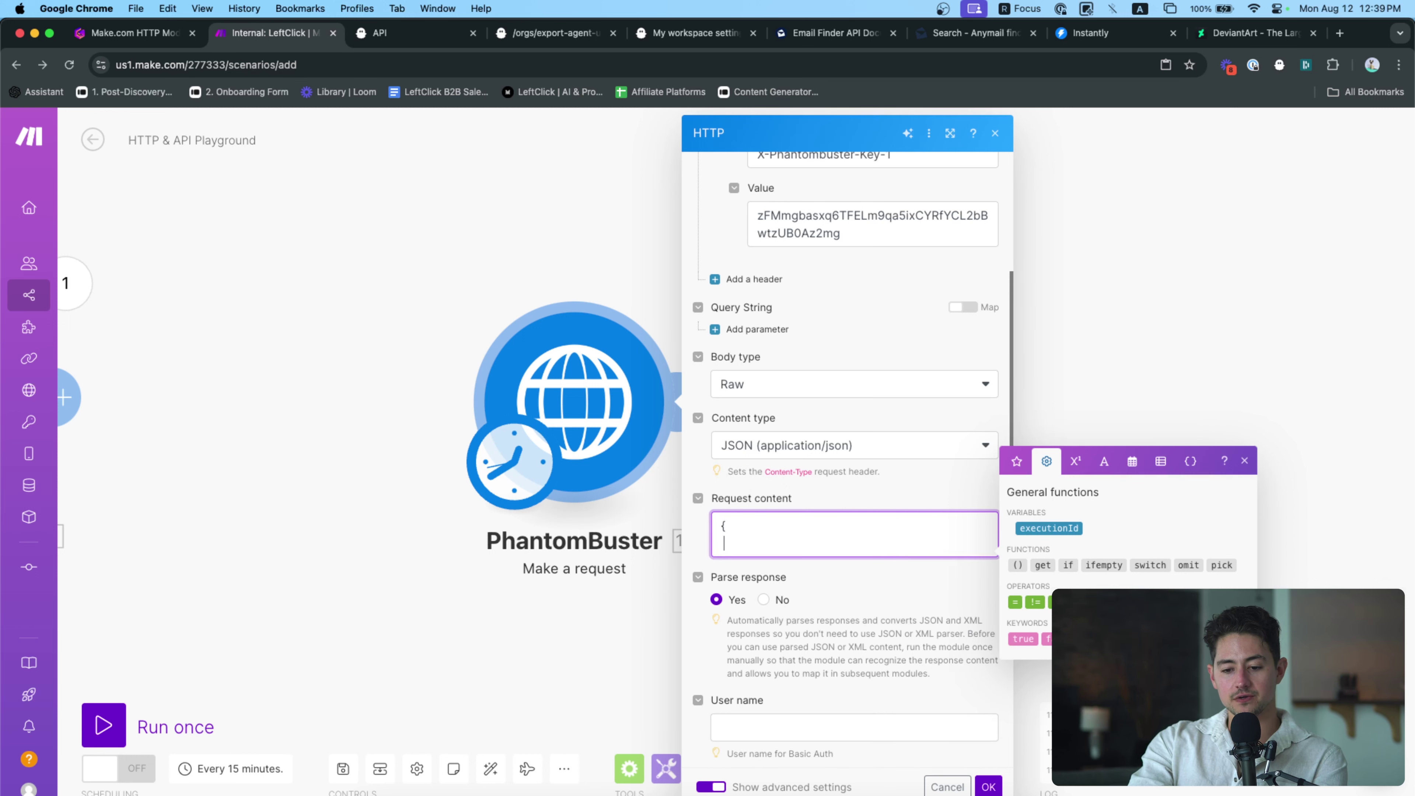
{"action": "type", "text": "\"days\":30"}
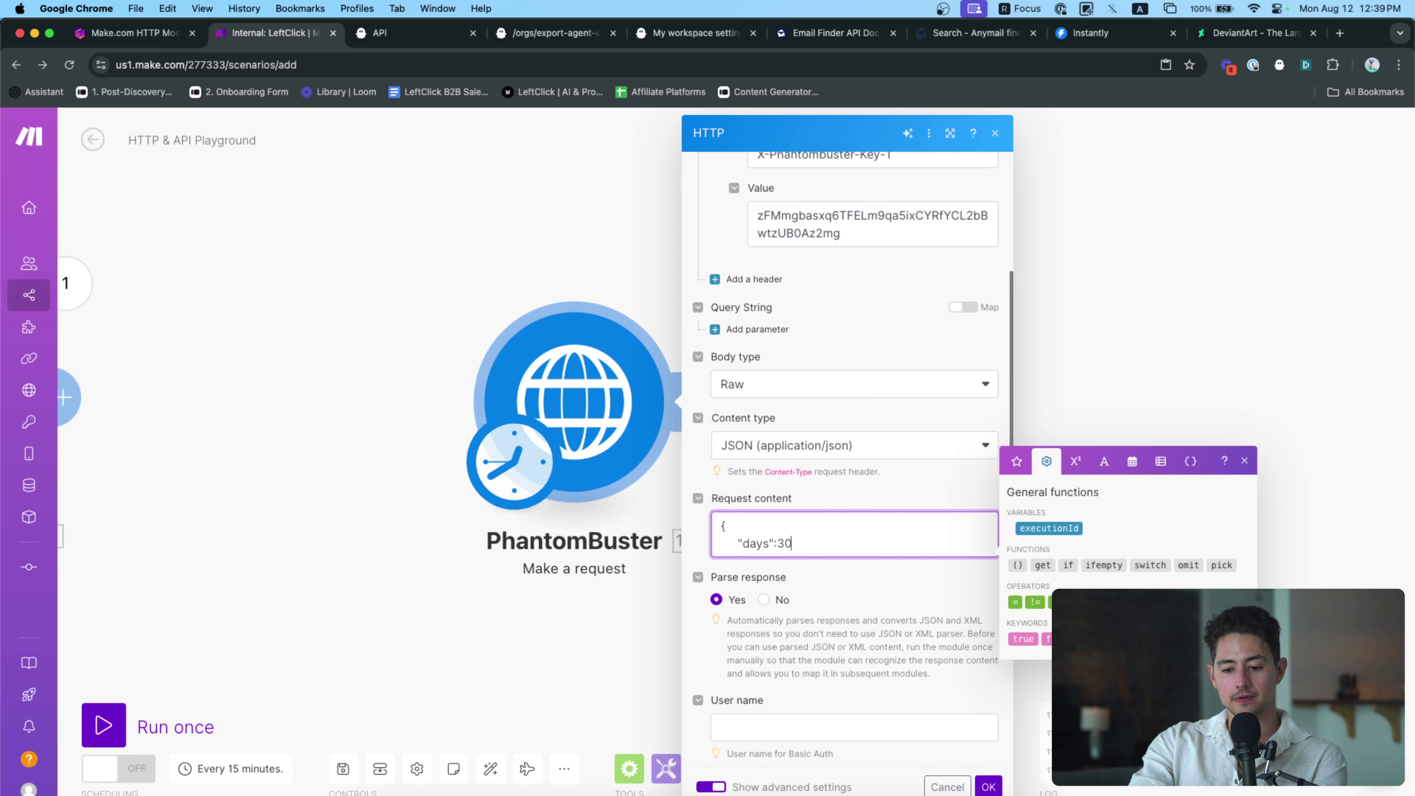
{"action": "key", "text": "Return"}
{"action": "type", "text": "}"}
{"action": "scroll", "coordinate": [943, 604], "scroll_direction": "up", "scroll_amount": 5}
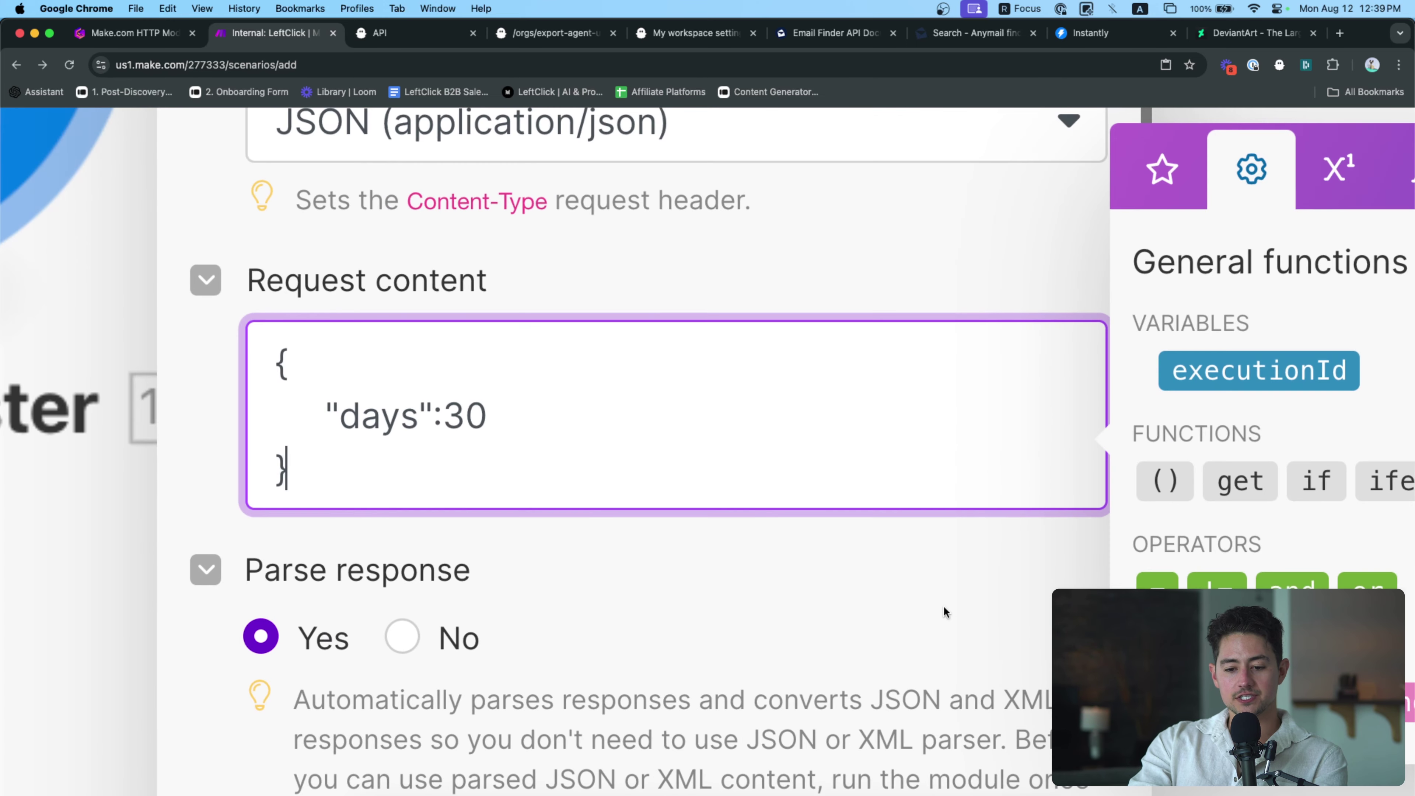
{"action": "left_click_drag", "start_coordinate": [721, 527], "coordinate": [779, 563]}
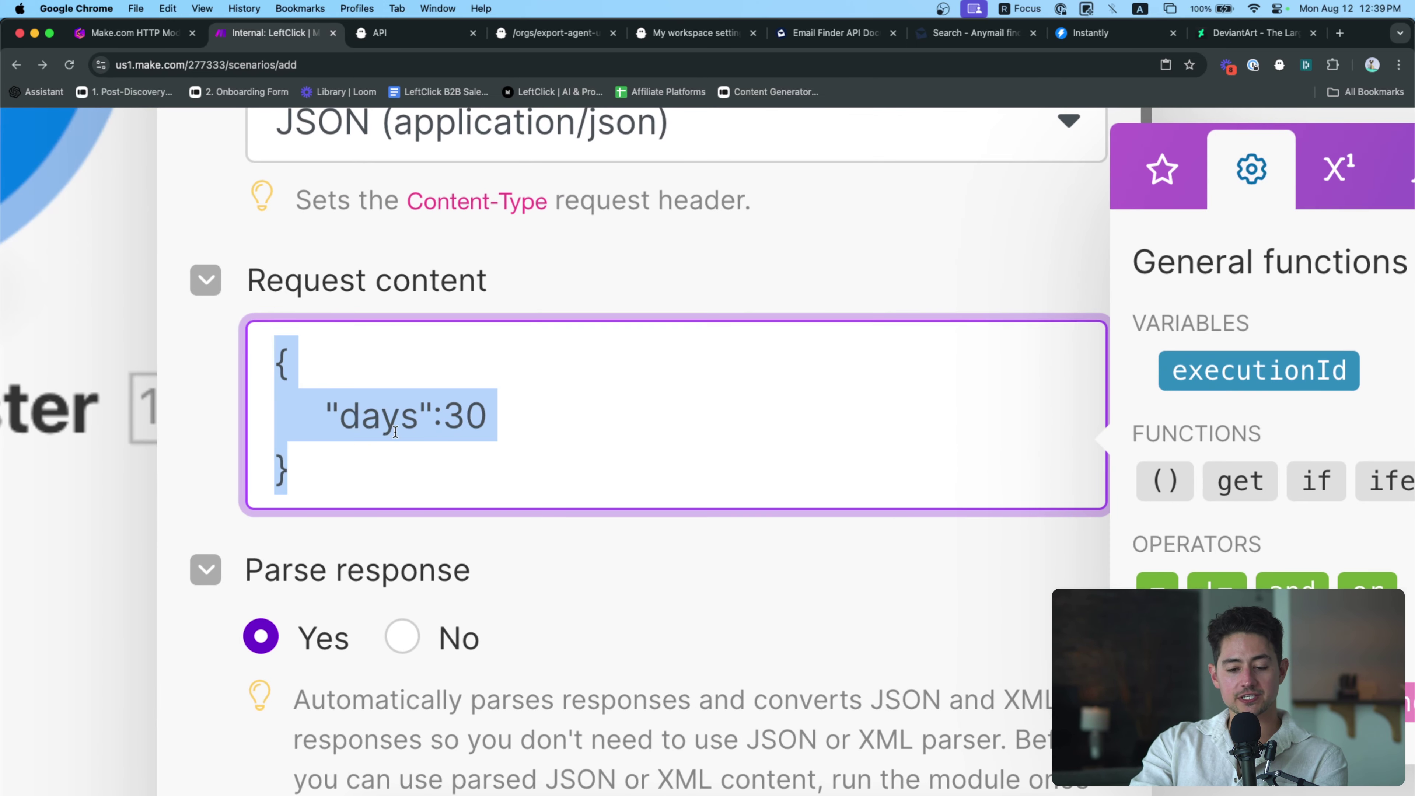
{"action": "left_click", "coordinate": [341, 415]}
{"action": "left_click_drag", "start_coordinate": [444, 413], "coordinate": [492, 413]}
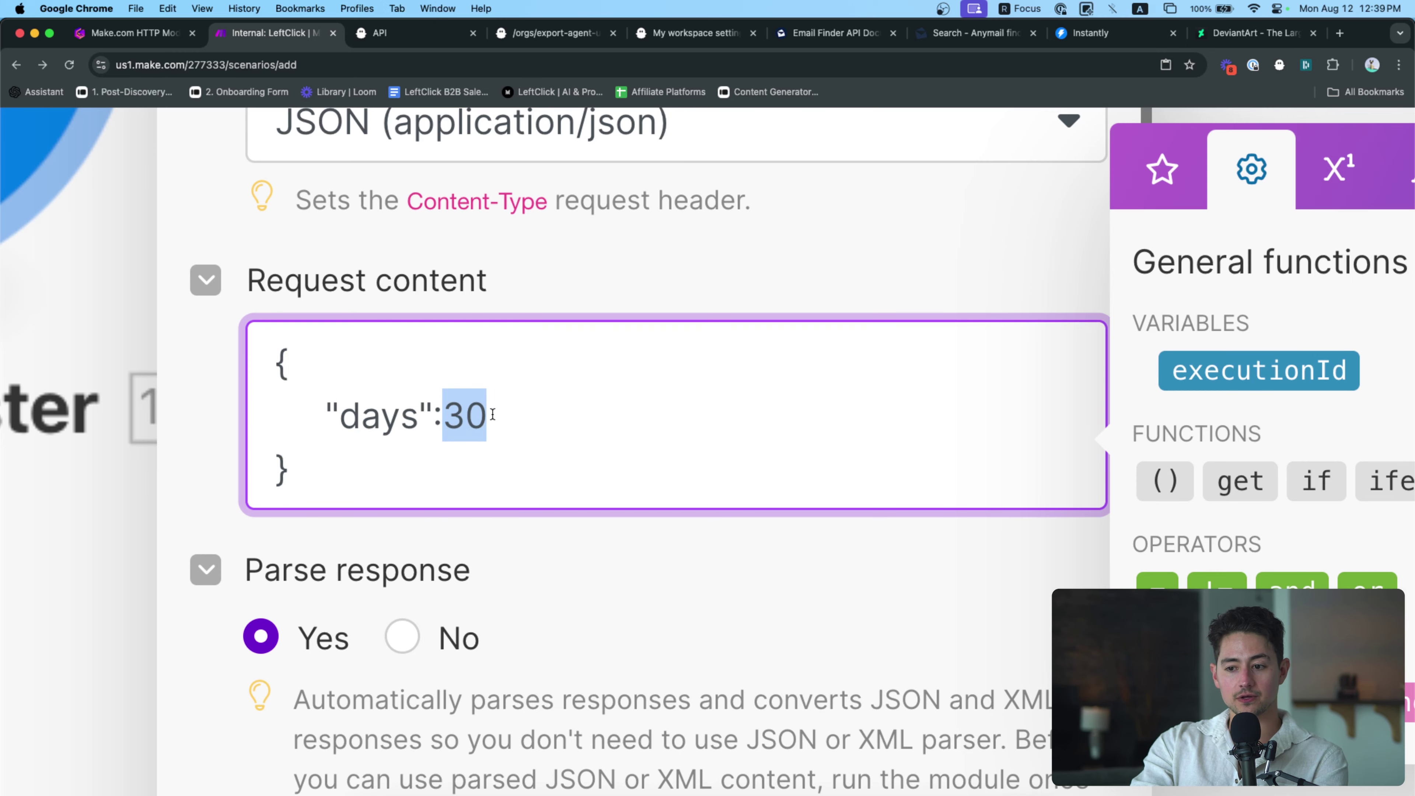
{"action": "scroll", "coordinate": [623, 425], "scroll_direction": "down", "scroll_amount": 5}
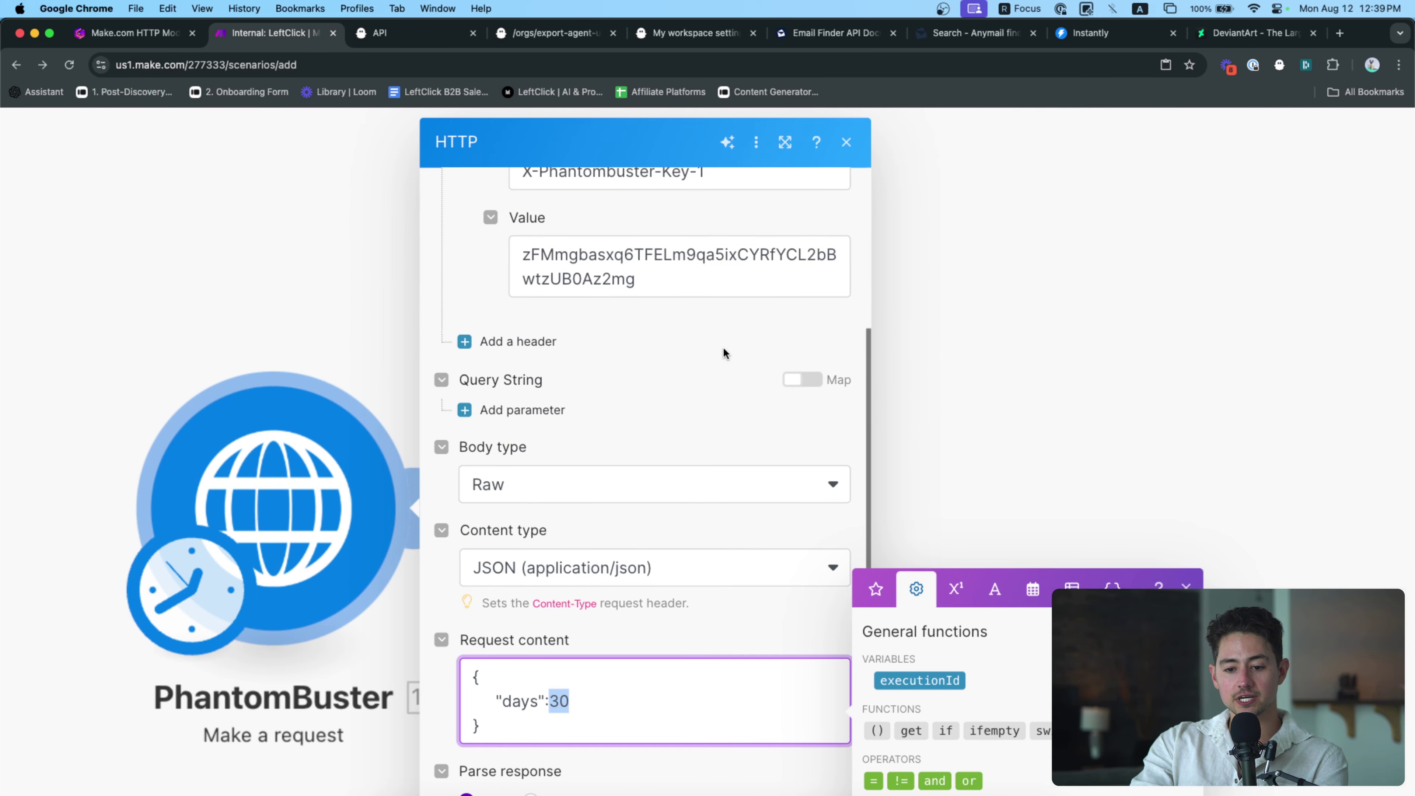
{"action": "left_click", "coordinate": [733, 350]}
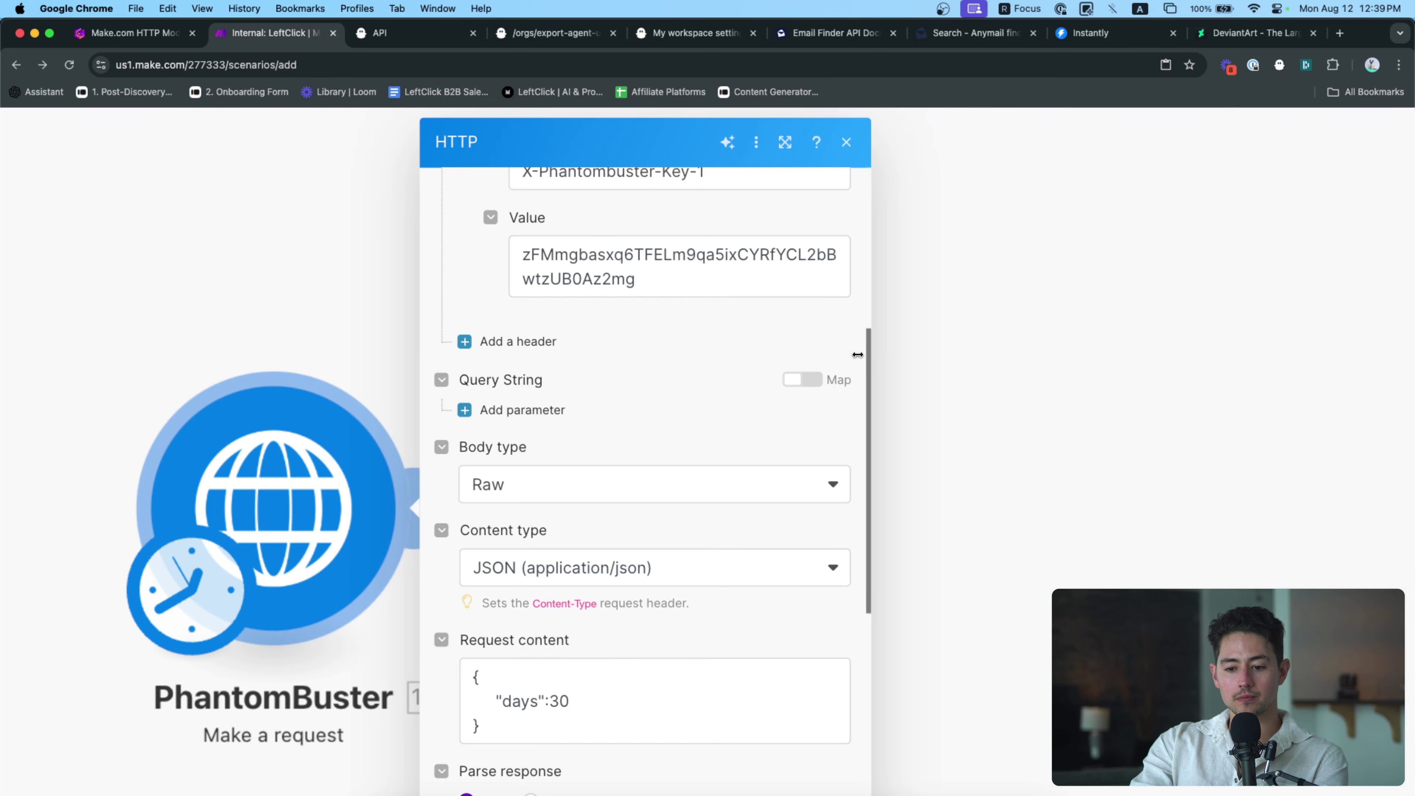
Delete the ?days=30 query from the end of the URL
{"action": "scroll", "coordinate": [730, 334], "scroll_direction": "down", "scroll_amount": 5}
{"action": "scroll", "coordinate": [866, 320], "scroll_direction": "up", "scroll_amount": 10}
{"action": "scroll", "coordinate": [916, 219], "scroll_direction": "up", "scroll_amount": 5}
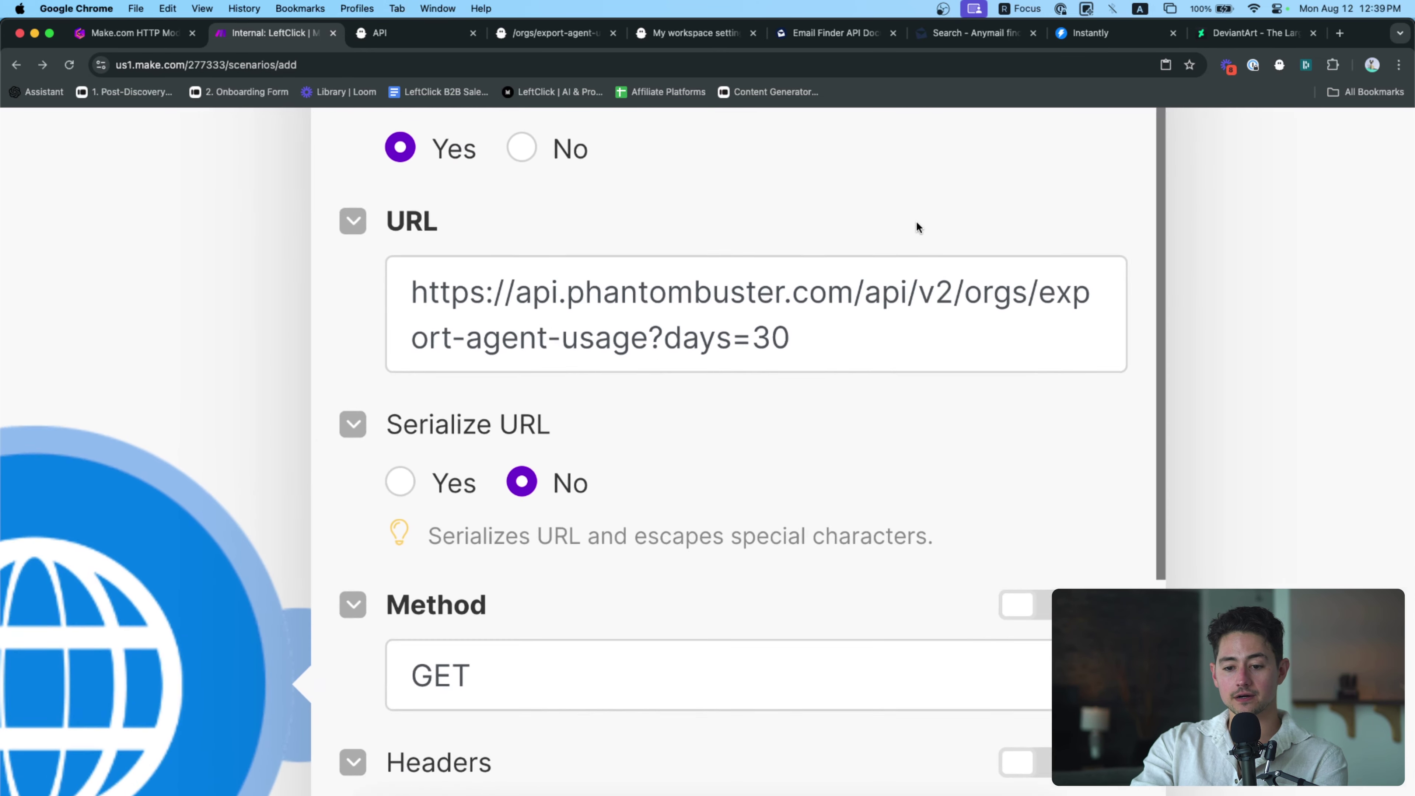
{"action": "double_click", "coordinate": [650, 340]}
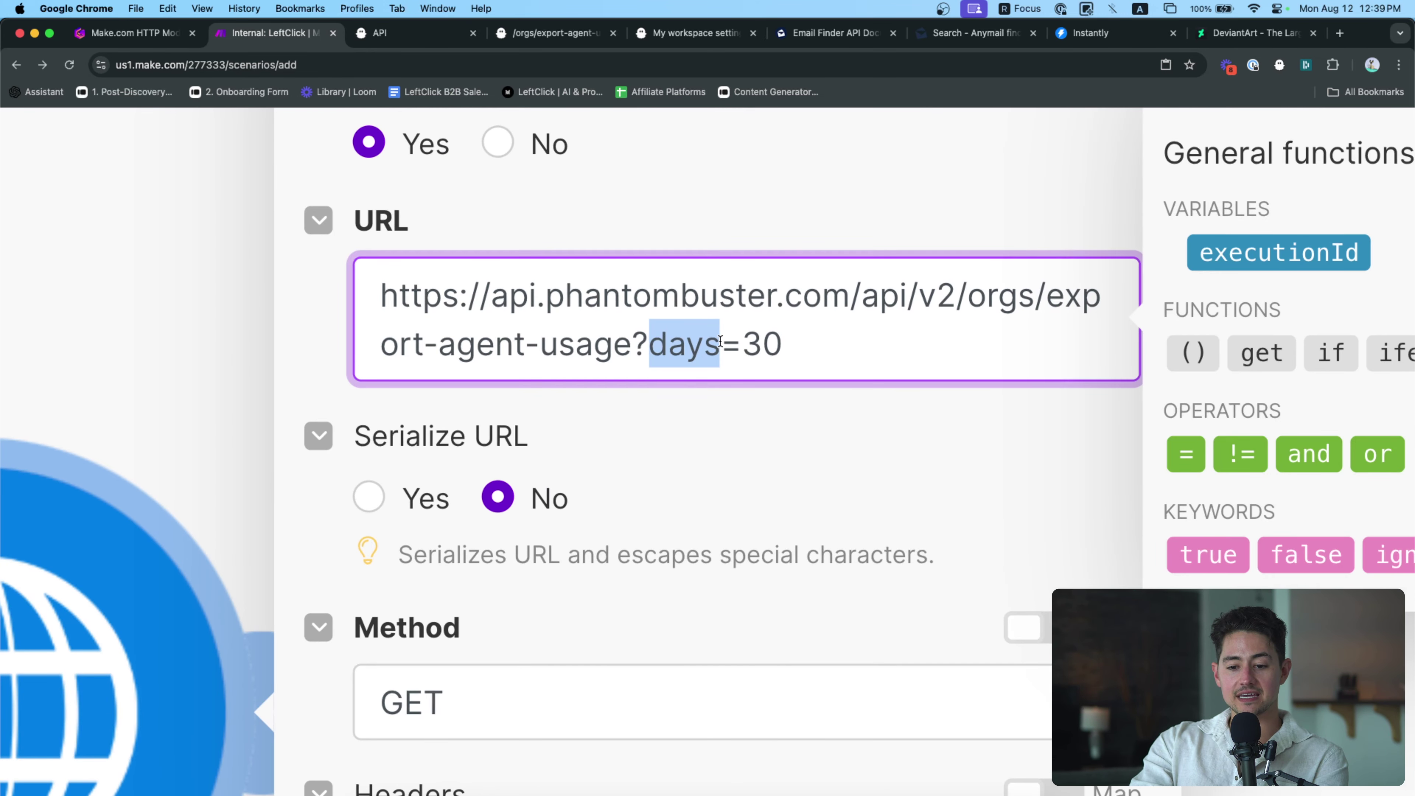
{"action": "left_click", "coordinate": [647, 340]}
{"action": "key", "text": "shift+Left"}
{"action": "left_click", "coordinate": [745, 341]}
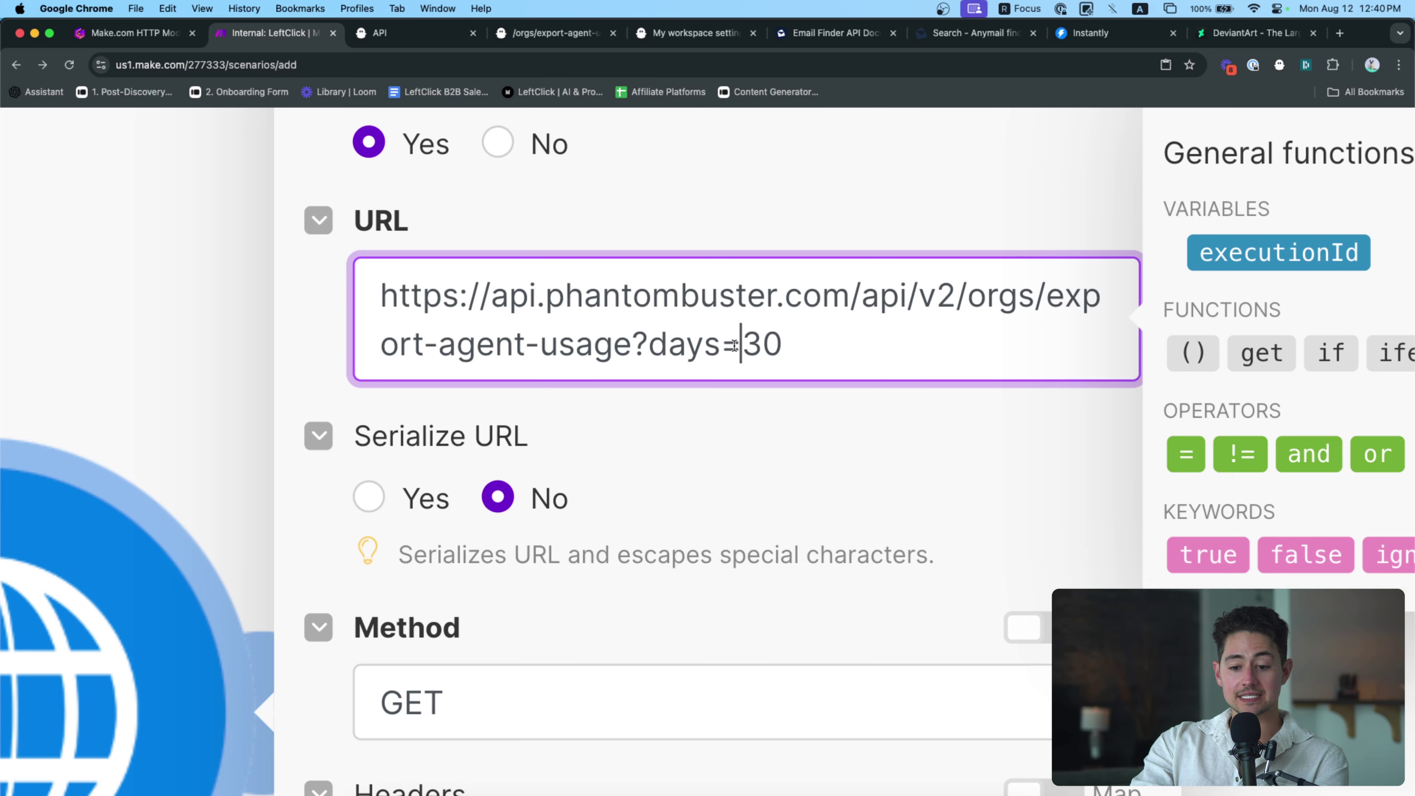
{"action": "left_click_drag", "start_coordinate": [793, 343], "coordinate": [637, 344]}
{"action": "key", "text": "BackSpace"}
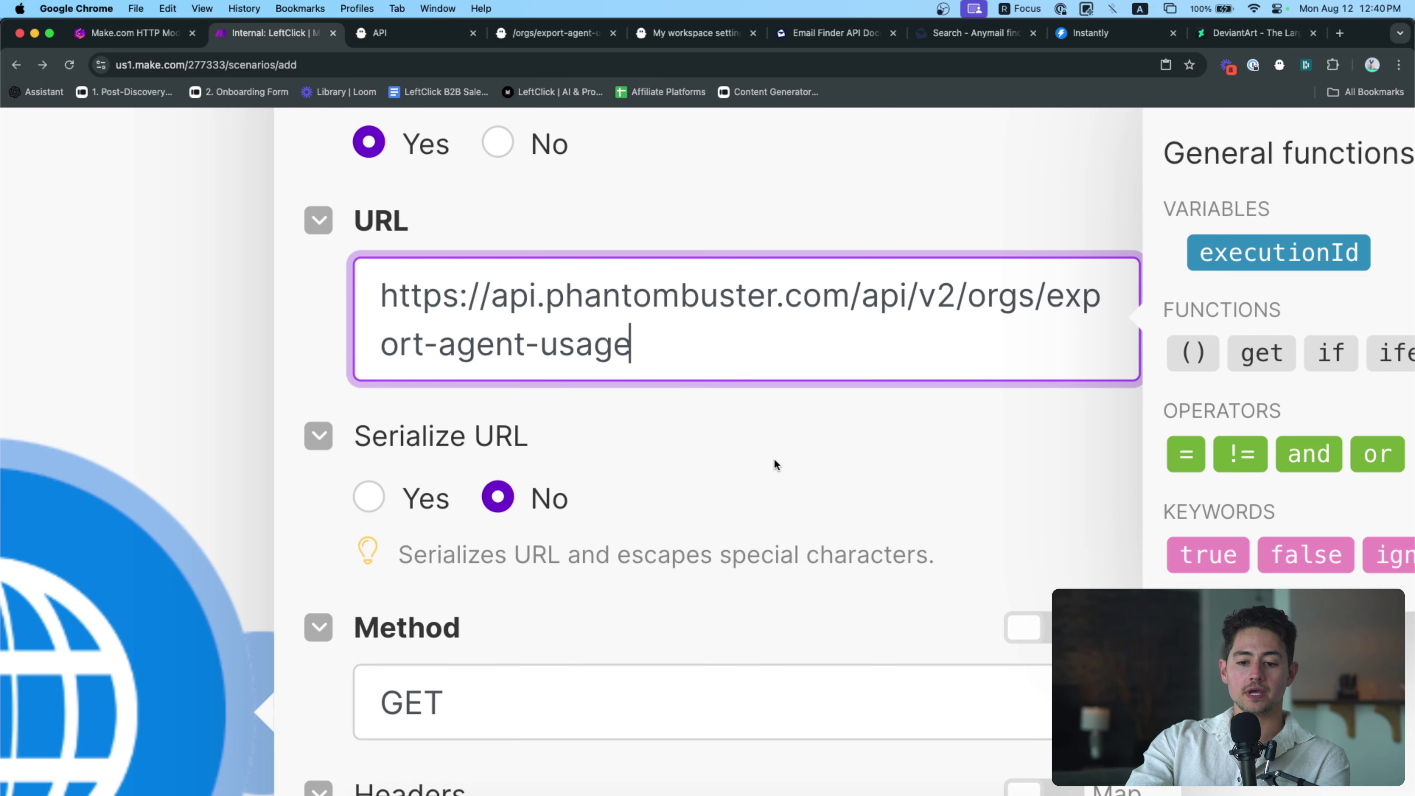
{"action": "scroll", "coordinate": [773, 458], "scroll_direction": "down", "scroll_amount": 5}
{"action": "scroll", "coordinate": [851, 301], "scroll_direction": "down", "scroll_amount": 3}
{"action": "scroll", "coordinate": [833, 348], "scroll_direction": "down", "scroll_amount": 2}
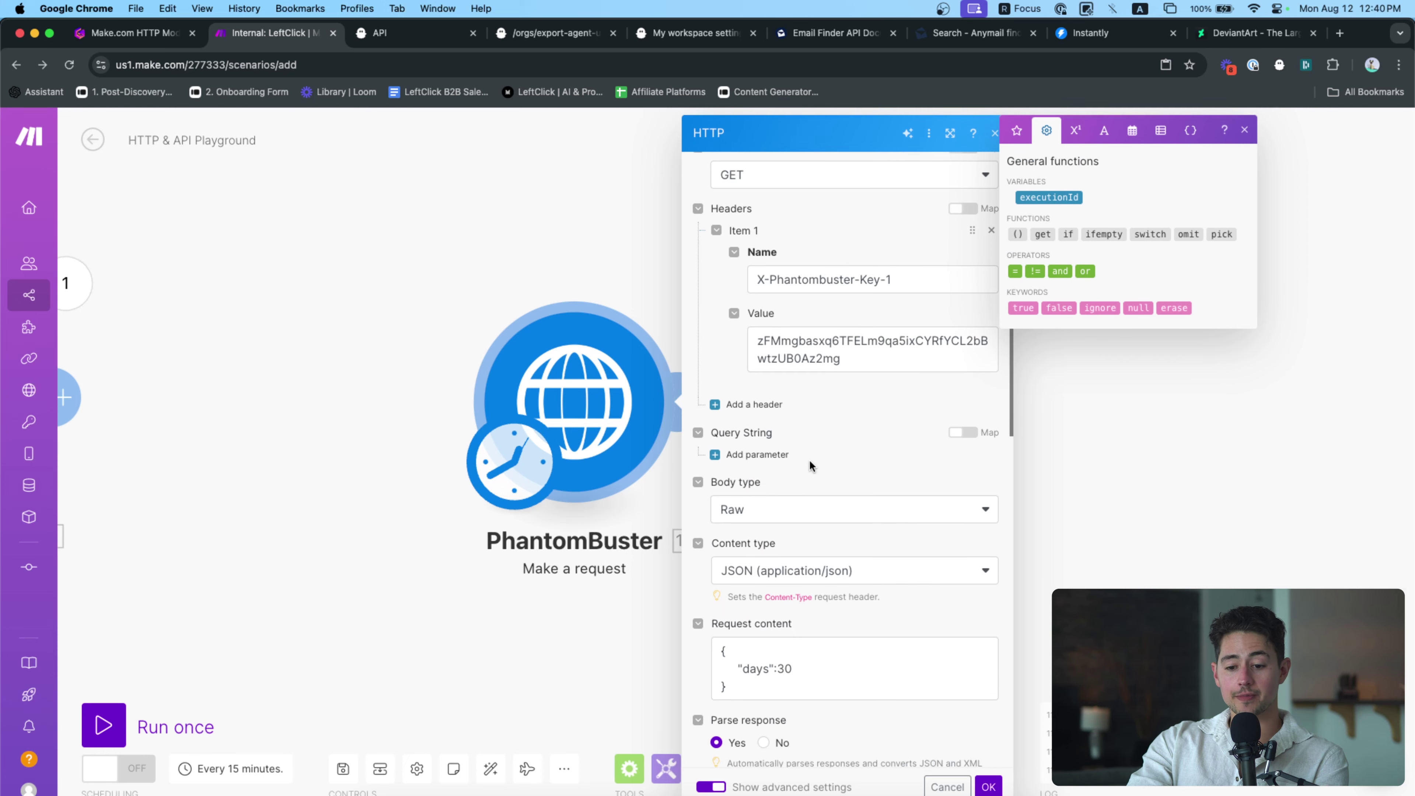
Add a query-string parameter days = 30 and empty the request body
{"action": "left_click", "coordinate": [757, 453]}
{"action": "left_click", "coordinate": [821, 501]}
{"action": "type", "text": "days"}
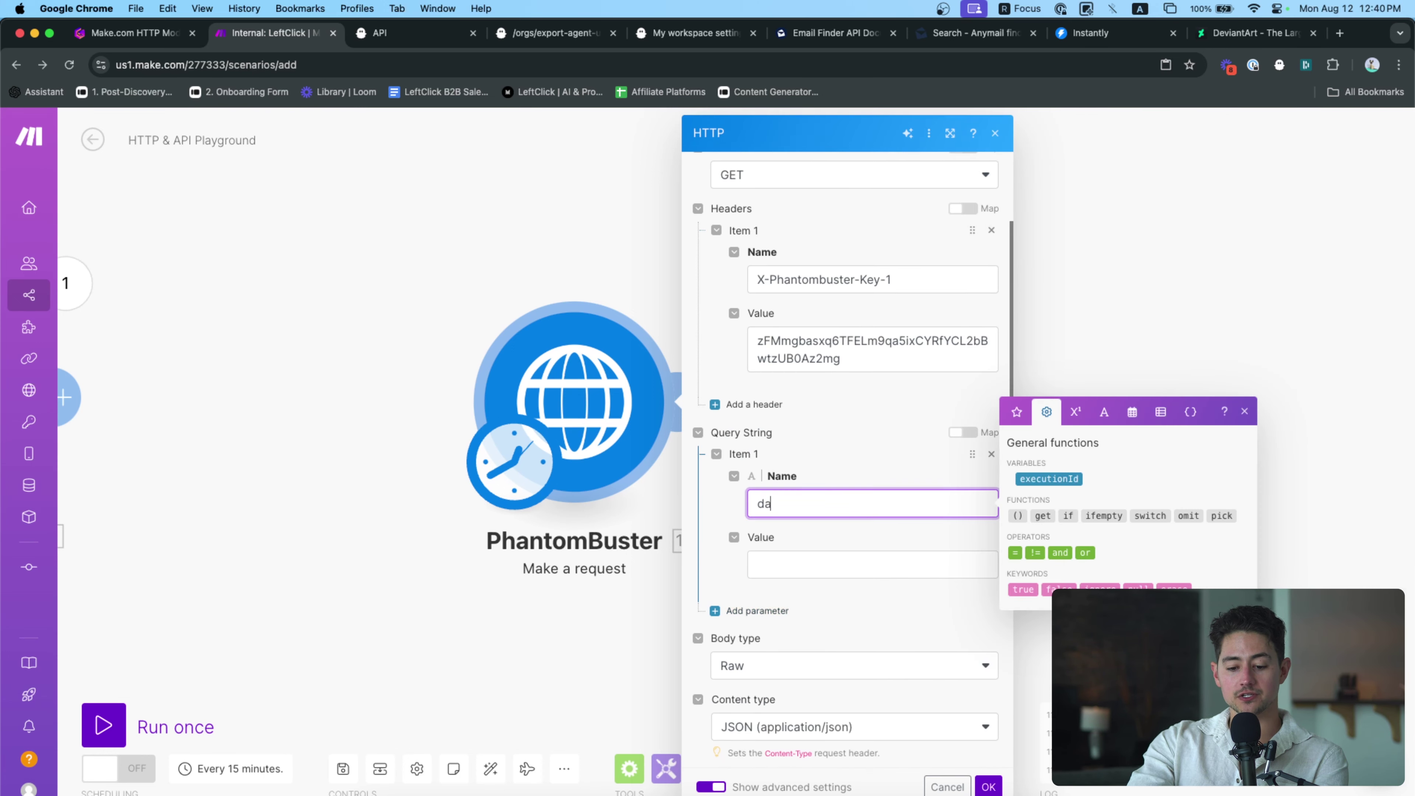
{"action": "key", "text": "Tab"}
{"action": "type", "text": "30"}
{"action": "left_click", "coordinate": [887, 626]}
{"action": "scroll", "coordinate": [887, 626], "scroll_direction": "down", "scroll_amount": 5}
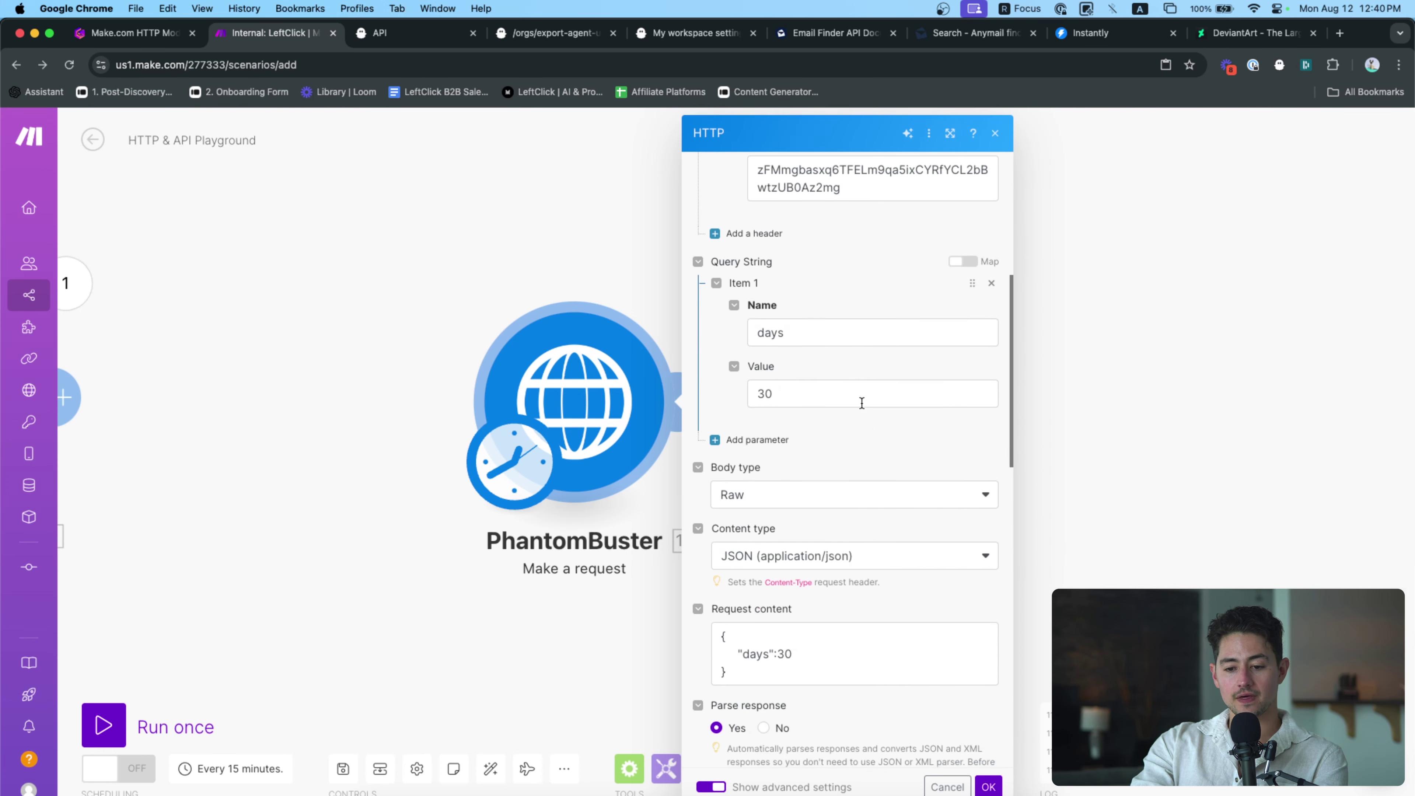
{"action": "left_click", "coordinate": [853, 605]}
{"action": "key", "text": "ctrl+a"}
{"action": "key", "text": "BackSpace"}
{"action": "left_click", "coordinate": [911, 385]}
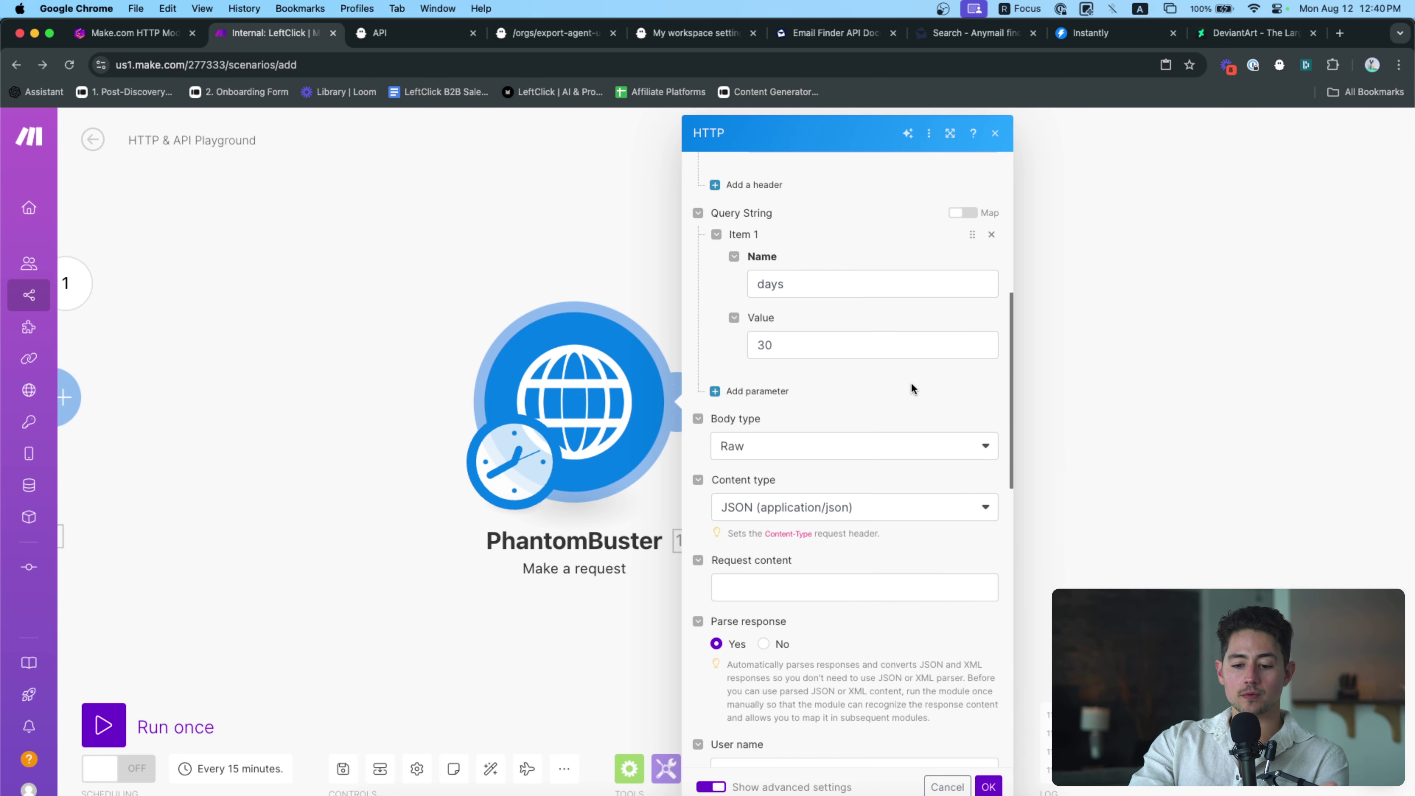
Add a second query-string parameter named key
{"action": "scroll", "coordinate": [911, 396], "scroll_direction": "up", "scroll_amount": 5}
{"action": "scroll", "coordinate": [911, 406], "scroll_direction": "up", "scroll_amount": 1}
{"action": "scroll", "coordinate": [947, 351], "scroll_direction": "up", "scroll_amount": 5}
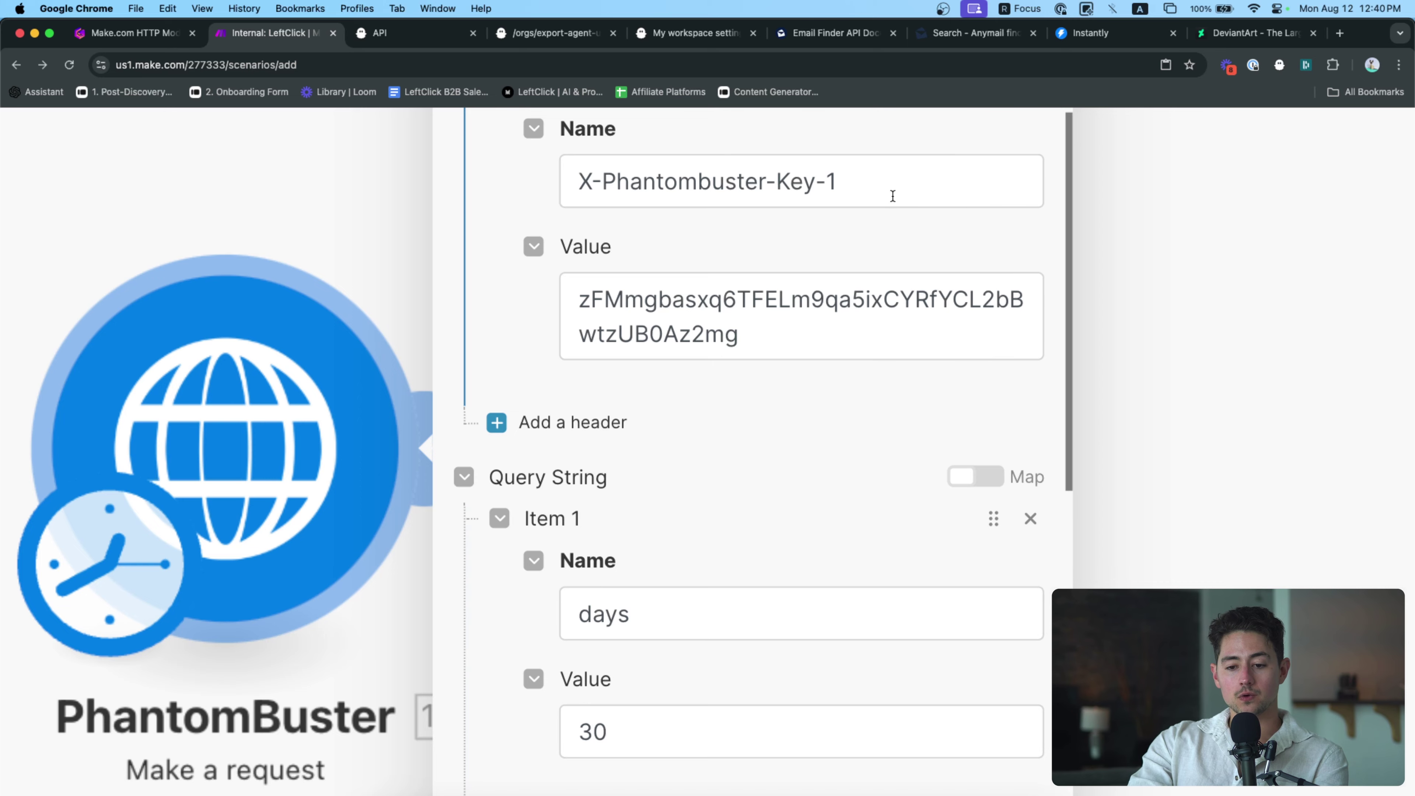
{"action": "left_click_drag", "start_coordinate": [890, 196], "coordinate": [542, 193]}
{"action": "scroll", "coordinate": [598, 388], "scroll_direction": "down", "scroll_amount": 4}
{"action": "left_click", "coordinate": [562, 597]}
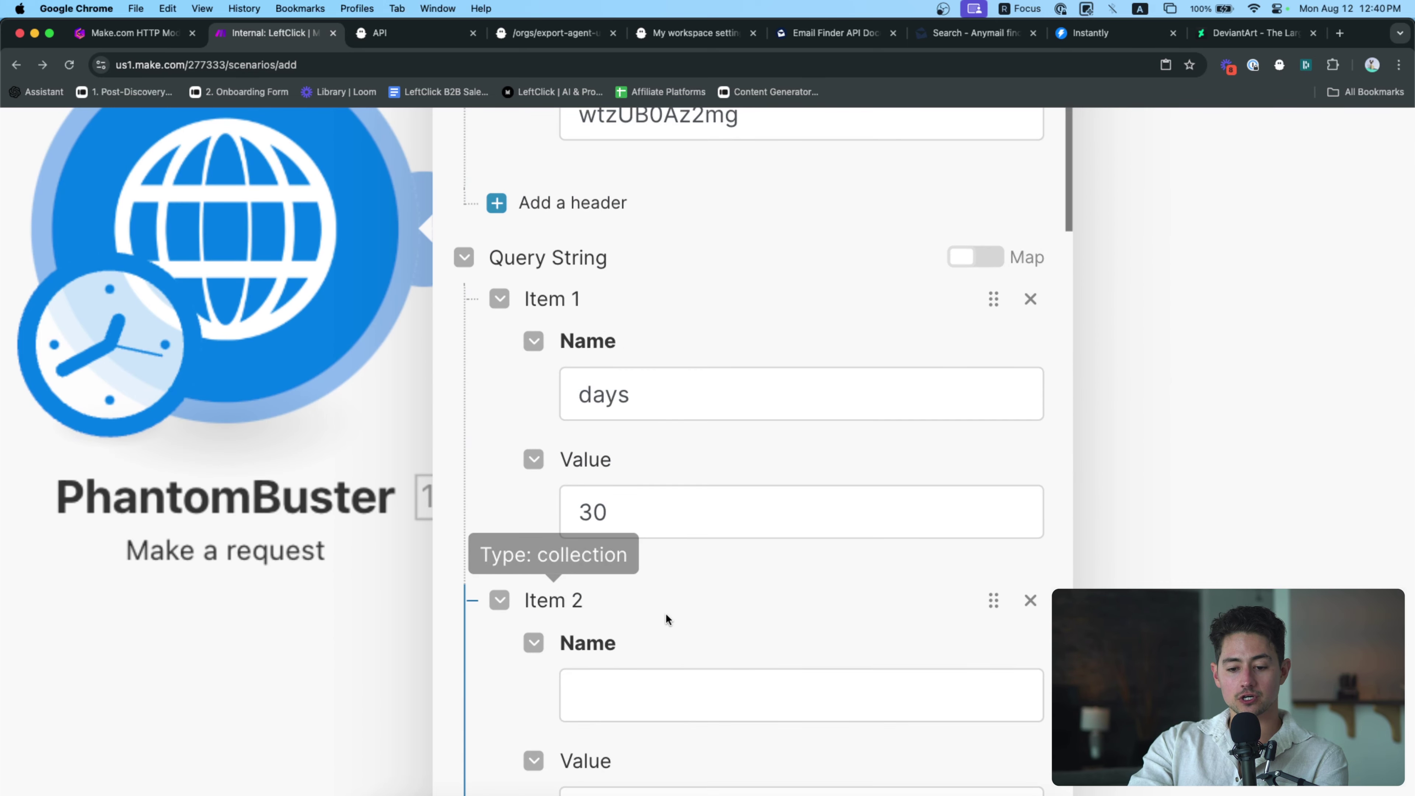
{"action": "left_click", "coordinate": [668, 695]}
{"action": "type", "text": "key"}
Copy the API key from the header value into the key parameter's value
{"action": "scroll", "coordinate": [751, 580], "scroll_direction": "down", "scroll_amount": 2}
{"action": "left_click", "coordinate": [740, 587]}
{"action": "scroll", "coordinate": [779, 433], "scroll_direction": "up", "scroll_amount": 6}
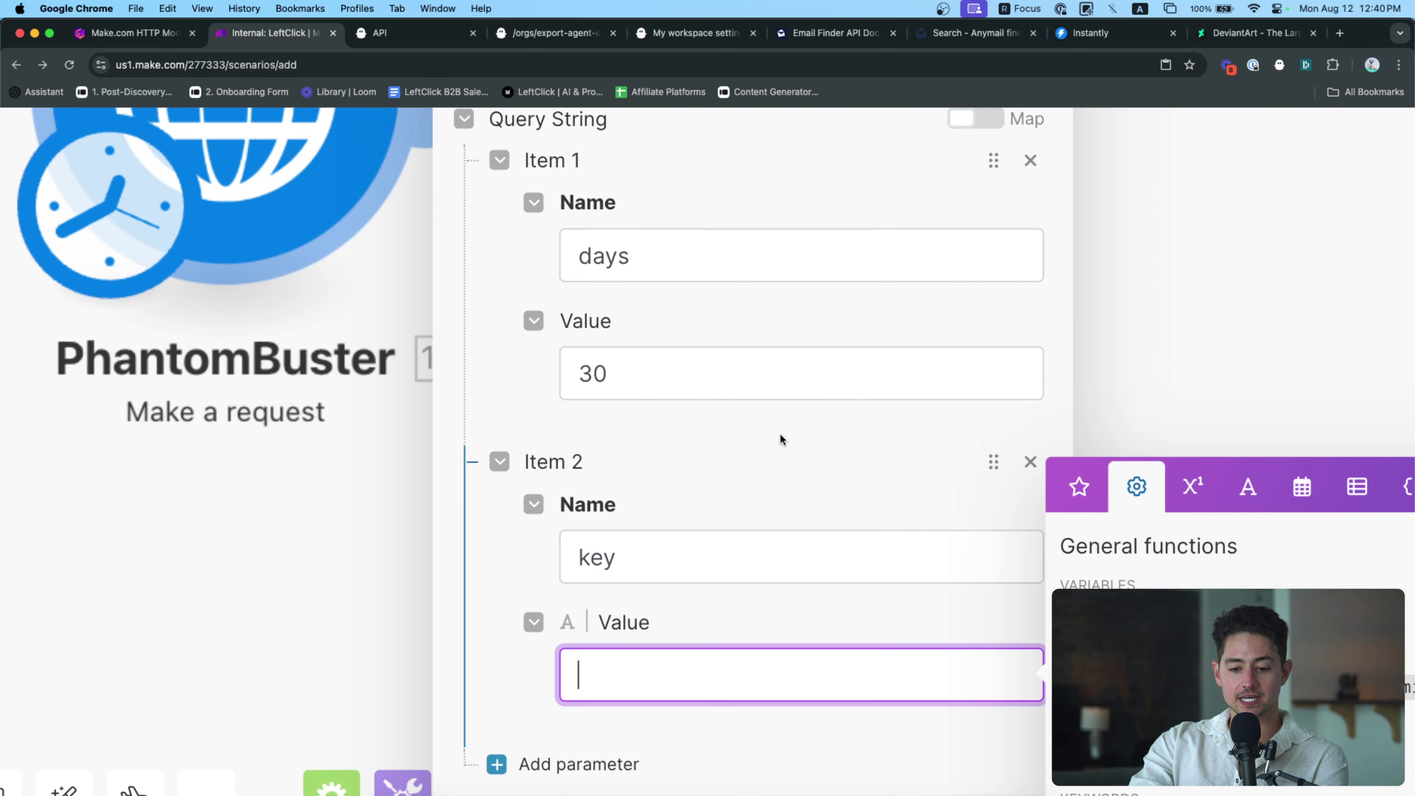
{"action": "double_click", "coordinate": [777, 377]}
{"action": "key", "text": "super+c"}
{"action": "scroll", "coordinate": [777, 390], "scroll_direction": "down", "scroll_amount": 6}
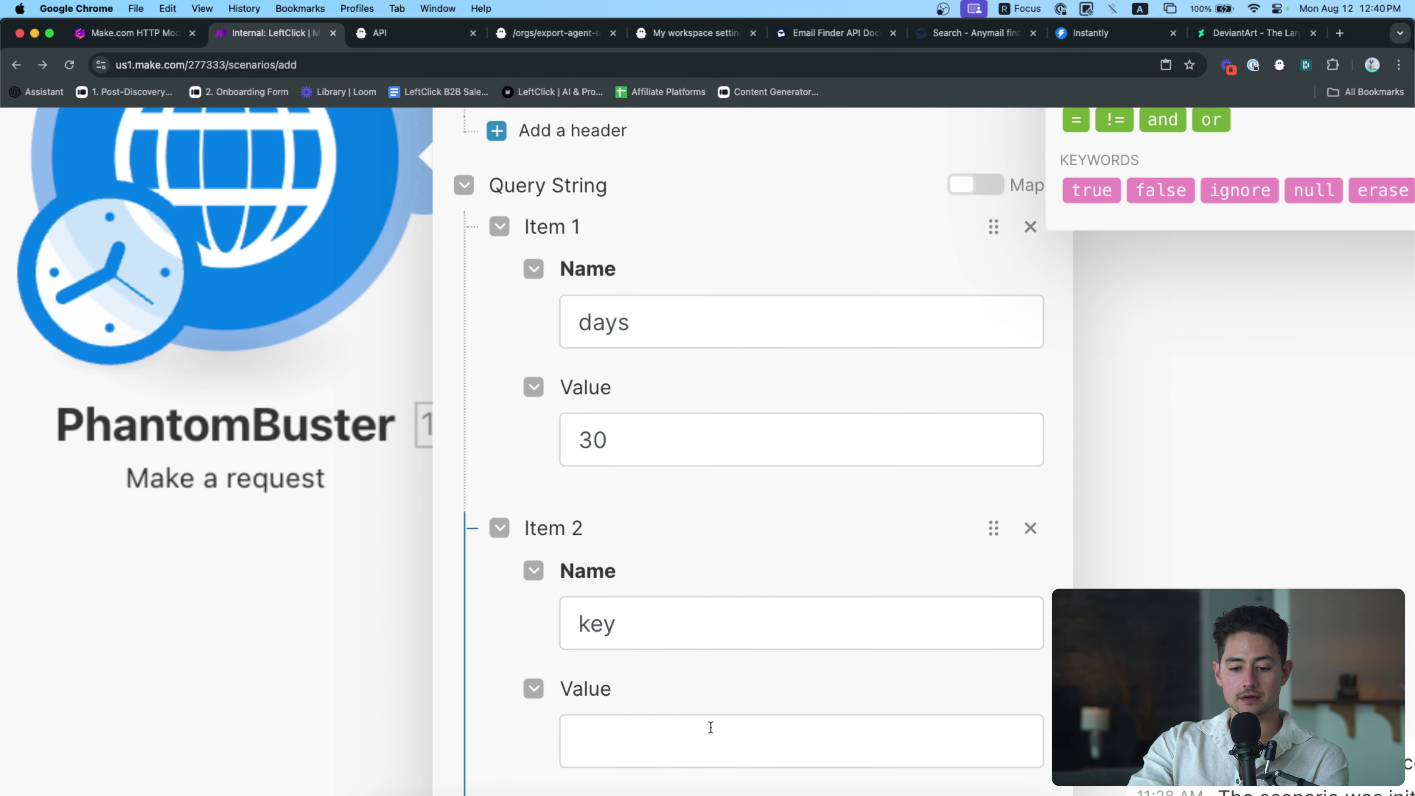
{"action": "left_click", "coordinate": [707, 727]}
{"action": "key", "text": "super+v"}
{"action": "left_click", "coordinate": [748, 568]}
Remove the key query parameter and turn off Show advanced settings
{"action": "scroll", "coordinate": [816, 583], "scroll_direction": "up", "scroll_amount": 8}
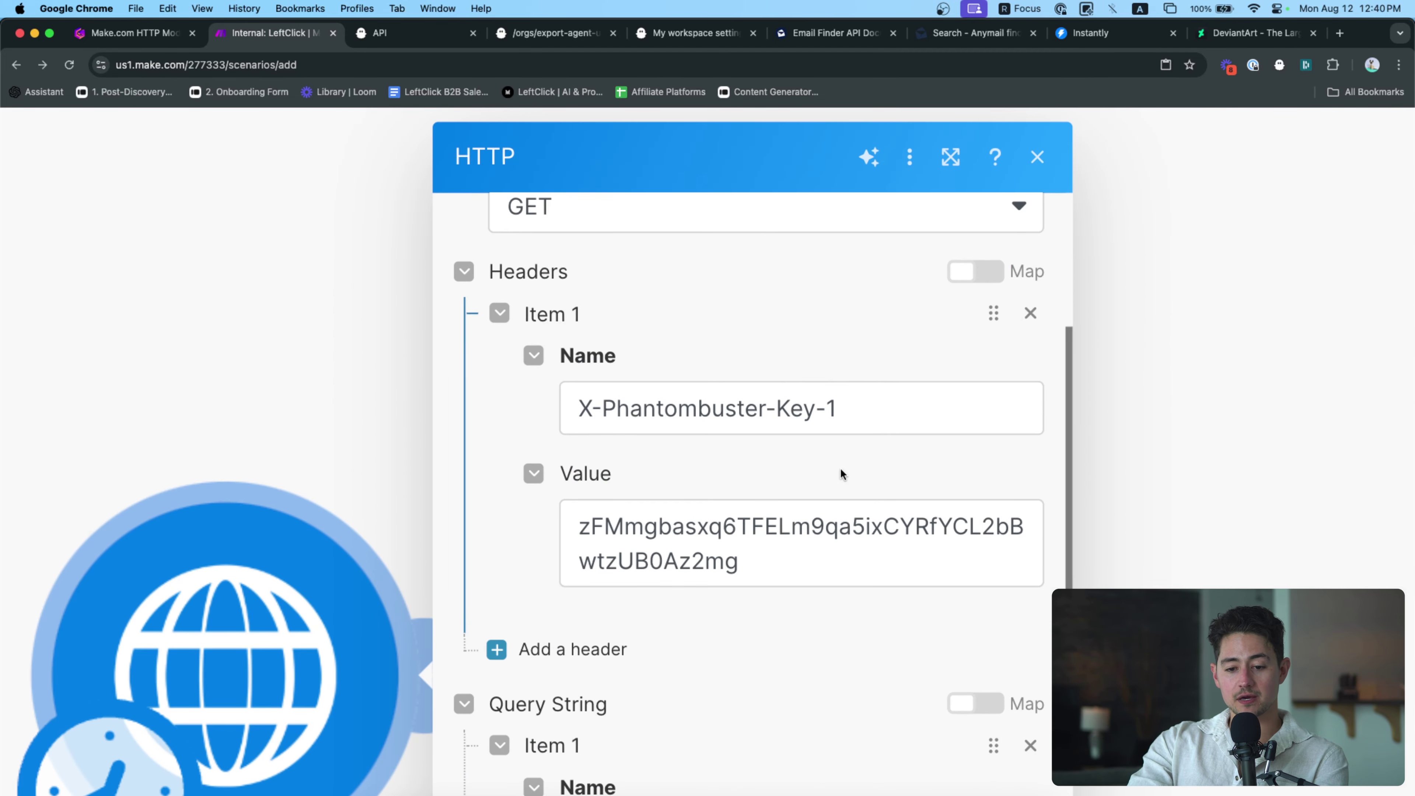
{"action": "scroll", "coordinate": [768, 507], "scroll_direction": "down", "scroll_amount": 10}
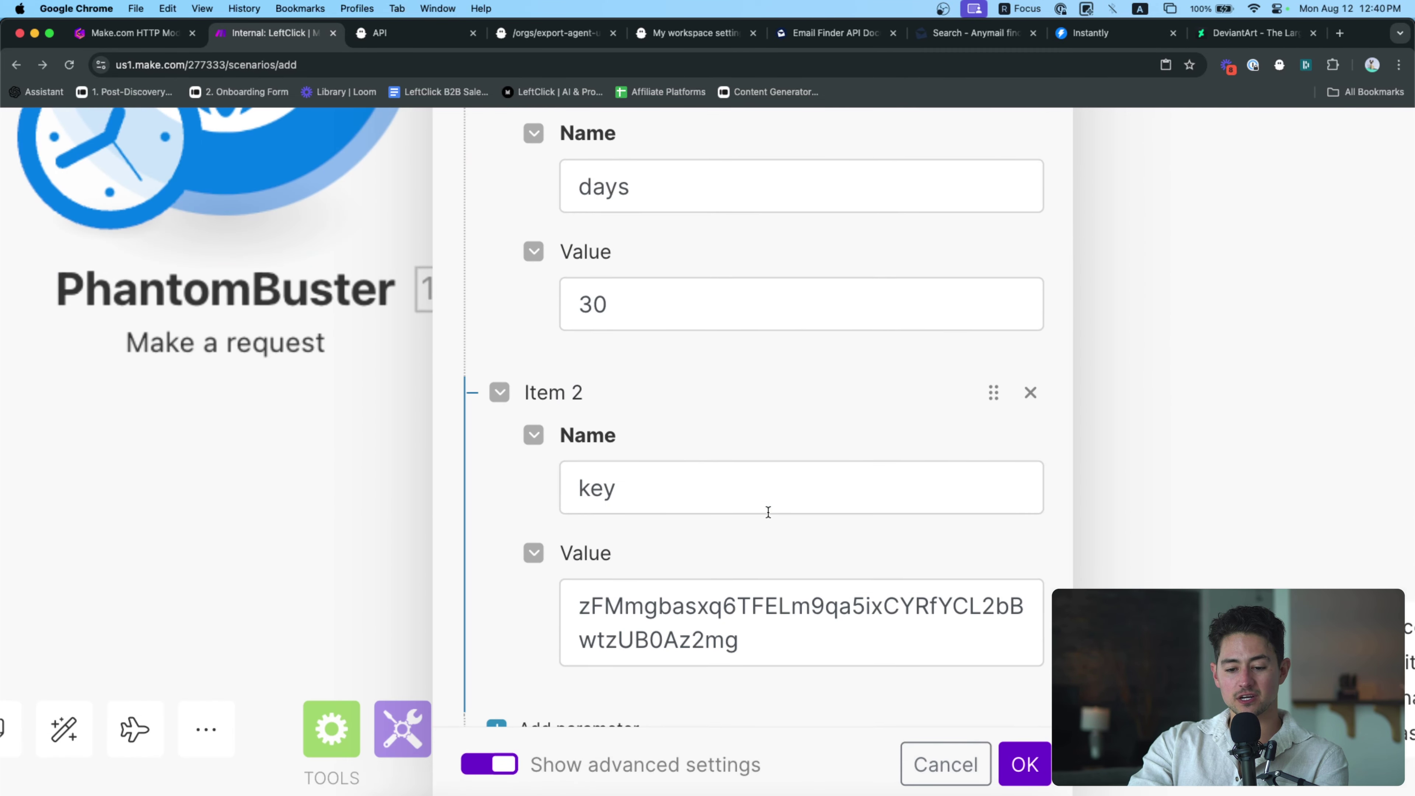
{"action": "left_click", "coordinate": [1030, 392]}
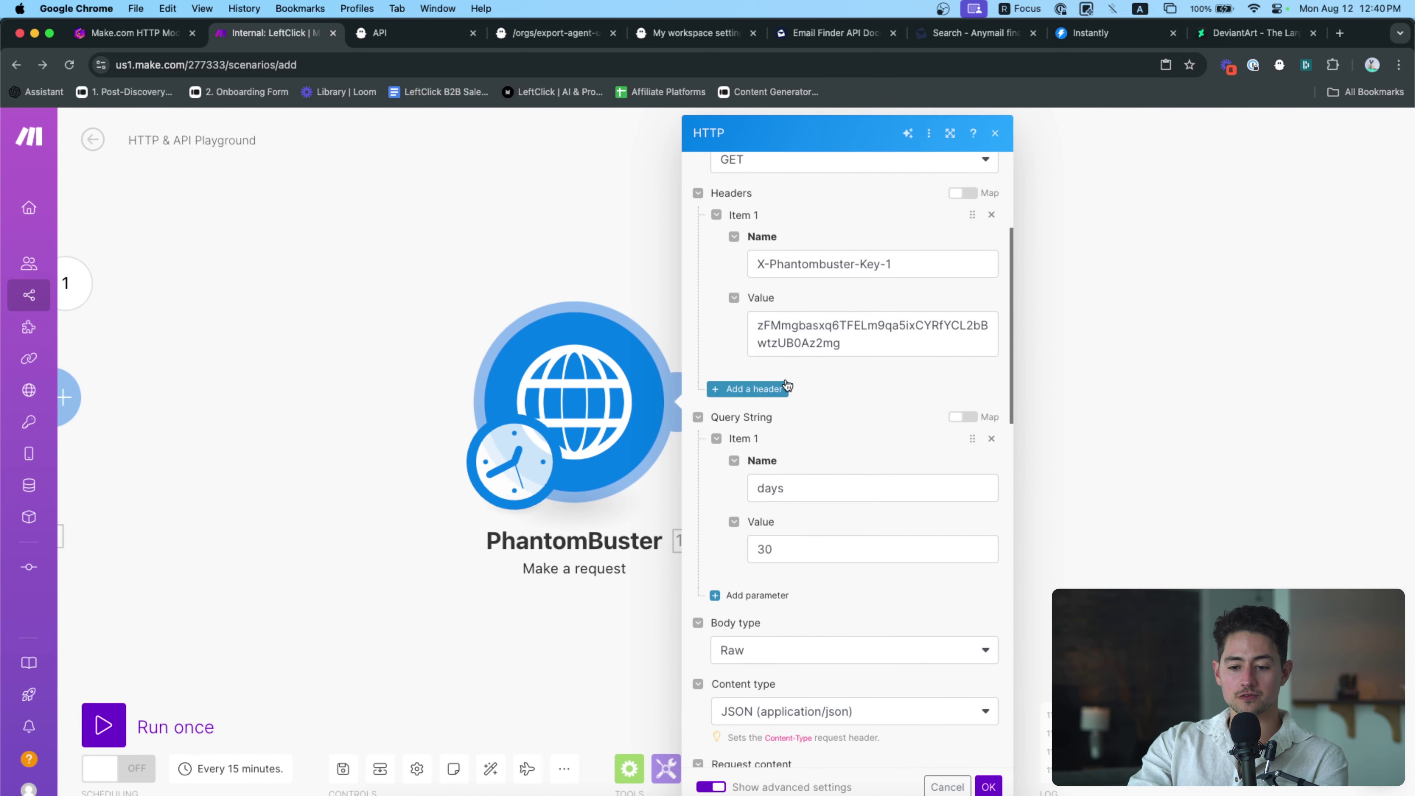
{"action": "scroll", "coordinate": [787, 384], "scroll_direction": "up", "scroll_amount": 4}
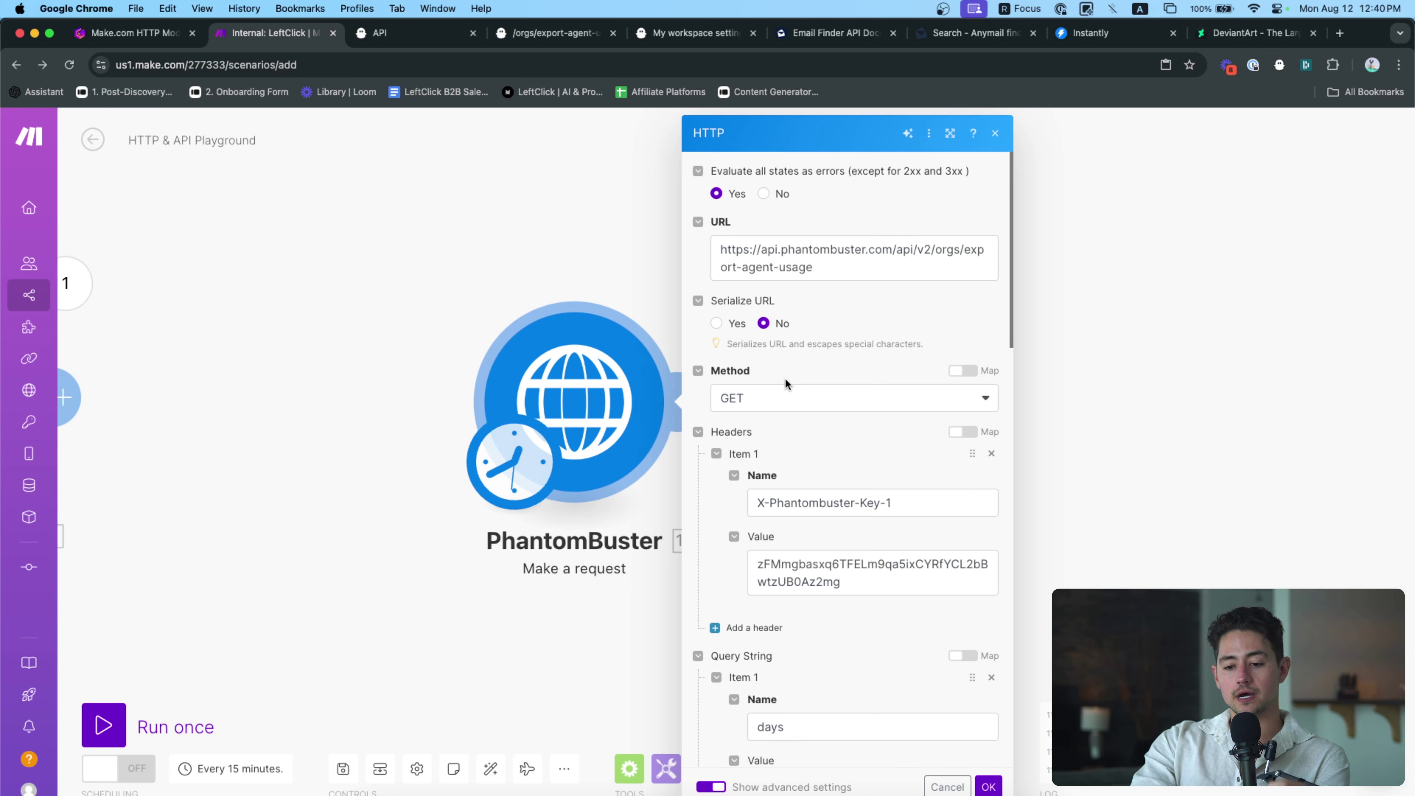
{"action": "scroll", "coordinate": [894, 397], "scroll_direction": "down", "scroll_amount": 1}
{"action": "scroll", "coordinate": [894, 397], "scroll_direction": "down", "scroll_amount": 1}
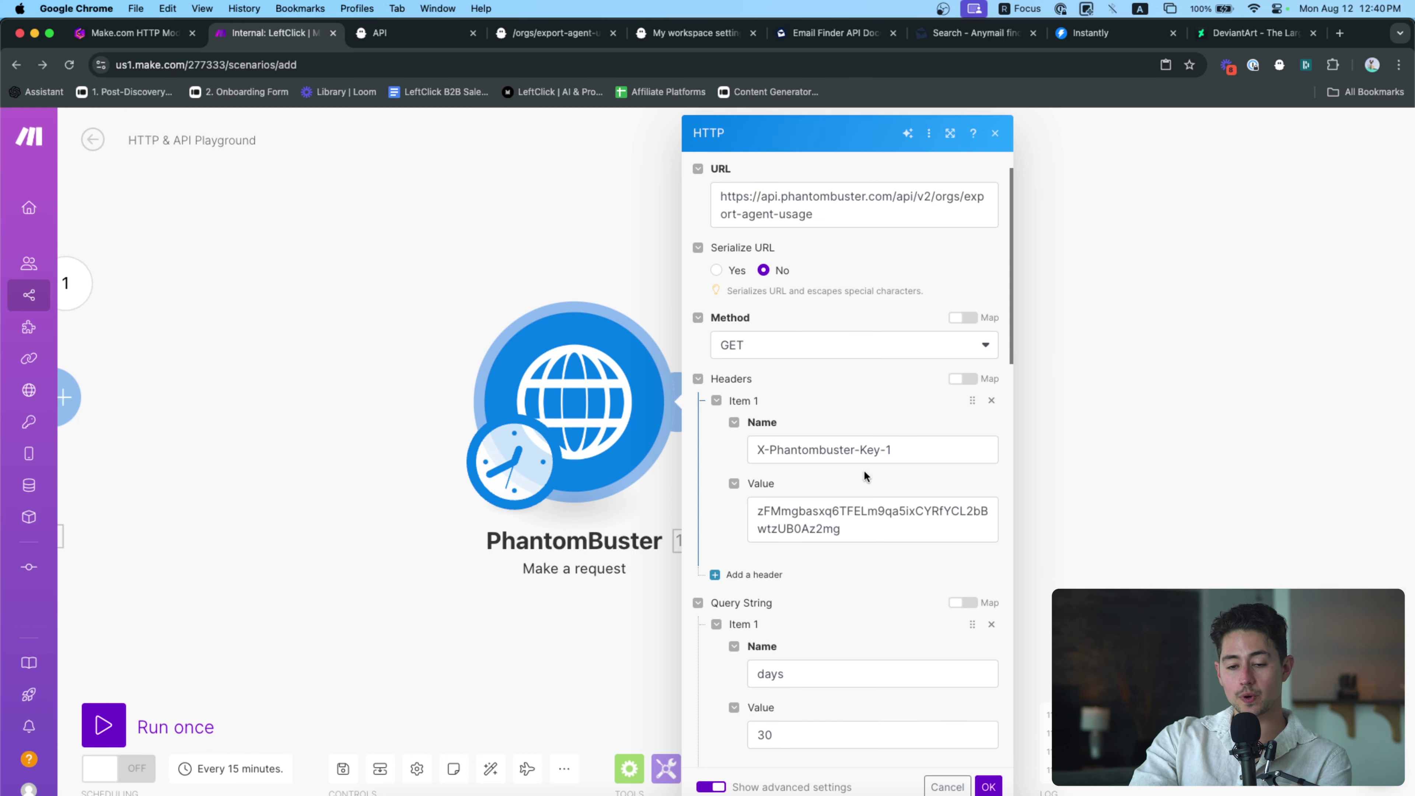
{"action": "scroll", "coordinate": [925, 463], "scroll_direction": "down", "scroll_amount": 15}
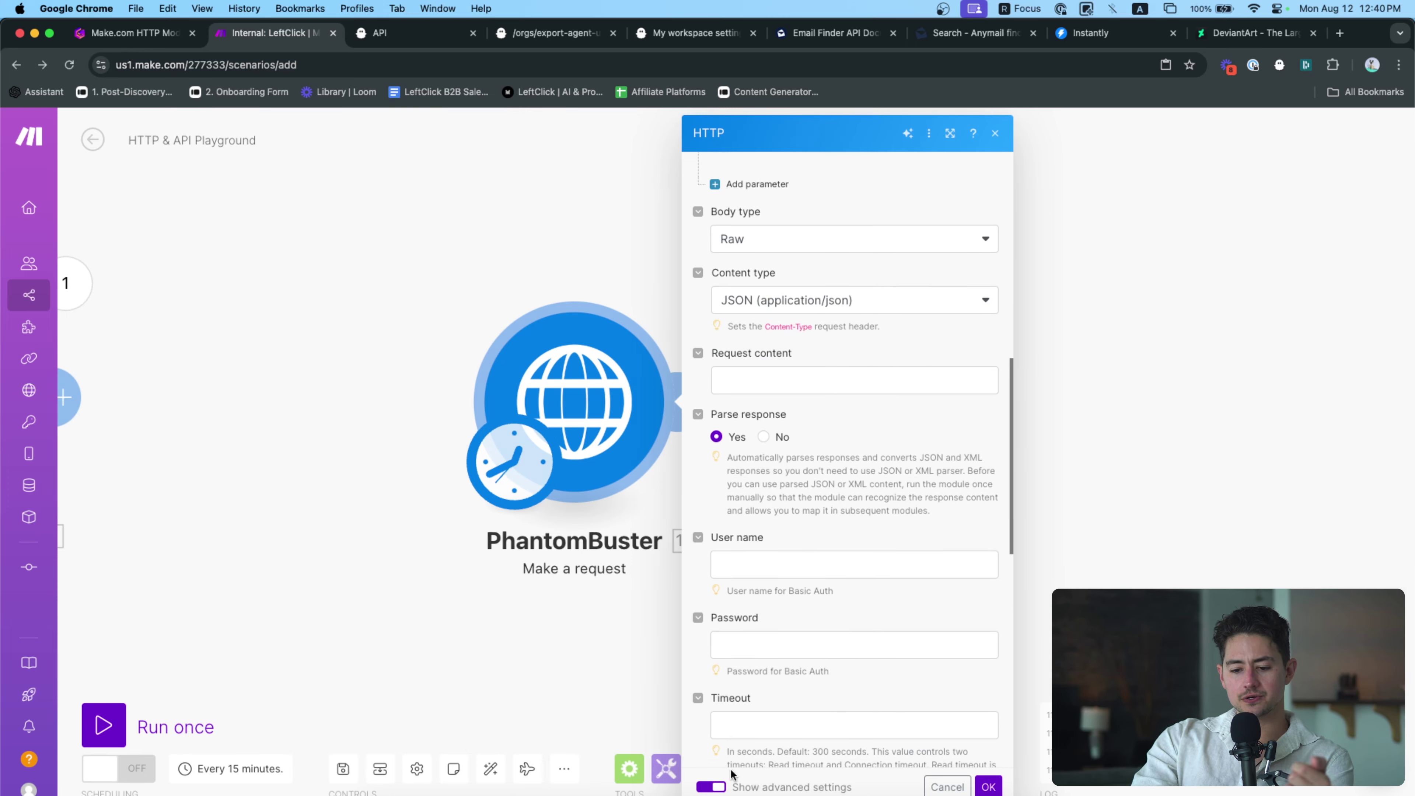
{"action": "left_click", "coordinate": [736, 785]}
Run only the PhantomBuster module, which fails with 429 Too Many Requests
{"action": "left_click", "coordinate": [988, 786]}
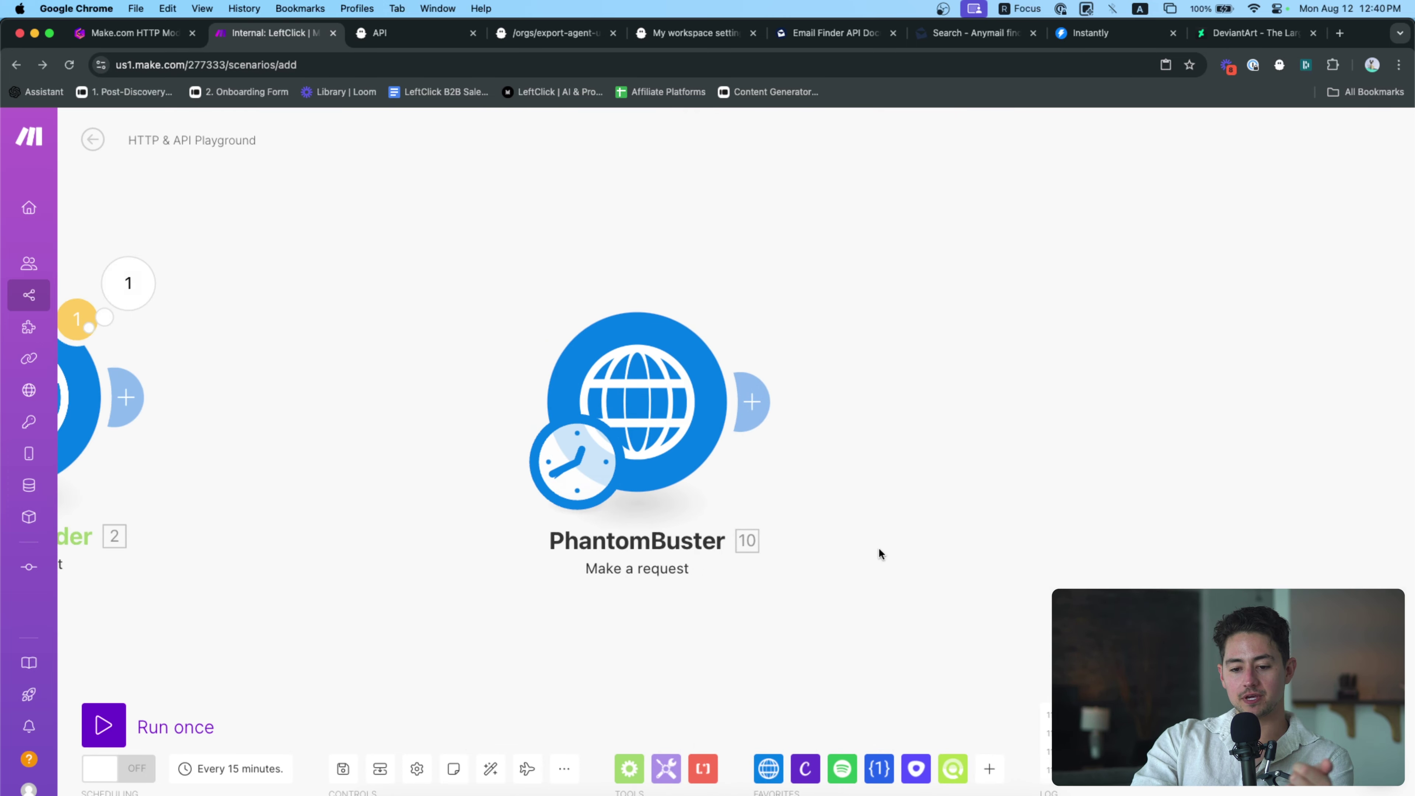
{"action": "right_click", "coordinate": [573, 385]}
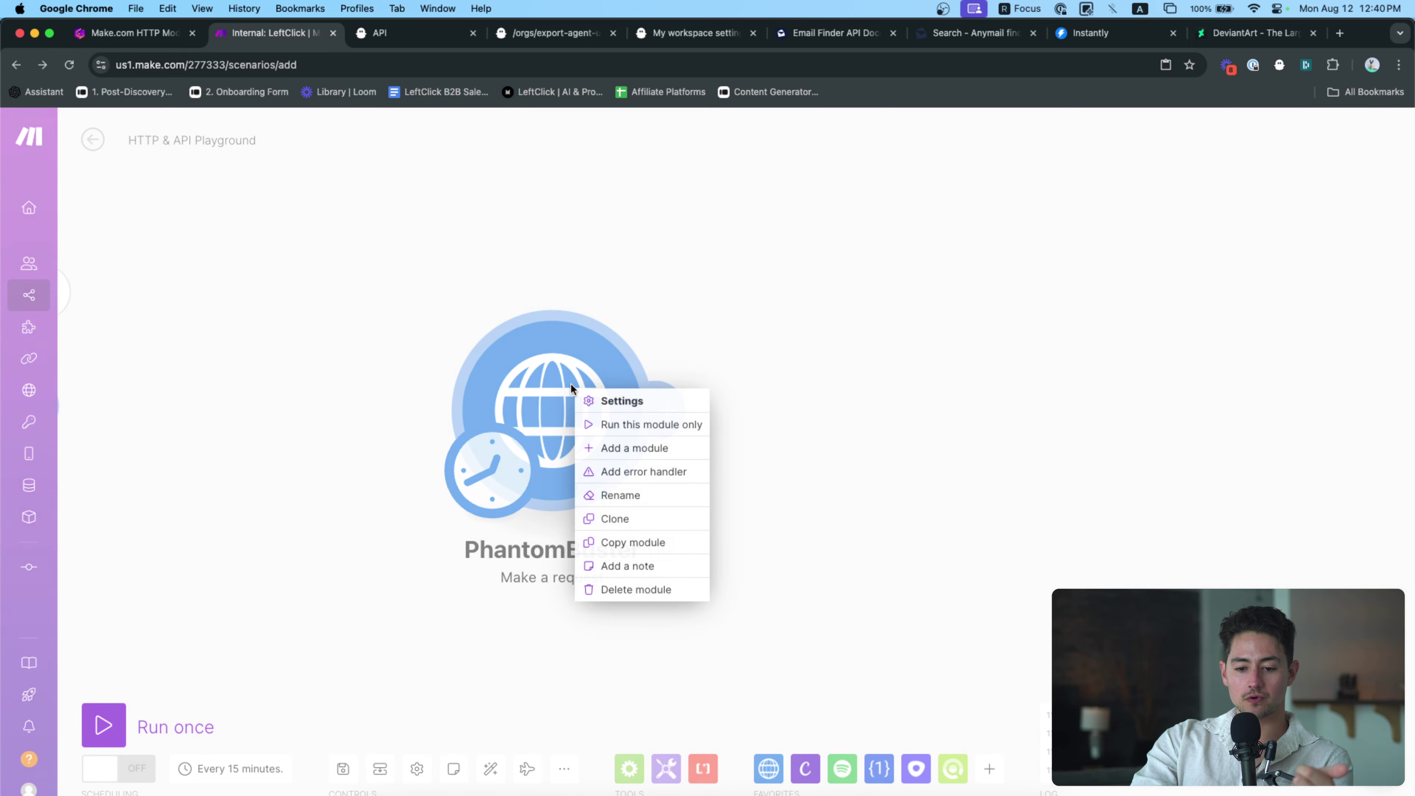
{"action": "left_click", "coordinate": [621, 425]}
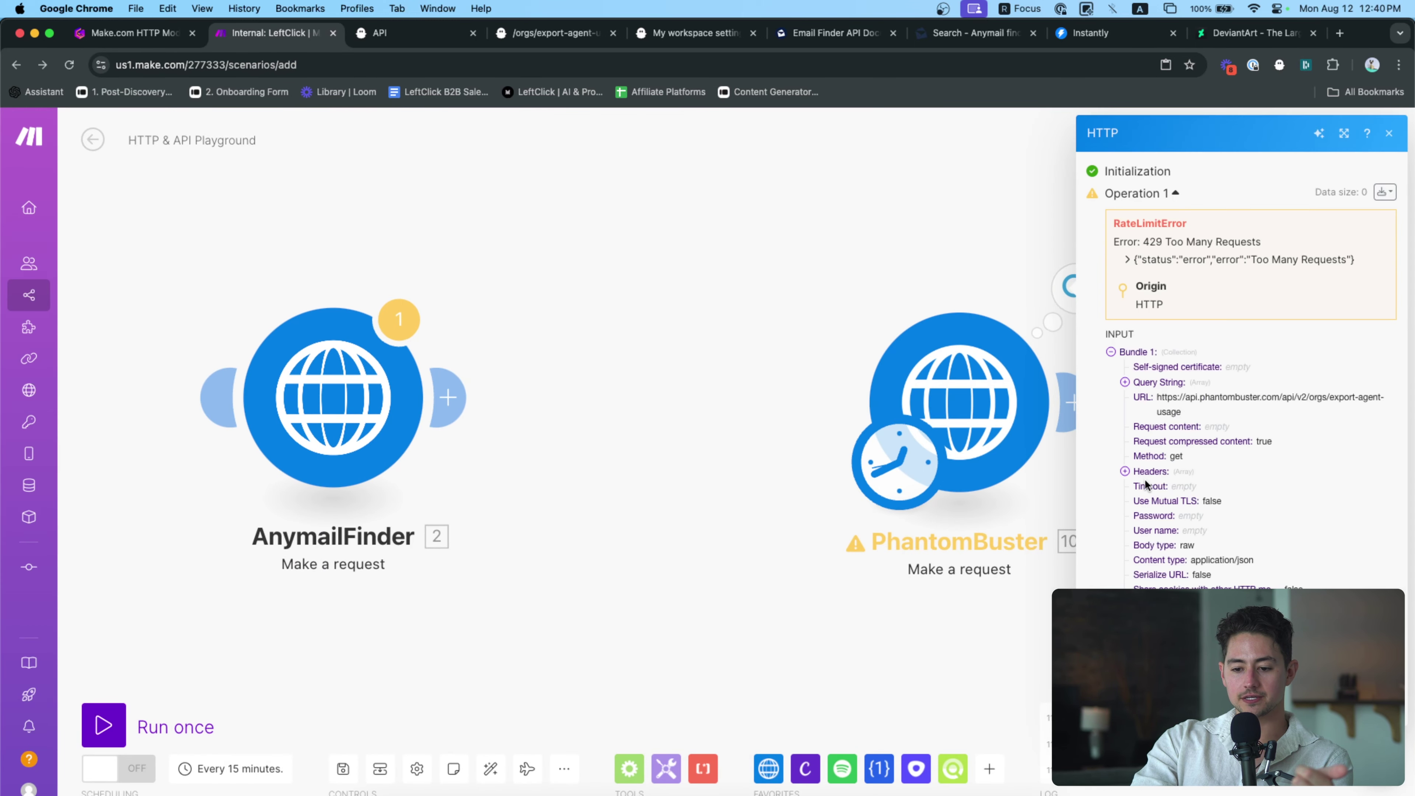
{"action": "left_click", "coordinate": [920, 224]}
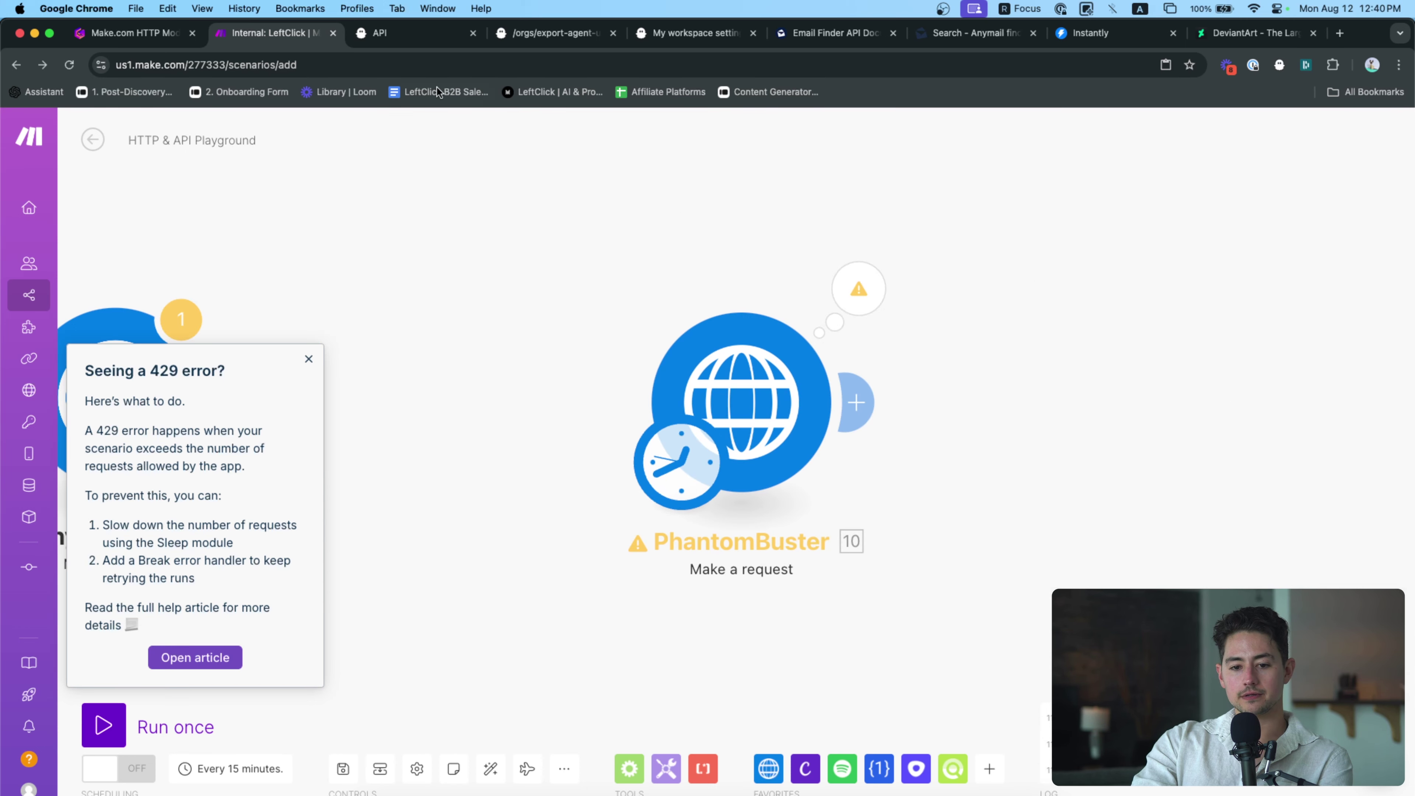
{"action": "left_click", "coordinate": [408, 36]}
In My workspace settings, add a third-party API key and copy it
{"action": "scroll", "coordinate": [578, 248], "scroll_direction": "up", "scroll_amount": 15}
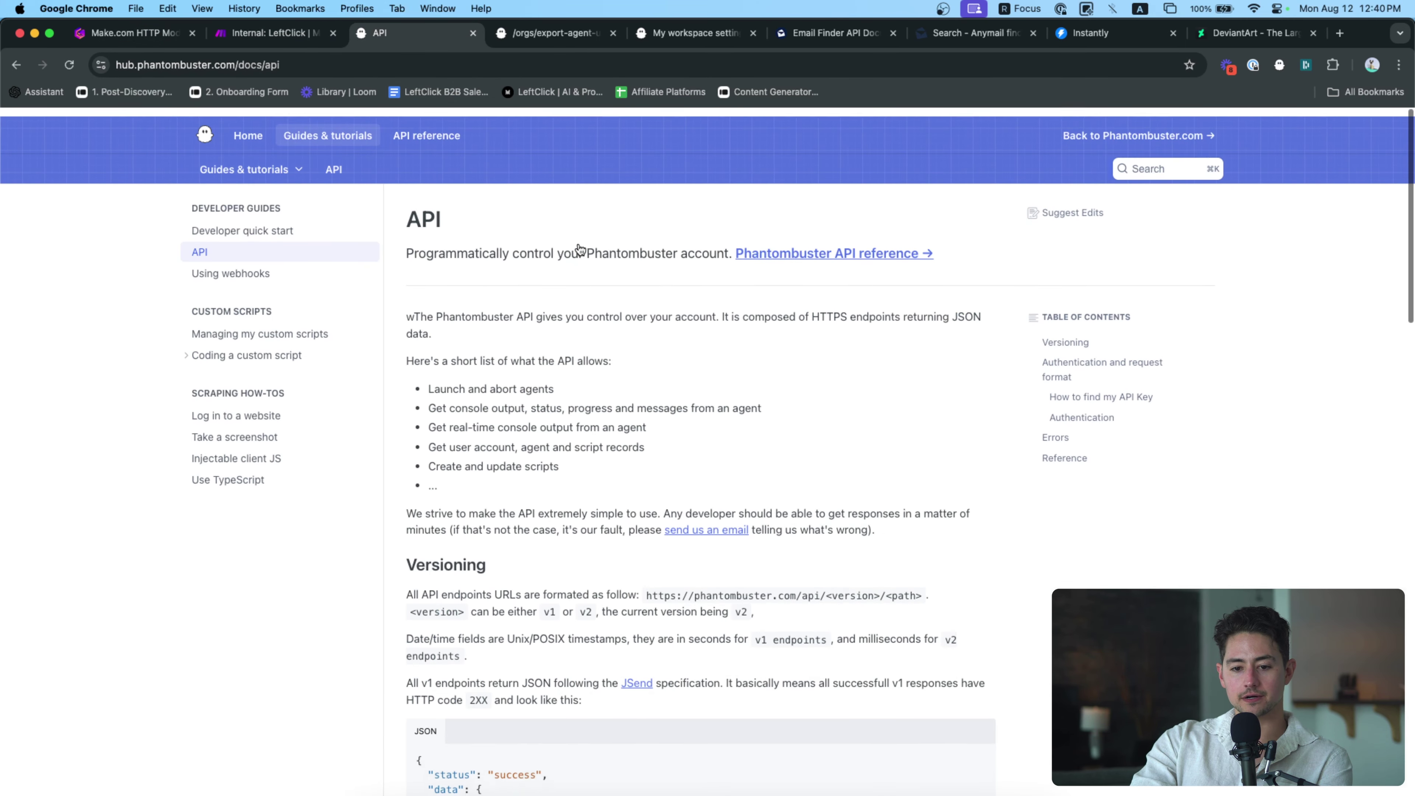
{"action": "left_click", "coordinate": [526, 33]}
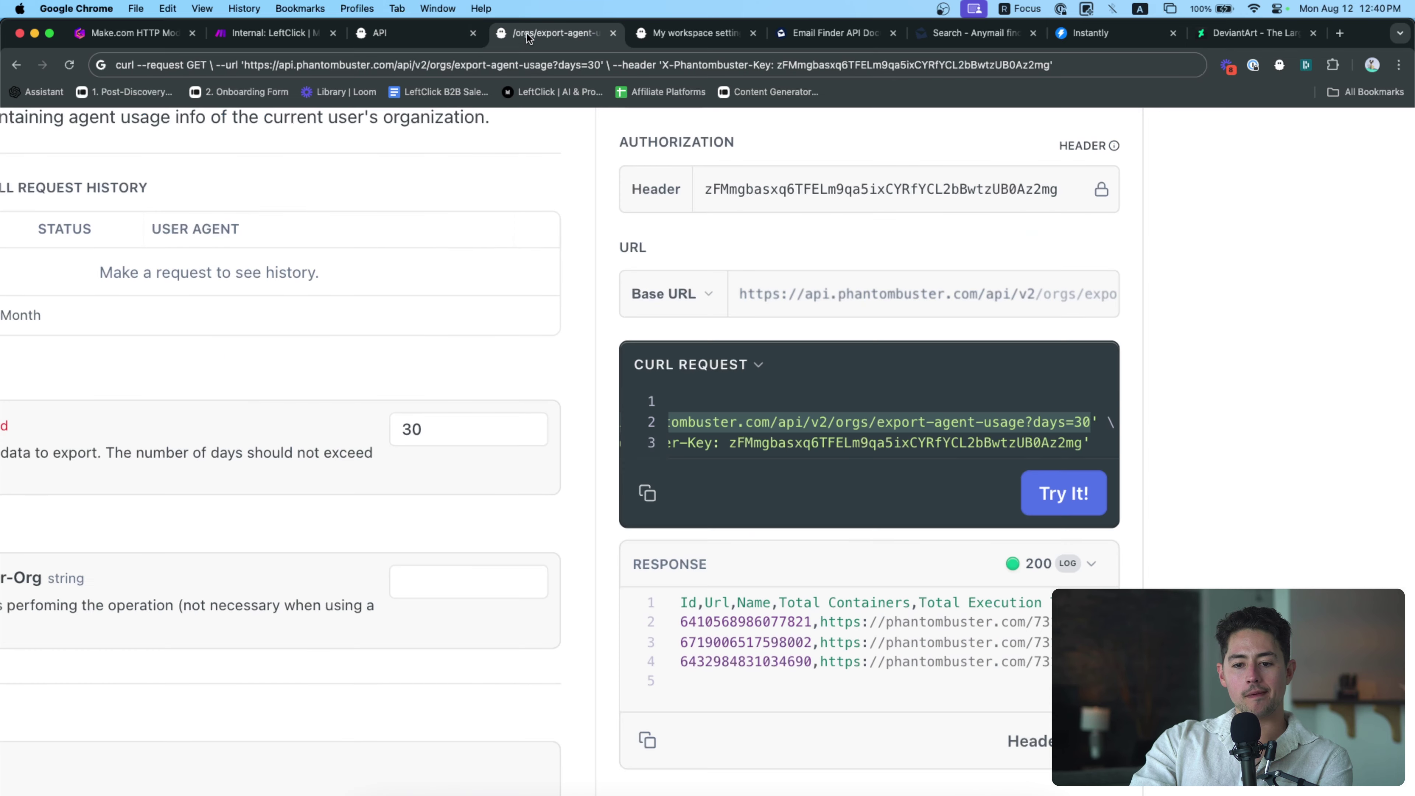
{"action": "left_click", "coordinate": [711, 35]}
{"action": "left_click", "coordinate": [1381, 420]}
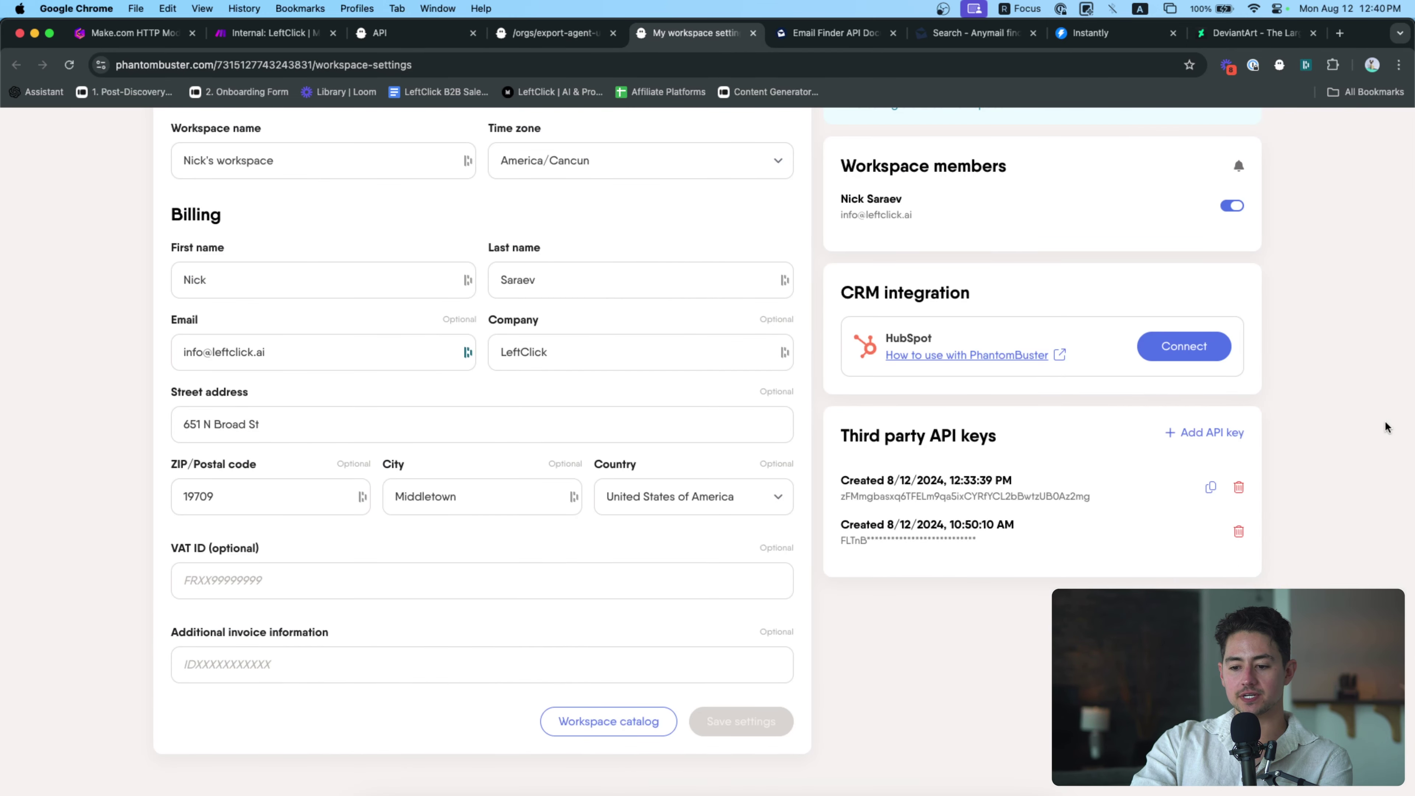
{"action": "left_click", "coordinate": [1214, 435]}
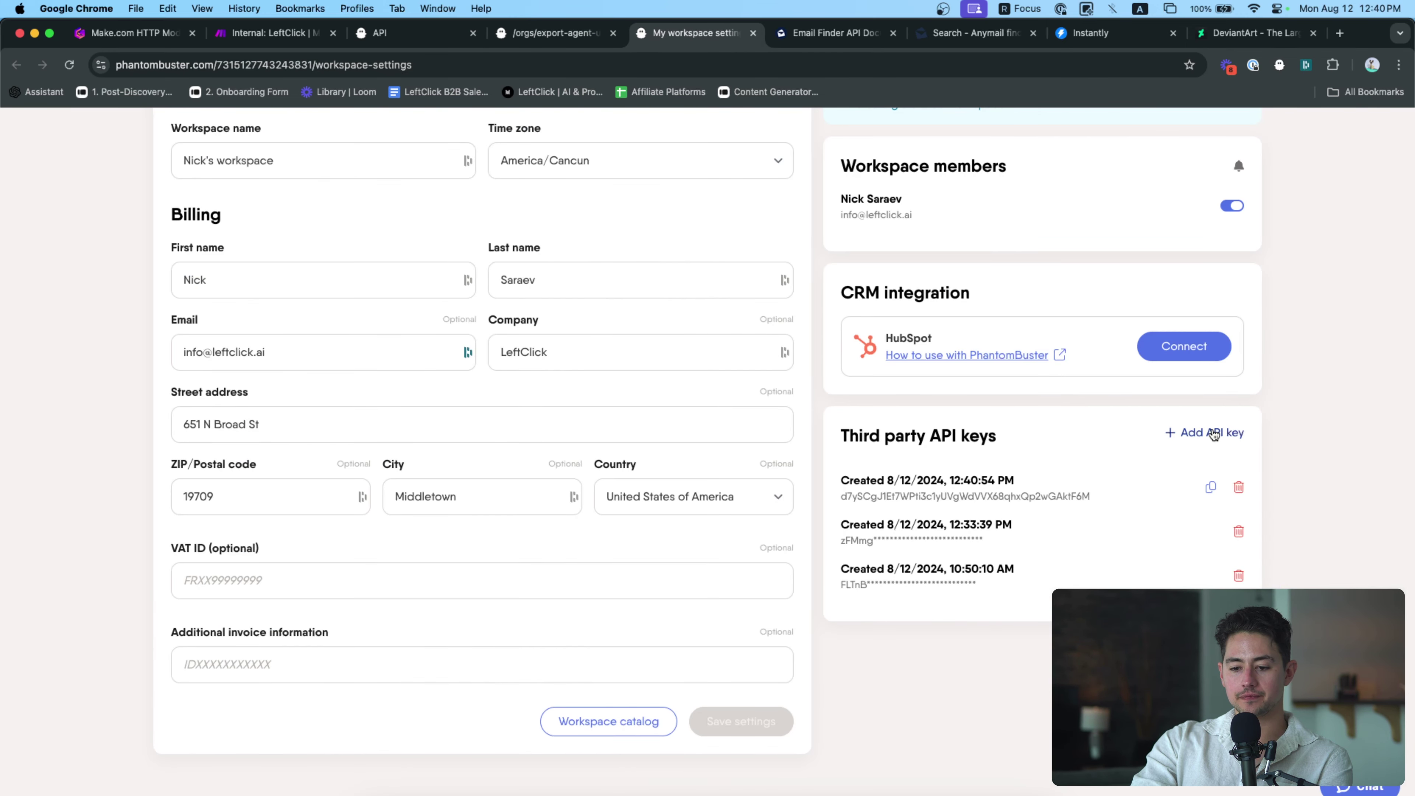
{"action": "left_click", "coordinate": [1210, 486]}
Paste the new API key over the old one in the PhantomBuster module's header value
{"action": "left_click", "coordinate": [268, 33]}
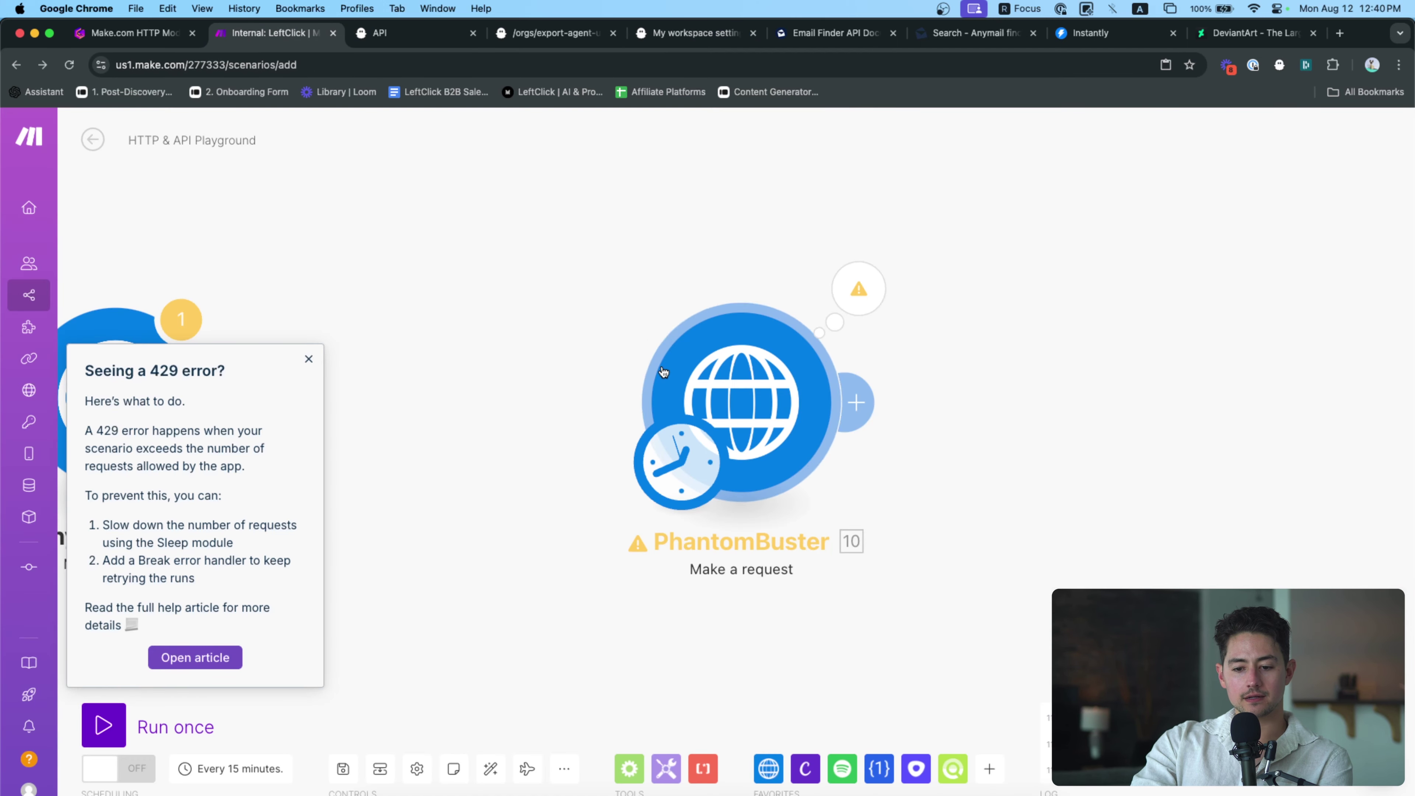
{"action": "left_click", "coordinate": [741, 401]}
{"action": "double_click", "coordinate": [1036, 501]}
{"action": "key", "text": "cmd+v"}
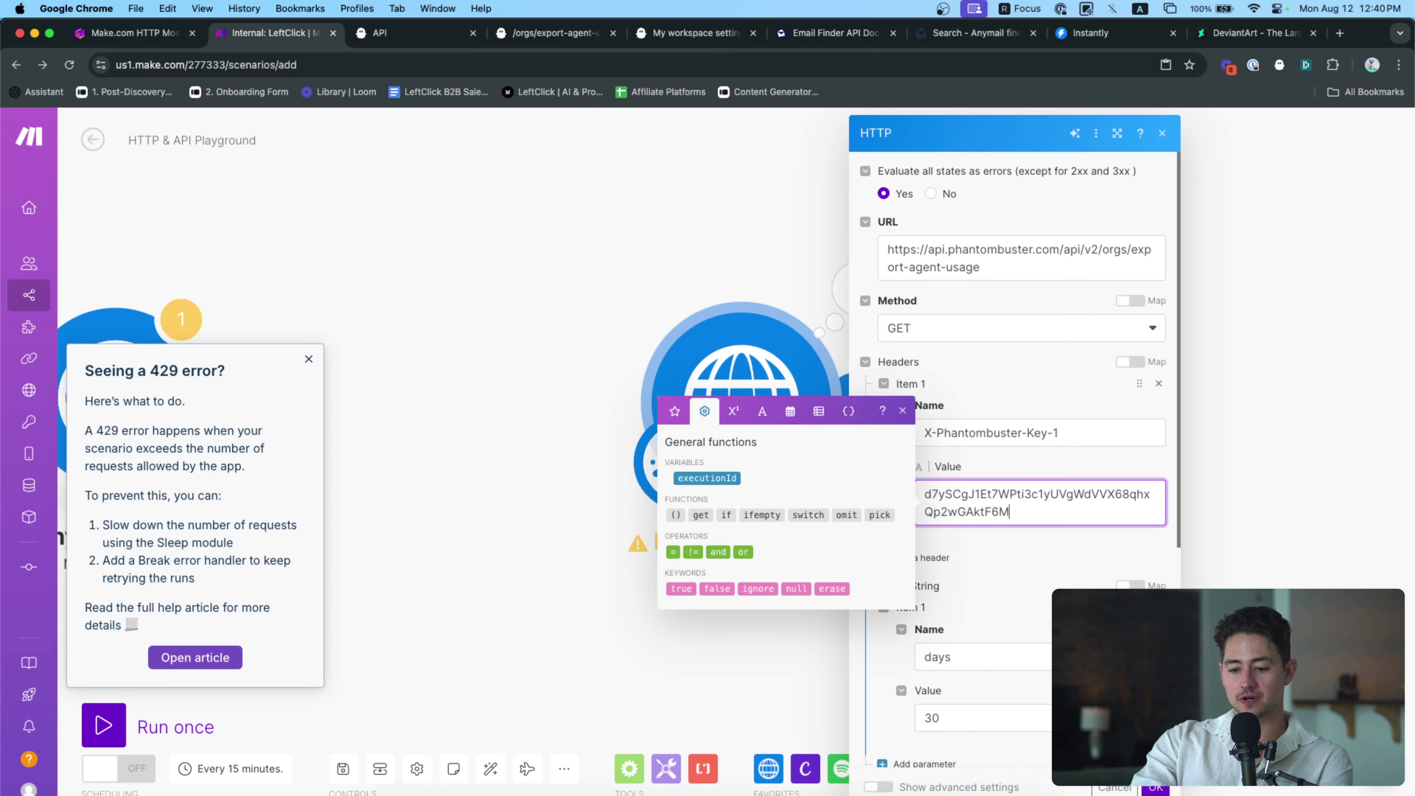
{"action": "left_click", "coordinate": [484, 489]}
Rerun only the PhantomBuster module, which still returns a 429 error
{"action": "left_click", "coordinate": [308, 359]}
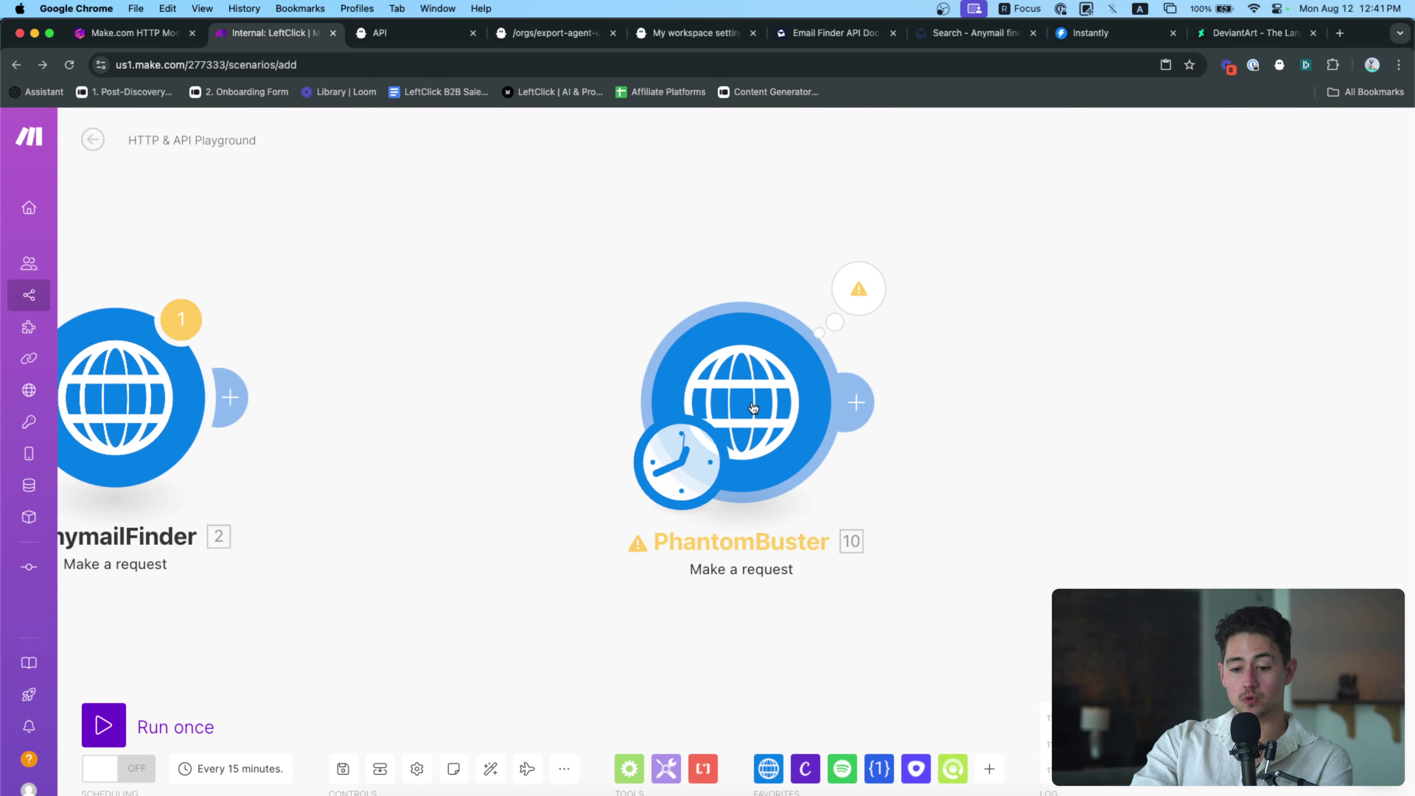
{"action": "right_click", "coordinate": [755, 405]}
{"action": "left_click", "coordinate": [826, 441]}
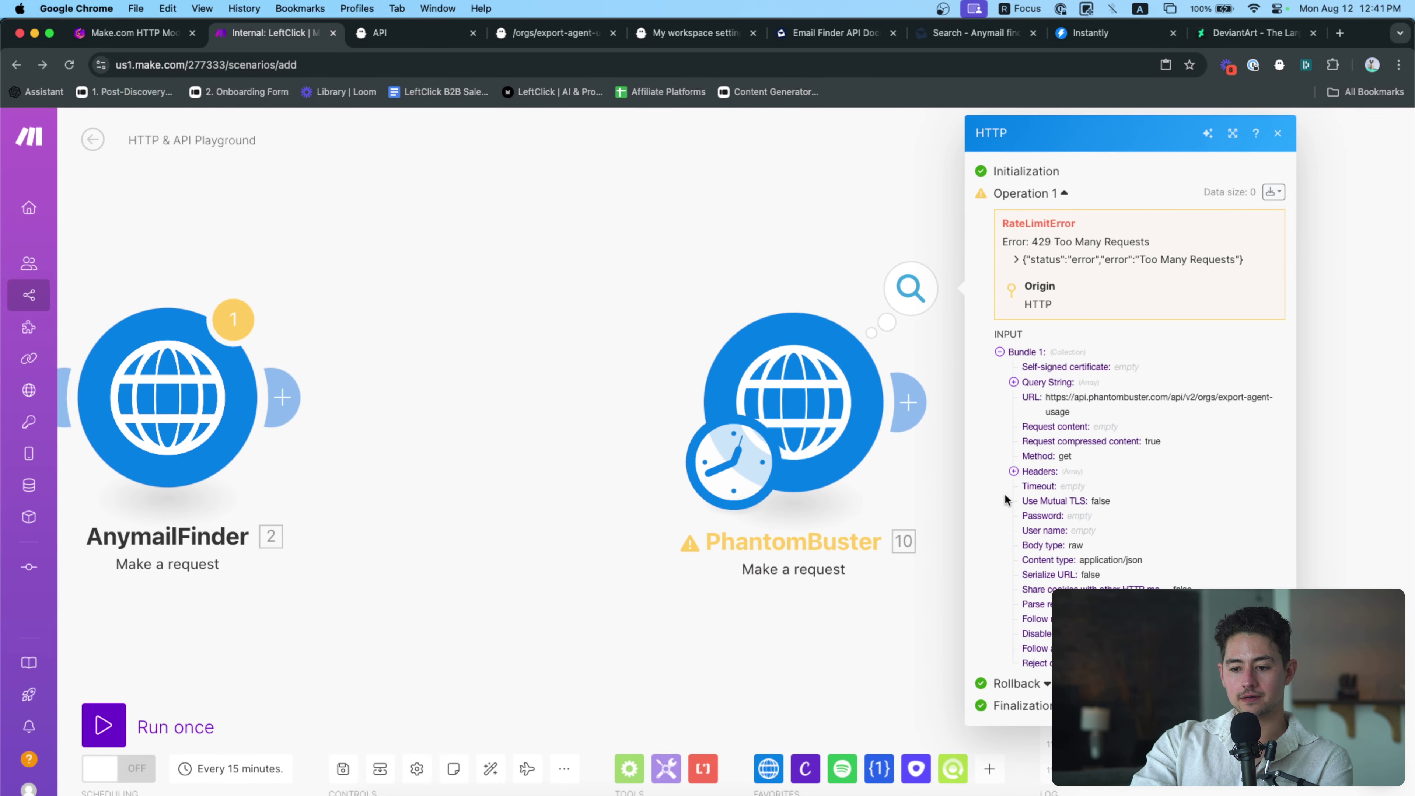
{"action": "key", "text": "ctrl+Tab"}
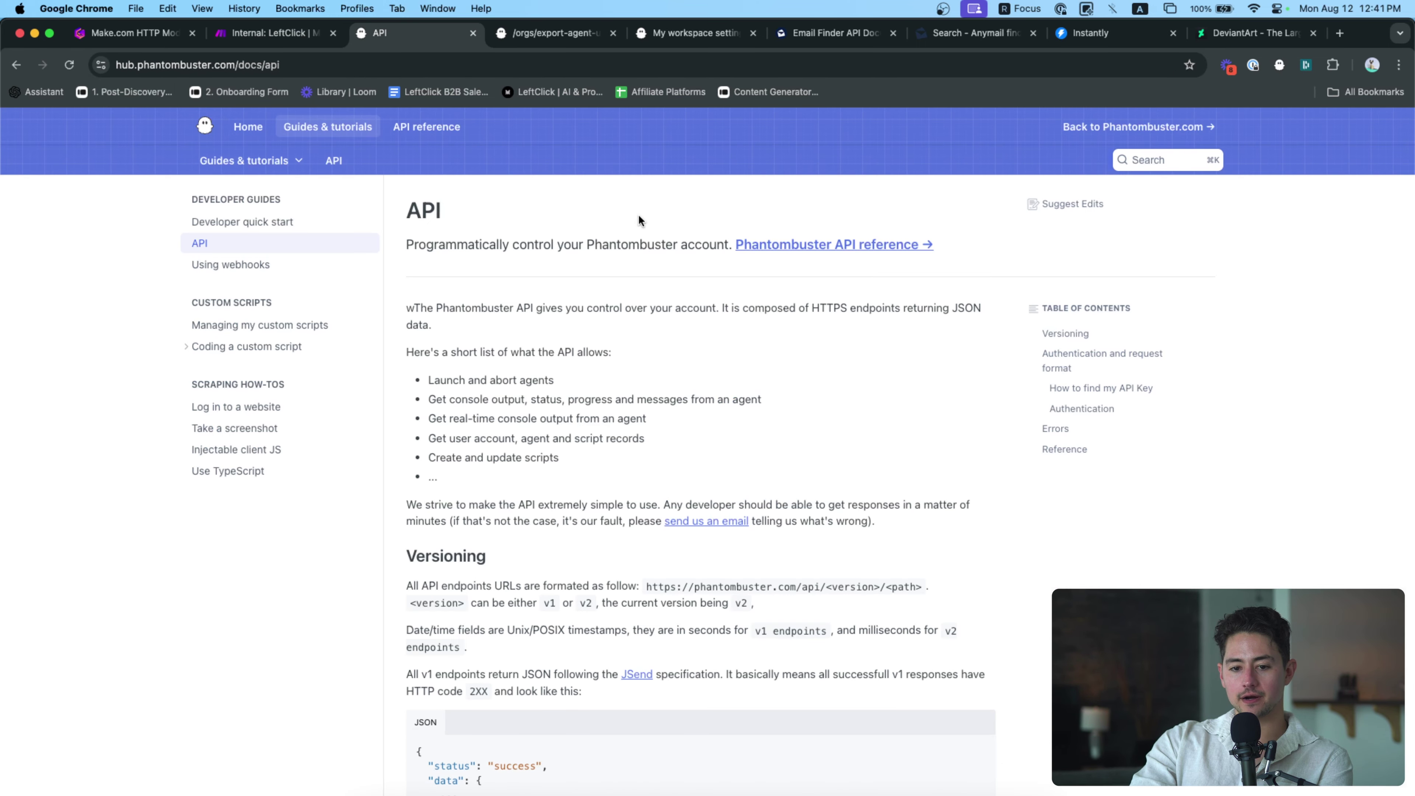
Copy the /orgs/export-container-usage curl request URL and reopen the Make.com PhantomBuster module
{"action": "key", "text": "ctrl+Tab"}
{"action": "key", "text": "ctrl+Tab"}
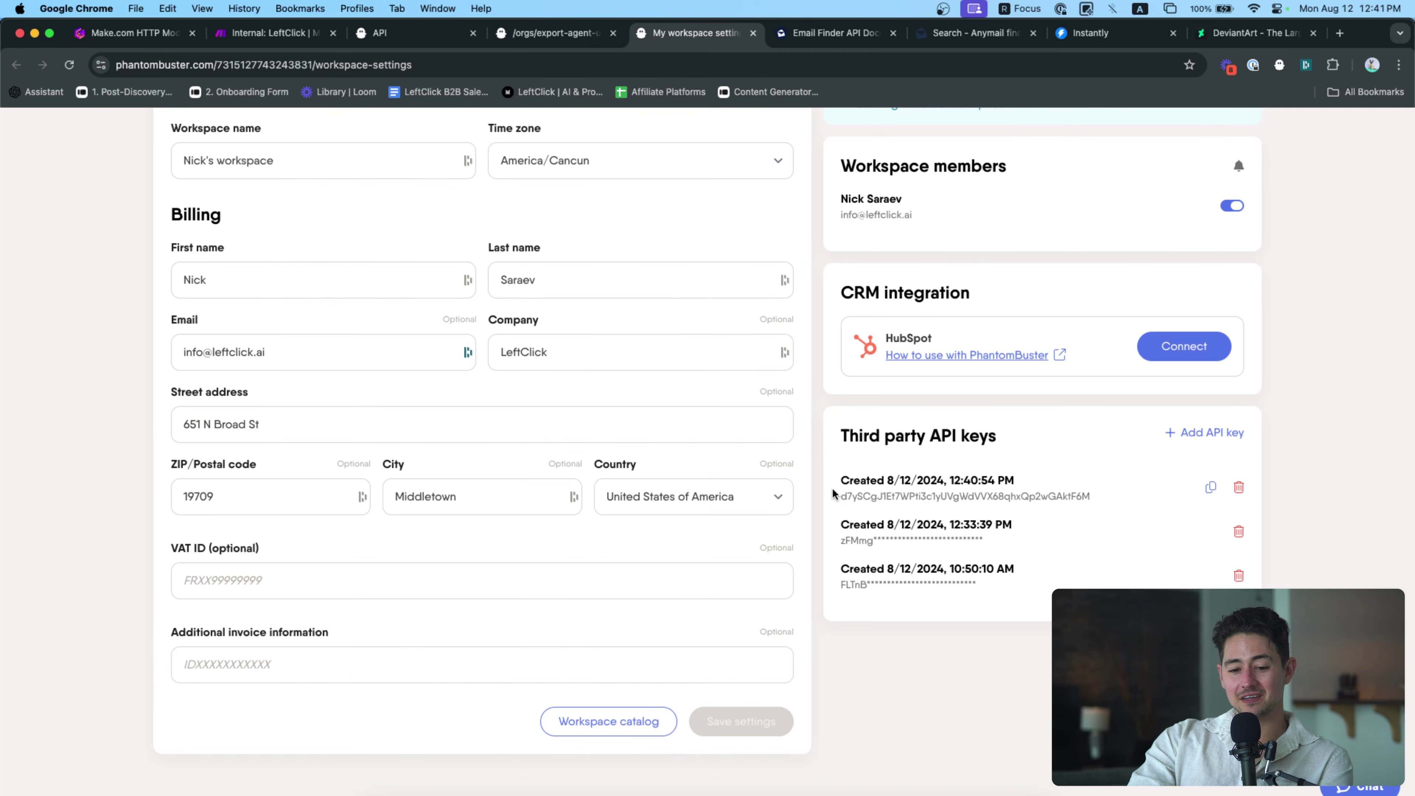
{"action": "key", "text": "ctrl+shift+Tab"}
{"action": "scroll", "coordinate": [458, 351], "scroll_direction": "down", "scroll_amount": 5}
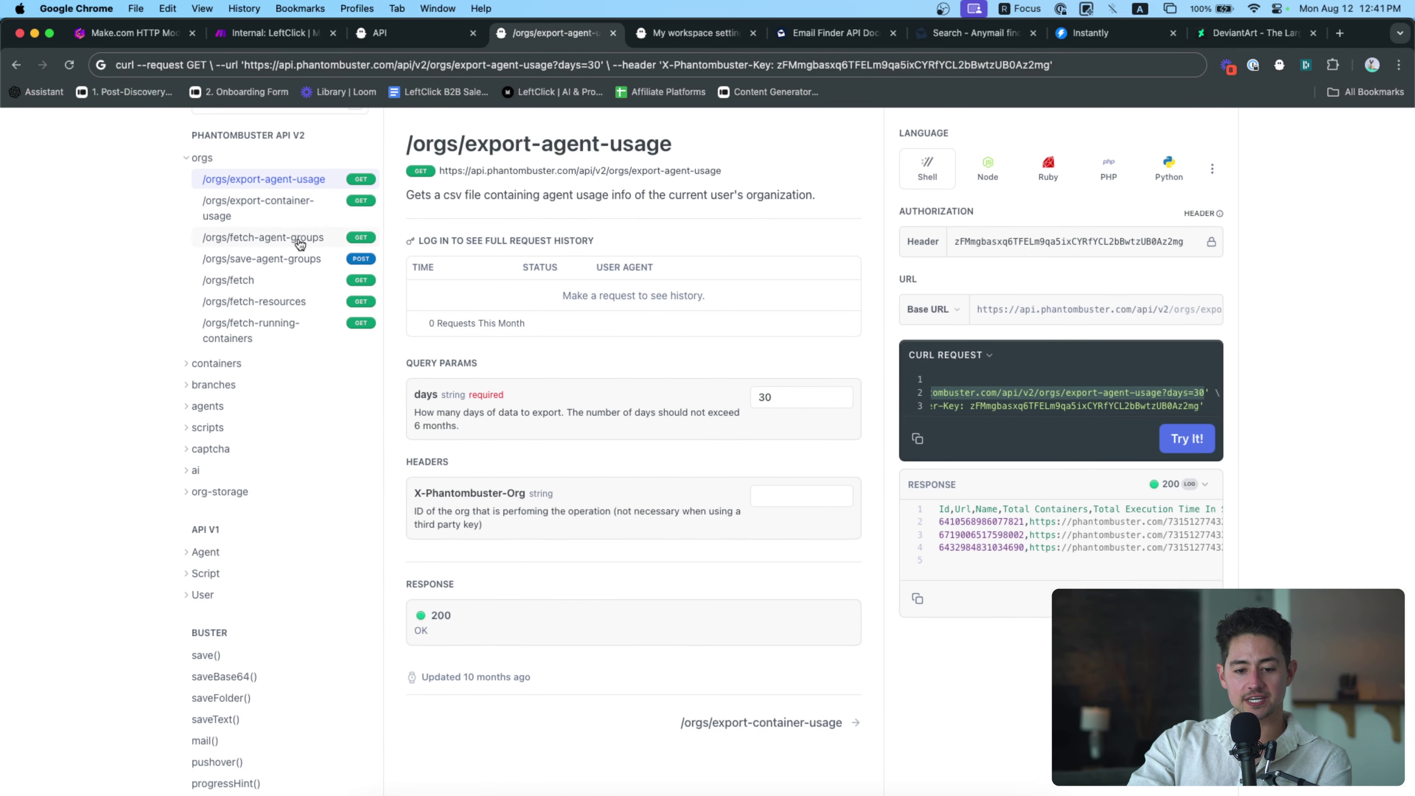
{"action": "left_click", "coordinate": [317, 241]}
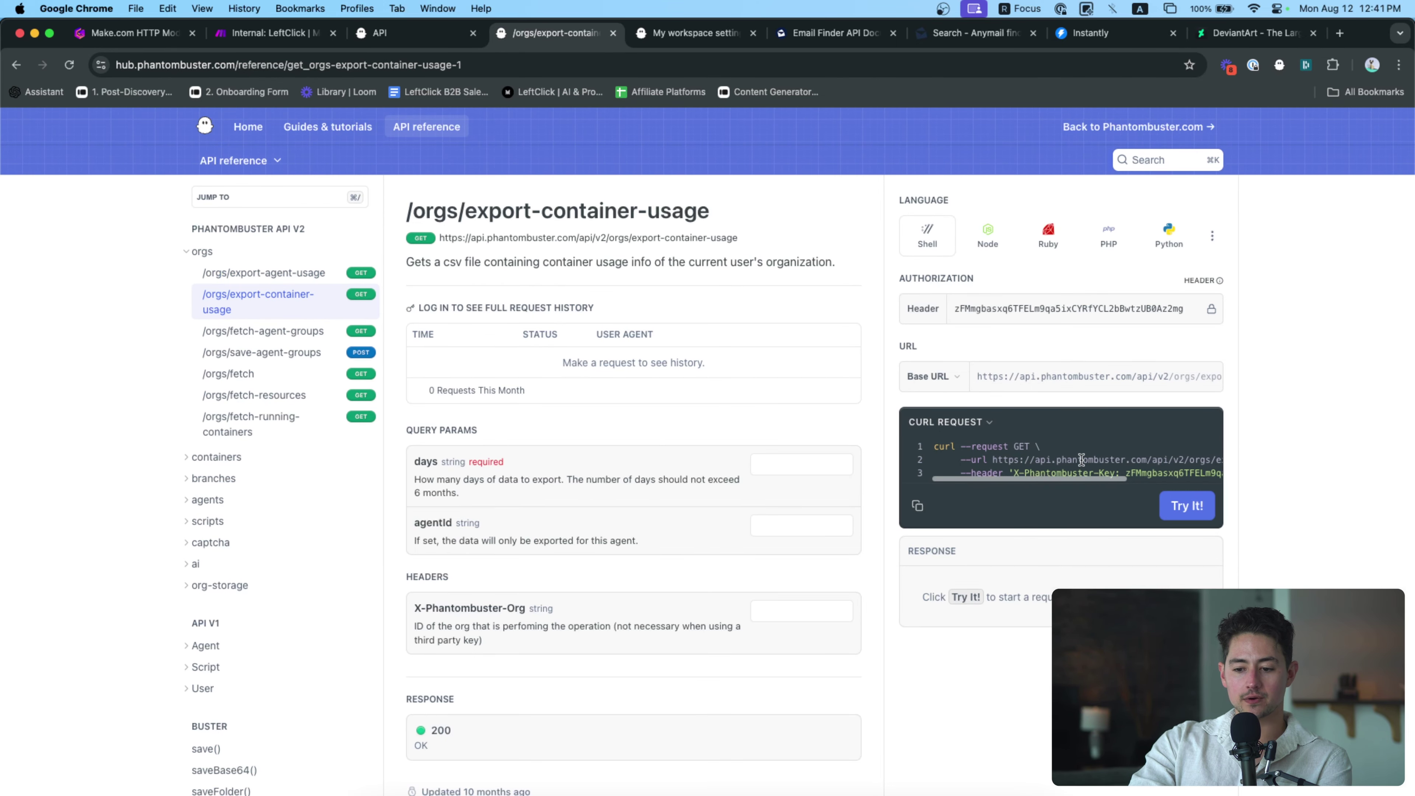
{"action": "left_click_drag", "start_coordinate": [993, 460], "coordinate": [1202, 460]}
{"action": "key", "text": "super+c"}
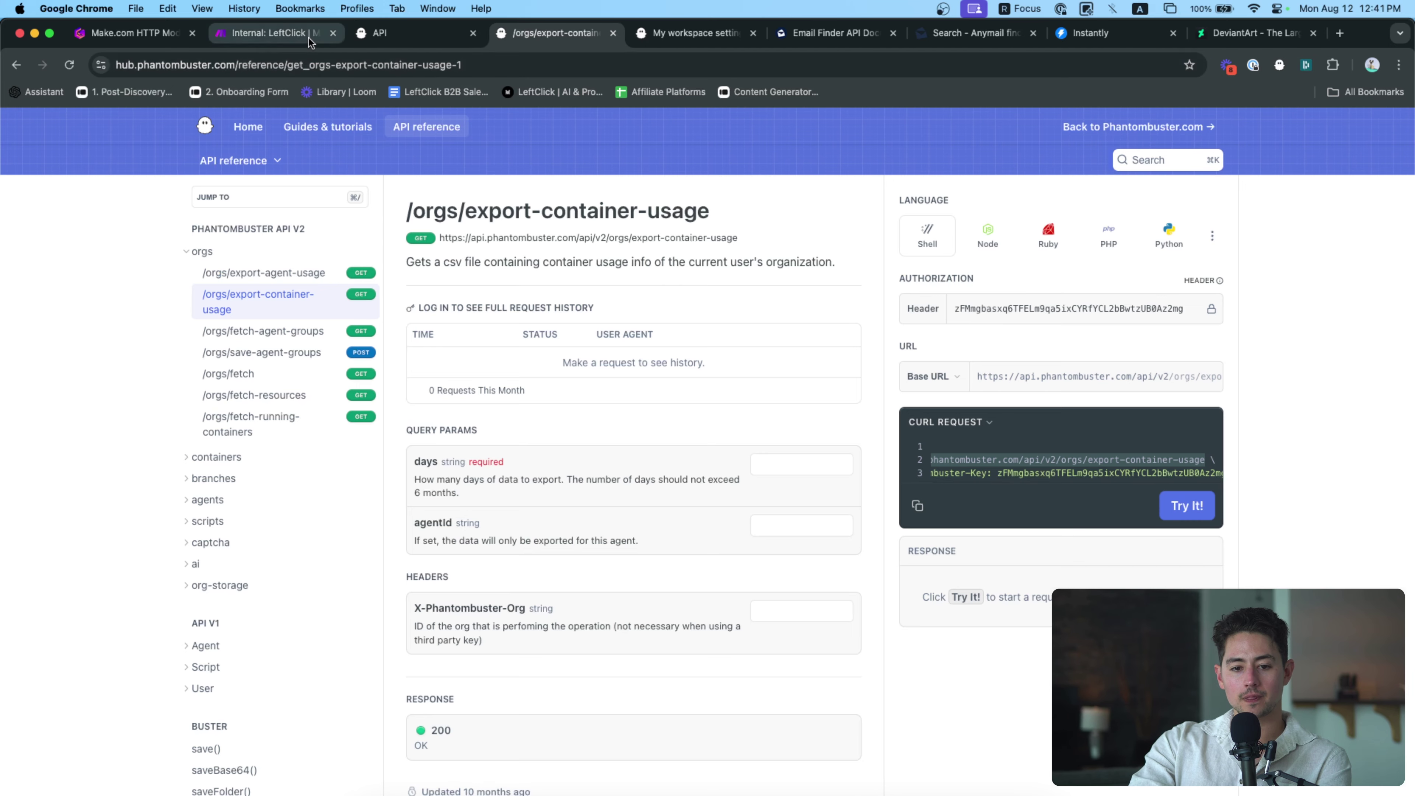
{"action": "left_click", "coordinate": [273, 33]}
{"action": "left_click", "coordinate": [793, 403]}
Replace the module's URL with the export-container-usage URL and save
{"action": "left_click", "coordinate": [1059, 259]}
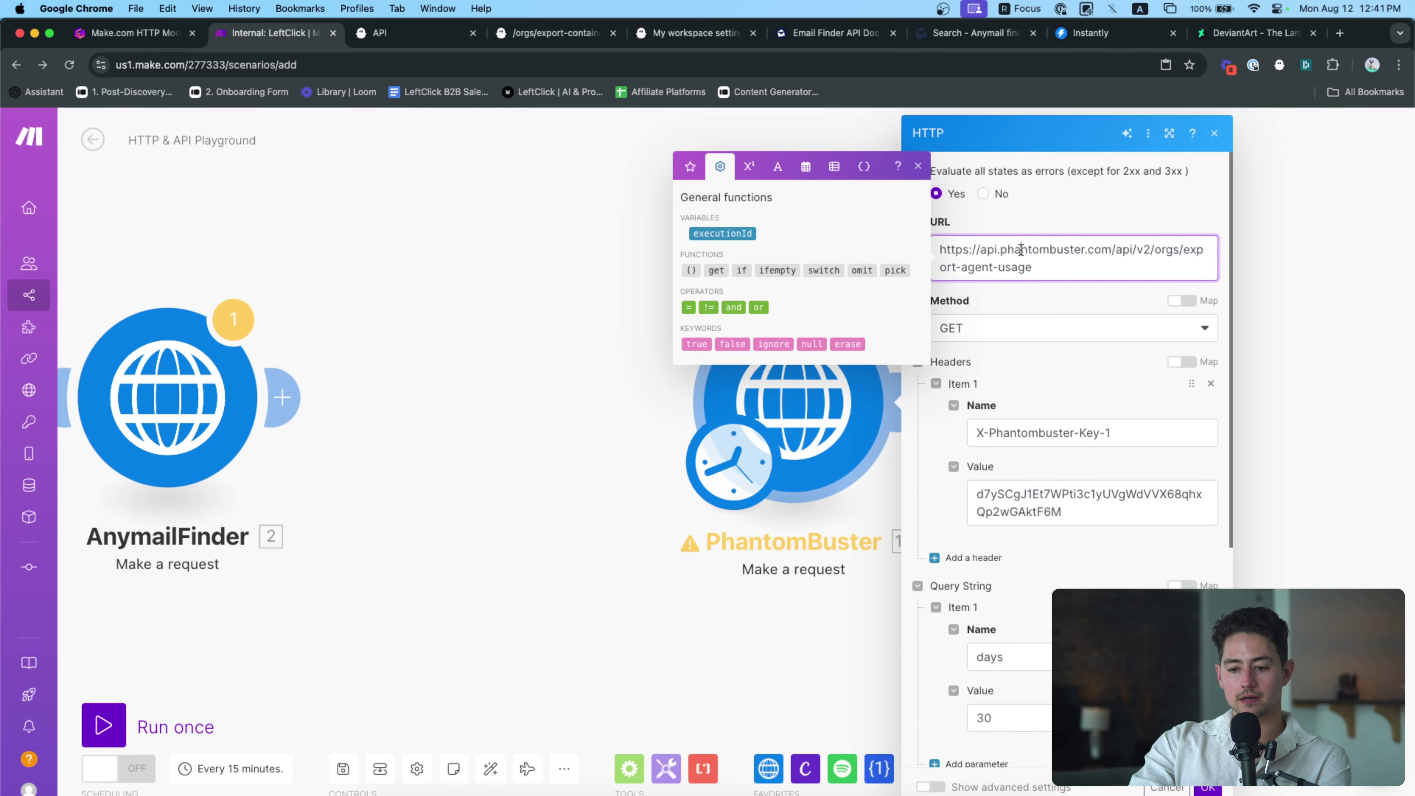
{"action": "key", "text": "super+a"}
{"action": "key", "text": "super+v"}
{"action": "scroll", "coordinate": [1066, 501], "scroll_direction": "down", "scroll_amount": 2}
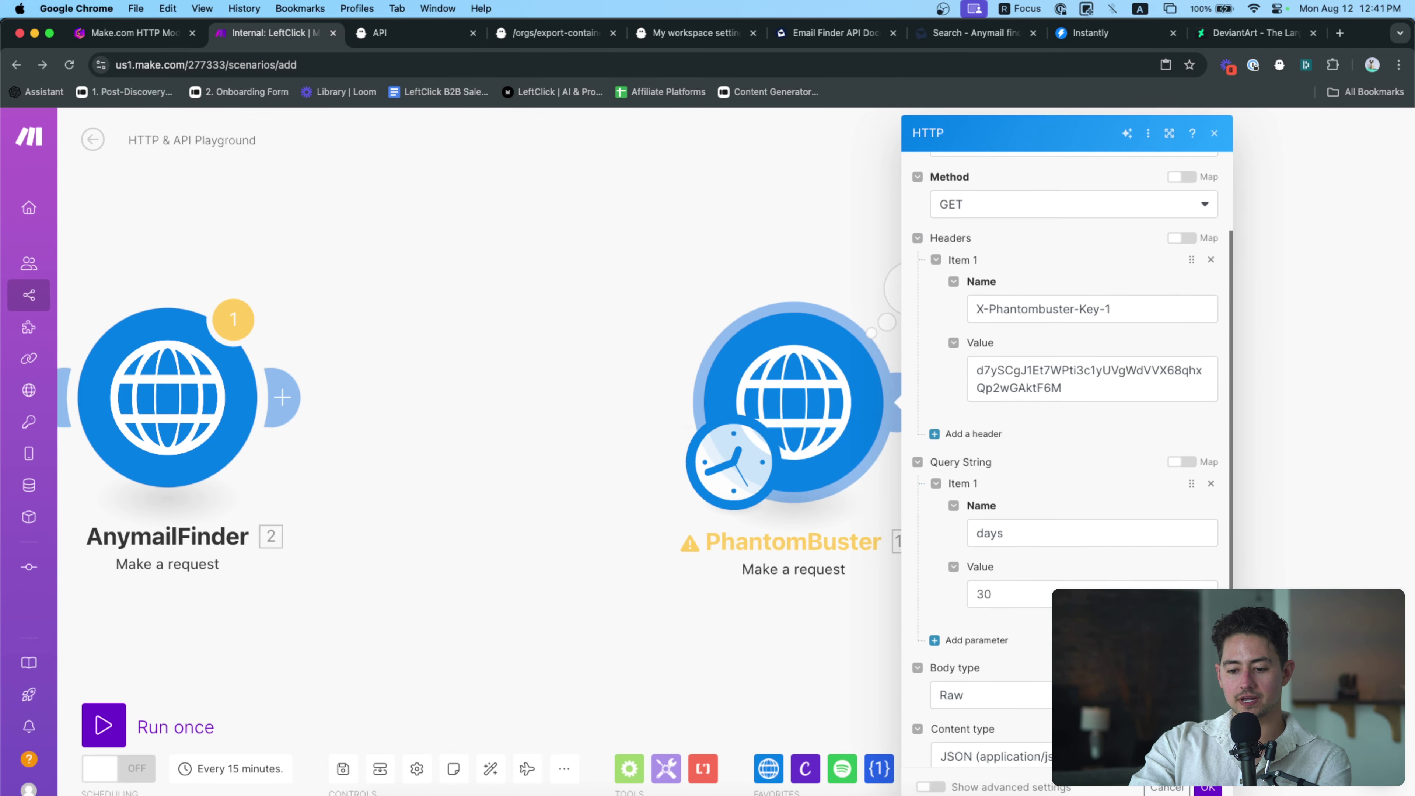
{"action": "left_click", "coordinate": [1207, 787]}
Run the scenario once and inspect the 200 response's CSV usage data
{"action": "left_click", "coordinate": [200, 725]}
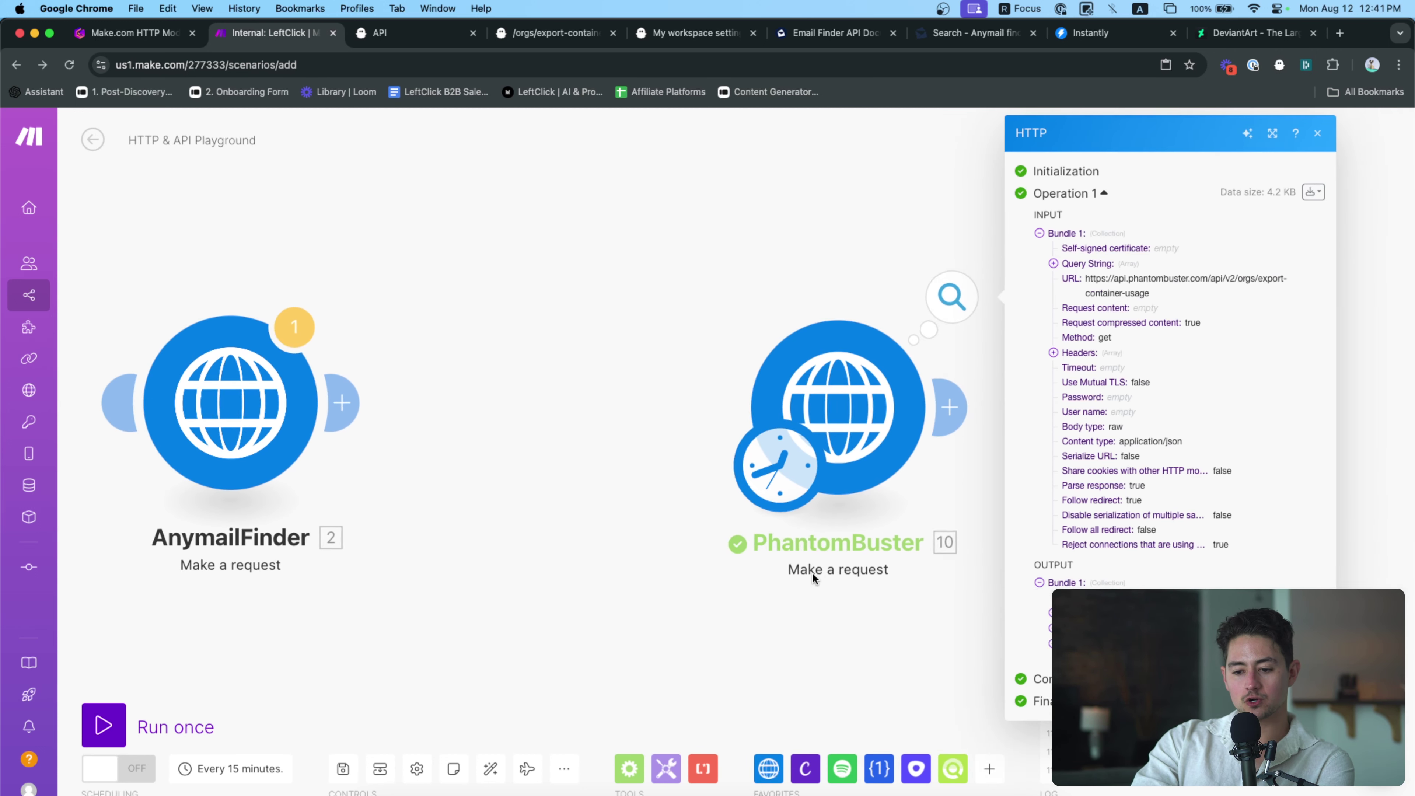
{"action": "scroll", "coordinate": [688, 646], "scroll_direction": "up", "scroll_amount": 5}
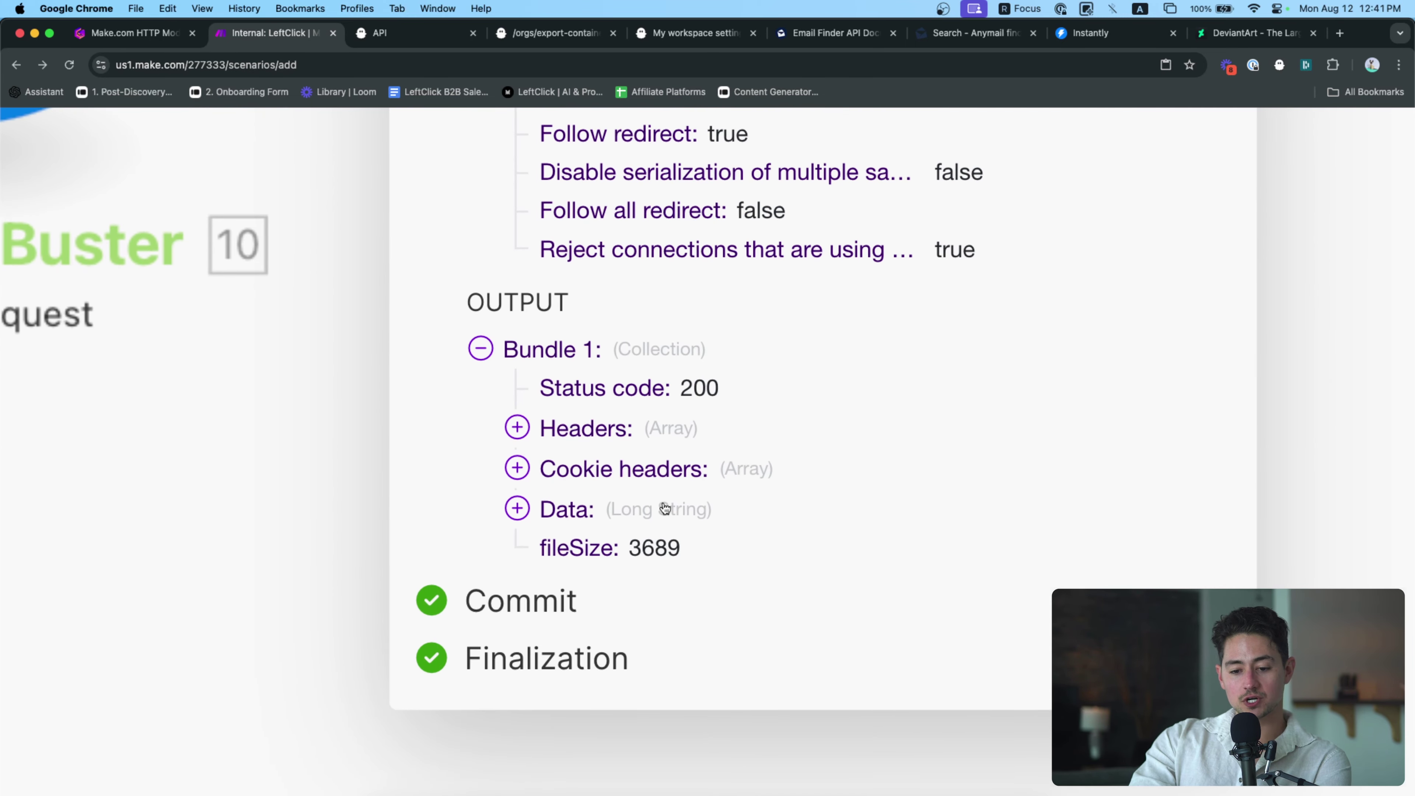
{"action": "left_click", "coordinate": [604, 505]}
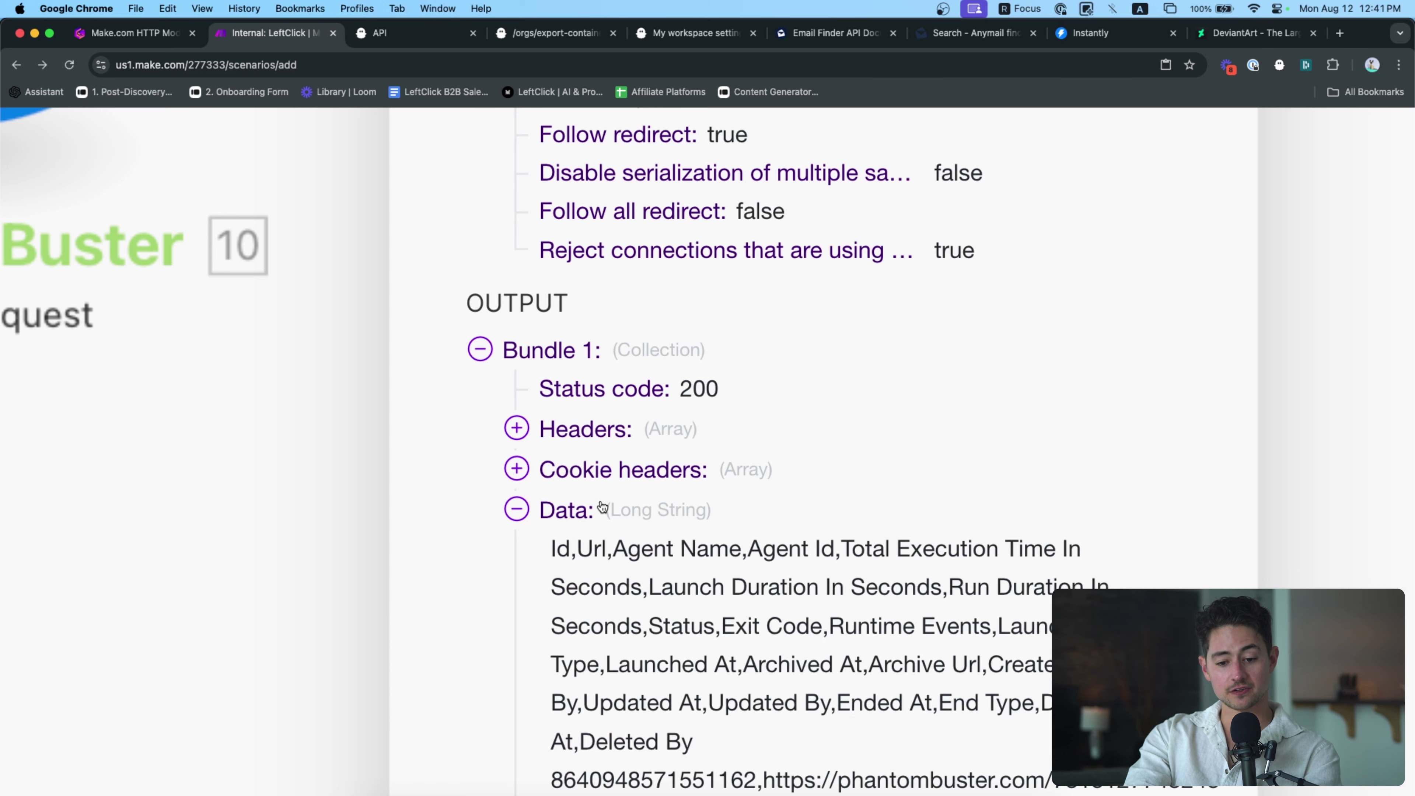
{"action": "scroll", "coordinate": [785, 527], "scroll_direction": "down", "scroll_amount": 3}
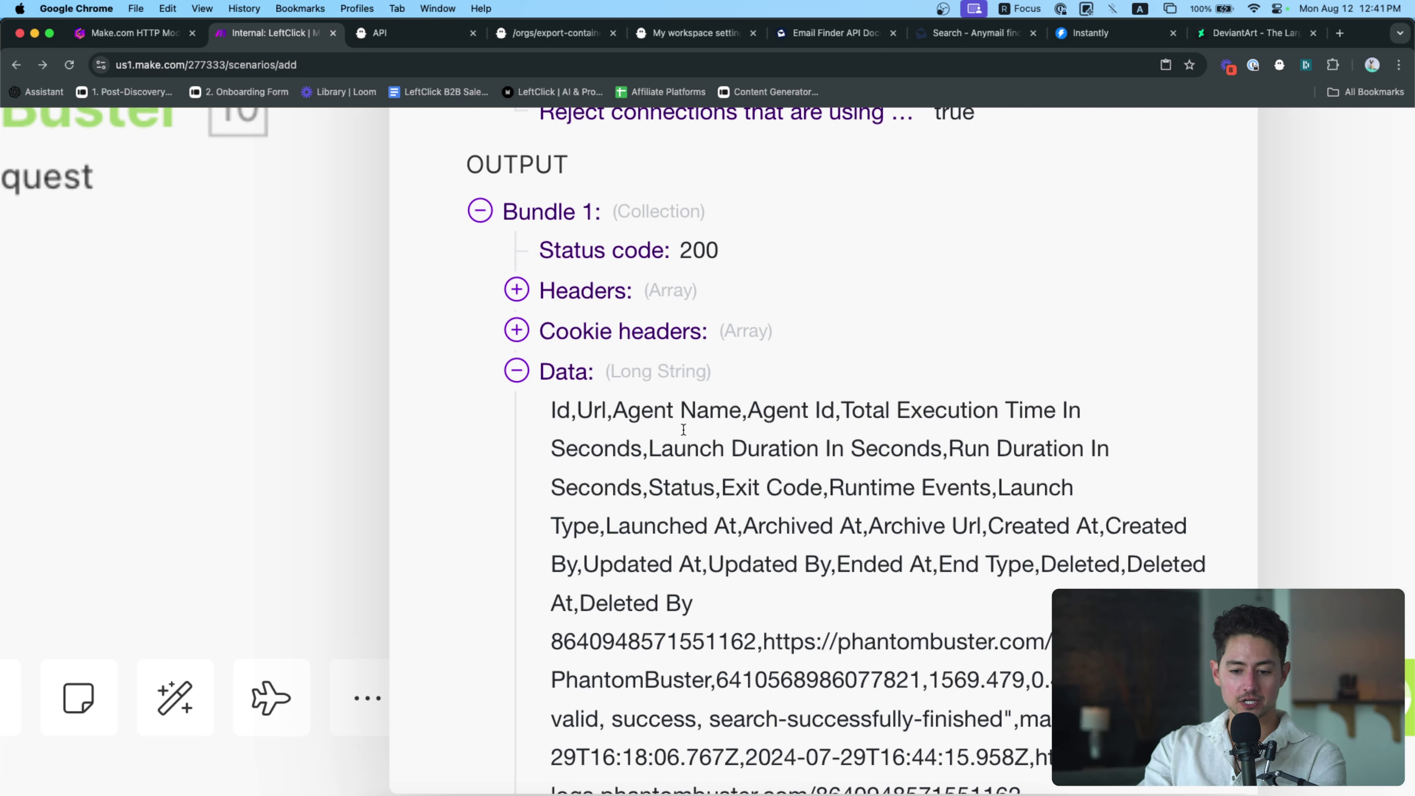
{"action": "double_click", "coordinate": [647, 632]}
{"action": "double_click", "coordinate": [791, 631]}
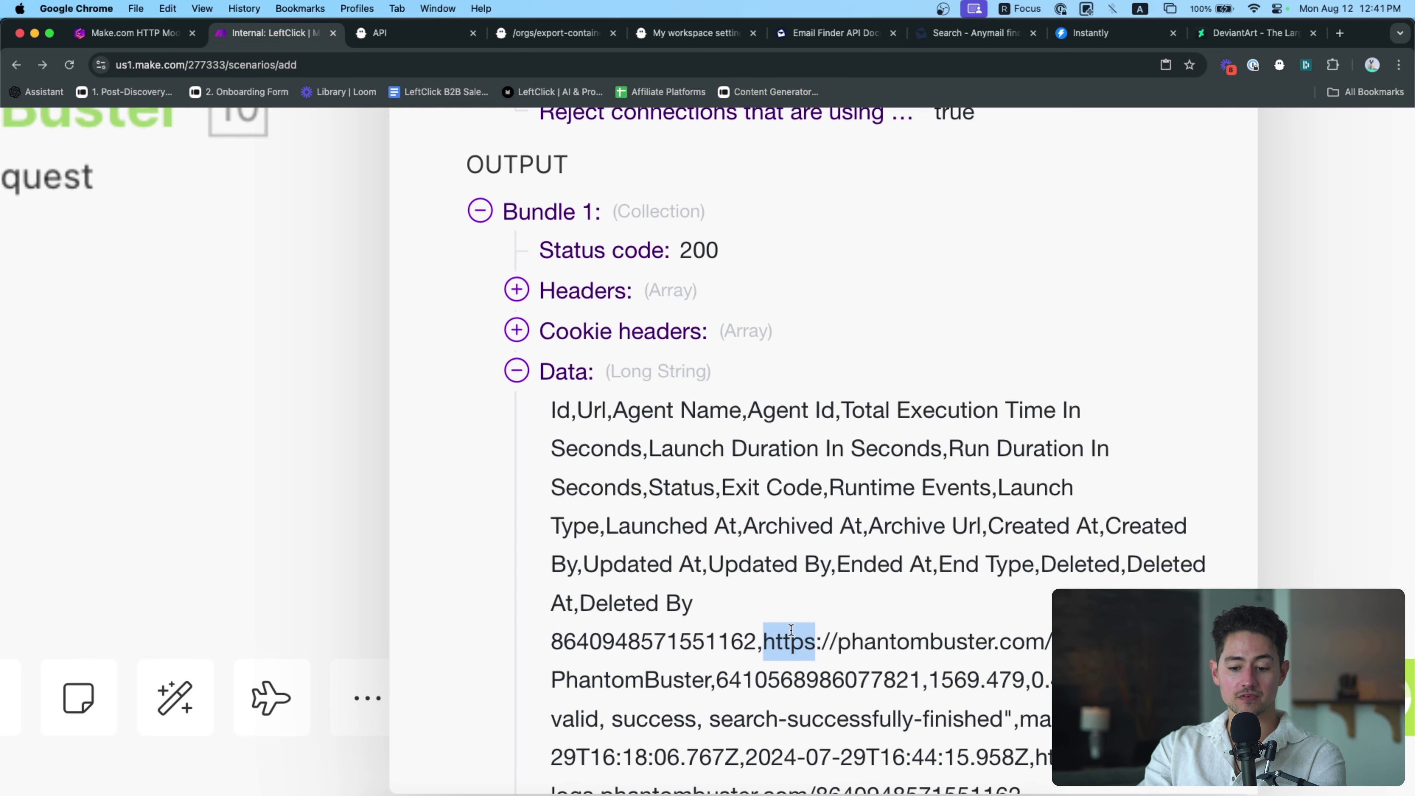
{"action": "double_click", "coordinate": [705, 647]}
{"action": "scroll", "coordinate": [773, 606], "scroll_direction": "down", "scroll_amount": 5}
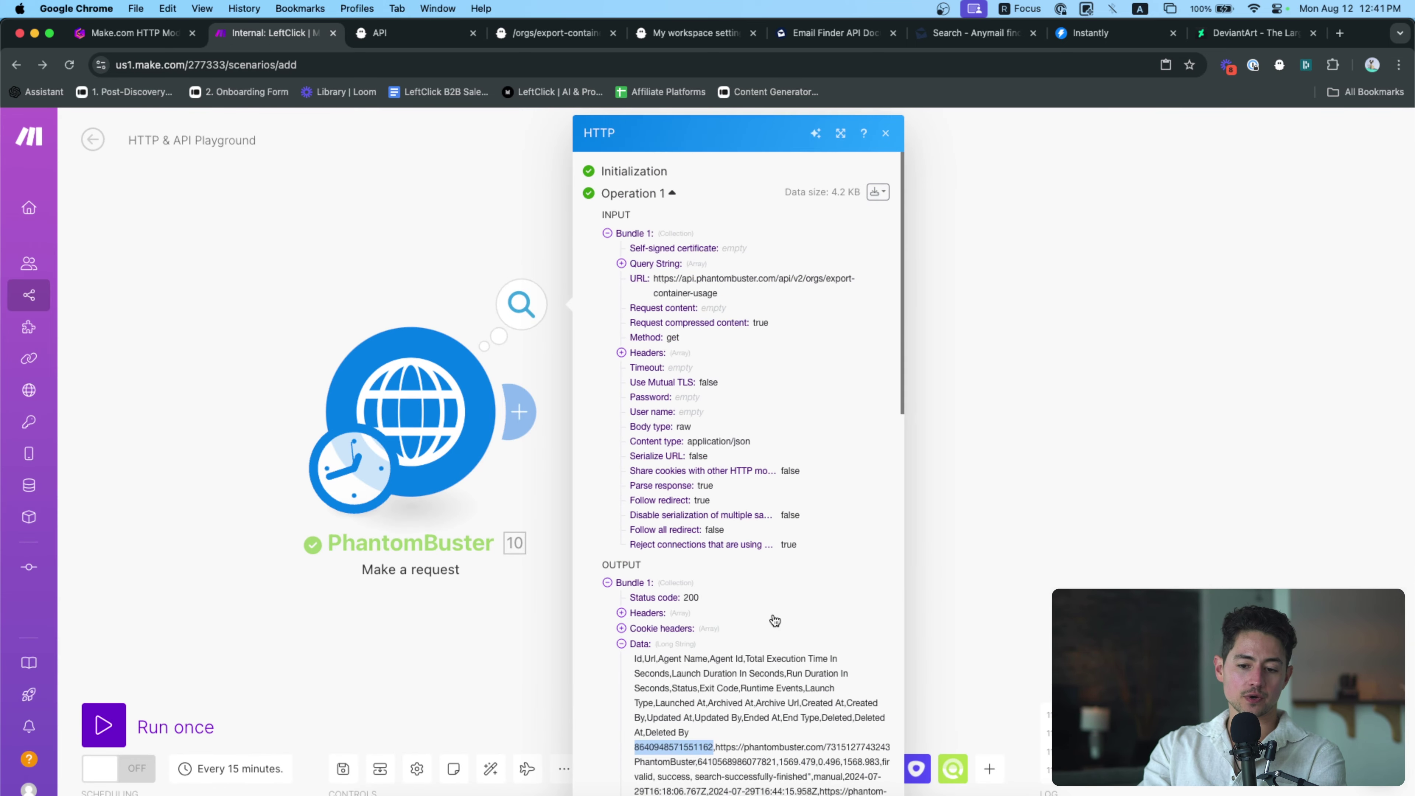
{"action": "left_click", "coordinate": [540, 633]}
{"action": "left_click_drag", "start_coordinate": [540, 633], "coordinate": [857, 631]}
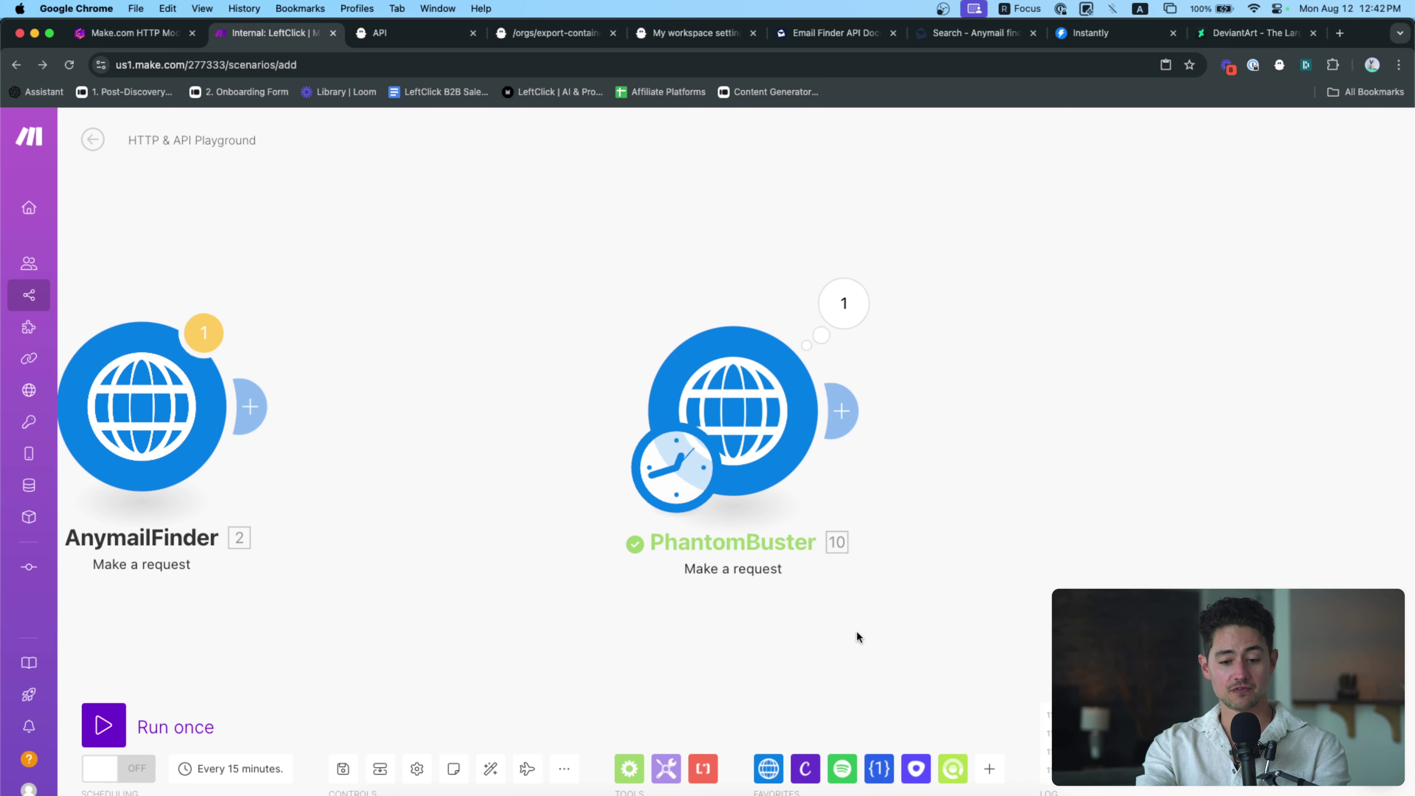
Stack the PhantomBuster module directly below the AnymailFinder module
{"action": "scroll", "coordinate": [1018, 435], "scroll_direction": "down", "scroll_amount": 2}
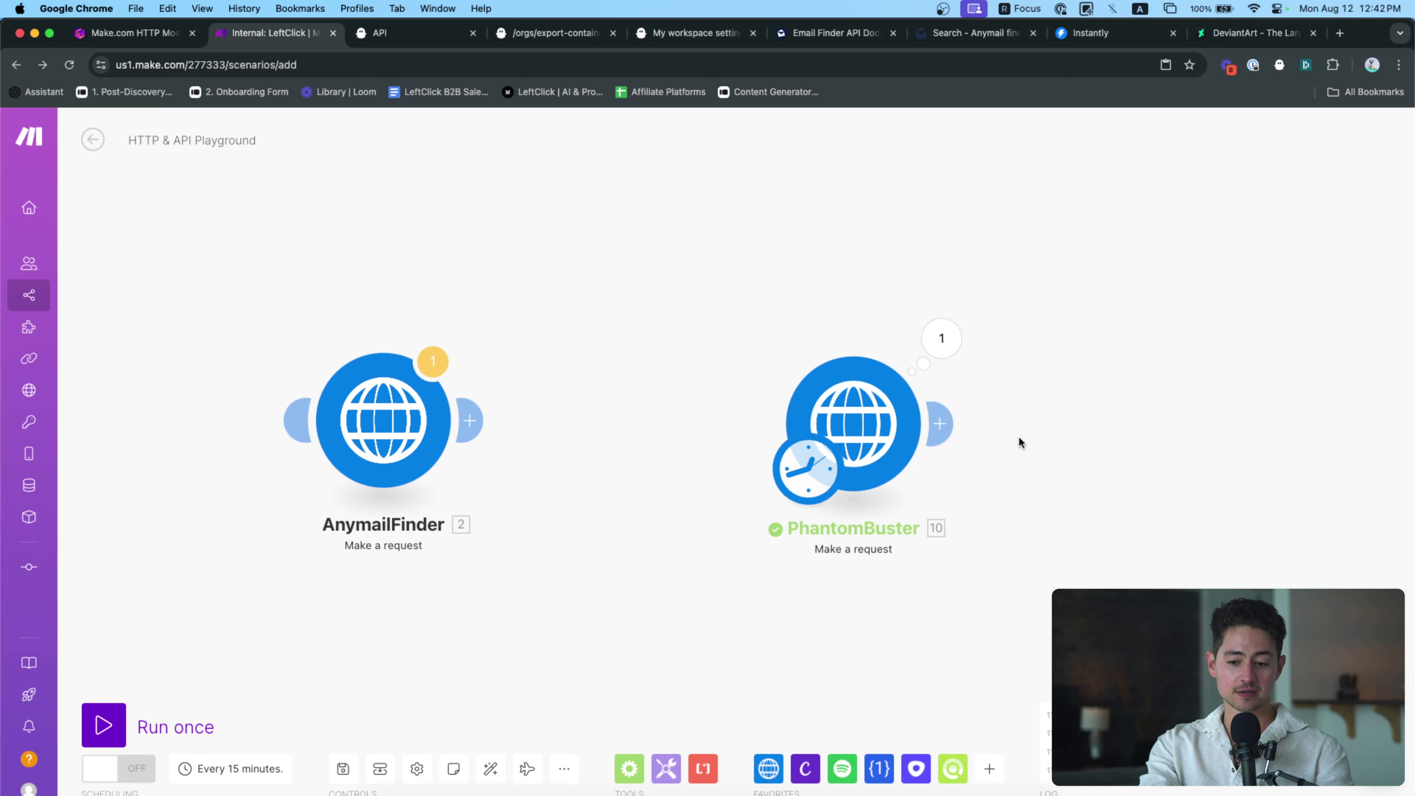
{"action": "left_click_drag", "start_coordinate": [883, 389], "coordinate": [423, 655]}
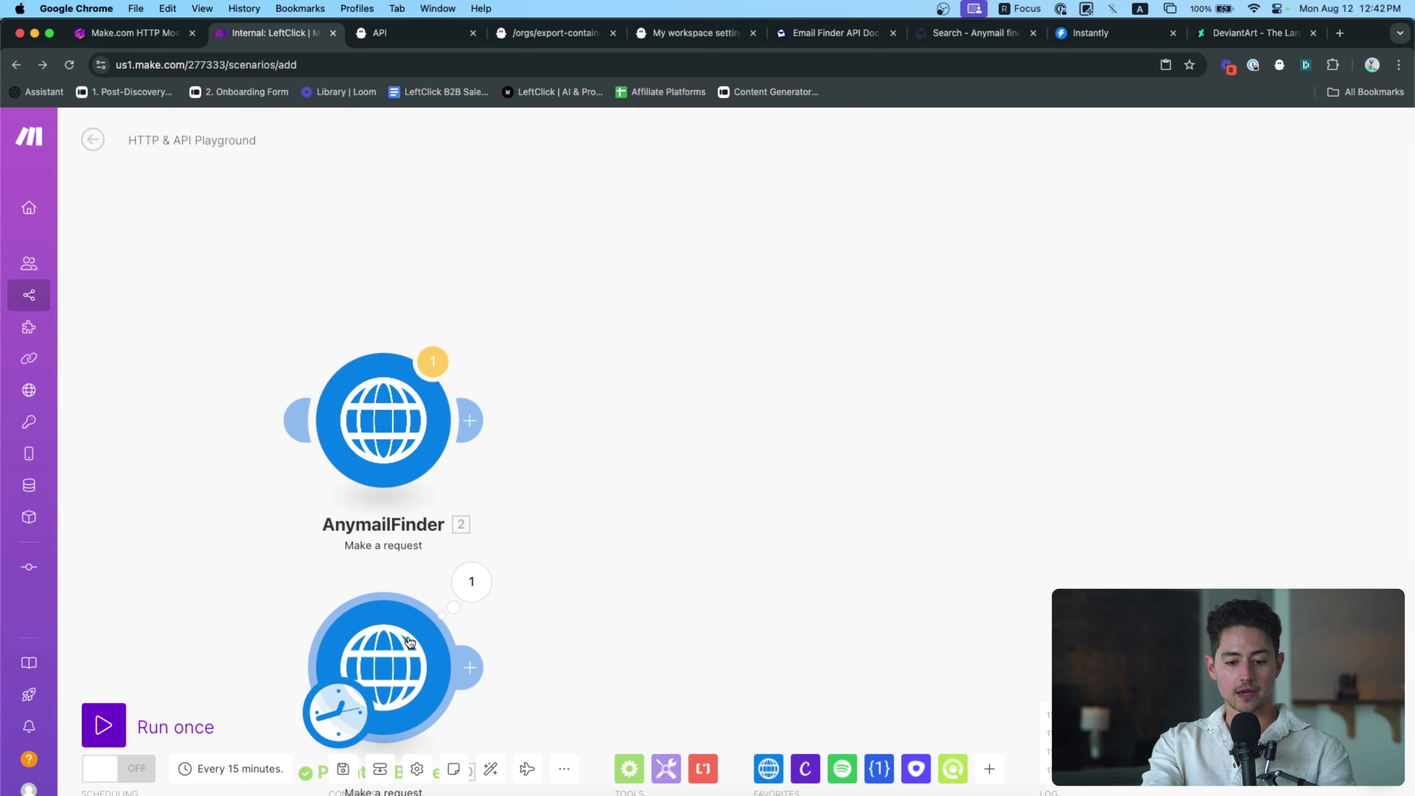
{"action": "left_click_drag", "start_coordinate": [561, 583], "coordinate": [756, 422]}
Rename the modules to '1. AnymailFinder' and '2. PhantomBuster'
{"action": "right_click", "coordinate": [566, 242]}
{"action": "left_click", "coordinate": [635, 329]}
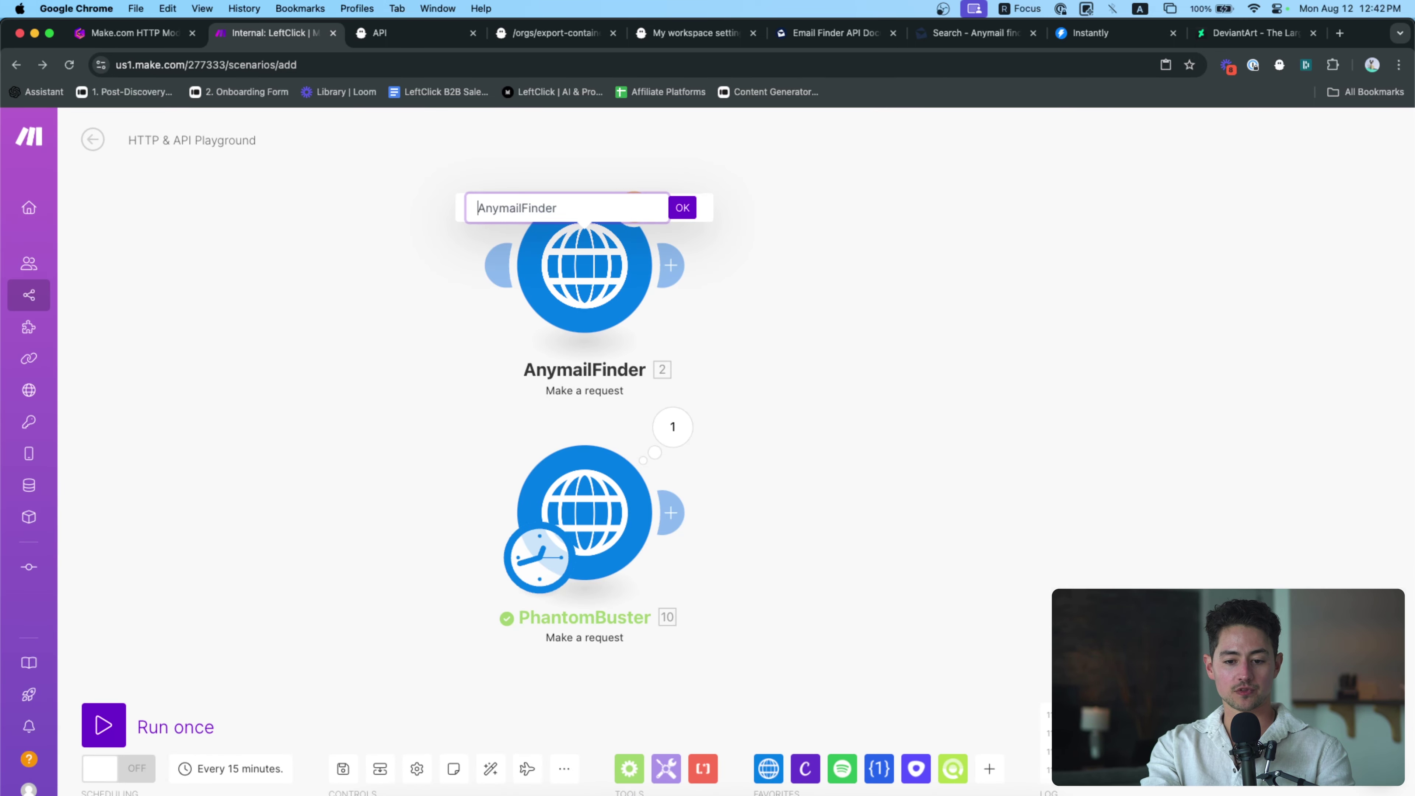
{"action": "type", "text": "1."}
{"action": "key", "text": "Return"}
{"action": "scroll", "coordinate": [816, 402], "scroll_direction": "down", "scroll_amount": 2}
{"action": "right_click", "coordinate": [570, 400]}
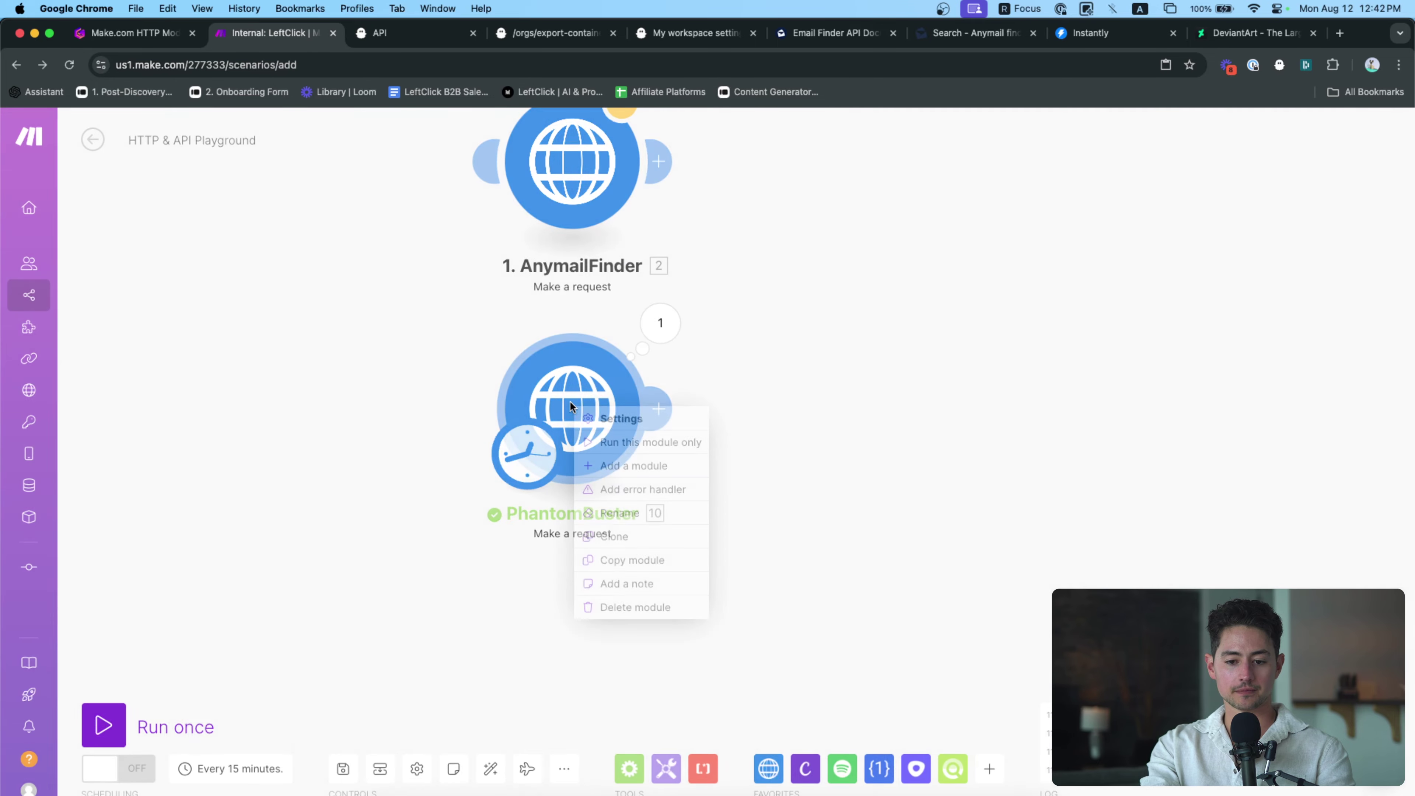
{"action": "left_click", "coordinate": [635, 513]}
{"action": "key", "text": "Left"}
{"action": "type", "text": "2."}
{"action": "key", "text": "Return"}
Copy and paste the PhantomBuster module, and name the duplicate '3. Instantly'
{"action": "left_click_drag", "start_coordinate": [749, 589], "coordinate": [491, 295]}
{"action": "key", "text": "super+c"}
{"action": "key", "text": "super+v"}
{"action": "scroll", "coordinate": [755, 515], "scroll_direction": "down", "scroll_amount": 2}
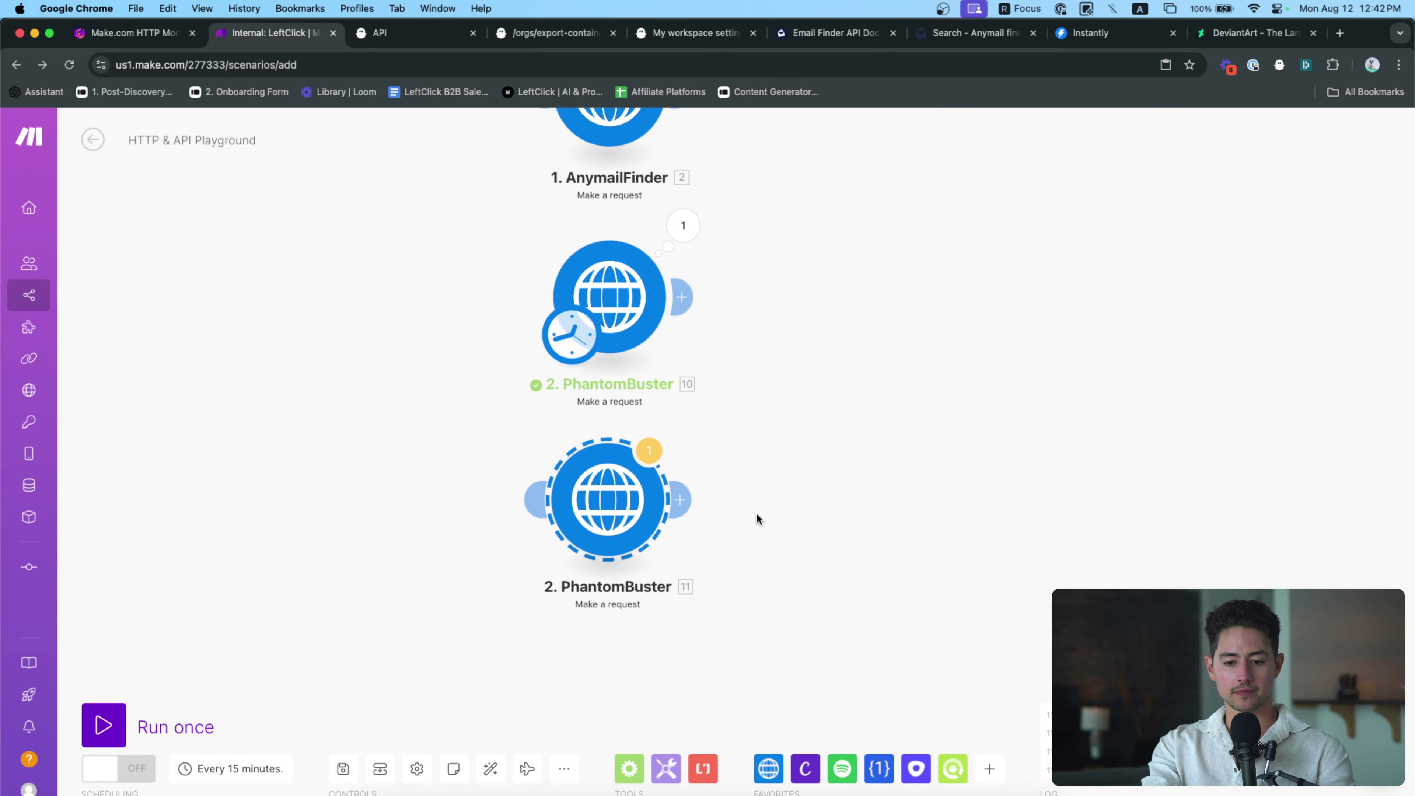
{"action": "left_click_drag", "start_coordinate": [652, 504], "coordinate": [669, 506]}
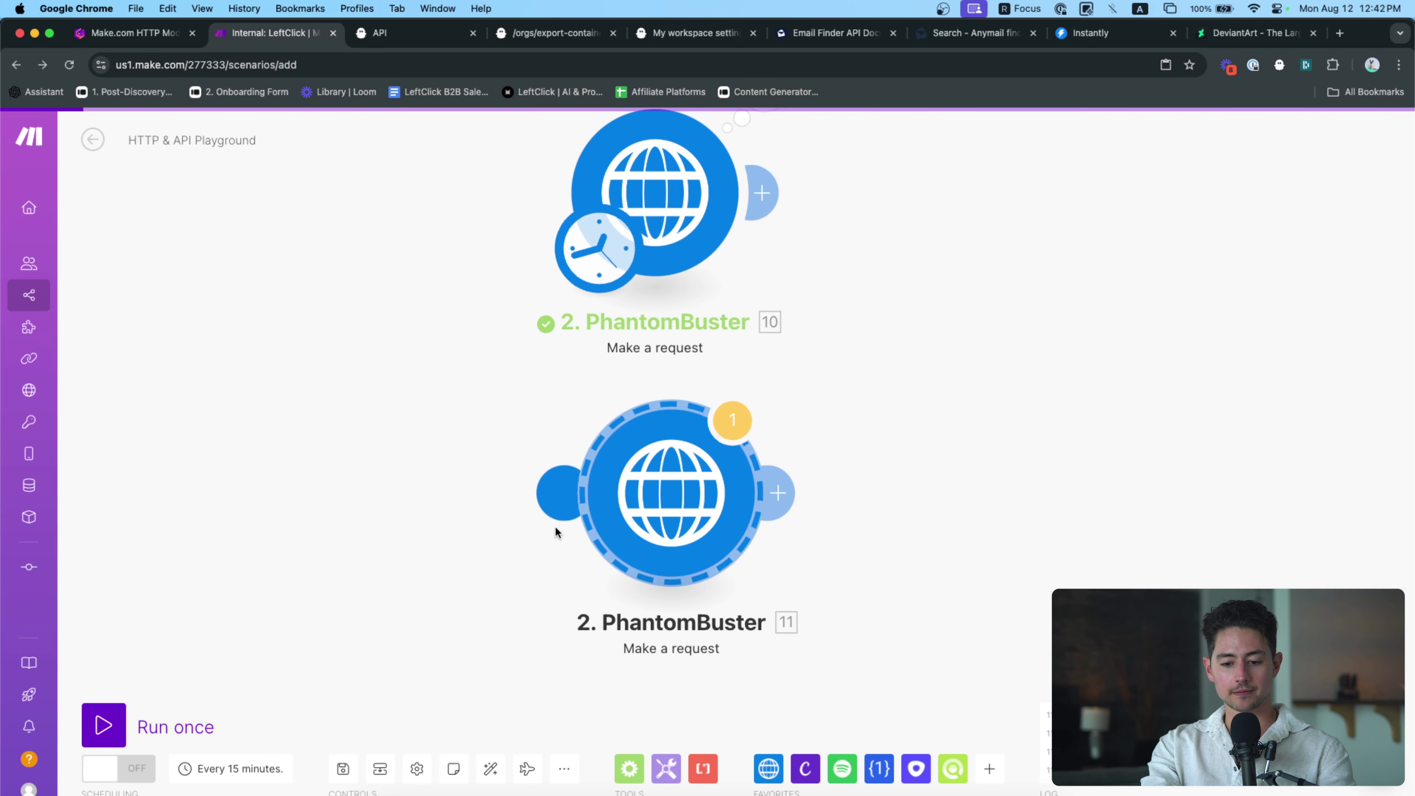
{"action": "scroll", "coordinate": [437, 506], "scroll_direction": "up", "scroll_amount": 2}
{"action": "right_click", "coordinate": [538, 465]}
{"action": "left_click", "coordinate": [589, 544]}
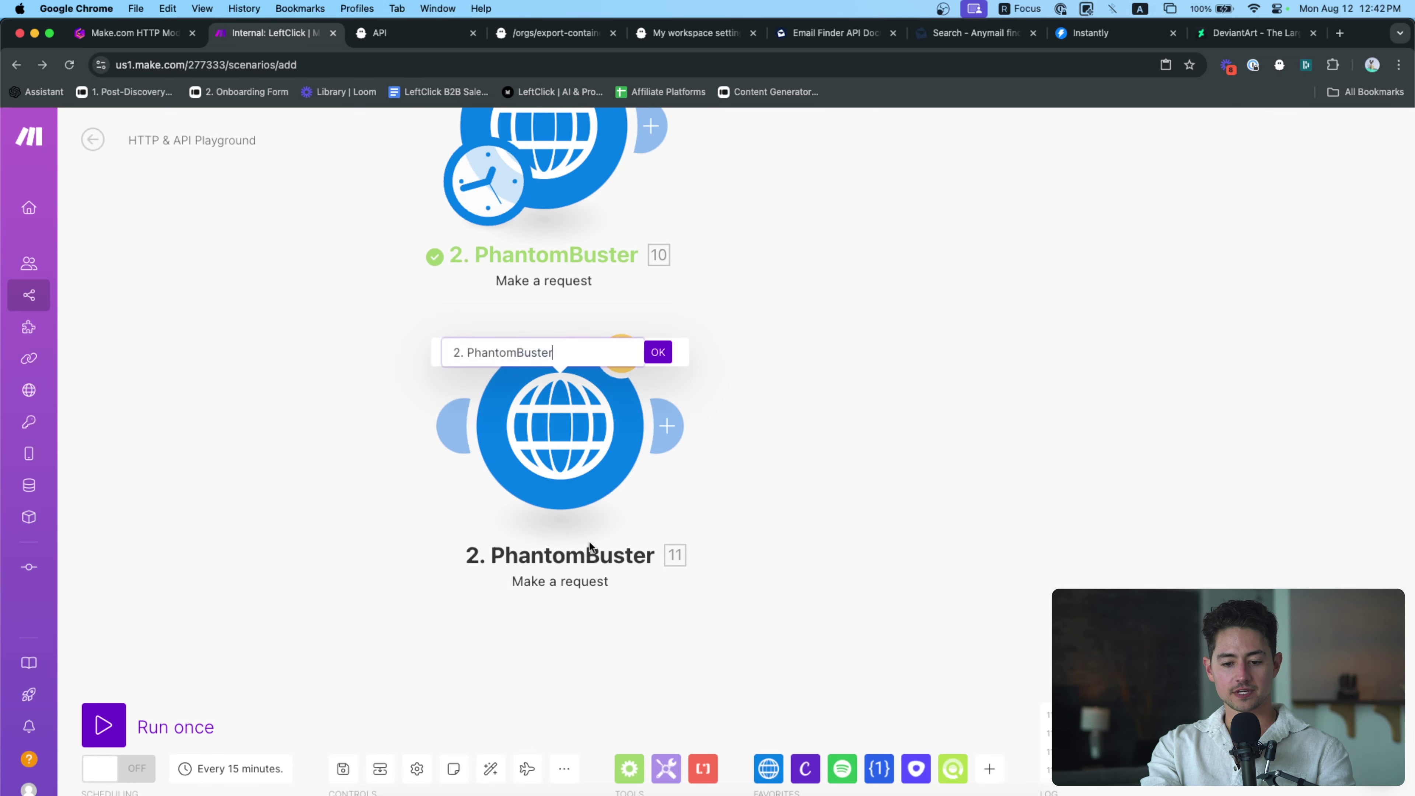
{"action": "type", "text": "3"}
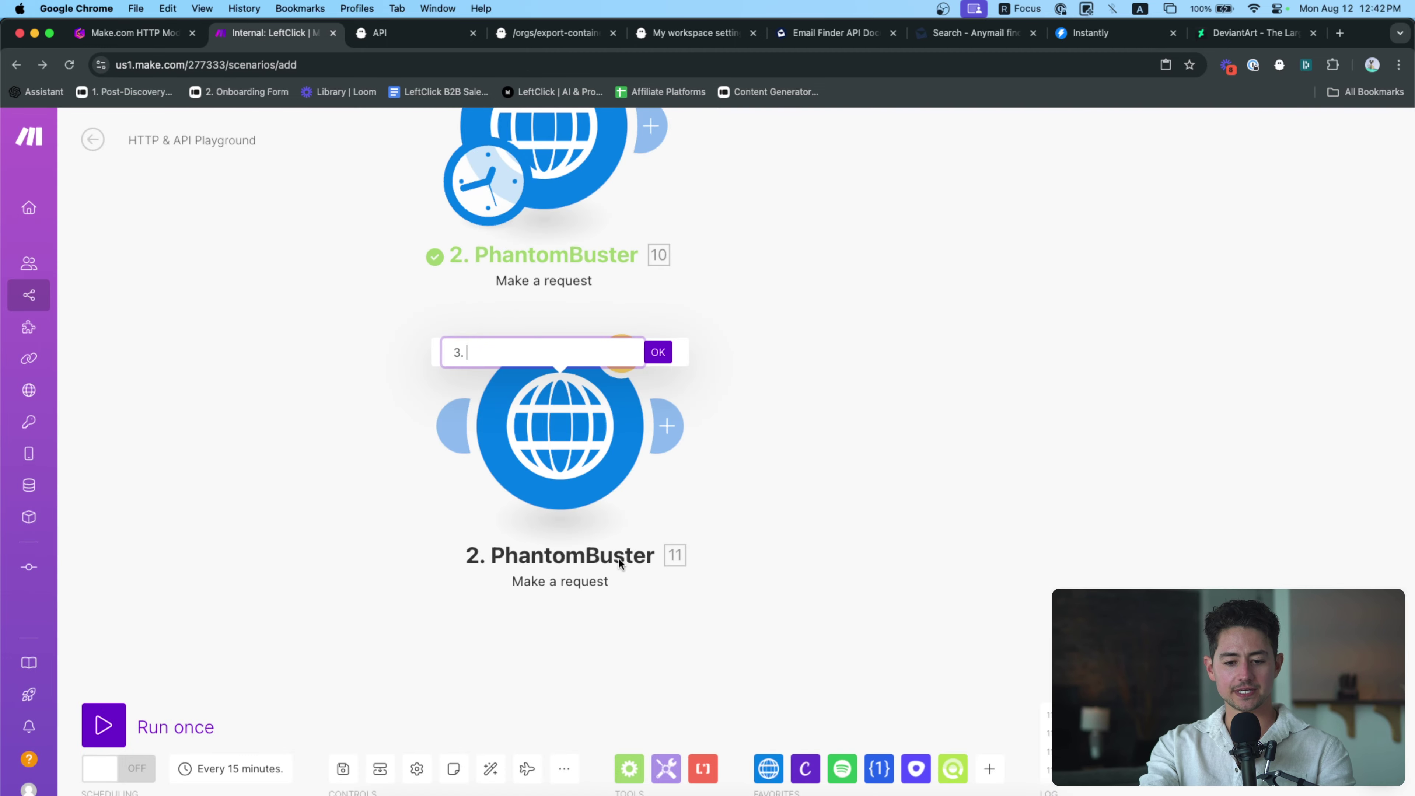
{"action": "type", "text": ". Instantly"}
{"action": "key", "text": "Return"}
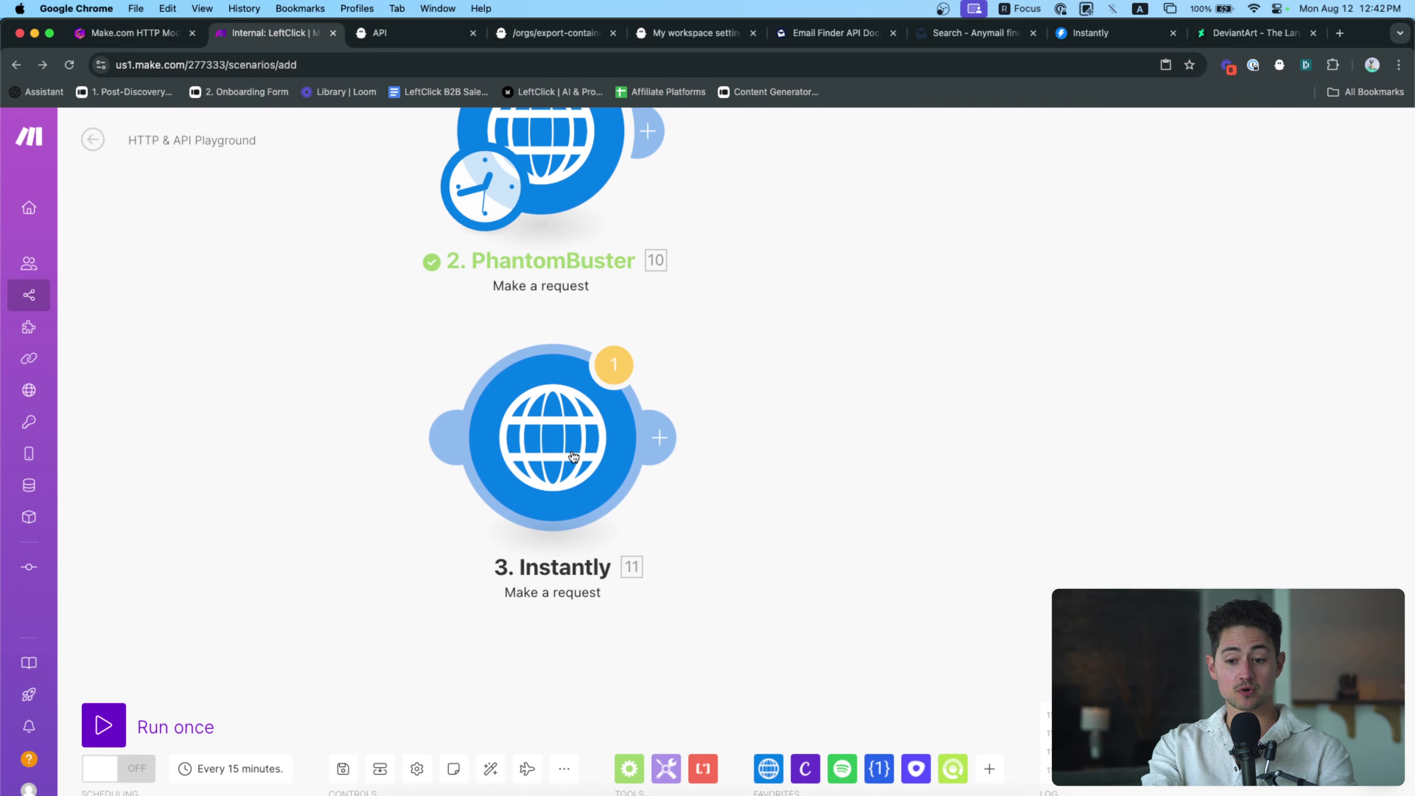
Close the PhantomBuster docs, export-container and workspace settings tabs, and return to Instantly campaigns
{"action": "left_click", "coordinate": [463, 38]}
{"action": "left_click", "coordinate": [473, 32]}
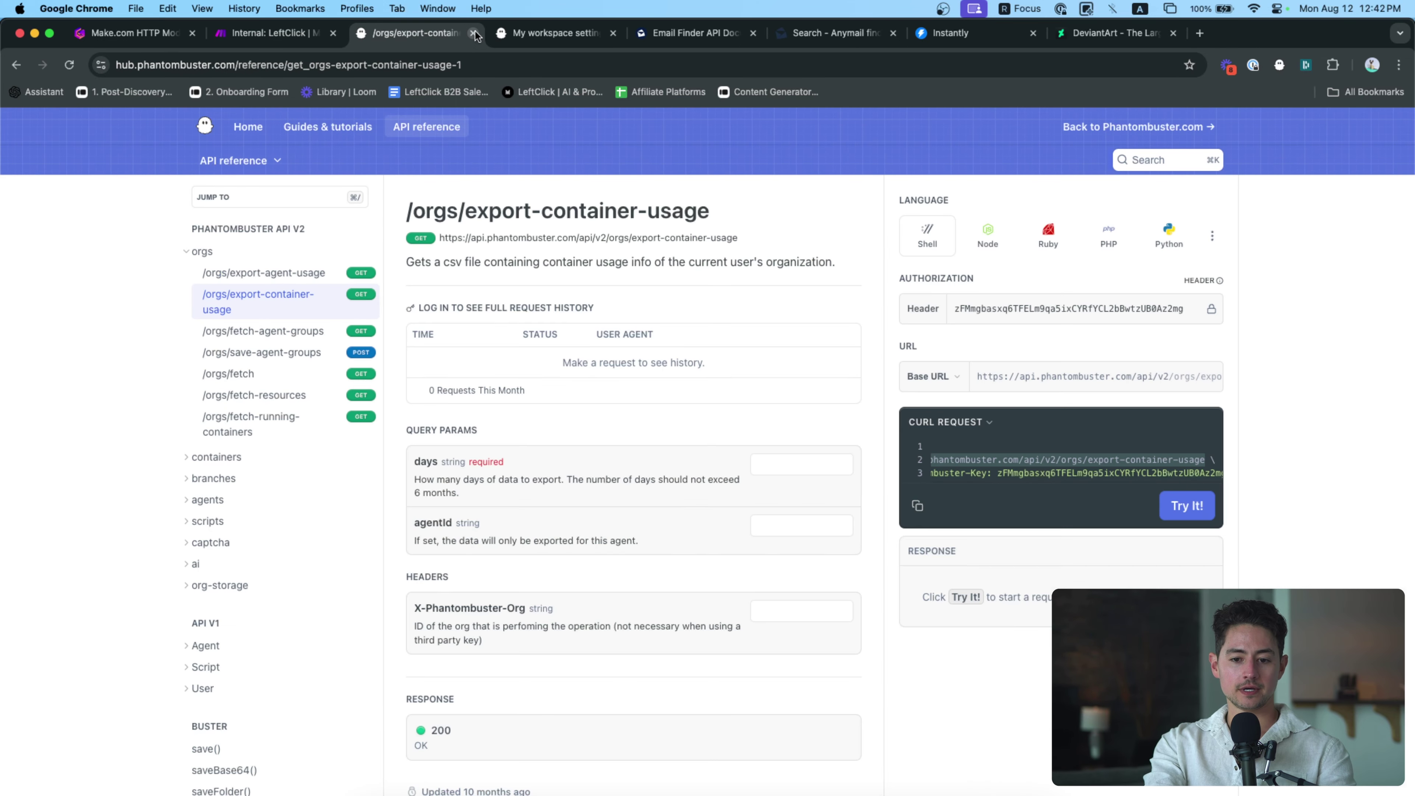
{"action": "left_click", "coordinate": [474, 34]}
{"action": "left_click", "coordinate": [475, 32]}
{"action": "left_click_drag", "start_coordinate": [714, 37], "coordinate": [585, 40]}
{"action": "left_click", "coordinate": [26, 289]}
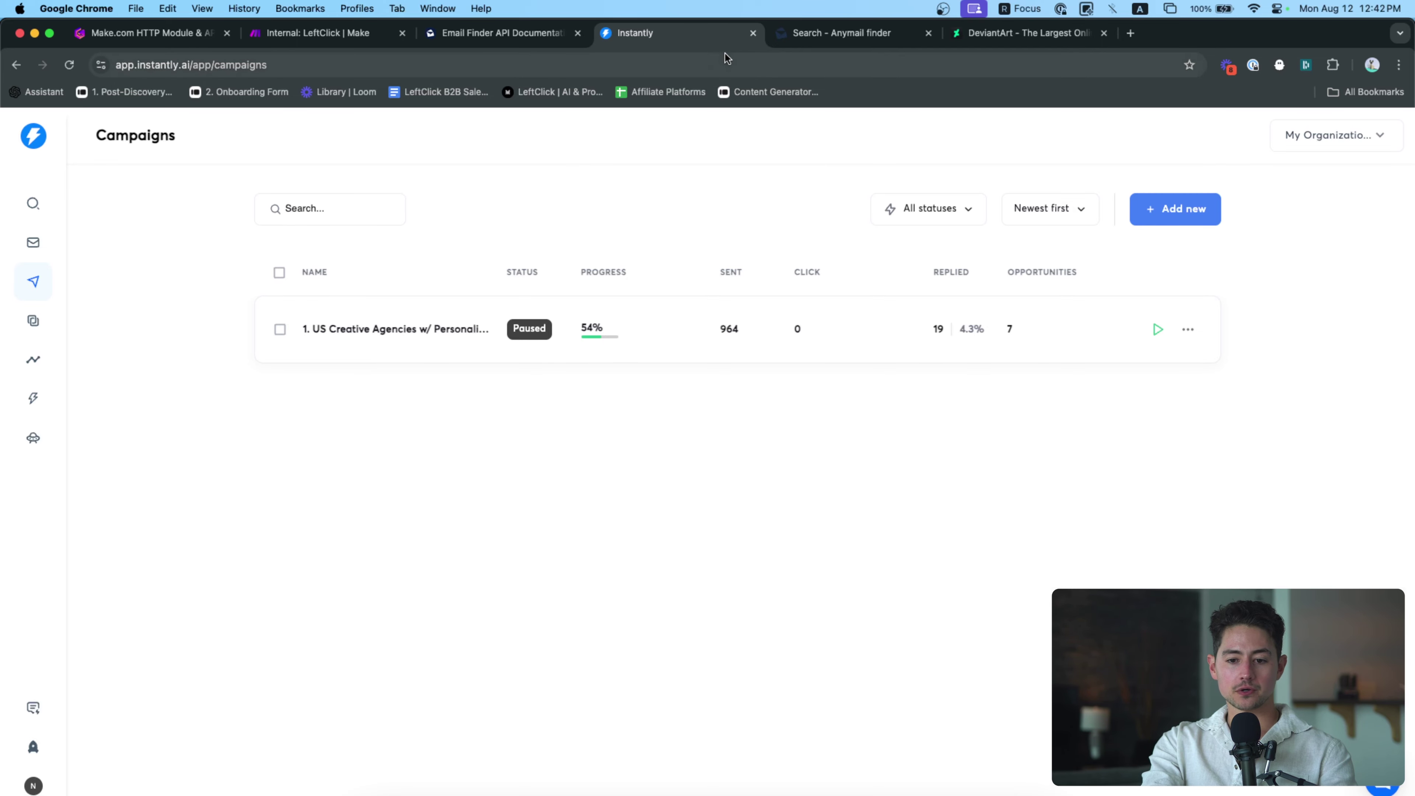
Search Google for 'instantly api' and open the Instantly API Documentation result
{"action": "key", "text": "super+t"}
{"action": "type", "text": "instantly api"}
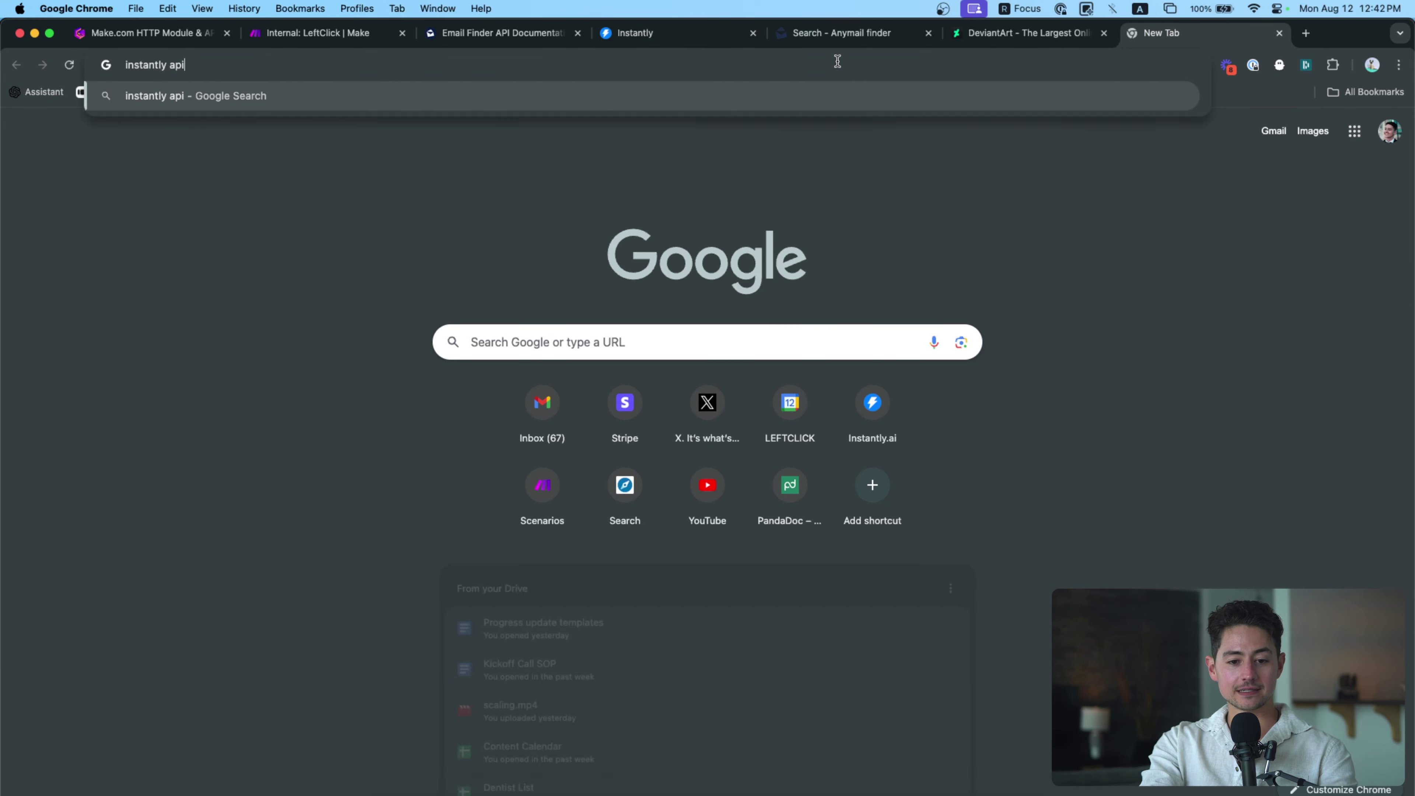
{"action": "key", "text": "Return"}
{"action": "left_click_drag", "start_coordinate": [1015, 34], "coordinate": [429, 33]}
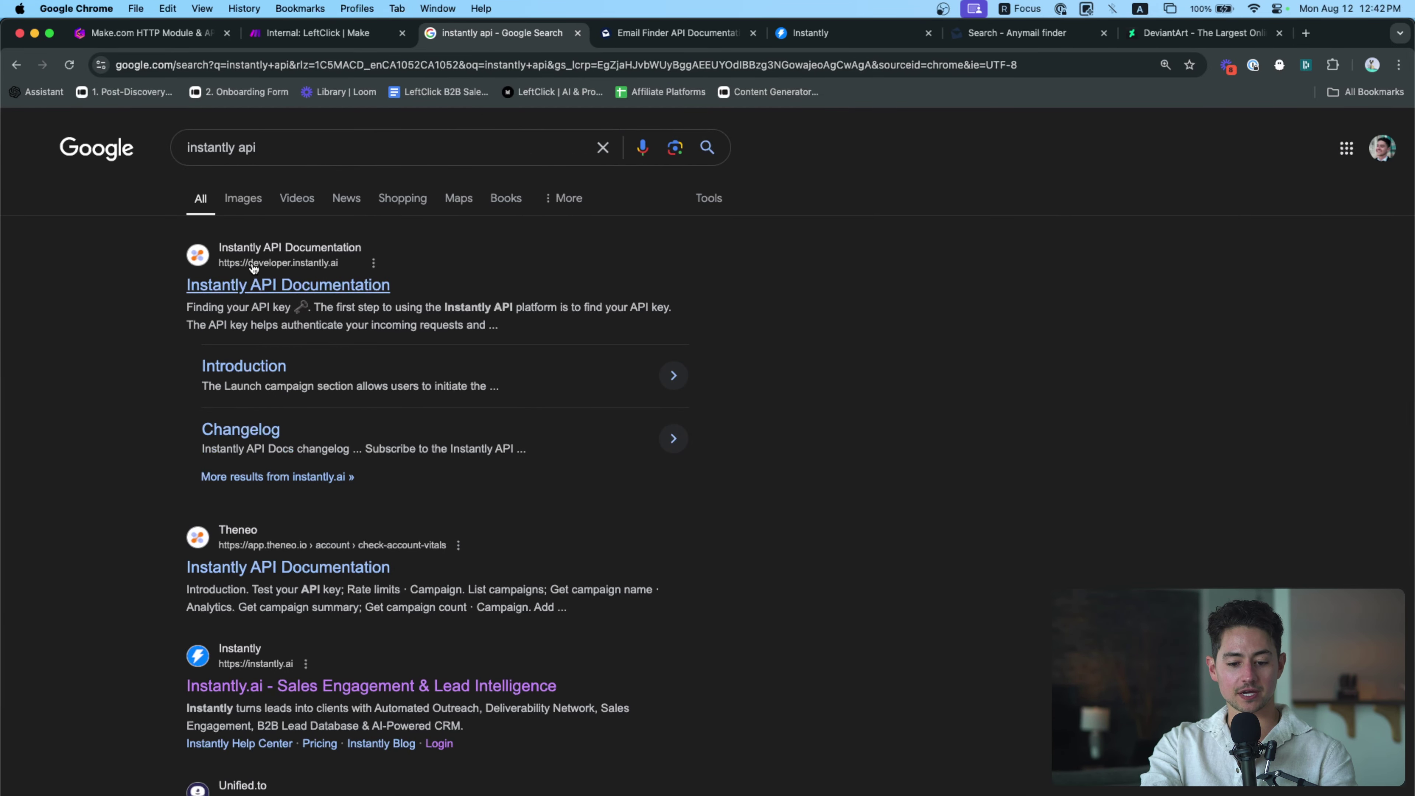
{"action": "left_click", "coordinate": [277, 285]}
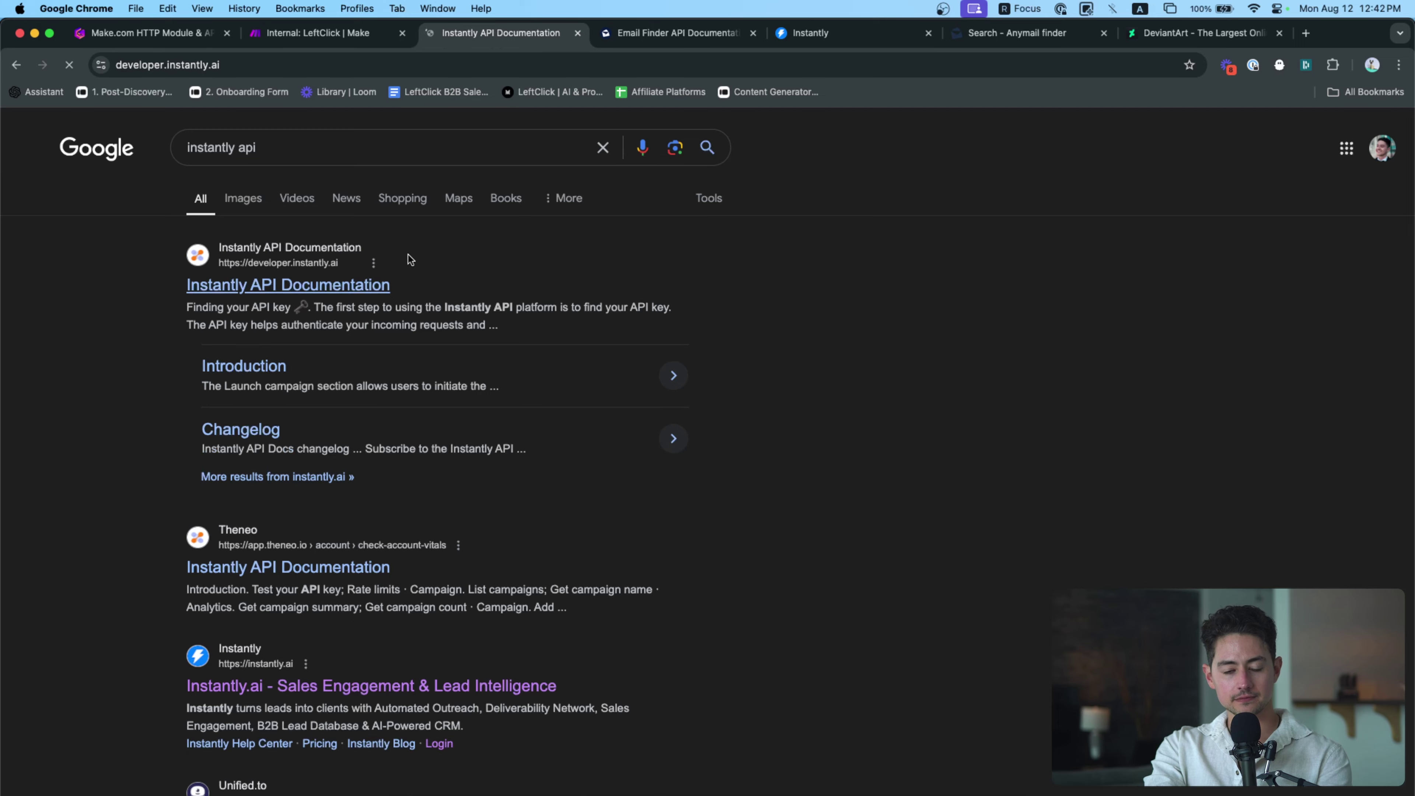
{"action": "scroll", "coordinate": [649, 257], "scroll_direction": "up", "scroll_amount": 5}
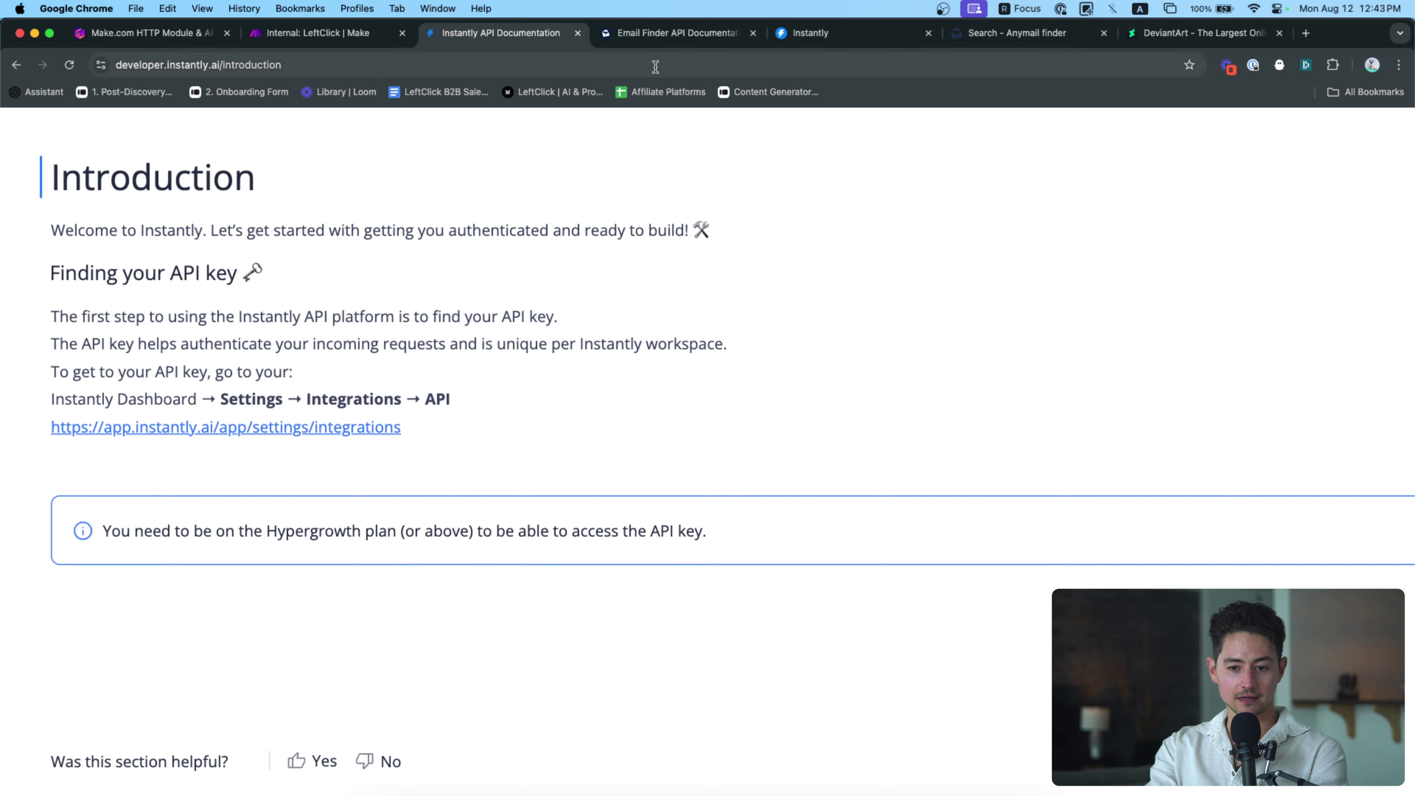
Close the Email Finder API Documentation tab and return to the Instantly API docs
{"action": "left_click", "coordinate": [654, 32]}
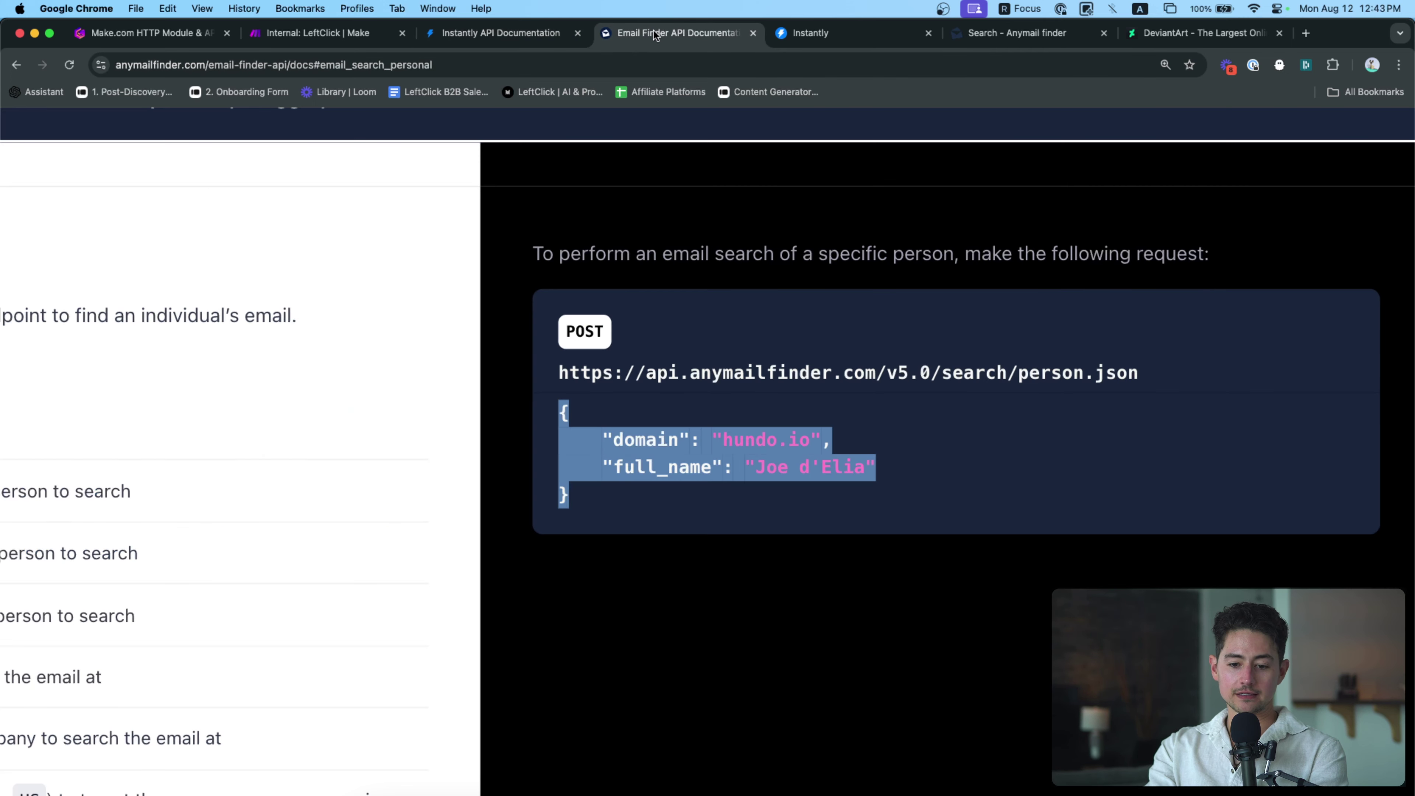
{"action": "left_click", "coordinate": [752, 34]}
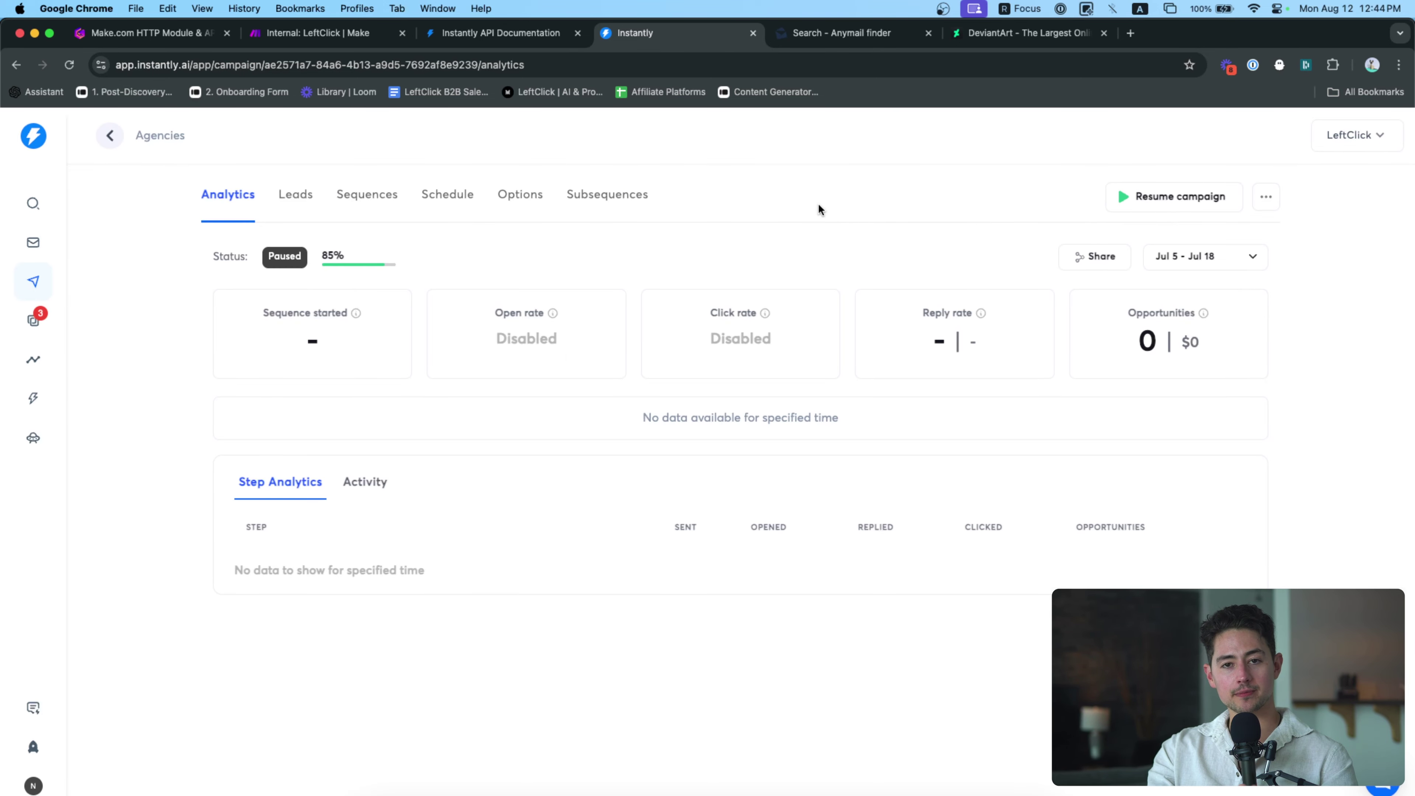
{"action": "left_click", "coordinate": [534, 24]}
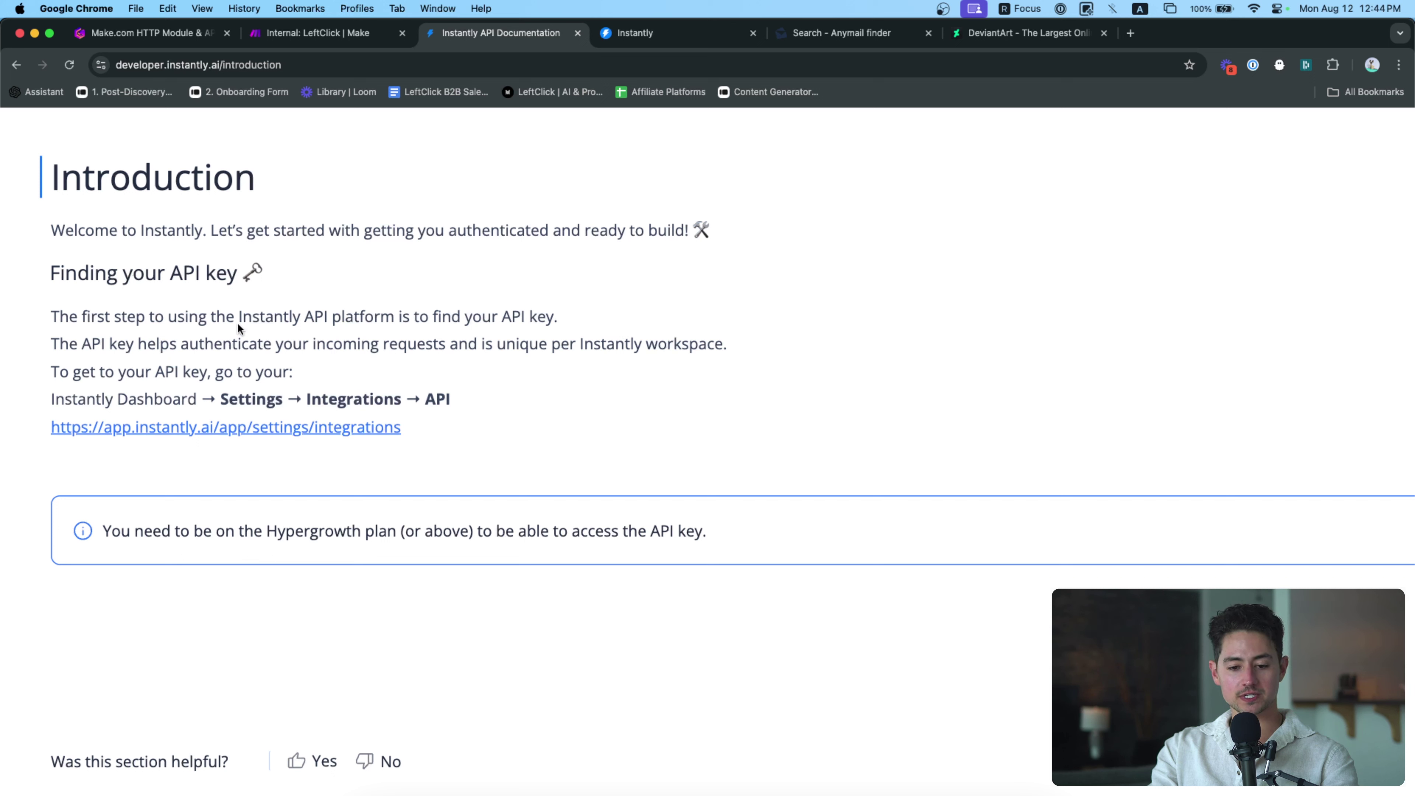
Open Instantly's integrations settings via the docs link and copy the API key
{"action": "right_click", "coordinate": [143, 434]}
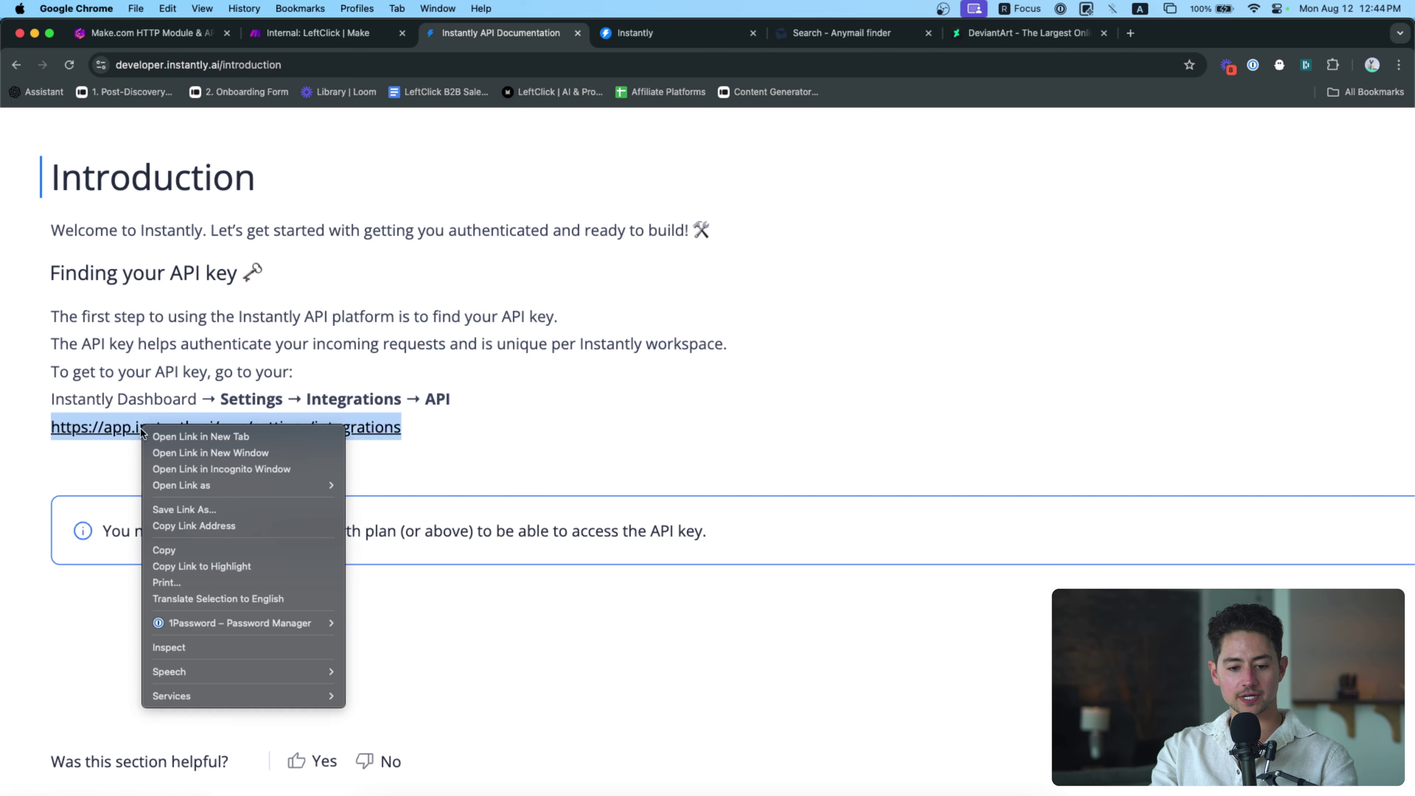
{"action": "left_click", "coordinate": [193, 526]}
{"action": "left_click", "coordinate": [641, 33]}
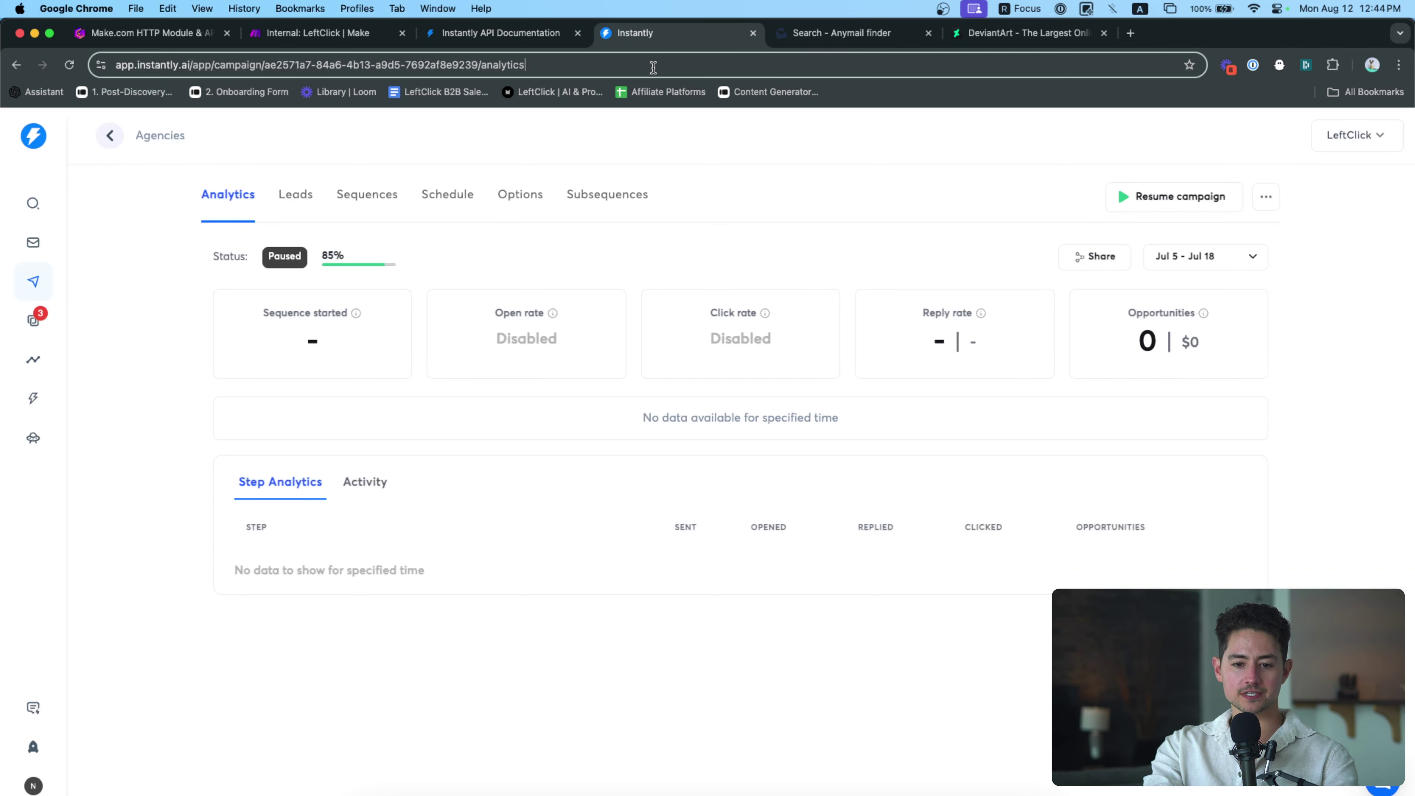
{"action": "key", "text": "super+t"}
{"action": "key", "text": "super+v"}
{"action": "key", "text": "Return"}
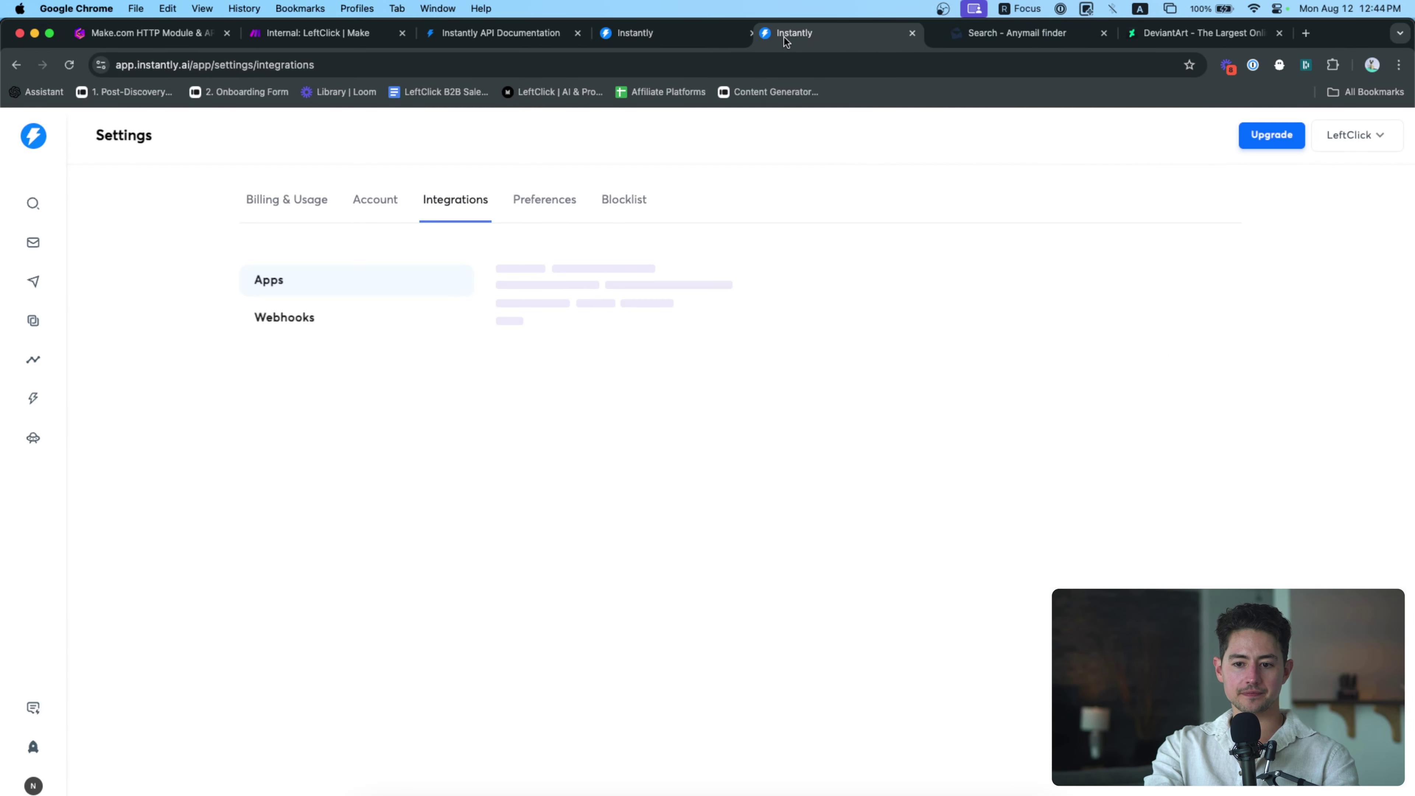
{"action": "scroll", "coordinate": [653, 269], "scroll_direction": "down", "scroll_amount": 3}
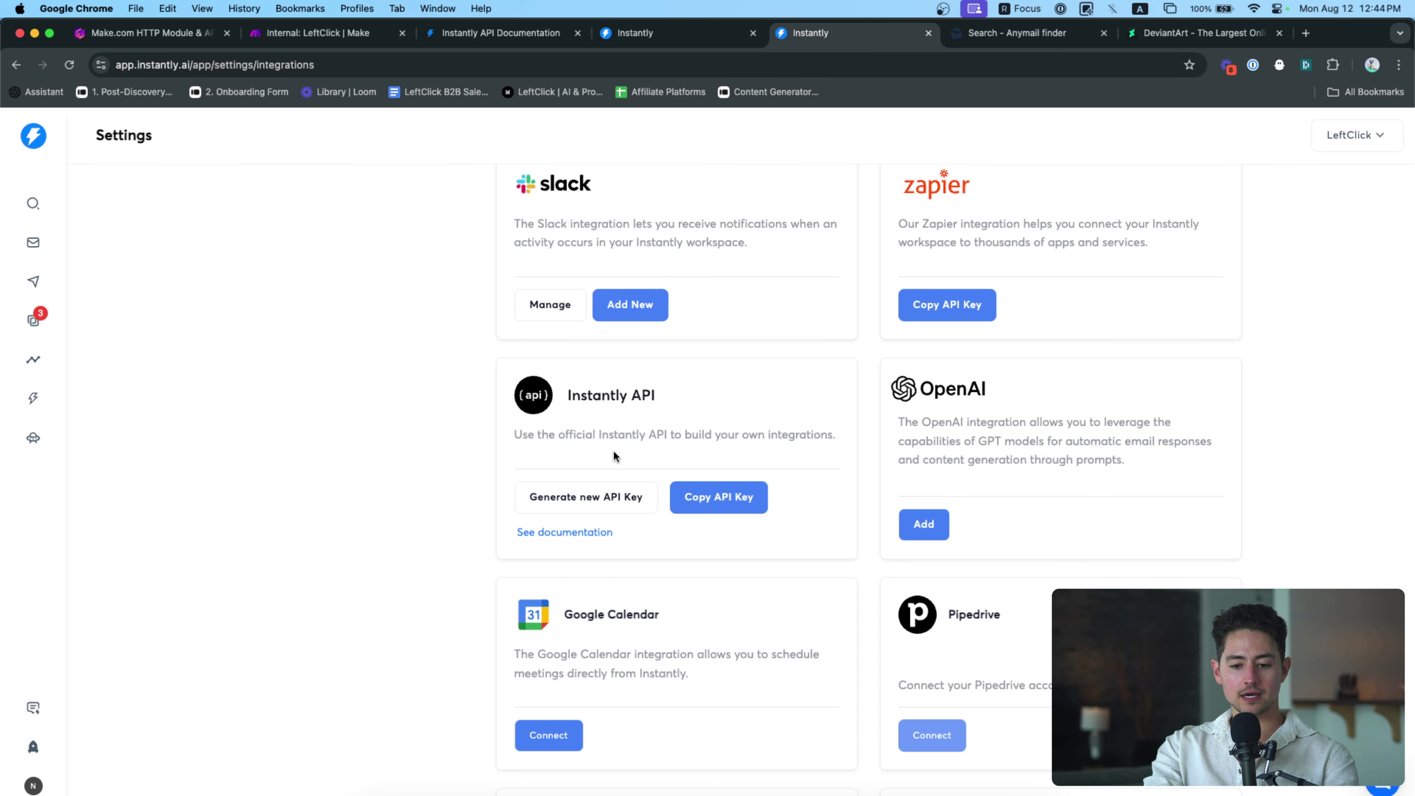
{"action": "left_click", "coordinate": [692, 495]}
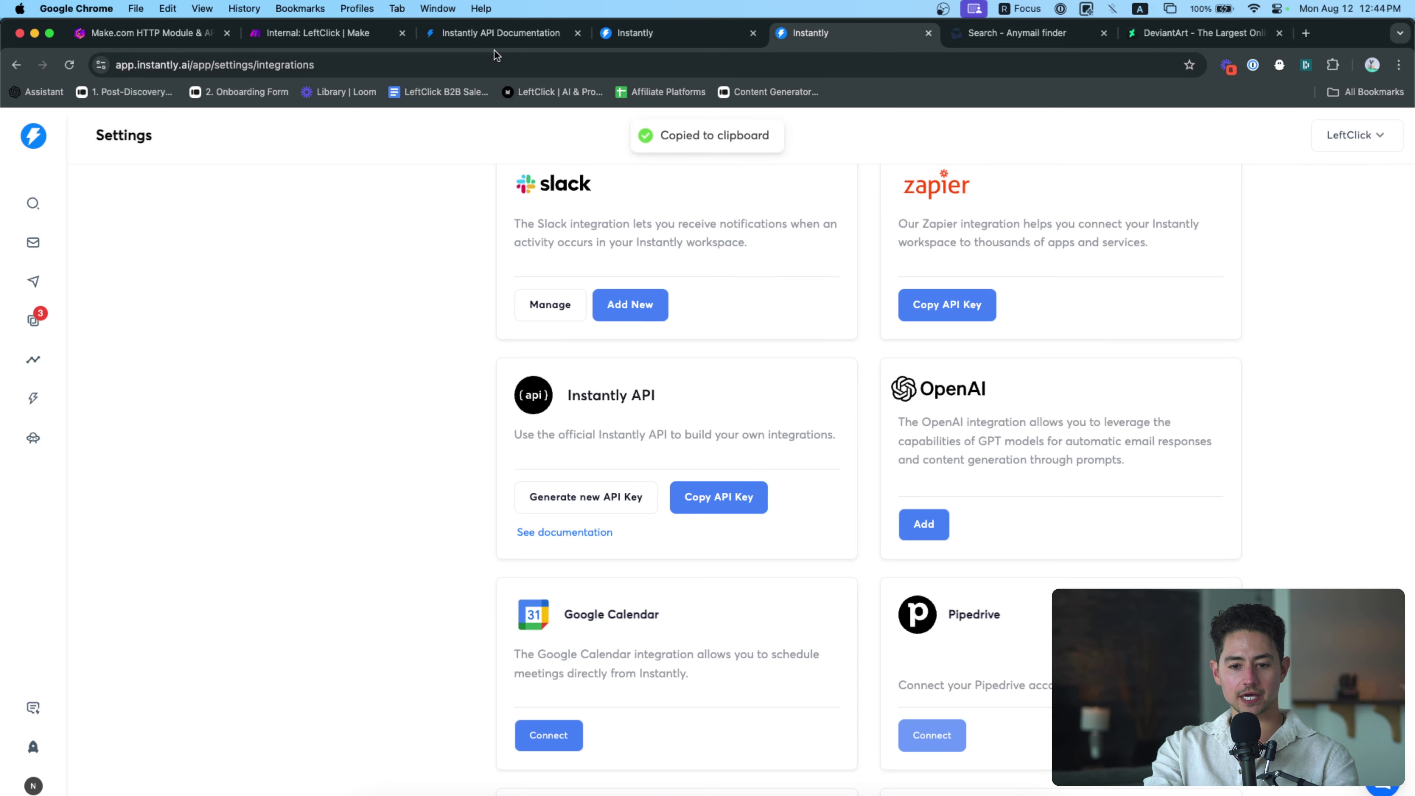
Review the GET /v1/authenticate?api_key test example, then return to the Make scenario
{"action": "left_click", "coordinate": [475, 36]}
{"action": "scroll", "coordinate": [542, 351], "scroll_direction": "down", "scroll_amount": 2}
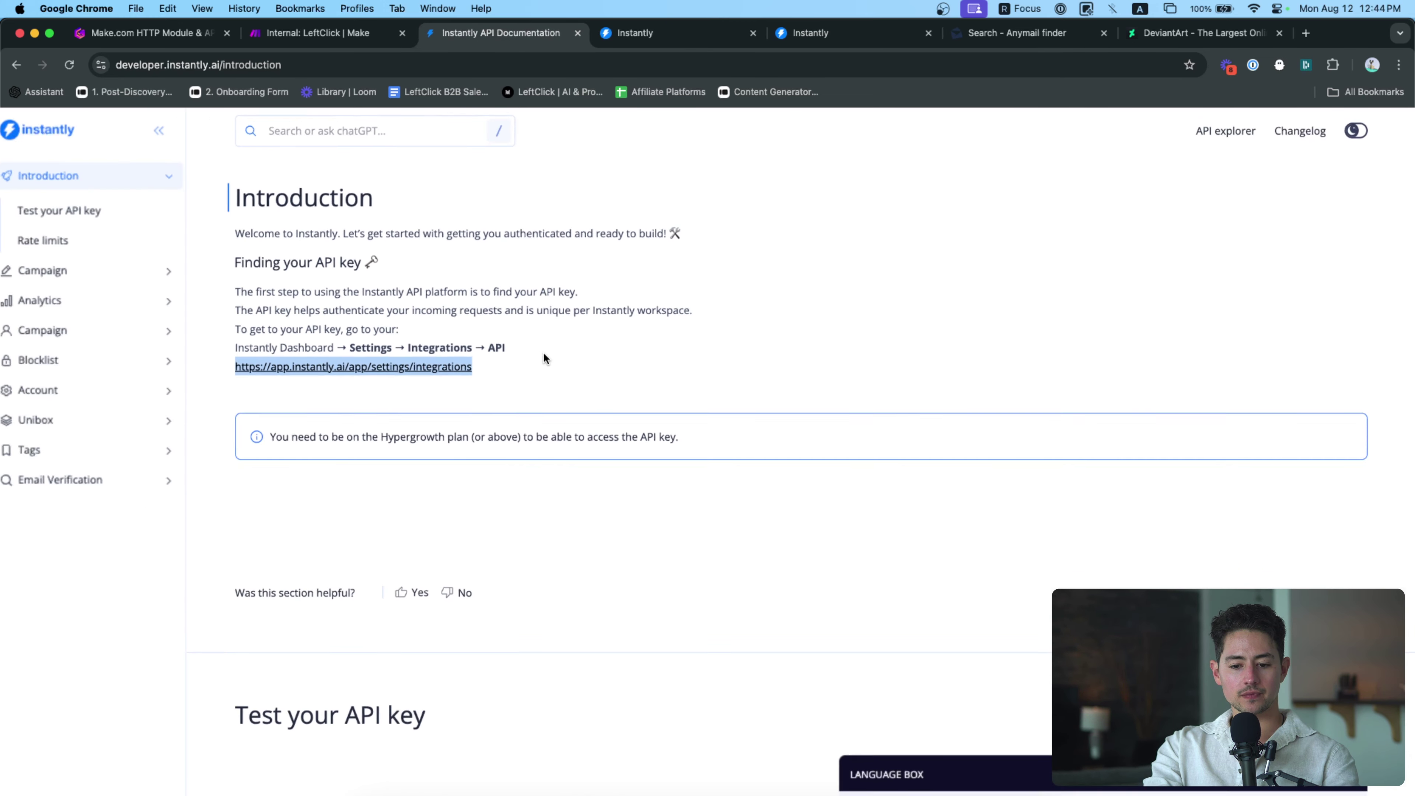
{"action": "scroll", "coordinate": [609, 396], "scroll_direction": "down", "scroll_amount": 6}
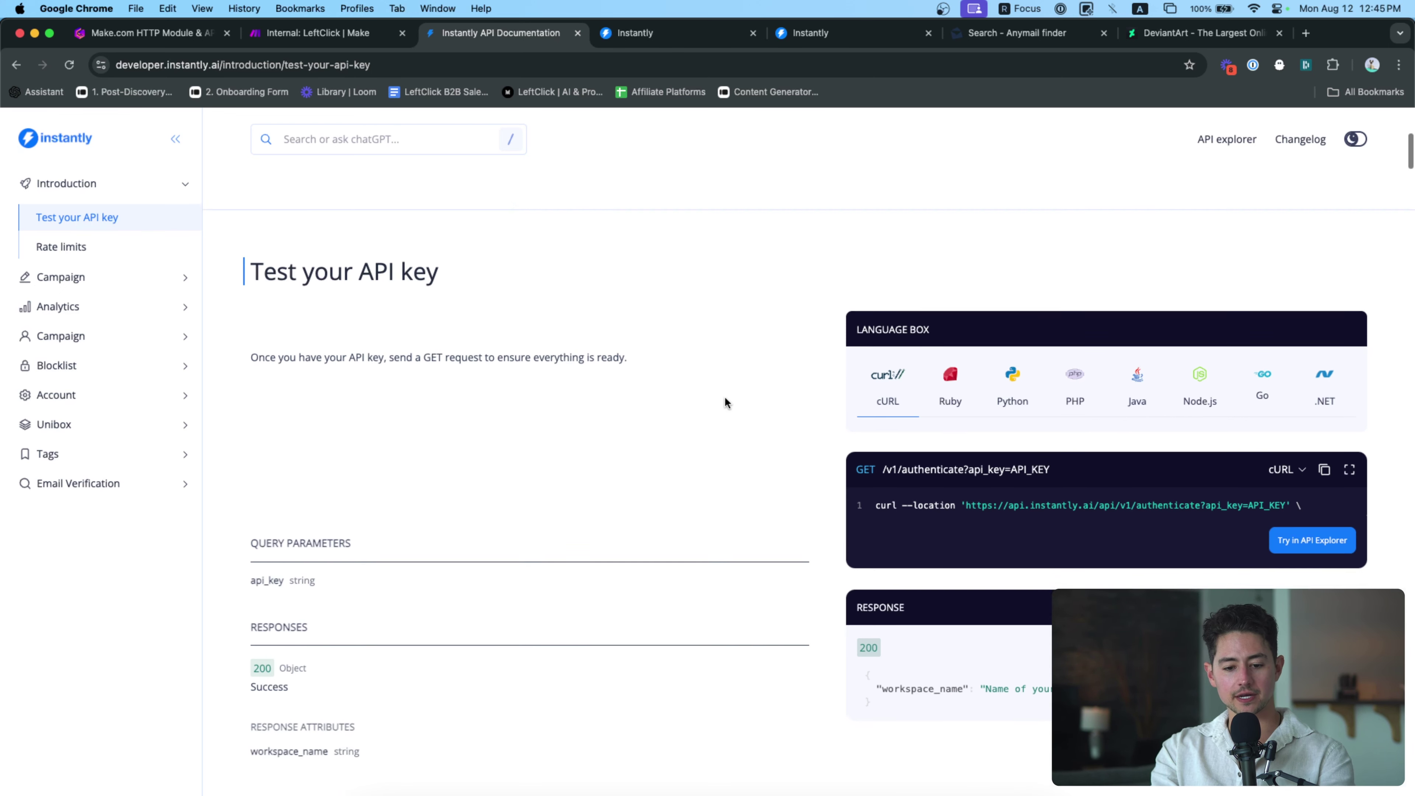
{"action": "scroll", "coordinate": [628, 335], "scroll_direction": "up", "scroll_amount": 3}
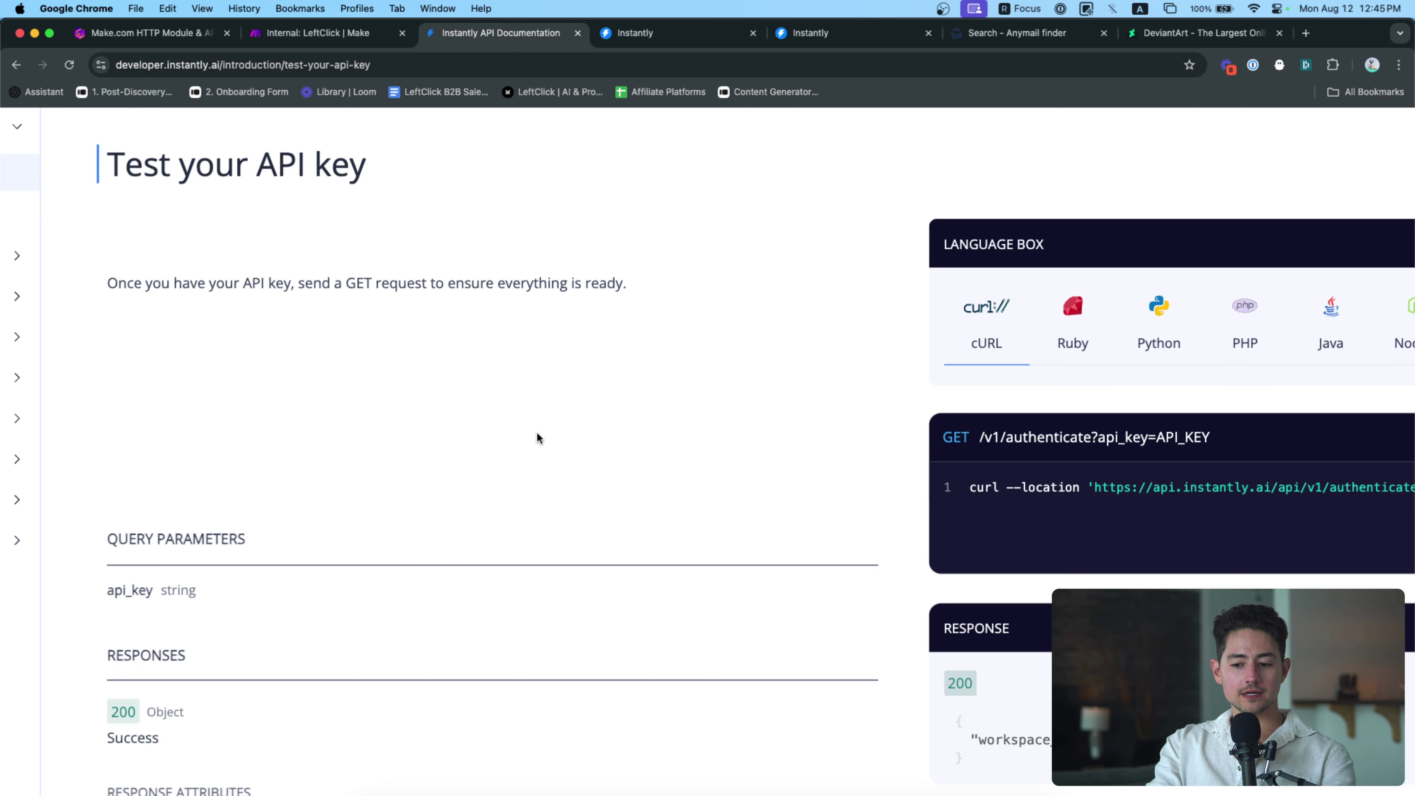
{"action": "scroll", "coordinate": [537, 437], "scroll_direction": "right", "scroll_amount": 5}
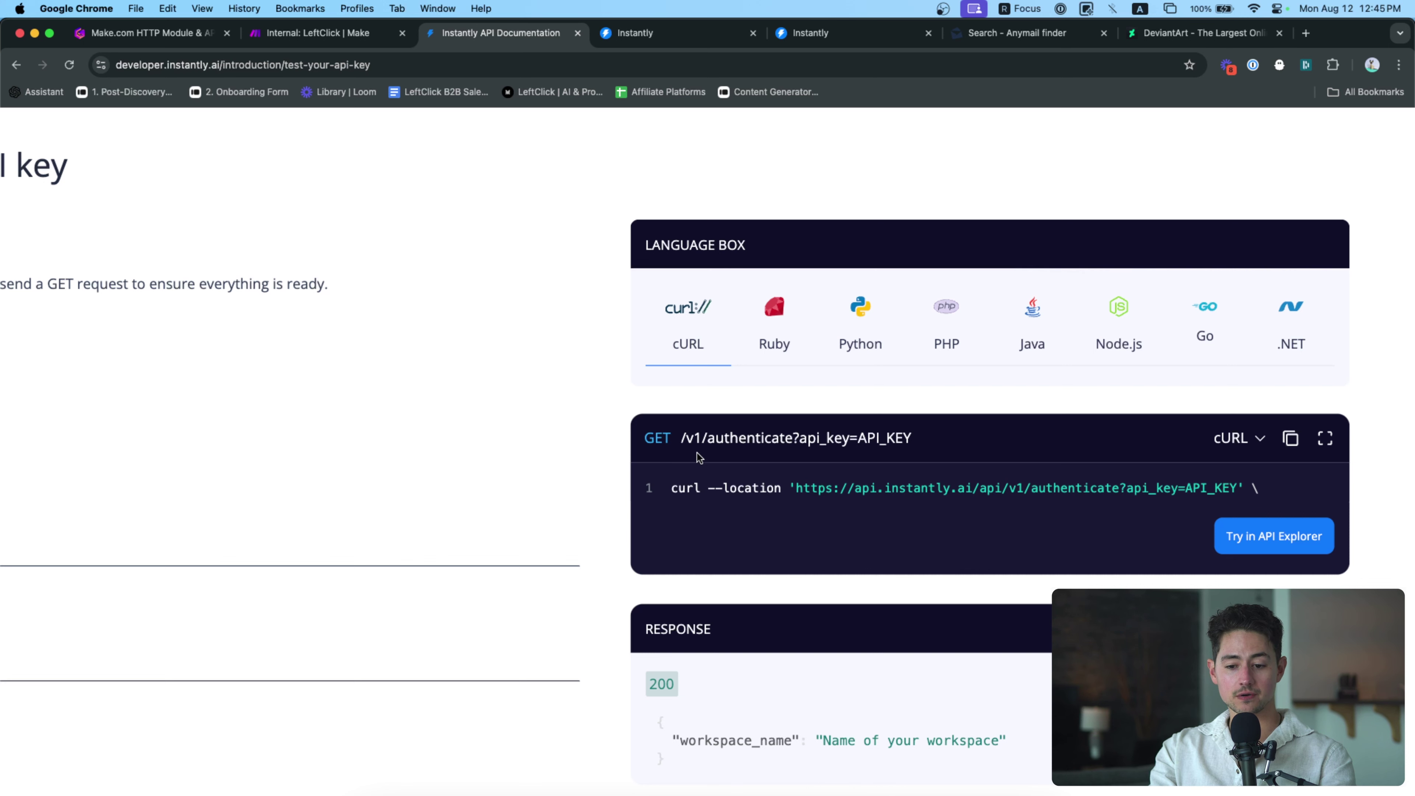
{"action": "left_click_drag", "start_coordinate": [795, 438], "coordinate": [849, 443]}
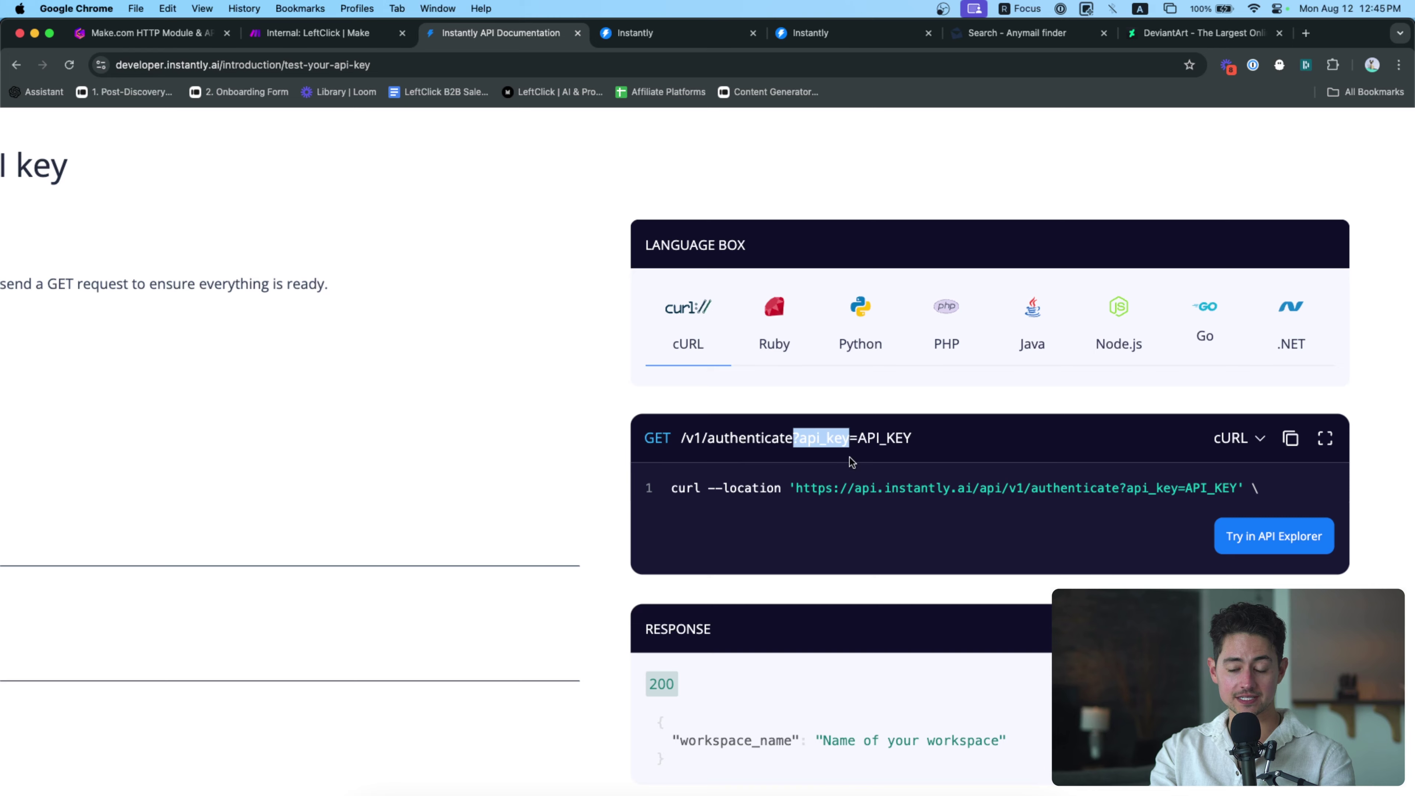
{"action": "scroll", "coordinate": [985, 448], "scroll_direction": "up", "scroll_amount": 3}
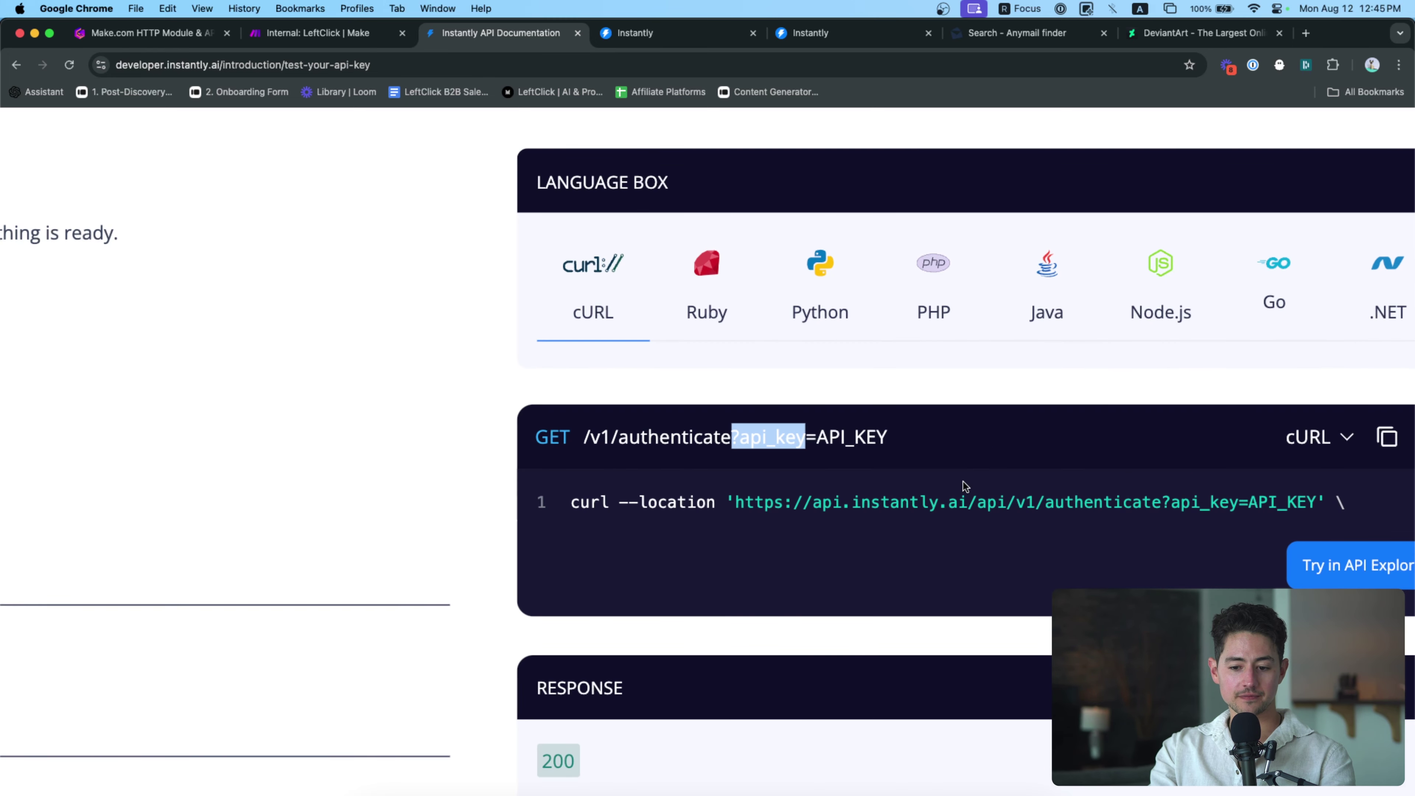
{"action": "scroll", "coordinate": [965, 486], "scroll_direction": "right", "scroll_amount": 3}
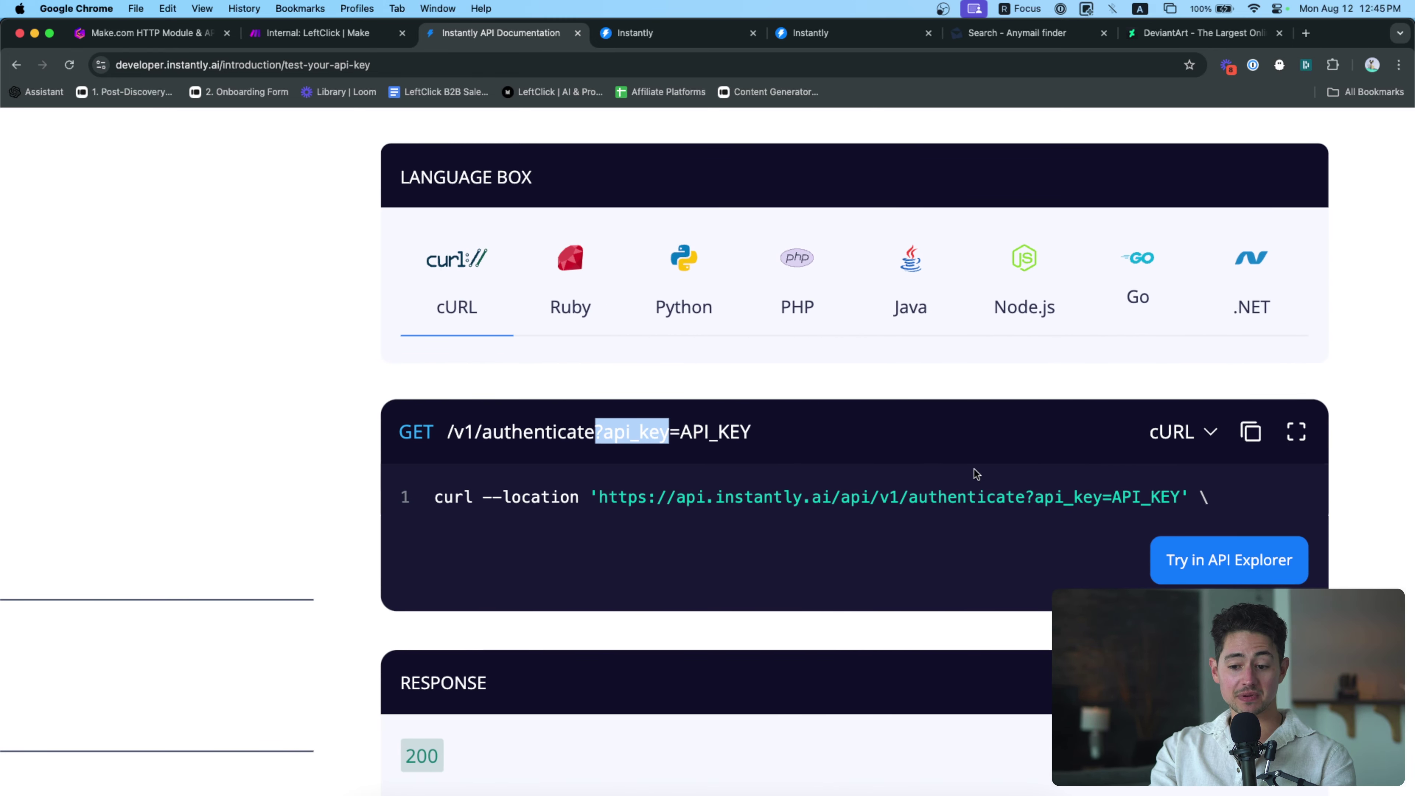
{"action": "left_click", "coordinate": [377, 36]}
{"action": "scroll", "coordinate": [735, 377], "scroll_direction": "left", "scroll_amount": 1}
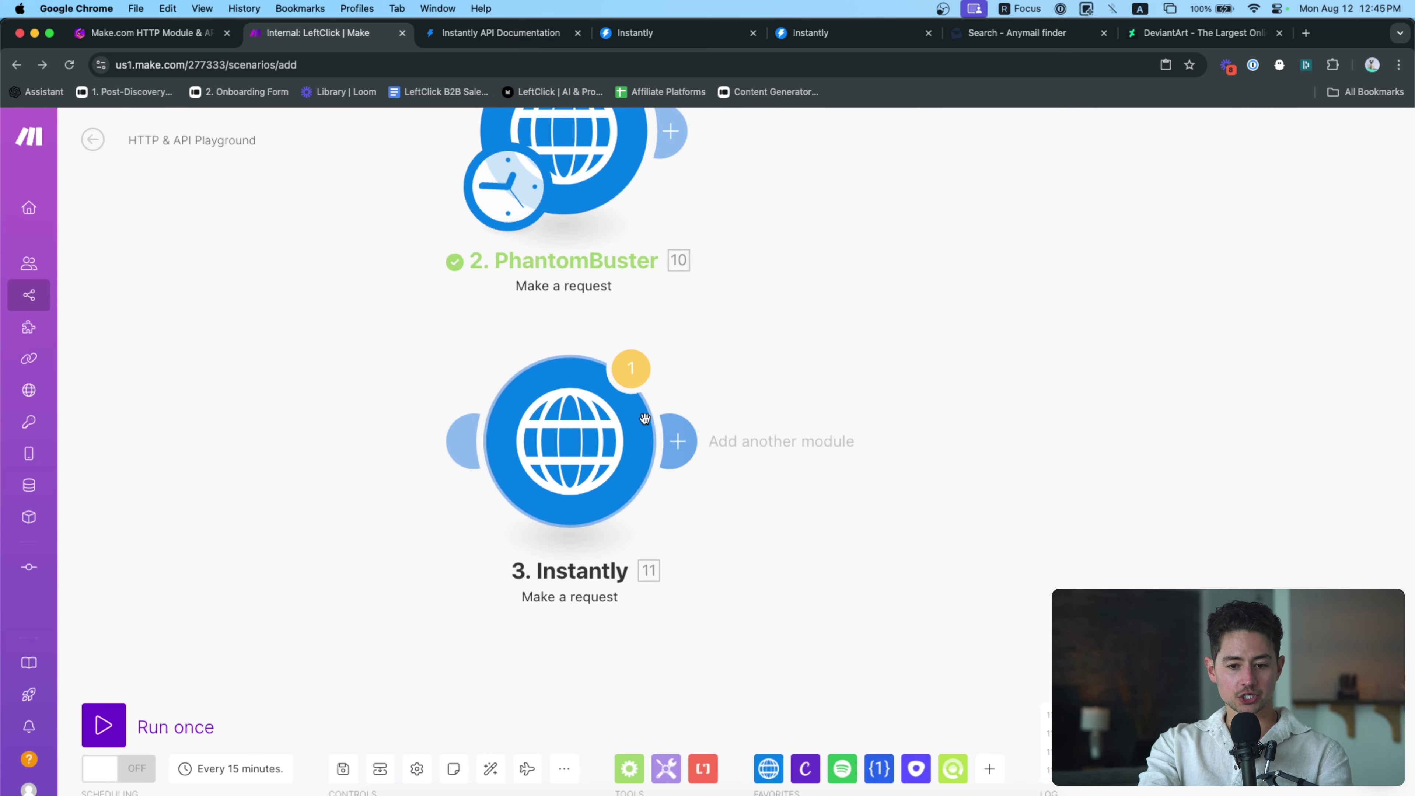
Make the 3. Instantly module the scenario's starting module
{"action": "left_click", "coordinate": [602, 444]}
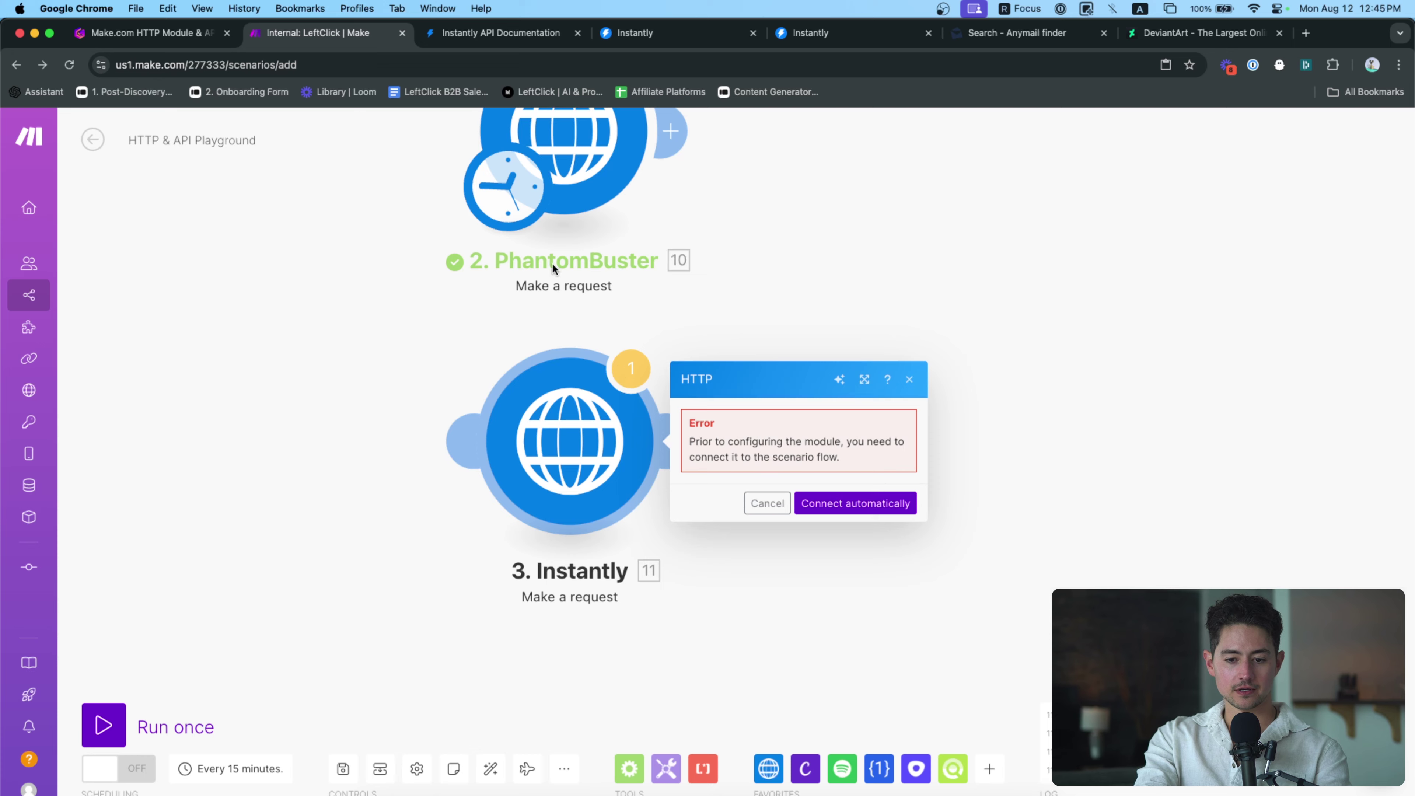
{"action": "left_click_drag", "start_coordinate": [504, 189], "coordinate": [524, 409]}
{"action": "left_click", "coordinate": [435, 359]}
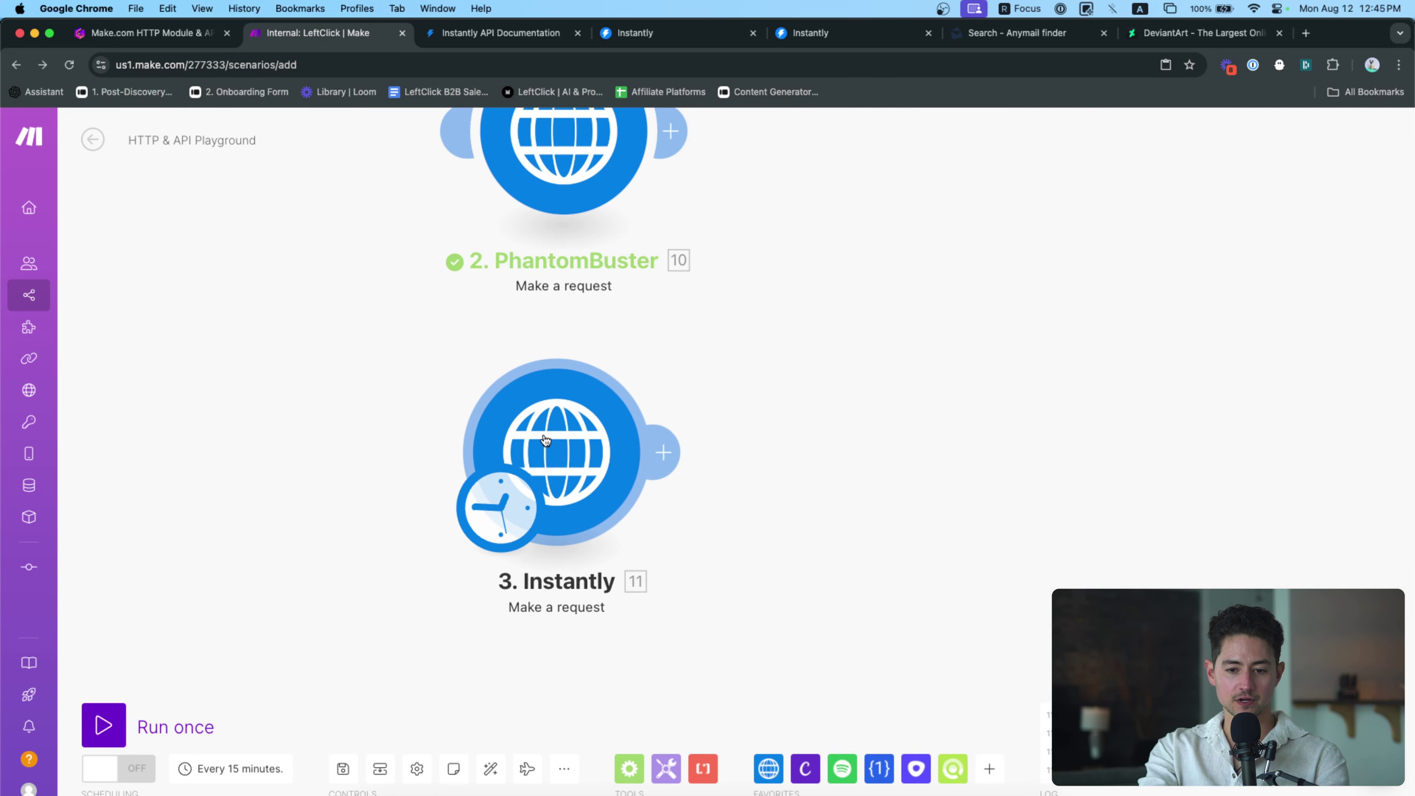
Clear the old PhantomBuster URL in the Instantly request and delete its key header
{"action": "left_click", "coordinate": [559, 432]}
{"action": "left_click", "coordinate": [851, 275]}
{"action": "triple_click", "coordinate": [852, 274]}
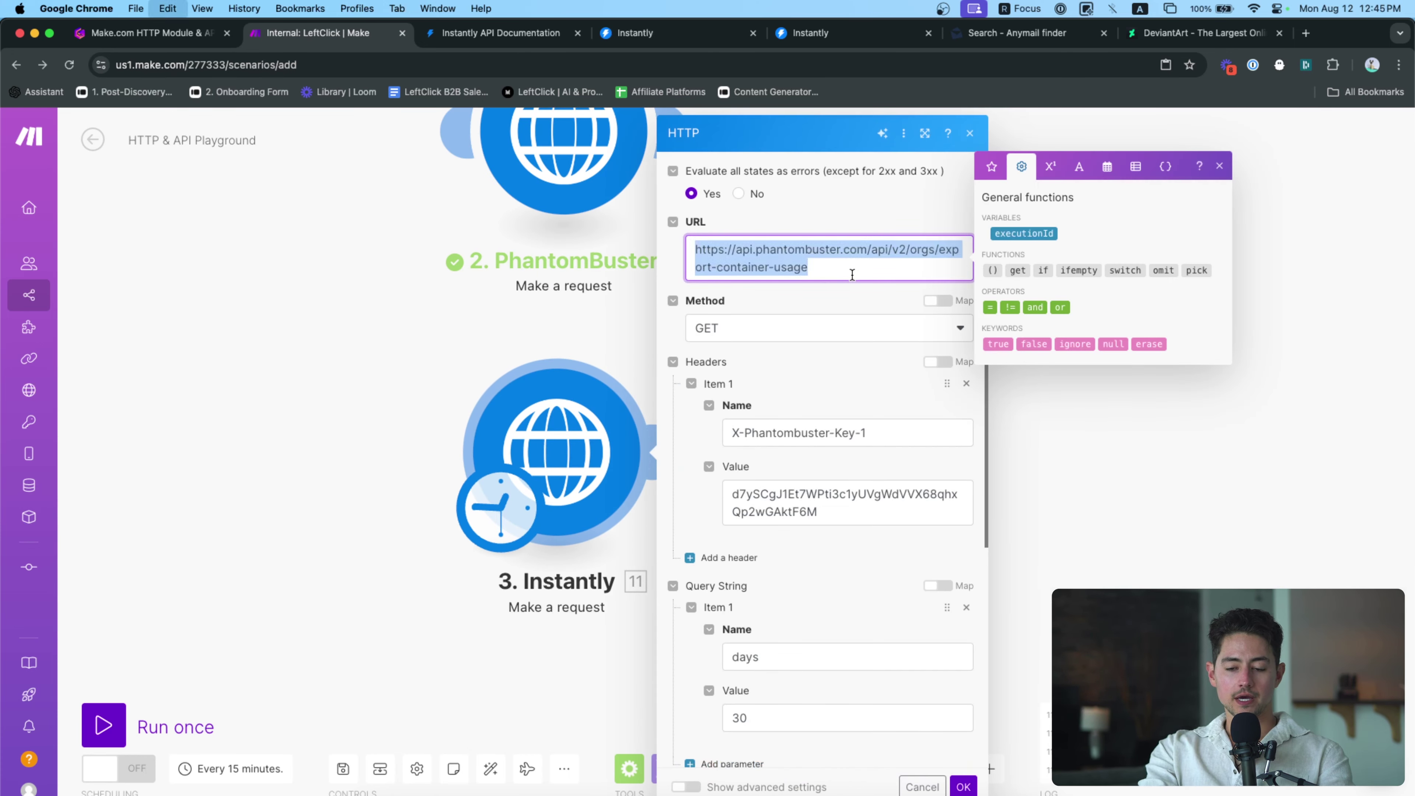
{"action": "left_click", "coordinate": [964, 385]}
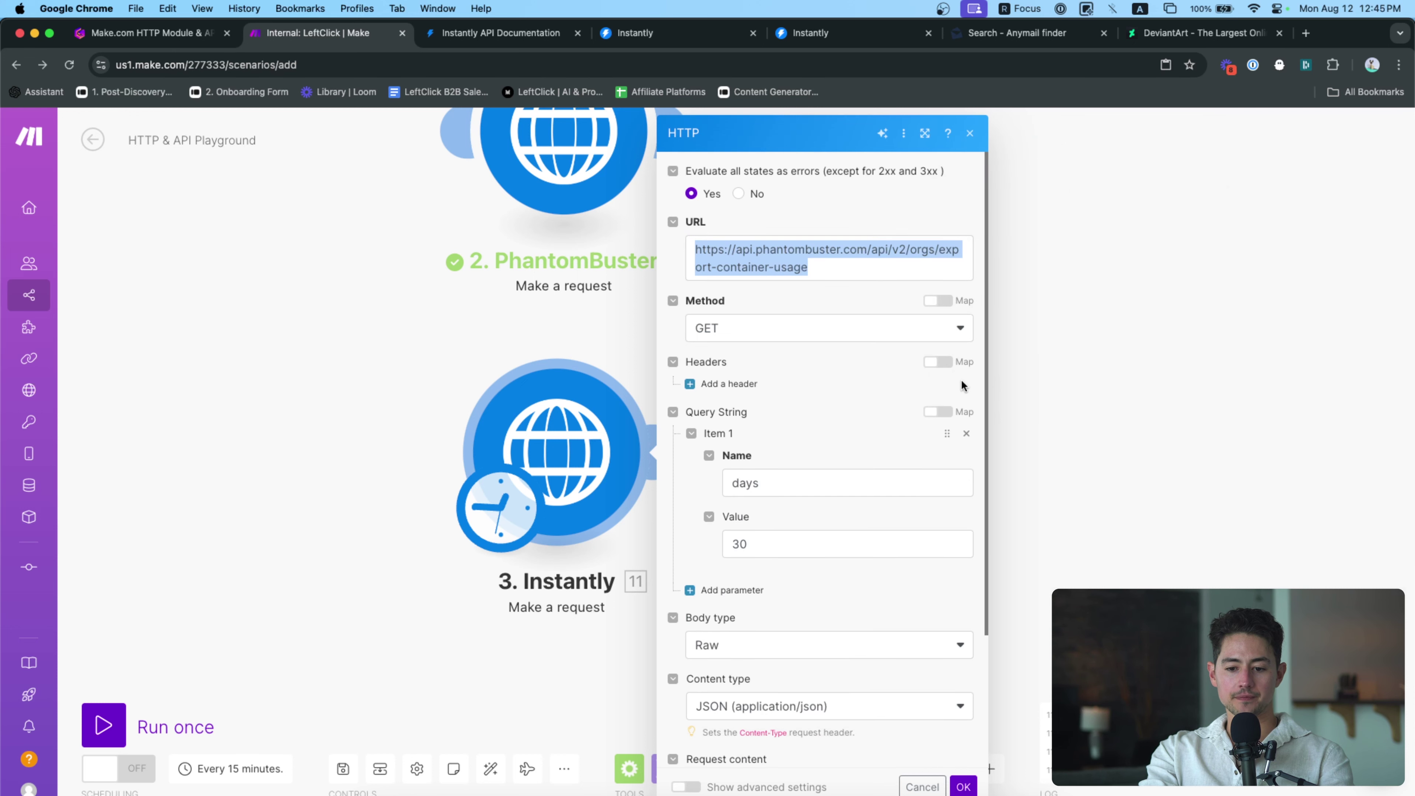
{"action": "key", "text": "ctrl+Tab"}
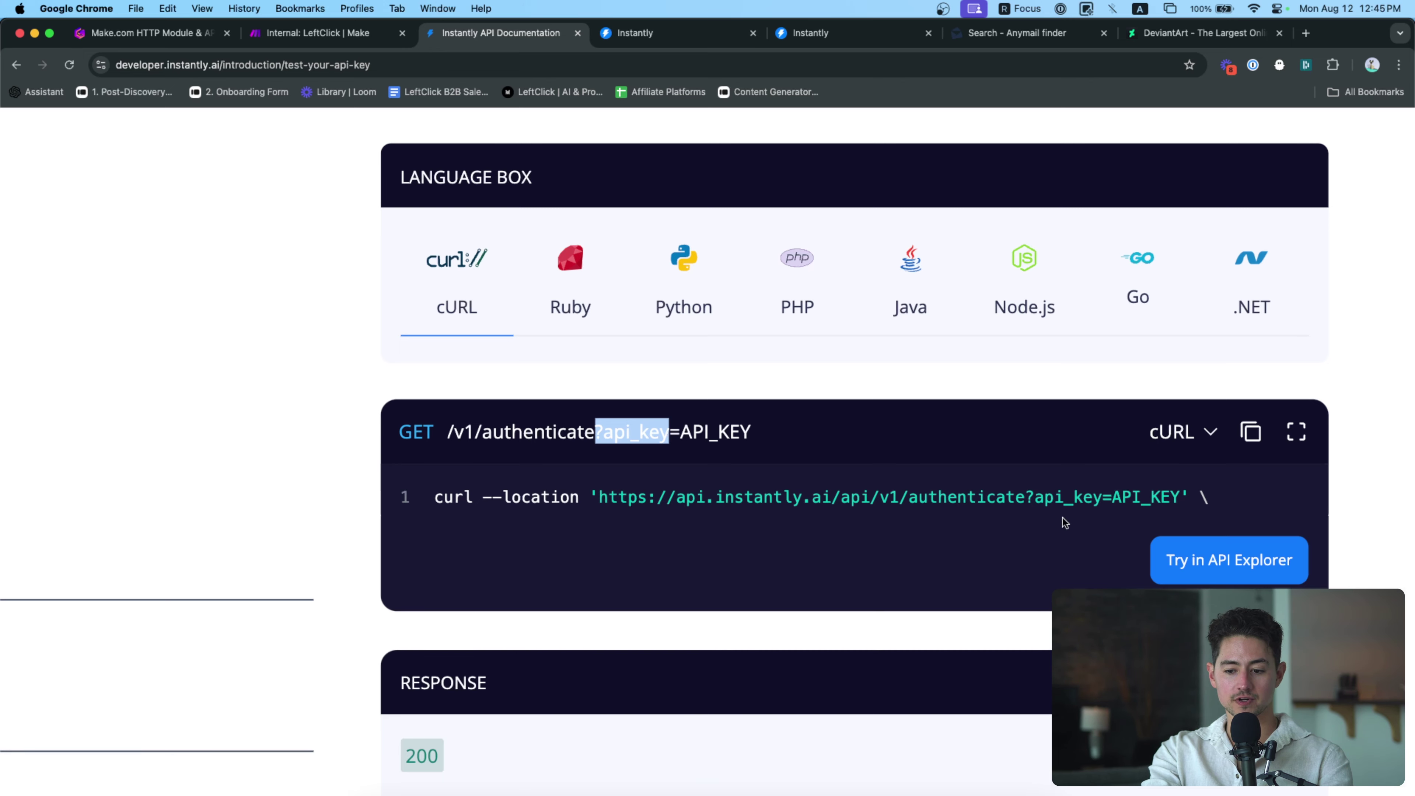
{"action": "key", "text": "ctrl+shift+Tab"}
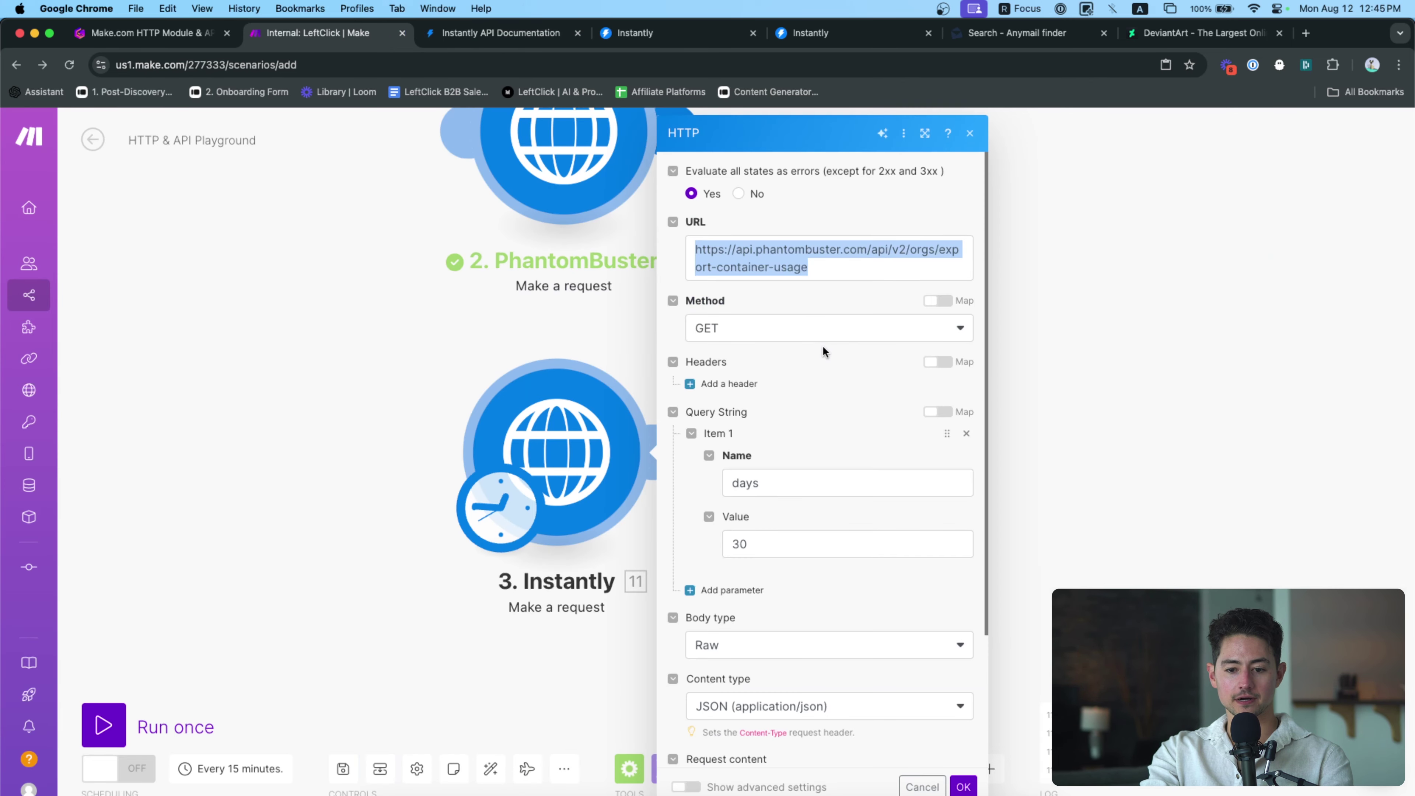
Set the request URL to Instantly's authenticate endpoint followed by the API key
{"action": "left_click", "coordinate": [827, 266]}
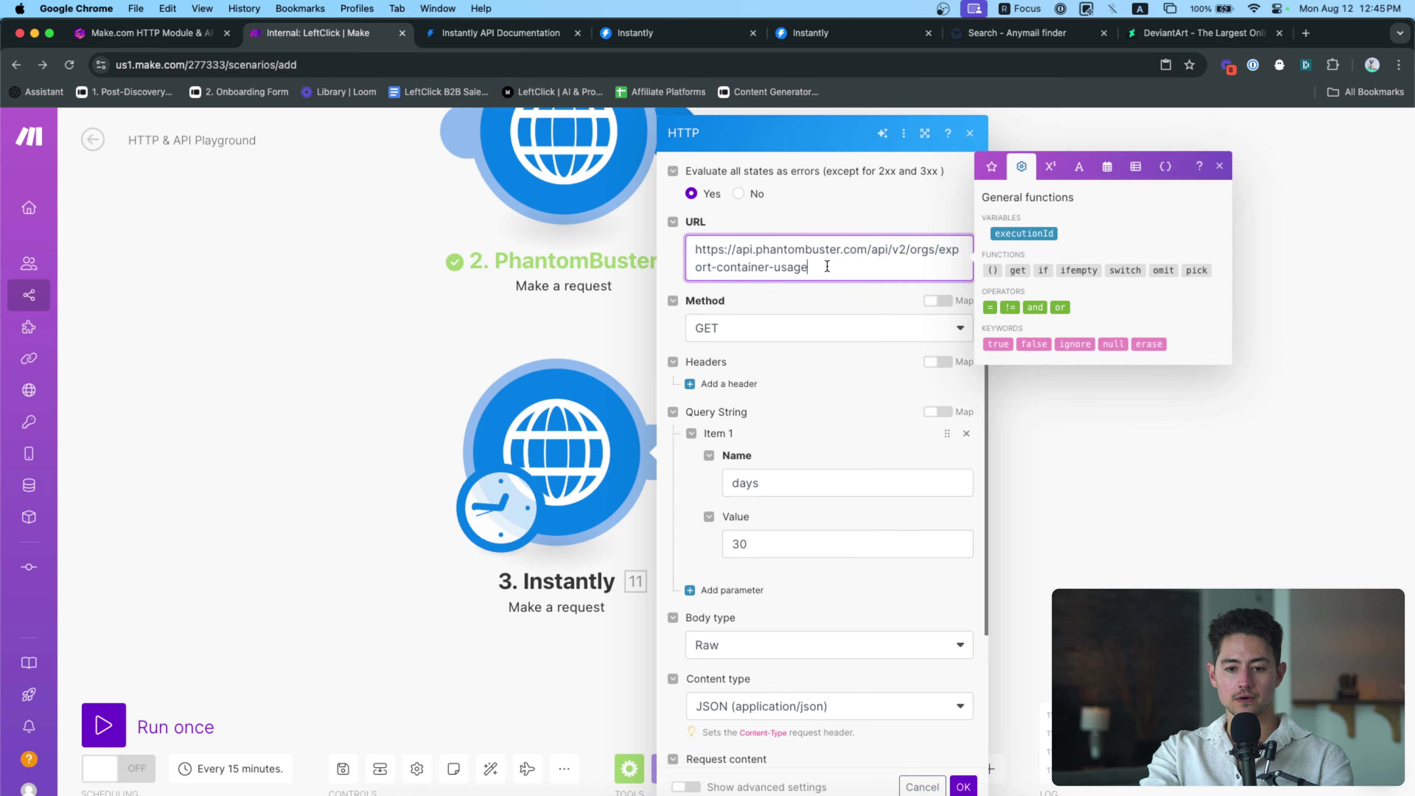
{"action": "key", "text": "ctrl+a"}
{"action": "key", "text": "ctrl+Tab"}
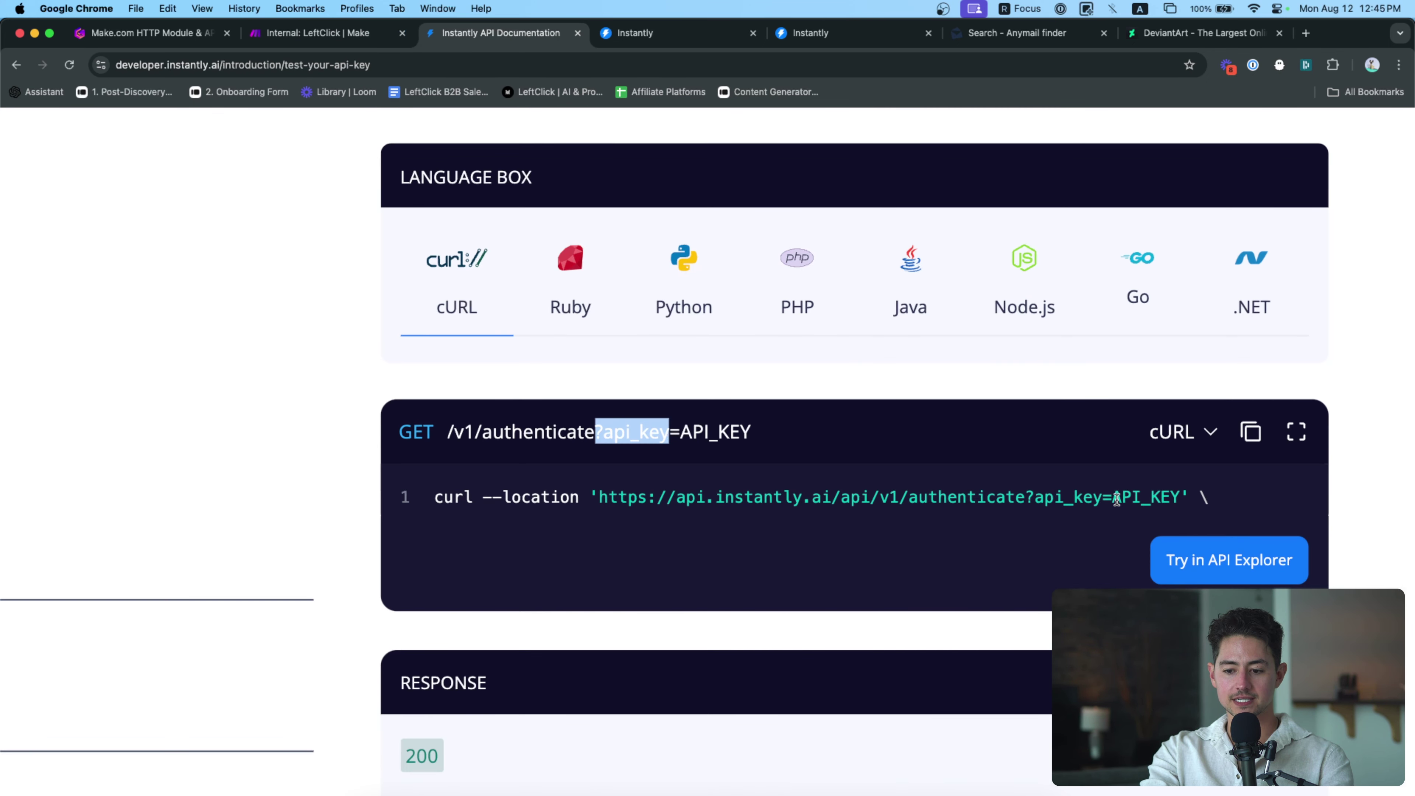
{"action": "left_click_drag", "start_coordinate": [1117, 499], "coordinate": [600, 498]}
{"action": "key", "text": "ctrl+c"}
{"action": "key", "text": "ctrl+shift+Tab"}
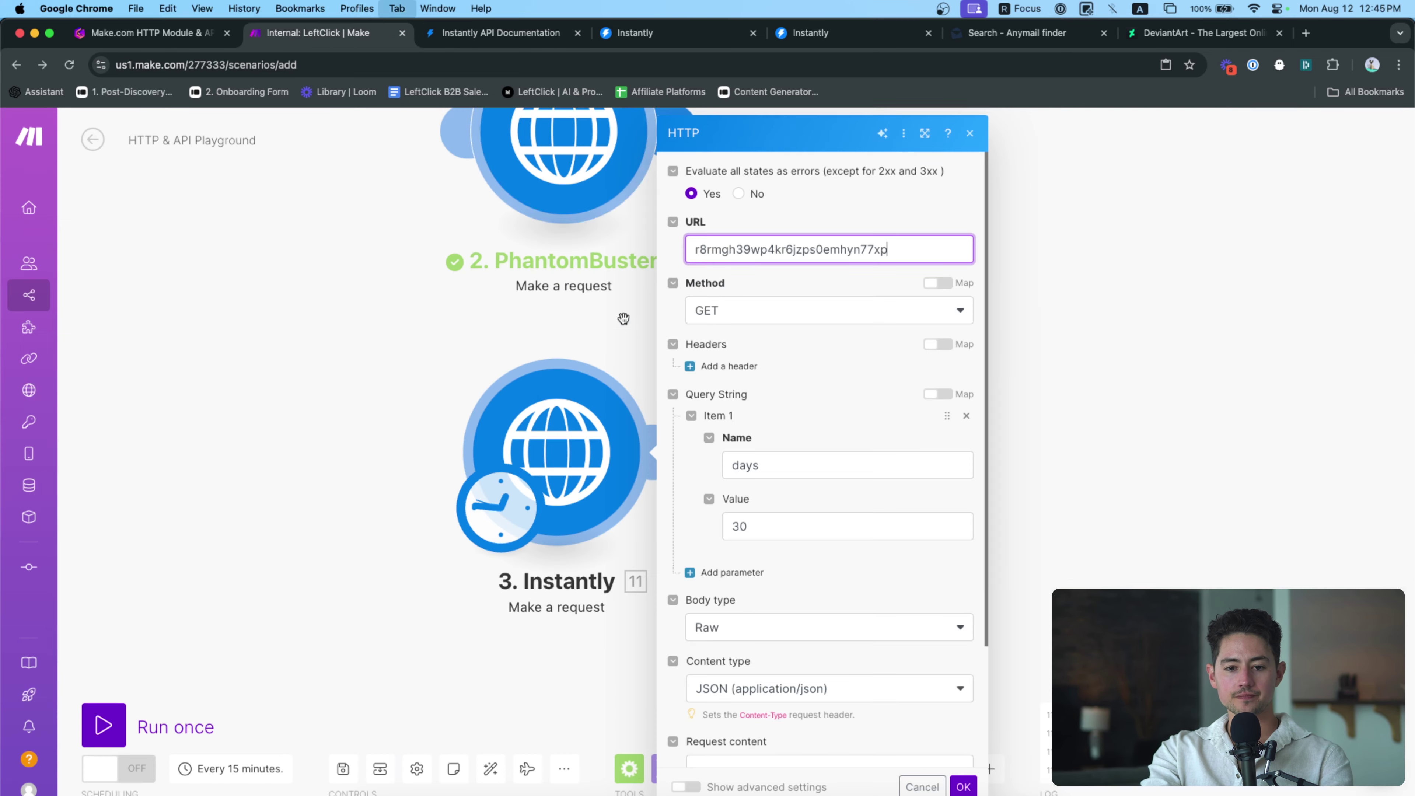
{"action": "left_click", "coordinate": [695, 249]}
{"action": "key", "text": "ctrl+v"}
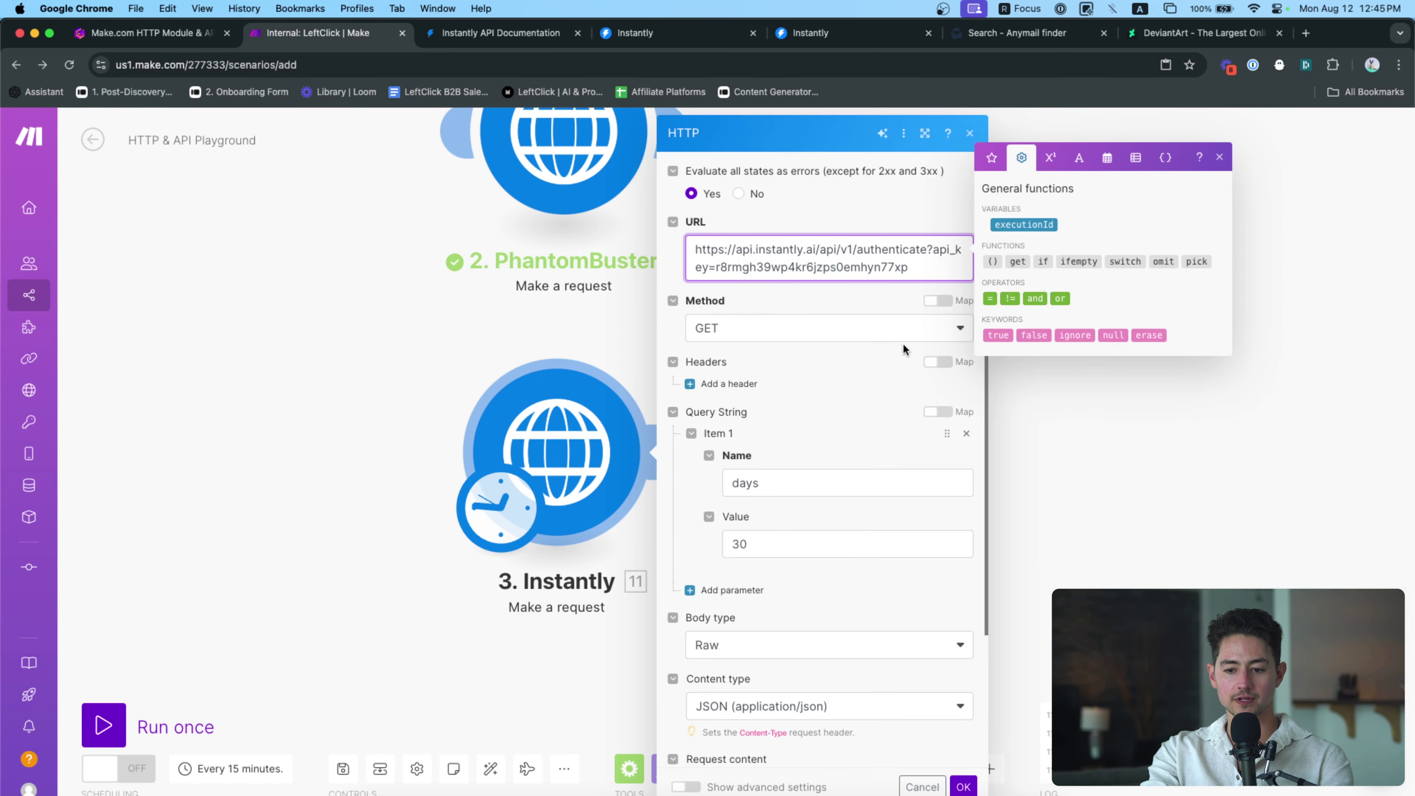
Remove the leftover 'days' query string item and save the module's request settings
{"action": "left_click_drag", "start_coordinate": [933, 250], "coordinate": [706, 271]}
{"action": "scroll", "coordinate": [771, 407], "scroll_direction": "down", "scroll_amount": 3}
{"action": "key", "text": "super+c"}
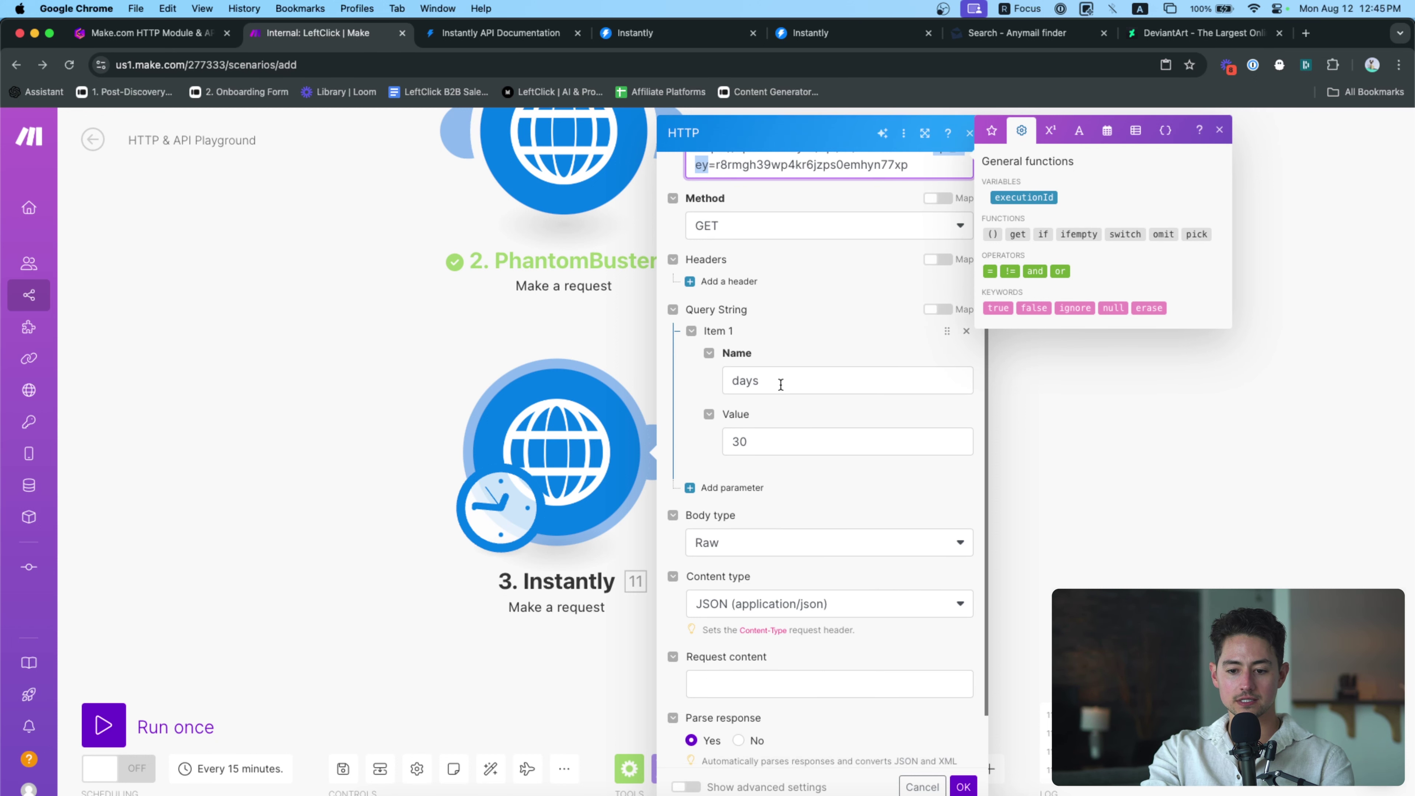
{"action": "double_click", "coordinate": [780, 380]}
{"action": "key", "text": "super+v"}
{"action": "scroll", "coordinate": [780, 380], "scroll_direction": "up", "scroll_amount": 2}
{"action": "left_click", "coordinate": [930, 239]}
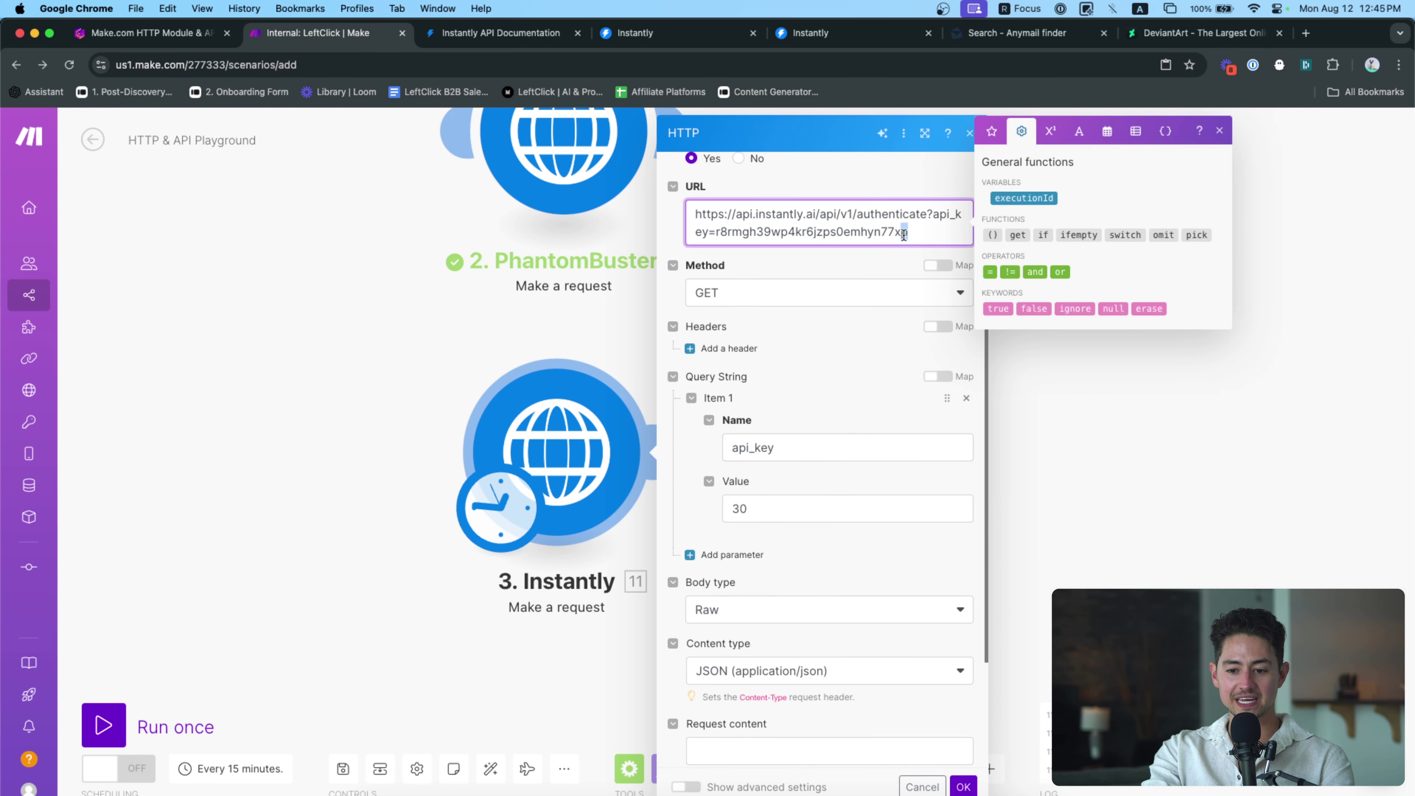
{"action": "left_click", "coordinate": [803, 515]}
{"action": "left_click", "coordinate": [965, 398]}
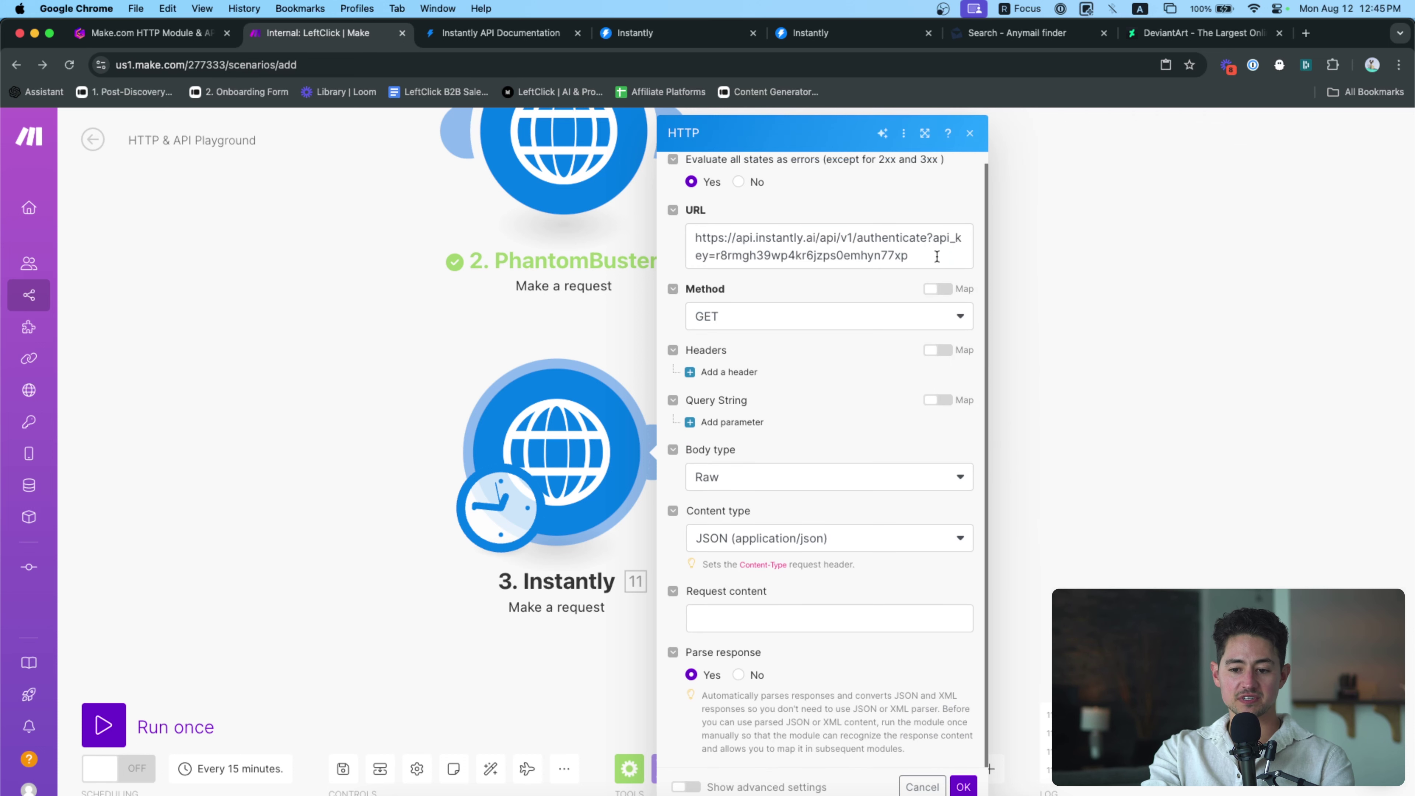
{"action": "left_click_drag", "start_coordinate": [909, 255], "coordinate": [731, 237]}
{"action": "left_click", "coordinate": [799, 278]}
{"action": "left_click", "coordinate": [963, 786]}
{"action": "scroll", "coordinate": [911, 548], "scroll_direction": "right", "scroll_amount": 3}
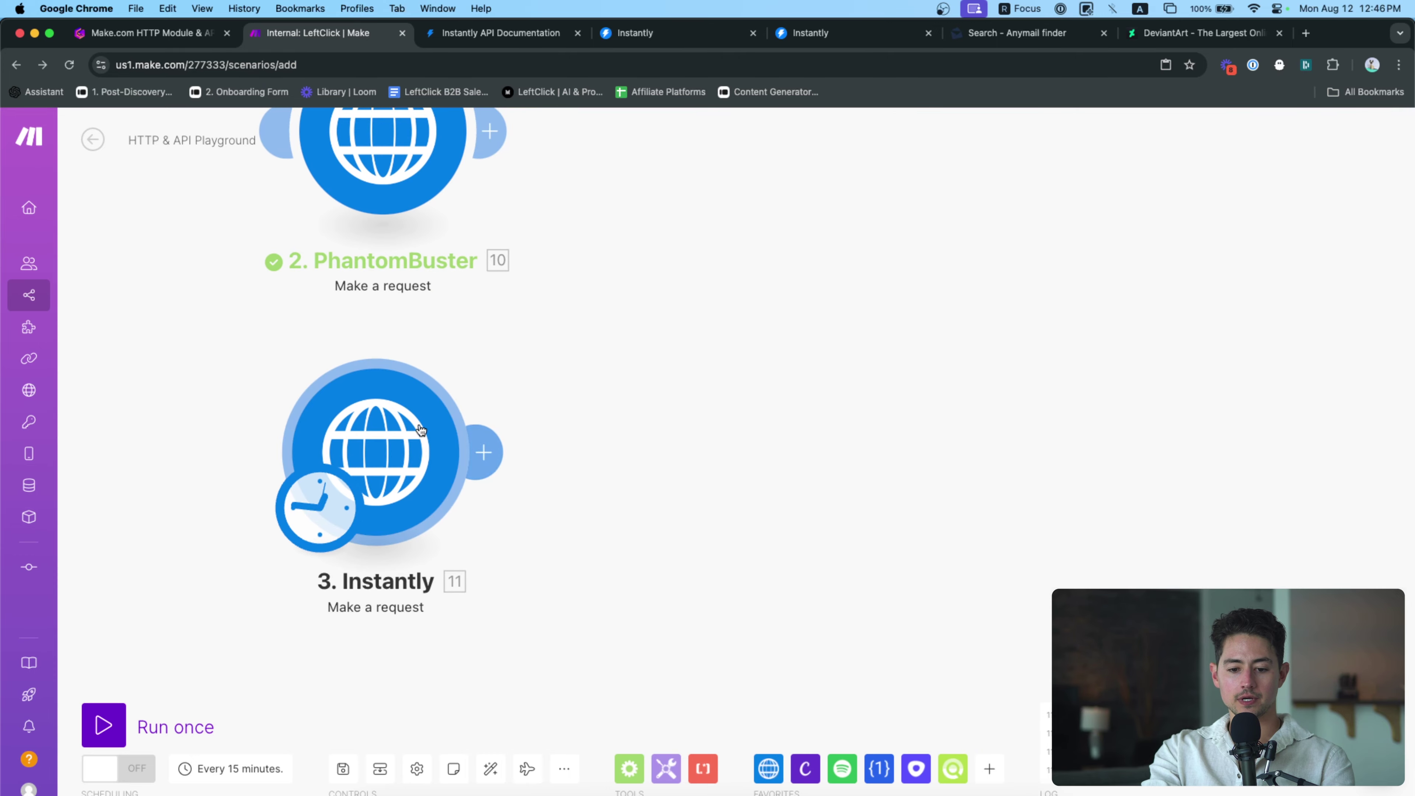
Run only the 3. Instantly module, confirm status 200 with workspace_name, then reopen the Instantly docs
{"action": "right_click", "coordinate": [458, 465]}
{"action": "left_click", "coordinate": [458, 466]}
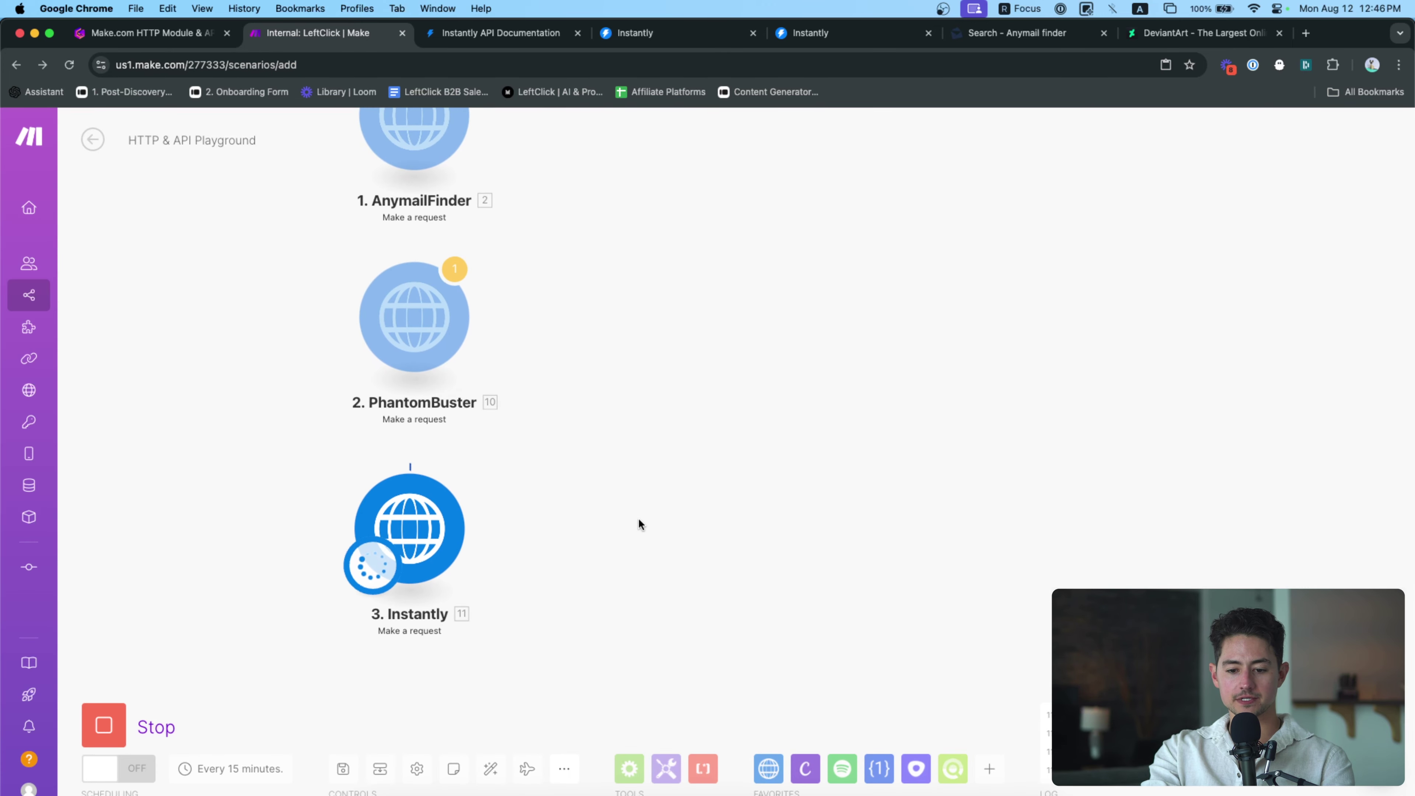
{"action": "left_click", "coordinate": [622, 684]}
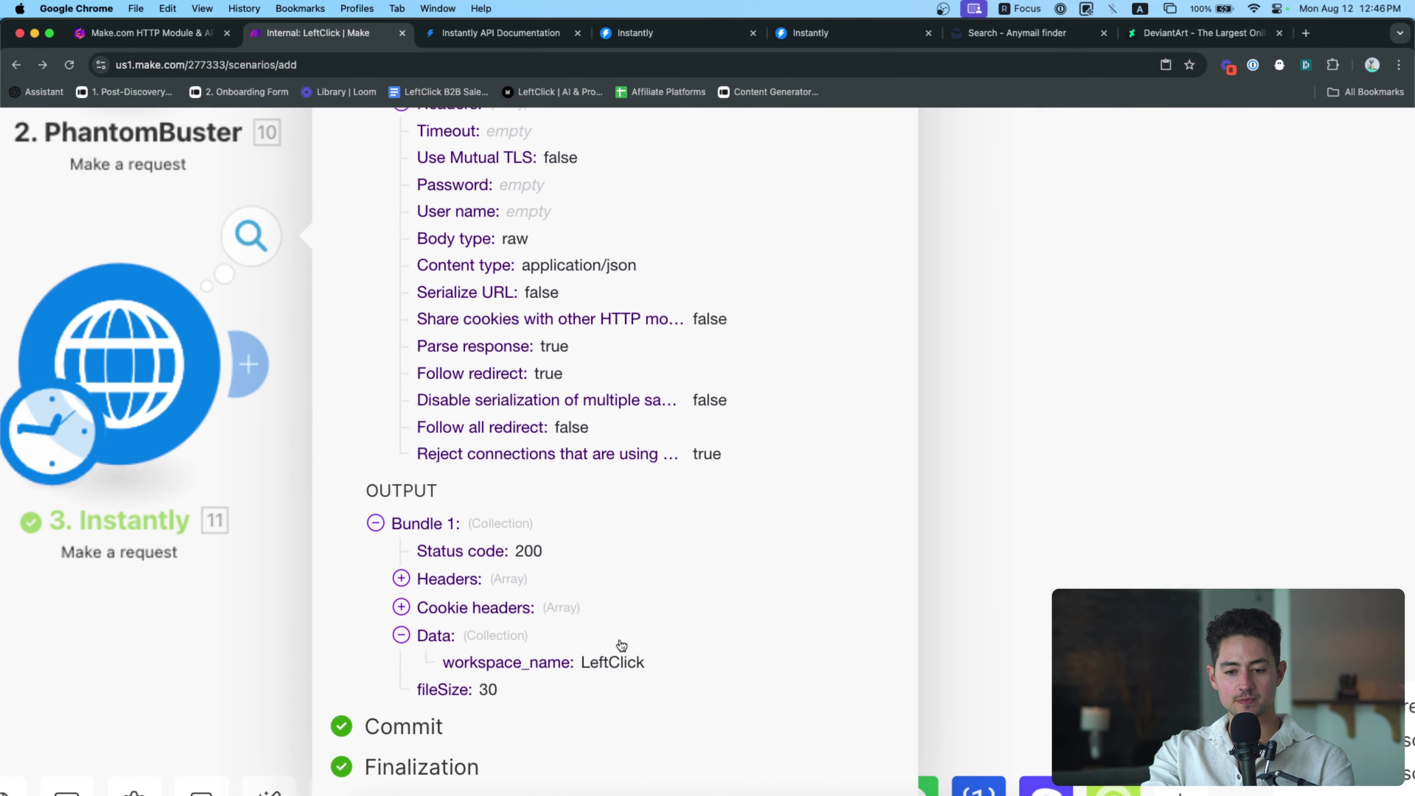
{"action": "left_click", "coordinate": [550, 39]}
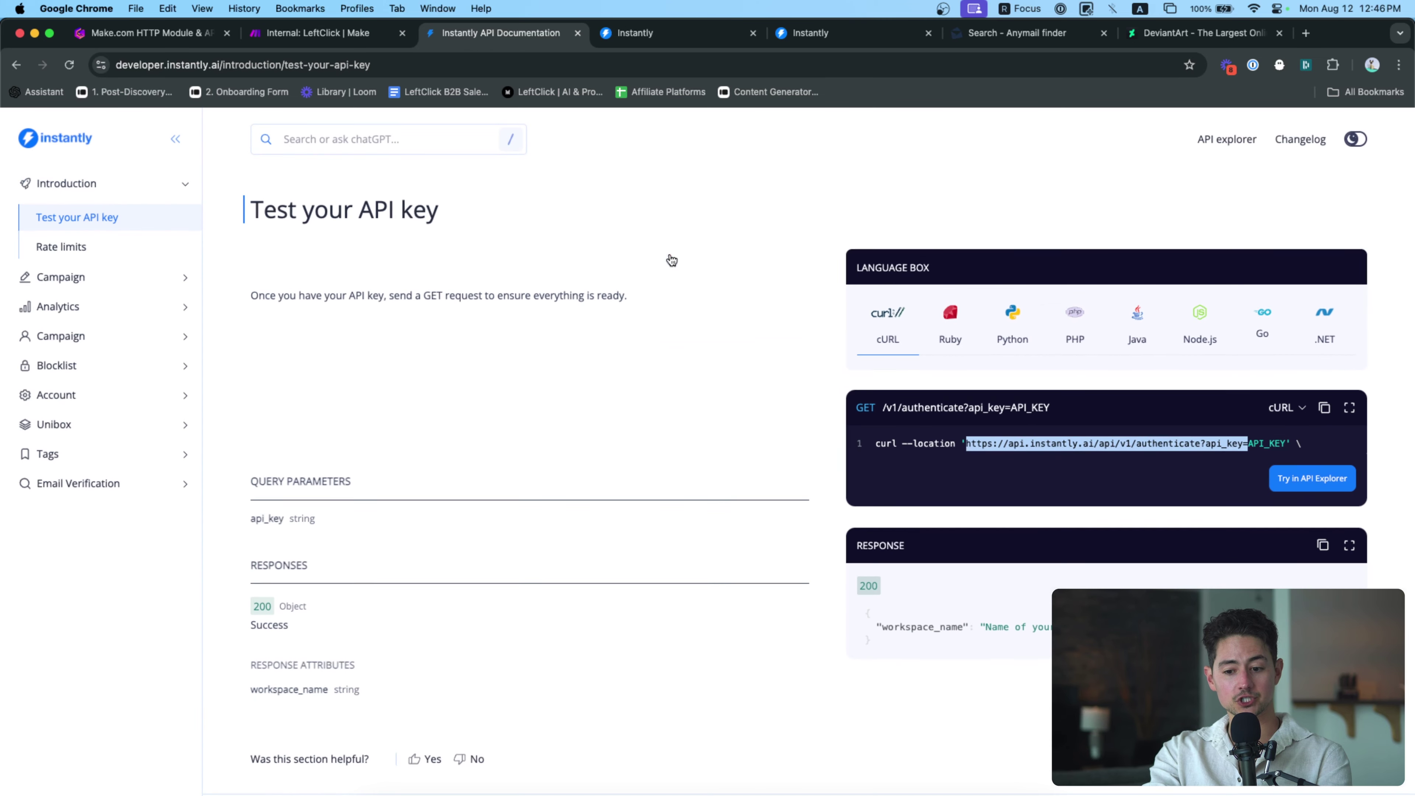
Navigate Campaign docs to 'Add leads to a campaign' and view its POST /v1/lead/add cURL example
{"action": "scroll", "coordinate": [584, 499], "scroll_direction": "down", "scroll_amount": 10}
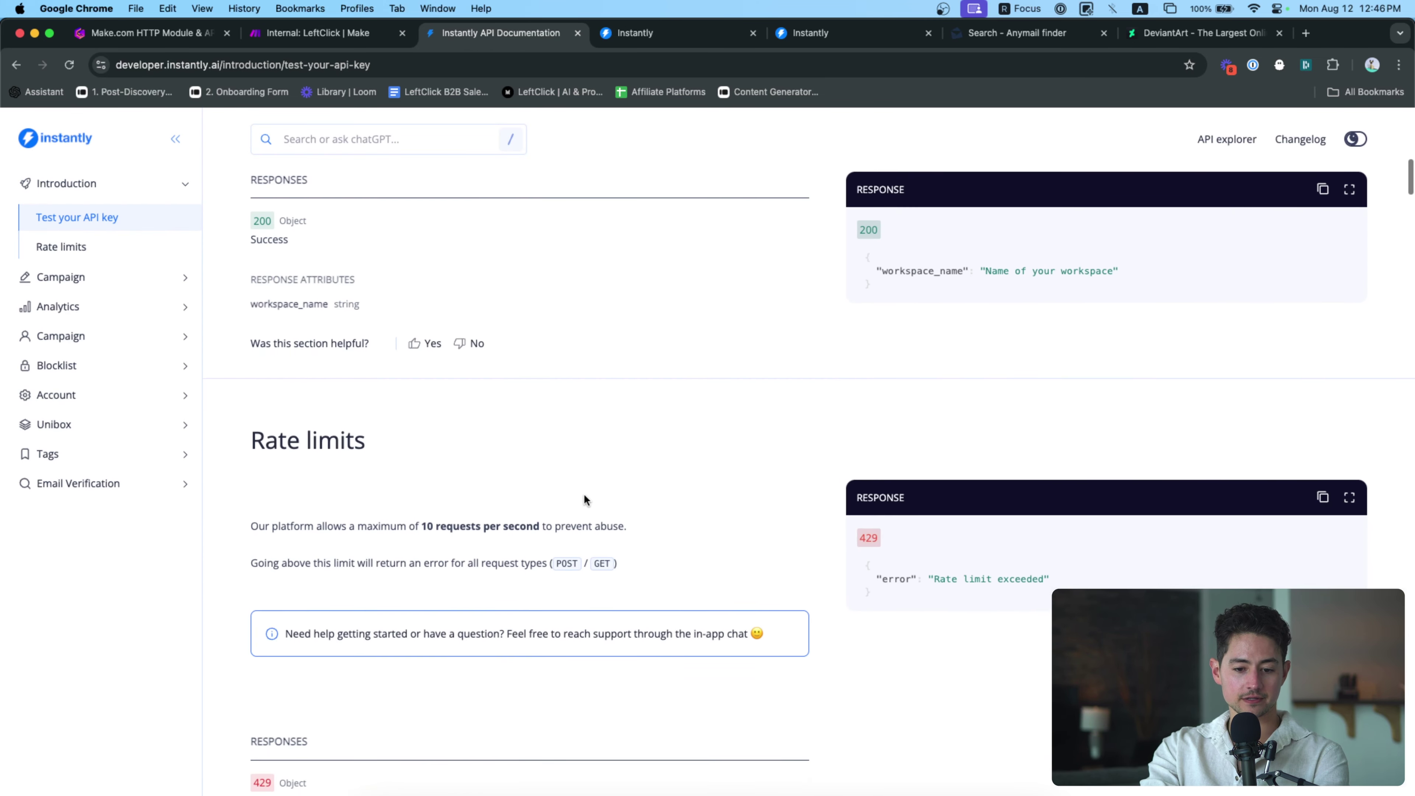
{"action": "scroll", "coordinate": [799, 505], "scroll_direction": "down", "scroll_amount": 2}
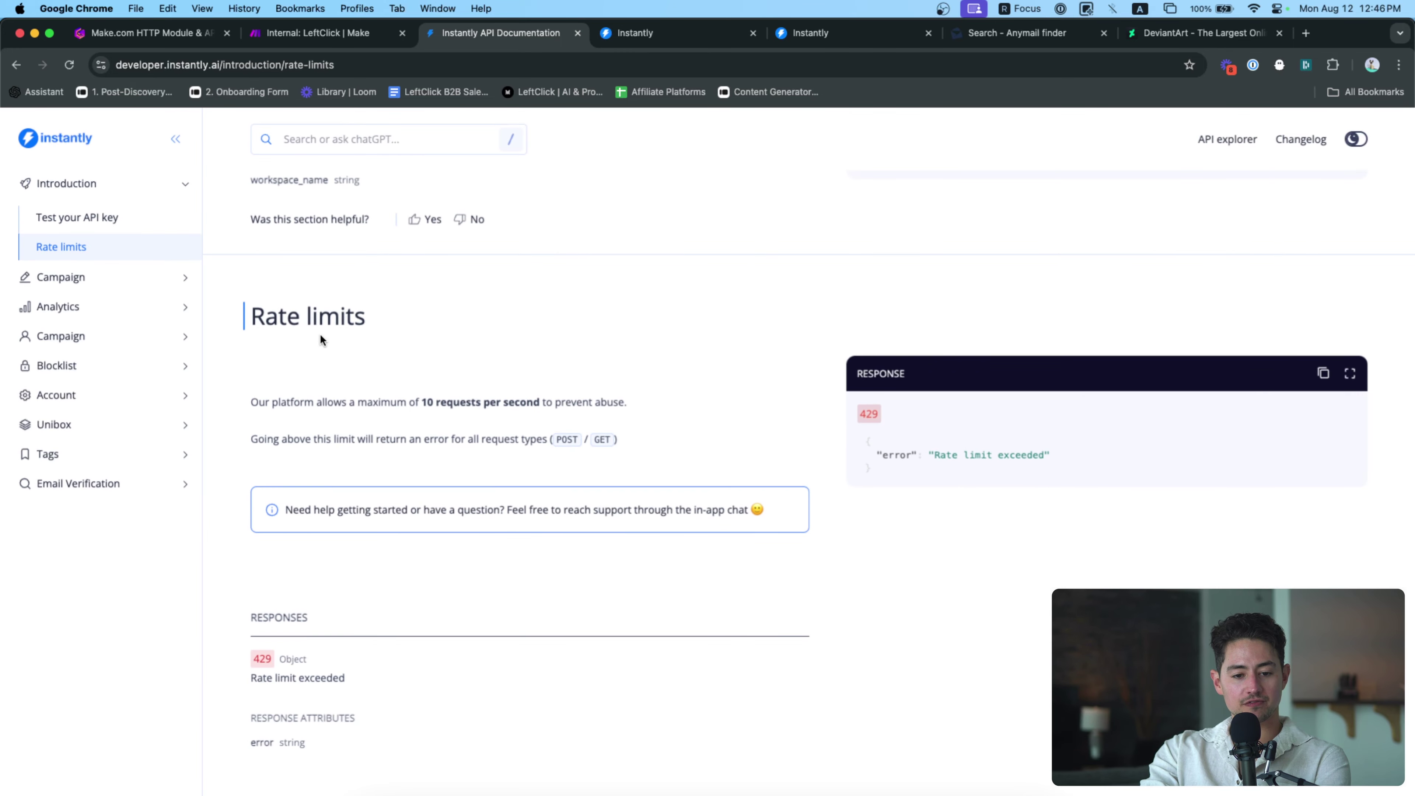
{"action": "left_click", "coordinate": [183, 276]}
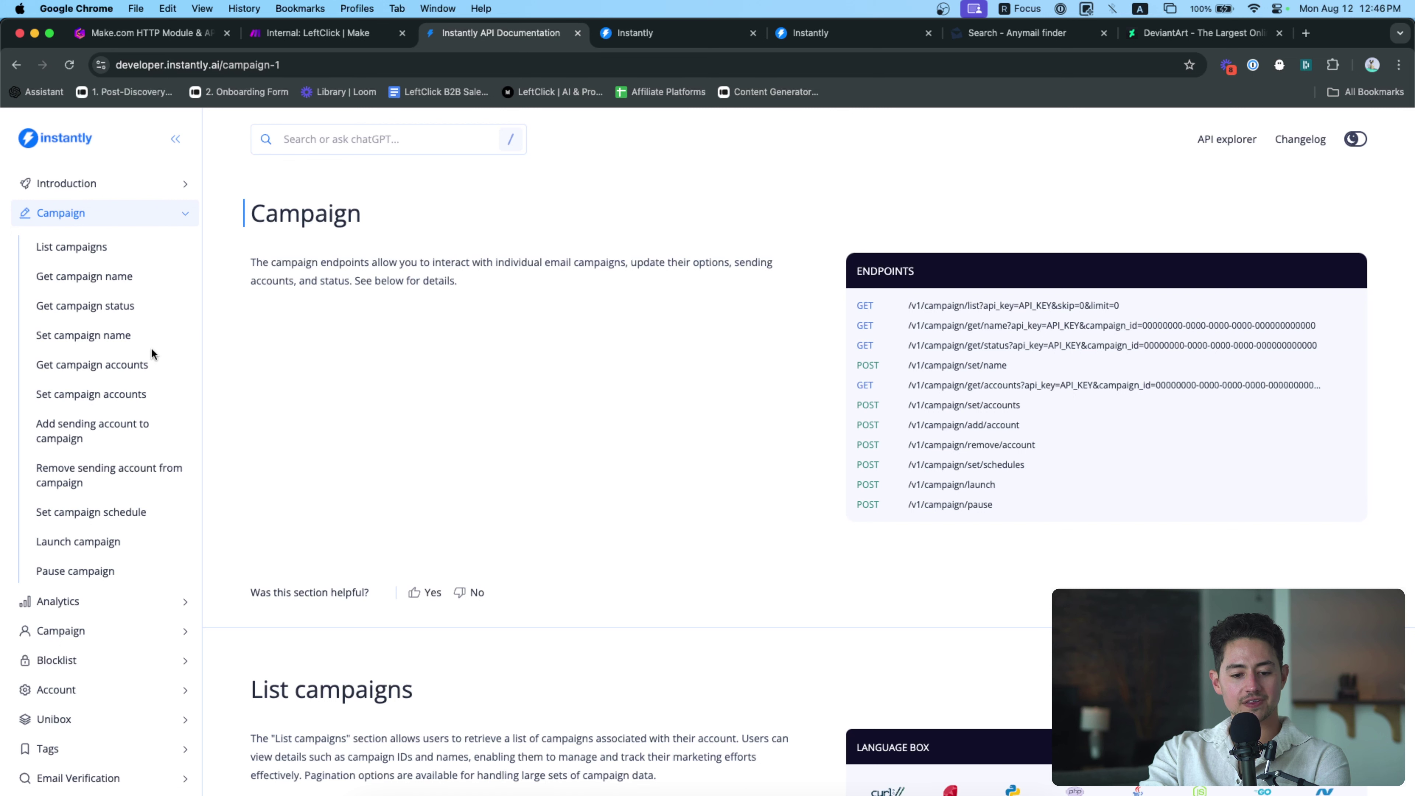
{"action": "scroll", "coordinate": [115, 321], "scroll_direction": "down", "scroll_amount": 2}
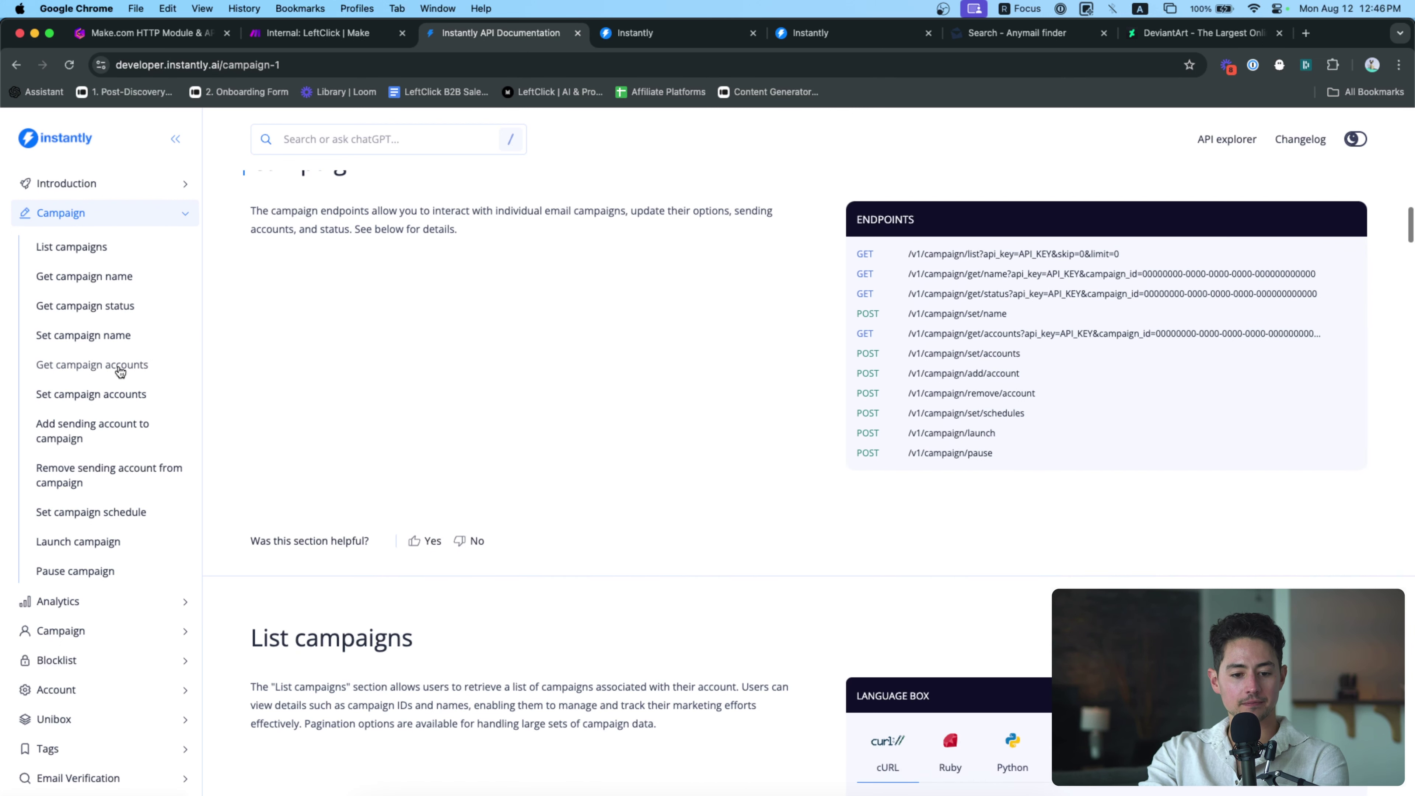
{"action": "scroll", "coordinate": [117, 364], "scroll_direction": "down", "scroll_amount": 5}
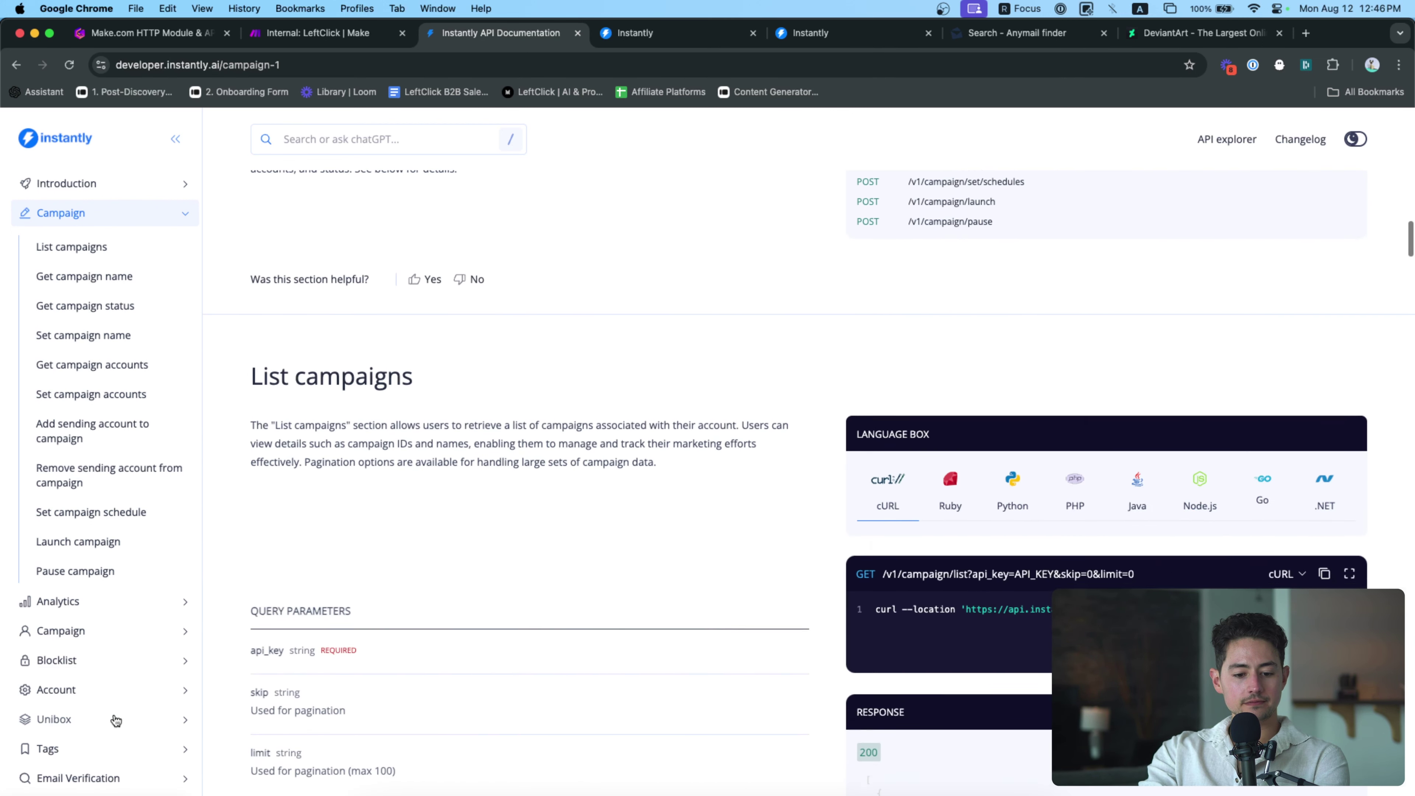
{"action": "left_click", "coordinate": [173, 630]}
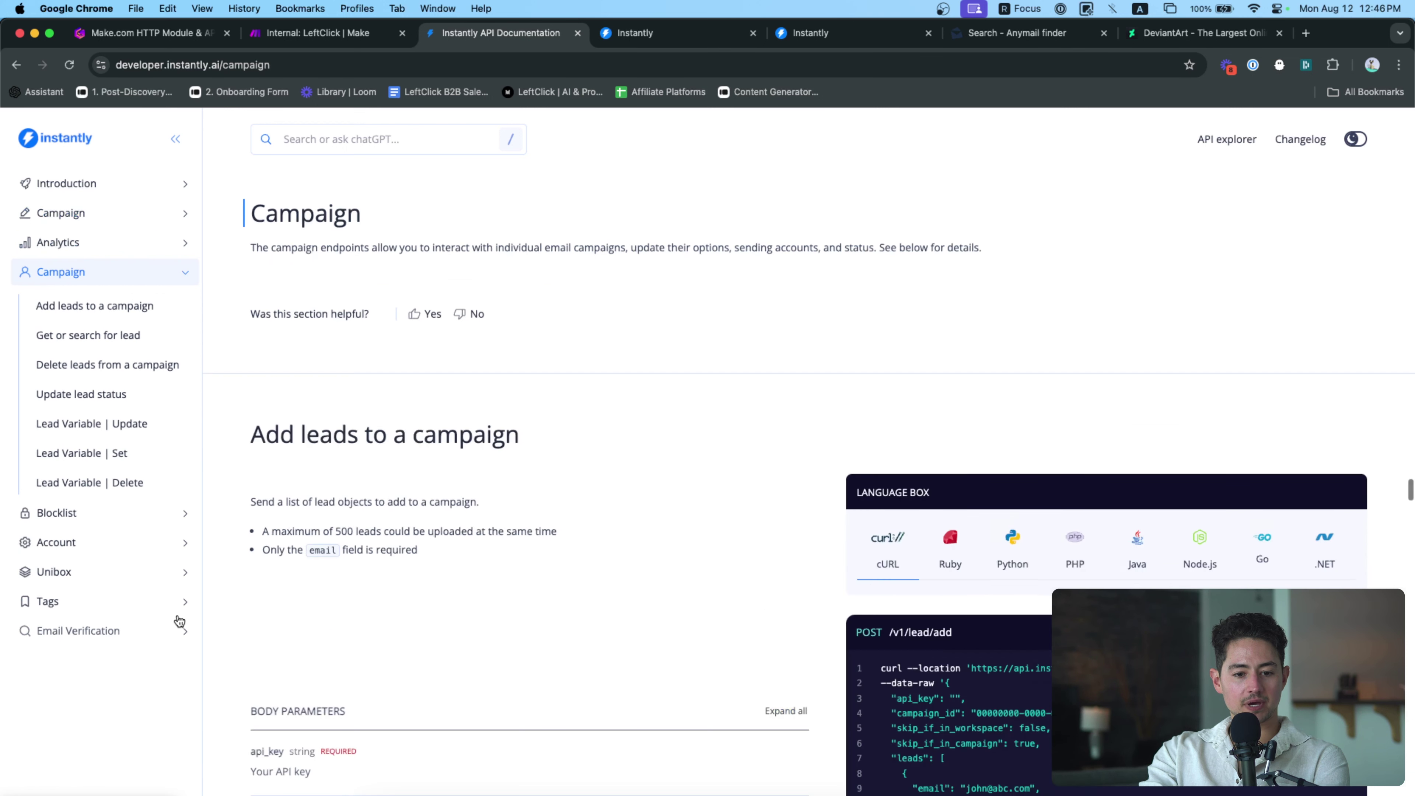
{"action": "left_click", "coordinate": [126, 307]}
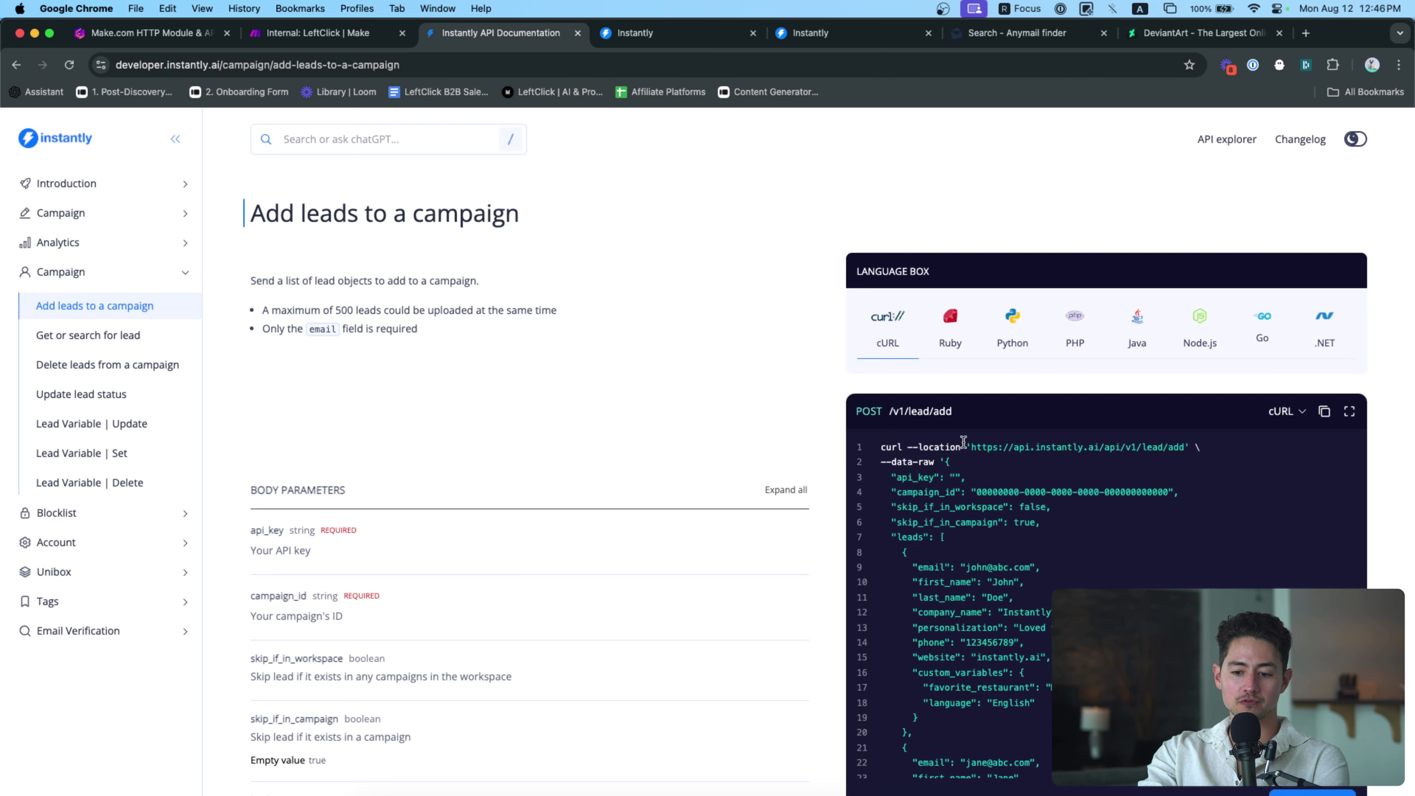
{"action": "scroll", "coordinate": [1351, 518], "scroll_direction": "down", "scroll_amount": 2}
{"action": "scroll", "coordinate": [1351, 519], "scroll_direction": "up", "scroll_amount": 2}
{"action": "scroll", "coordinate": [1371, 490], "scroll_direction": "down", "scroll_amount": 3}
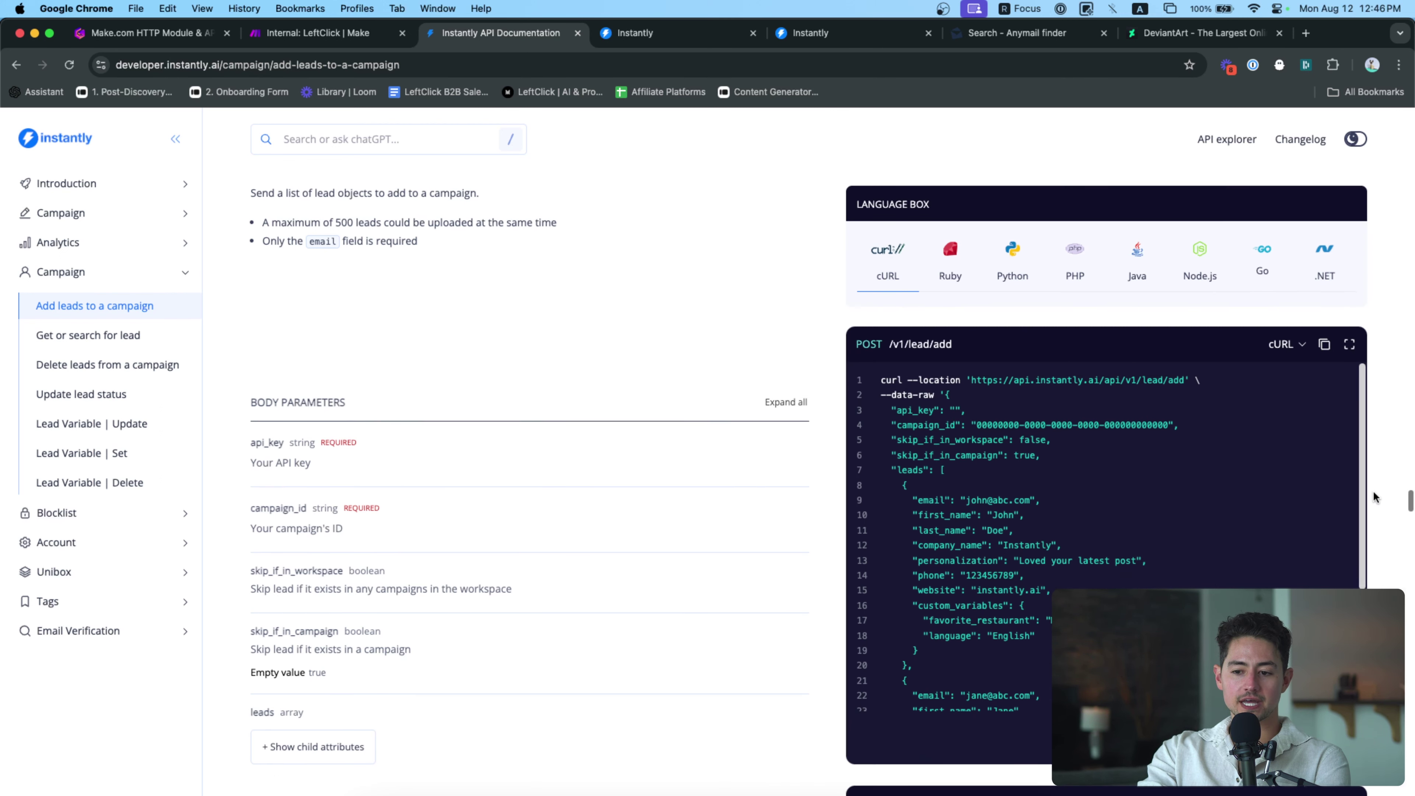
{"action": "scroll", "coordinate": [1390, 421], "scroll_direction": "up", "scroll_amount": 3}
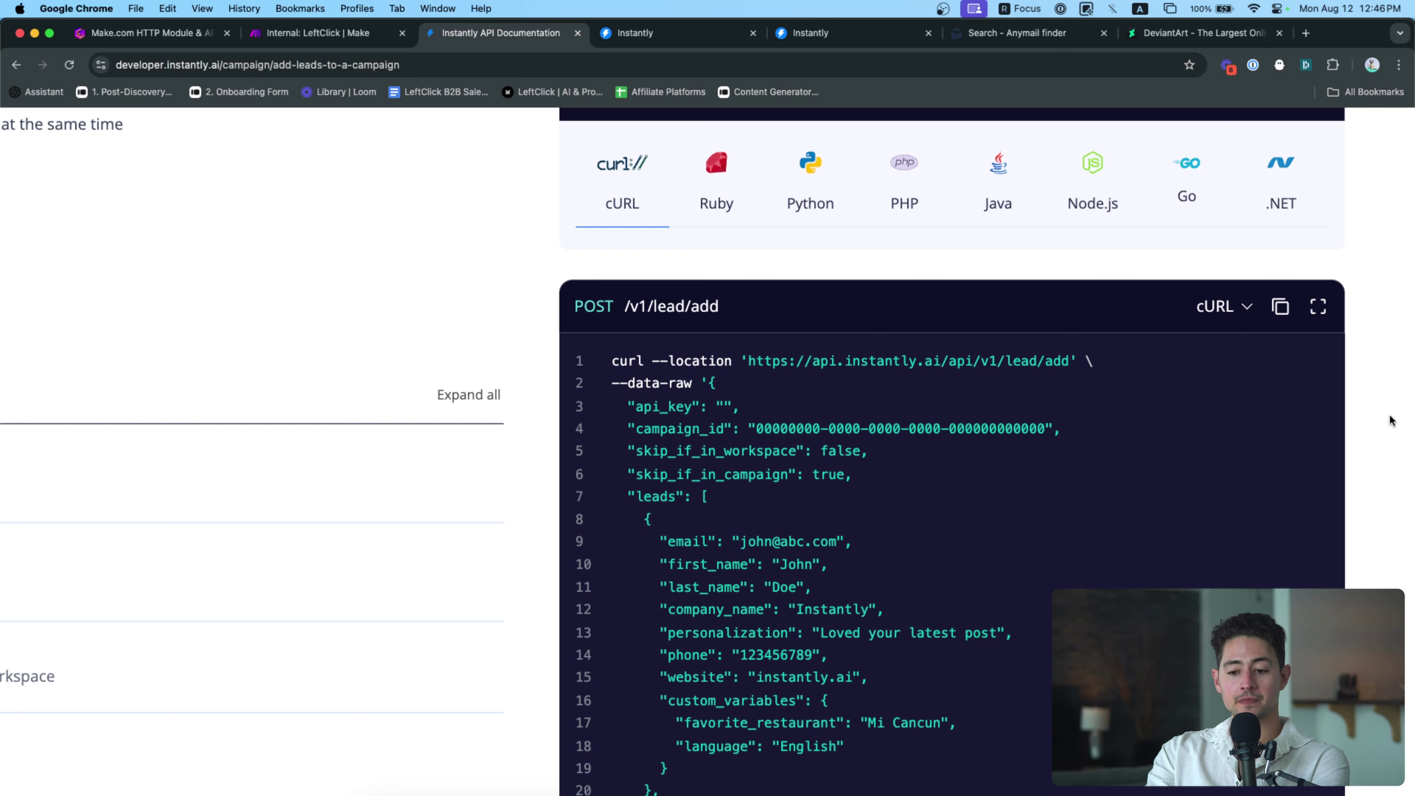
{"action": "scroll", "coordinate": [1391, 421], "scroll_direction": "down", "scroll_amount": 3}
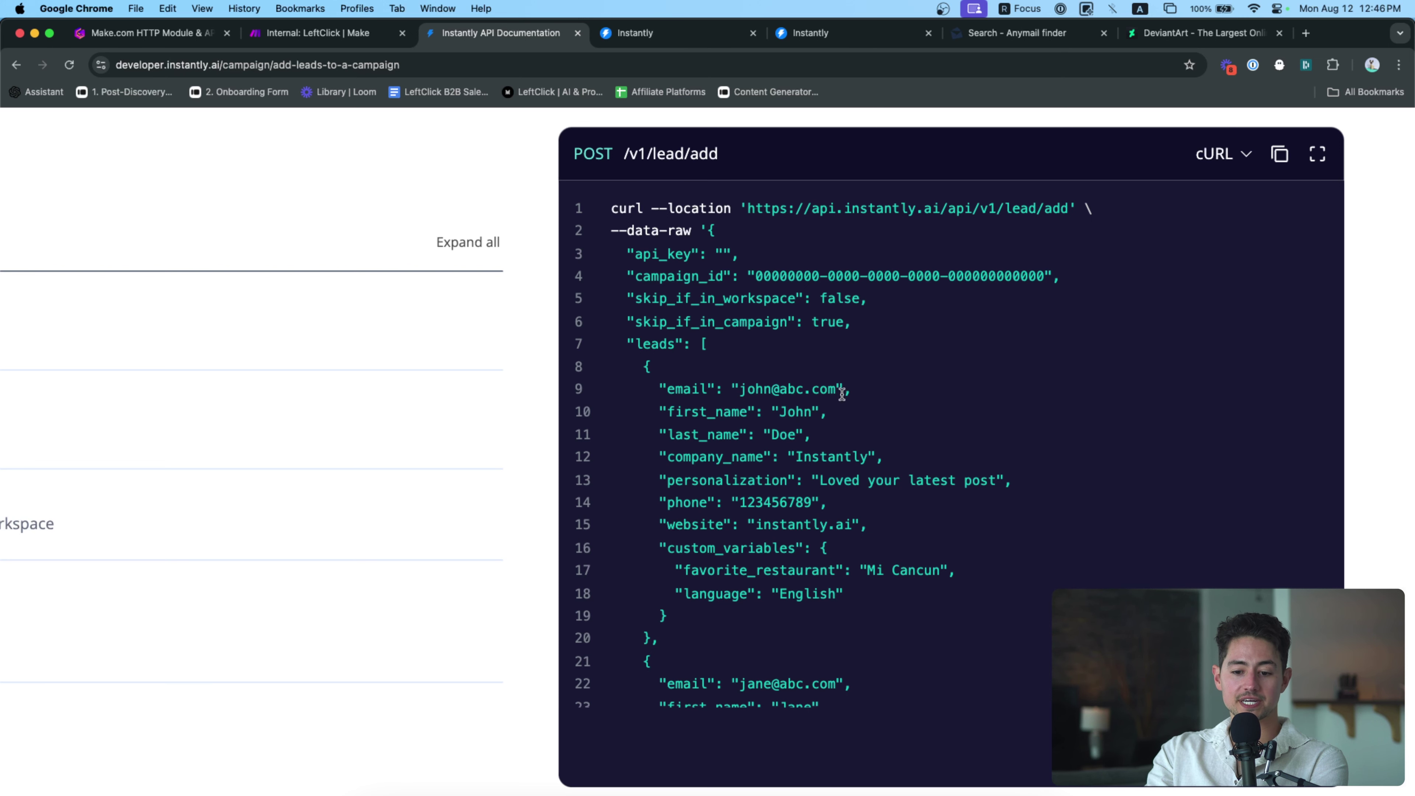
{"action": "scroll", "coordinate": [844, 395], "scroll_direction": "down", "scroll_amount": 1}
{"action": "scroll", "coordinate": [844, 395], "scroll_direction": "up", "scroll_amount": 2}
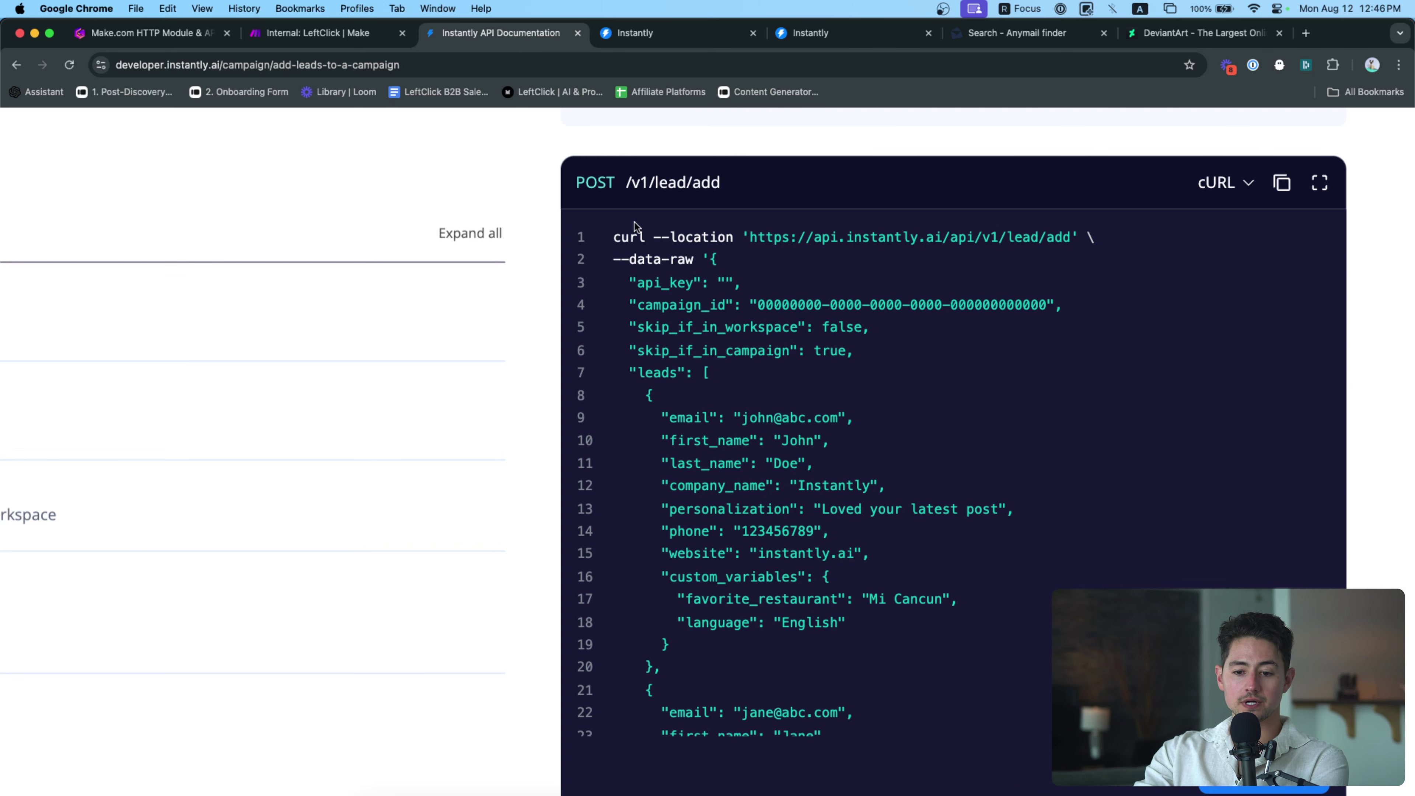
{"action": "scroll", "coordinate": [634, 226], "scroll_direction": "left", "scroll_amount": 8}
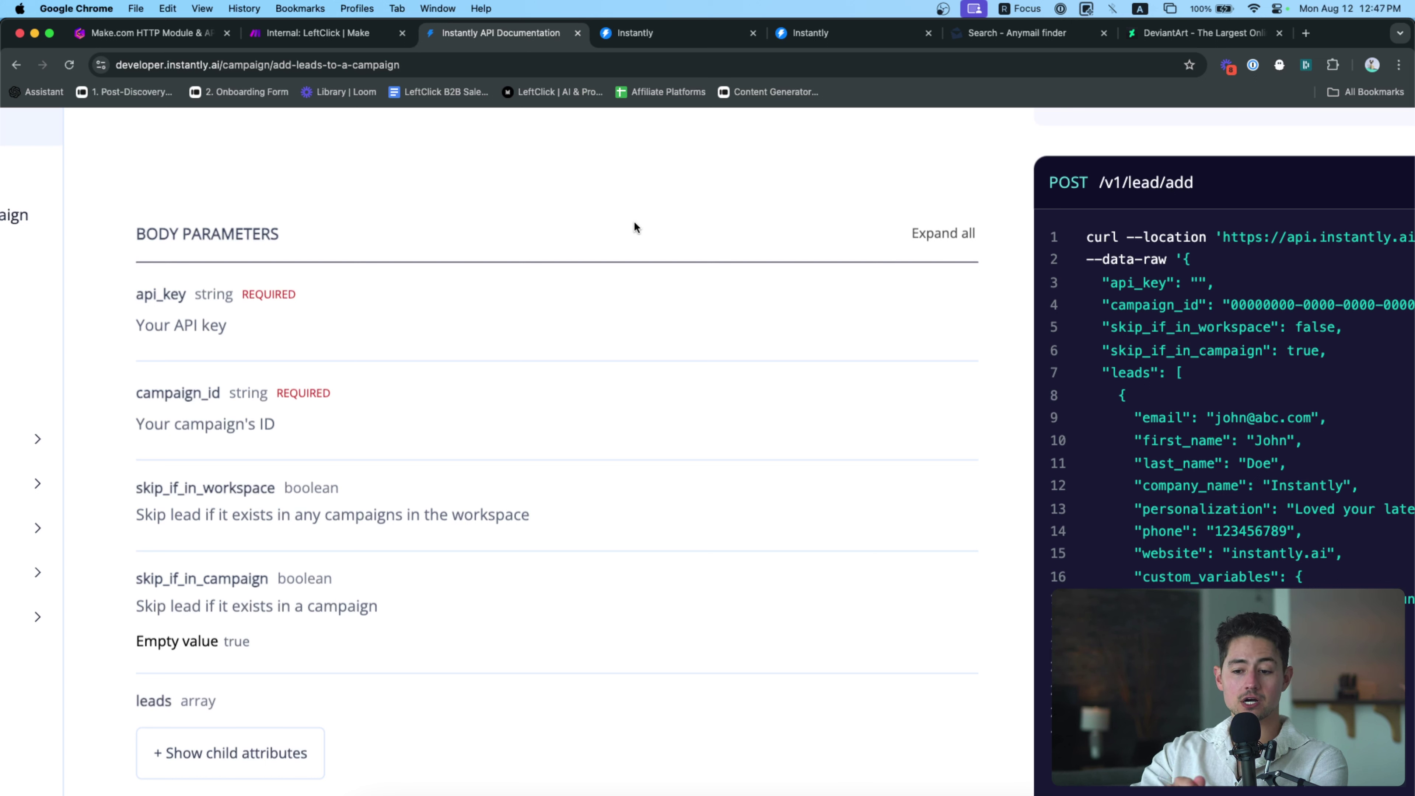
{"action": "scroll", "coordinate": [749, 278], "scroll_direction": "right", "scroll_amount": 5}
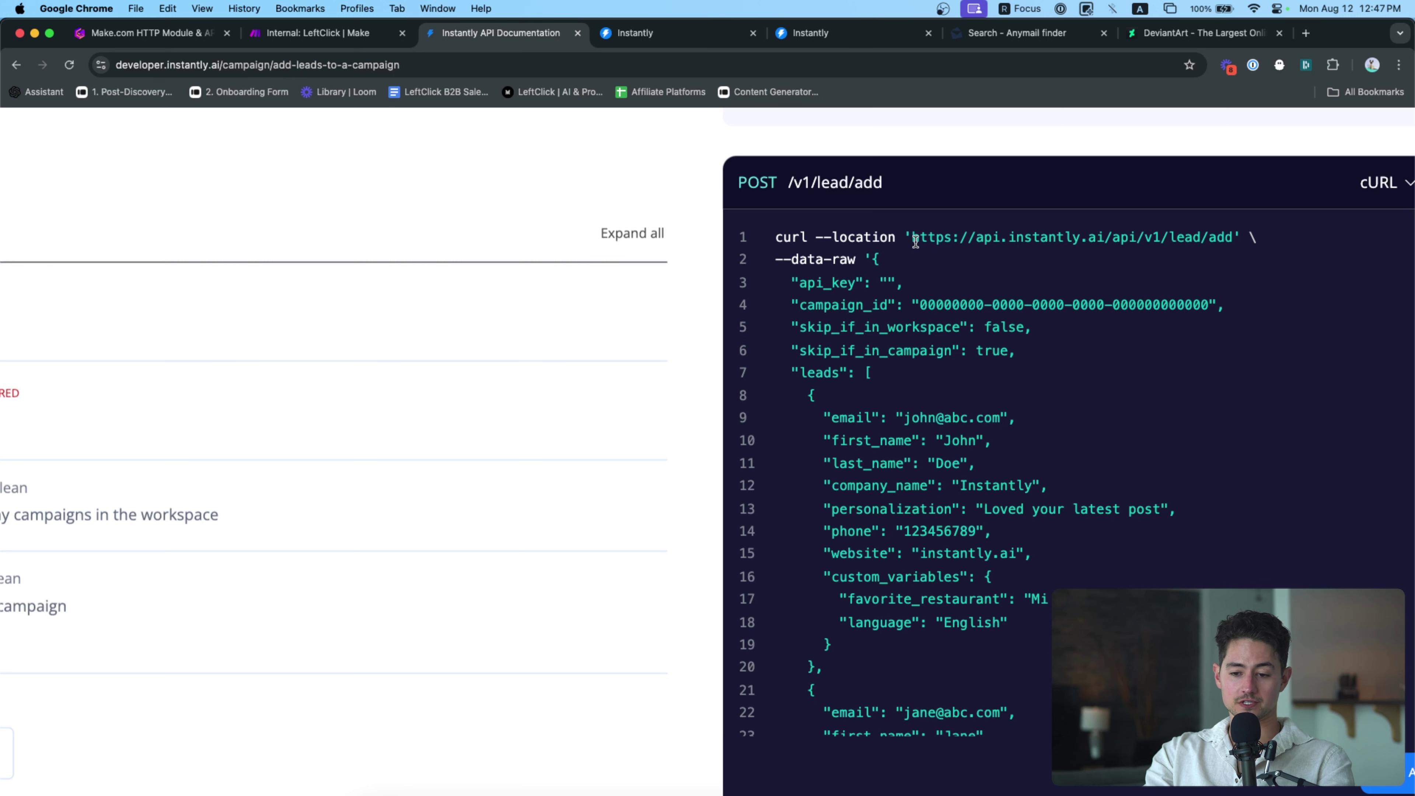
{"action": "scroll", "coordinate": [915, 241], "scroll_direction": "left", "scroll_amount": 3}
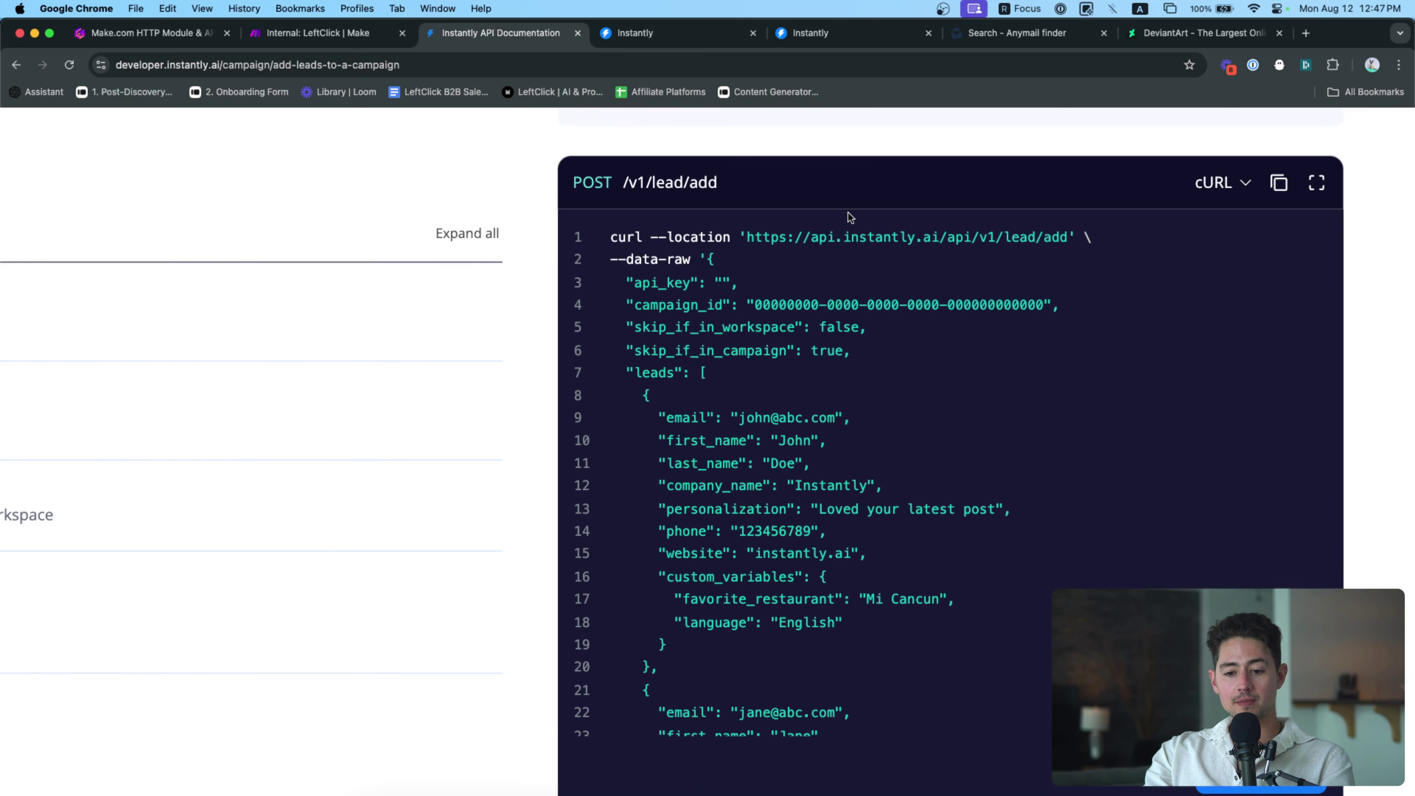
Select and copy the lead/add endpoint URL from the cURL sample's first line
{"action": "left_click_drag", "start_coordinate": [748, 241], "coordinate": [1065, 244]}
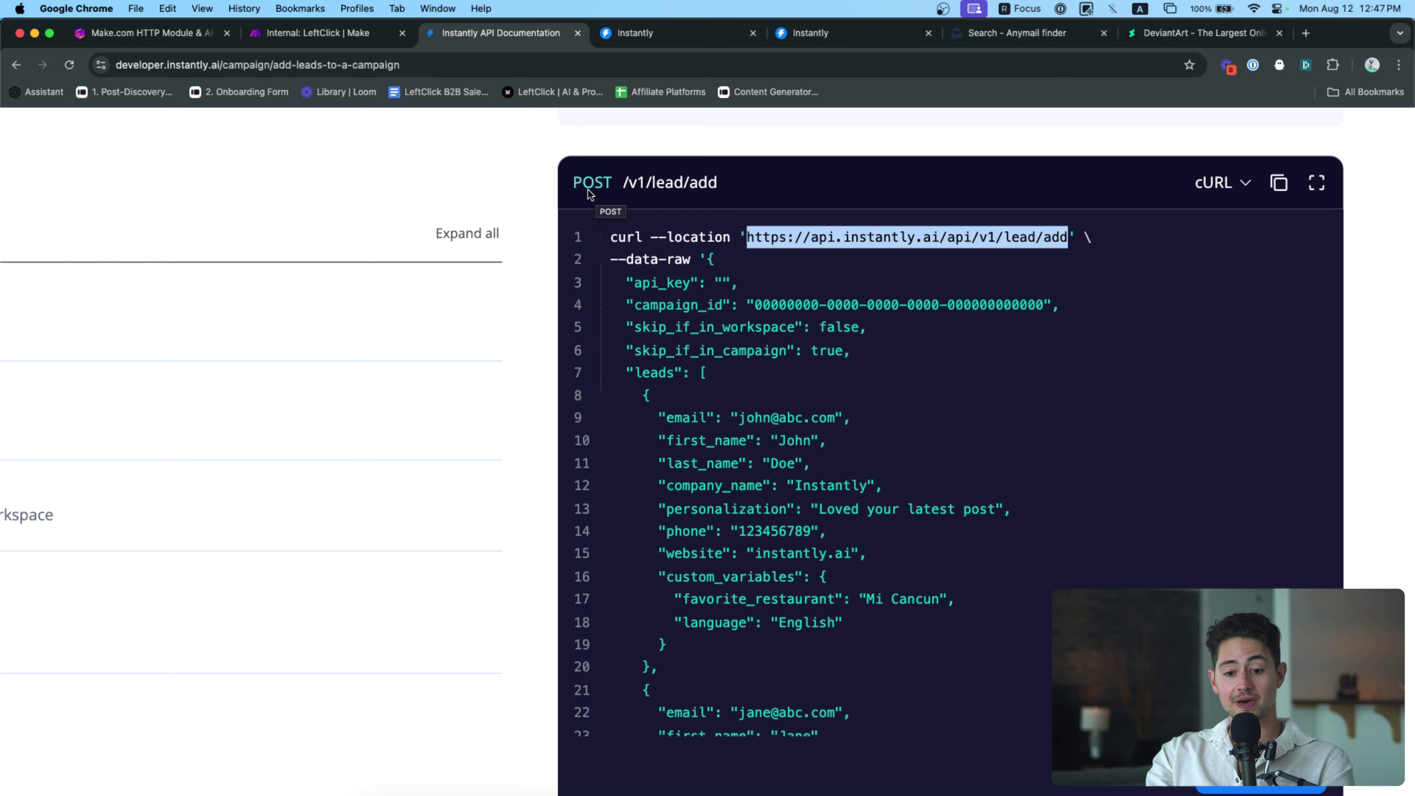
{"action": "scroll", "coordinate": [697, 279], "scroll_direction": "down", "scroll_amount": 1}
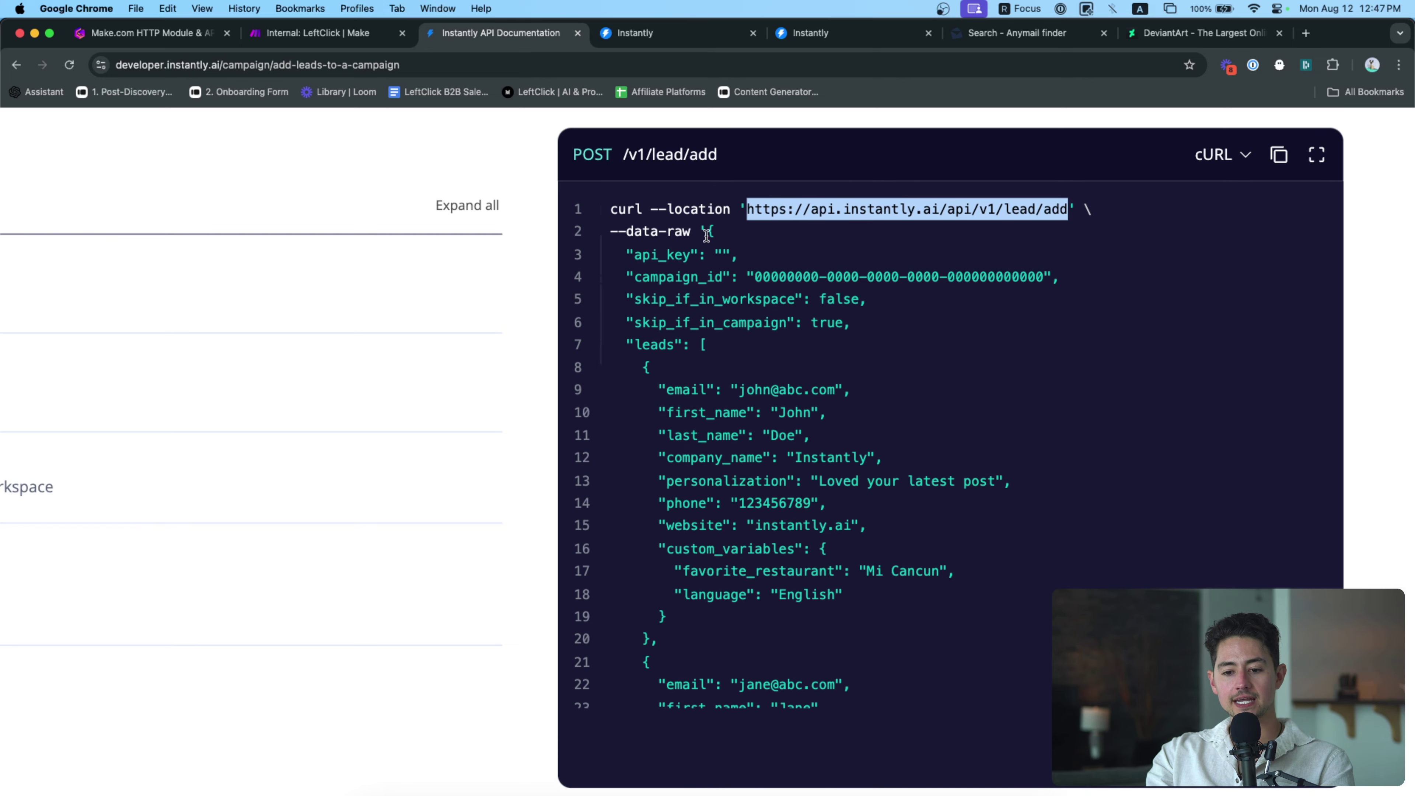
{"action": "left_click_drag", "start_coordinate": [706, 234], "coordinate": [755, 412]}
{"action": "scroll", "coordinate": [755, 413], "scroll_direction": "down", "scroll_amount": 2}
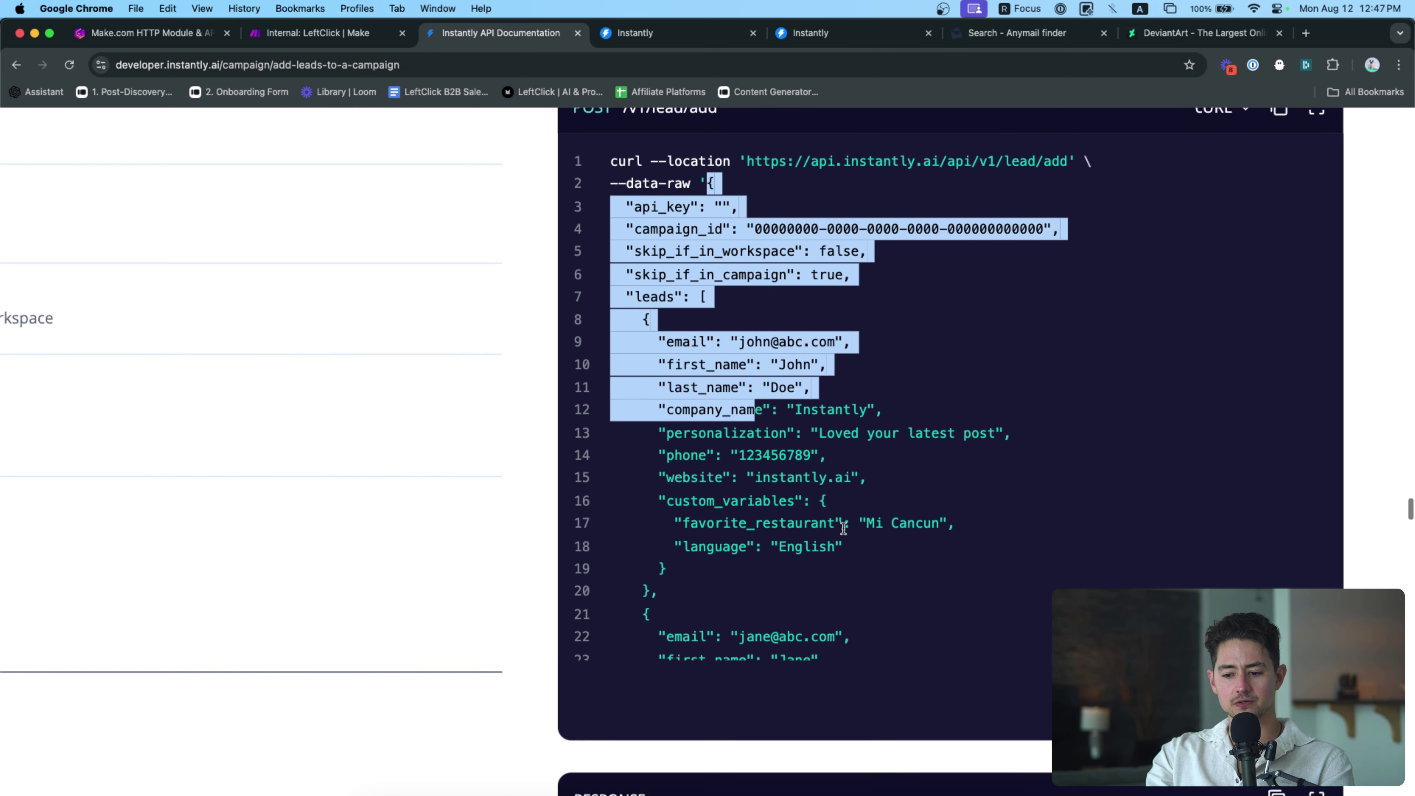
{"action": "scroll", "coordinate": [843, 528], "scroll_direction": "down", "scroll_amount": 5}
{"action": "scroll", "coordinate": [1106, 535], "scroll_direction": "down", "scroll_amount": 3}
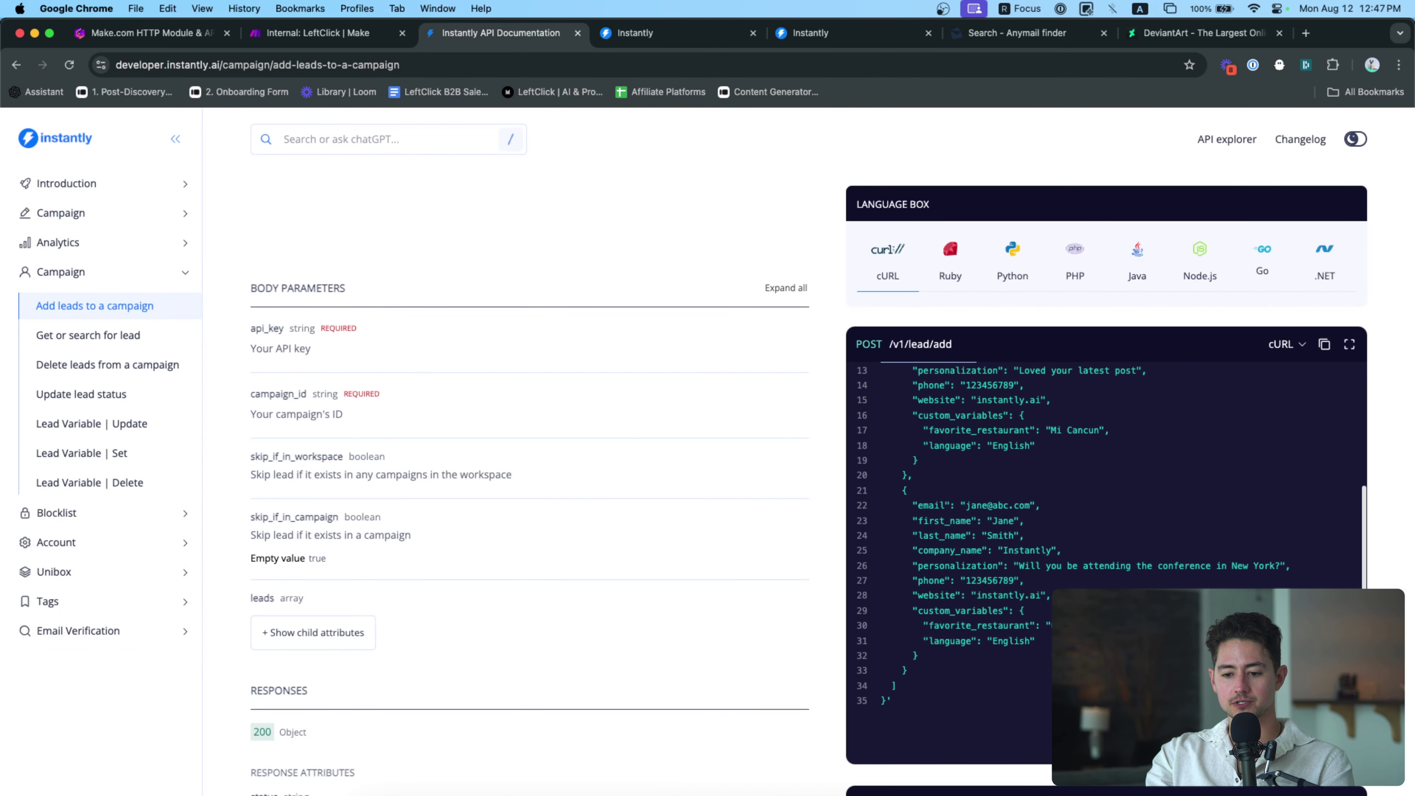
{"action": "left_click", "coordinate": [889, 701], "text": "shift"}
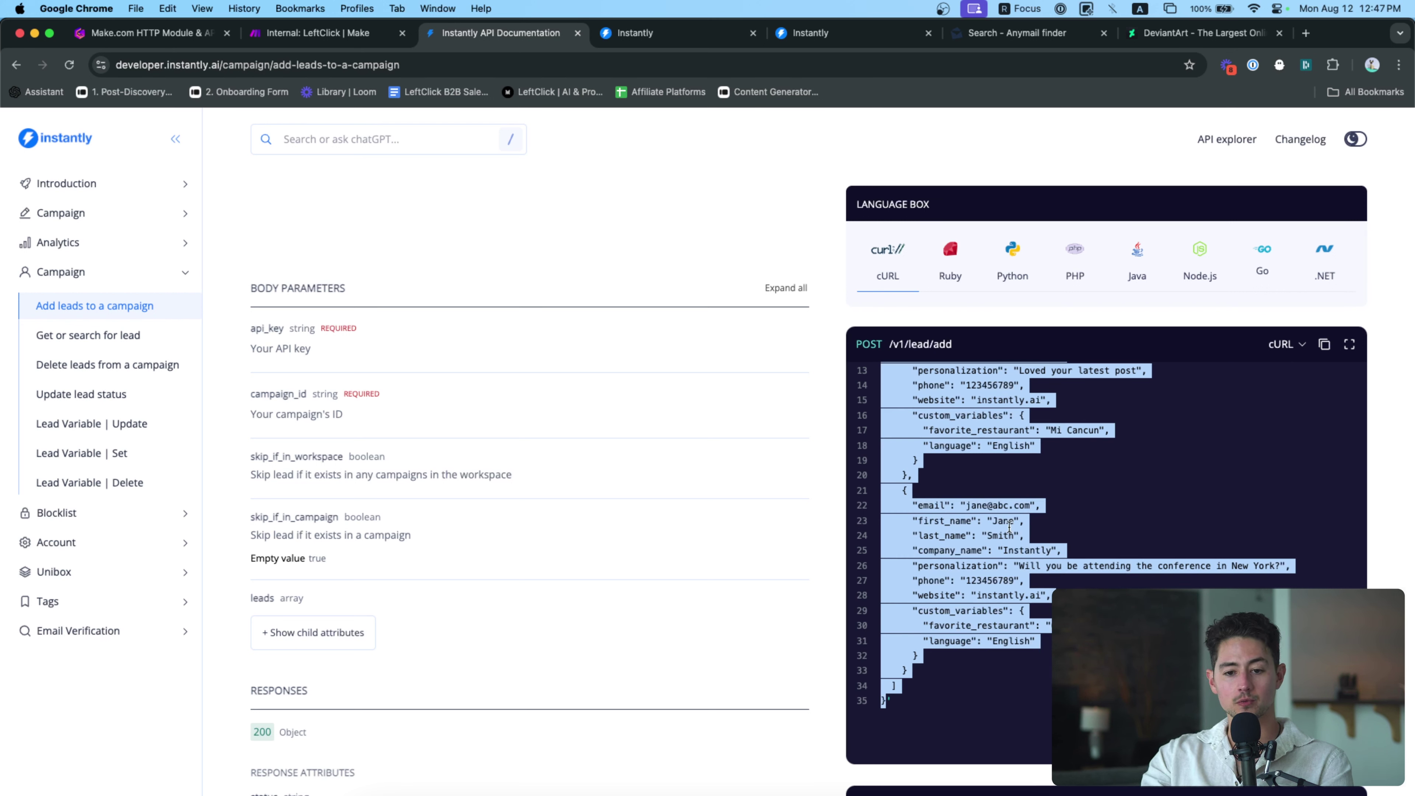
{"action": "scroll", "coordinate": [1064, 540], "scroll_direction": "up", "scroll_amount": 5}
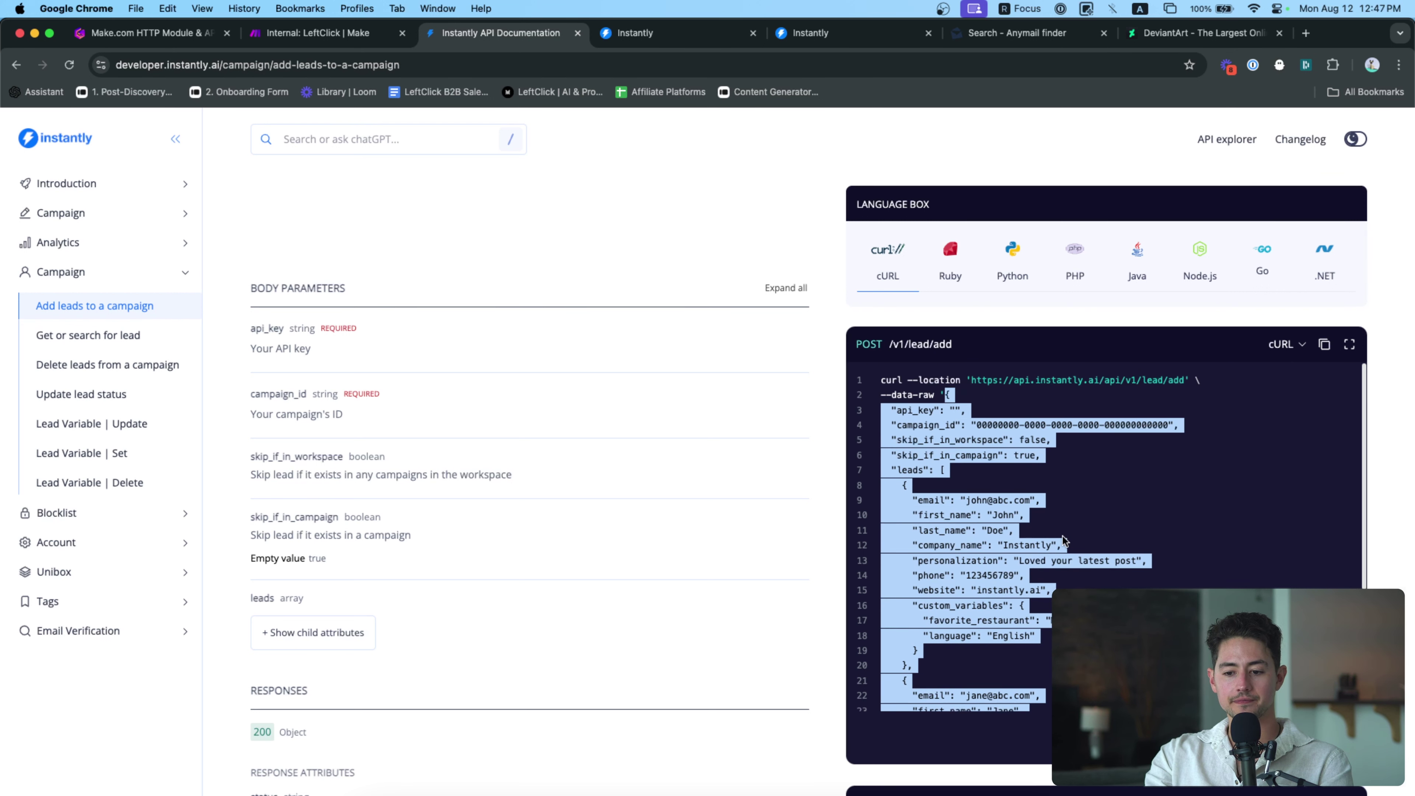
{"action": "left_click", "coordinate": [1139, 399]}
{"action": "scroll", "coordinate": [1257, 401], "scroll_direction": "up", "scroll_amount": 5}
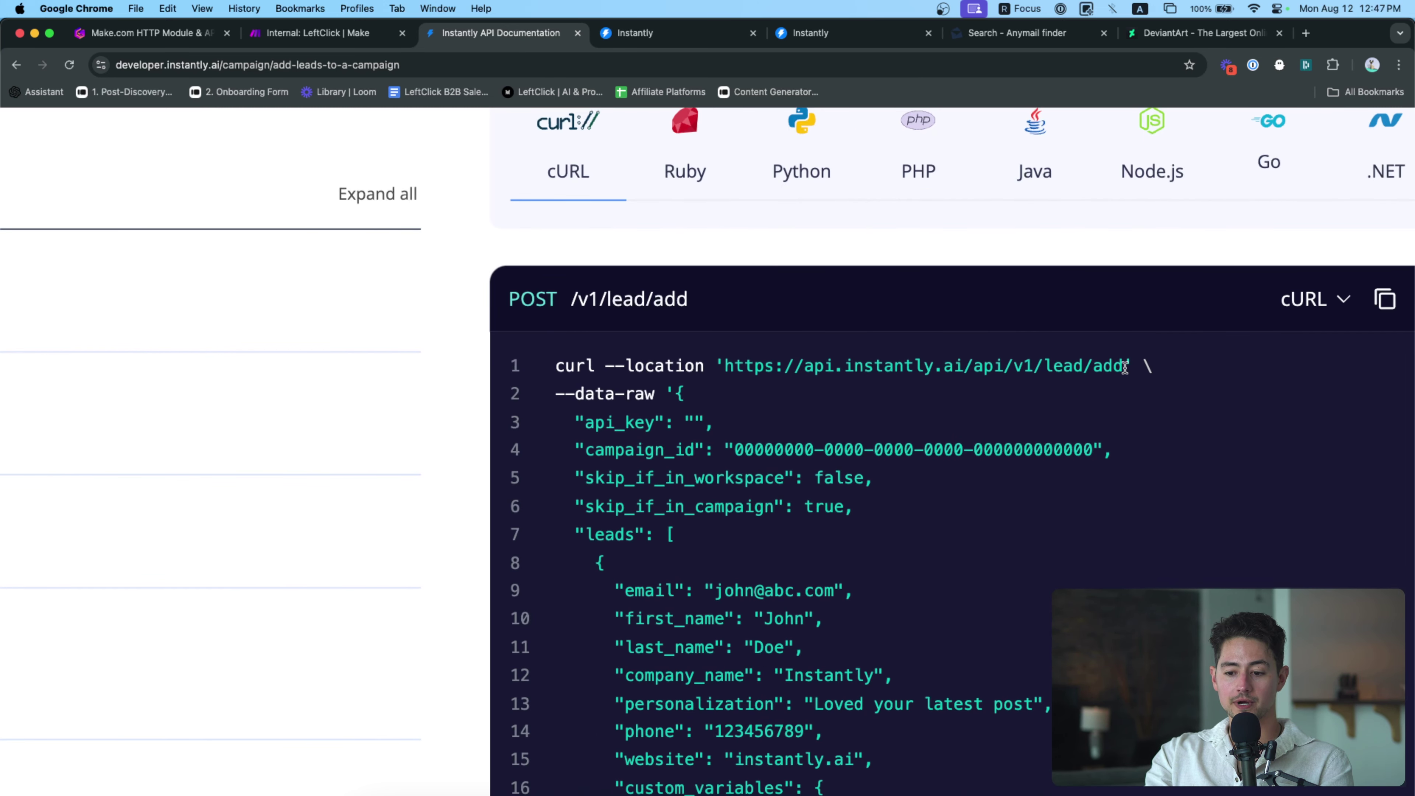
{"action": "left_click_drag", "start_coordinate": [1124, 367], "coordinate": [723, 367]}
{"action": "key", "text": "super+c"}
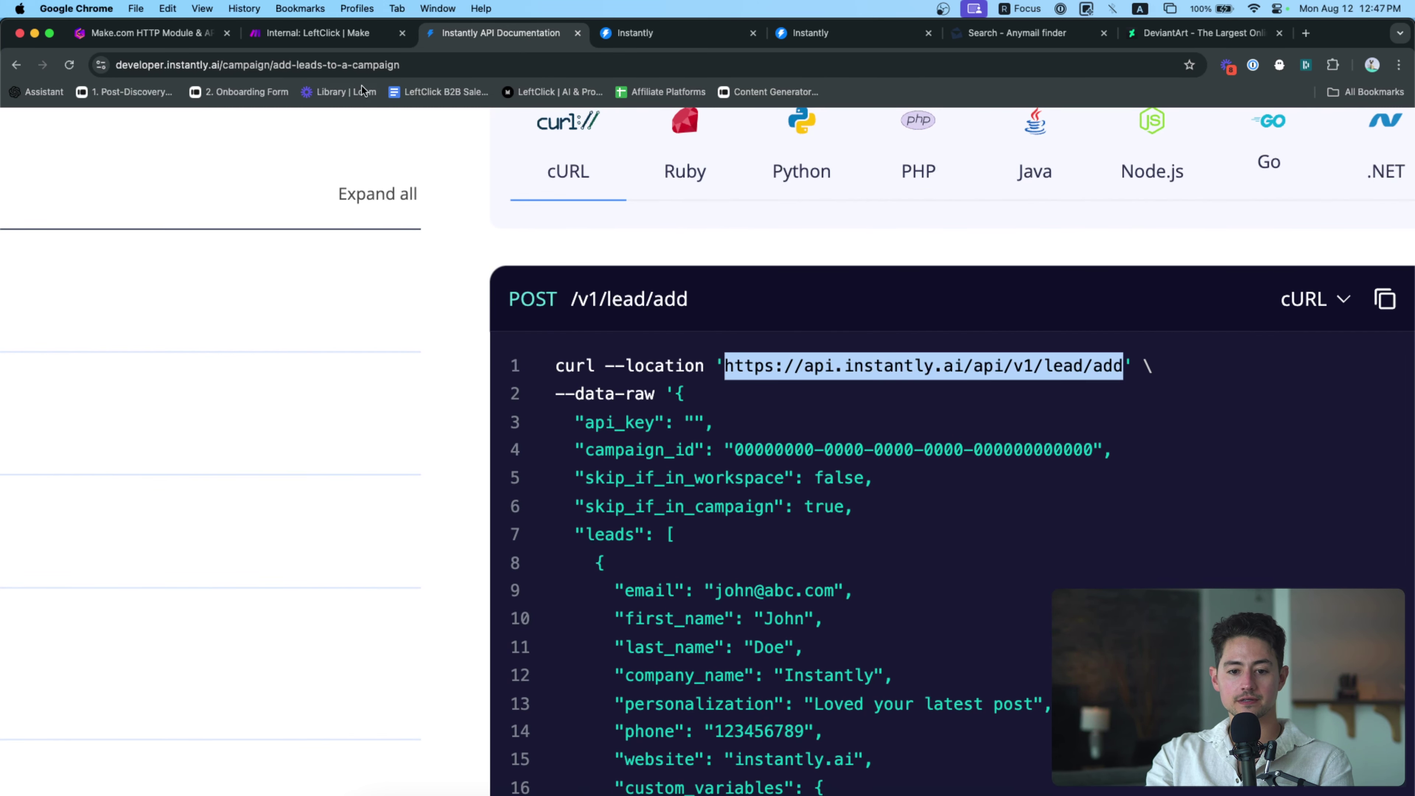
Switch back to the Make scenario and close the run output panel
{"action": "left_click", "coordinate": [341, 39]}
{"action": "left_click", "coordinate": [302, 313]}
{"action": "scroll", "coordinate": [458, 354], "scroll_direction": "up", "scroll_amount": 3}
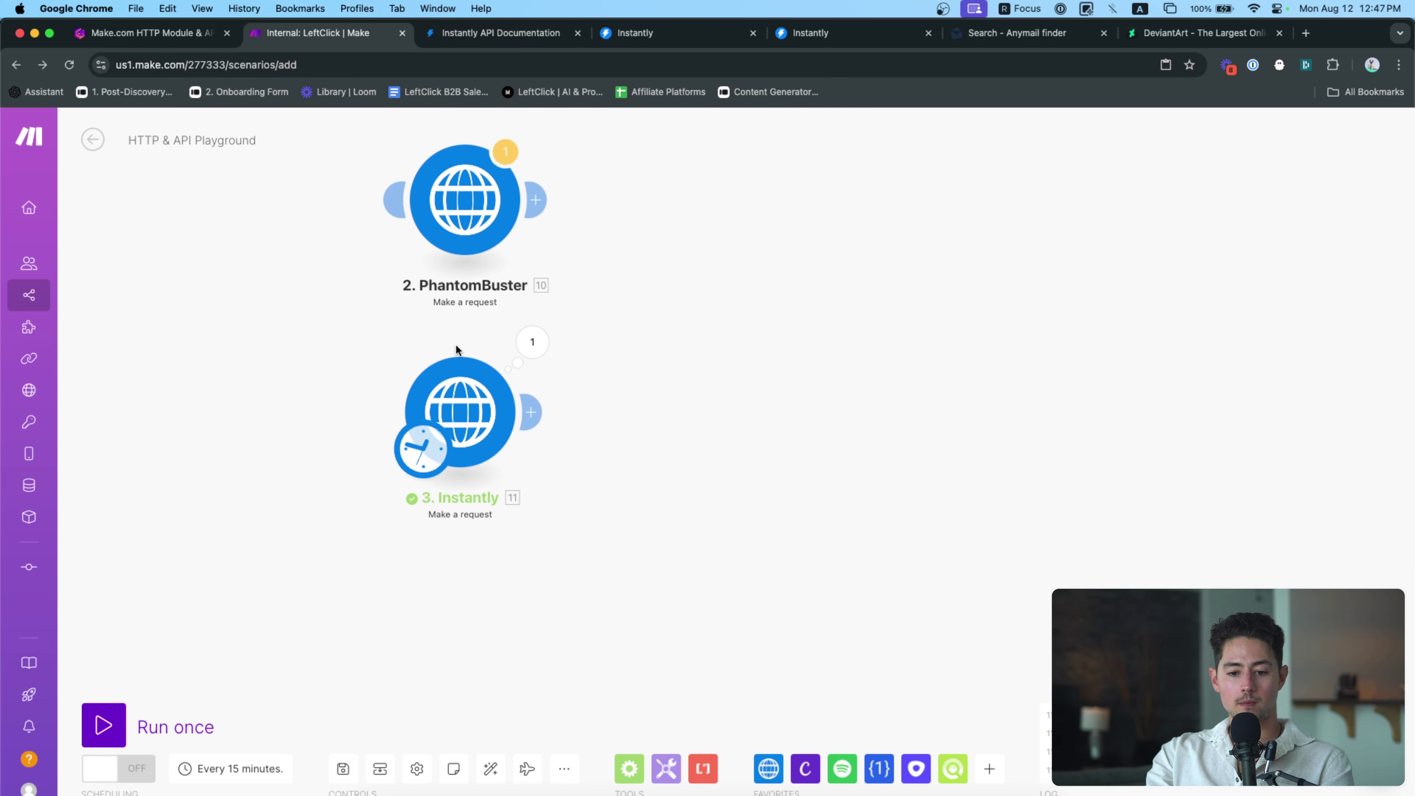
{"action": "left_click", "coordinate": [488, 415]}
{"action": "triple_click", "coordinate": [714, 246]}
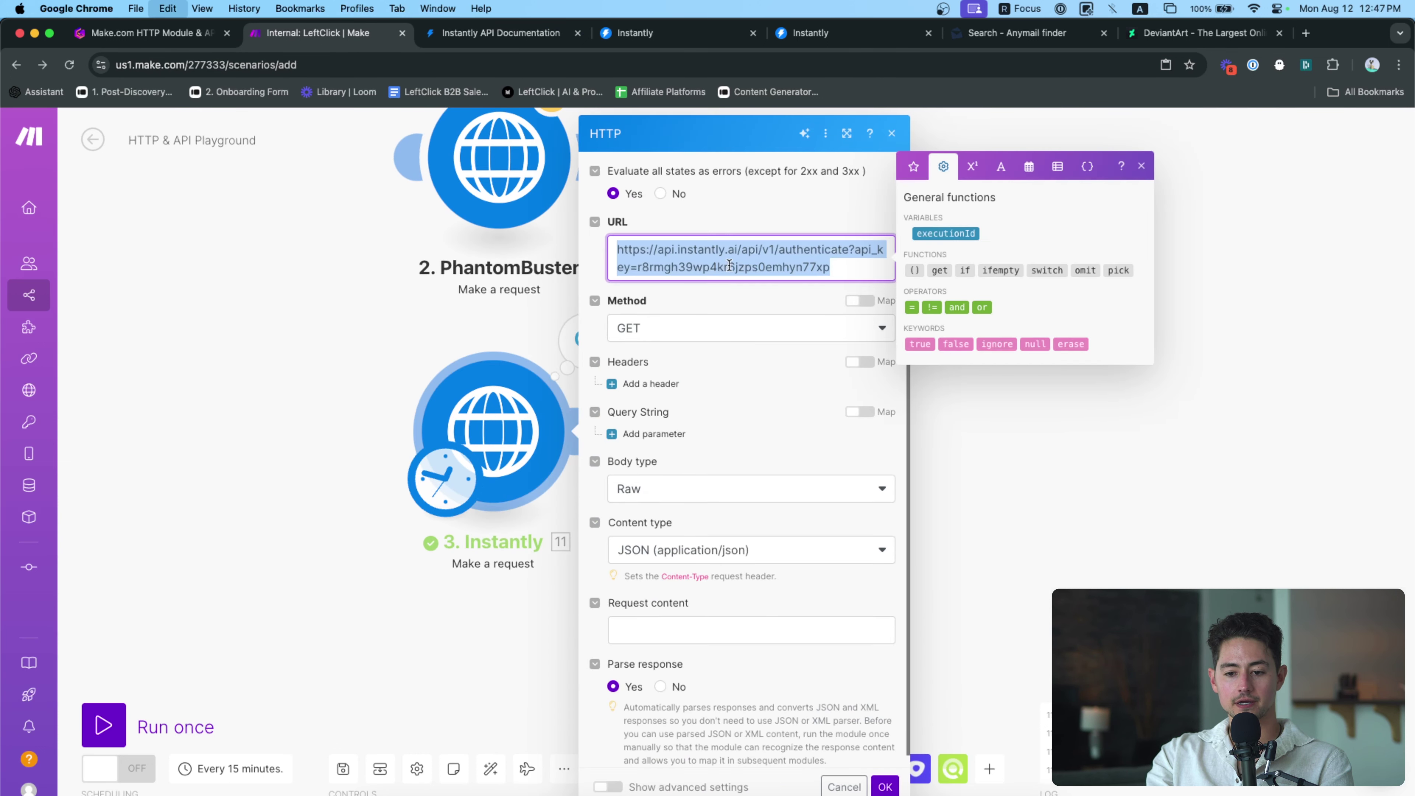
{"action": "key", "text": "super+v"}
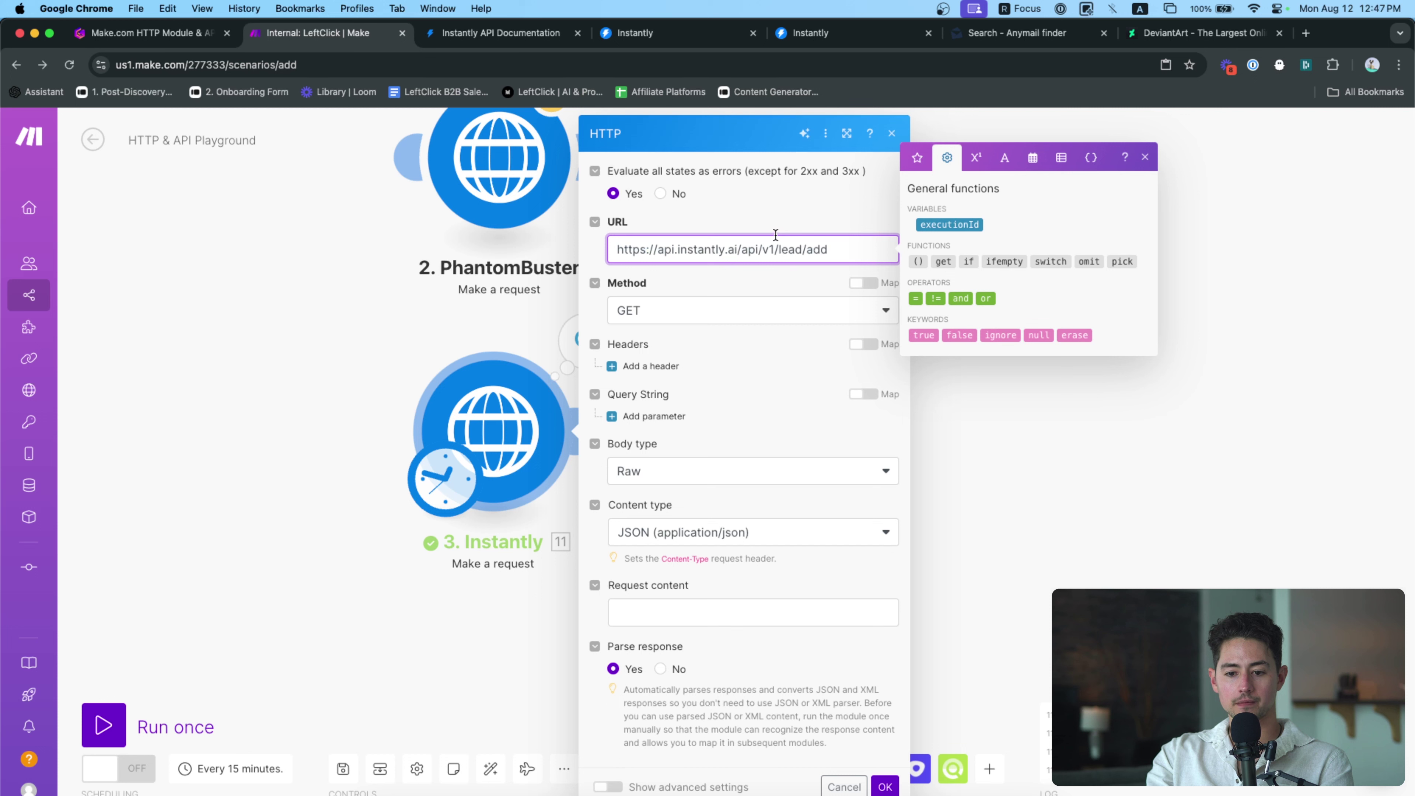
{"action": "key", "text": "super+v"}
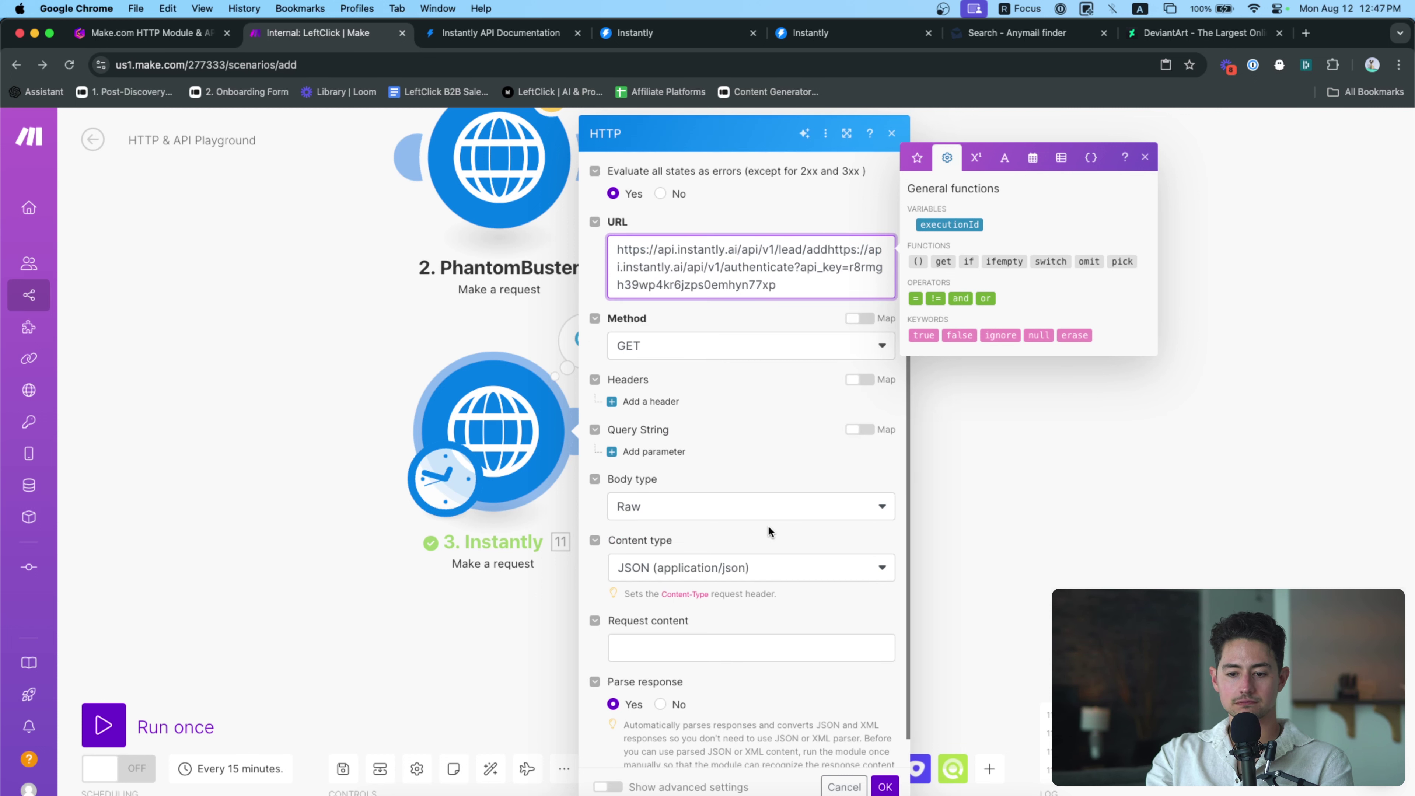
{"action": "left_click", "coordinate": [849, 270], "text": "shift"}
{"action": "key", "text": "BackSpace"}
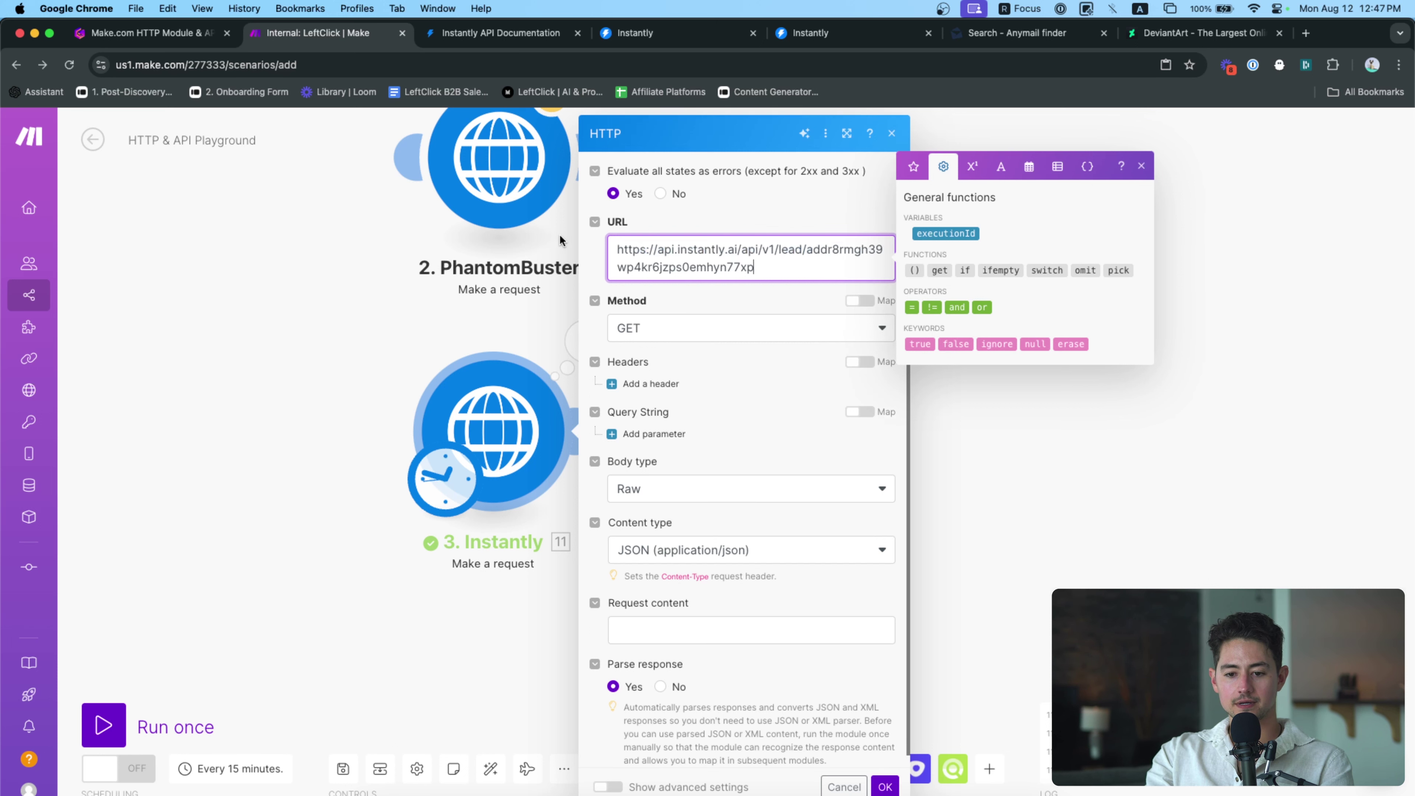
{"action": "key", "text": "Return"}
{"action": "key", "text": "Return"}
{"action": "key", "text": "Return"}
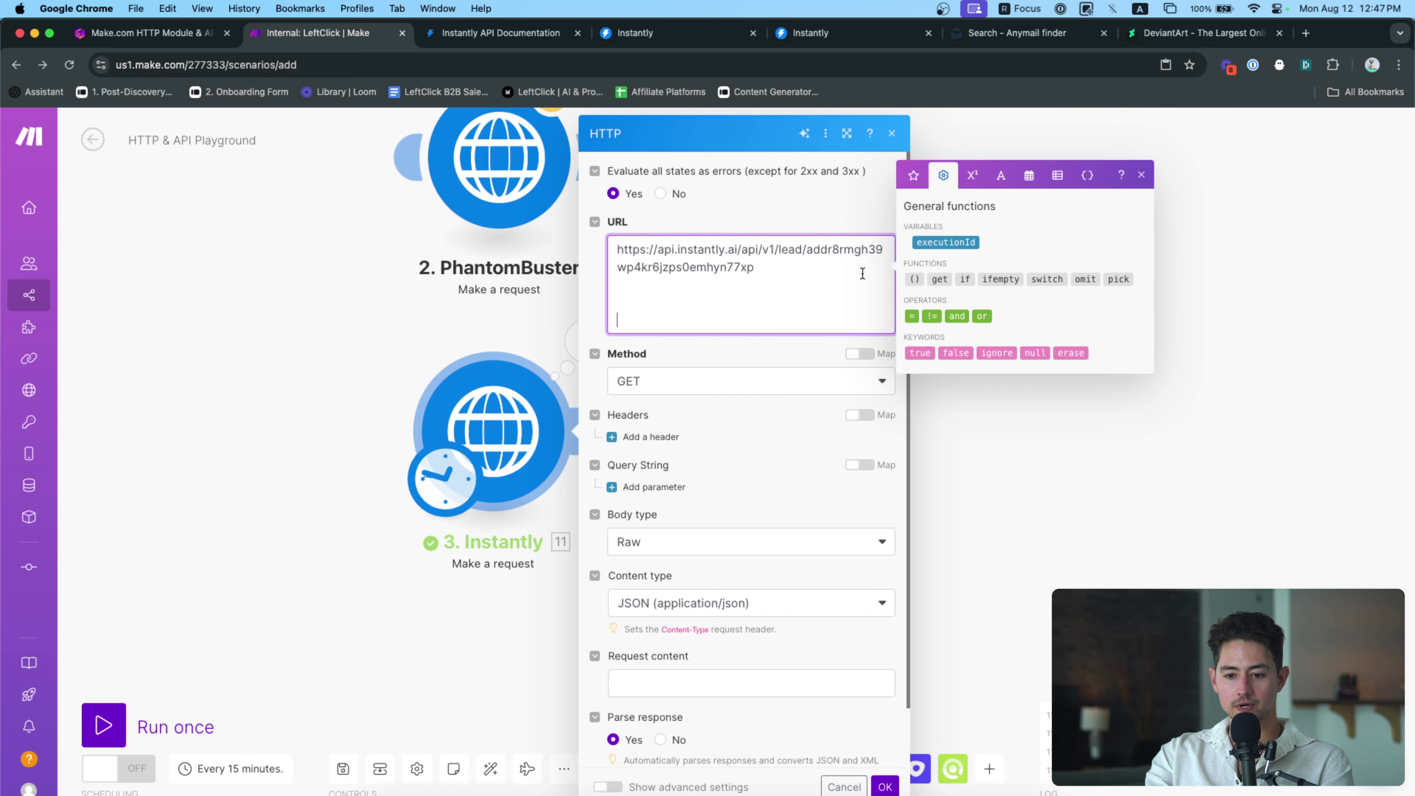
{"action": "left_click", "coordinate": [828, 249], "text": "shift"}
{"action": "key", "text": "super+c"}
{"action": "key", "text": "BackSpace"}
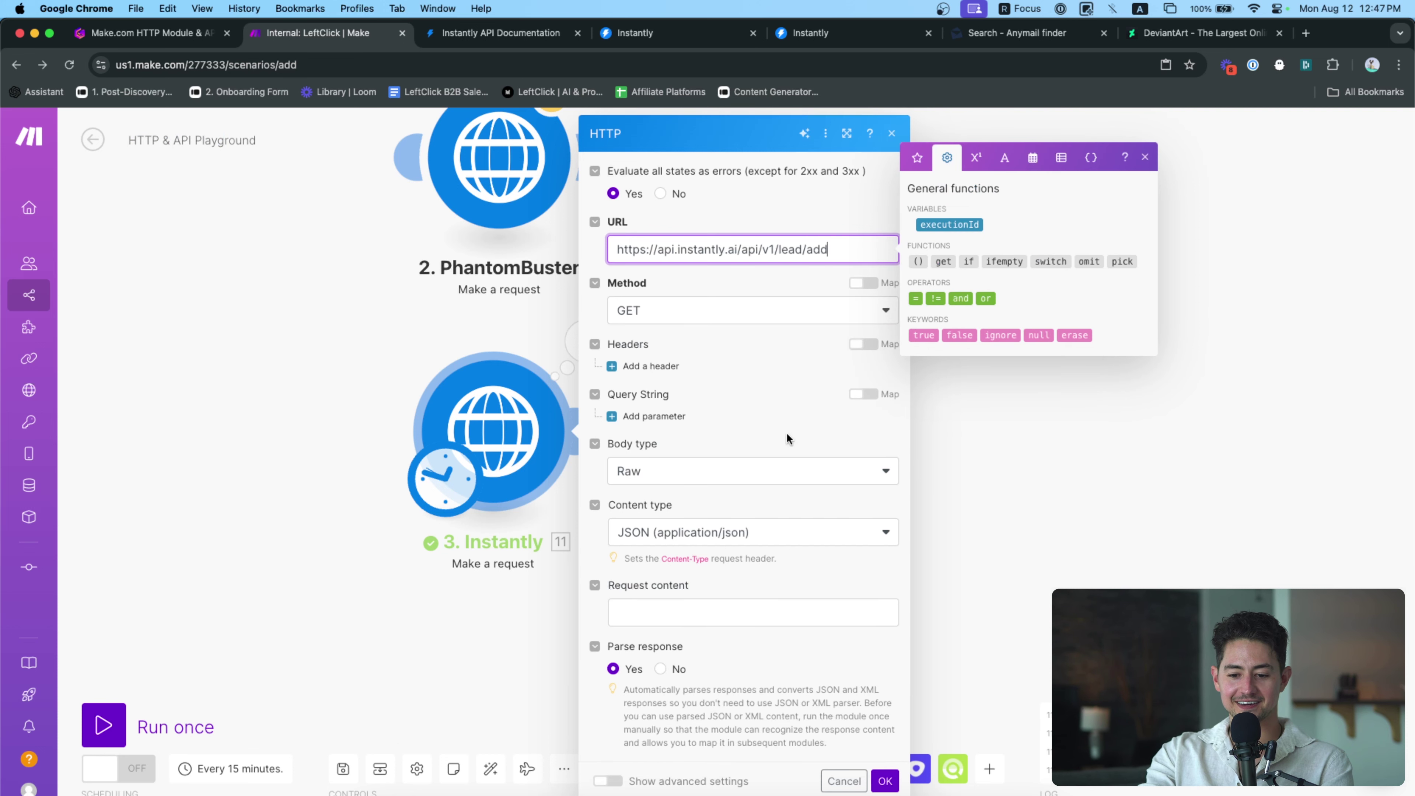
Paste the API key into Request content and change the method from GET to POST
{"action": "left_click", "coordinate": [766, 613]}
{"action": "key", "text": "super+v"}
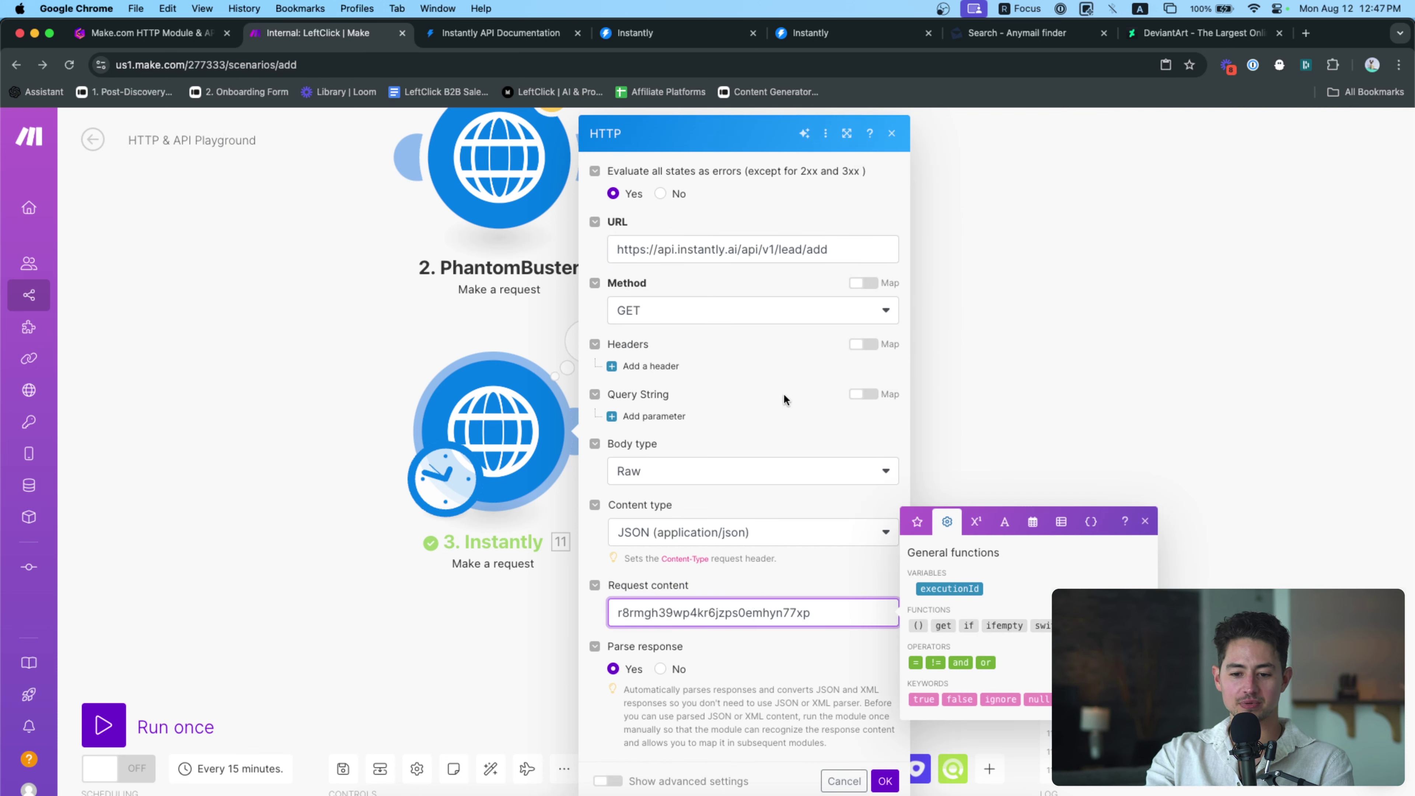
{"action": "left_click", "coordinate": [697, 311]}
{"action": "left_click", "coordinate": [653, 384]}
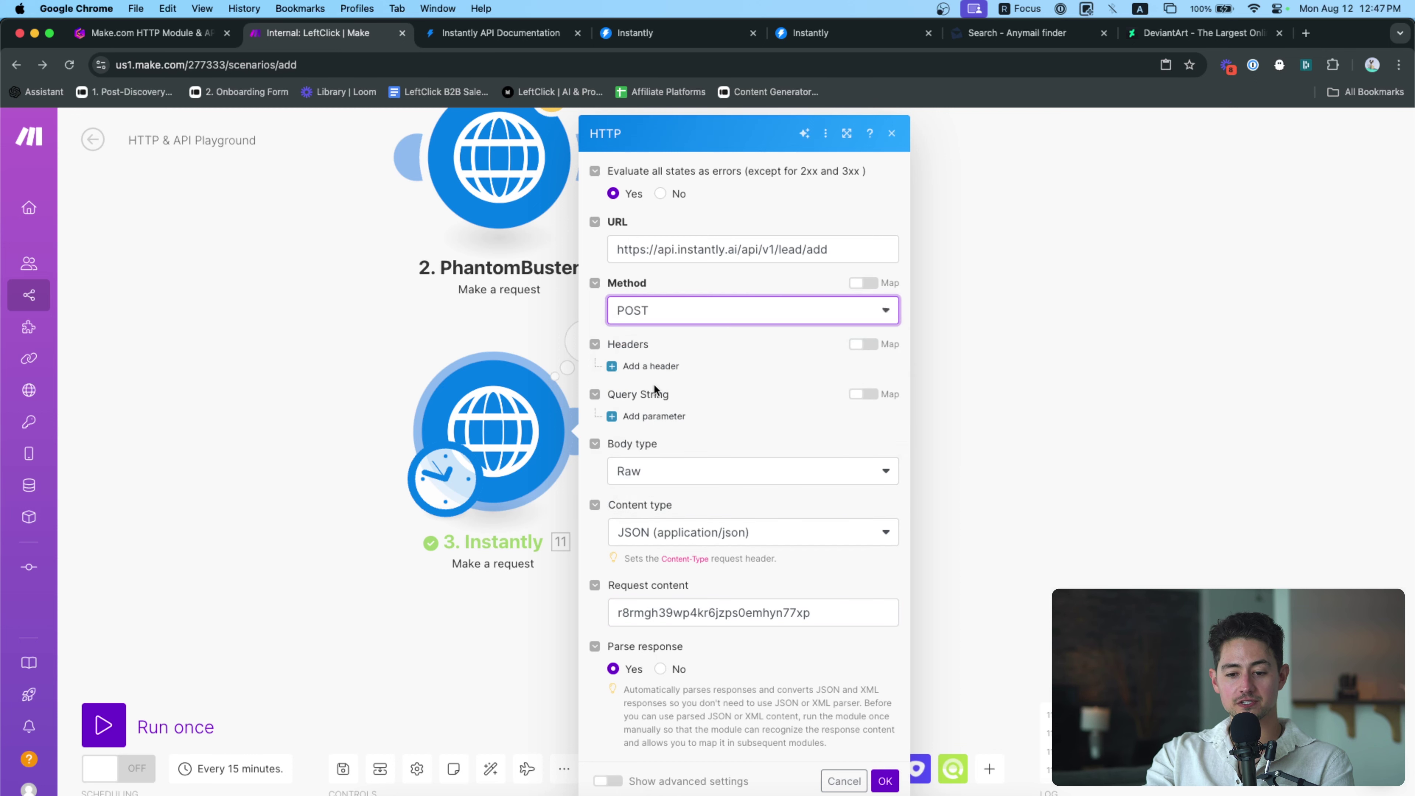
{"action": "left_click", "coordinate": [475, 37]}
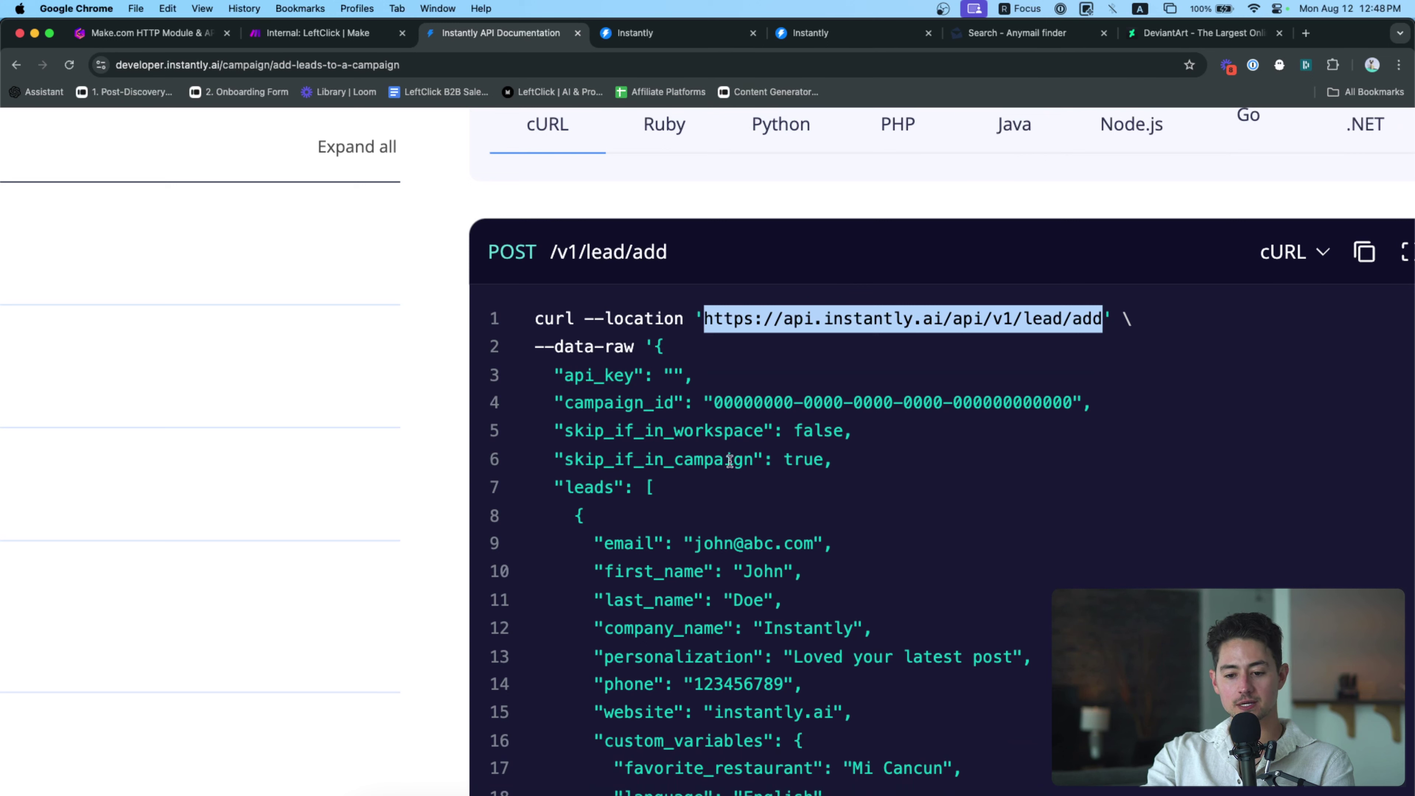
Copy Instantly's cURL code sample and paste it below the key in Request content
{"action": "left_click", "coordinate": [656, 345]}
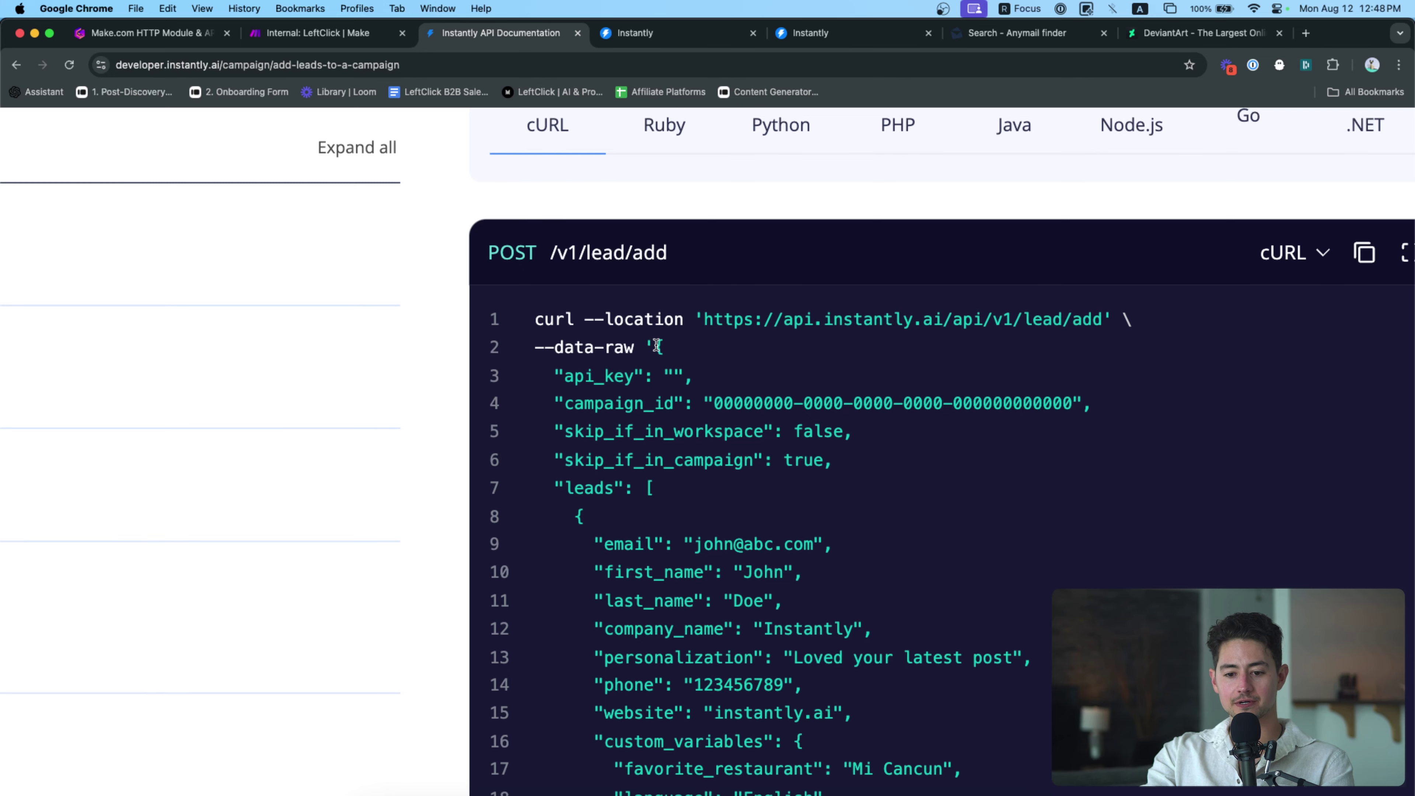
{"action": "scroll", "coordinate": [672, 368], "scroll_direction": "down", "scroll_amount": 4}
{"action": "scroll", "coordinate": [674, 389], "scroll_direction": "down", "scroll_amount": 5}
{"action": "scroll", "coordinate": [1015, 451], "scroll_direction": "down", "scroll_amount": 1}
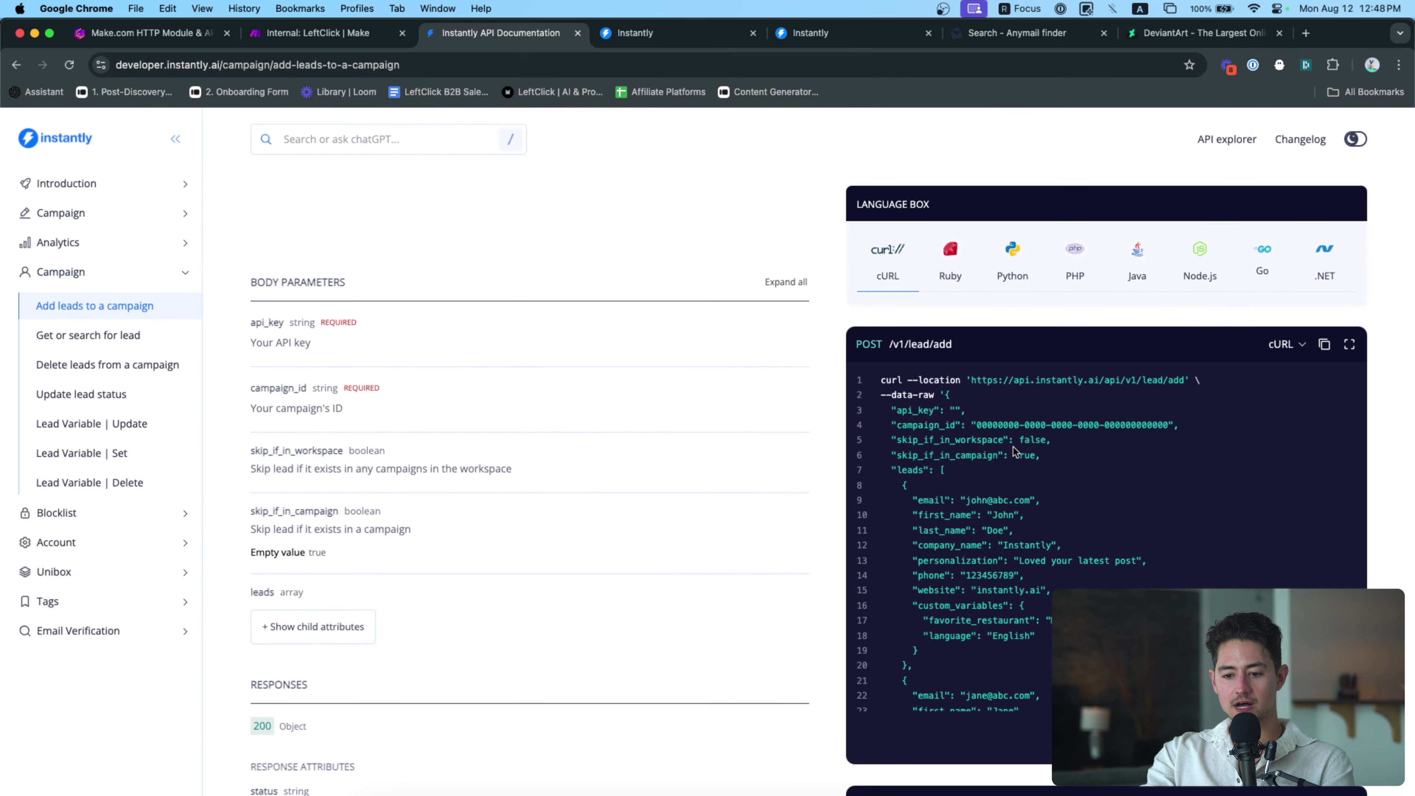
{"action": "left_click", "coordinate": [1319, 344]}
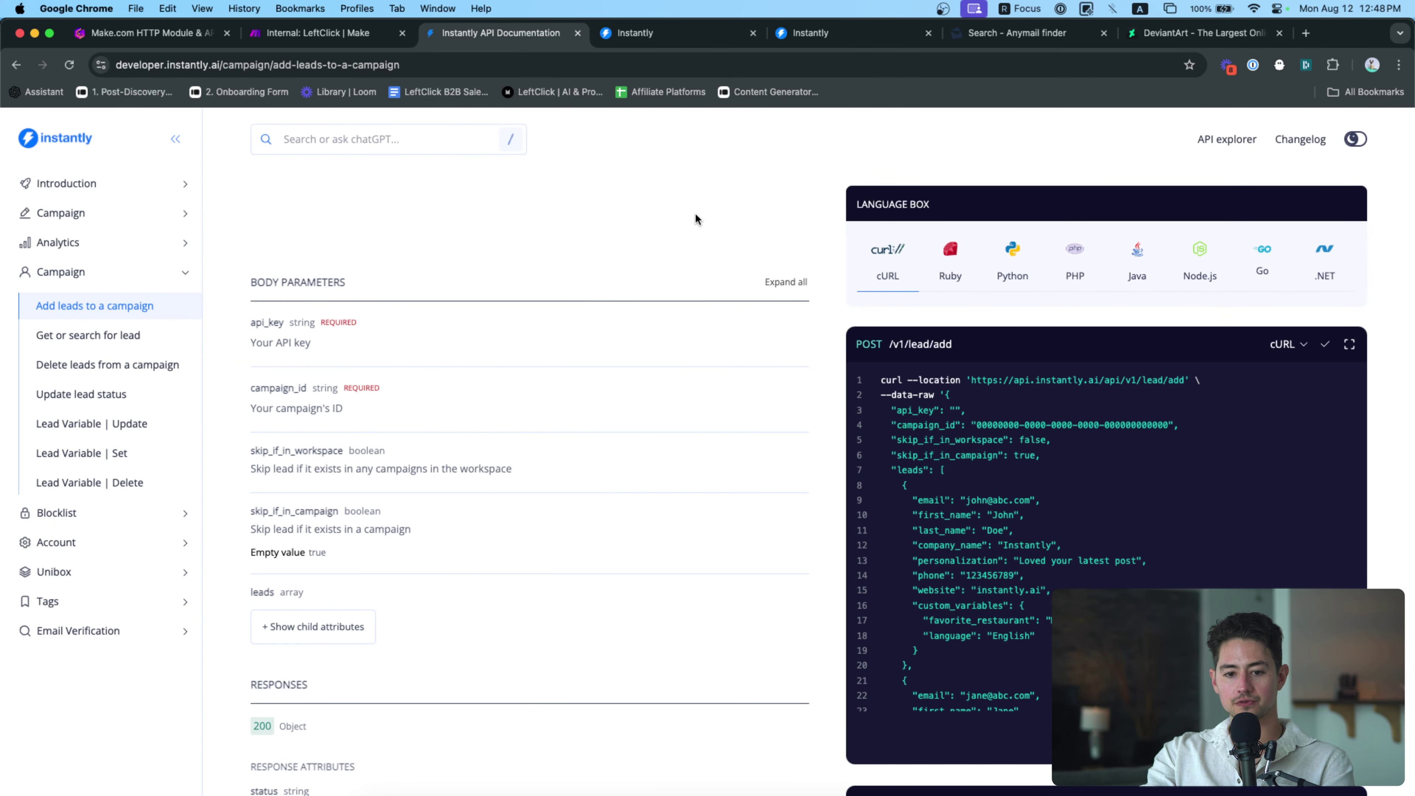
{"action": "key", "text": "ctrl+shift+Tab"}
{"action": "left_click", "coordinate": [818, 609]}
{"action": "key", "text": "Return"}
{"action": "key", "text": "Return"}
{"action": "key", "text": "Return"}
{"action": "key", "text": "Return"}
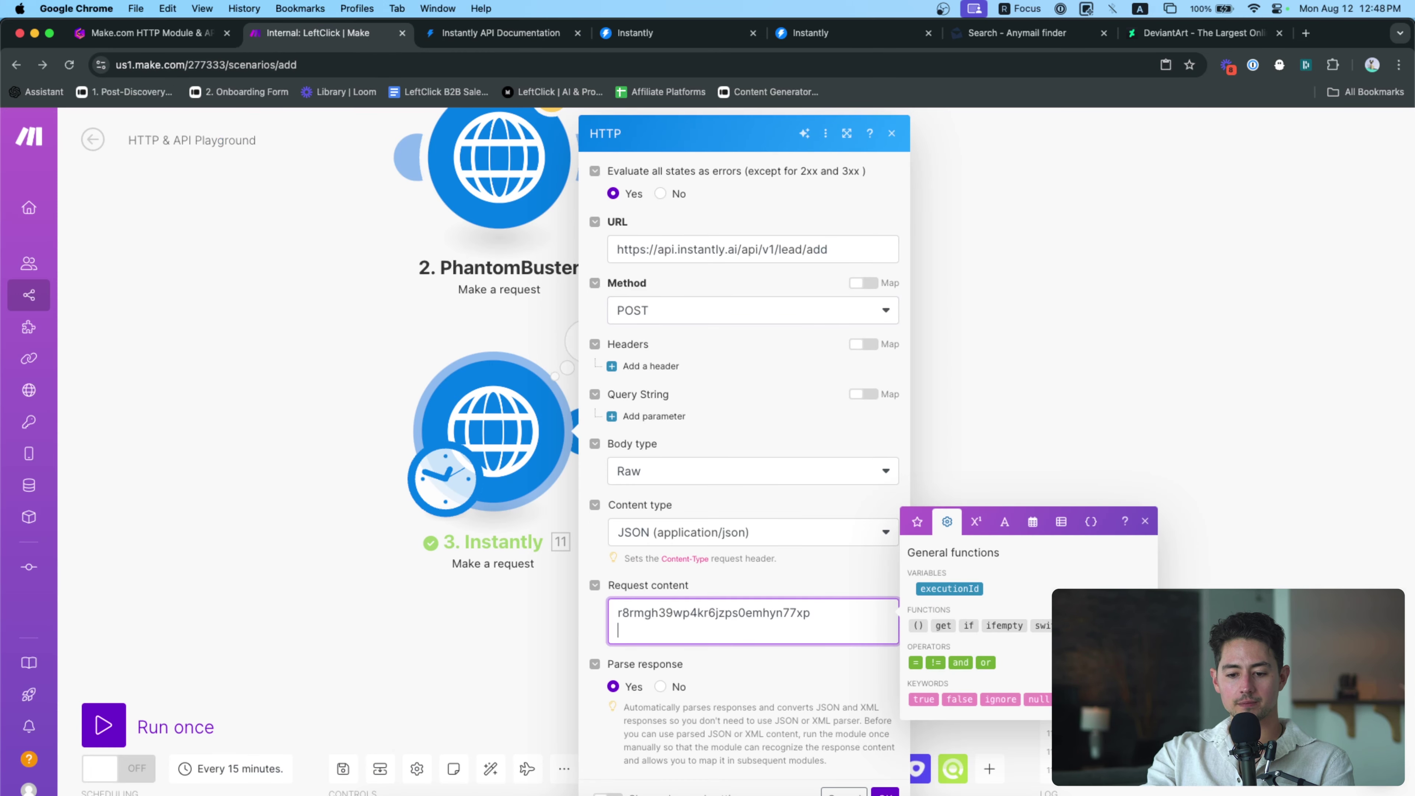
{"action": "key", "text": "super+v"}
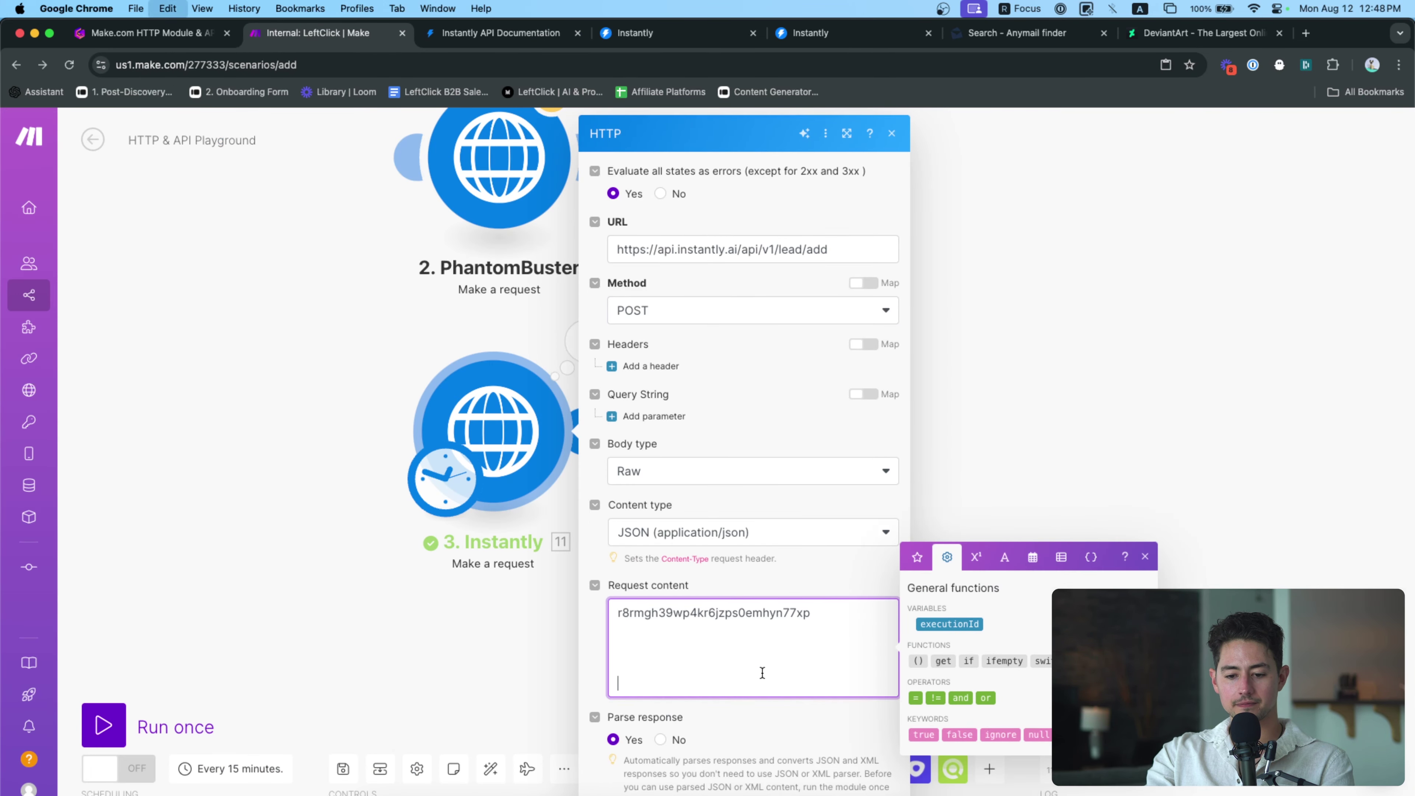
Delete the curl lines, leaving only the JSON body, and move the API key into api_key's quotes
{"action": "scroll", "coordinate": [796, 675], "scroll_direction": "up", "scroll_amount": 5}
{"action": "scroll", "coordinate": [797, 675], "scroll_direction": "up", "scroll_amount": 3}
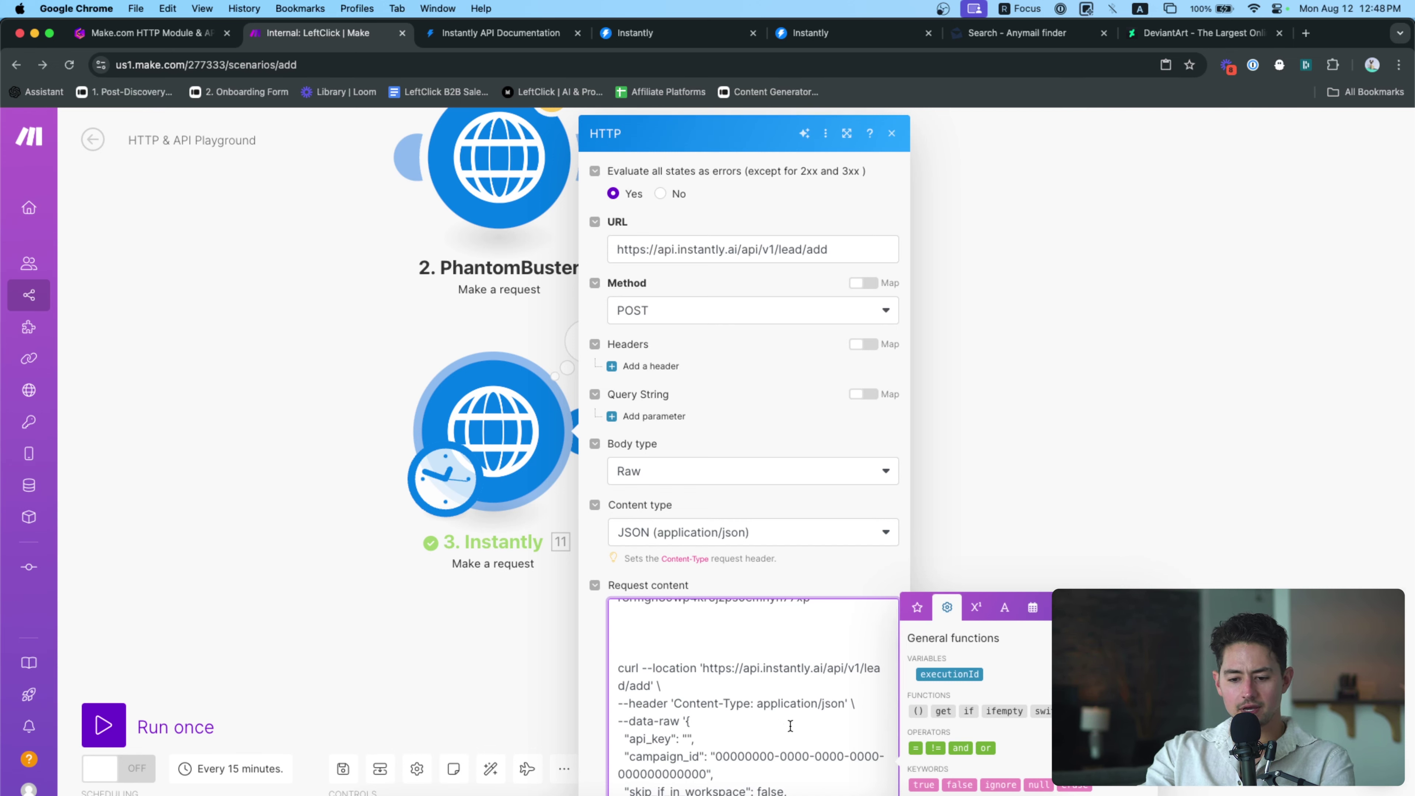
{"action": "scroll", "coordinate": [776, 696], "scroll_direction": "down", "scroll_amount": 2}
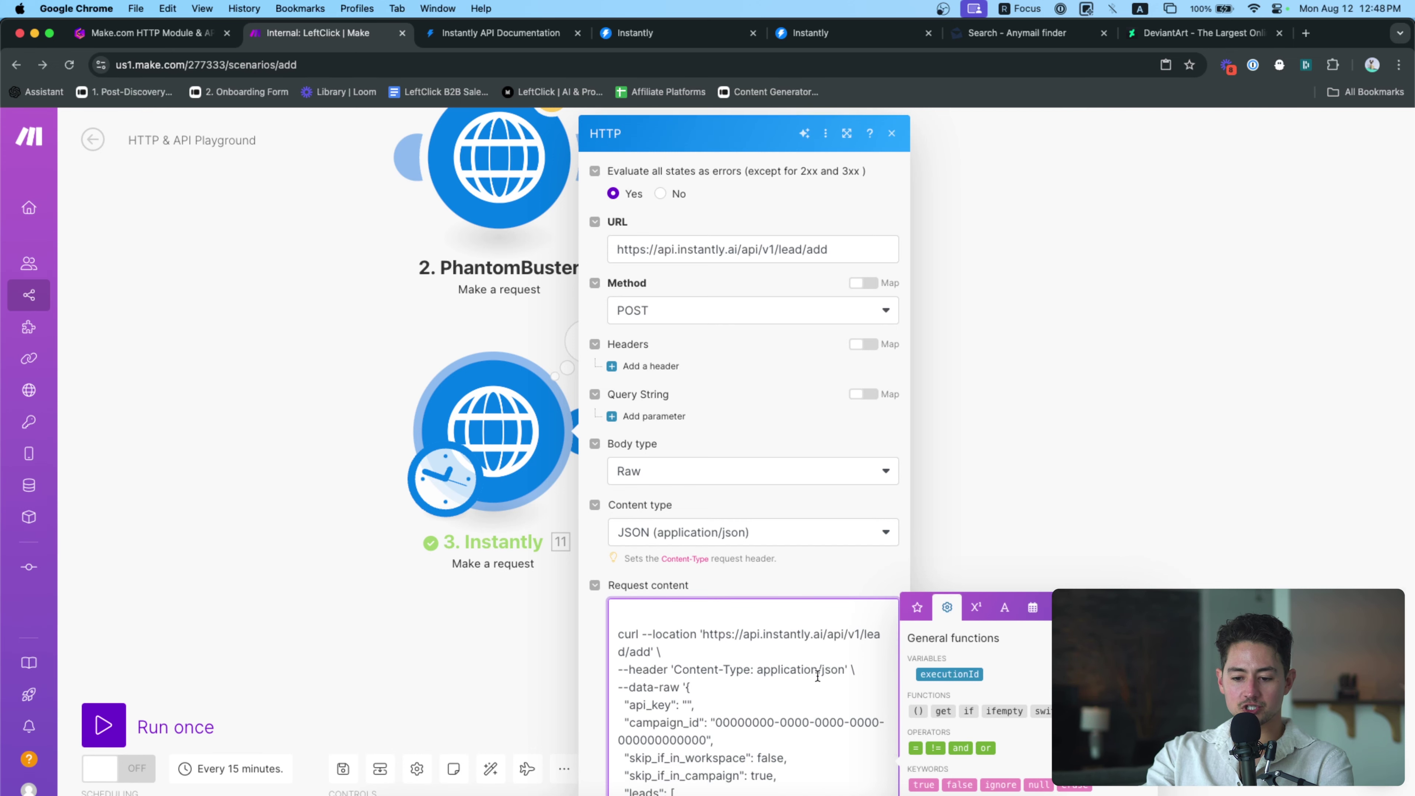
{"action": "scroll", "coordinate": [815, 673], "scroll_direction": "down", "scroll_amount": 3}
{"action": "scroll", "coordinate": [724, 663], "scroll_direction": "up", "scroll_amount": 1}
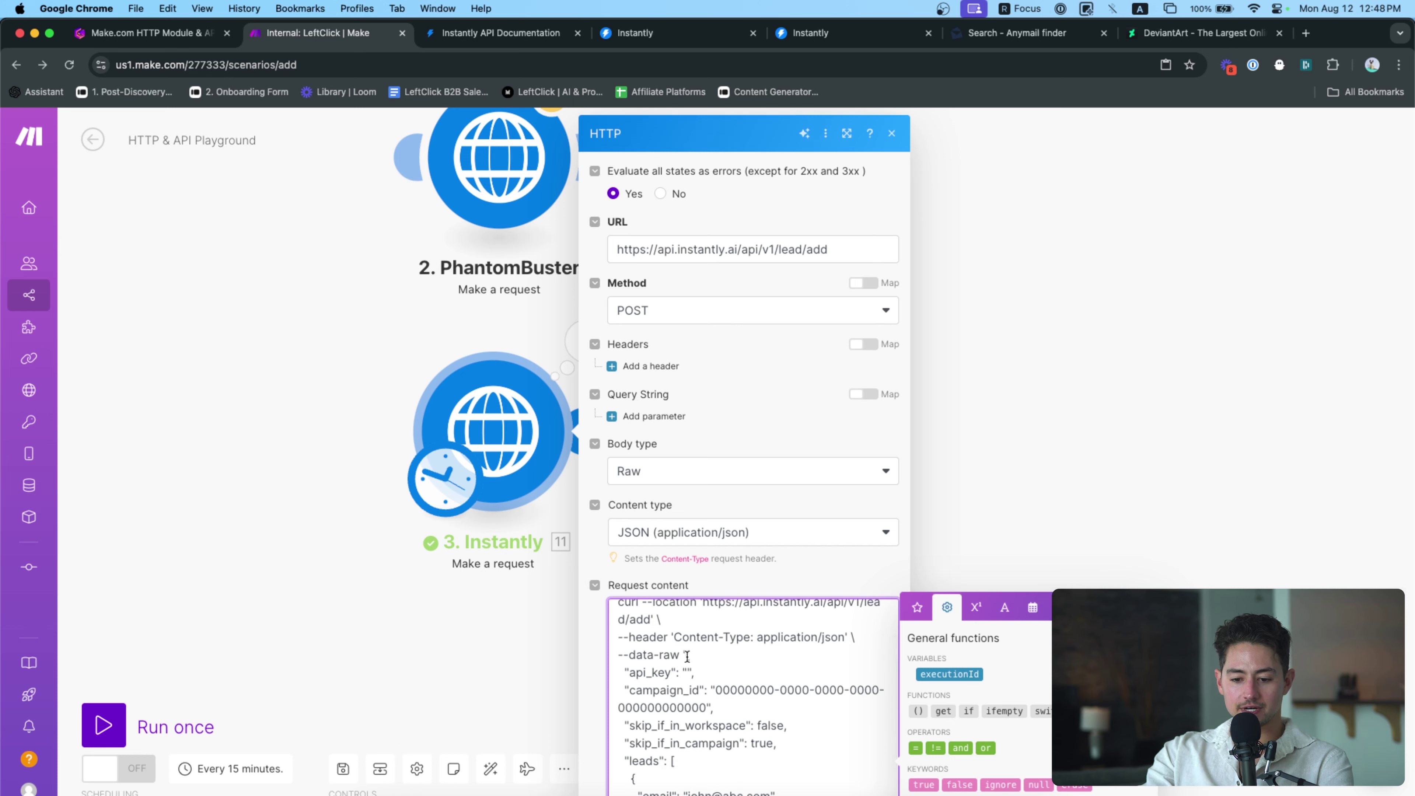
{"action": "left_click_drag", "start_coordinate": [687, 656], "coordinate": [618, 604]}
{"action": "key", "text": "BackSpace"}
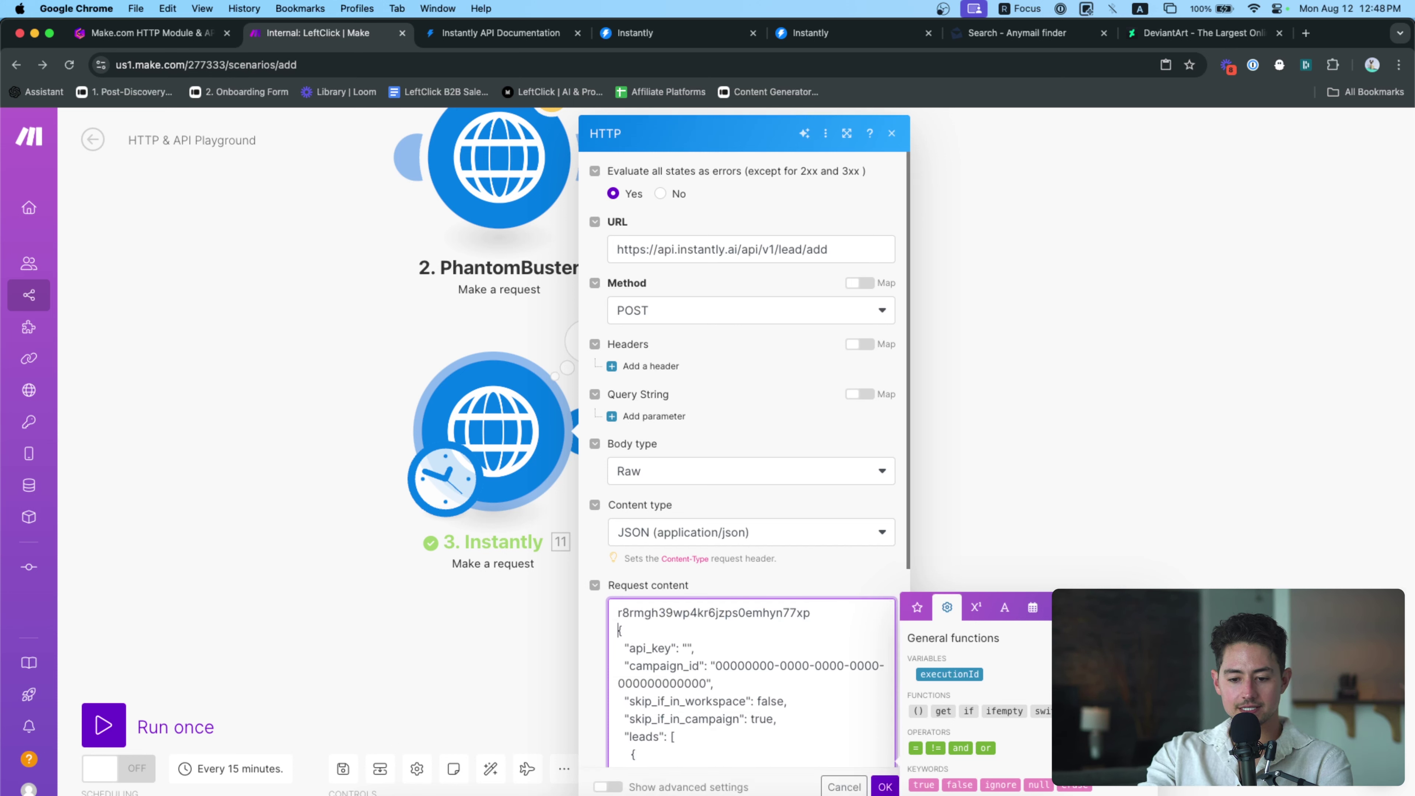
{"action": "left_click_drag", "start_coordinate": [812, 614], "coordinate": [617, 613]}
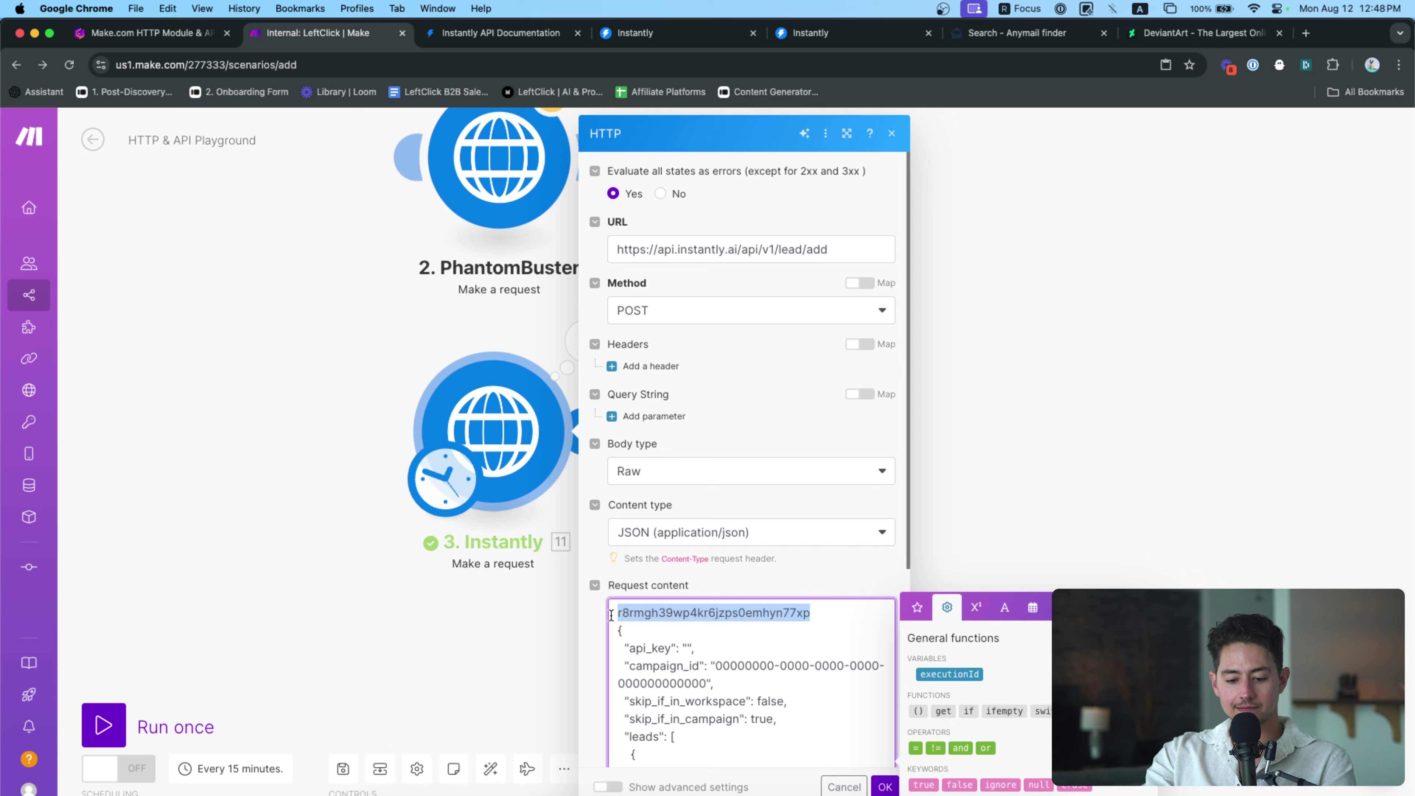
{"action": "key", "text": "BackSpace"}
{"action": "key", "text": "Delete"}
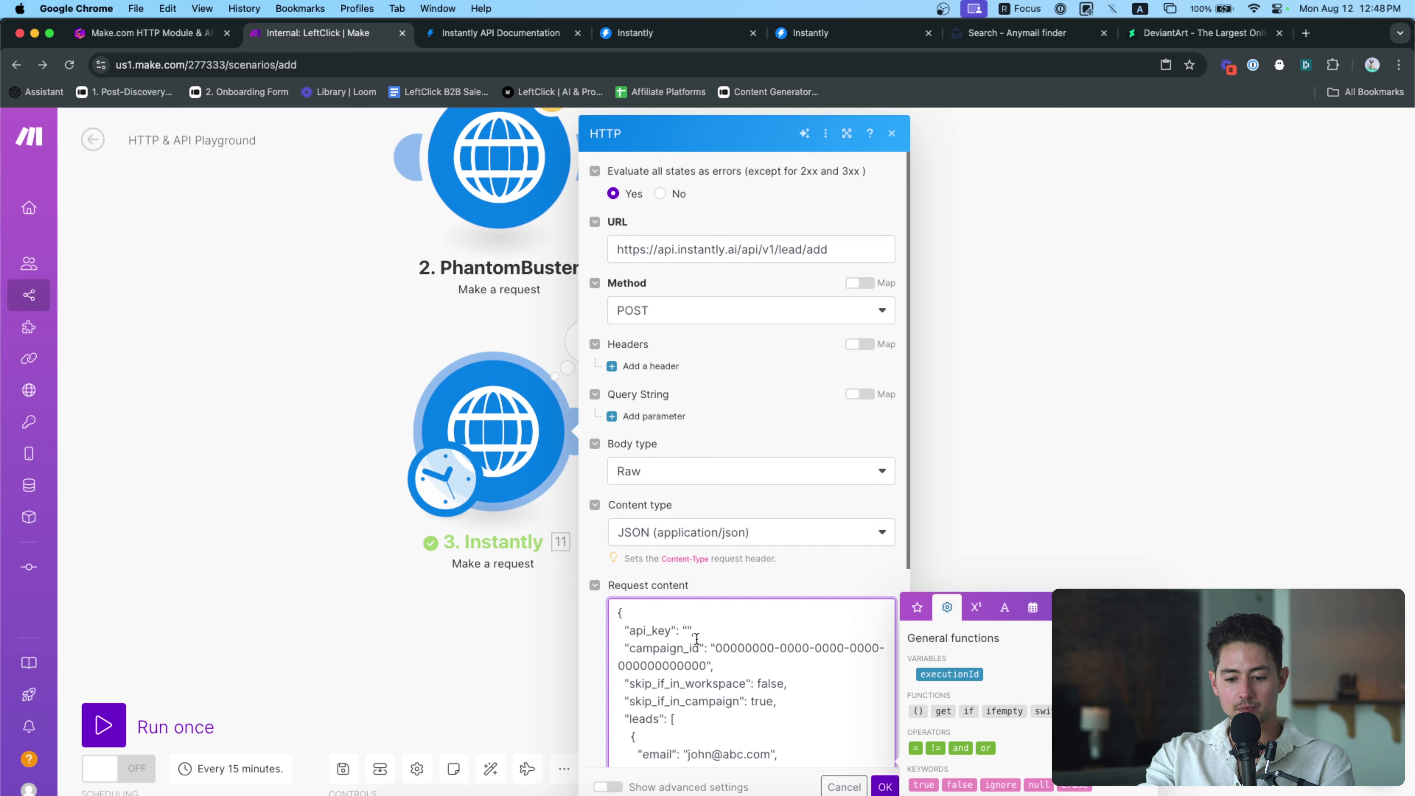
{"action": "key", "text": "super+v"}
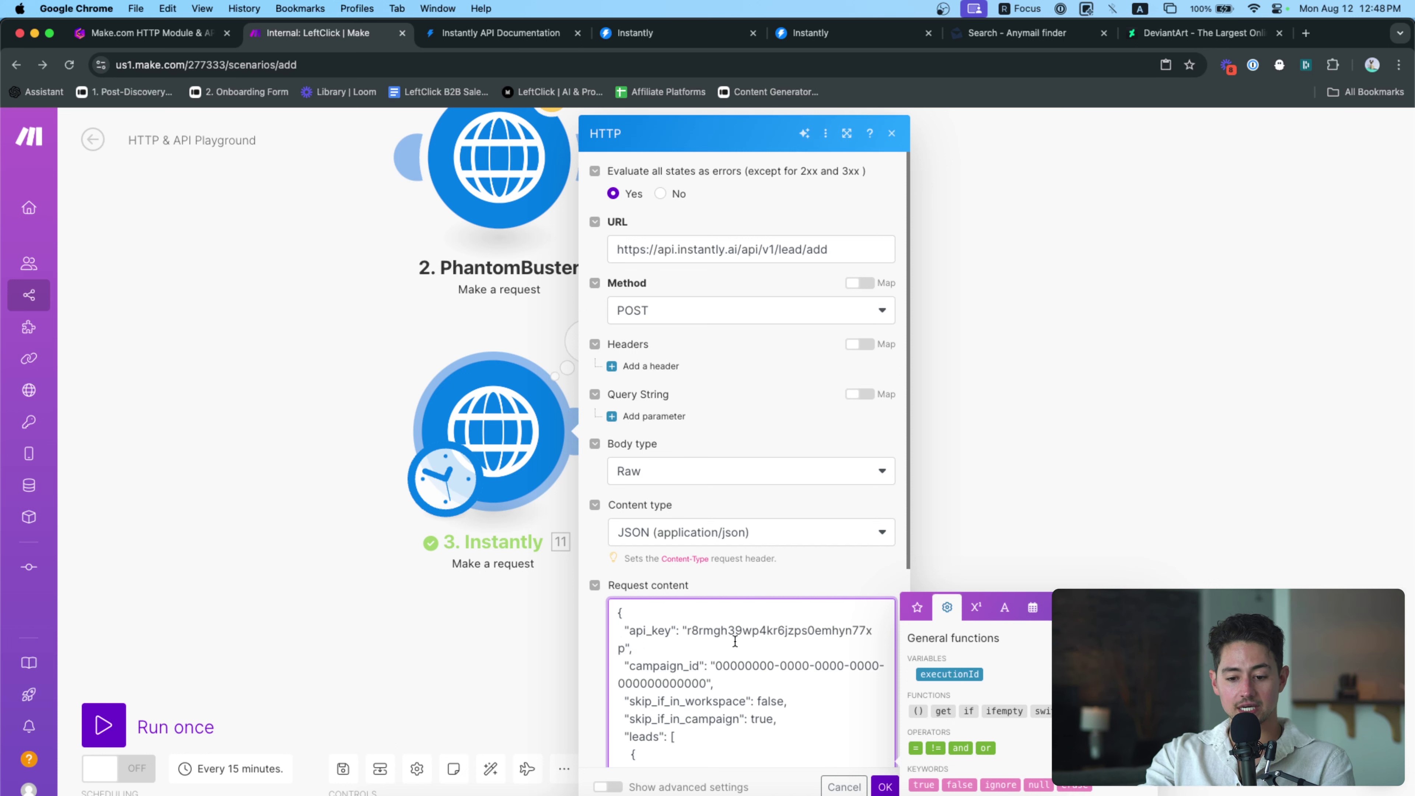
{"action": "scroll", "coordinate": [735, 641], "scroll_direction": "down", "scroll_amount": 3}
{"action": "scroll", "coordinate": [735, 641], "scroll_direction": "up", "scroll_amount": 2}
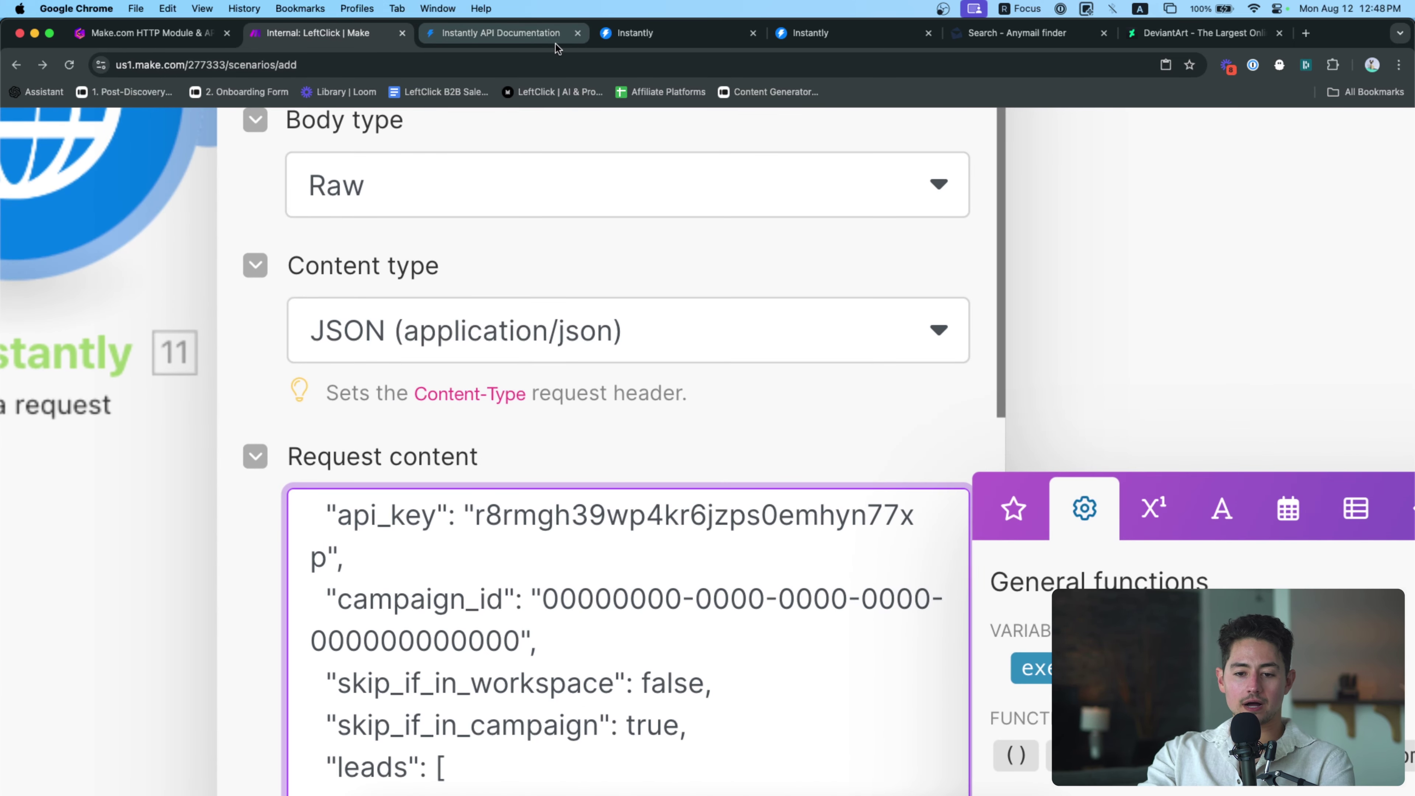
Copy the campaign ID from the Instantly analytics page URL and paste it over campaign_id's zeros
{"action": "left_click", "coordinate": [555, 44]}
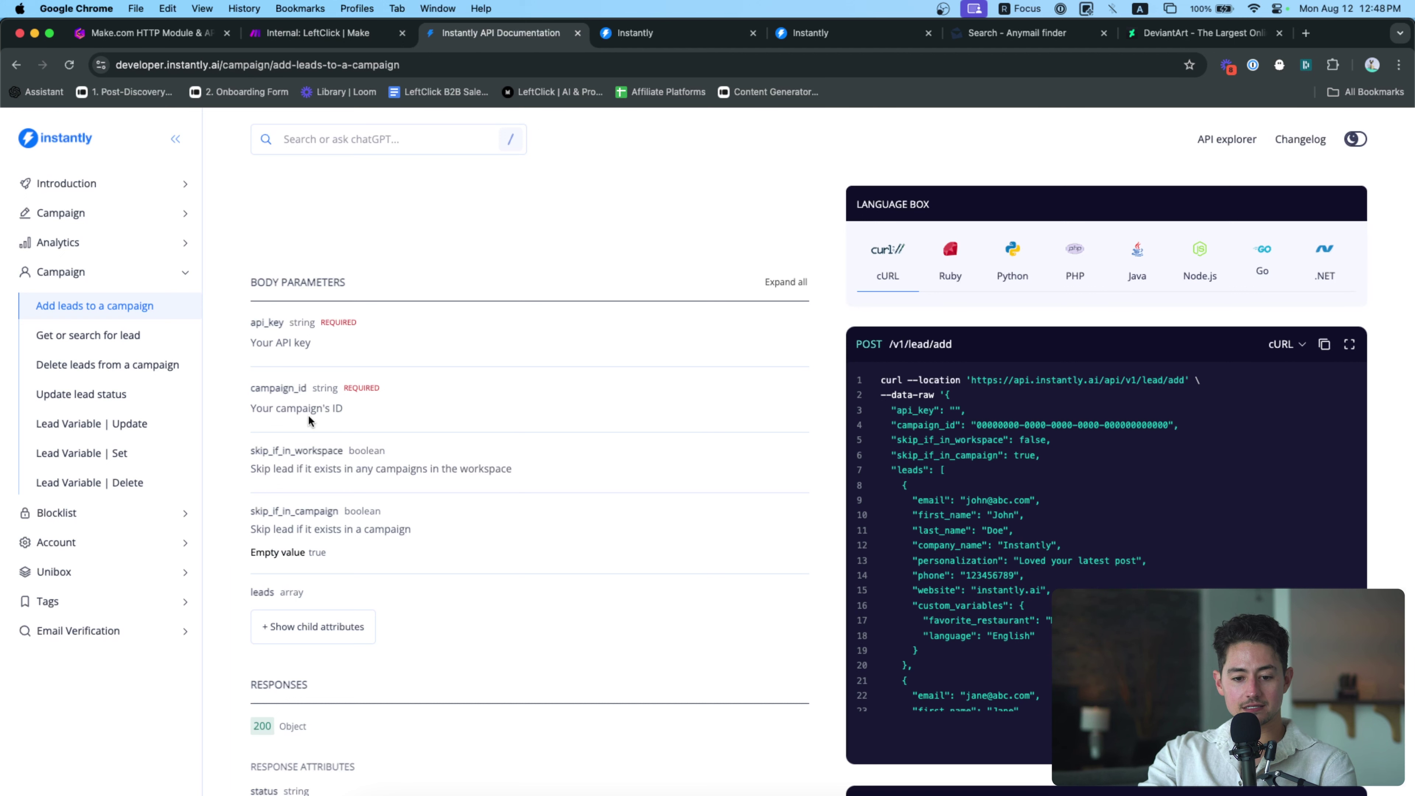
{"action": "left_click", "coordinate": [723, 32]}
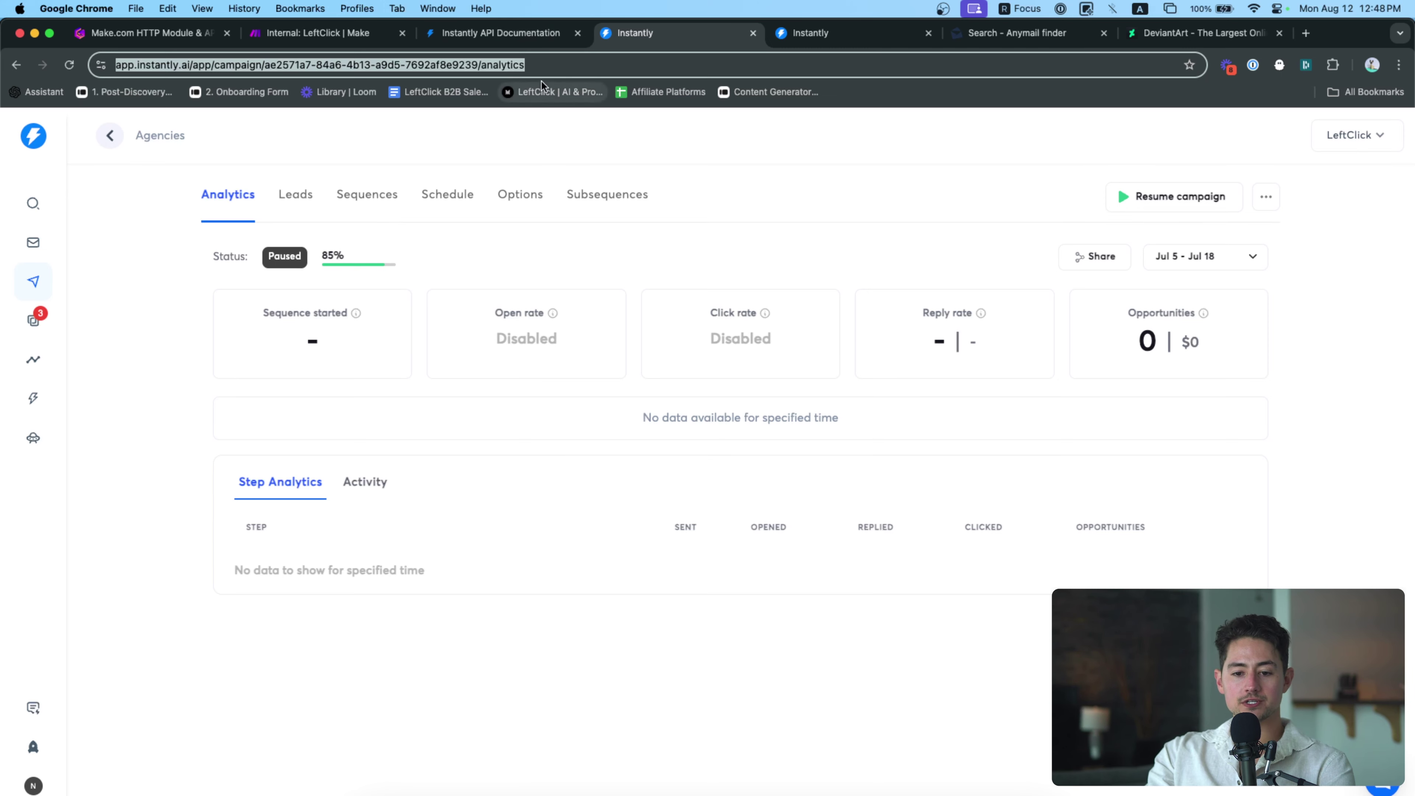
{"action": "left_click", "coordinate": [545, 72]}
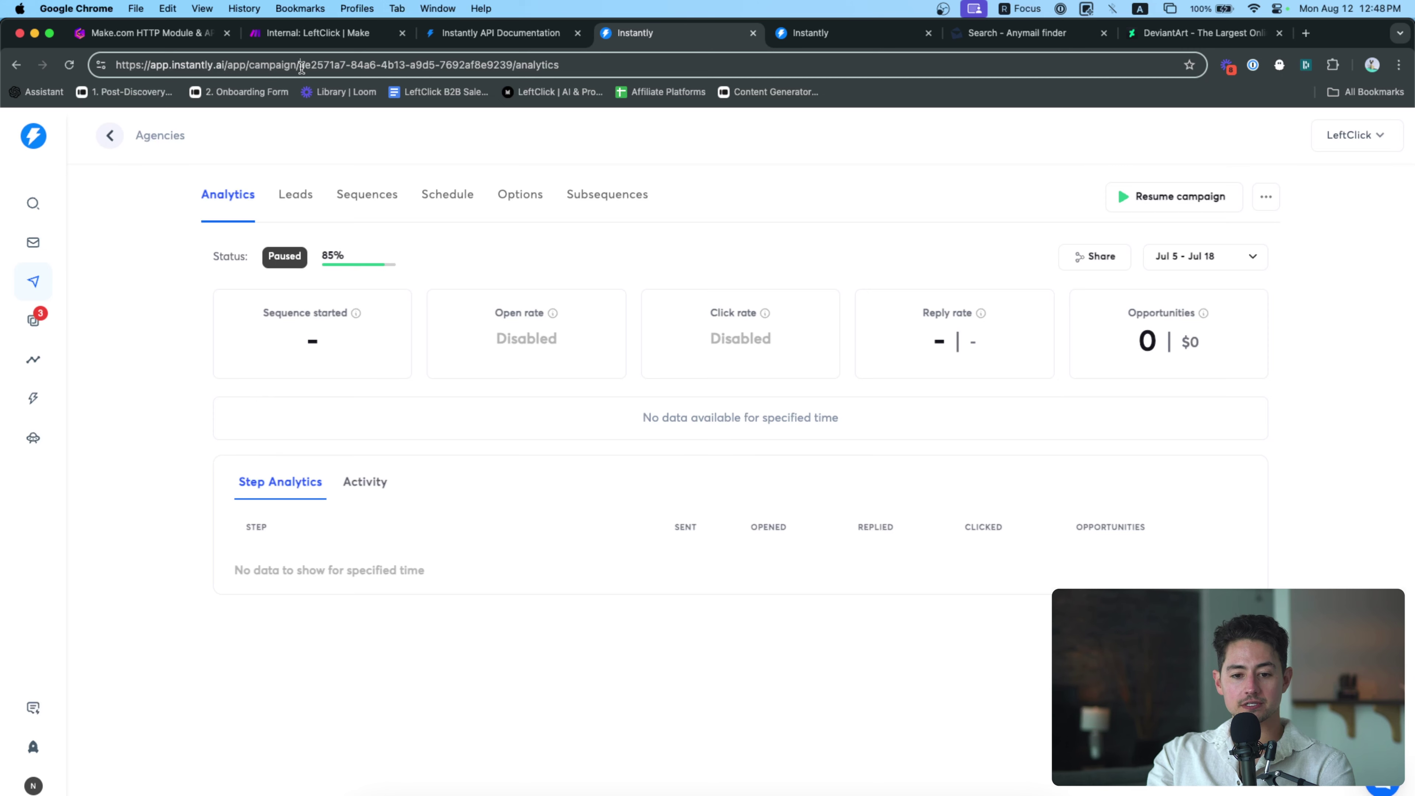
{"action": "left_click_drag", "start_coordinate": [301, 67], "coordinate": [509, 60]}
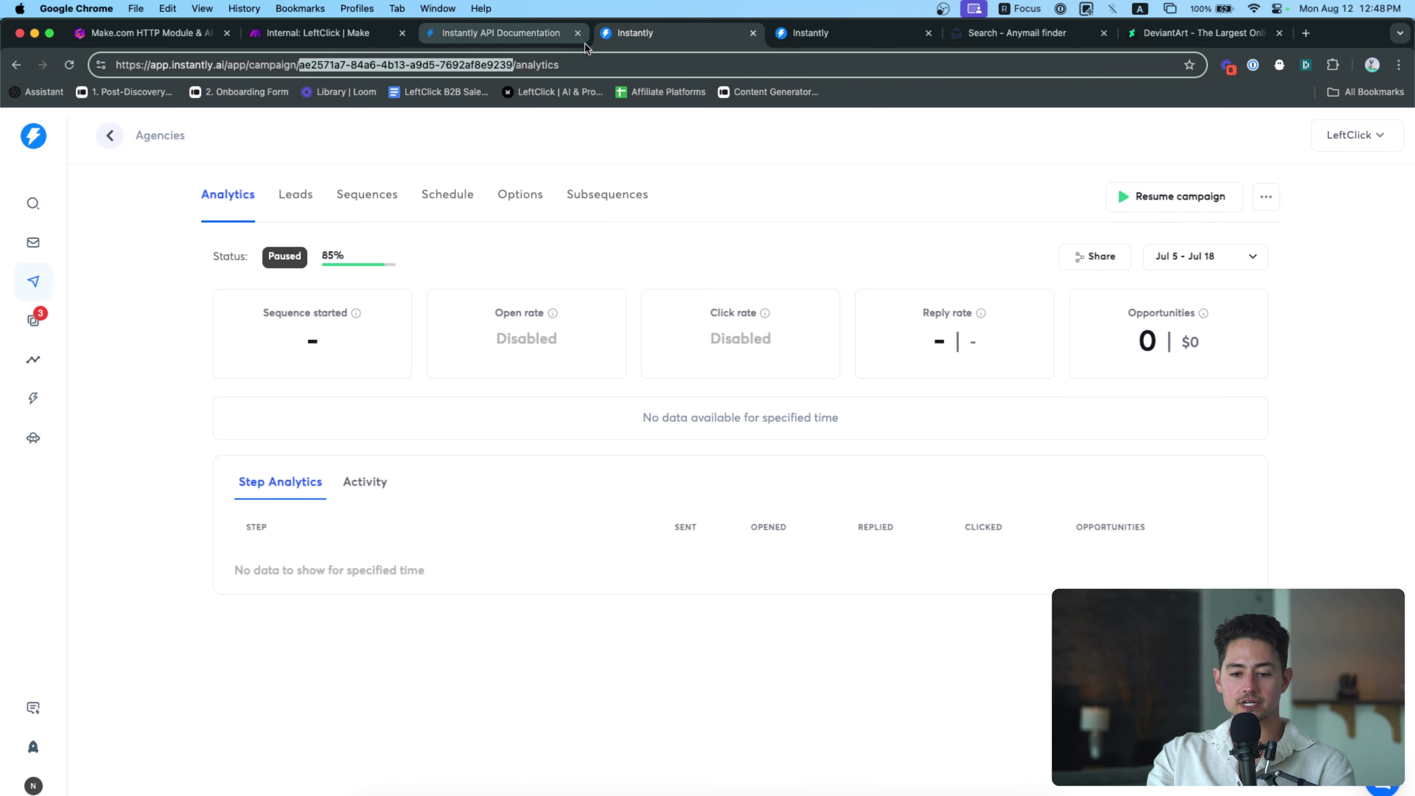
{"action": "left_click", "coordinate": [295, 40]}
{"action": "left_click", "coordinate": [541, 596]}
{"action": "left_click_drag", "start_coordinate": [541, 597], "coordinate": [522, 640]}
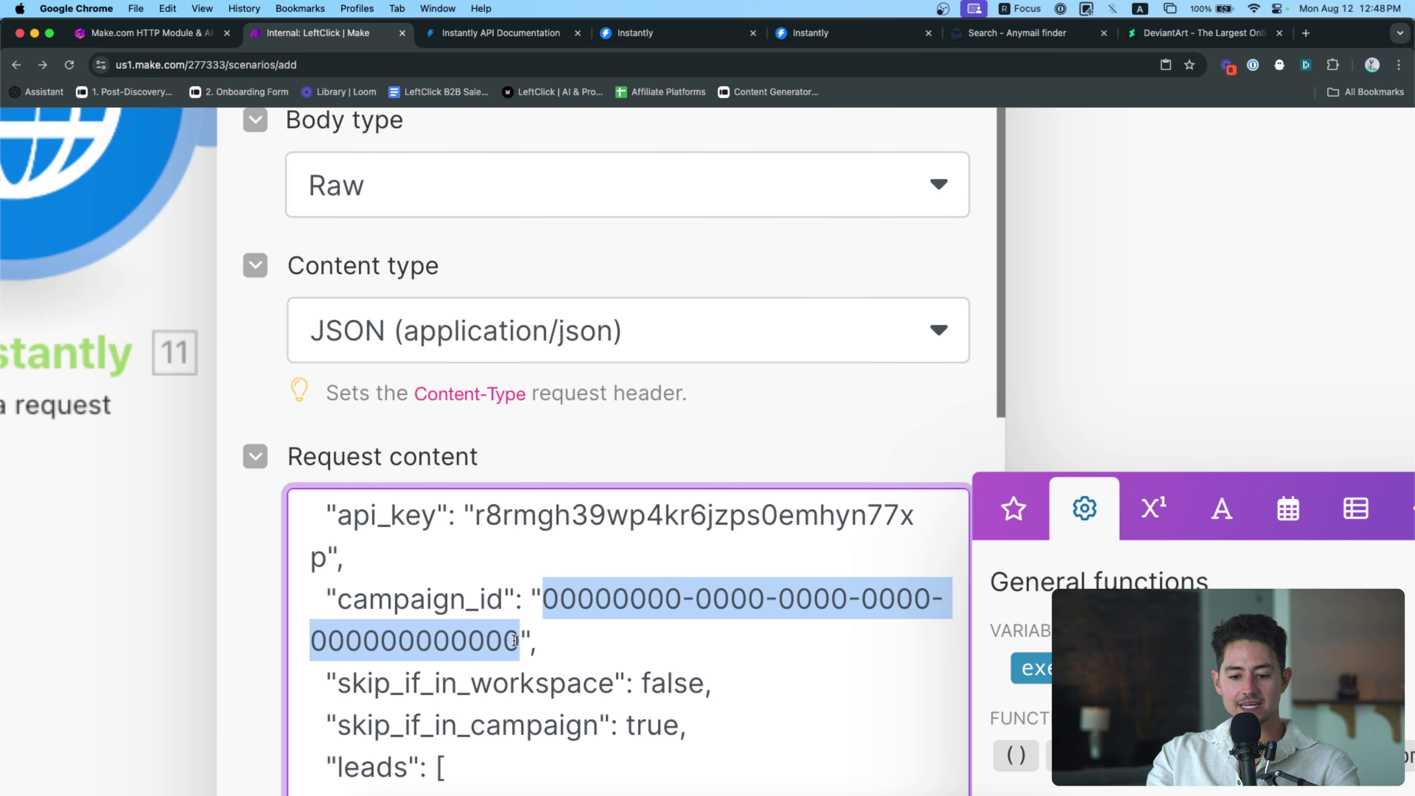
{"action": "key", "text": "super+v"}
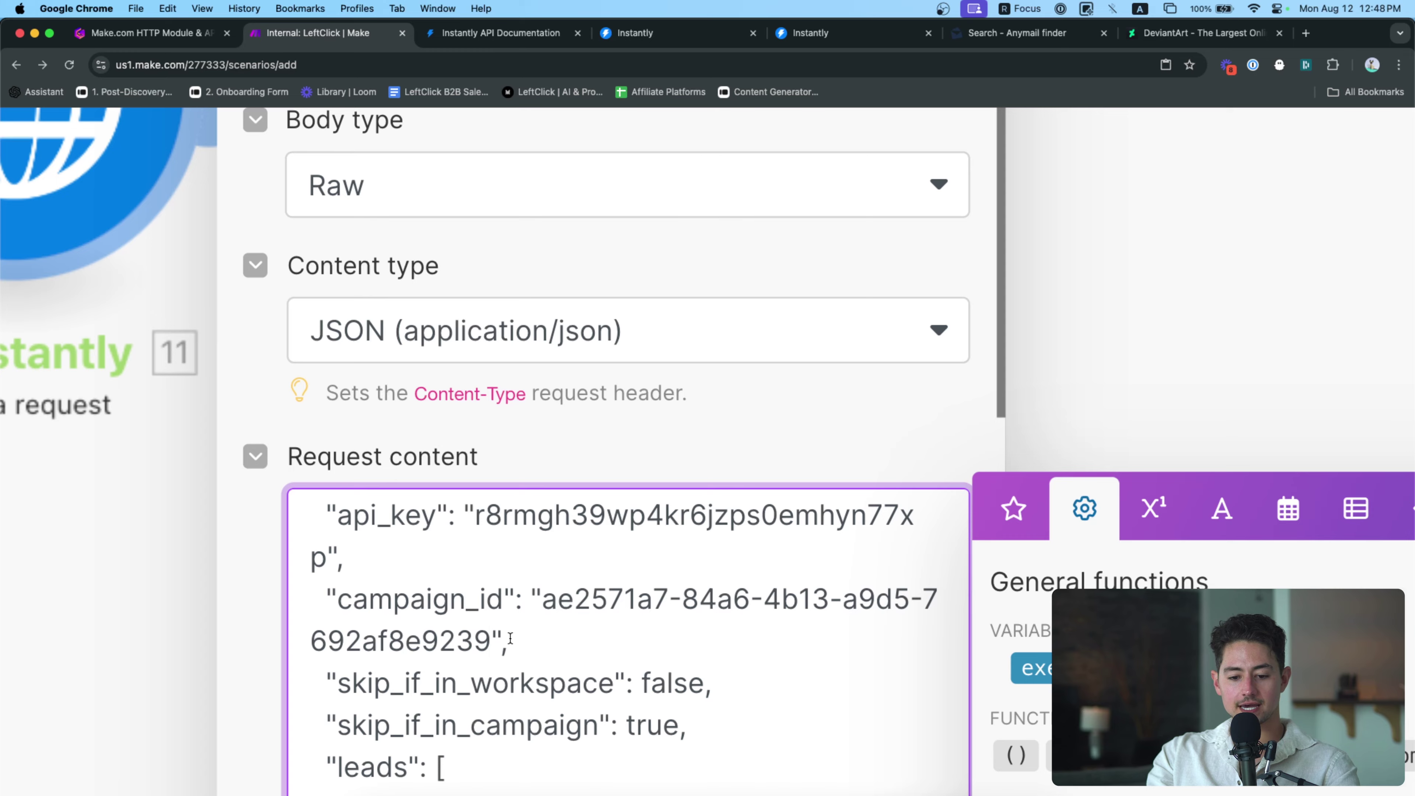
{"action": "scroll", "coordinate": [613, 628], "scroll_direction": "down", "scroll_amount": 3}
Widen the HTTP module panel and delete the second sample lead from the request body
{"action": "scroll", "coordinate": [614, 628], "scroll_direction": "down", "scroll_amount": 1}
{"action": "scroll", "coordinate": [618, 629], "scroll_direction": "down", "scroll_amount": 3}
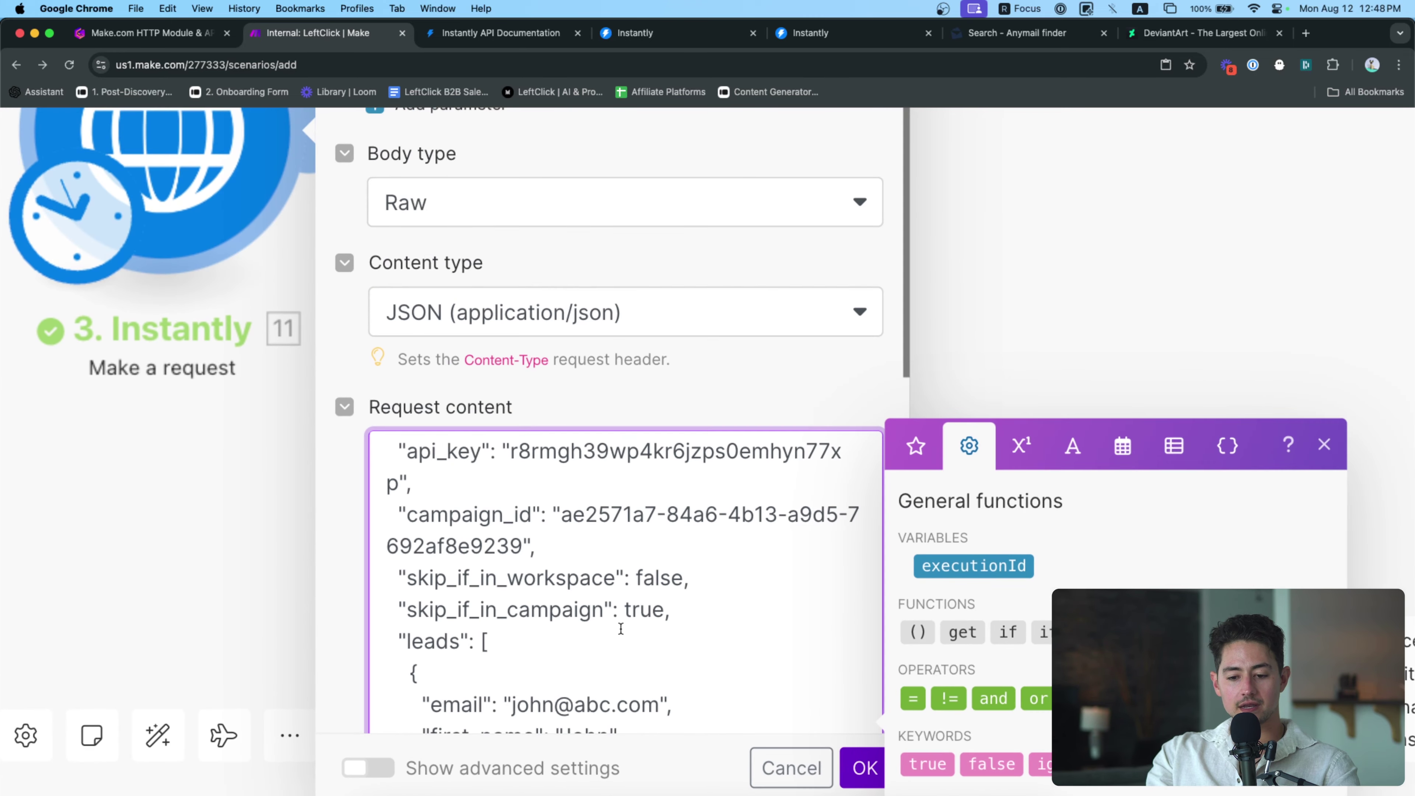
{"action": "scroll", "coordinate": [633, 621], "scroll_direction": "down", "scroll_amount": 4}
{"action": "scroll", "coordinate": [634, 624], "scroll_direction": "down", "scroll_amount": 2}
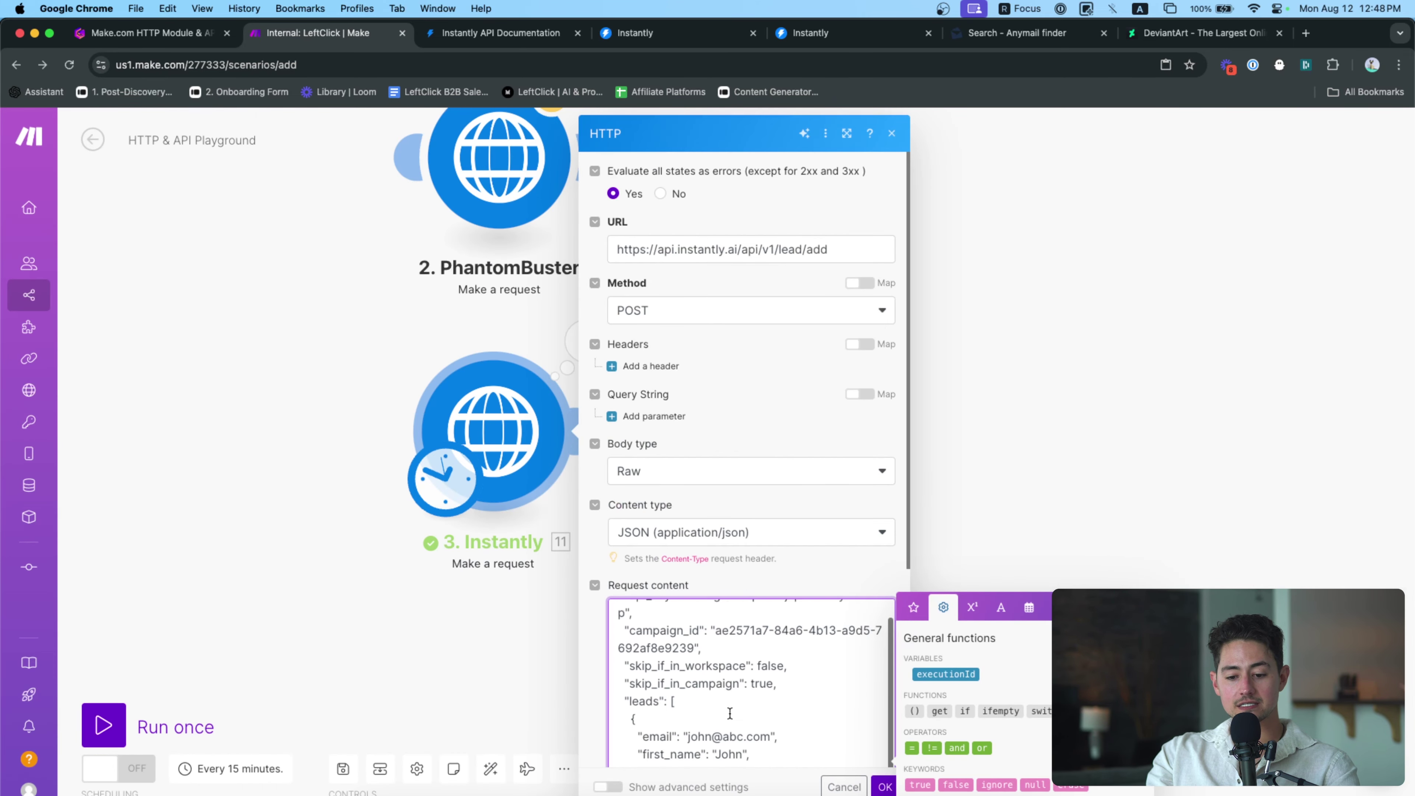
{"action": "scroll", "coordinate": [677, 682], "scroll_direction": "down", "scroll_amount": 3}
{"action": "scroll", "coordinate": [677, 682], "scroll_direction": "down", "scroll_amount": 1}
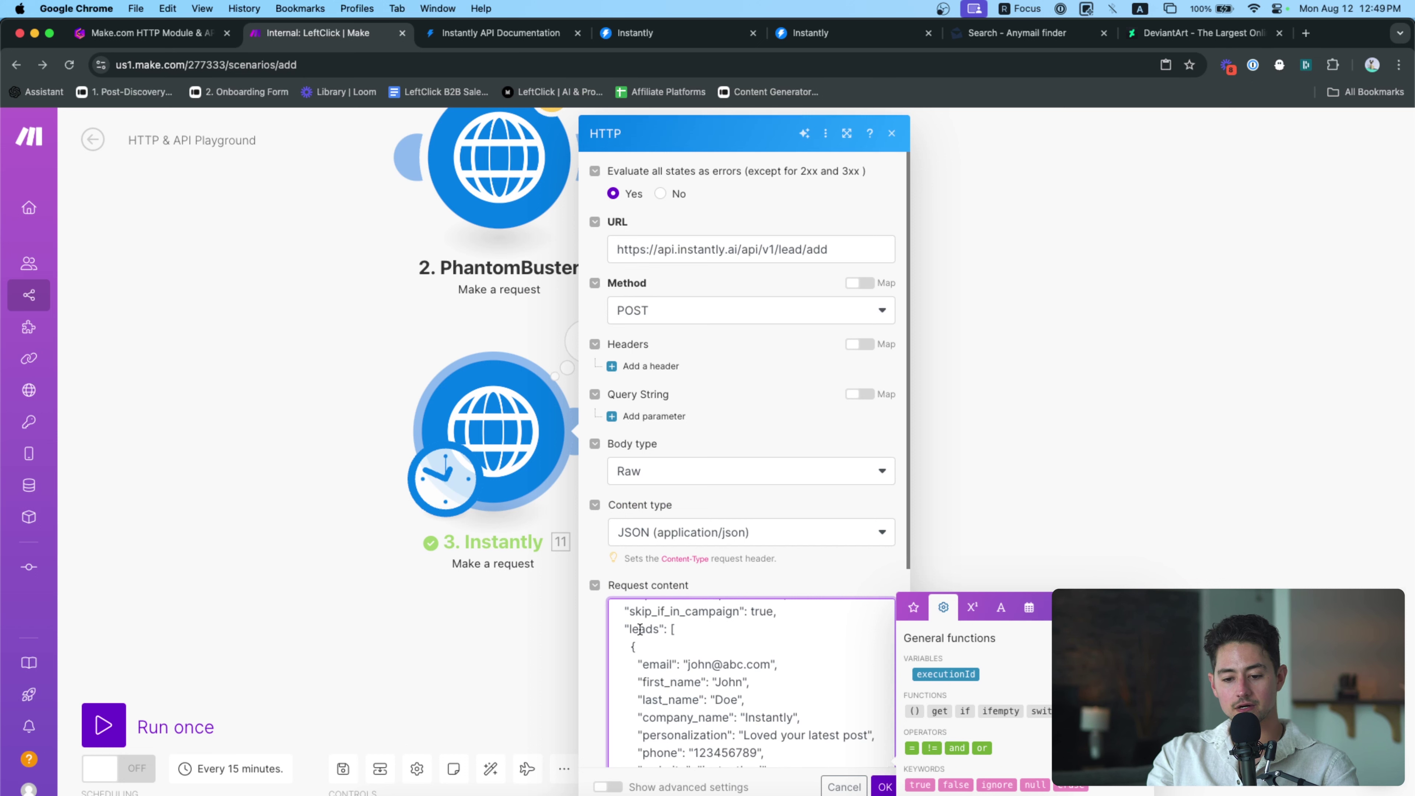
{"action": "scroll", "coordinate": [666, 633], "scroll_direction": "down", "scroll_amount": 1}
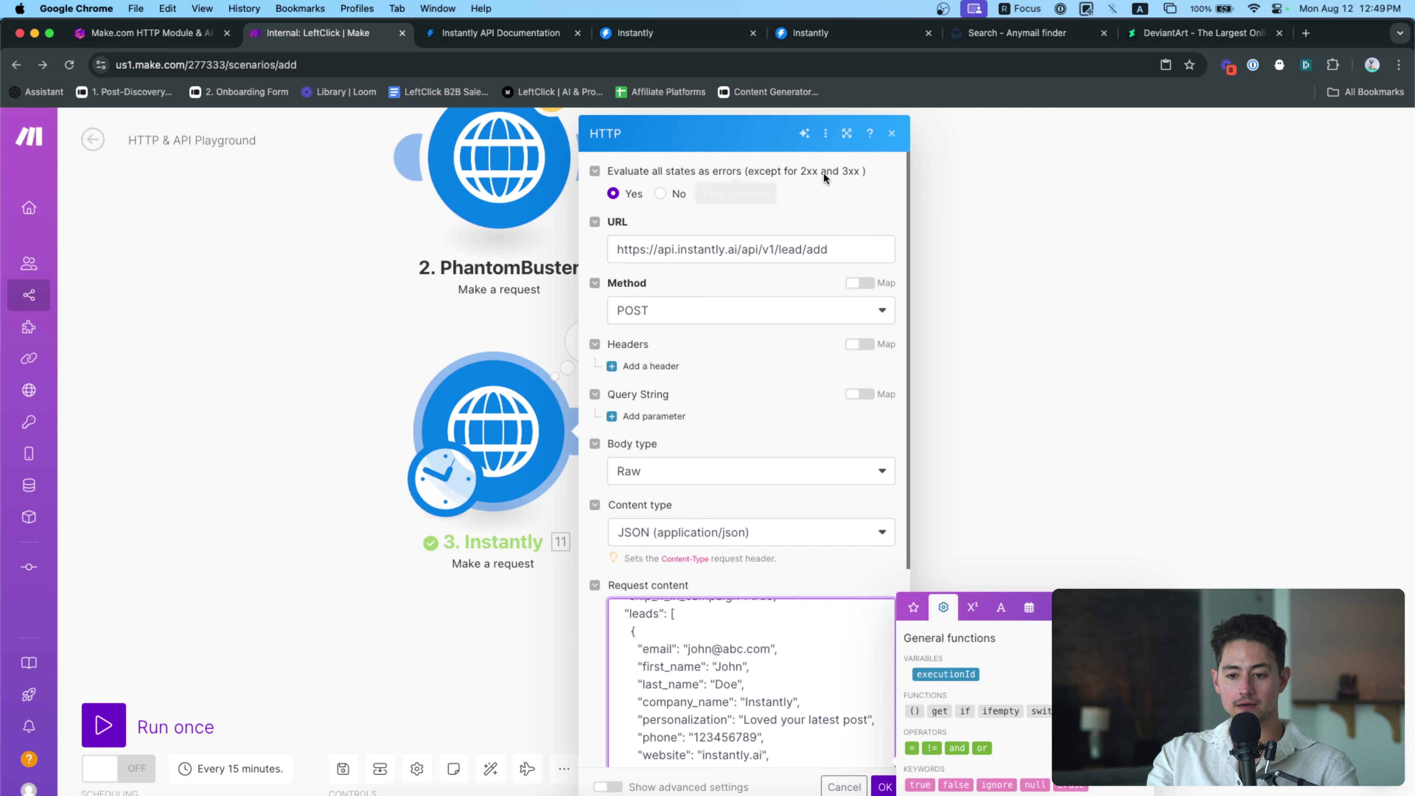
{"action": "left_click", "coordinate": [846, 134]}
{"action": "scroll", "coordinate": [861, 411], "scroll_direction": "down", "scroll_amount": 2}
{"action": "scroll", "coordinate": [862, 413], "scroll_direction": "down", "scroll_amount": 4}
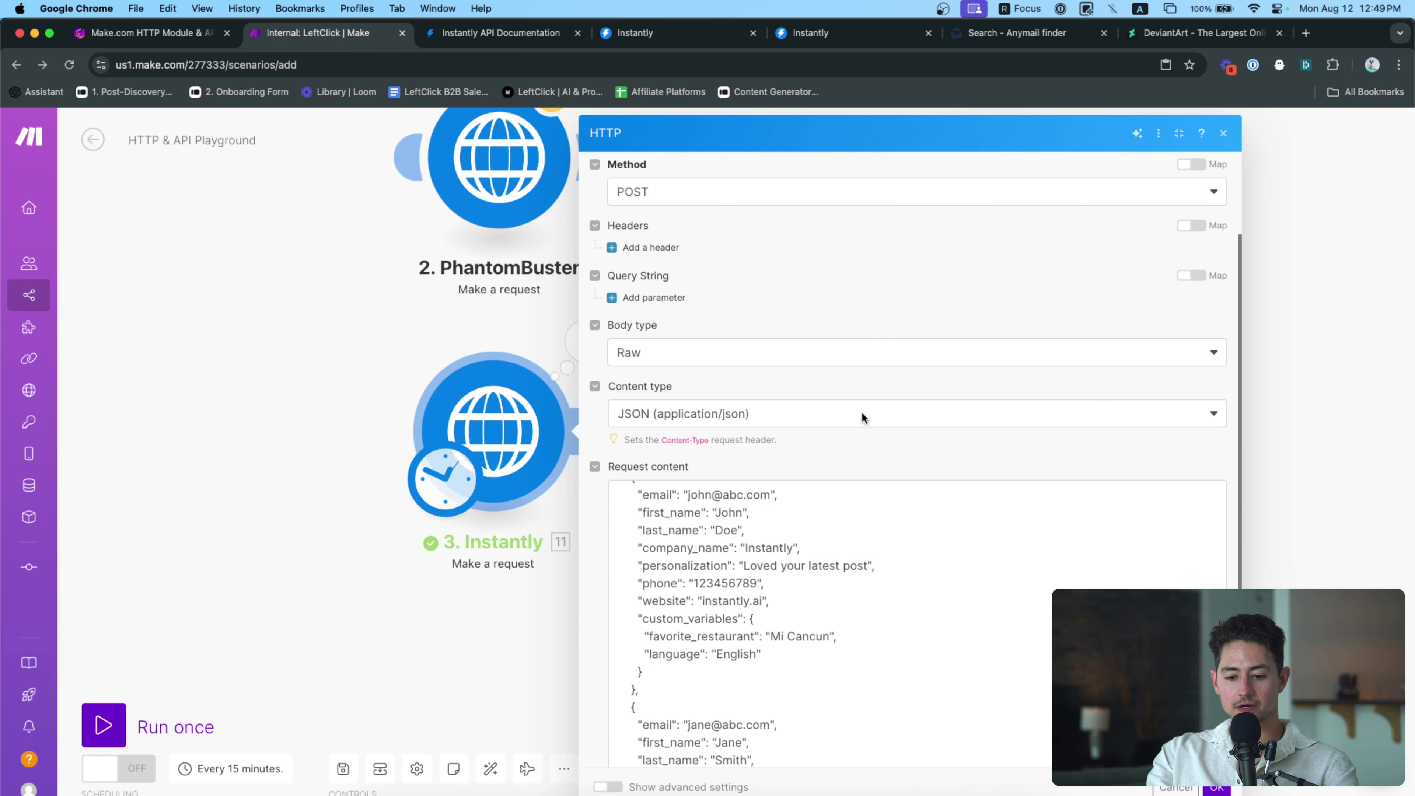
{"action": "scroll", "coordinate": [874, 449], "scroll_direction": "up", "scroll_amount": 3}
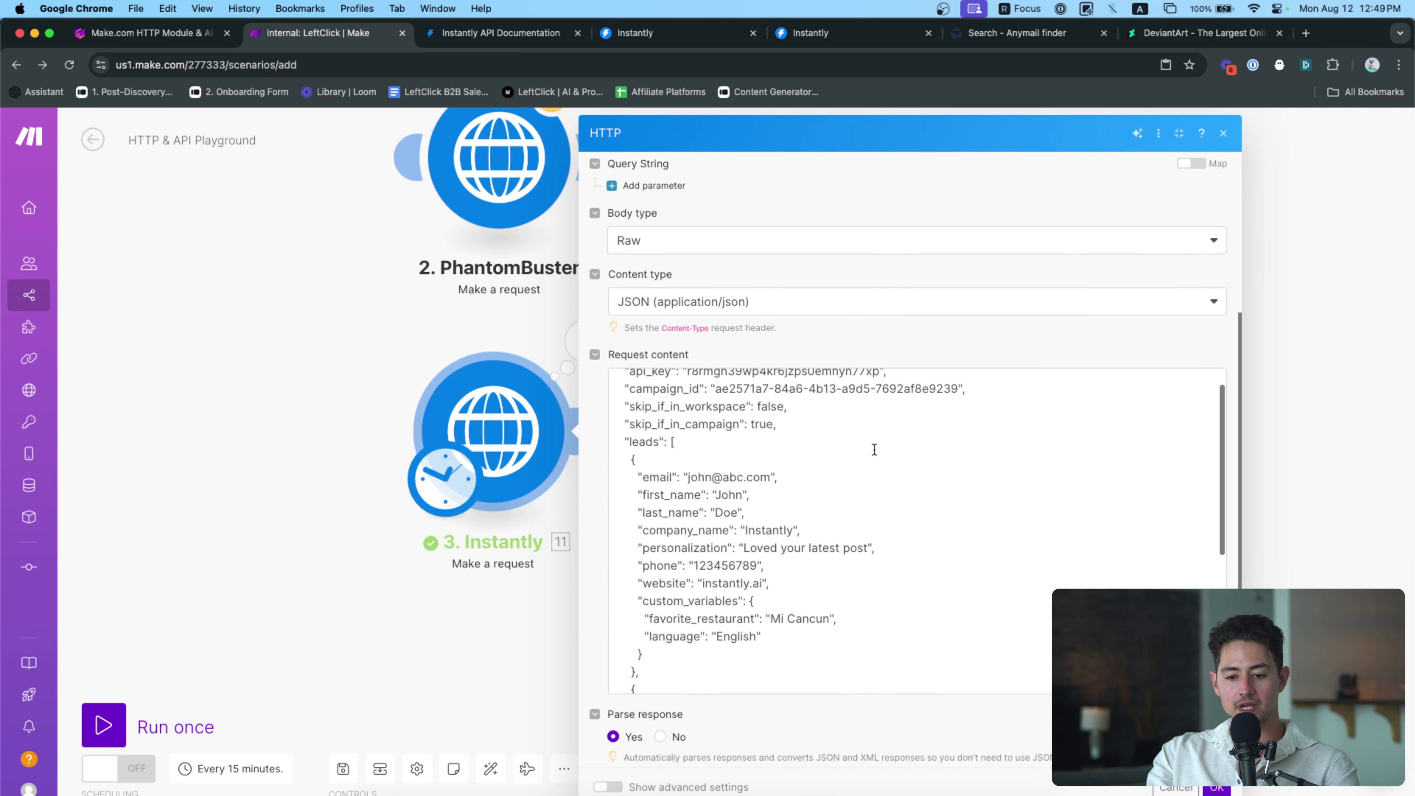
{"action": "left_click", "coordinate": [674, 459]}
{"action": "scroll", "coordinate": [702, 424], "scroll_direction": "down", "scroll_amount": 1}
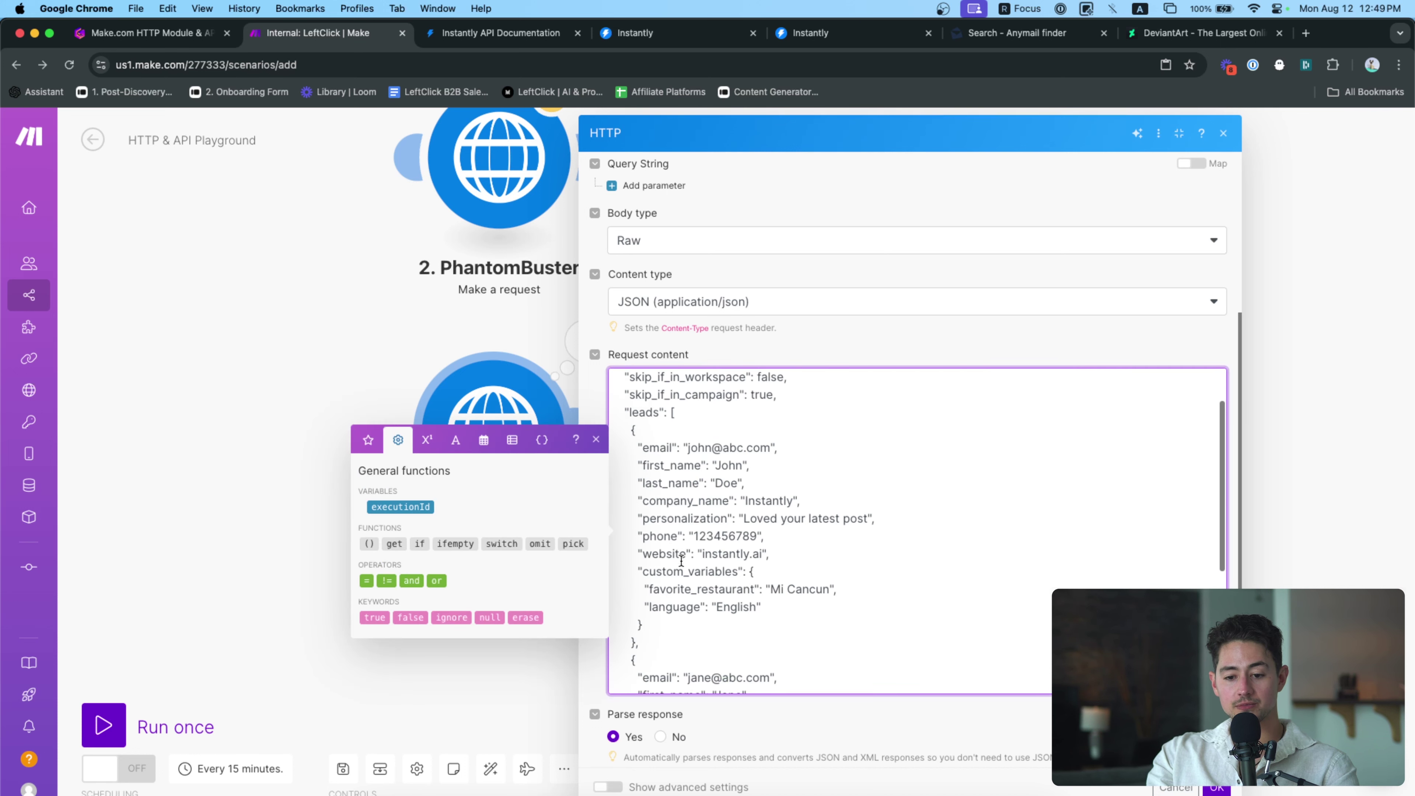
{"action": "scroll", "coordinate": [723, 481], "scroll_direction": "down", "scroll_amount": 2}
{"action": "scroll", "coordinate": [724, 481], "scroll_direction": "up", "scroll_amount": 3}
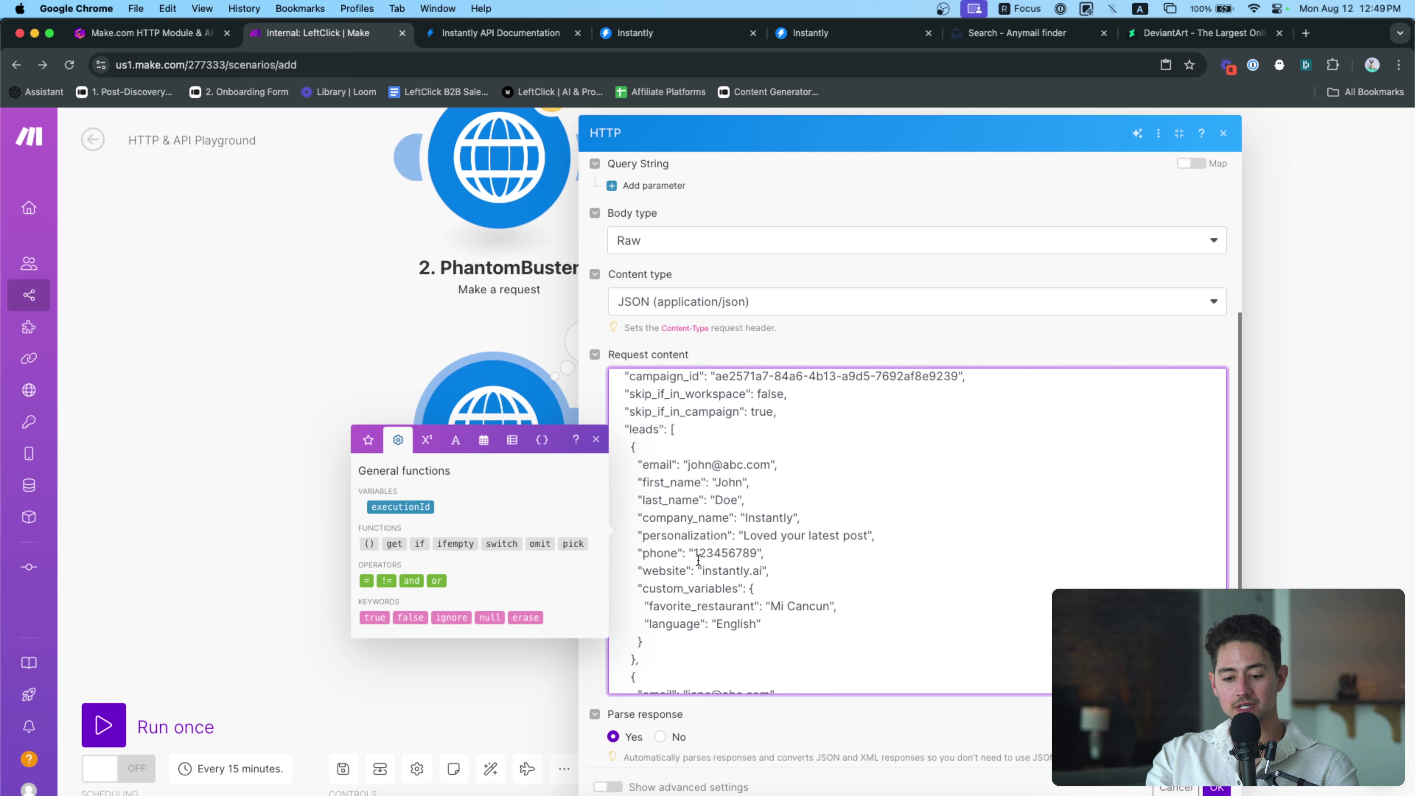
{"action": "left_click", "coordinate": [654, 658], "text": "shift"}
{"action": "left_click", "coordinate": [654, 658]}
{"action": "scroll", "coordinate": [724, 530], "scroll_direction": "down", "scroll_amount": 4}
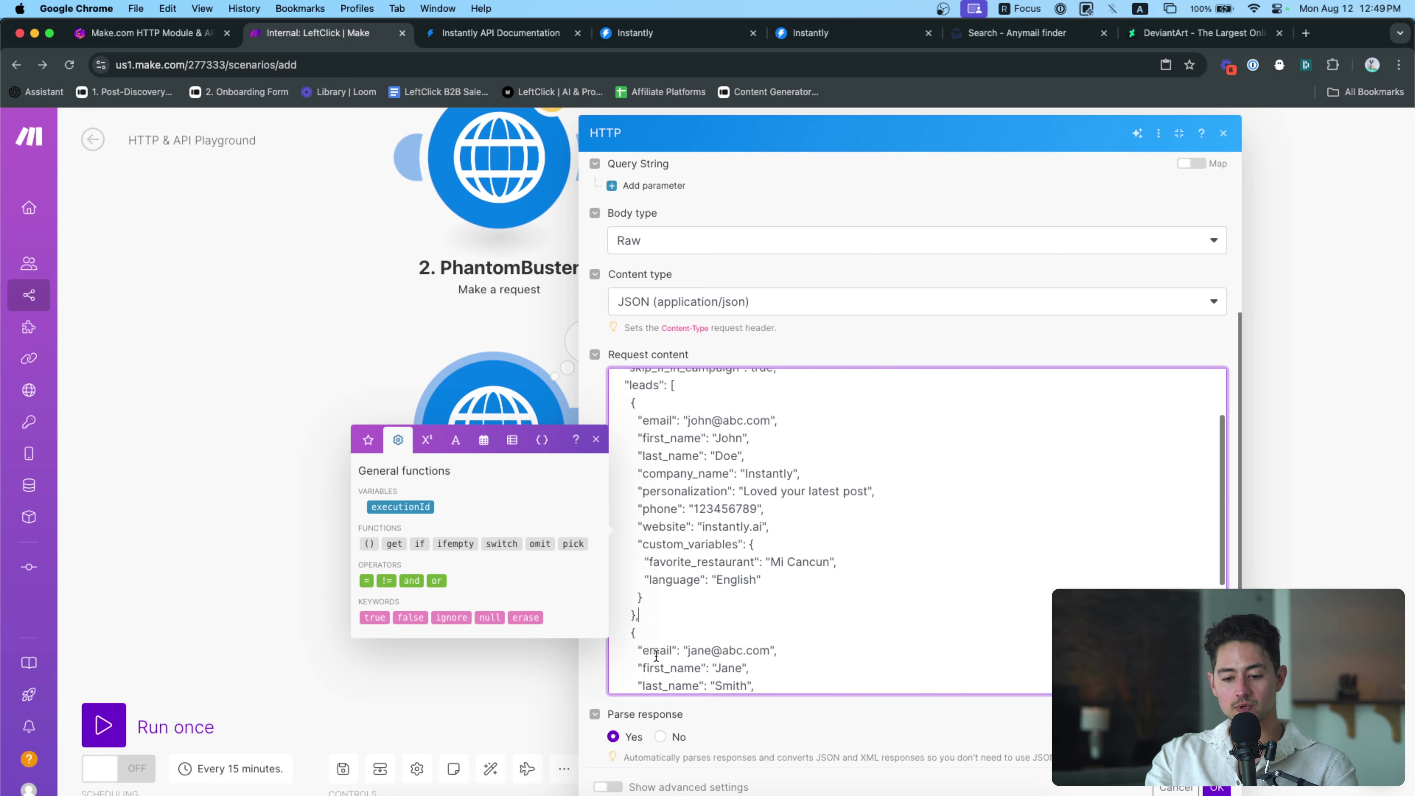
{"action": "scroll", "coordinate": [697, 607], "scroll_direction": "down", "scroll_amount": 3}
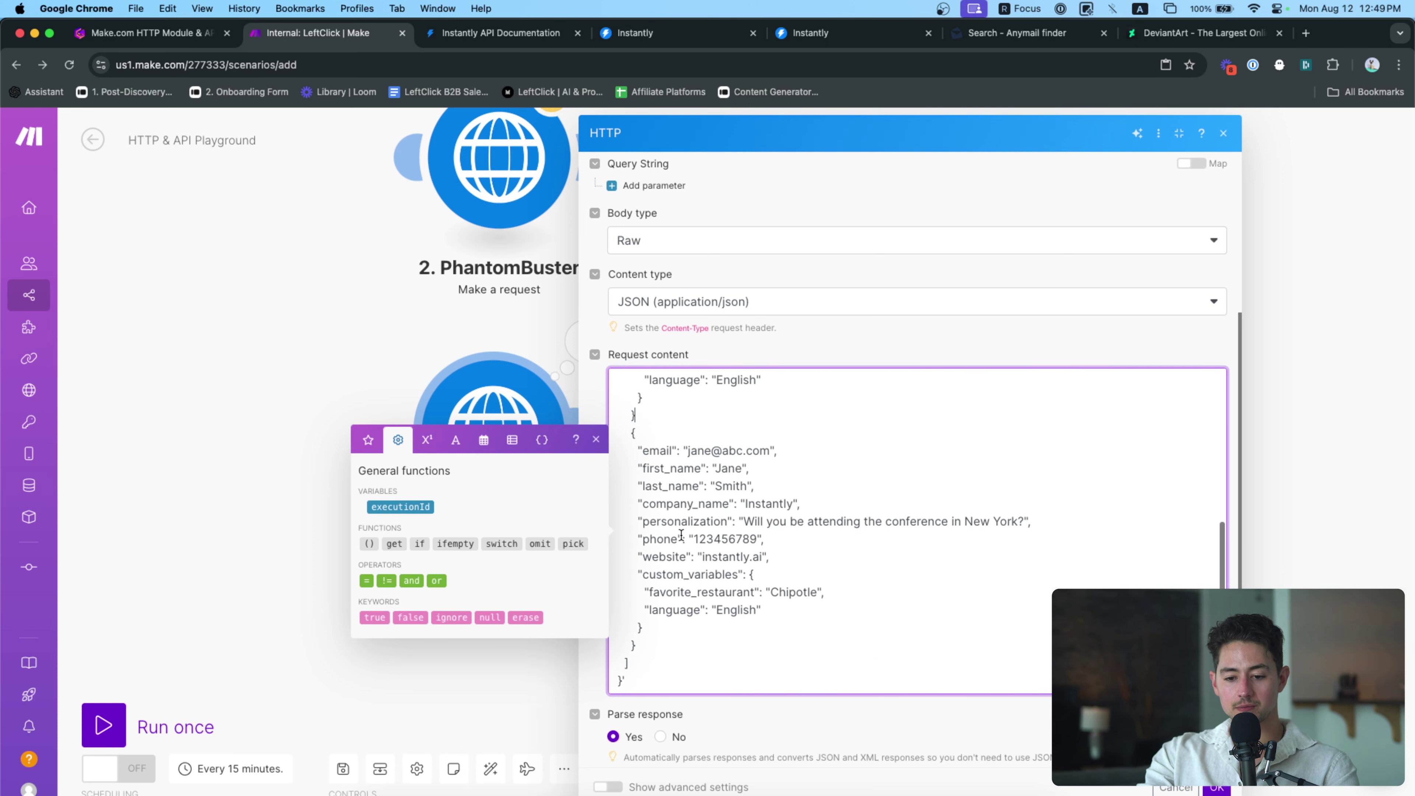
{"action": "left_click", "coordinate": [695, 630], "text": "shift"}
{"action": "key", "text": "BackSpace"}
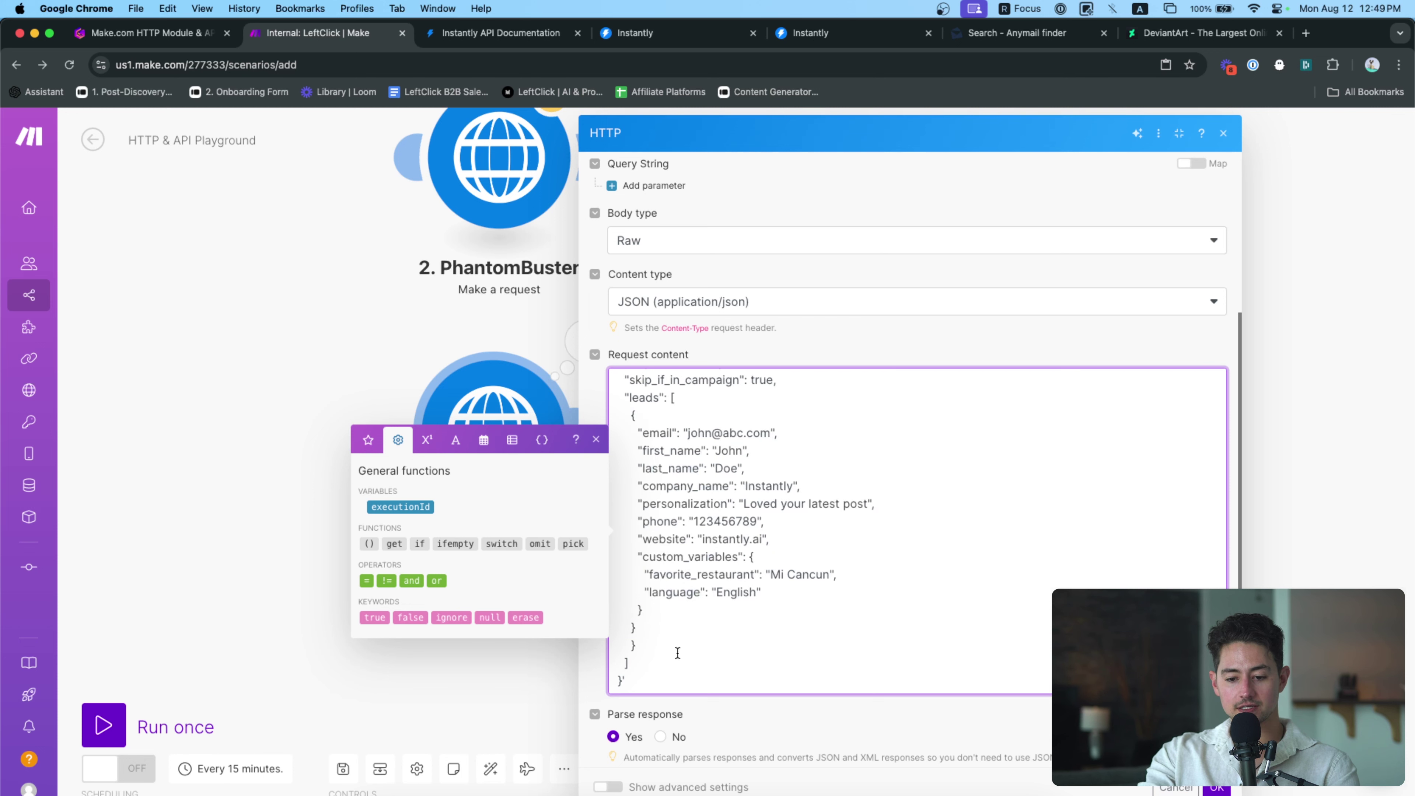
{"action": "key", "text": "BackSpace"}
{"action": "key", "text": "BackSpace"}
{"action": "key", "text": "BackSpace"}
{"action": "scroll", "coordinate": [697, 558], "scroll_direction": "up", "scroll_amount": 2}
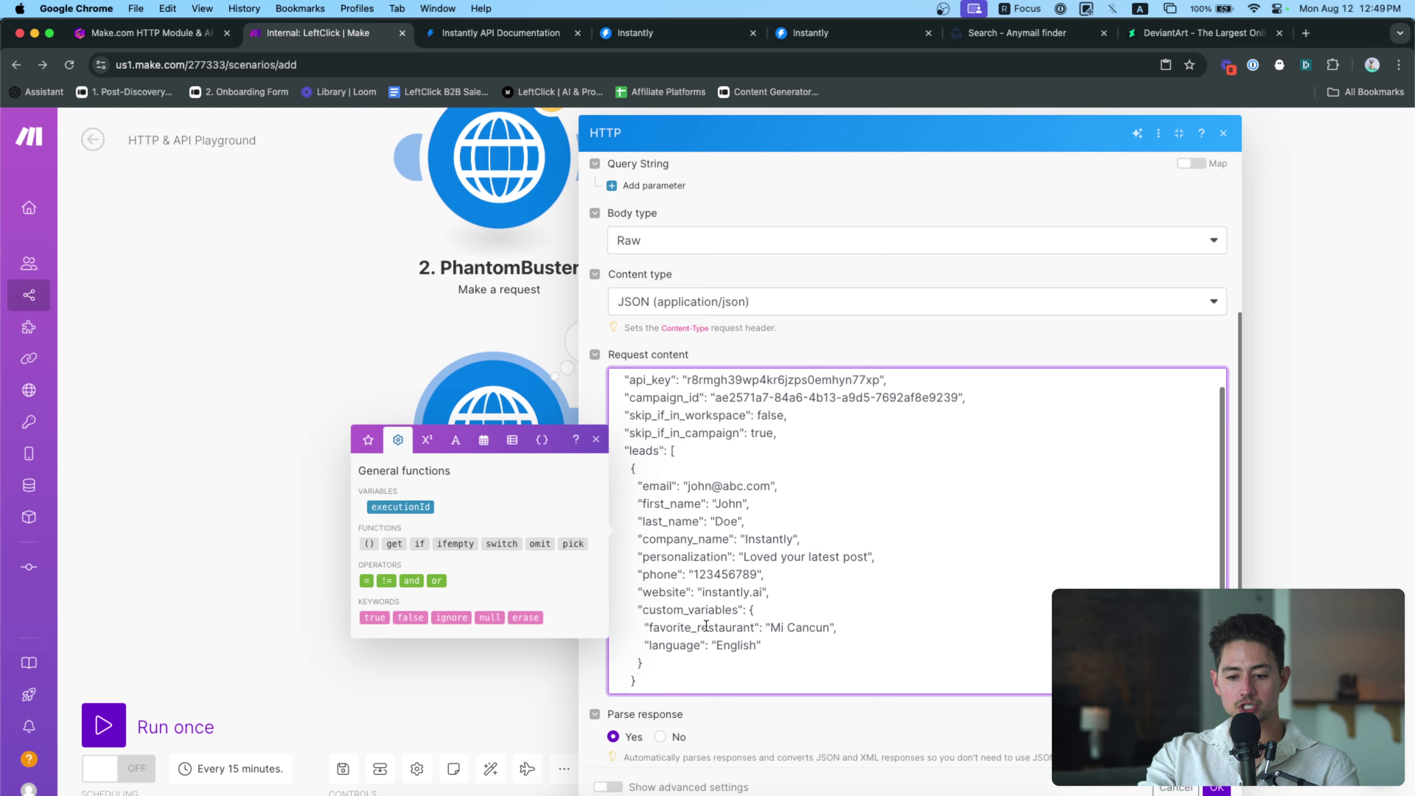
Replace the lead's email, first name, last name, company name and personalization with sample details
{"action": "double_click", "coordinate": [698, 485]}
{"action": "left_click_drag", "start_coordinate": [718, 486], "coordinate": [770, 485]}
{"action": "type", "text": "leftclick.ai"}
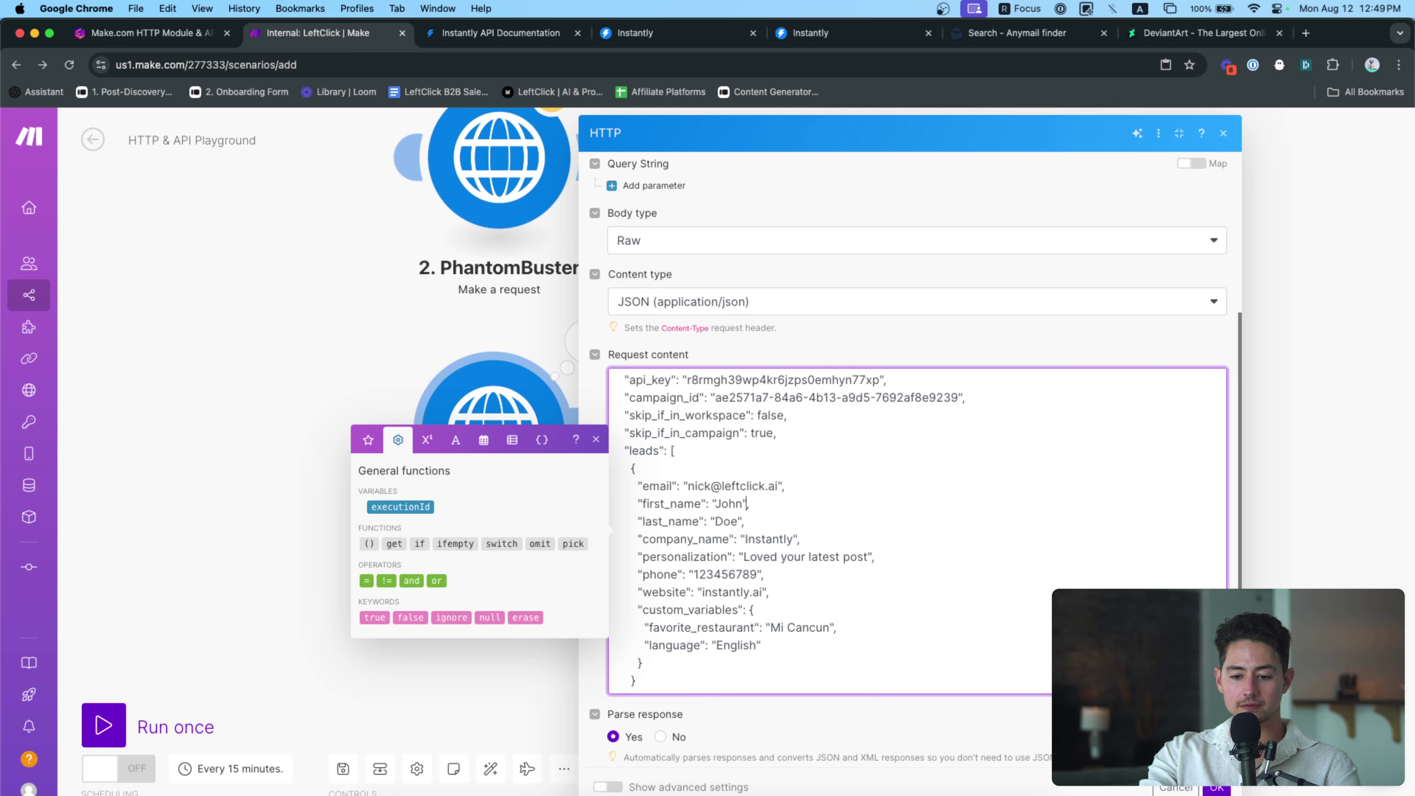
{"action": "double_click", "coordinate": [728, 503]}
{"action": "type", "text": "Nick"}
{"action": "double_click", "coordinate": [725, 521]}
{"action": "type", "text": "Saraev"}
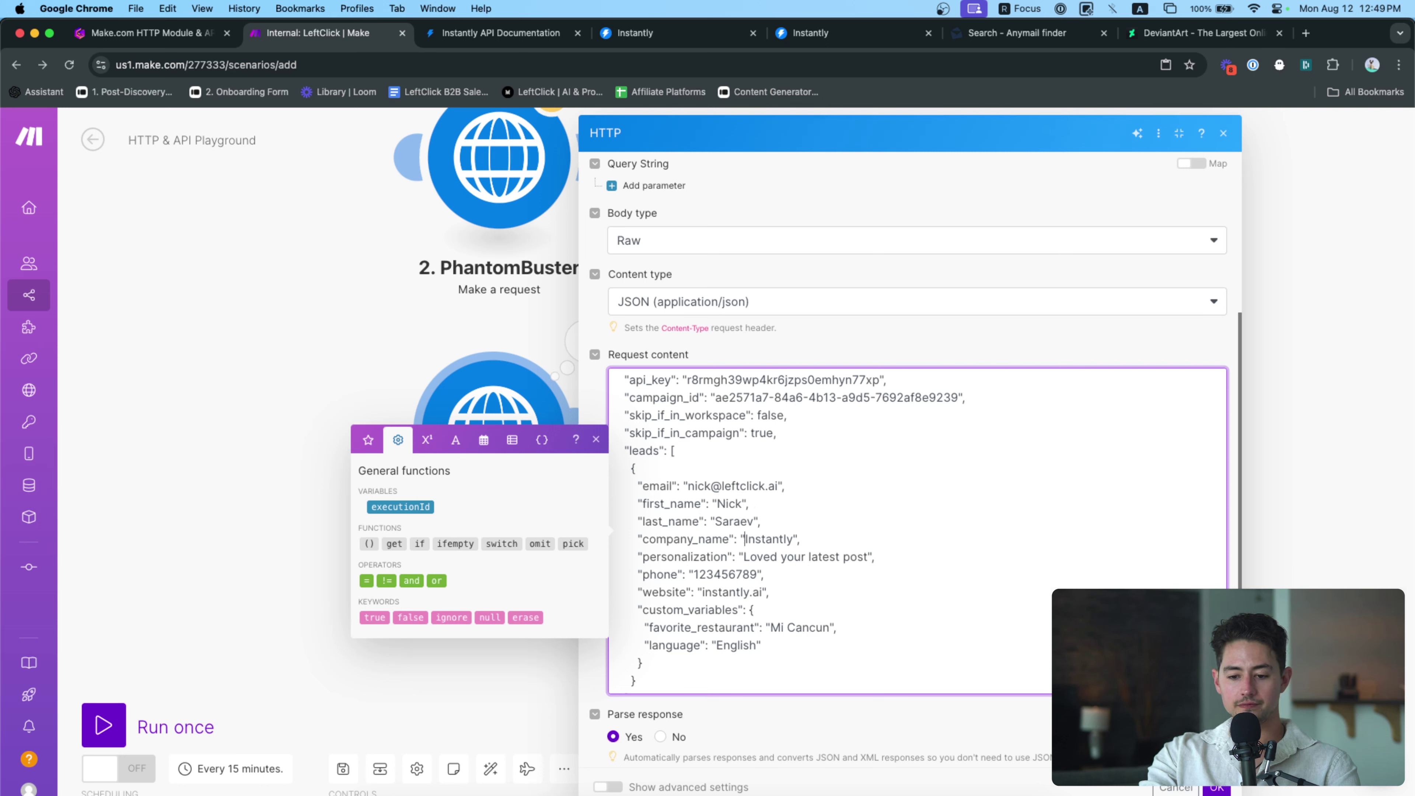
{"action": "double_click", "coordinate": [746, 538]}
{"action": "type", "text": "LeftClick"}
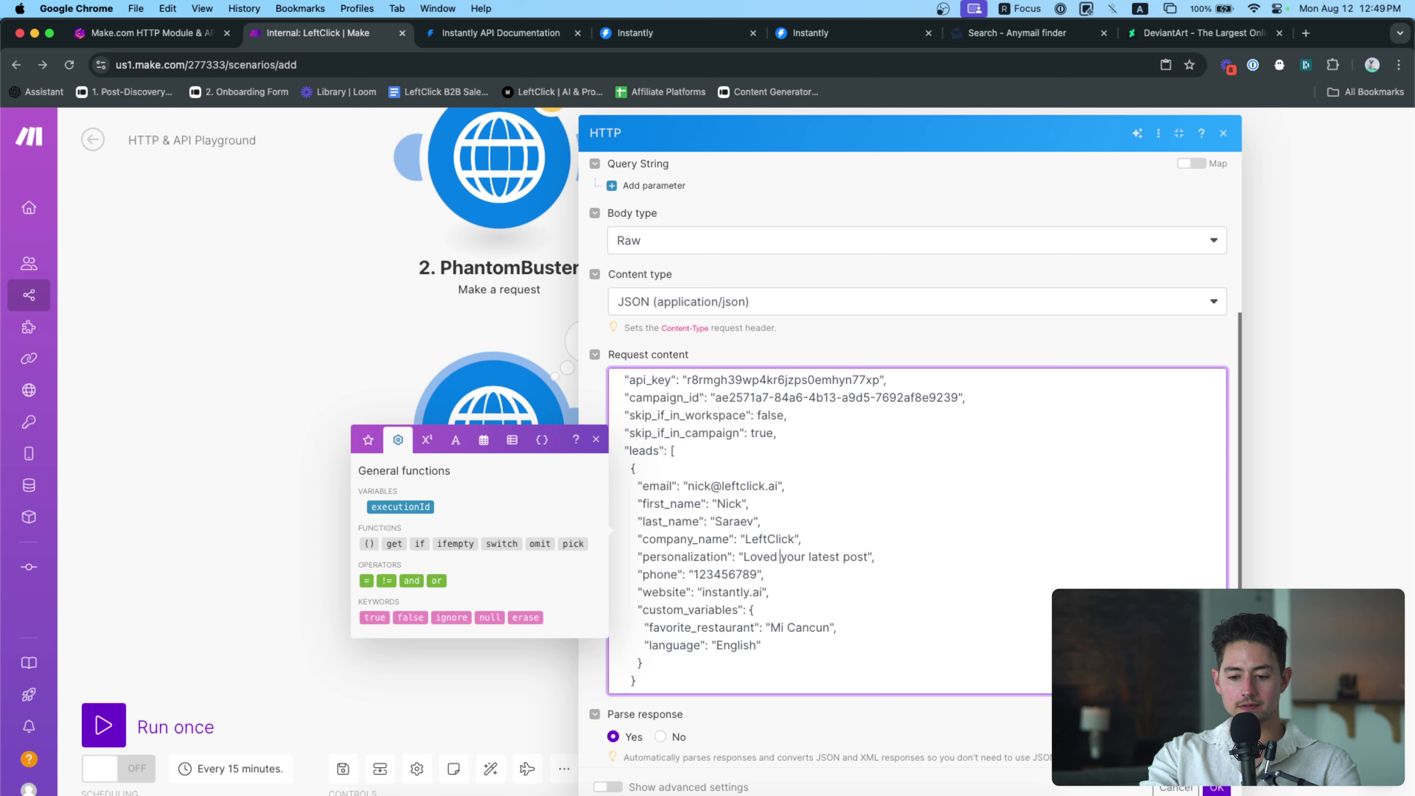
{"action": "left_click_drag", "start_coordinate": [744, 557], "coordinate": [871, 557]}
{"action": "type", "text": "I am"}
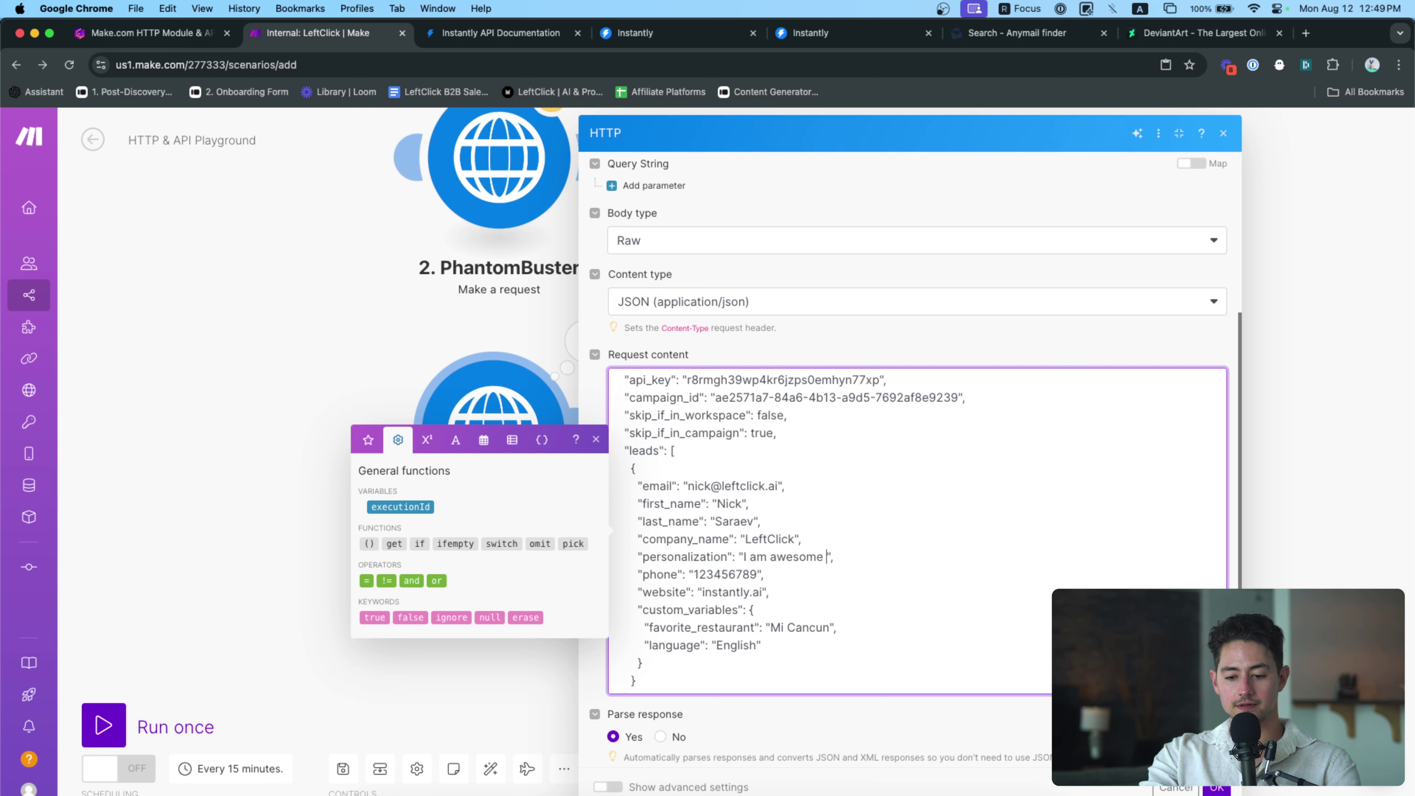
Fill in the lead's phone and website ending, and set favorite_restaurant to 'Pho Daddy'
{"action": "scroll", "coordinate": [669, 471], "scroll_direction": "down", "scroll_amount": 1}
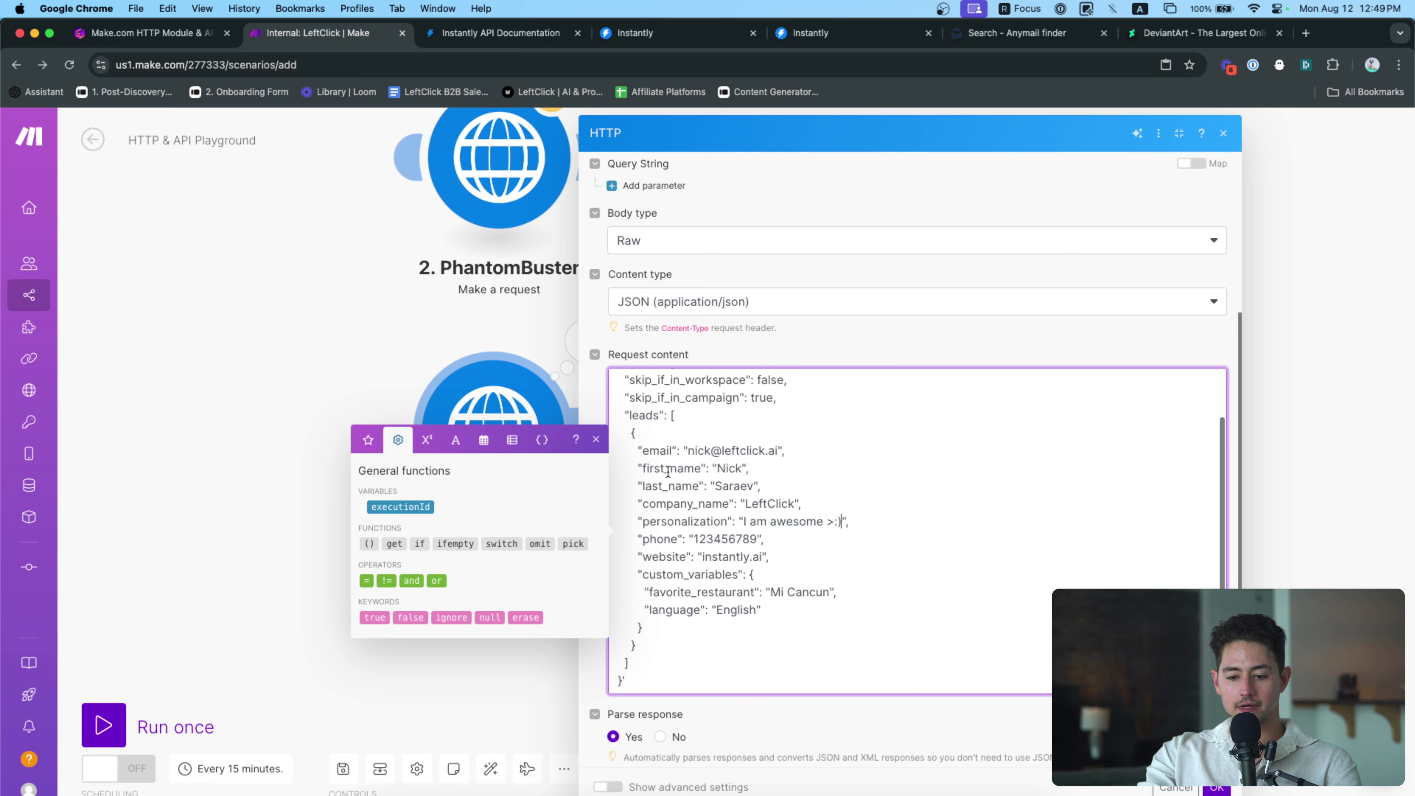
{"action": "double_click", "coordinate": [718, 538]}
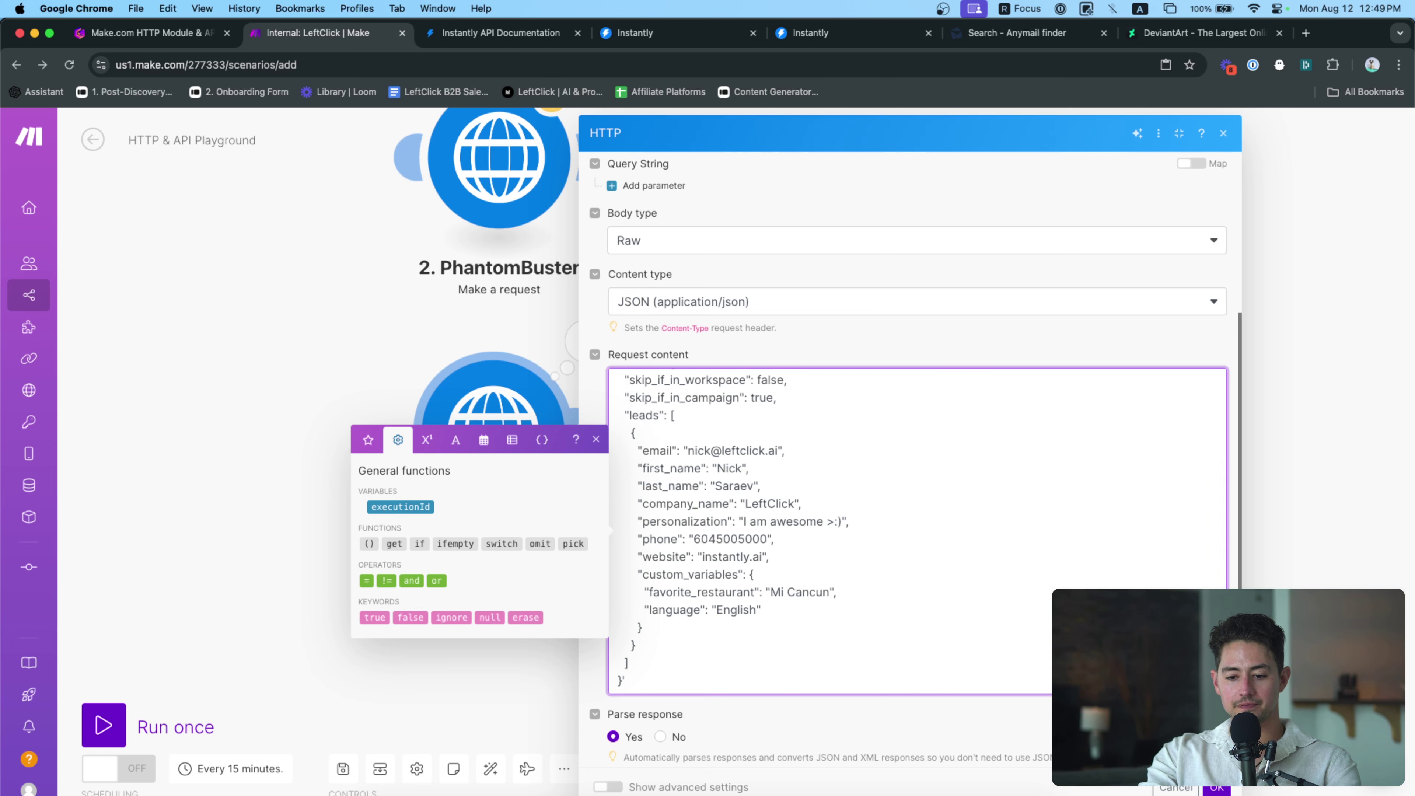
{"action": "left_click_drag", "start_coordinate": [750, 556], "coordinate": [701, 557]}
{"action": "type", "text": "leftclick"}
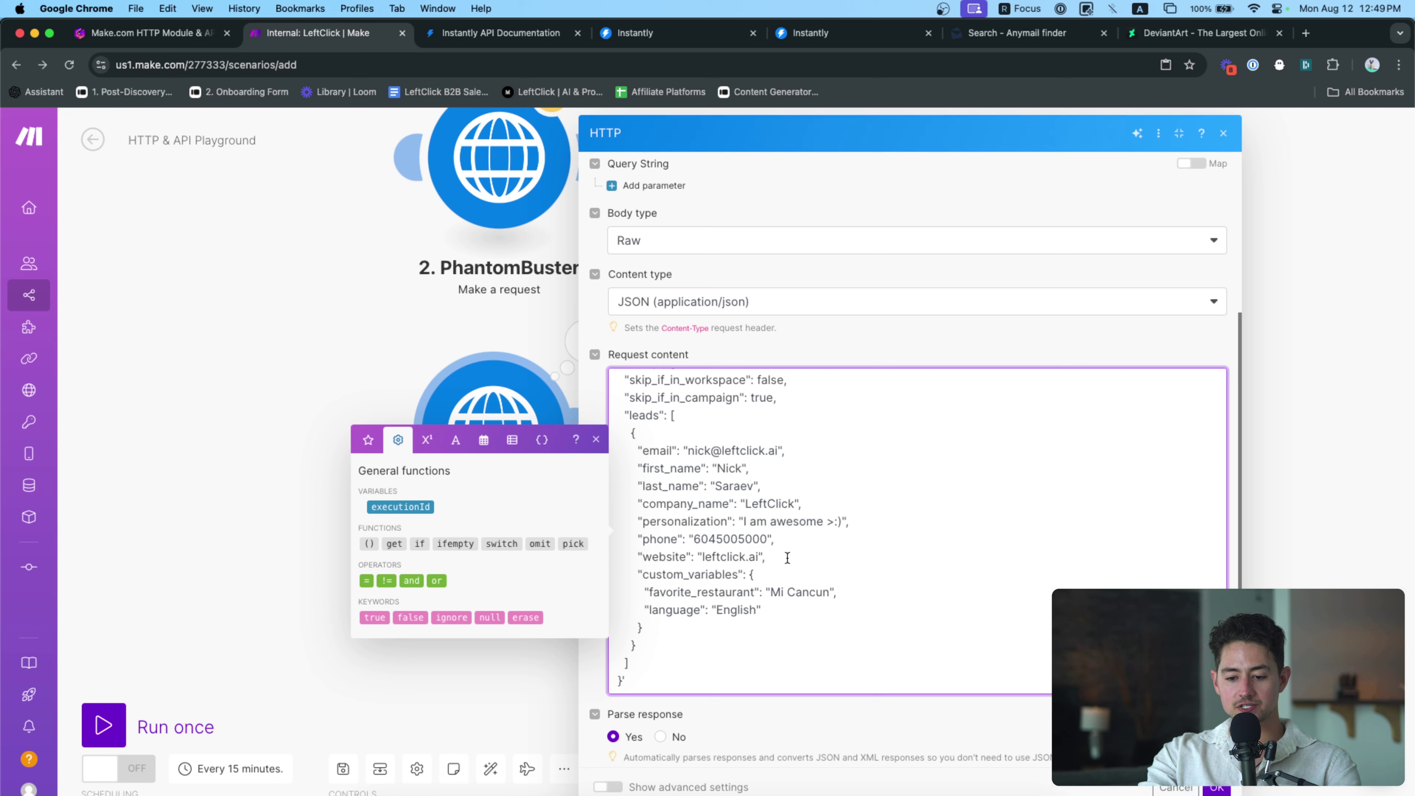
{"action": "key", "text": "alt+shift+Left"}
{"action": "key", "text": "alt+shift+Left"}
{"action": "type", "text": "Pho Daddy"}
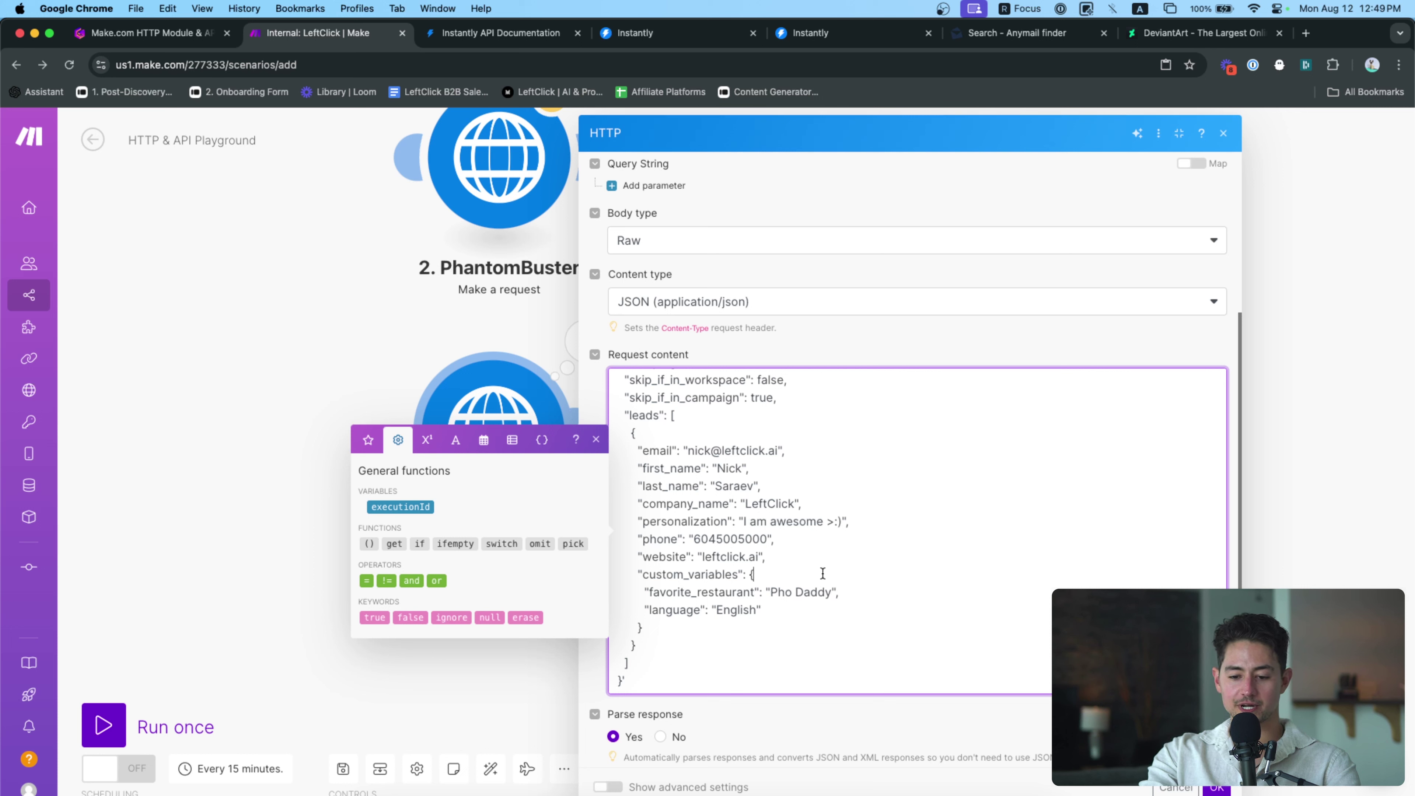
Select the whole JSON body and load jsonformatter.org in a new browser tab
{"action": "scroll", "coordinate": [927, 603], "scroll_direction": "up", "scroll_amount": 2}
{"action": "scroll", "coordinate": [927, 603], "scroll_direction": "down", "scroll_amount": 2}
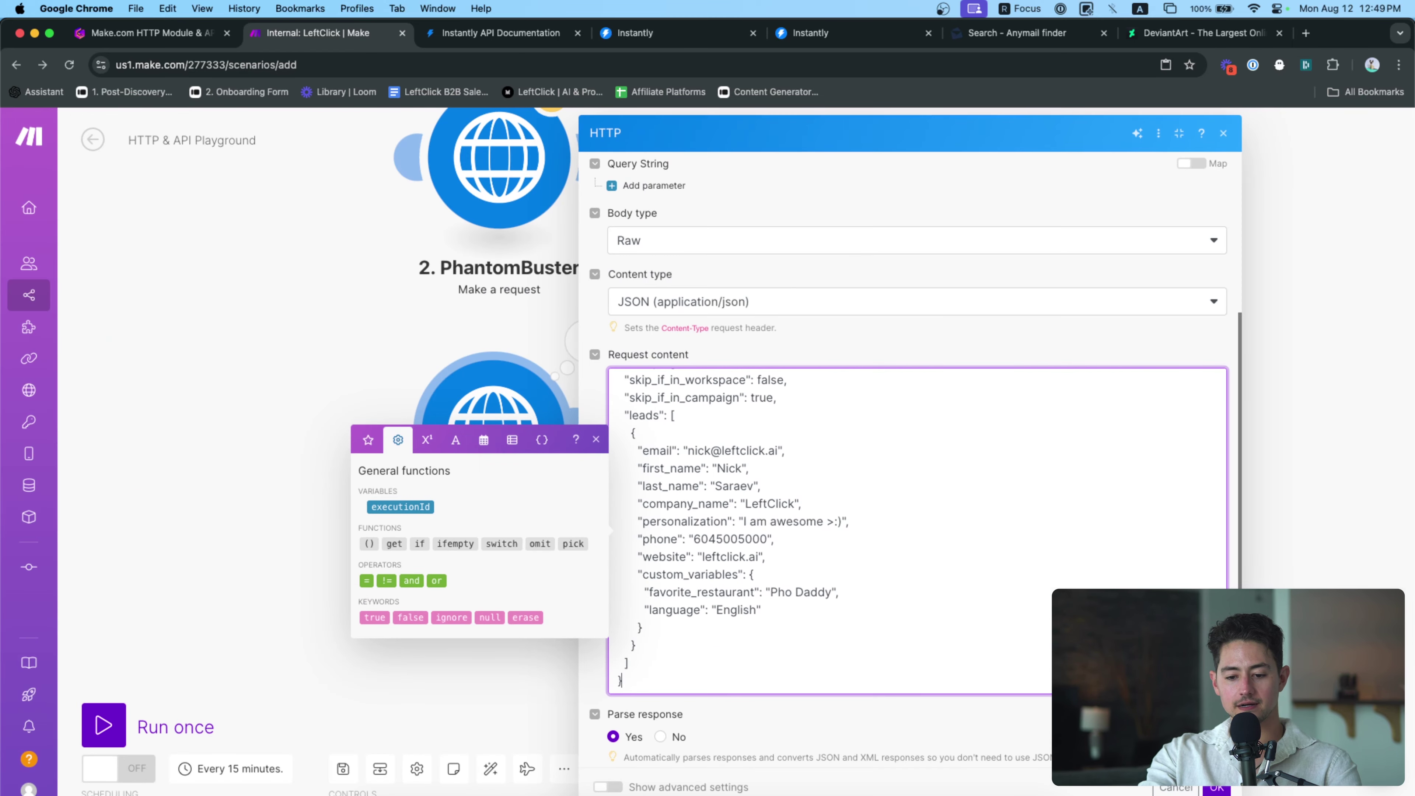
{"action": "scroll", "coordinate": [834, 647], "scroll_direction": "up", "scroll_amount": 2}
{"action": "key", "text": "super+a"}
{"action": "key", "text": "super+c"}
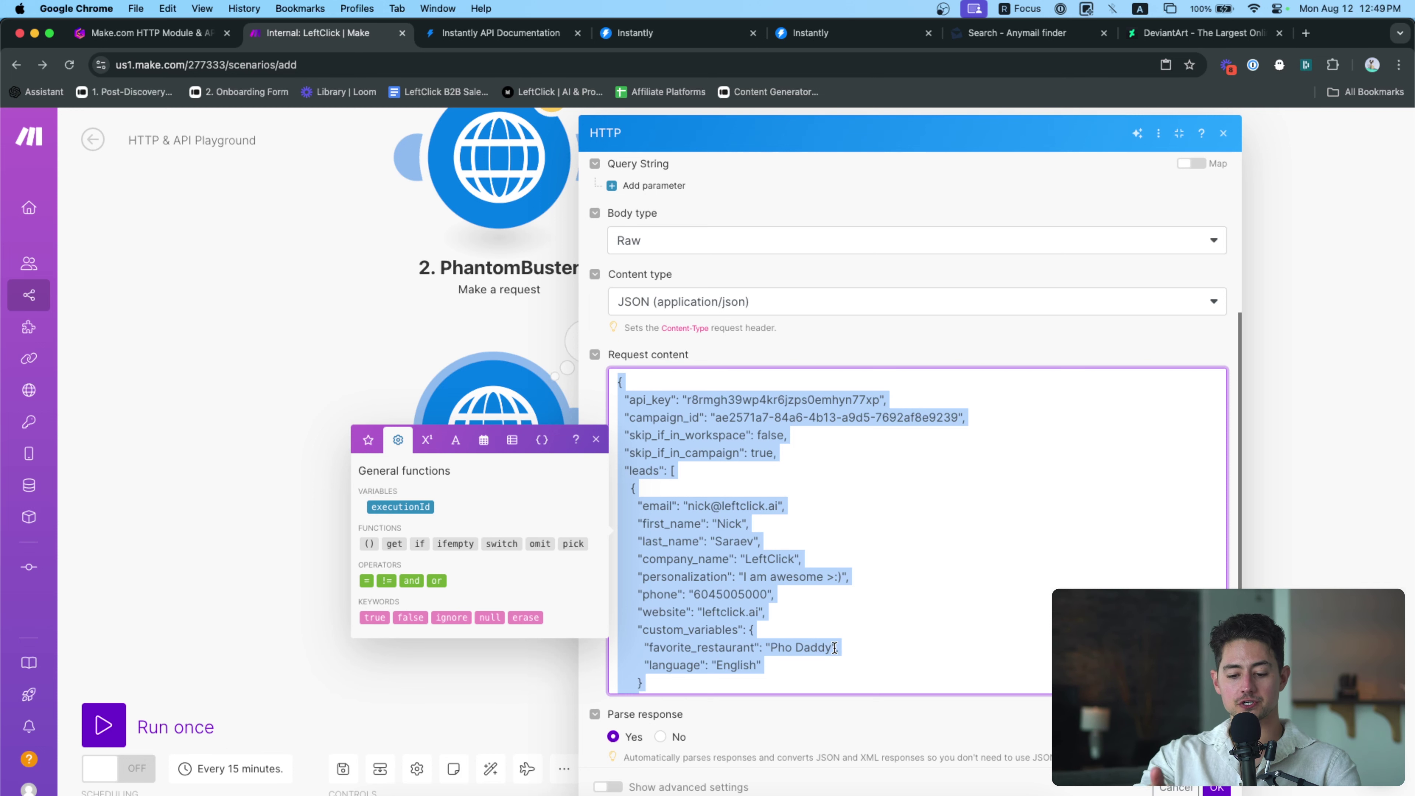
{"action": "key", "text": "super+t"}
{"action": "type", "text": "jsonformatter.org"}
{"action": "key", "text": "Return"}
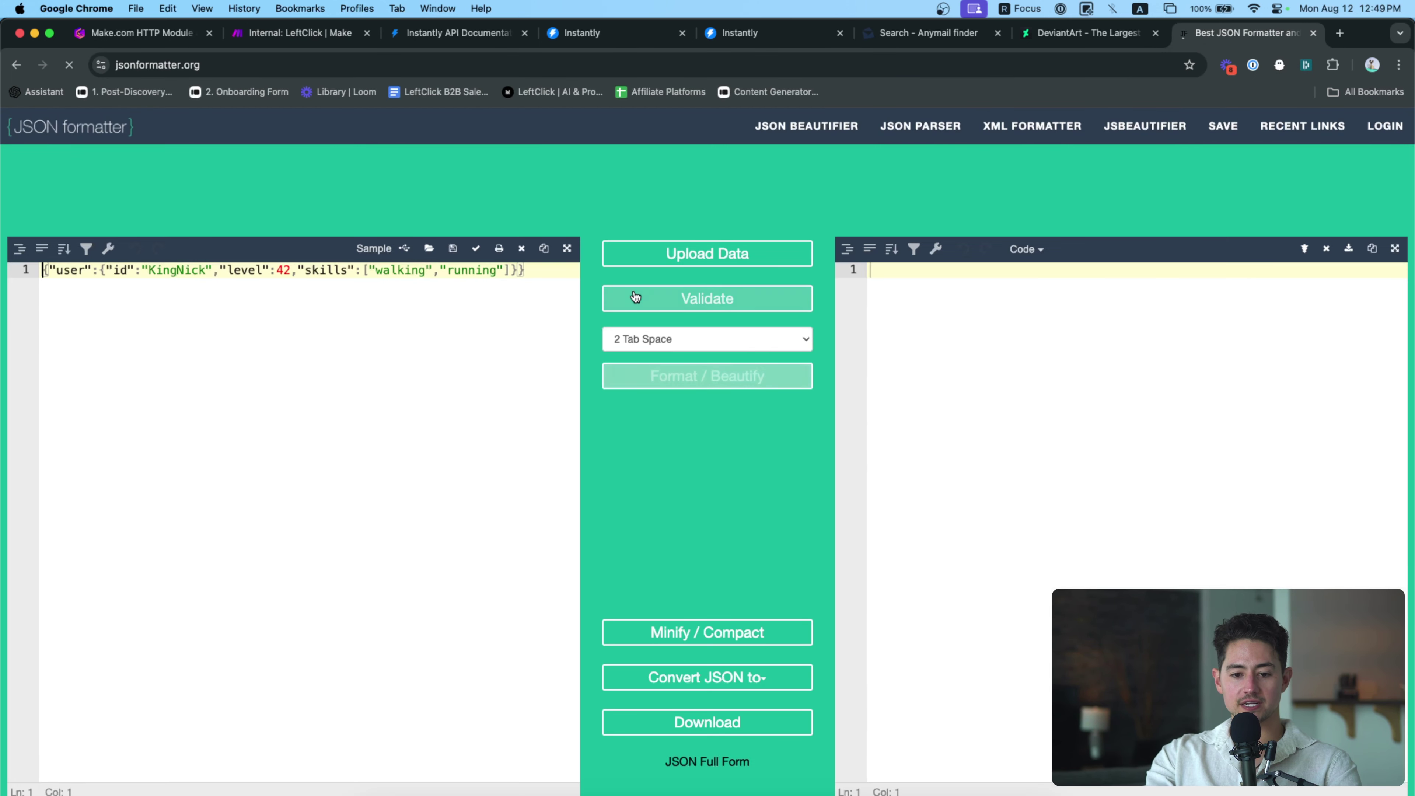
Replace the formatter's sample with the Instantly JSON, then validate and beautify it
{"action": "left_click", "coordinate": [521, 341]}
{"action": "key", "text": "super+a"}
{"action": "key", "text": "BackSpace"}
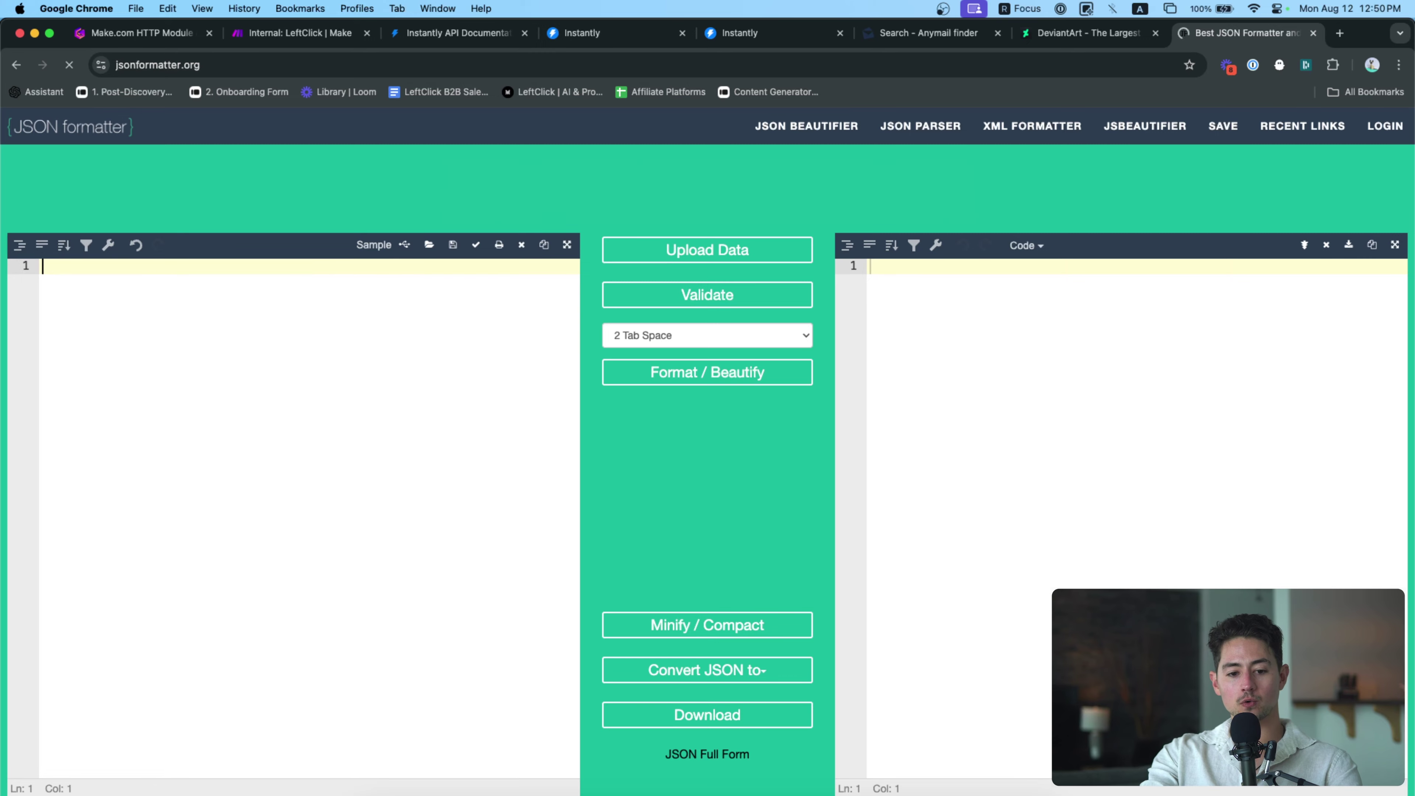
{"action": "key", "text": "super+v"}
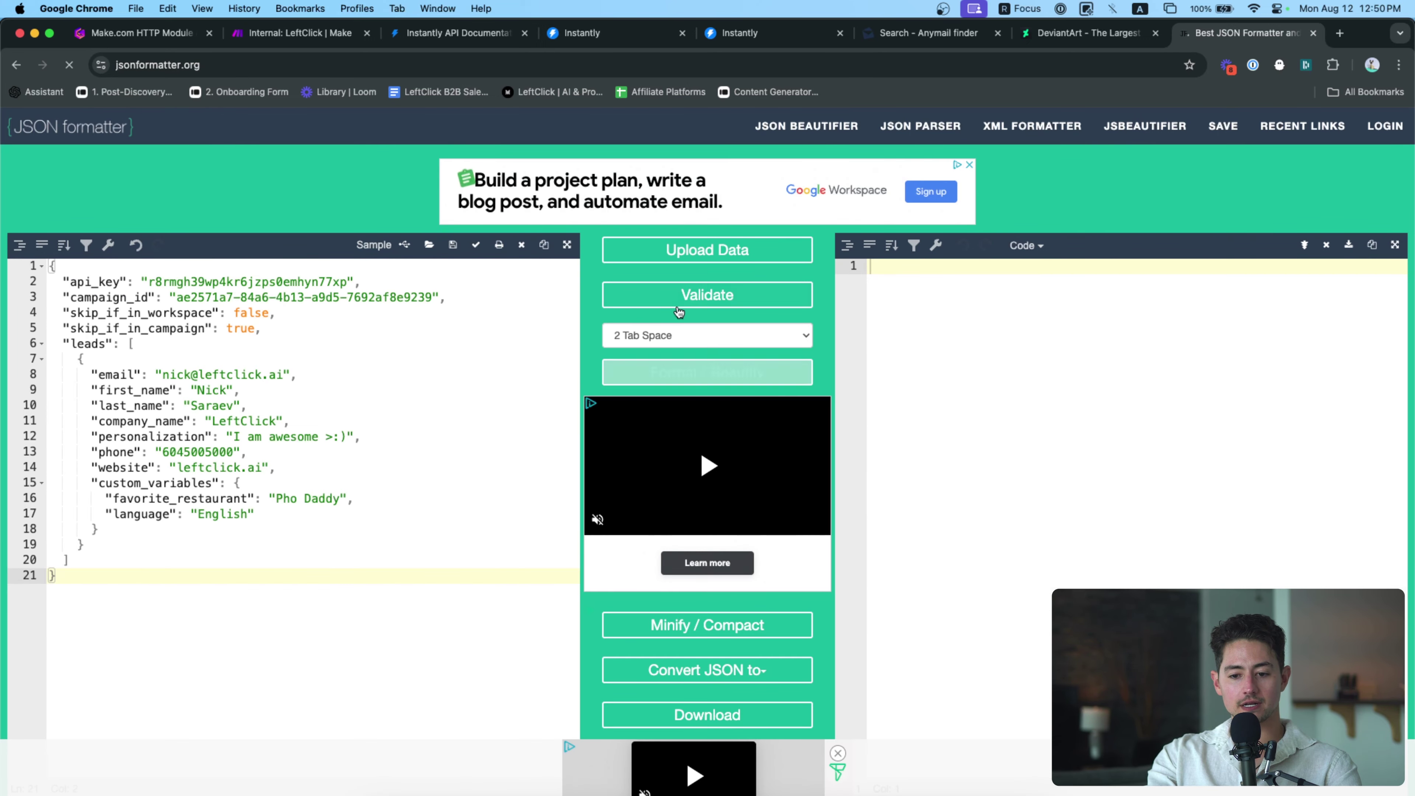
{"action": "left_click", "coordinate": [679, 311]}
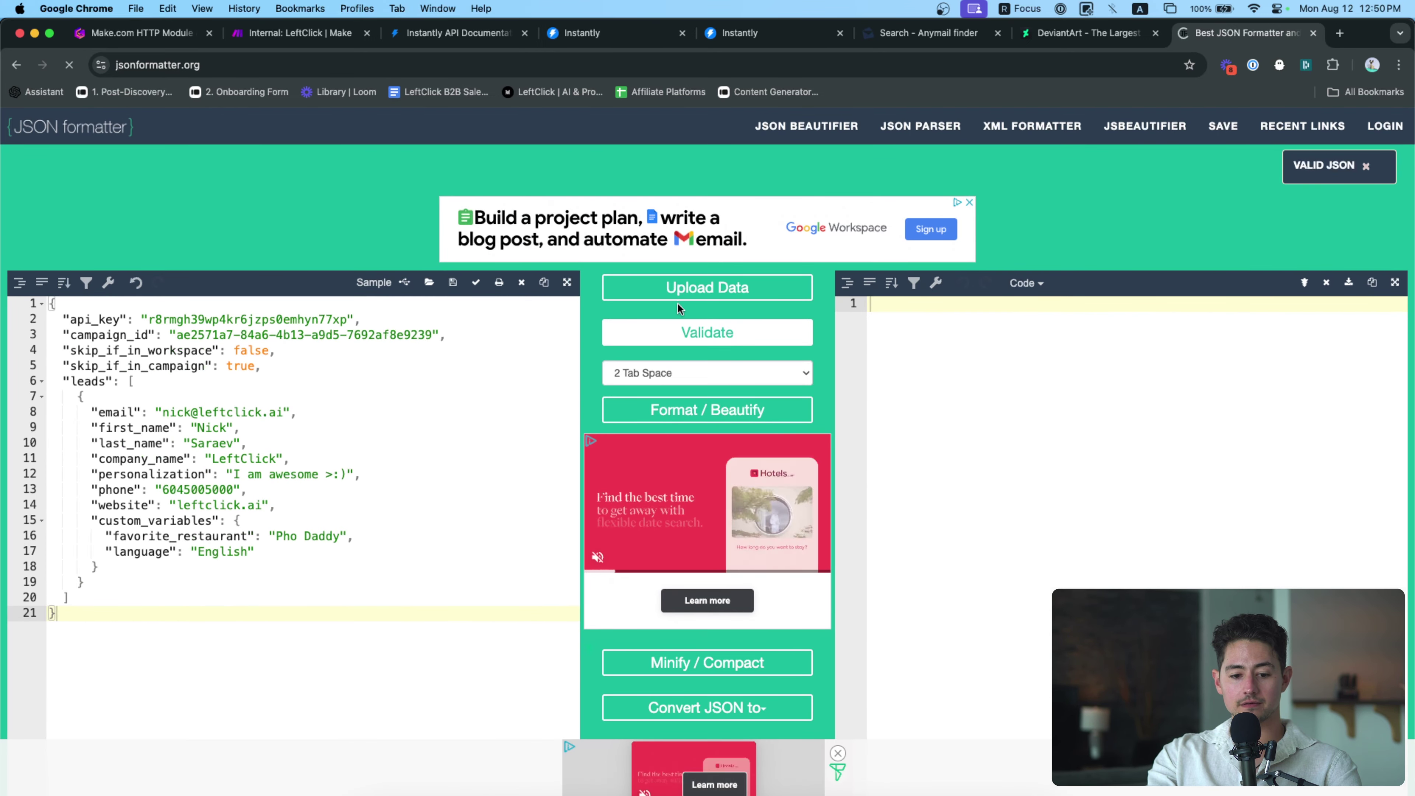
{"action": "left_click", "coordinate": [703, 411]}
{"action": "left_click_drag", "start_coordinate": [880, 577], "coordinate": [843, 266]}
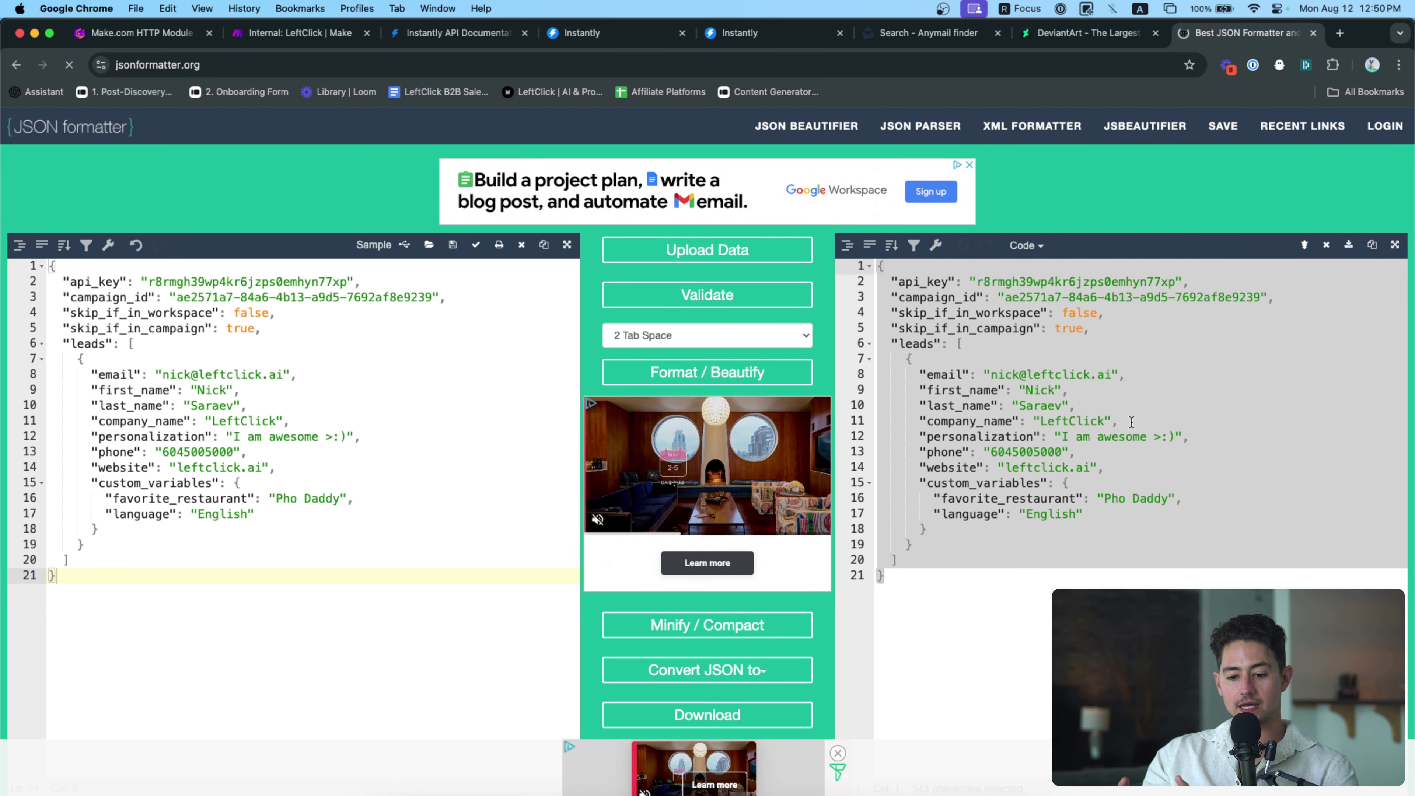
Remove the stray 'd' causing the parse error, beautify again and copy the formatted output
{"action": "left_click", "coordinate": [332, 562]}
{"action": "type", "text": "d"}
{"action": "left_click", "coordinate": [703, 372]}
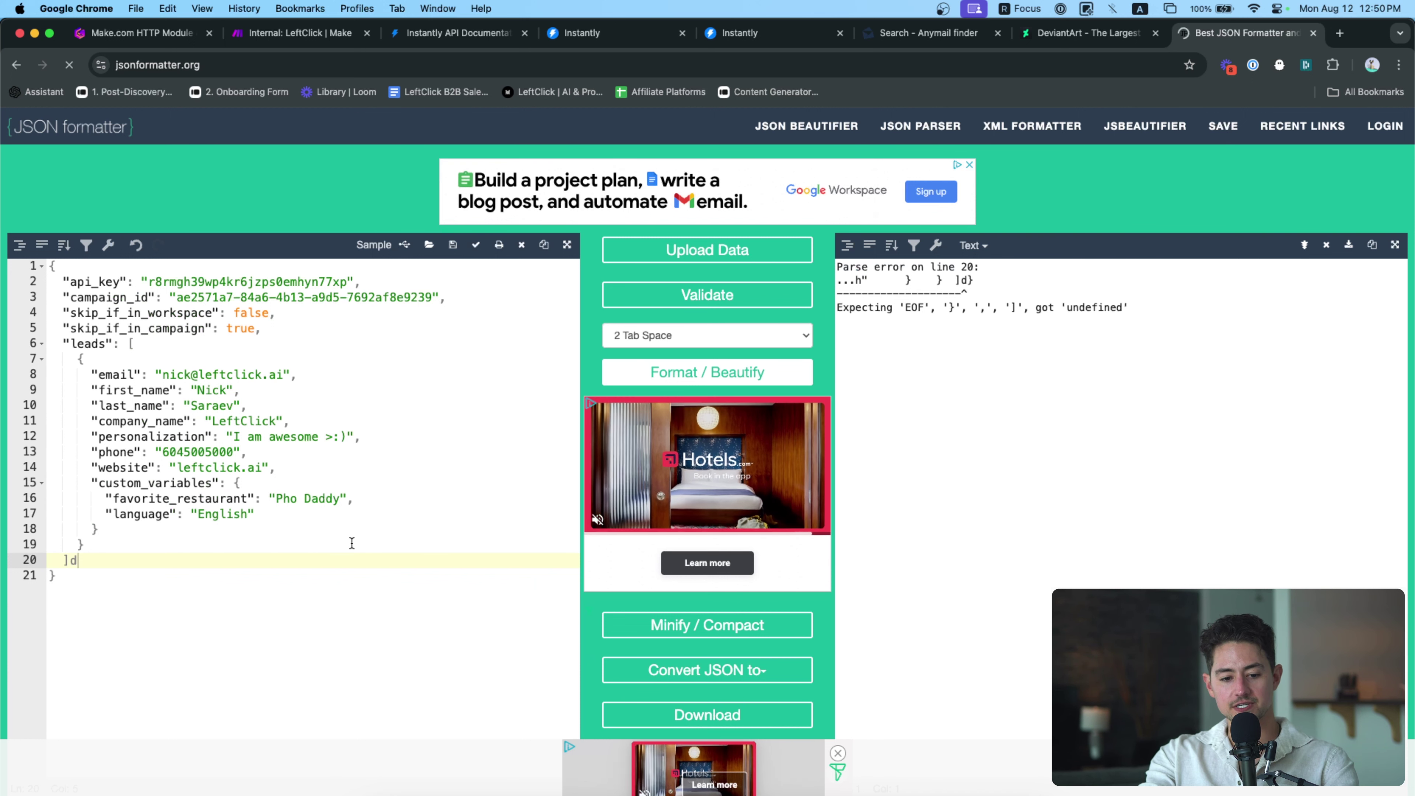
{"action": "key", "text": "BackSpace"}
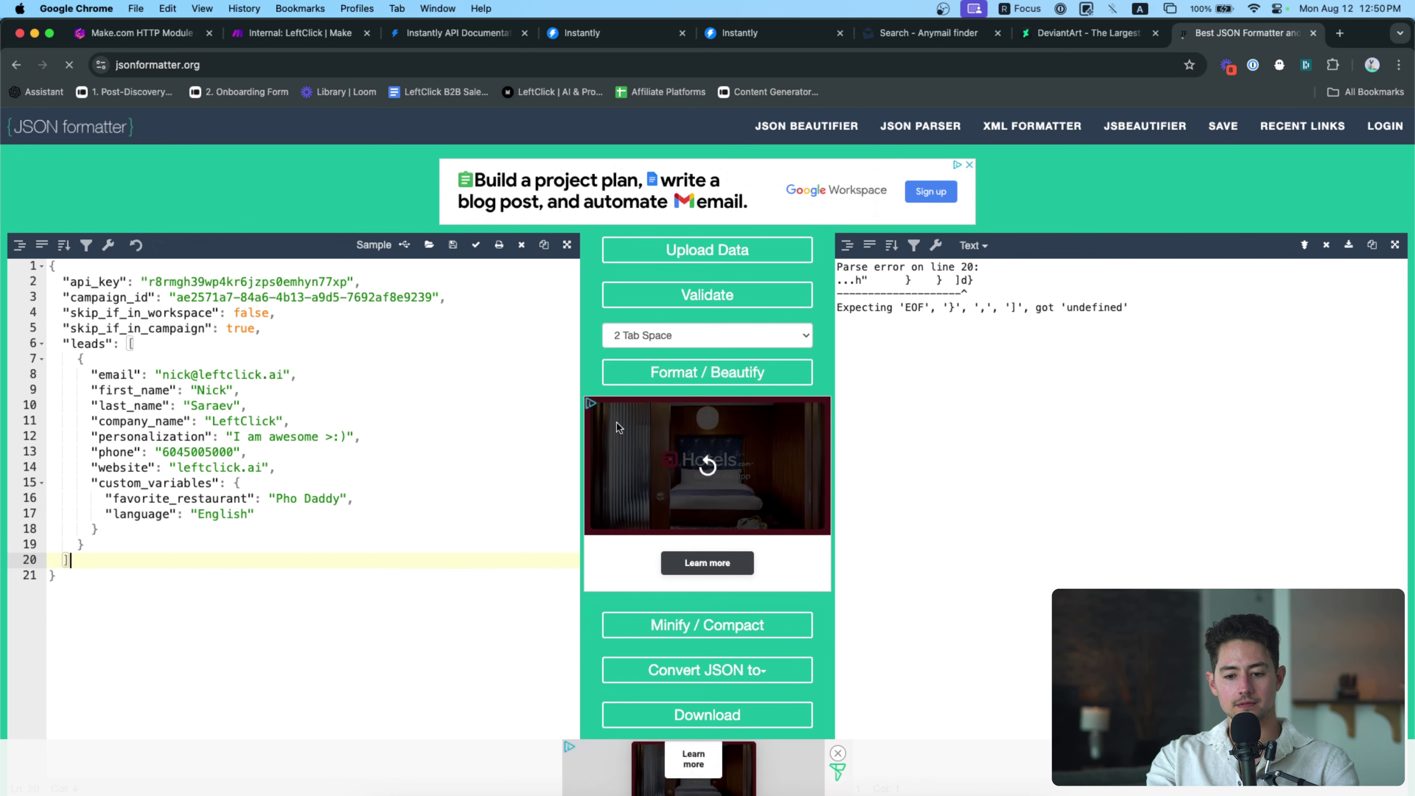
{"action": "left_click", "coordinate": [674, 373]}
{"action": "left_click", "coordinate": [992, 627]}
{"action": "key", "text": "super+a"}
{"action": "key", "text": "super+c"}
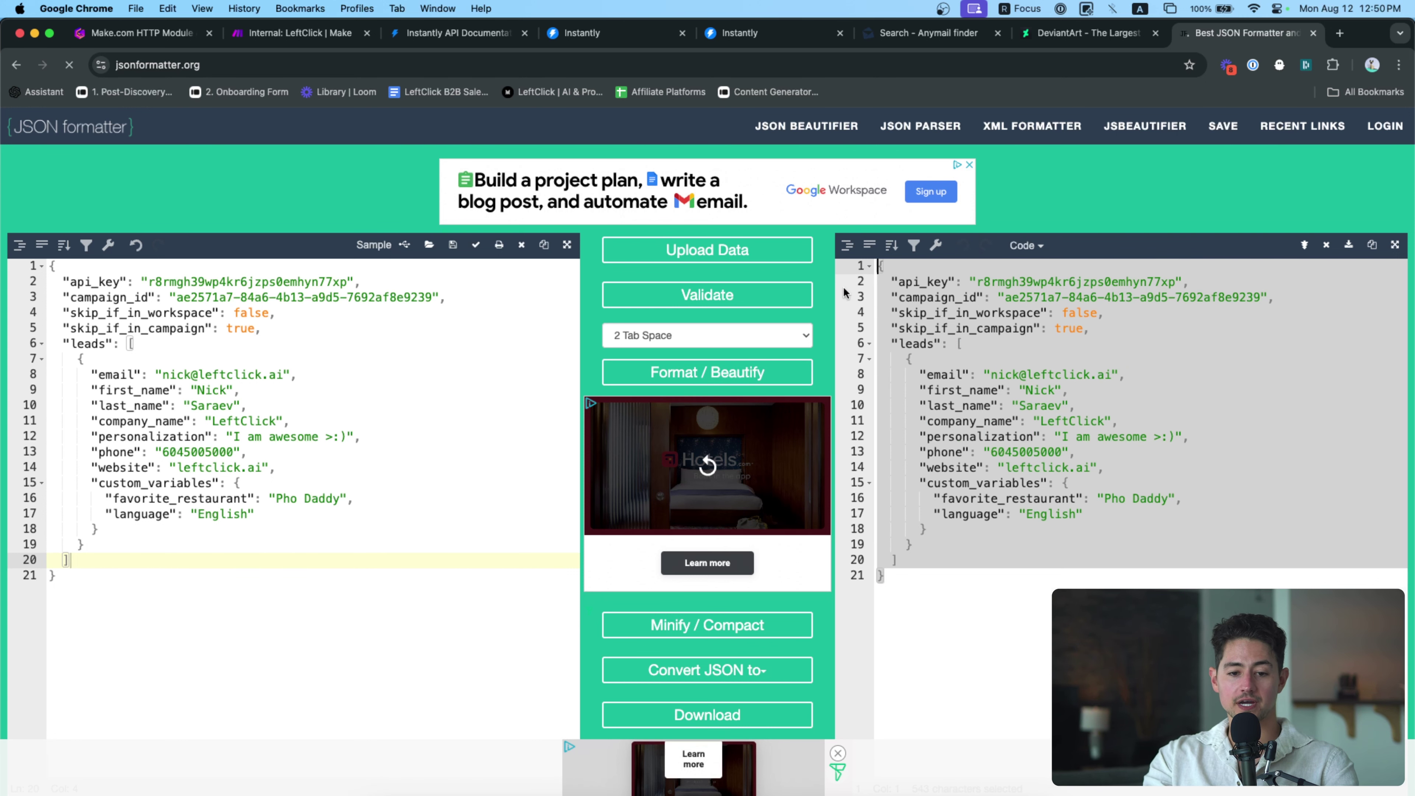
{"action": "left_click", "coordinate": [330, 44]}
Paste the formatted JSON into Request content and run only the Instantly module
{"action": "key", "text": "super+v"}
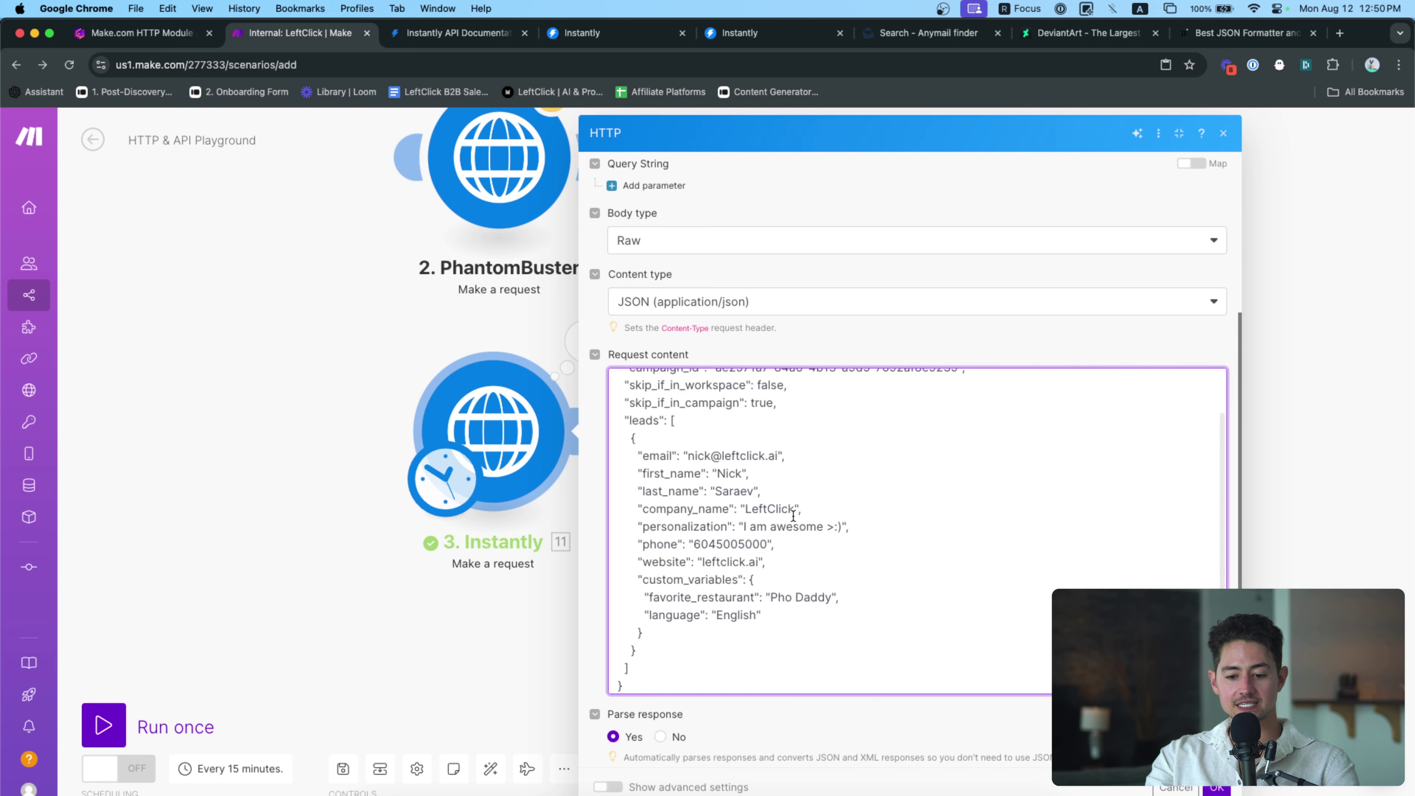
{"action": "scroll", "coordinate": [793, 516], "scroll_direction": "down", "scroll_amount": 1}
{"action": "left_click", "coordinate": [1217, 787]}
{"action": "left_click_drag", "start_coordinate": [1073, 518], "coordinate": [968, 525]}
{"action": "right_click", "coordinate": [406, 461]}
{"action": "left_click", "coordinate": [428, 494]}
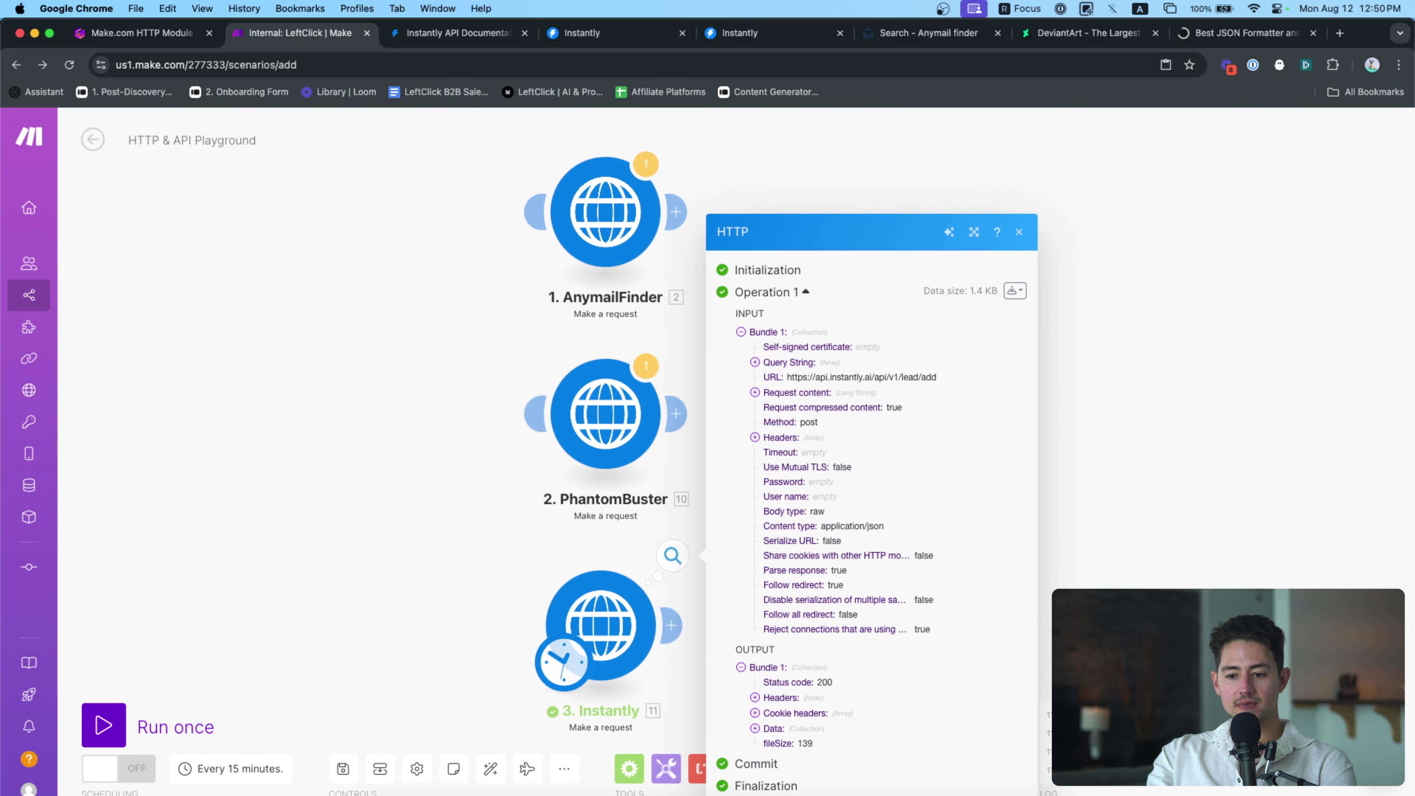
Inspect the run output Data: status success, total_sent 1, leads_uploaded 0
{"action": "left_click", "coordinate": [981, 235]}
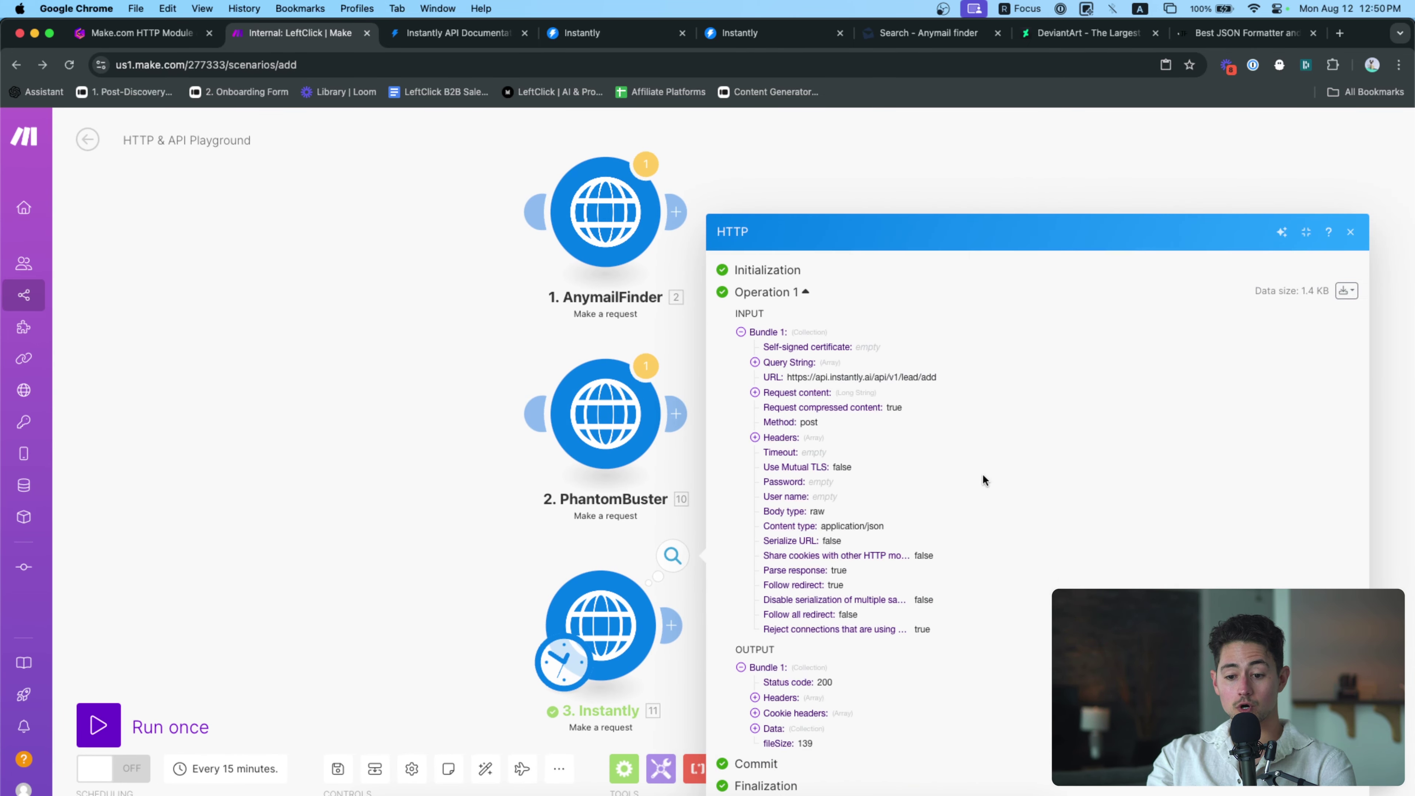
{"action": "left_click", "coordinate": [774, 728]}
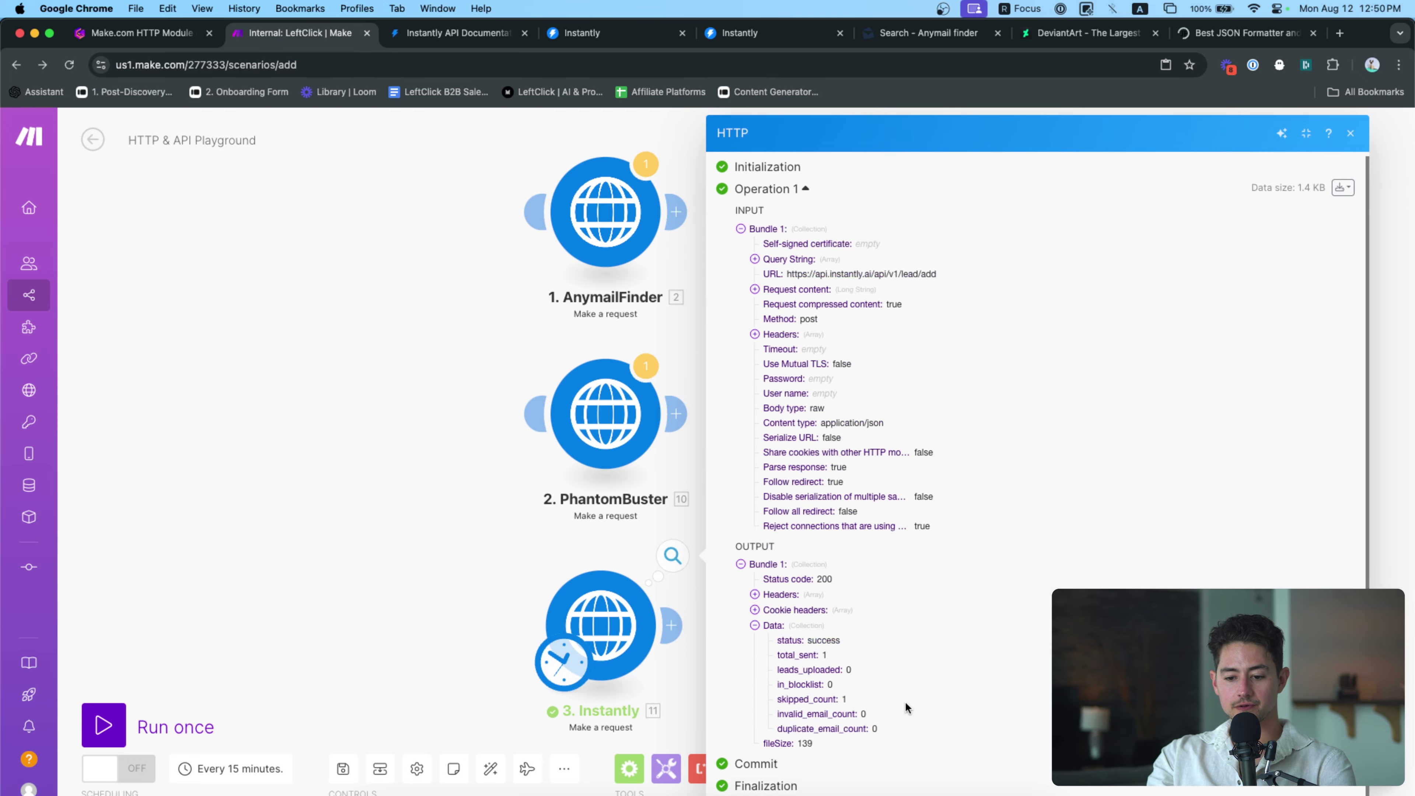
{"action": "scroll", "coordinate": [889, 731], "scroll_direction": "up", "scroll_amount": 5}
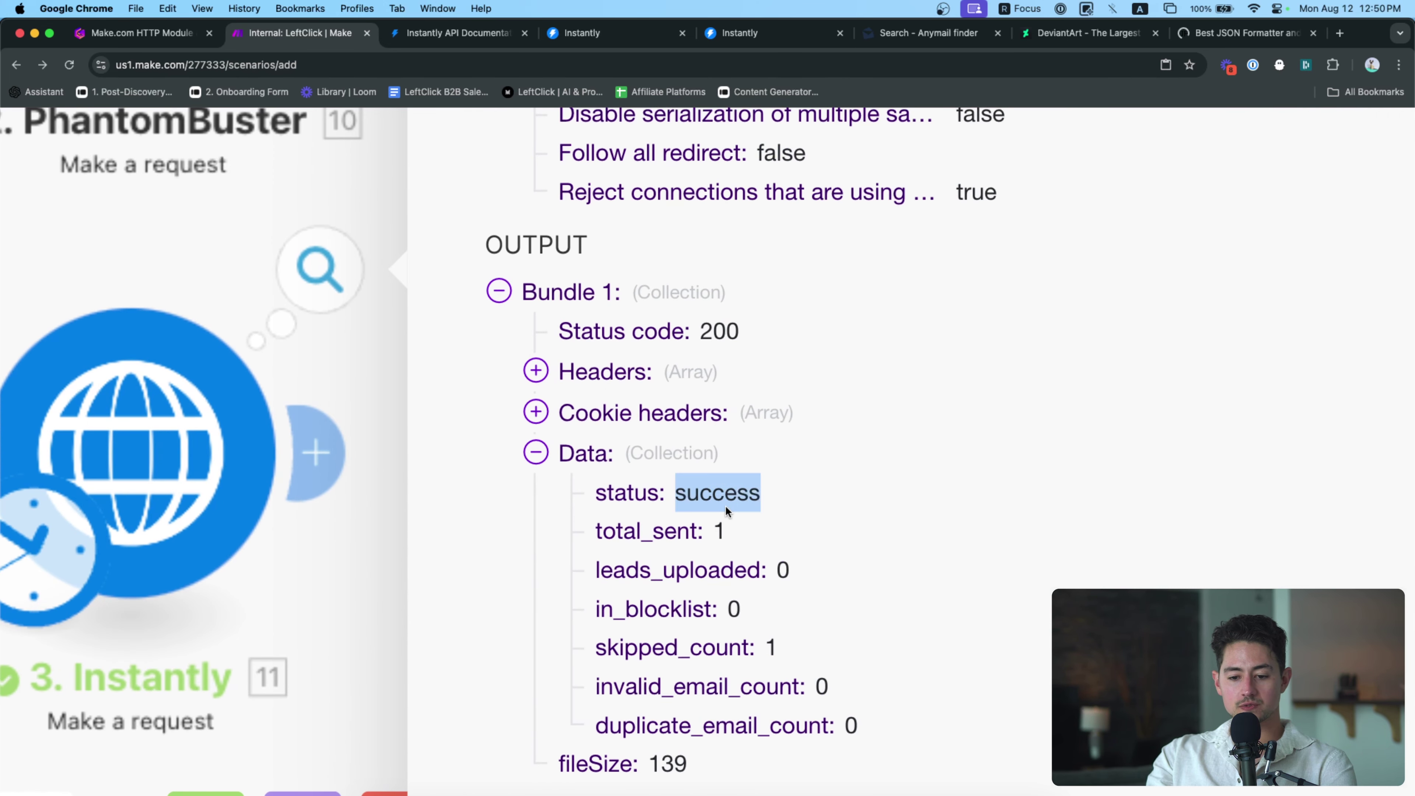
{"action": "double_click", "coordinate": [719, 529]}
{"action": "double_click", "coordinate": [687, 582]}
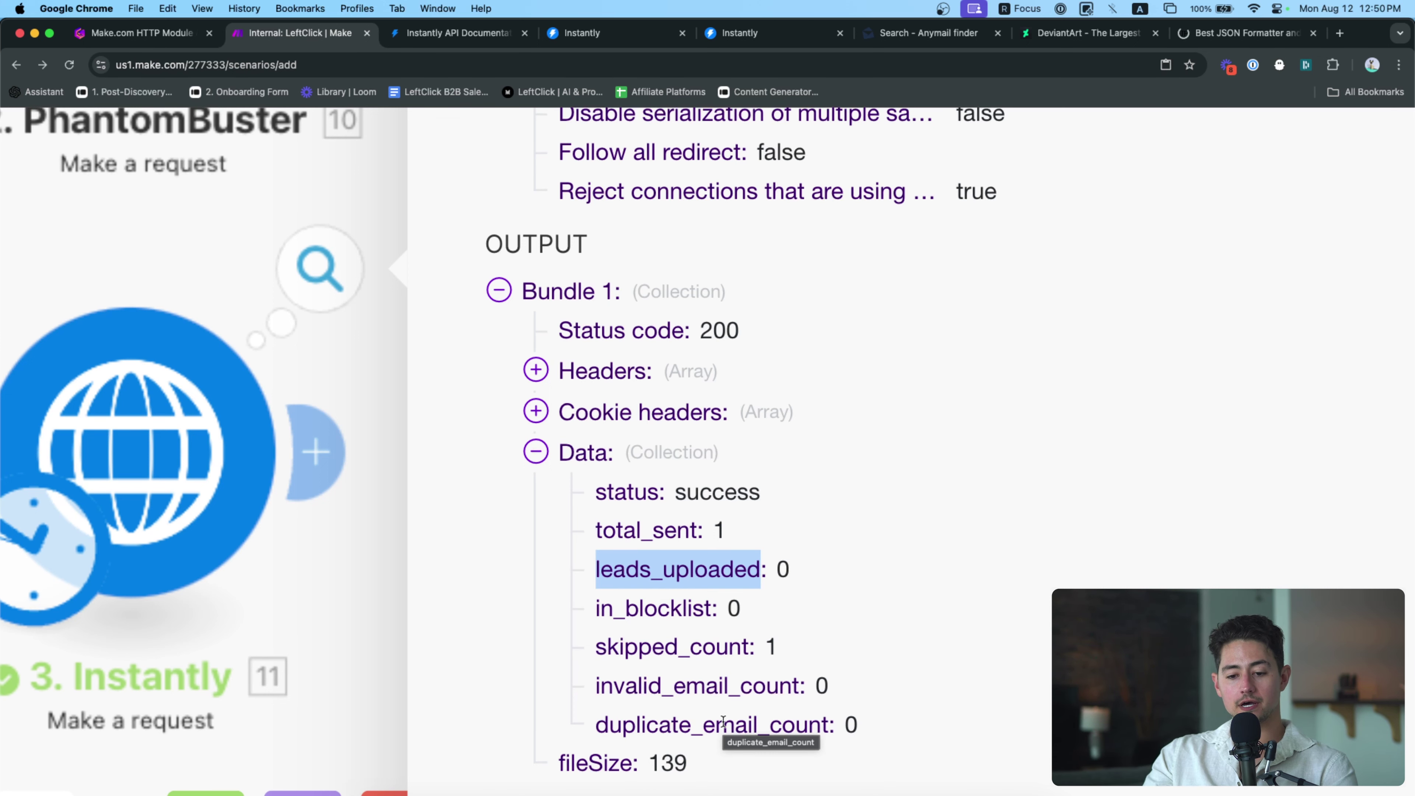
{"action": "double_click", "coordinate": [646, 495]}
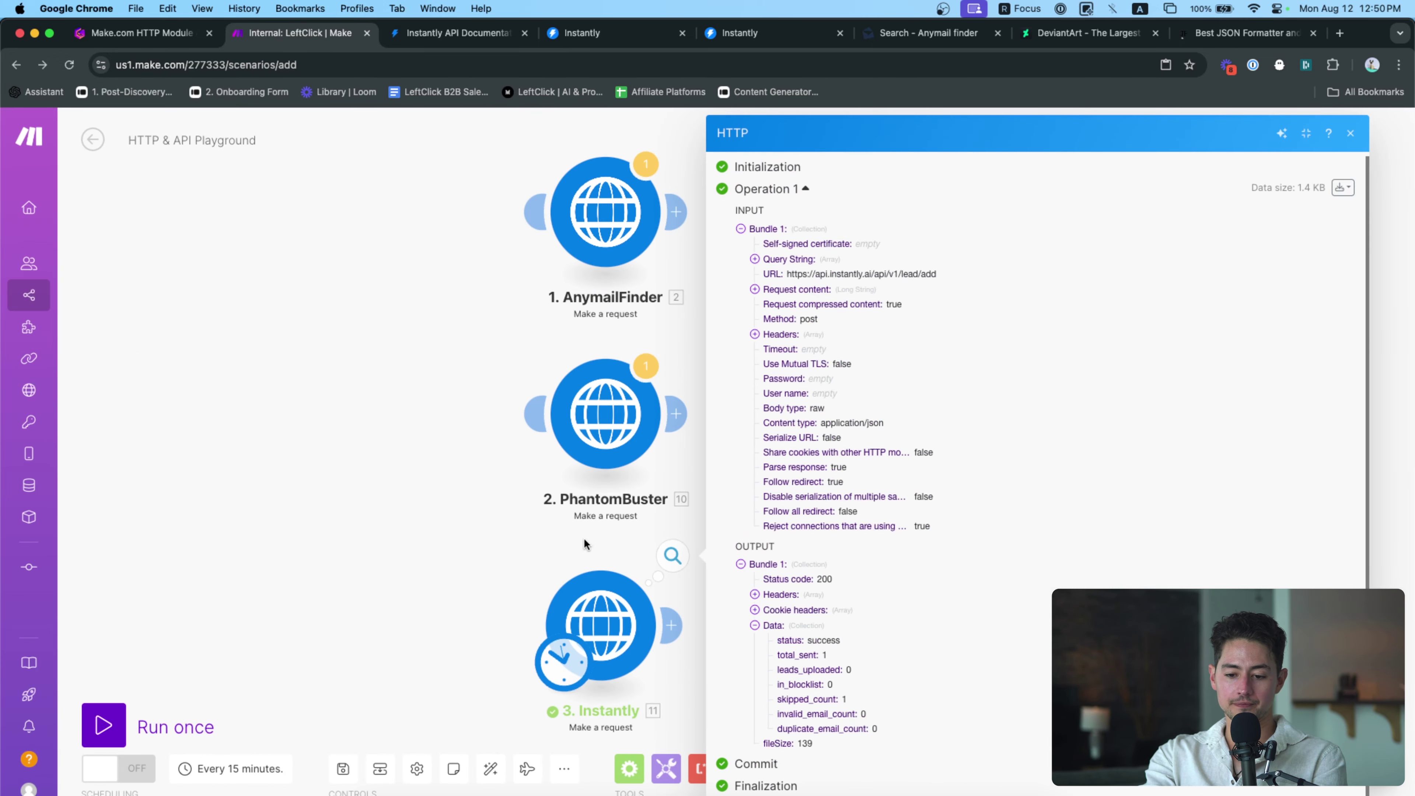
{"action": "left_click", "coordinate": [584, 537]}
{"action": "scroll", "coordinate": [757, 547], "scroll_direction": "down", "scroll_amount": 2}
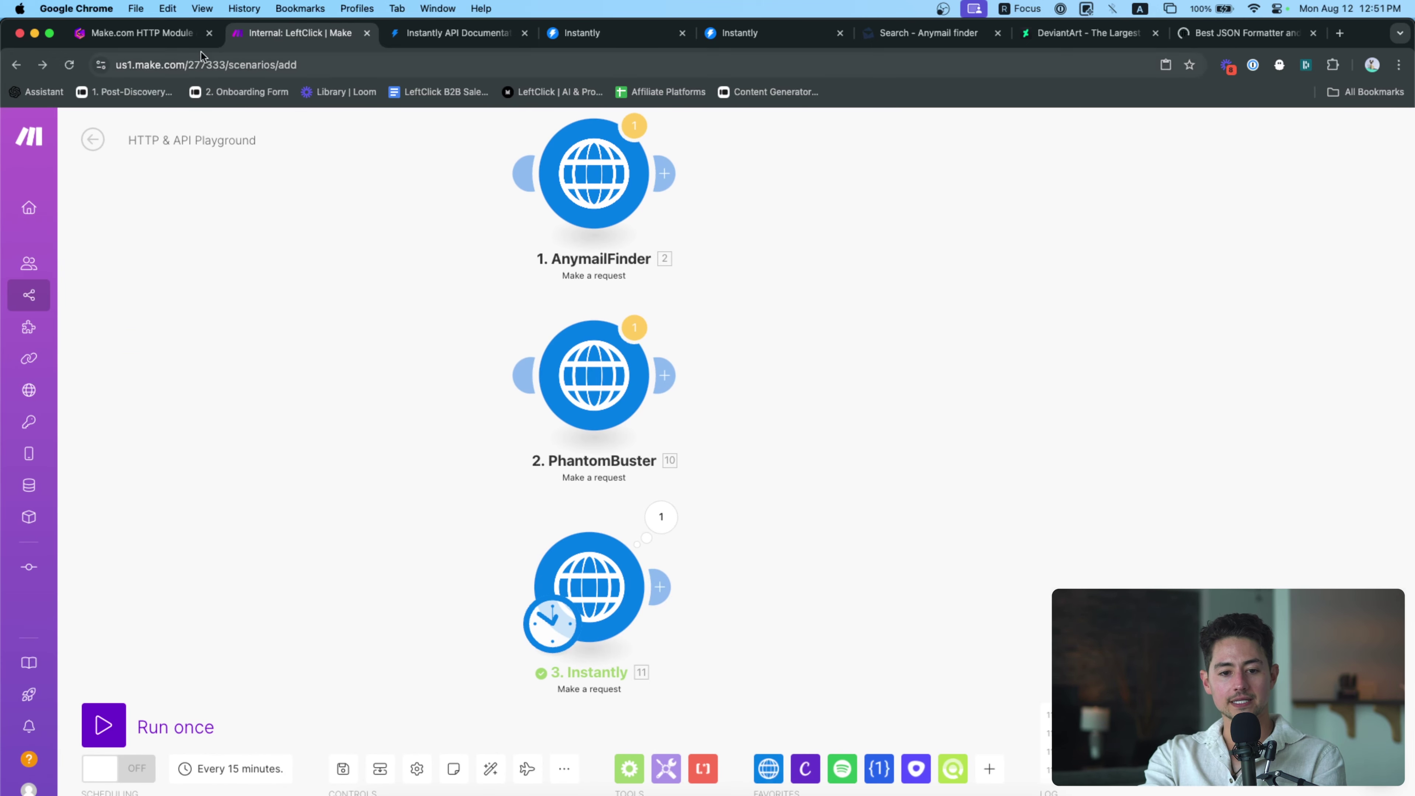
Open the DeviantArt (OAuth2) developer link from the course slide and add an OAuth 2.0 HTTP module
{"action": "left_click", "coordinate": [177, 40]}
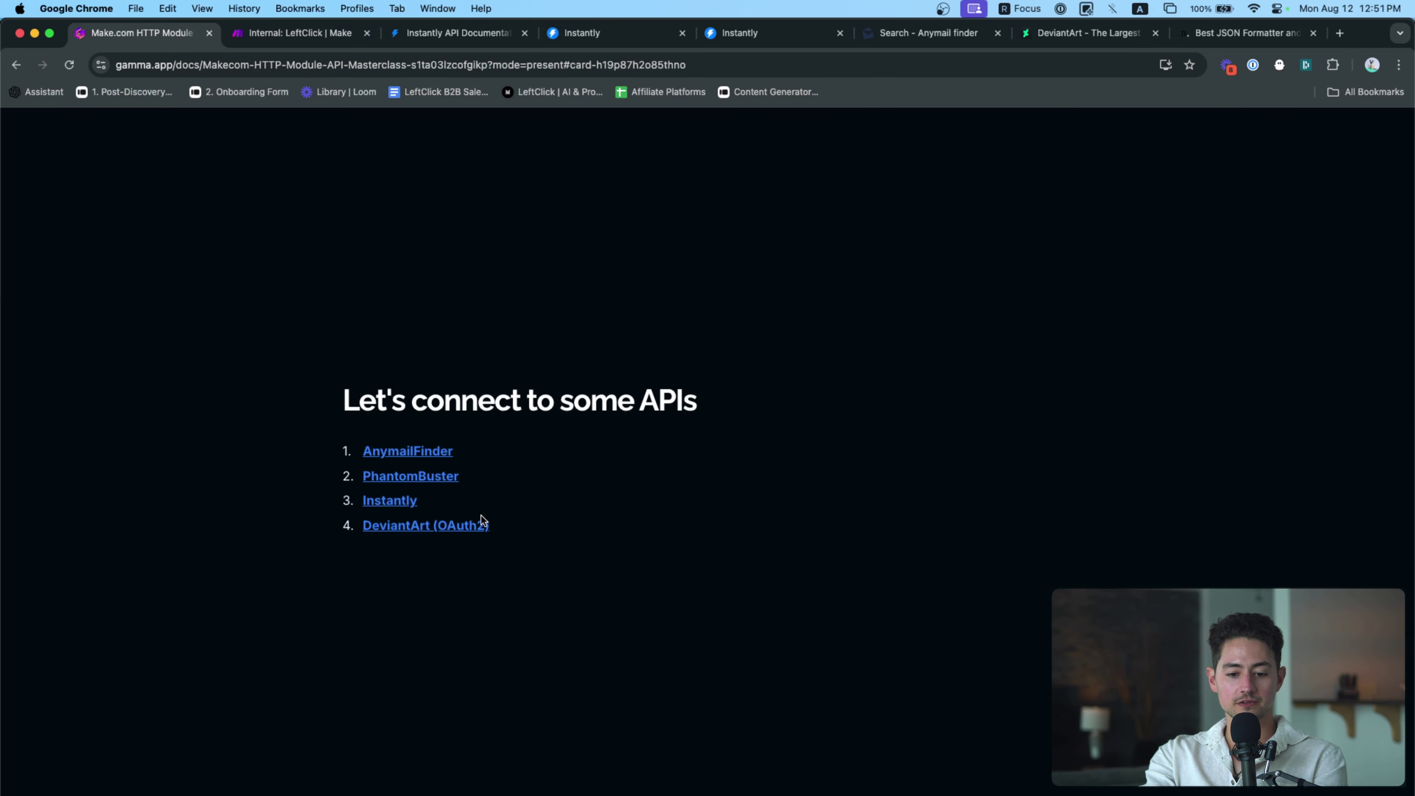
{"action": "left_click", "coordinate": [478, 527]}
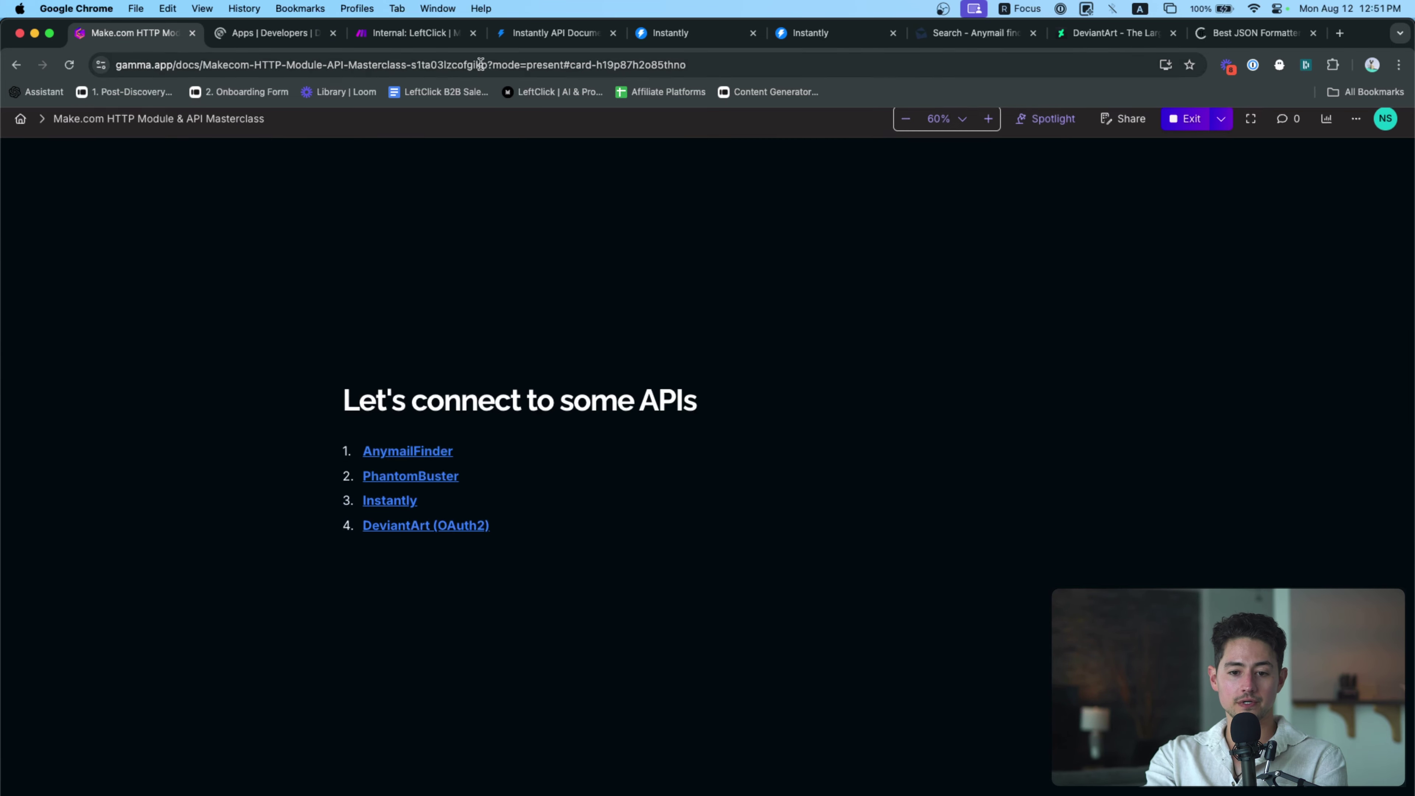
{"action": "left_click", "coordinate": [429, 33]}
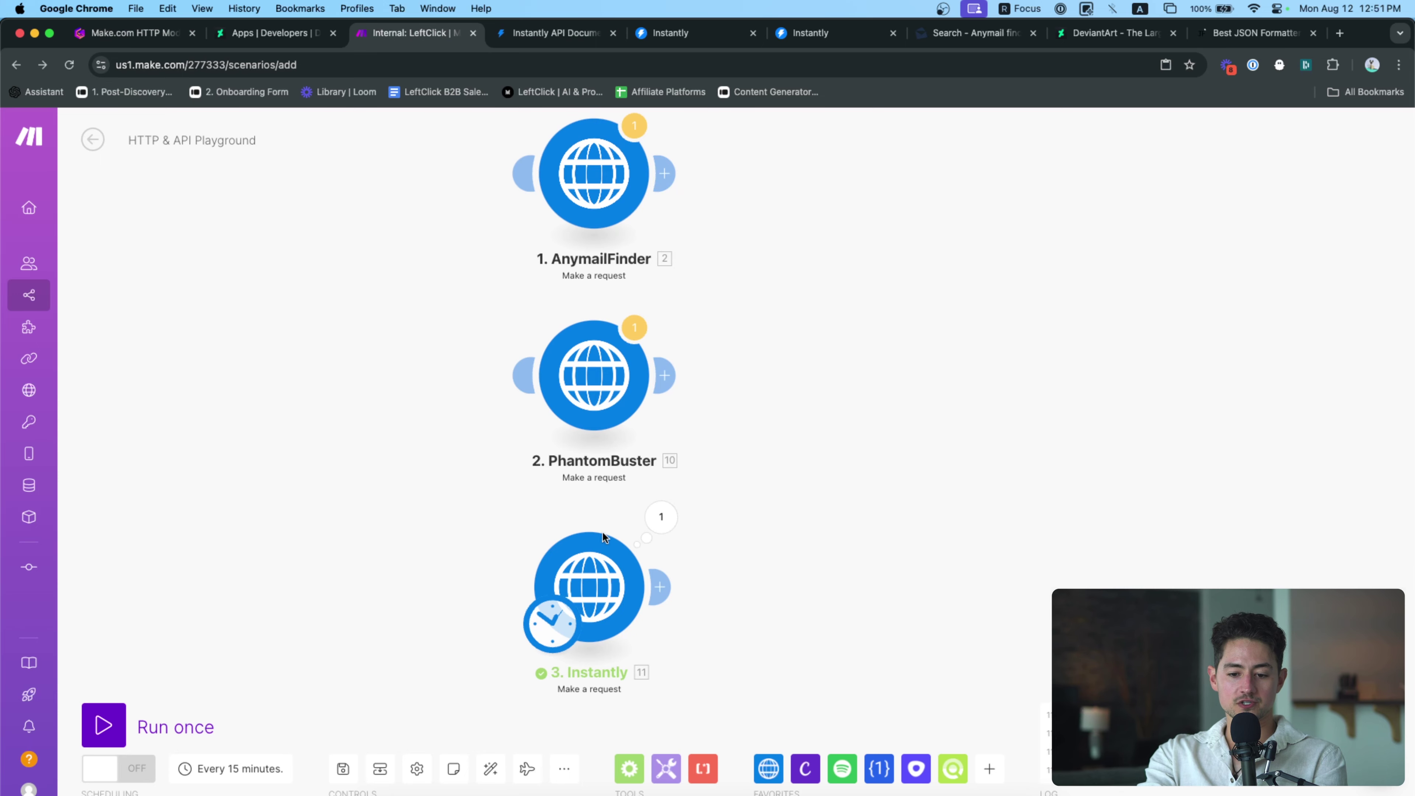
{"action": "left_click", "coordinate": [769, 767]}
{"action": "scroll", "coordinate": [872, 624], "scroll_direction": "down", "scroll_amount": 4}
{"action": "left_click", "coordinate": [929, 505]}
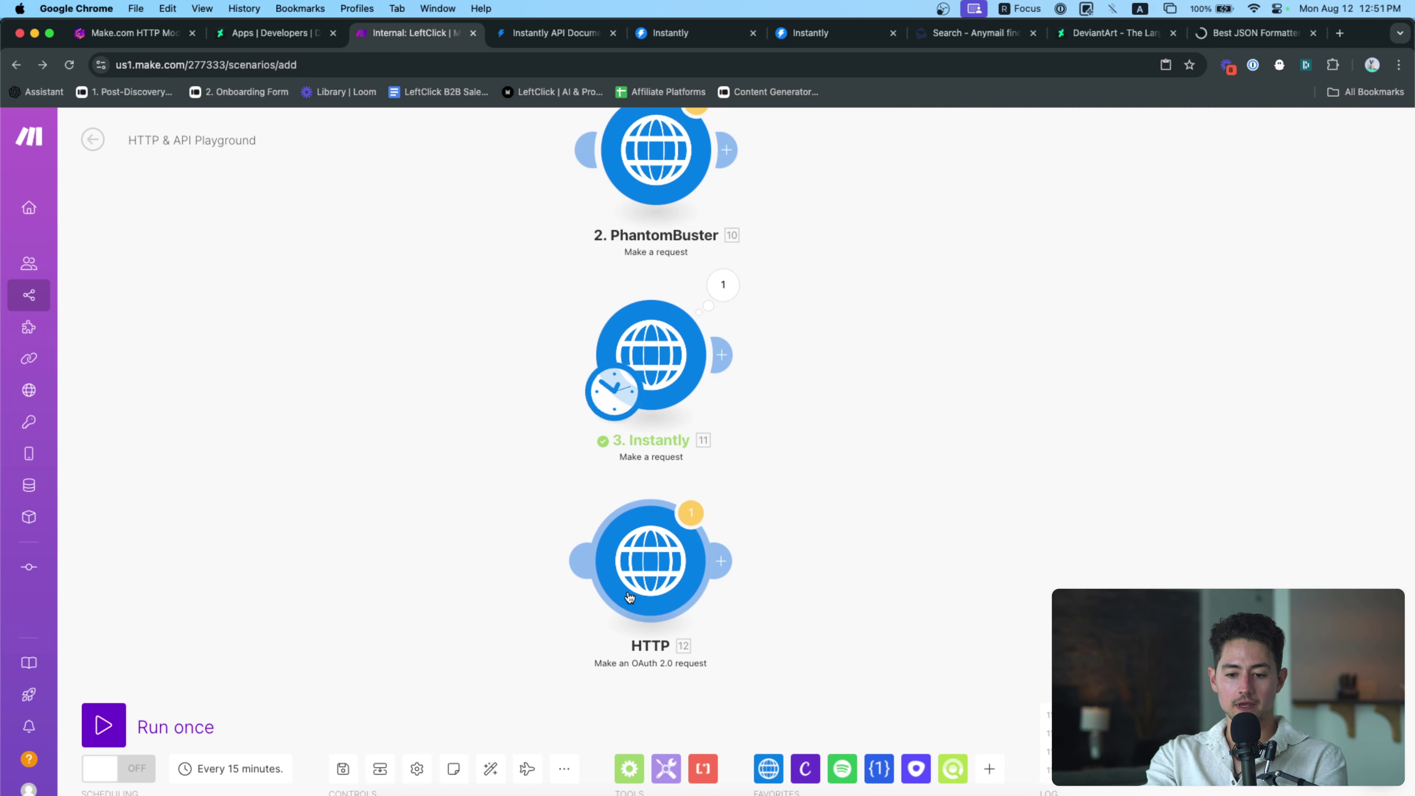
Move the schedule trigger onto the new module, rename it '4. DeviantArt' and align it under Instantly
{"action": "left_click_drag", "start_coordinate": [612, 399], "coordinate": [616, 591]}
{"action": "left_click_drag", "start_coordinate": [788, 566], "coordinate": [777, 416]}
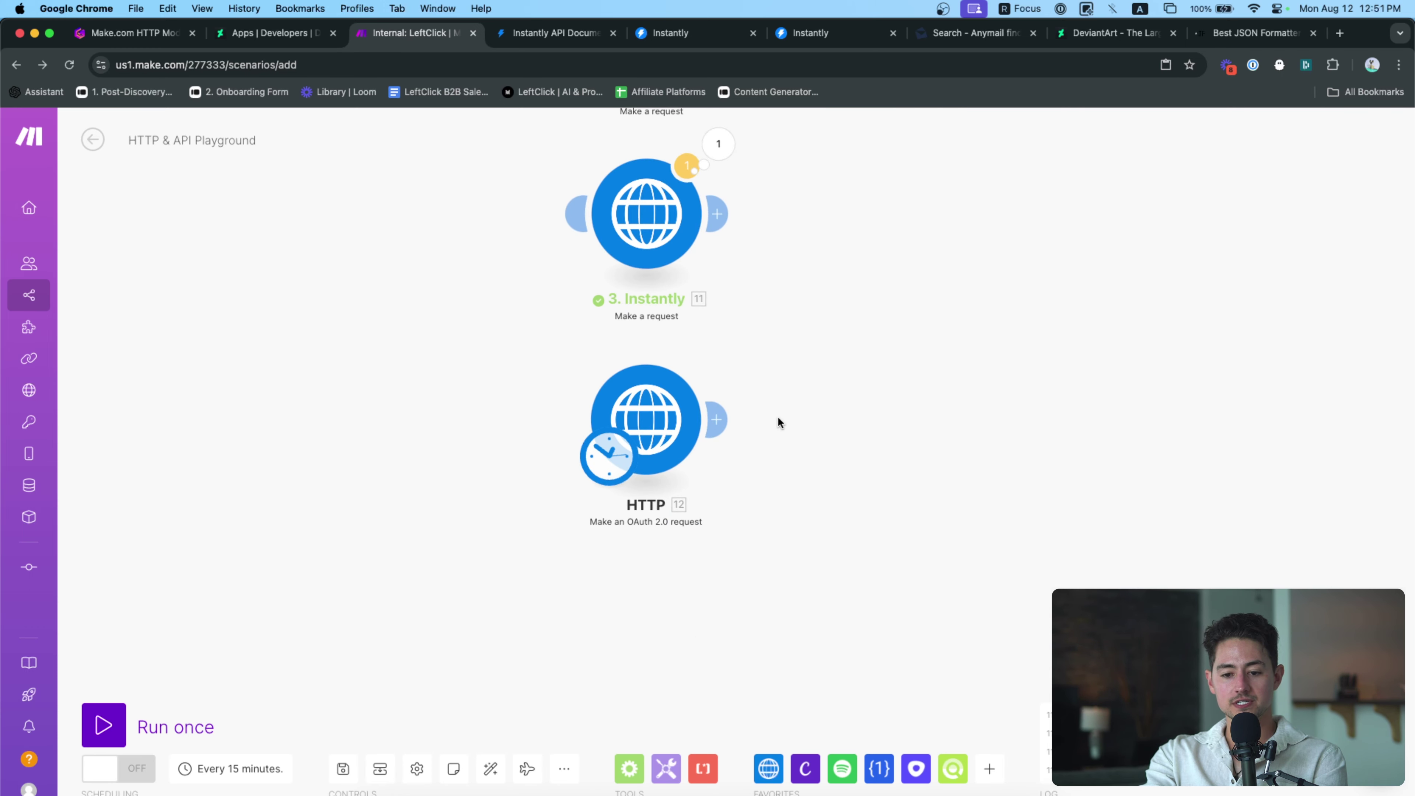
{"action": "scroll", "coordinate": [777, 415], "scroll_direction": "up", "scroll_amount": 5}
{"action": "left_click_drag", "start_coordinate": [661, 434], "coordinate": [675, 438]}
{"action": "right_click", "coordinate": [675, 437]}
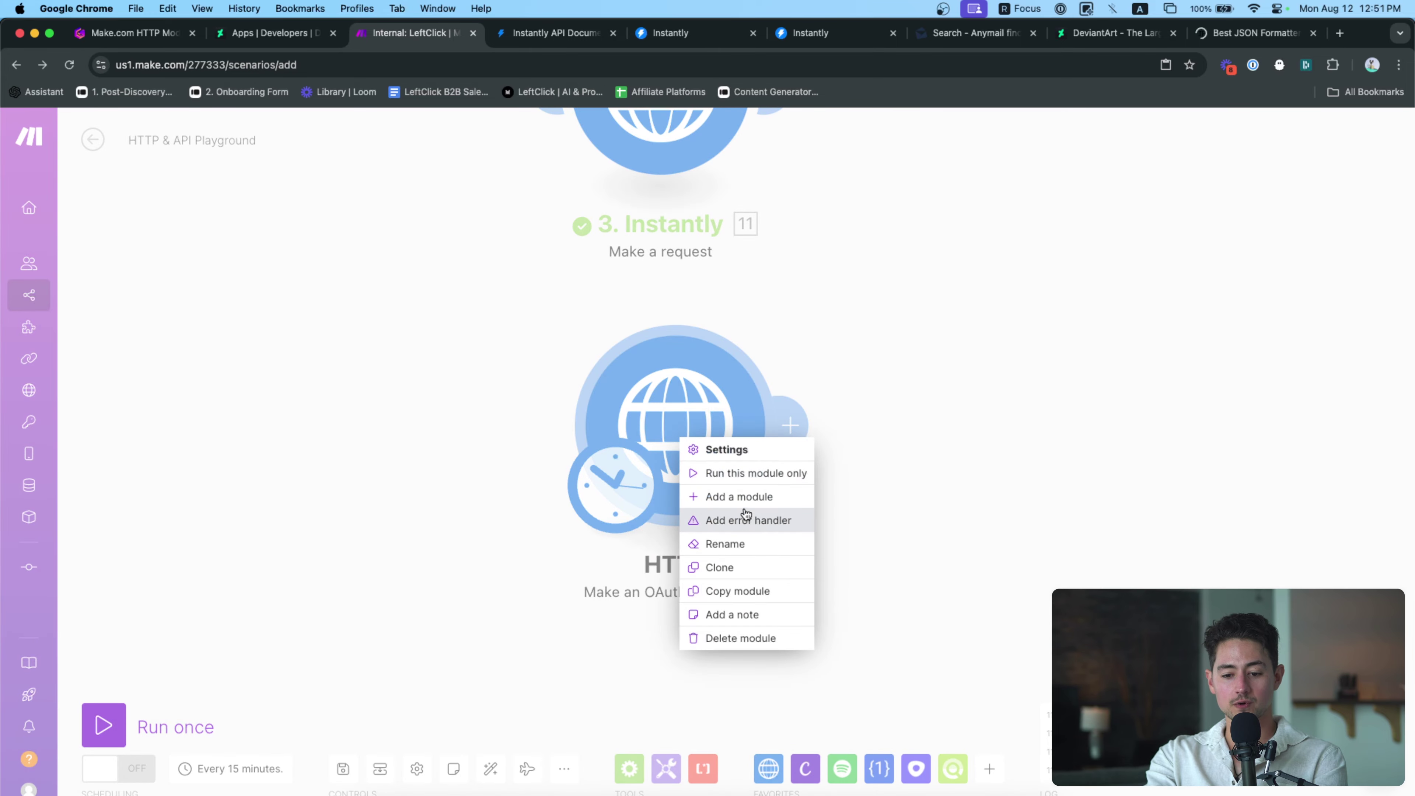
{"action": "left_click", "coordinate": [752, 544]}
{"action": "type", "text": "Devian"}
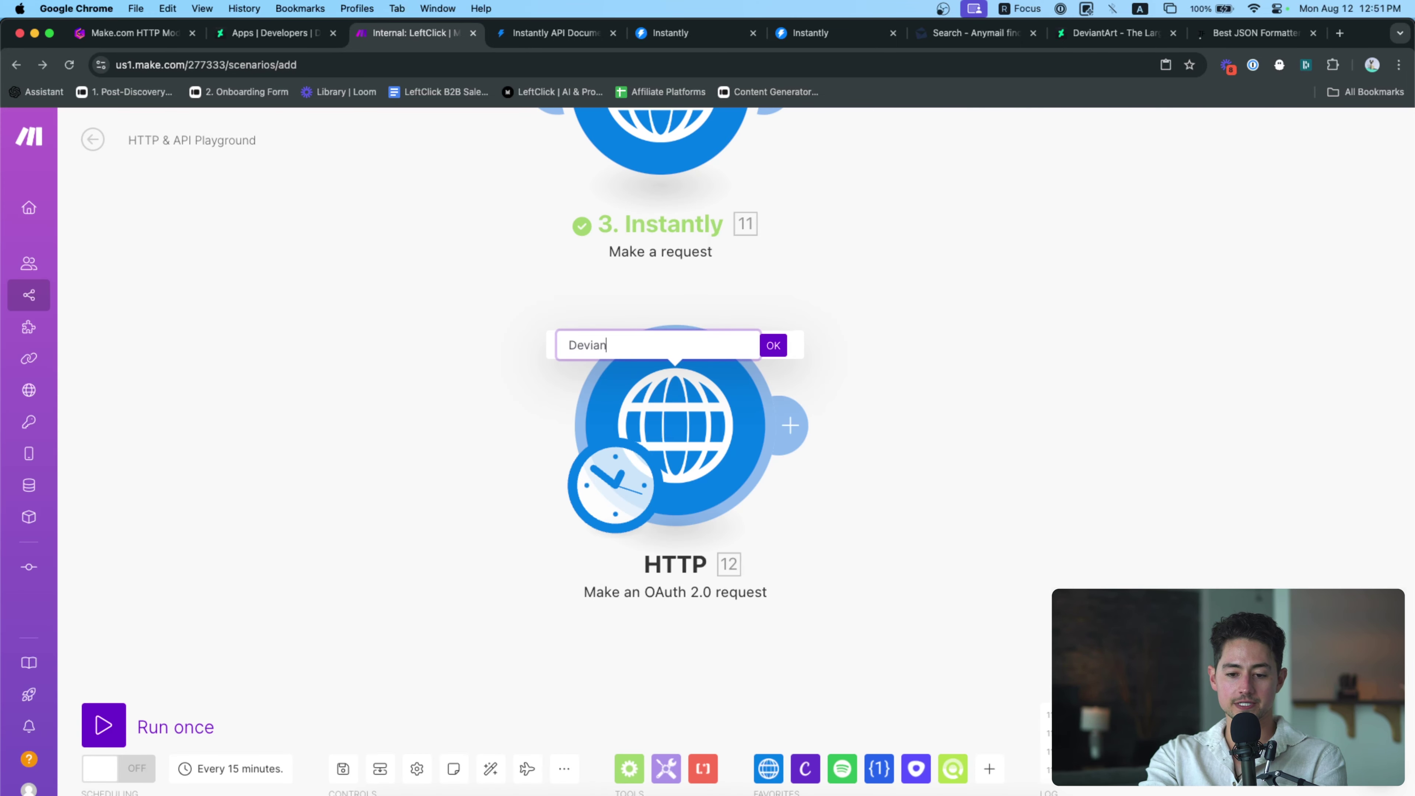
{"action": "type", "text": "tArt"}
{"action": "left_click", "coordinate": [568, 345]}
{"action": "type", "text": "4."}
{"action": "key", "text": "Return"}
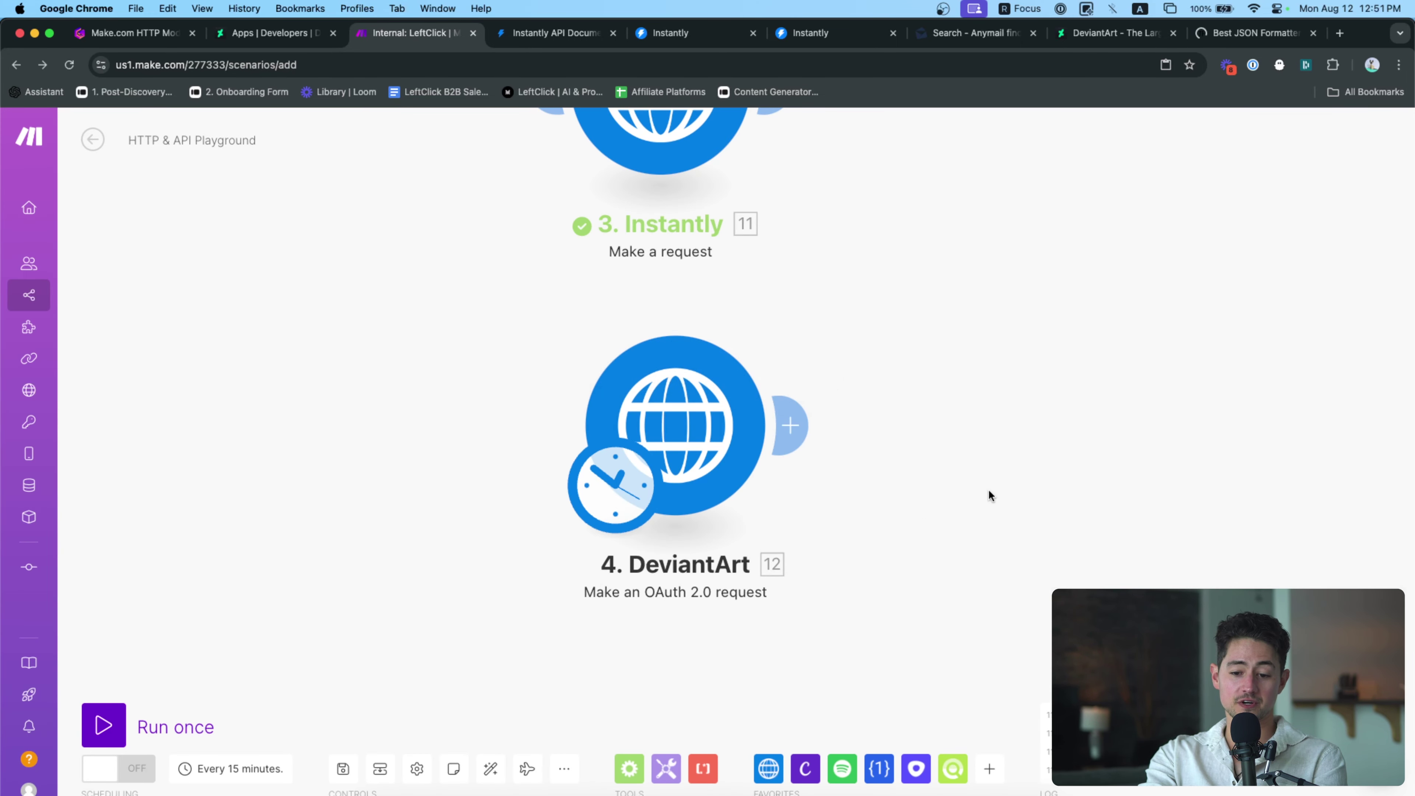
{"action": "left_click_drag", "start_coordinate": [988, 489], "coordinate": [968, 517]}
{"action": "left_click_drag", "start_coordinate": [670, 496], "coordinate": [658, 496]}
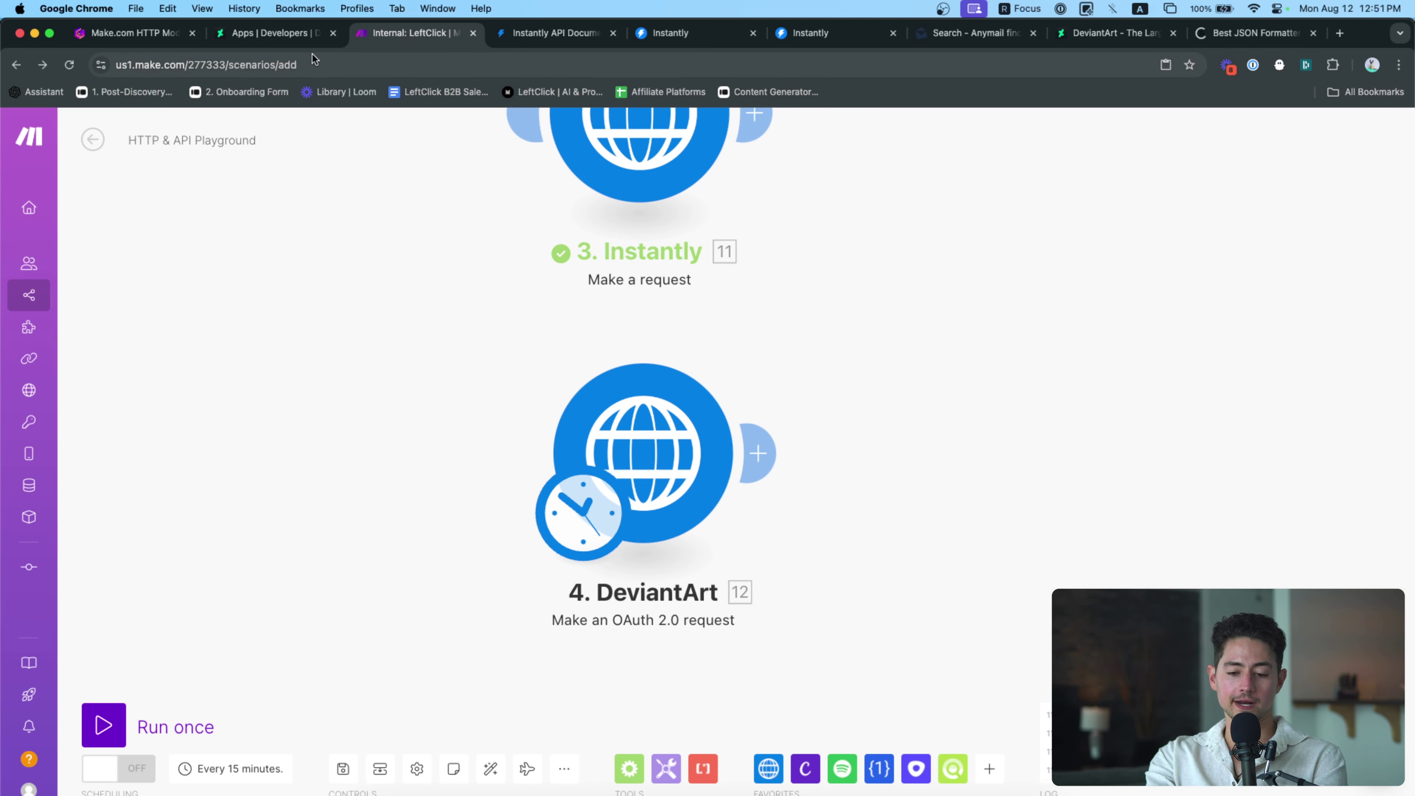
Scroll up and down the DeviantArt home feed, then go back to the 'Internal: LeftClick | Make' tab
{"action": "left_click", "coordinate": [1112, 33]}
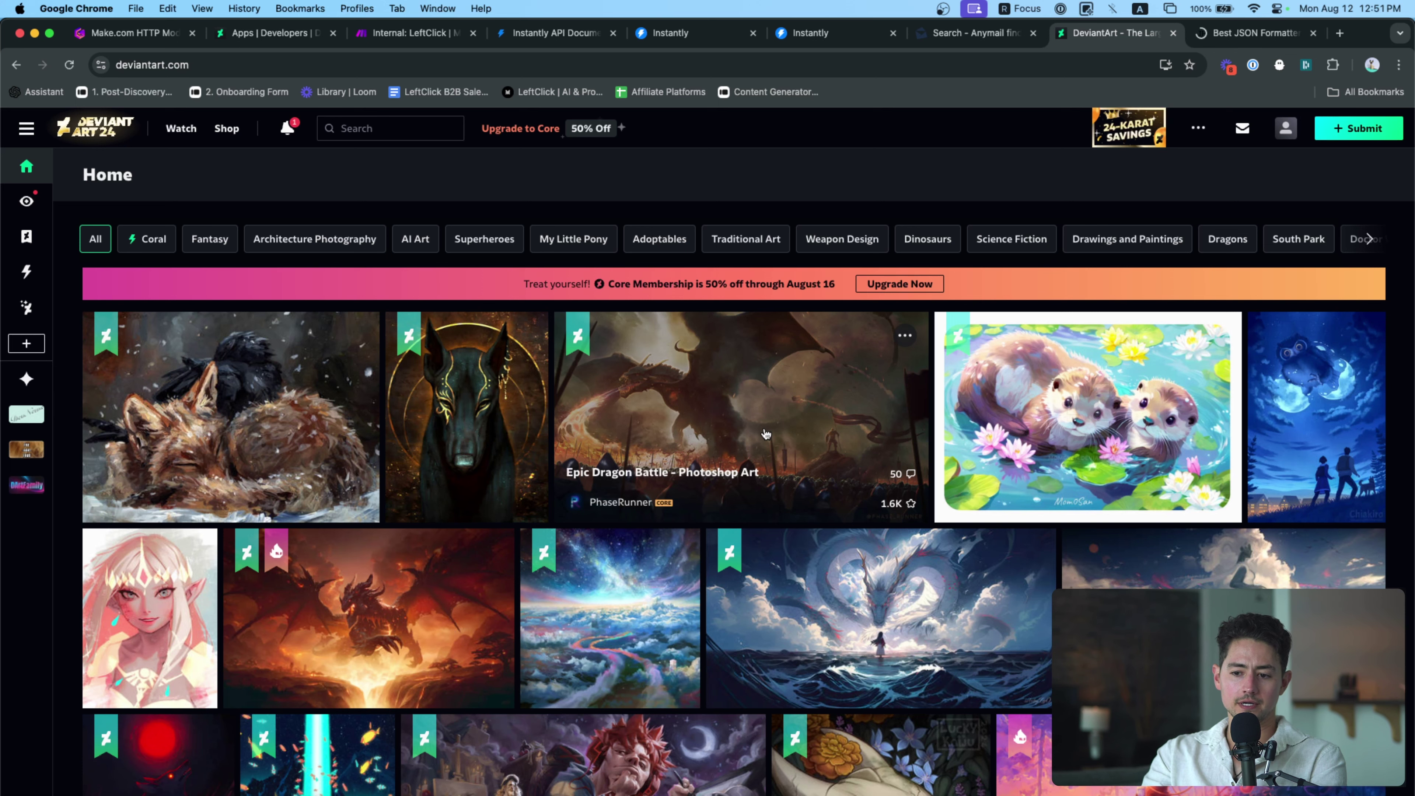
{"action": "scroll", "coordinate": [766, 434], "scroll_direction": "down", "scroll_amount": 10}
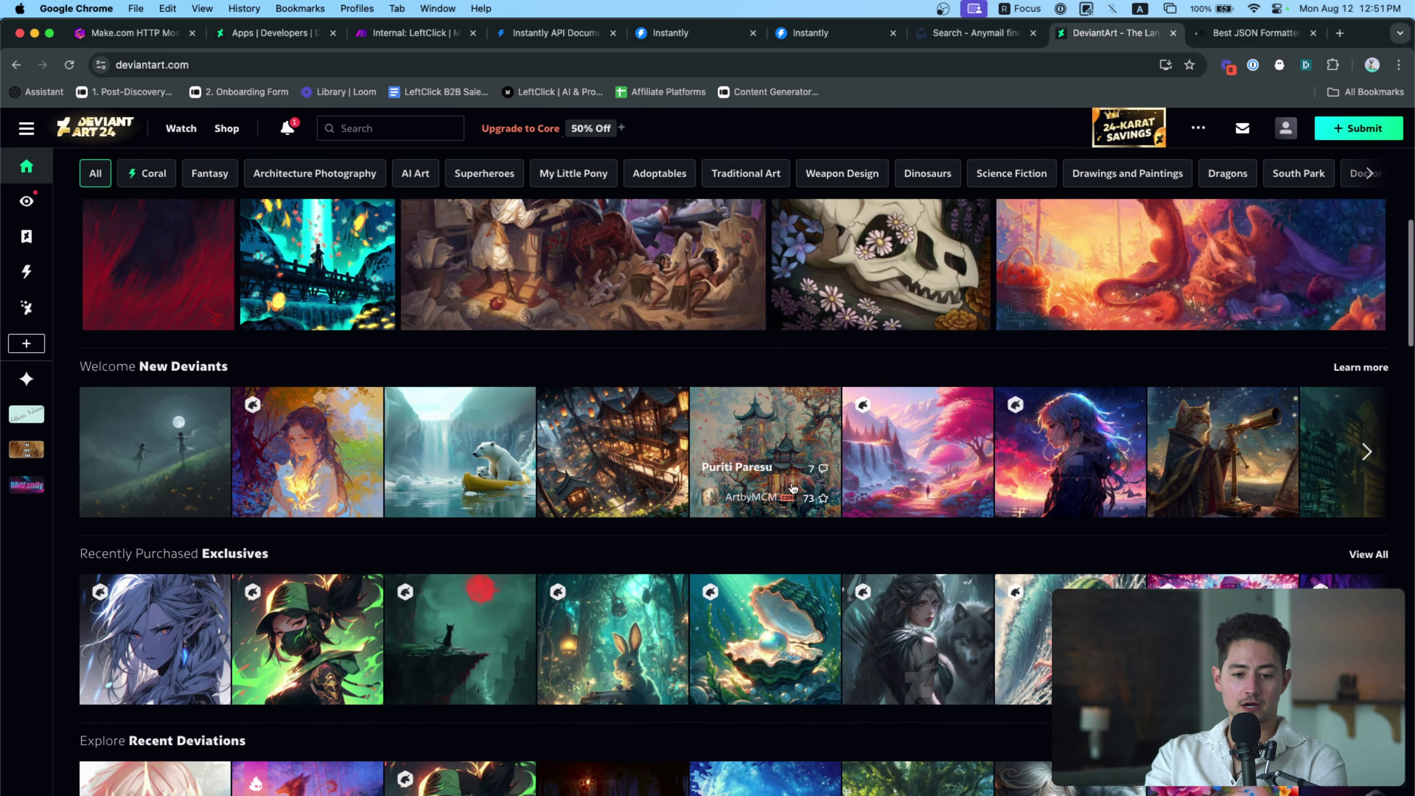
{"action": "scroll", "coordinate": [578, 517], "scroll_direction": "up", "scroll_amount": 5, "text": "ctrl"}
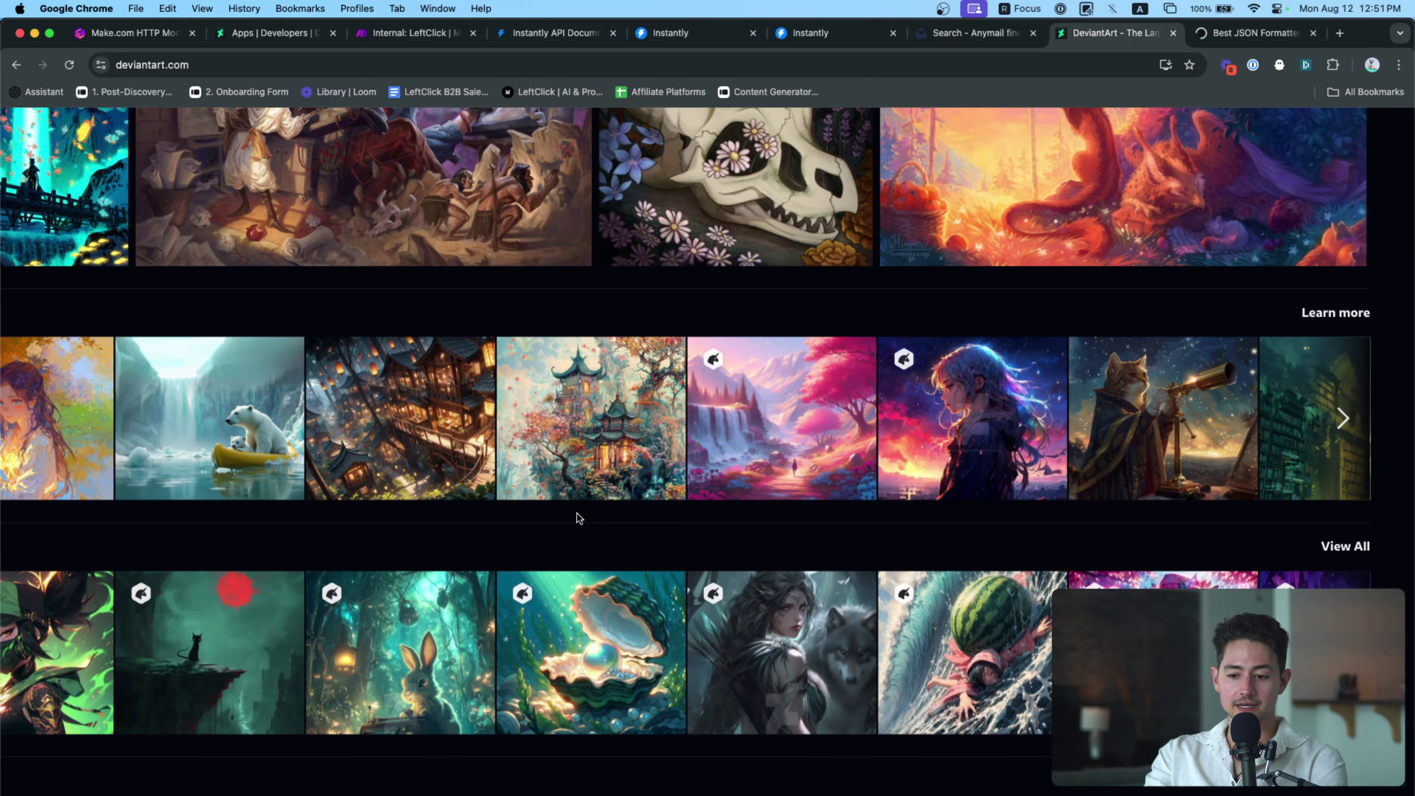
{"action": "scroll", "coordinate": [577, 517], "scroll_direction": "down", "scroll_amount": 5, "text": "ctrl"}
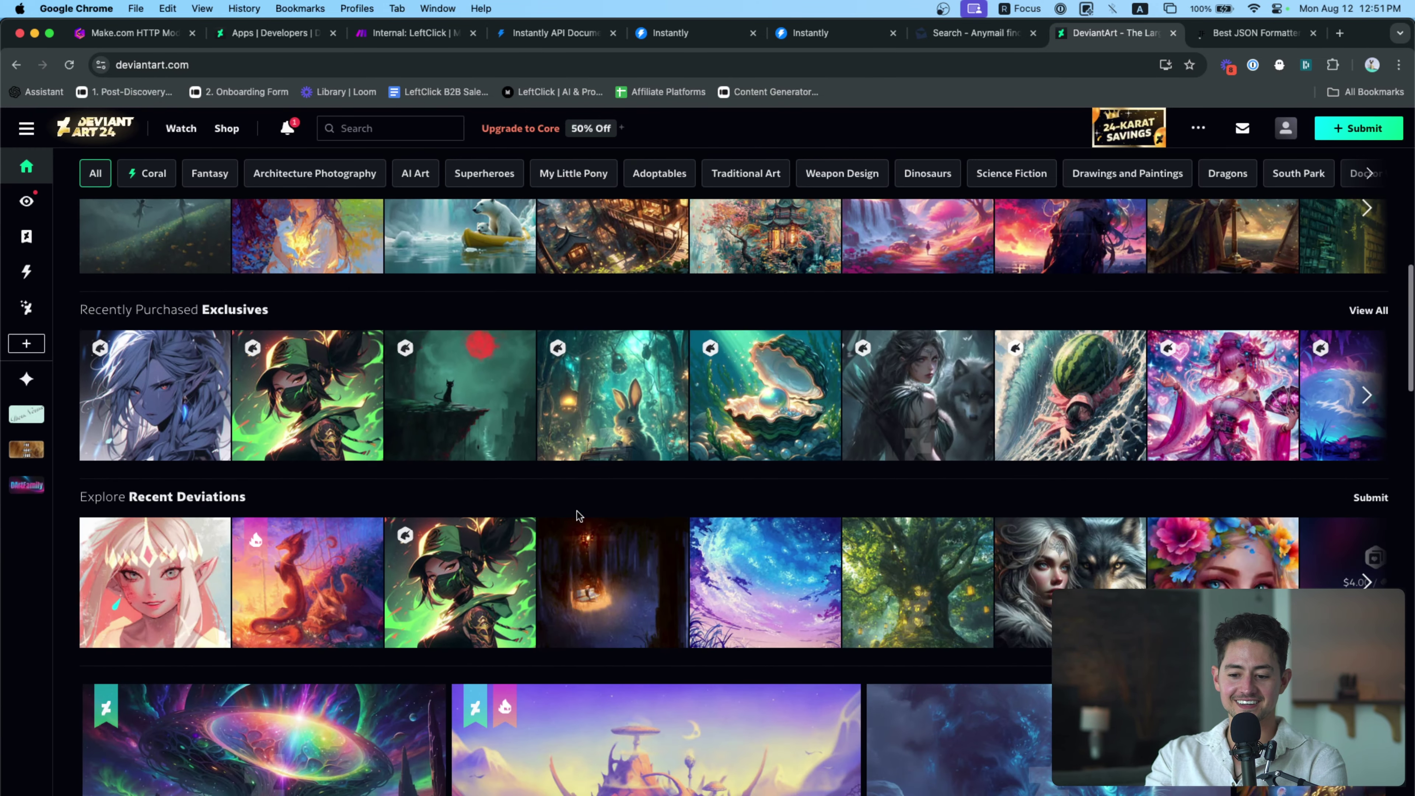
{"action": "scroll", "coordinate": [577, 511], "scroll_direction": "down", "scroll_amount": 8}
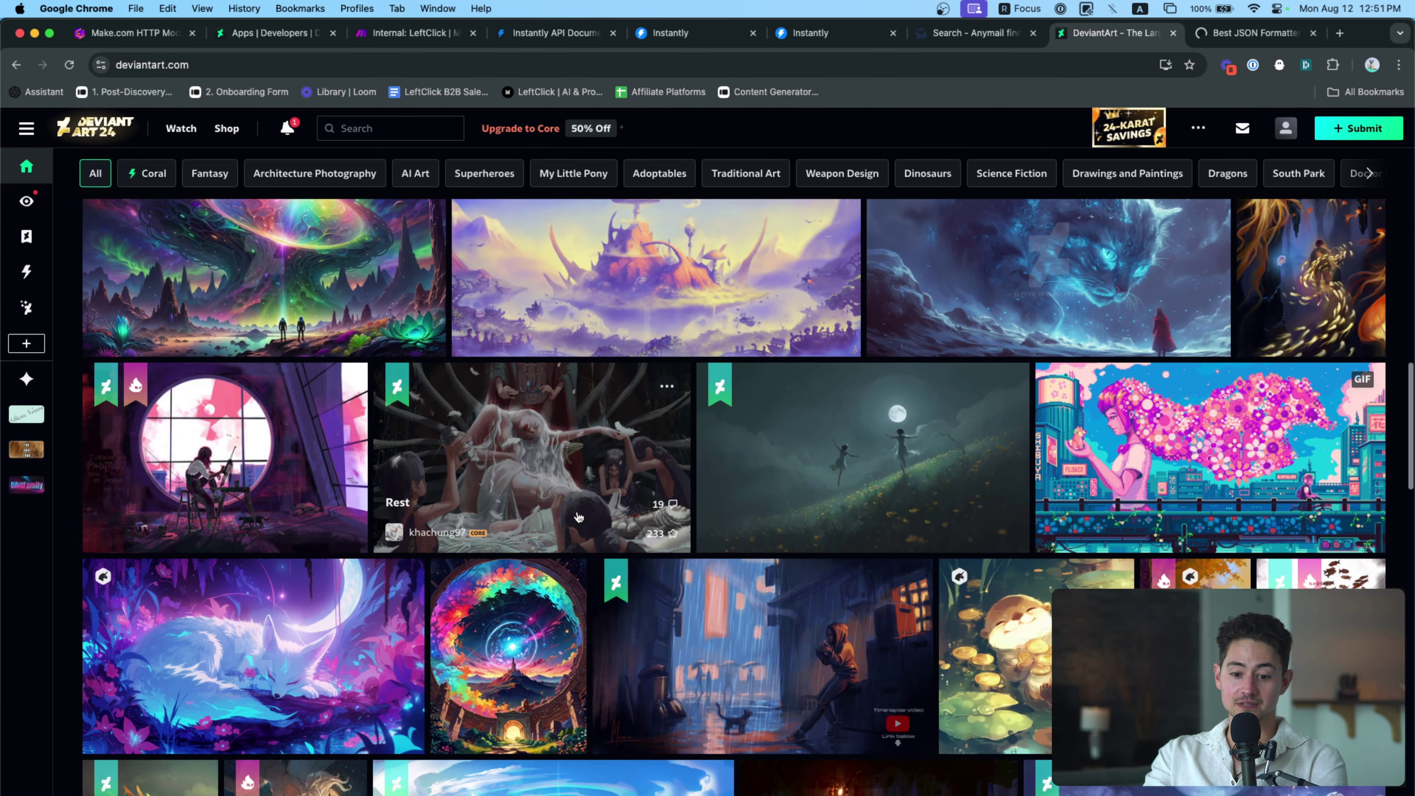
{"action": "scroll", "coordinate": [578, 518], "scroll_direction": "down", "scroll_amount": 2}
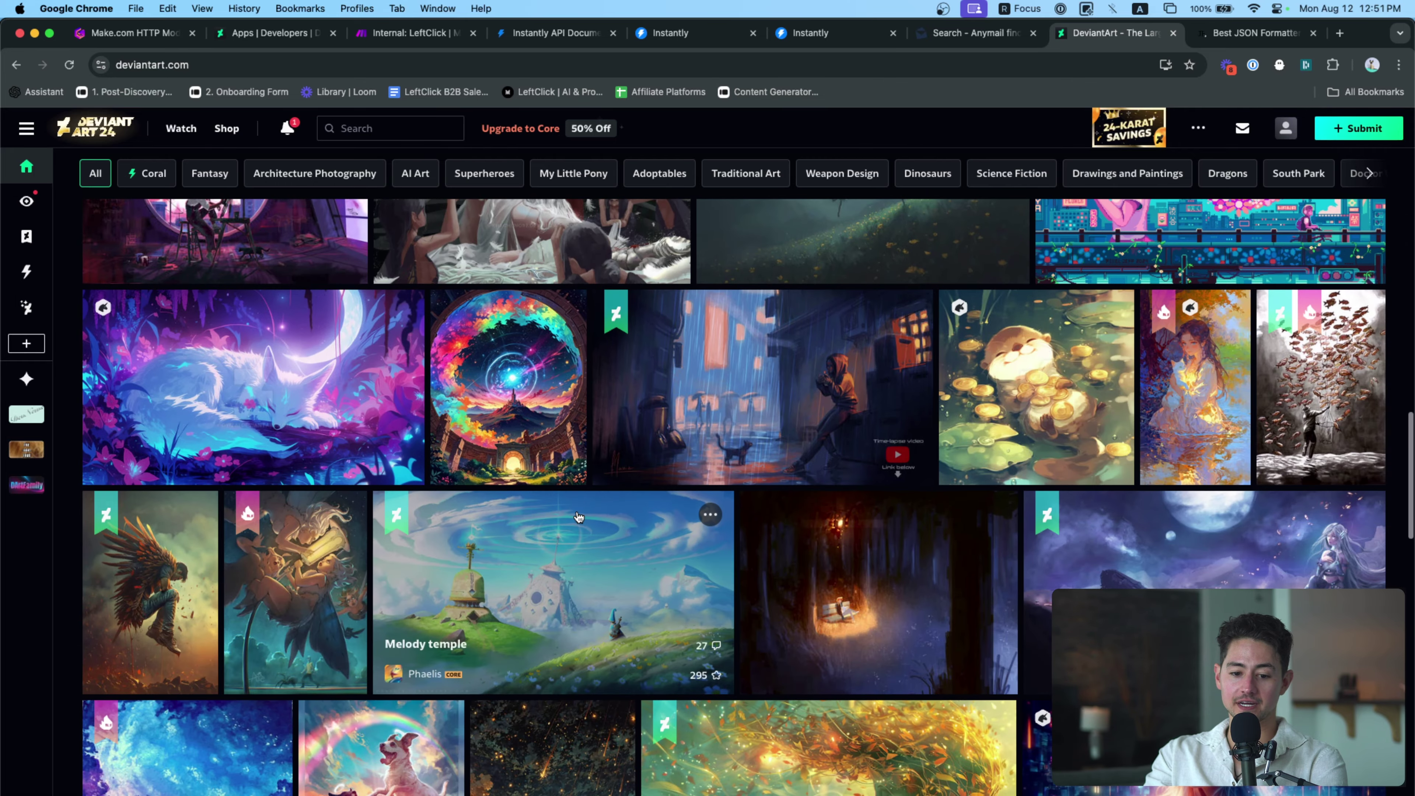
{"action": "scroll", "coordinate": [577, 518], "scroll_direction": "up", "scroll_amount": 15}
{"action": "scroll", "coordinate": [579, 517], "scroll_direction": "up", "scroll_amount": 1}
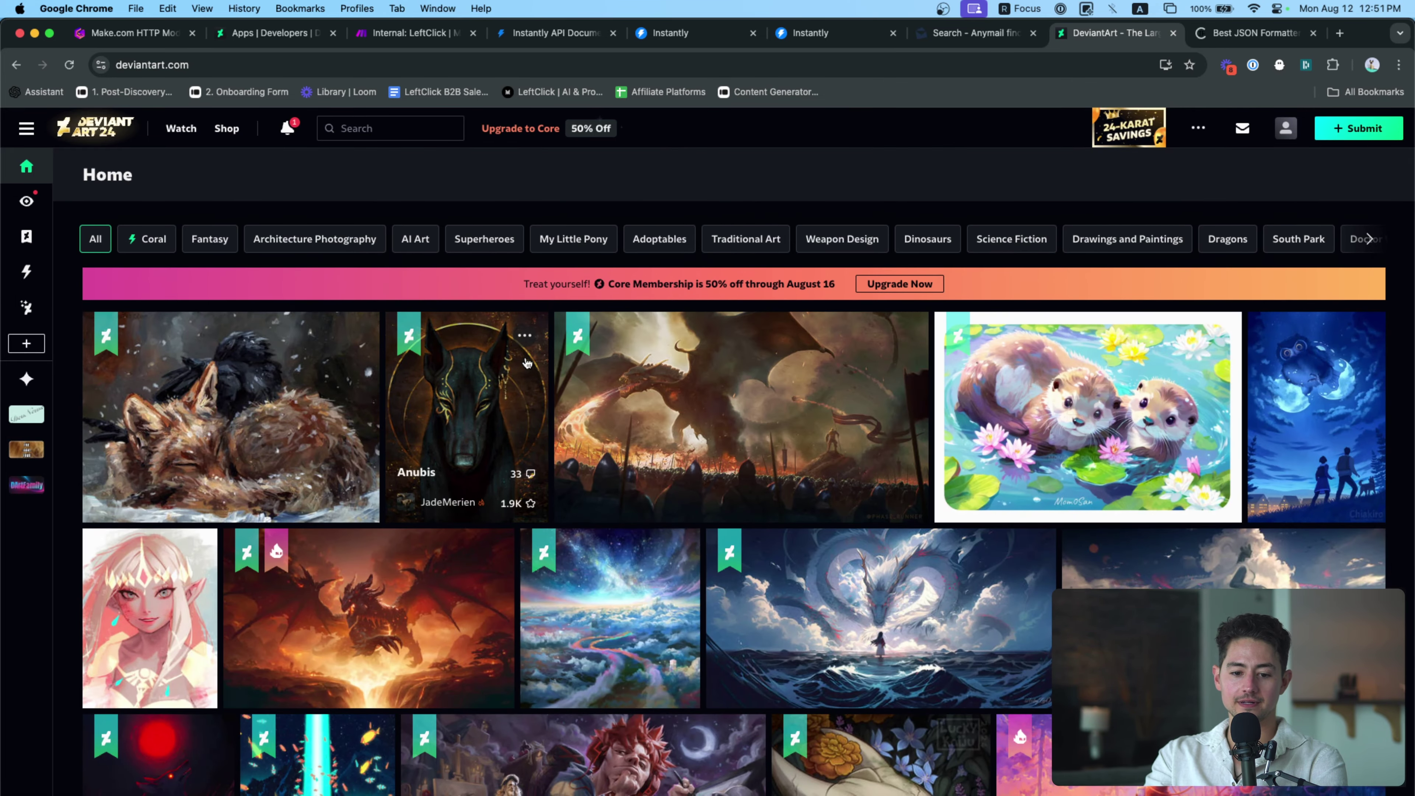
{"action": "scroll", "coordinate": [437, 383], "scroll_direction": "up", "scroll_amount": 3}
{"action": "scroll", "coordinate": [502, 385], "scroll_direction": "down", "scroll_amount": 3}
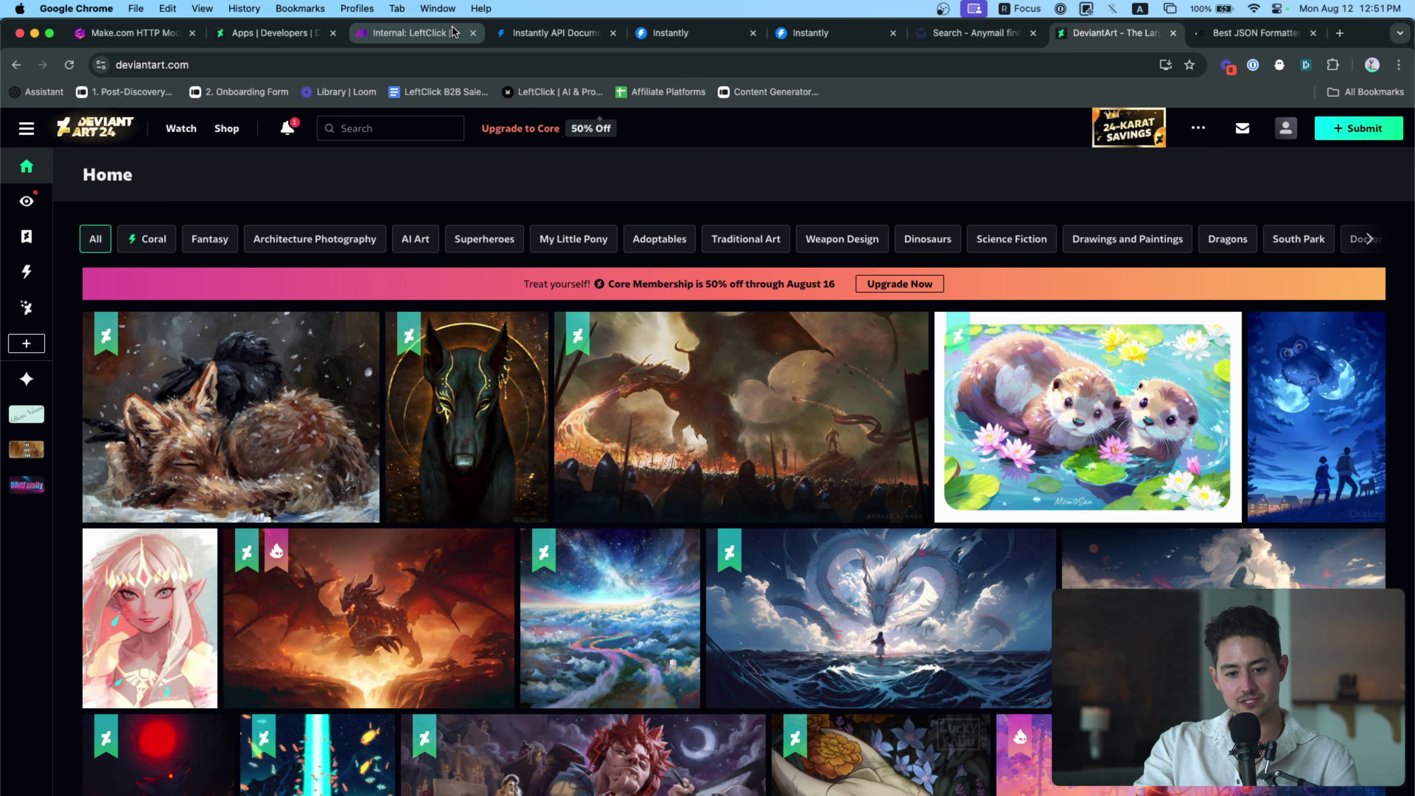
{"action": "left_click", "coordinate": [413, 33]}
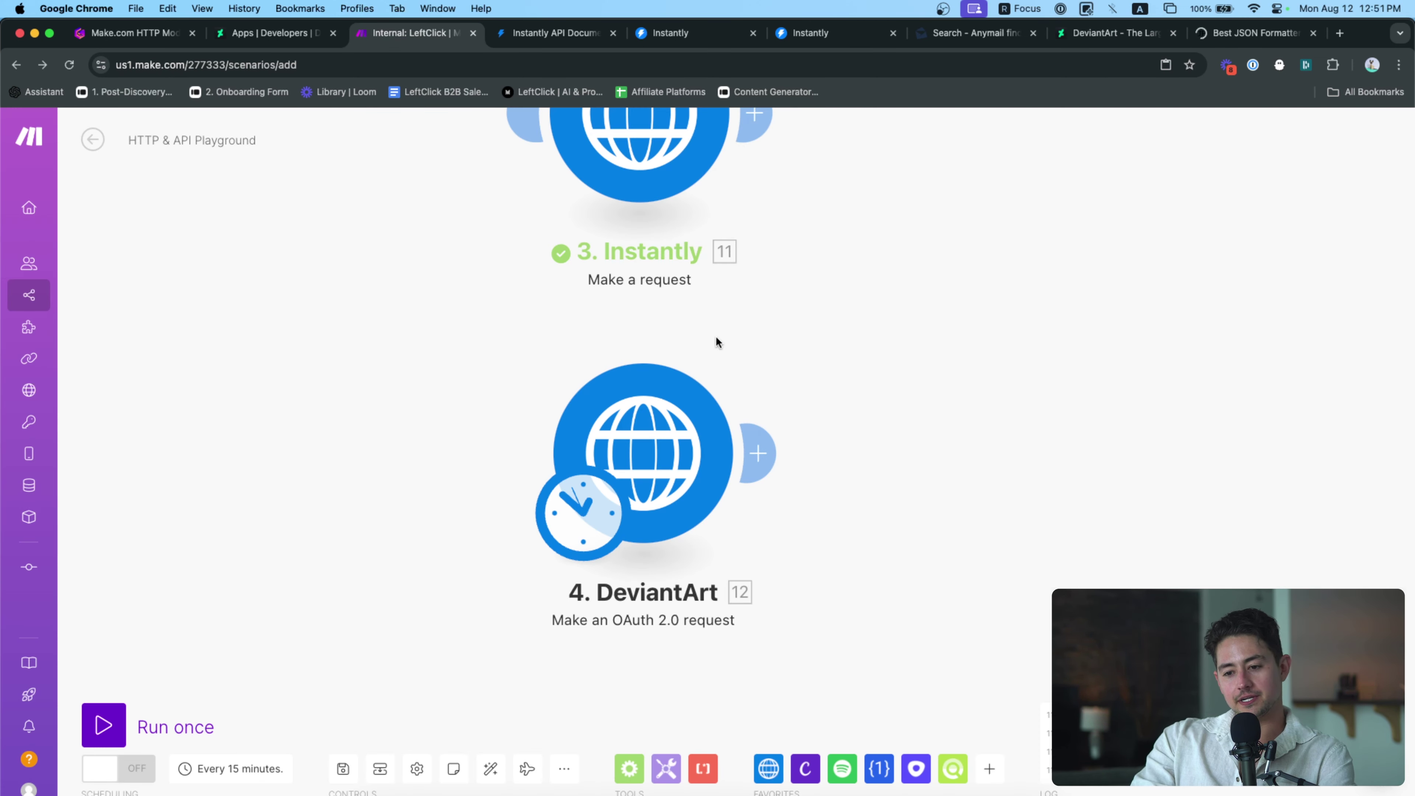
Close the JSON Formatter page and open the DeviantArt request module's settings
{"action": "left_click", "coordinate": [1312, 32]}
{"action": "scroll", "coordinate": [934, 302], "scroll_direction": "right", "scroll_amount": 2}
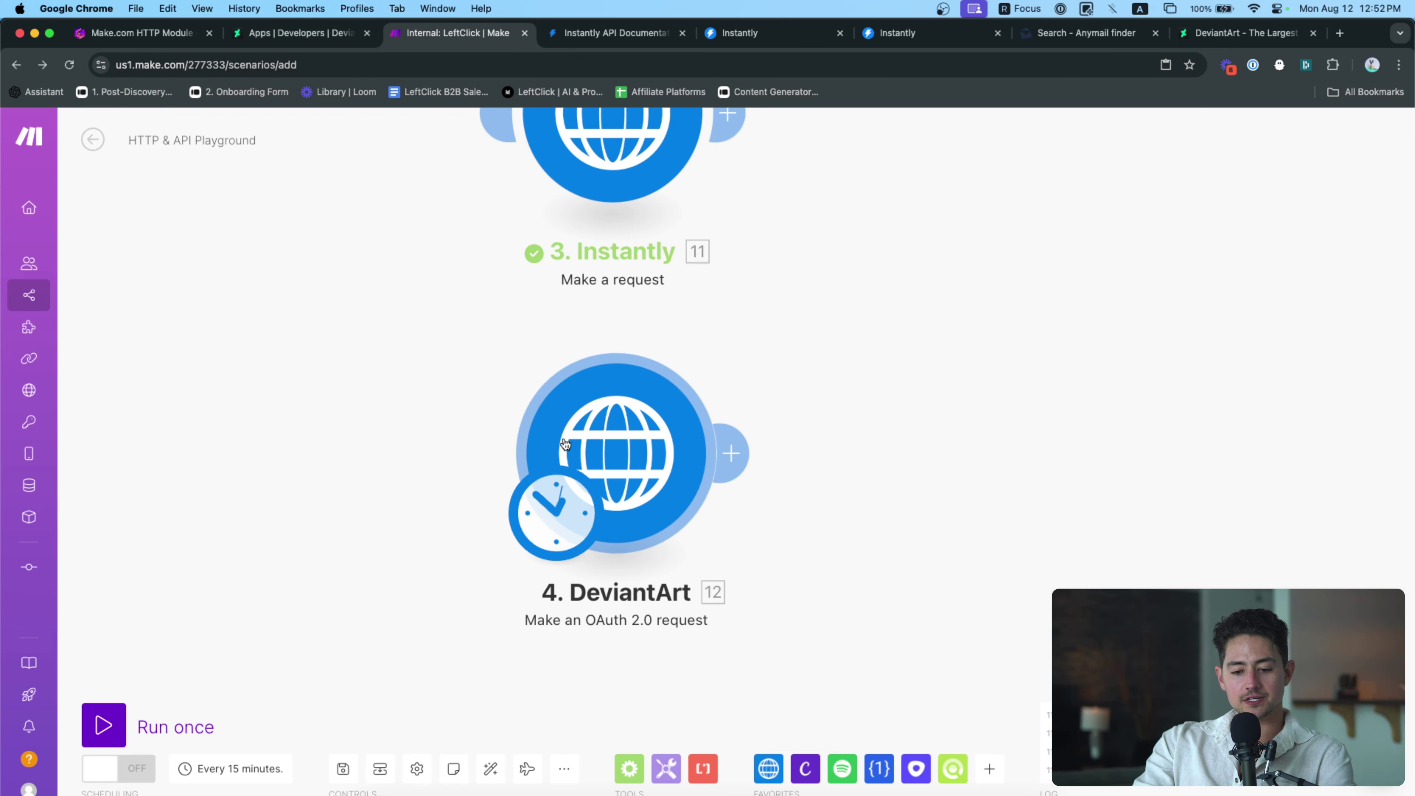
{"action": "left_click", "coordinate": [581, 450]}
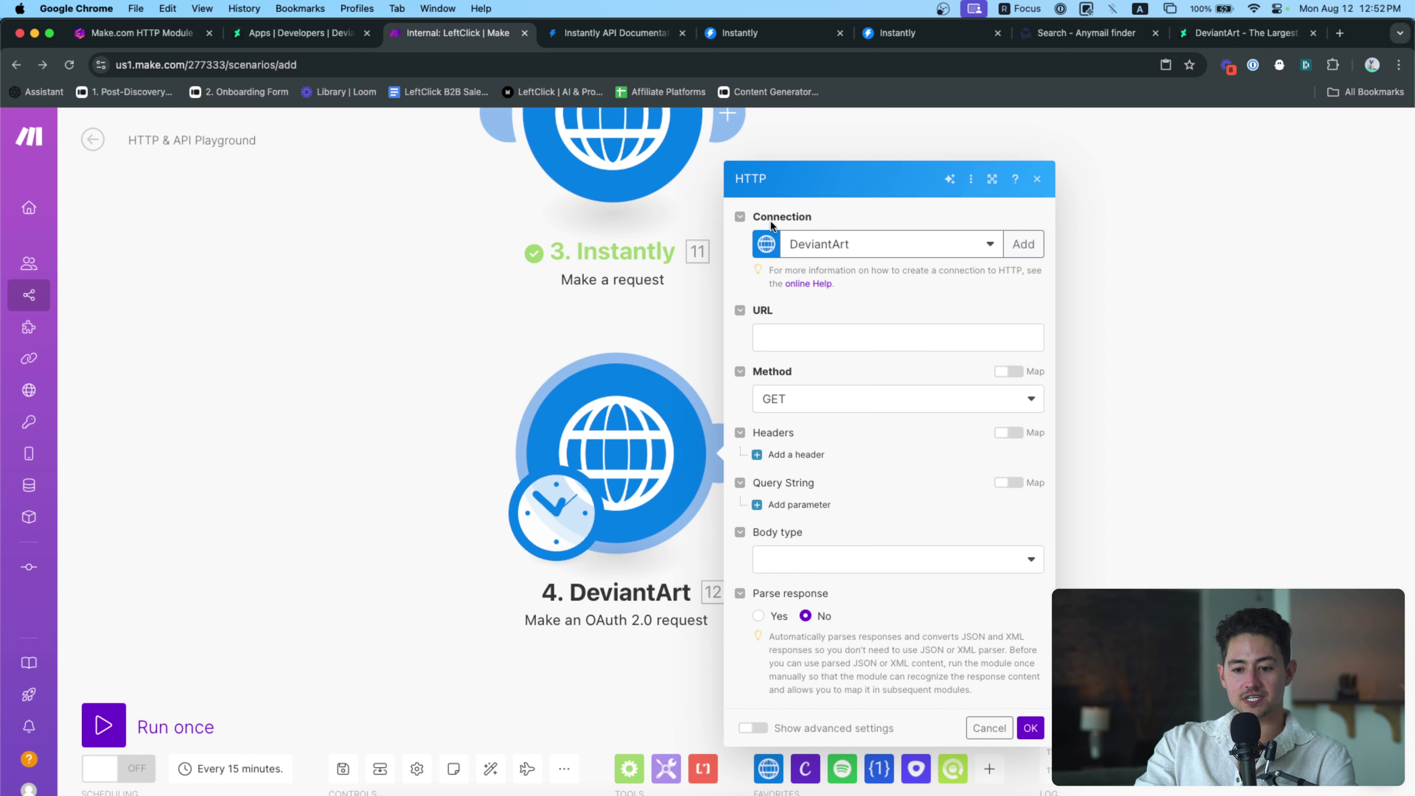
Add a new connection named with the account e-mail and the date (Aug 12 2024)
{"action": "left_click", "coordinate": [1022, 244]}
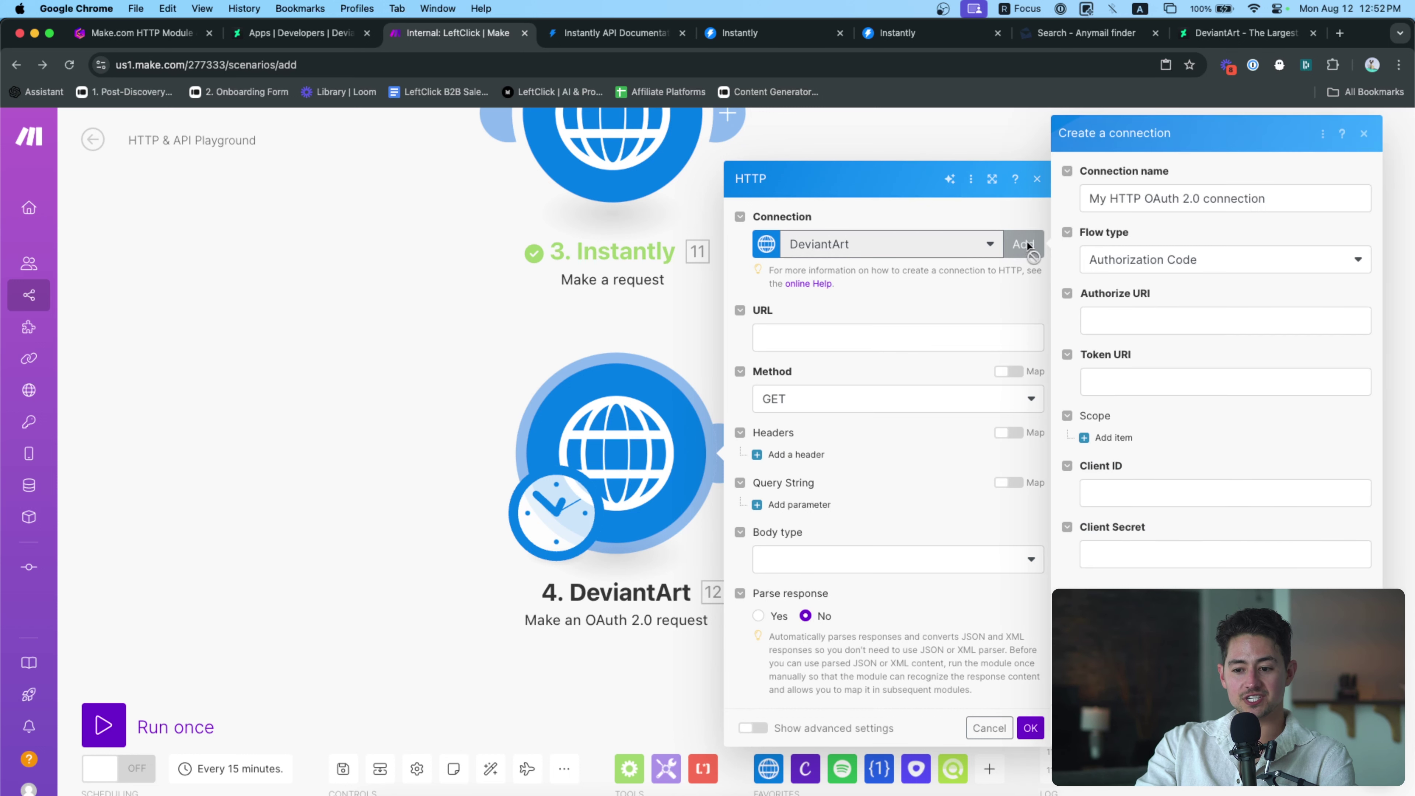
{"action": "left_click", "coordinate": [1286, 202]}
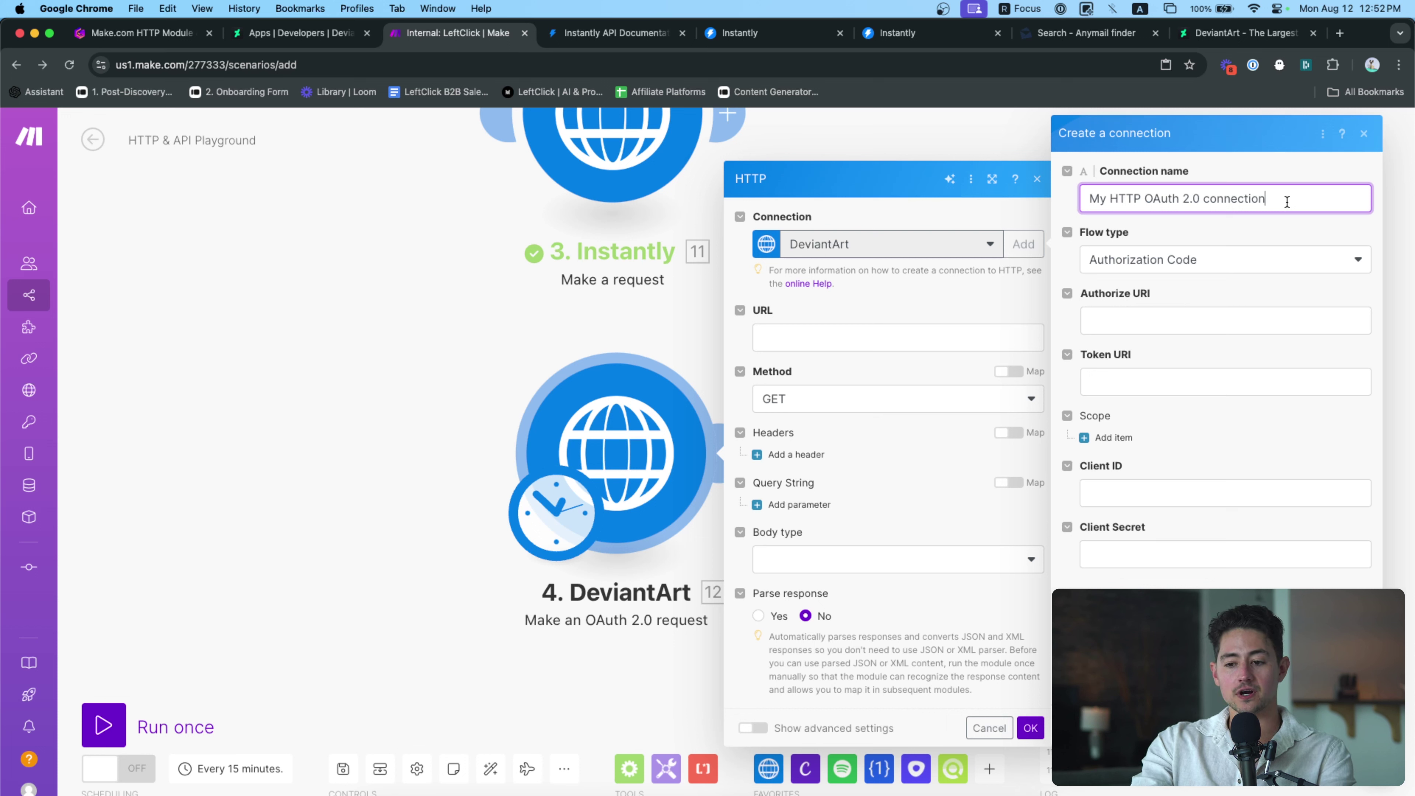
{"action": "key", "text": "super+a"}
{"action": "type", "text": "Devia"}
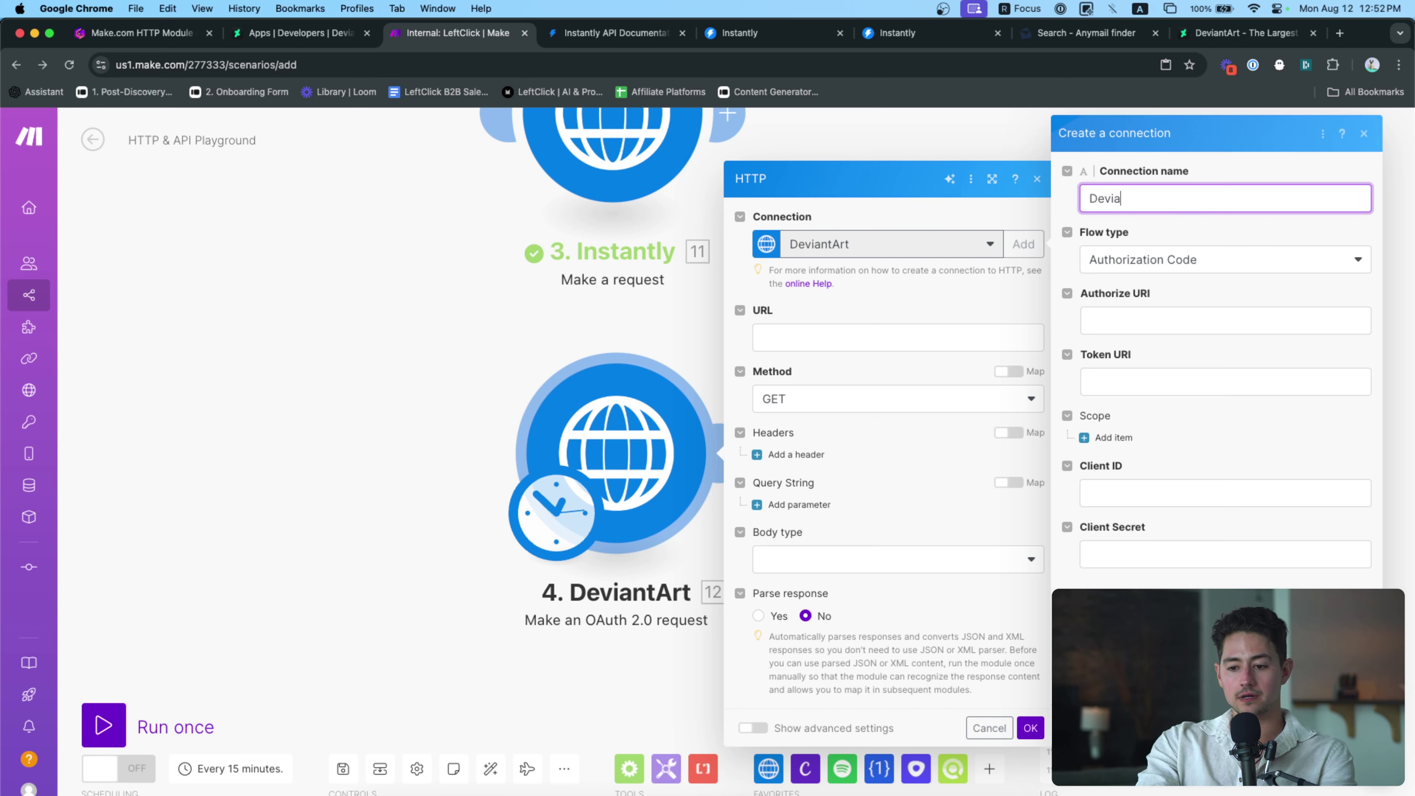
{"action": "key", "text": "super+BackSpace"}
{"action": "type", "text": "A"}
{"action": "key", "text": "BackSpace"}
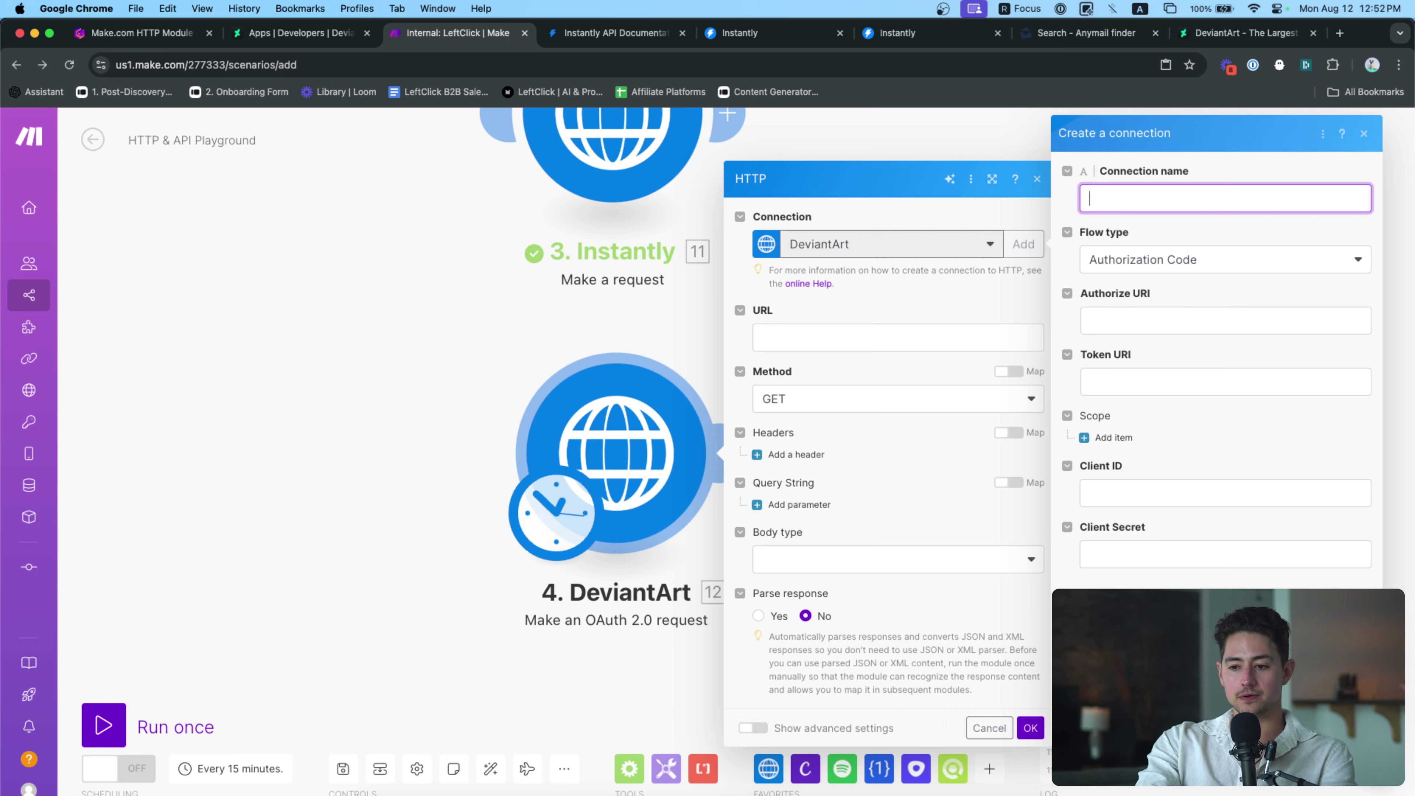
{"action": "type", "text": "Nick"}
{"action": "key", "text": "super+a"}
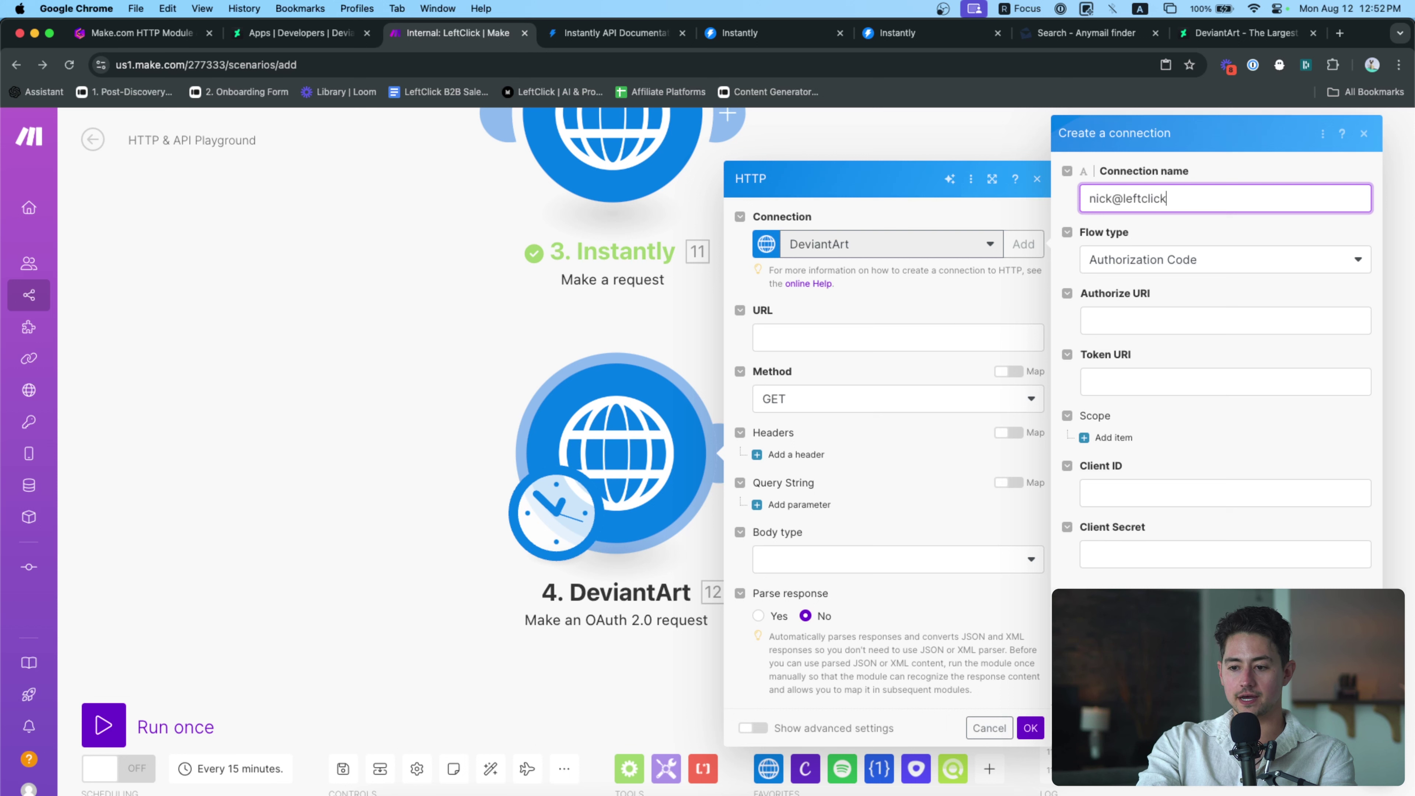
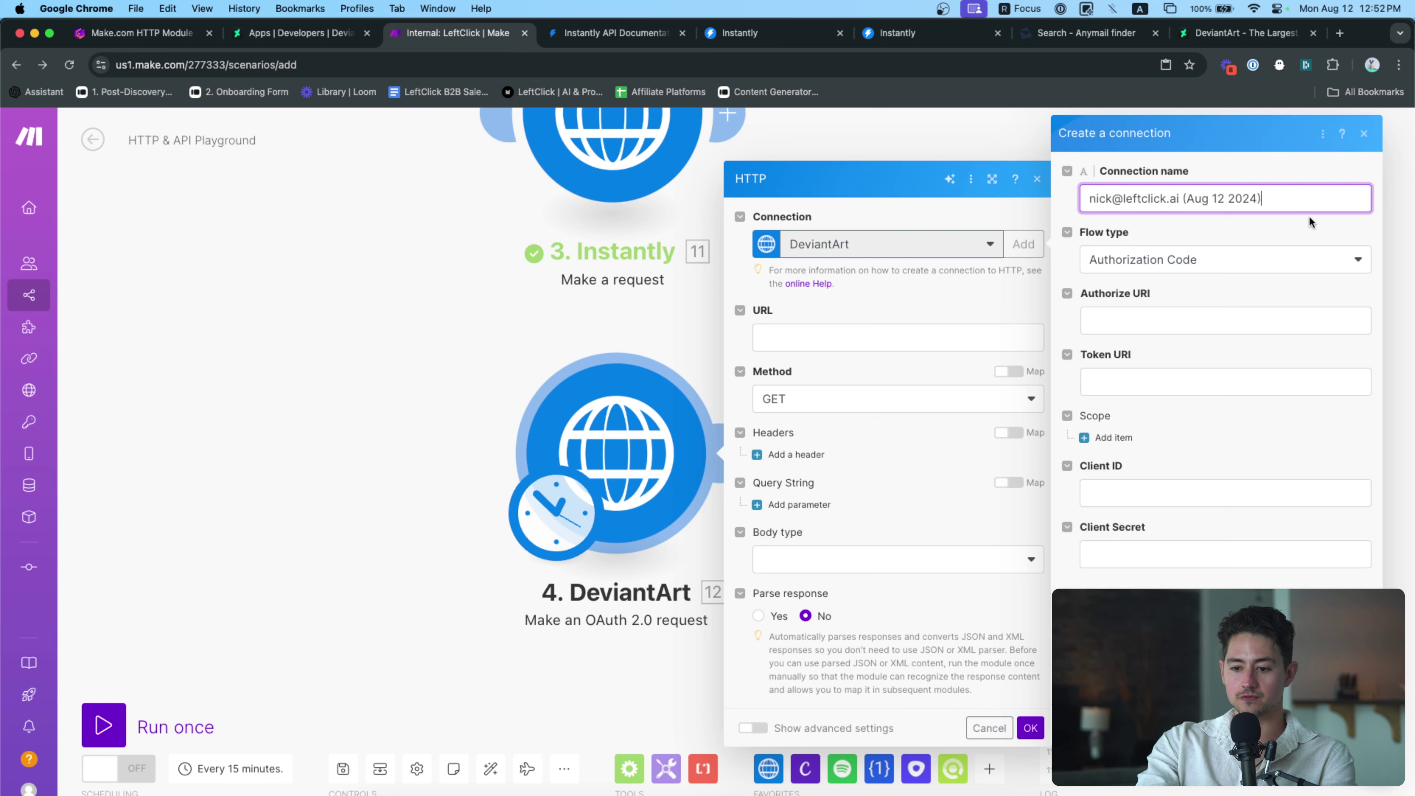
{"action": "left_click", "coordinate": [1309, 222]}
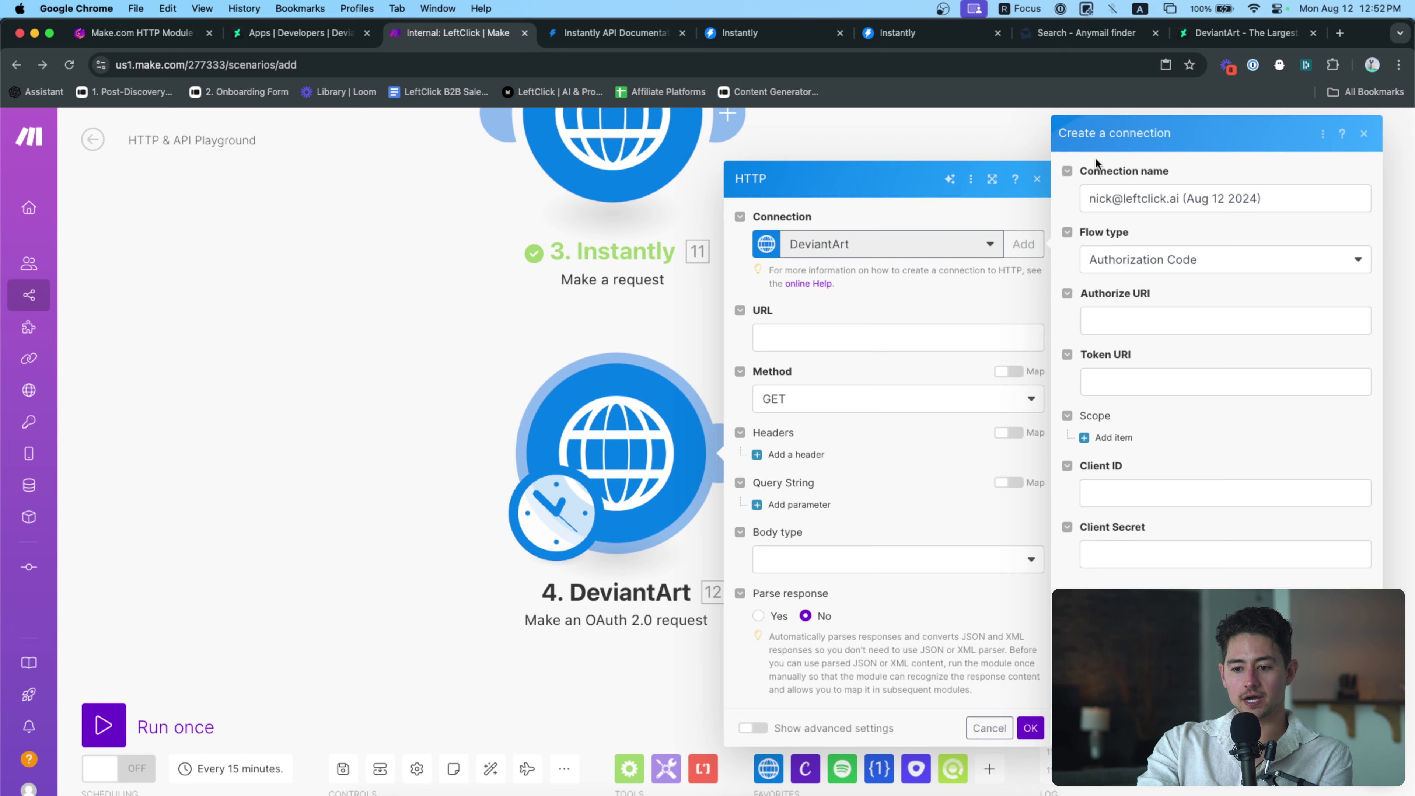
Zoom the Make page out to 90% and go to DeviantArt's developer applications page
{"action": "key", "text": "super+minus"}
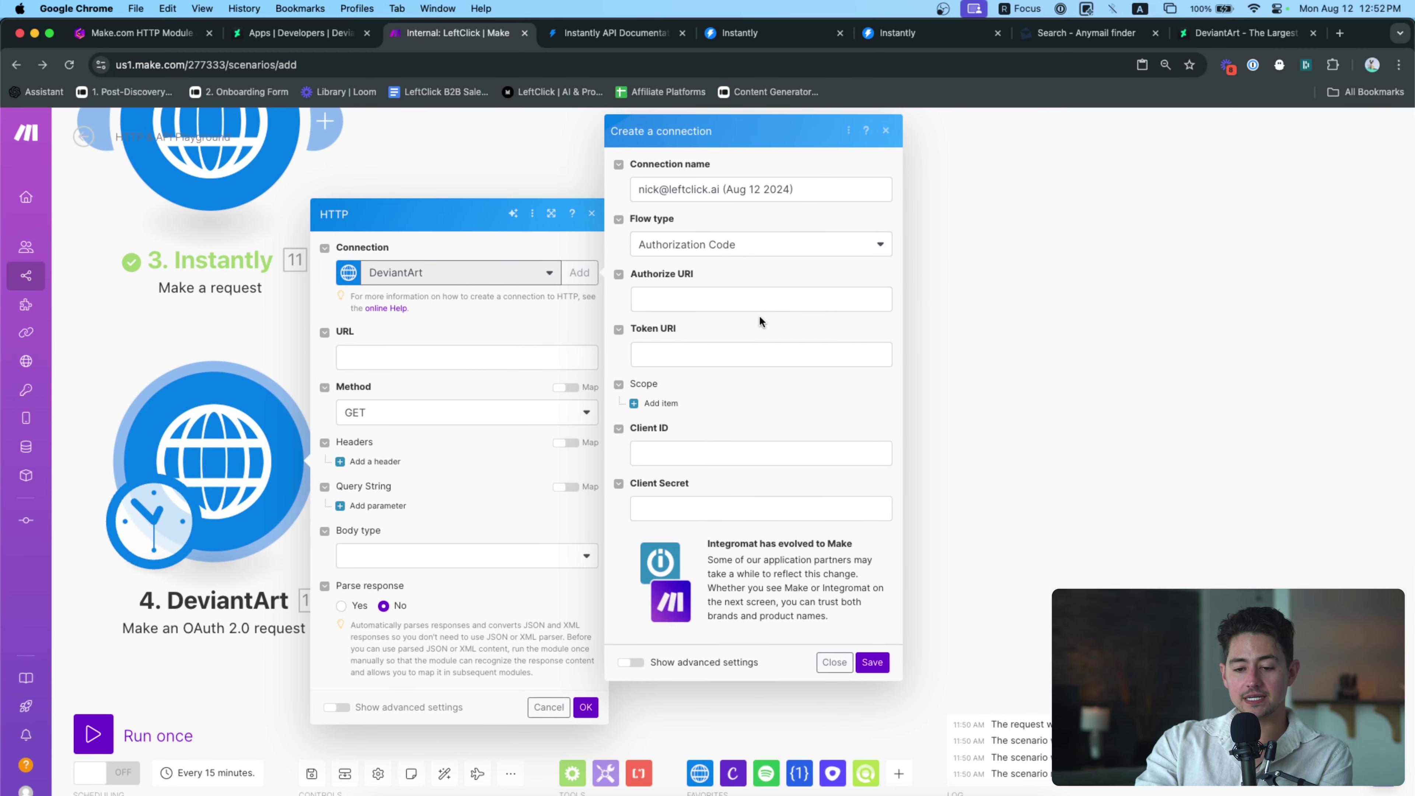
{"action": "scroll", "coordinate": [760, 322], "scroll_direction": "up", "scroll_amount": 5}
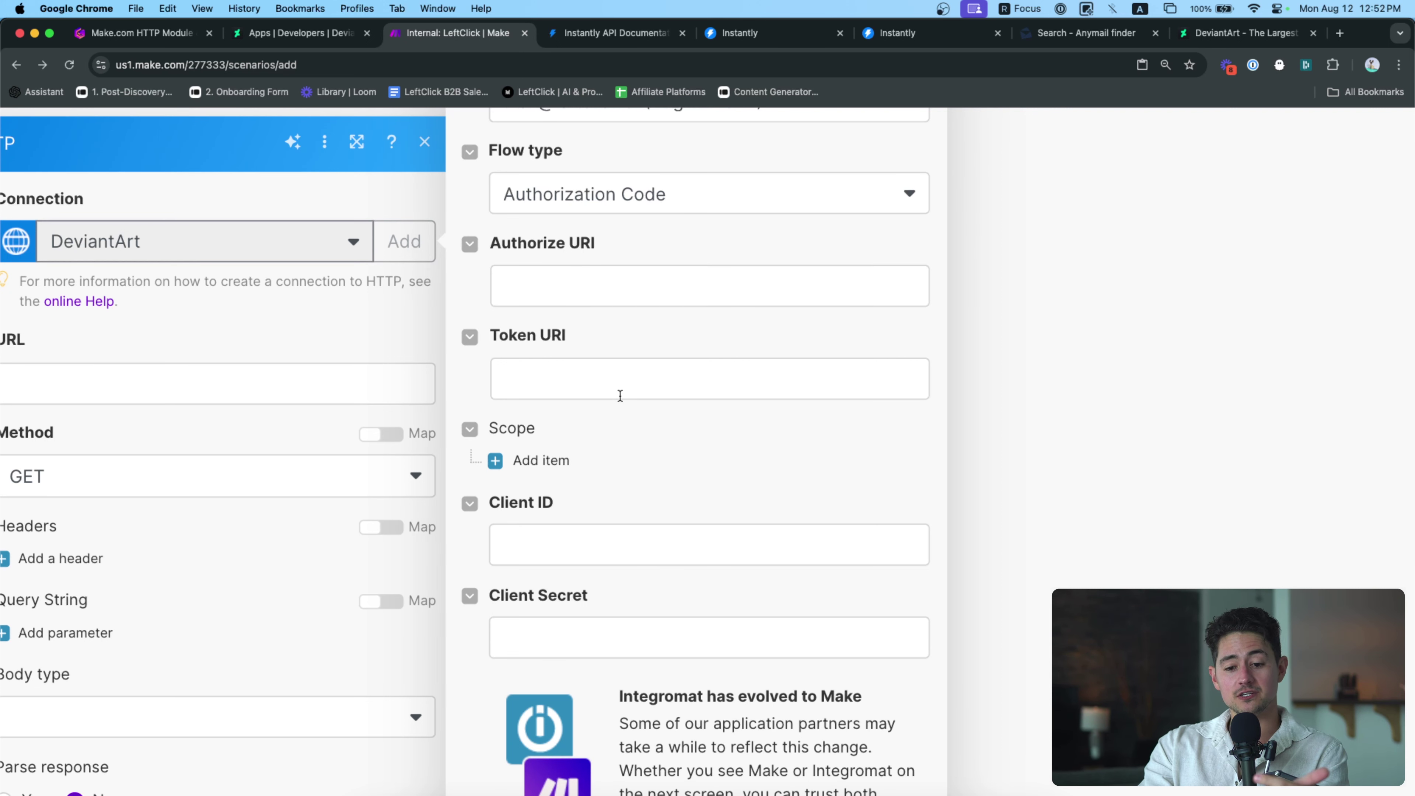
{"action": "left_click", "coordinate": [300, 33]}
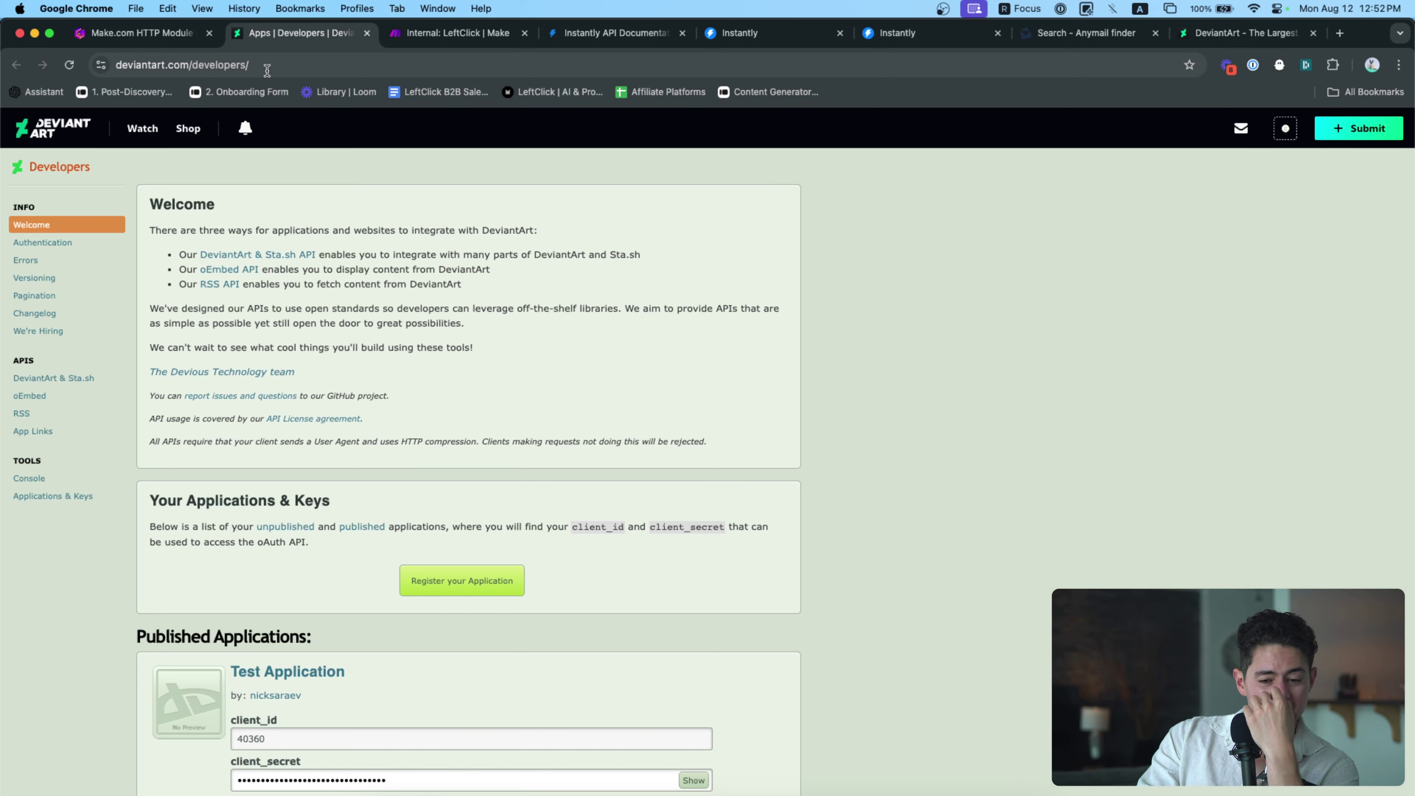
Register a new DeviantArt application titled 'Example OAuth2 Request'
{"action": "scroll", "coordinate": [380, 273], "scroll_direction": "down", "scroll_amount": 2}
{"action": "scroll", "coordinate": [380, 273], "scroll_direction": "down", "scroll_amount": 1}
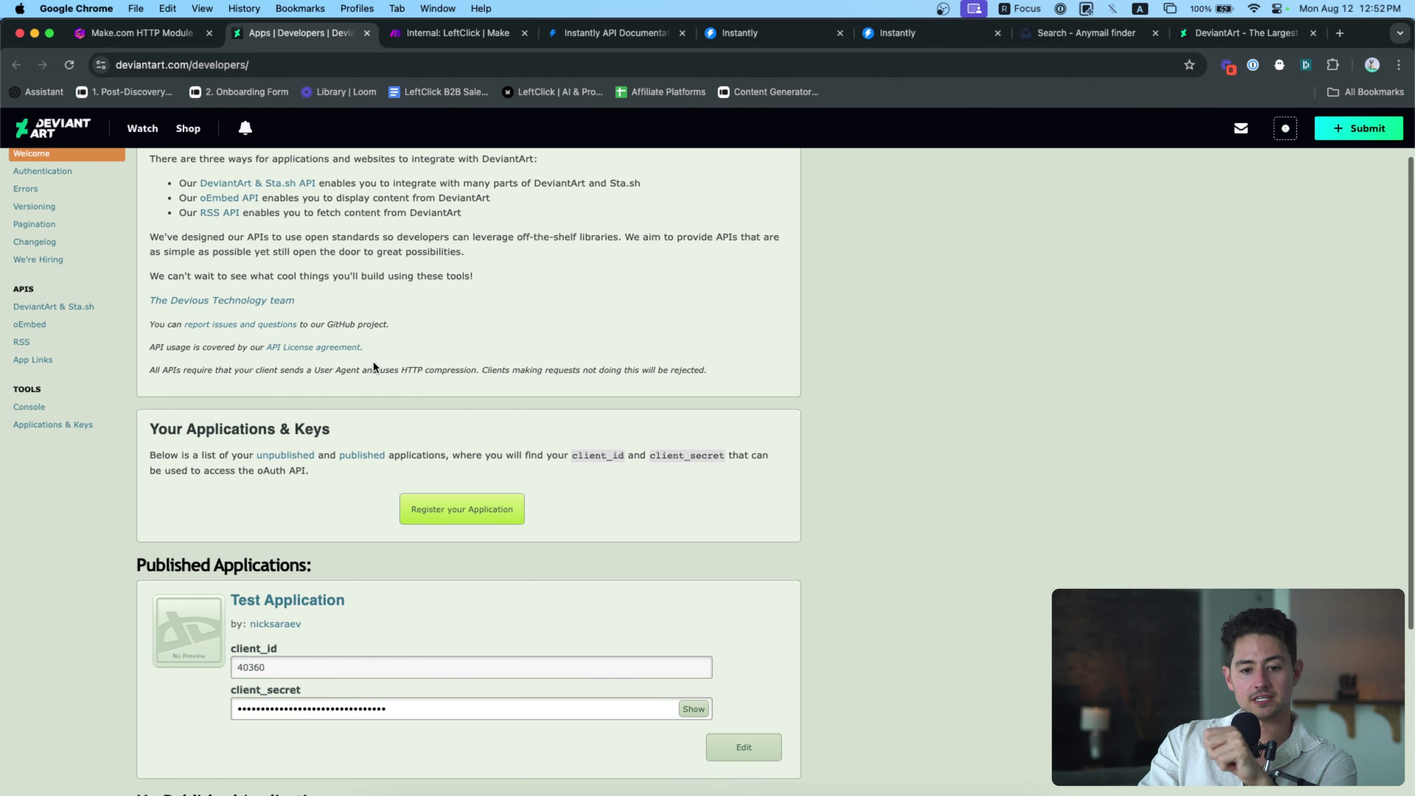
{"action": "left_click", "coordinate": [472, 523]}
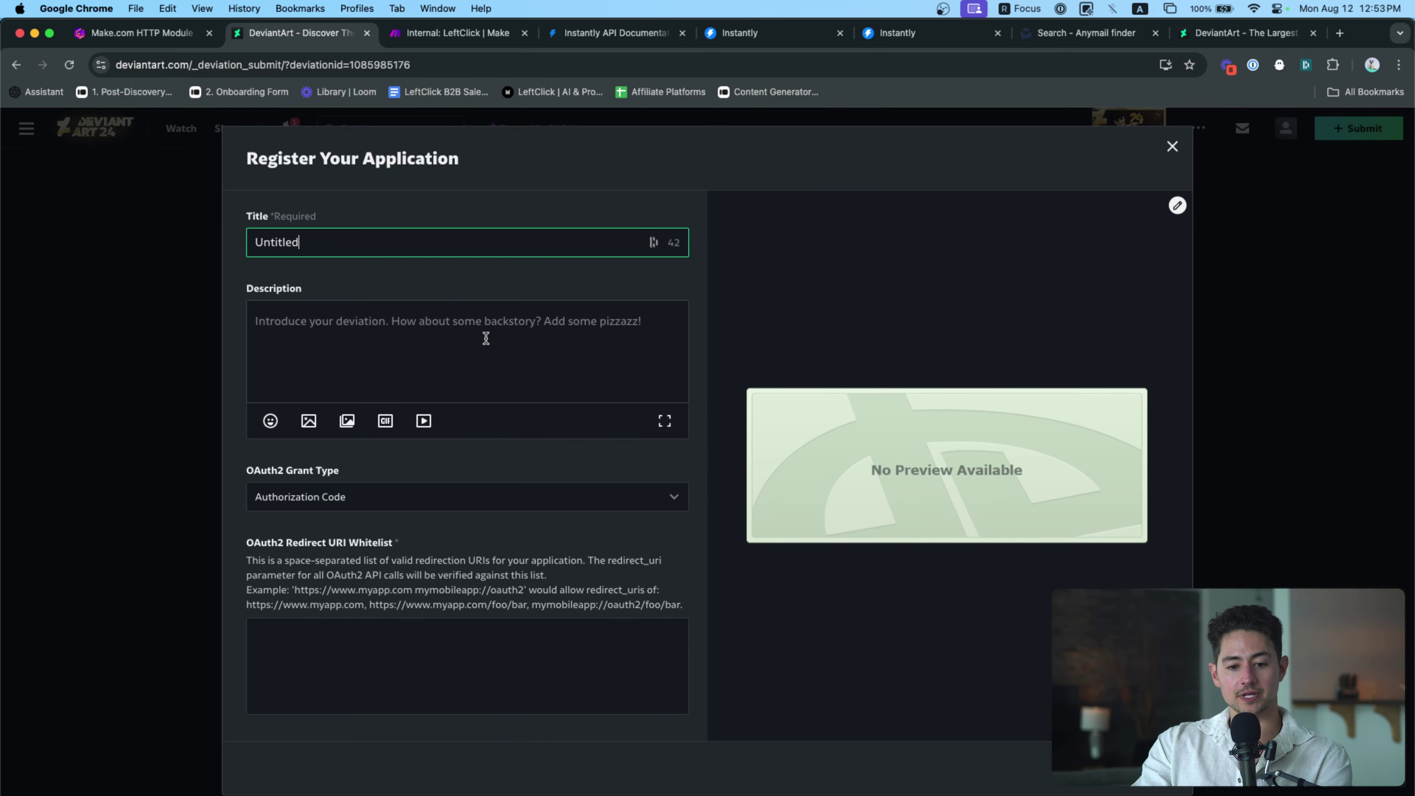
{"action": "key", "text": "cmd+a"}
{"action": "type", "text": "Example OAuth2 Request"}
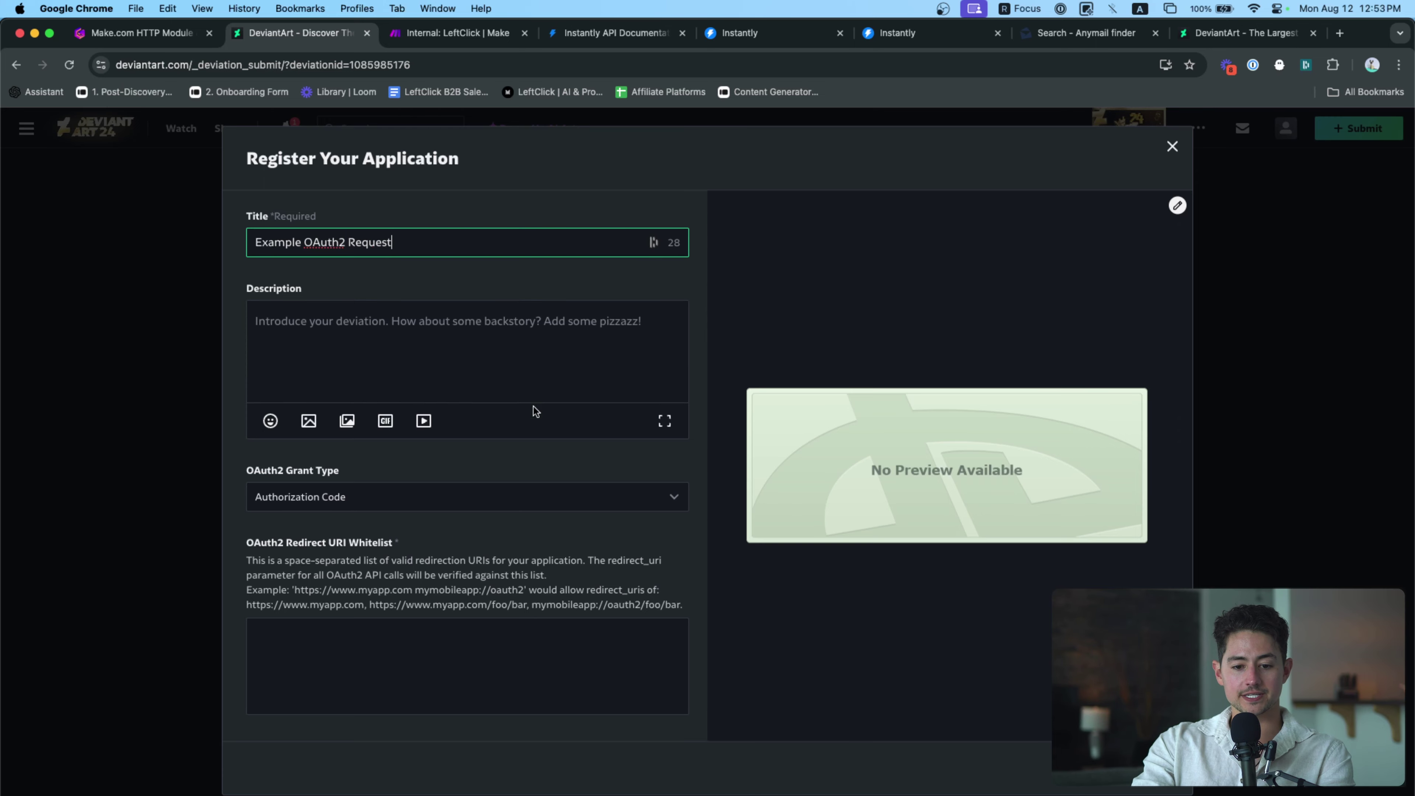
Keep Authorization Code as the grant type, matching Make's Authorization Code flow type
{"action": "scroll", "coordinate": [557, 445], "scroll_direction": "down", "scroll_amount": 3}
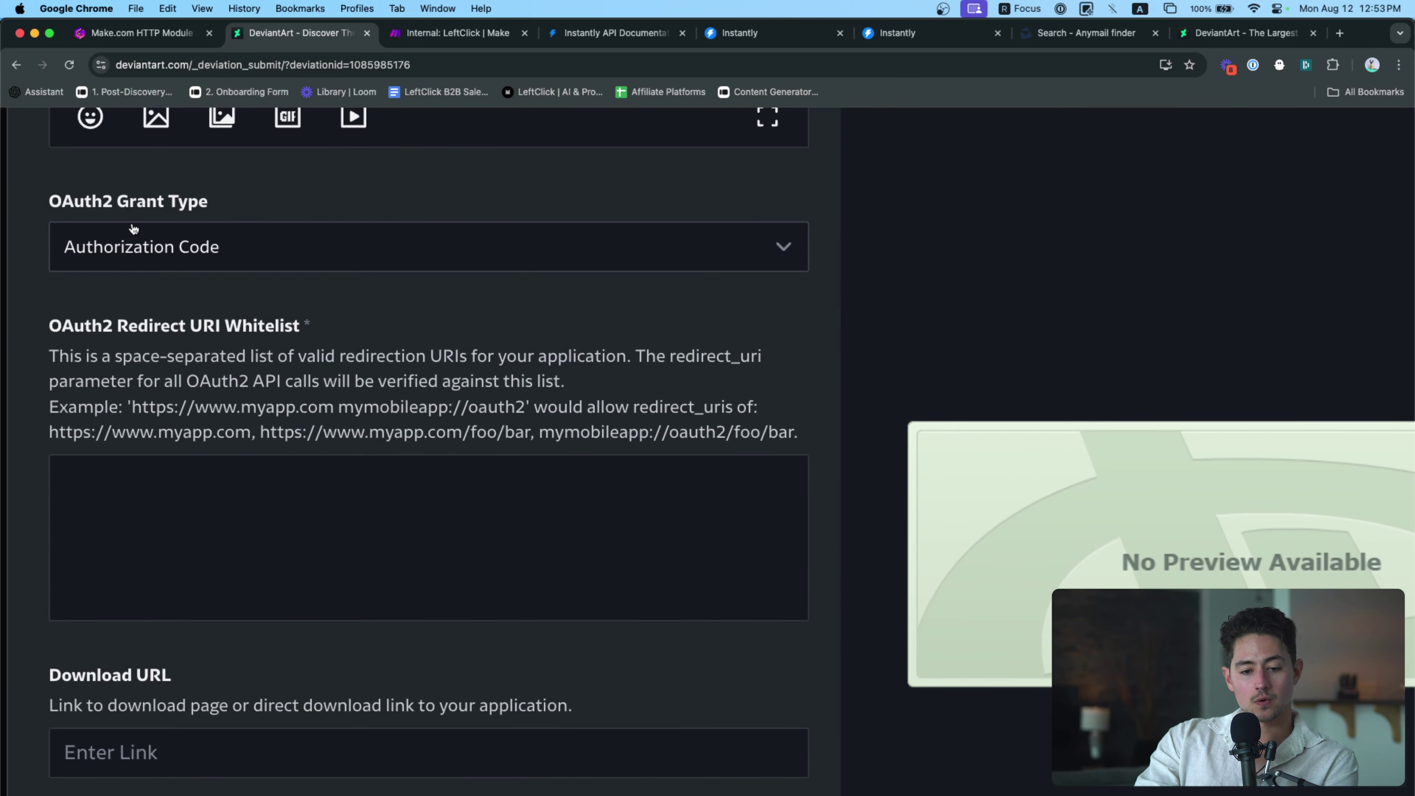
{"action": "left_click", "coordinate": [133, 229]}
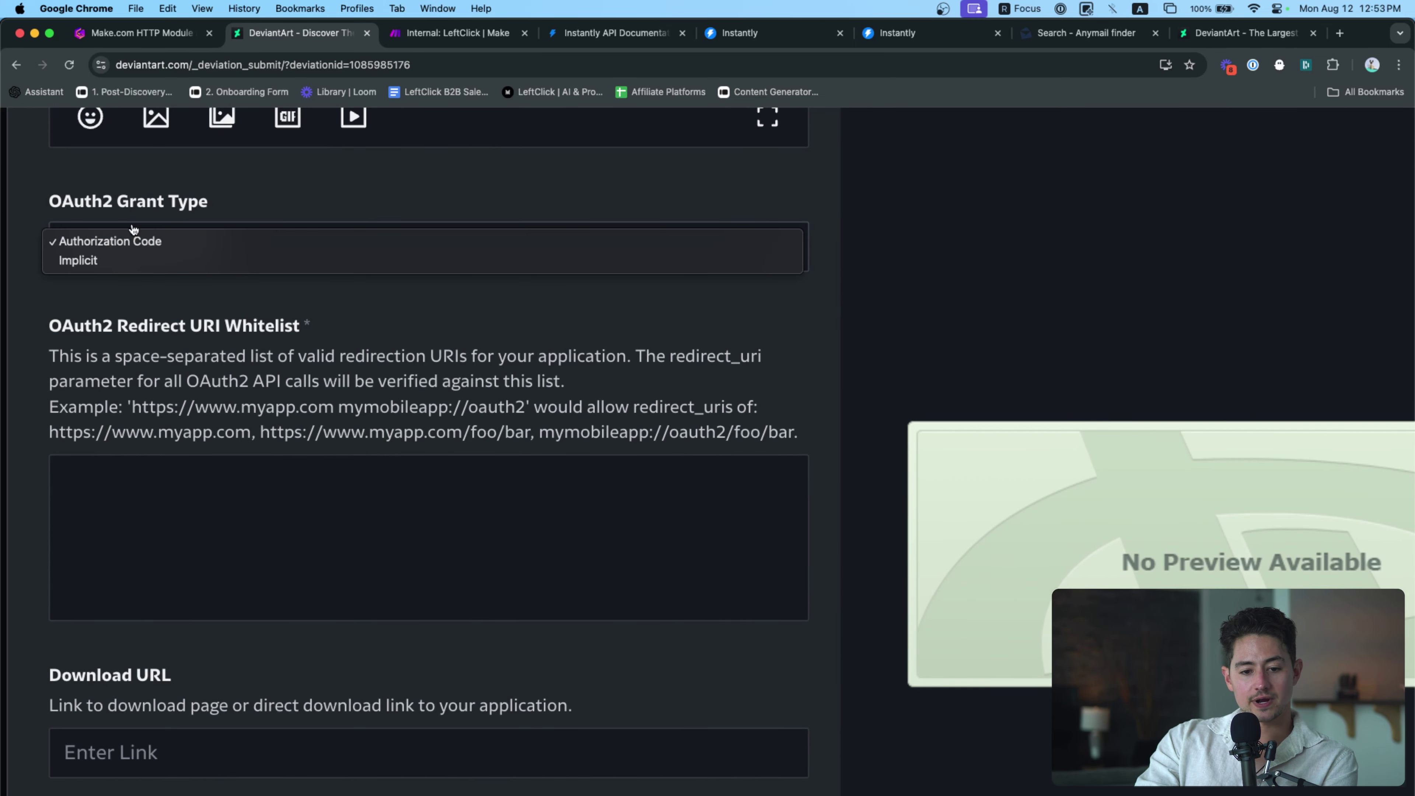
{"action": "left_click", "coordinate": [133, 237]}
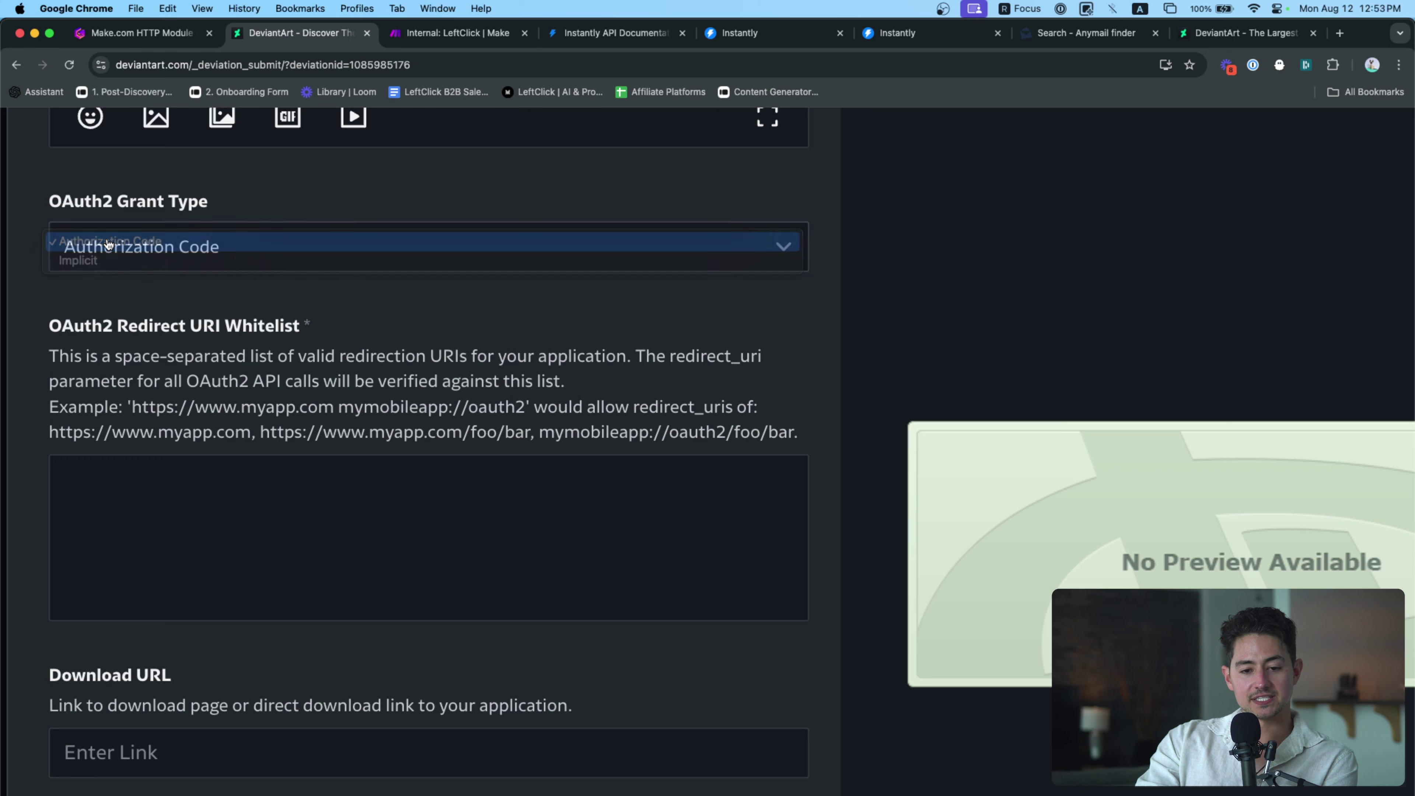
{"action": "left_click", "coordinate": [480, 41]}
{"action": "left_click", "coordinate": [720, 226]}
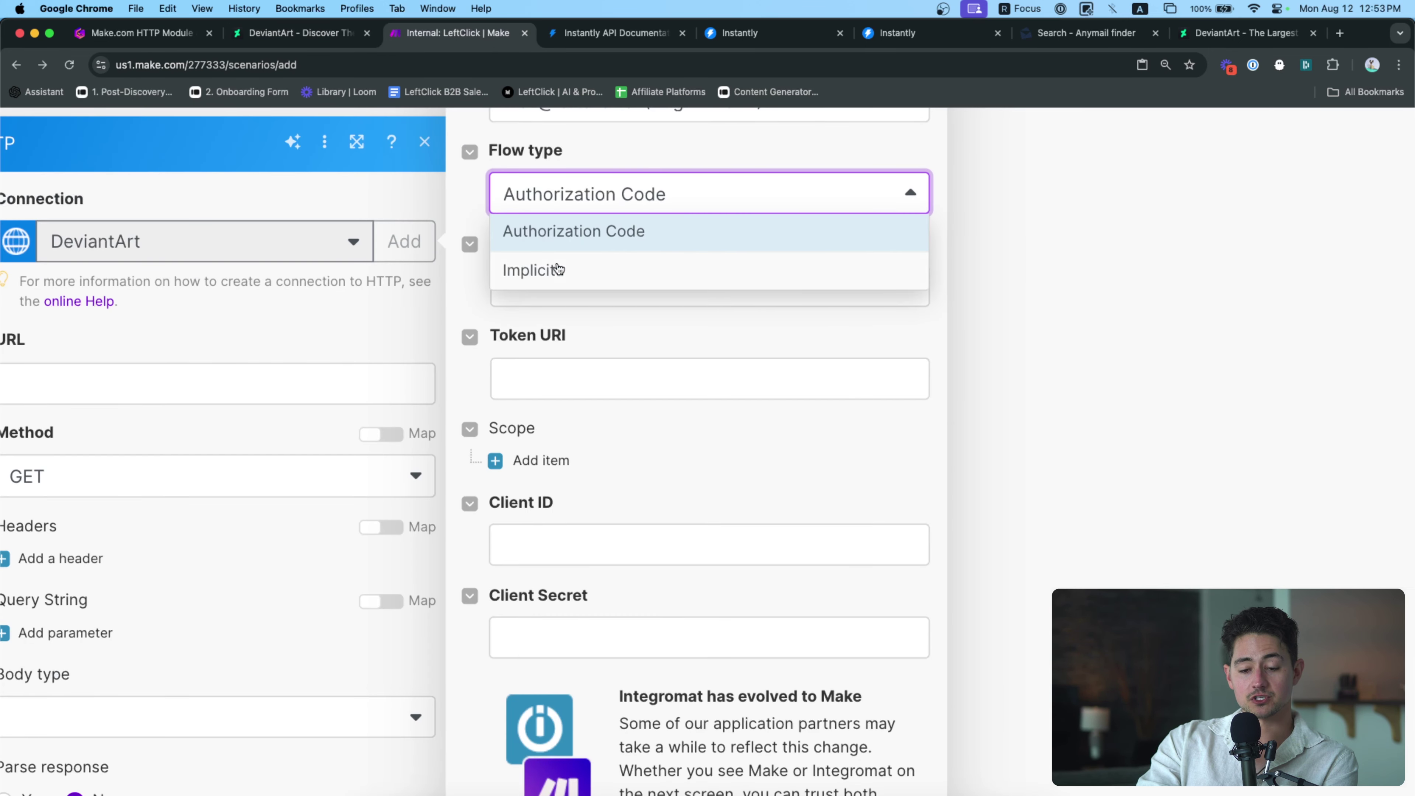
{"action": "left_click", "coordinate": [621, 360]}
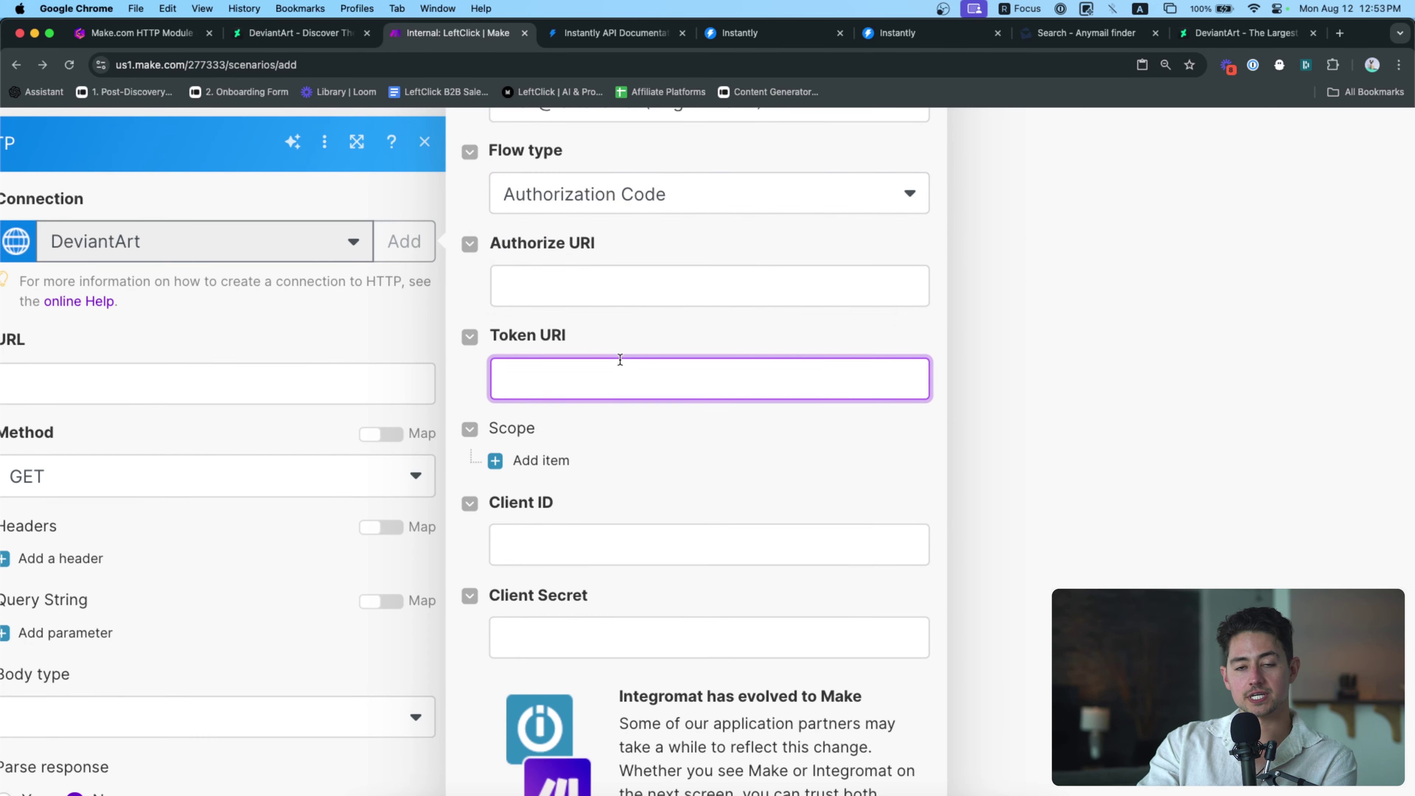
{"action": "left_click", "coordinate": [256, 34]}
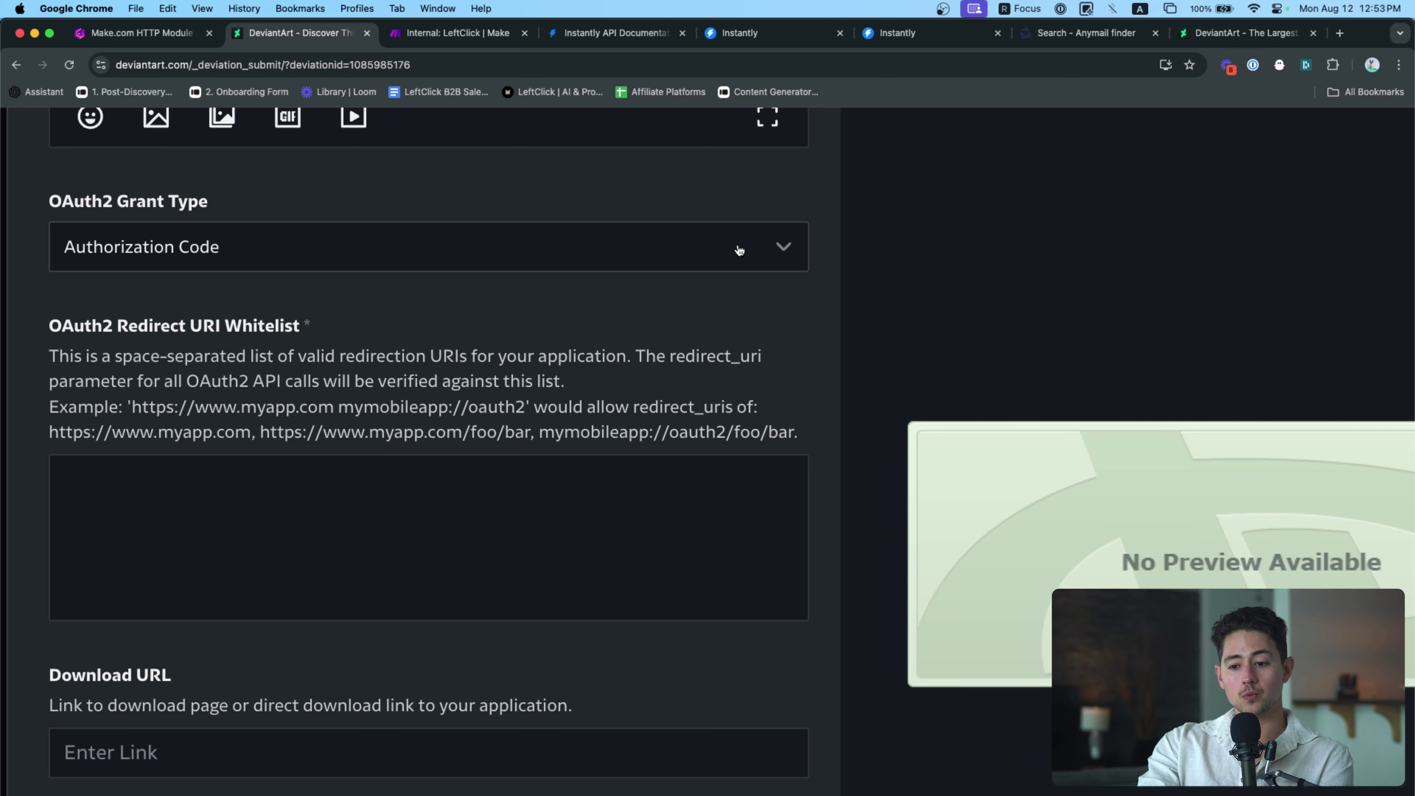
{"action": "key", "text": "super+t"}
{"action": "type", "text": "integro"}
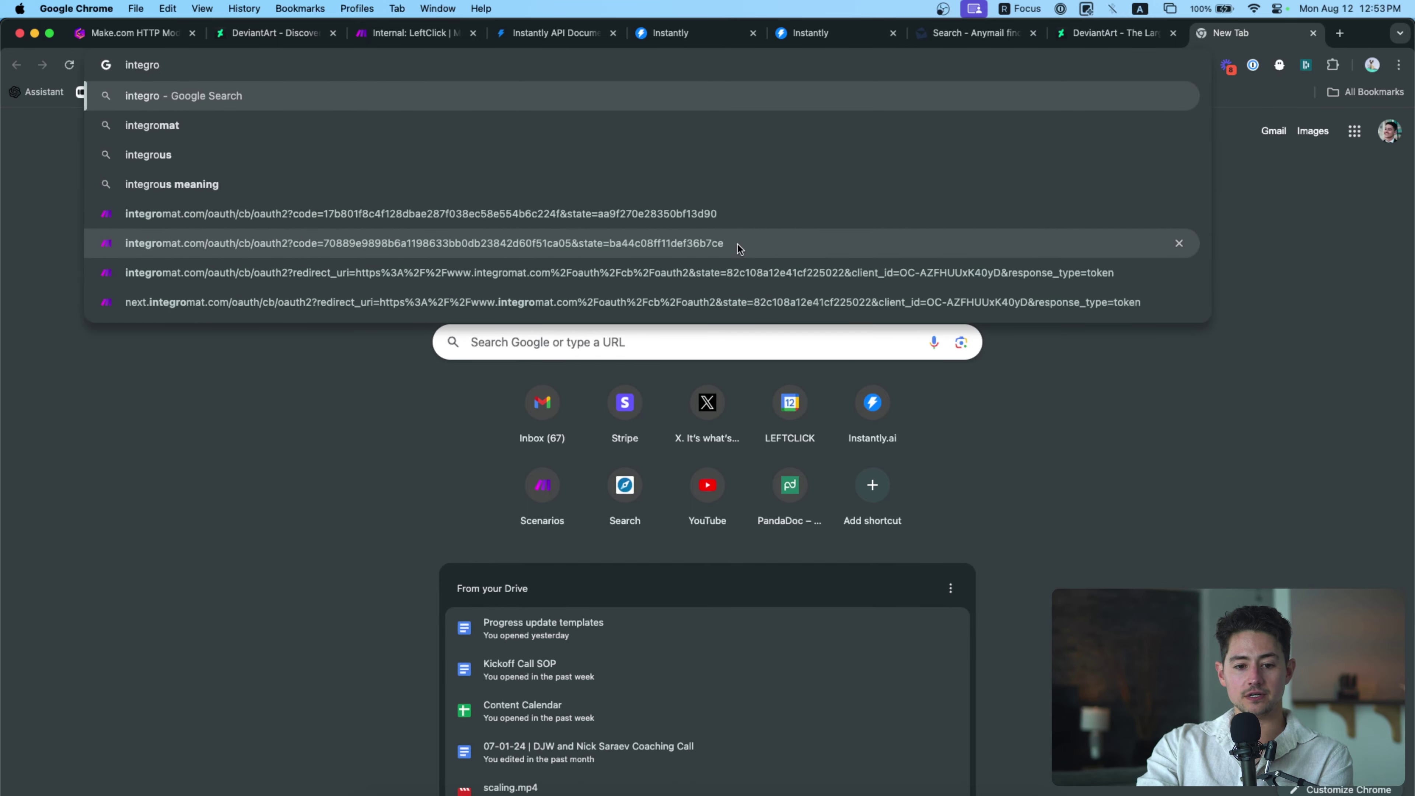
{"action": "type", "text": "mat oauth2"}
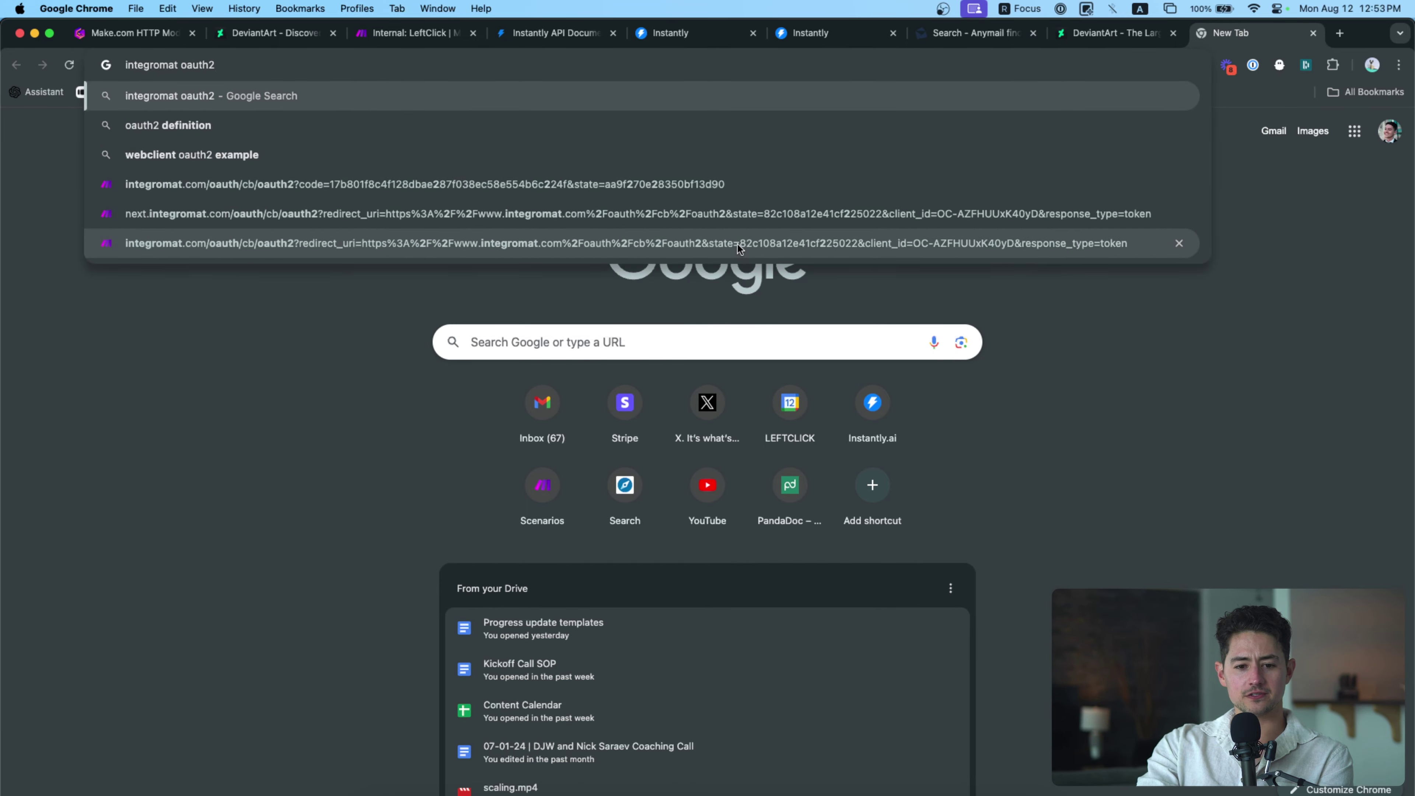
{"action": "type", "text": " url"}
{"action": "key", "text": "Return"}
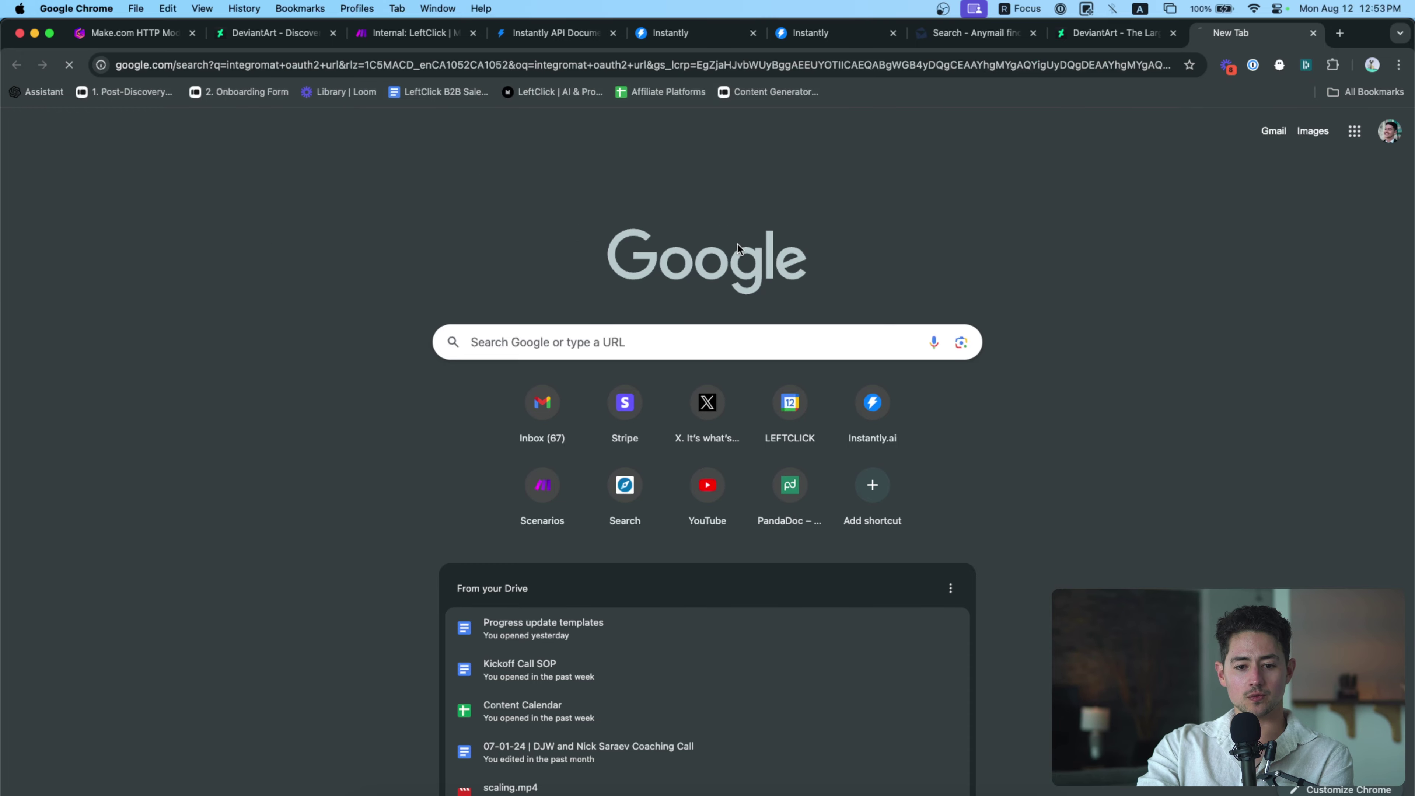
{"action": "scroll", "coordinate": [234, 315], "scroll_direction": "up", "scroll_amount": 5}
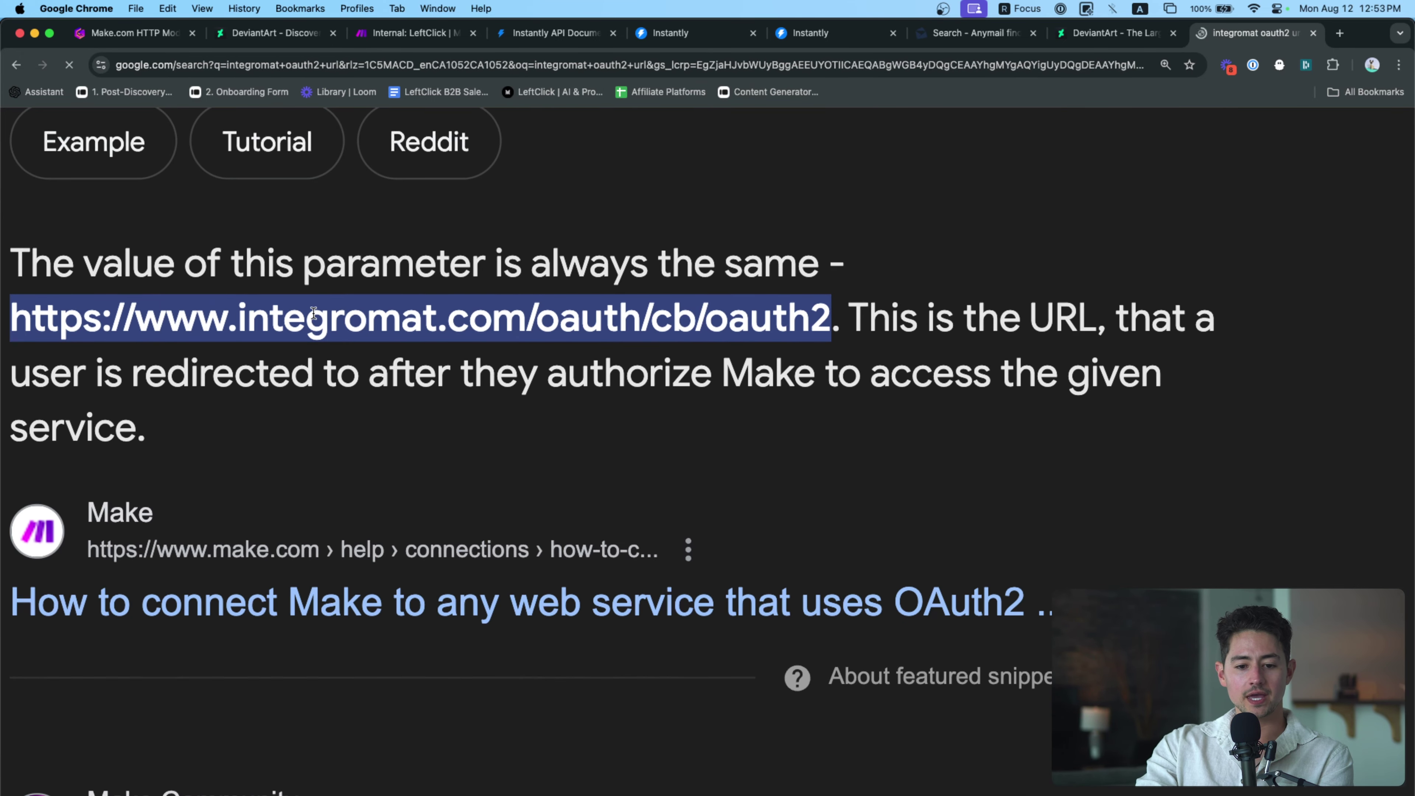
{"action": "left_click_drag", "start_coordinate": [118, 321], "coordinate": [914, 333]}
{"action": "key", "text": "super+c"}
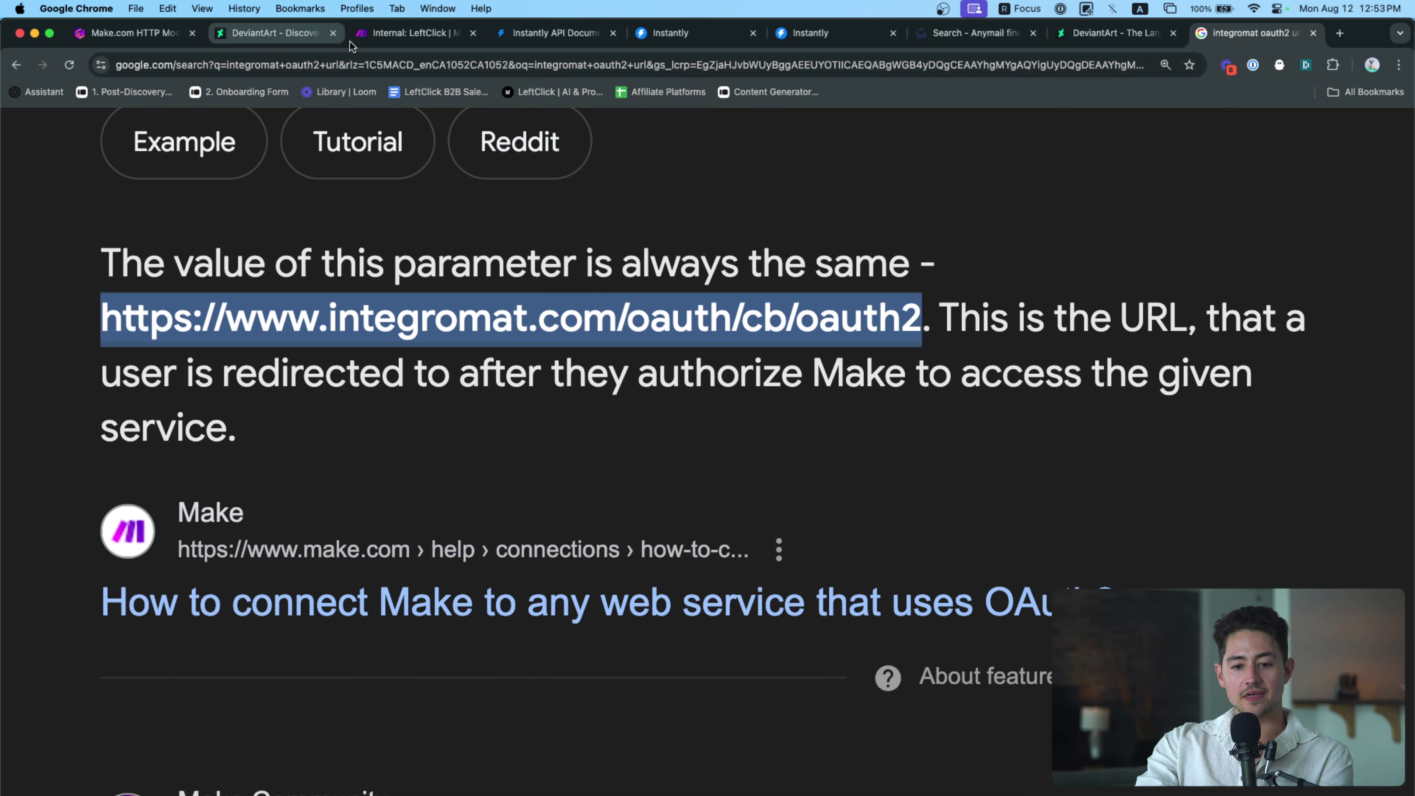
{"action": "left_click", "coordinate": [293, 36]}
{"action": "left_click", "coordinate": [465, 569]}
{"action": "key", "text": "super+v"}
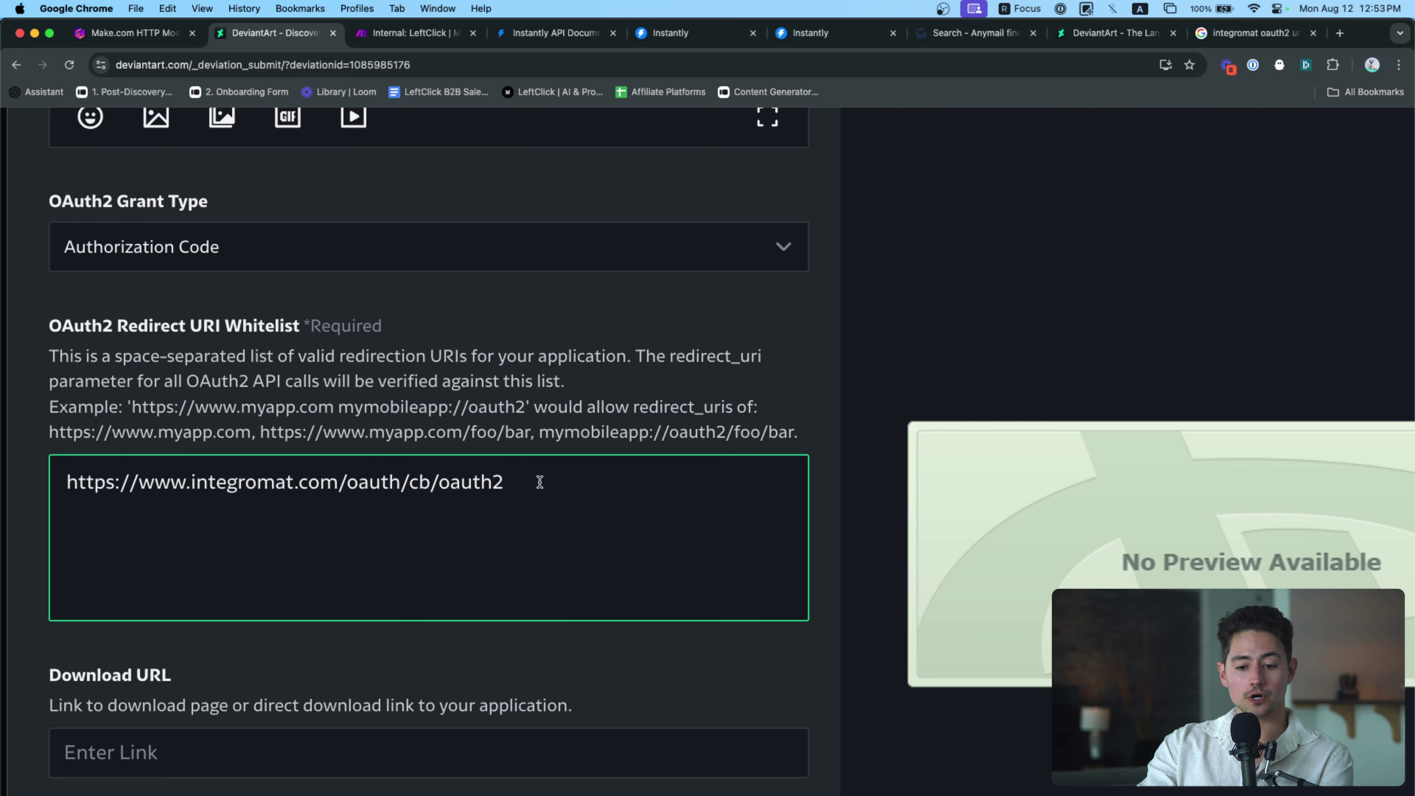
{"action": "scroll", "coordinate": [496, 498], "scroll_direction": "left", "scroll_amount": 5}
{"action": "left_click_drag", "start_coordinate": [806, 483], "coordinate": [351, 491]}
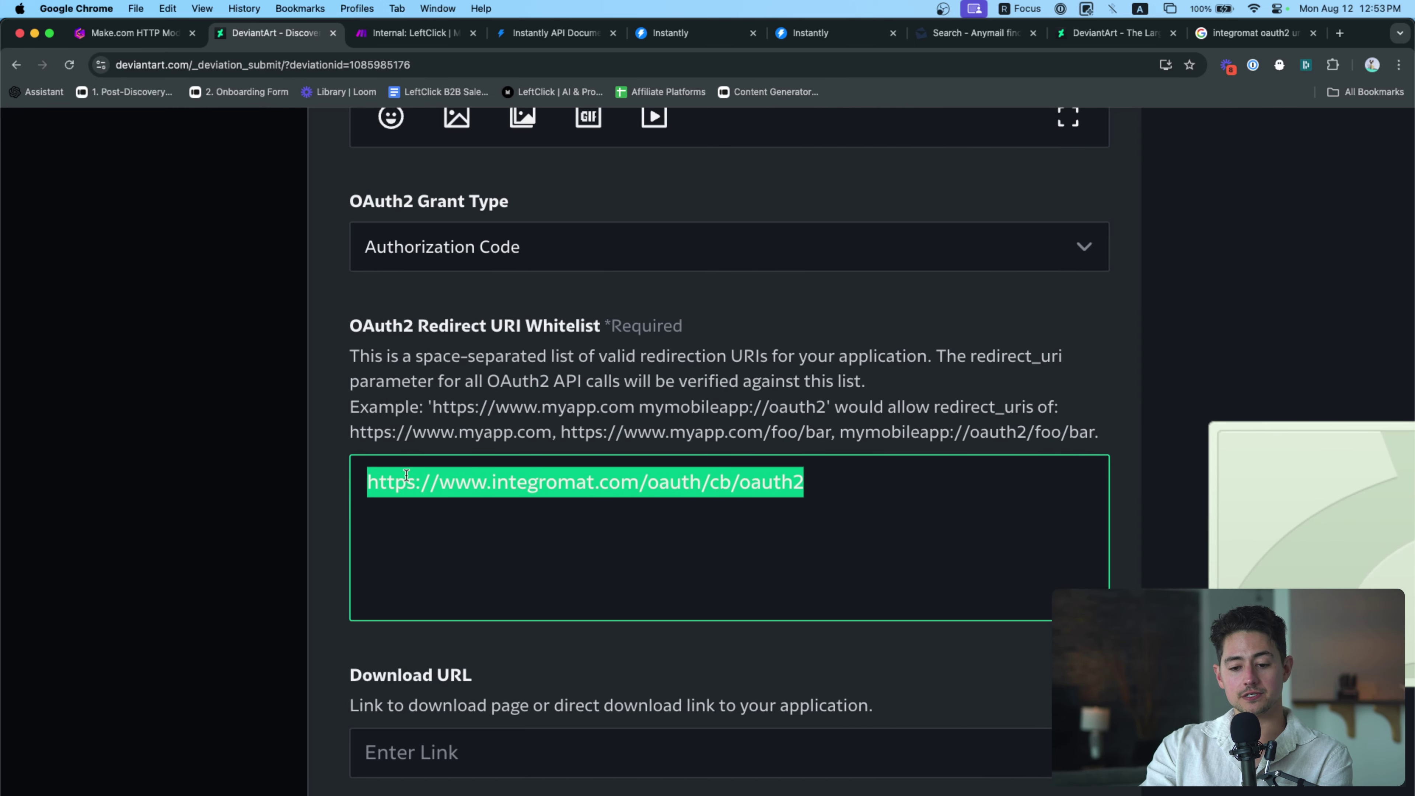
{"action": "scroll", "coordinate": [555, 357], "scroll_direction": "down", "scroll_amount": 5}
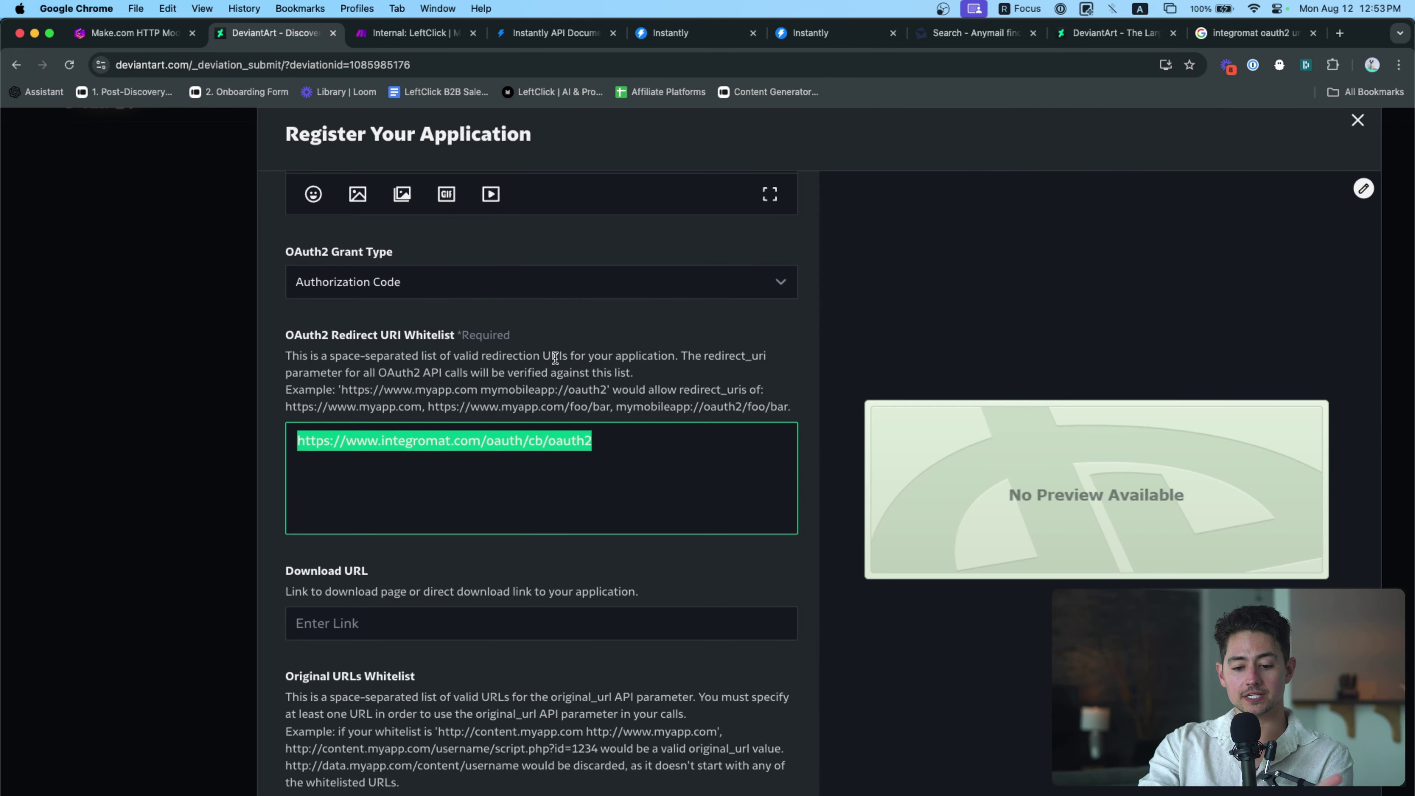
{"action": "scroll", "coordinate": [417, 539], "scroll_direction": "down", "scroll_amount": 3}
{"action": "left_click", "coordinate": [458, 544]}
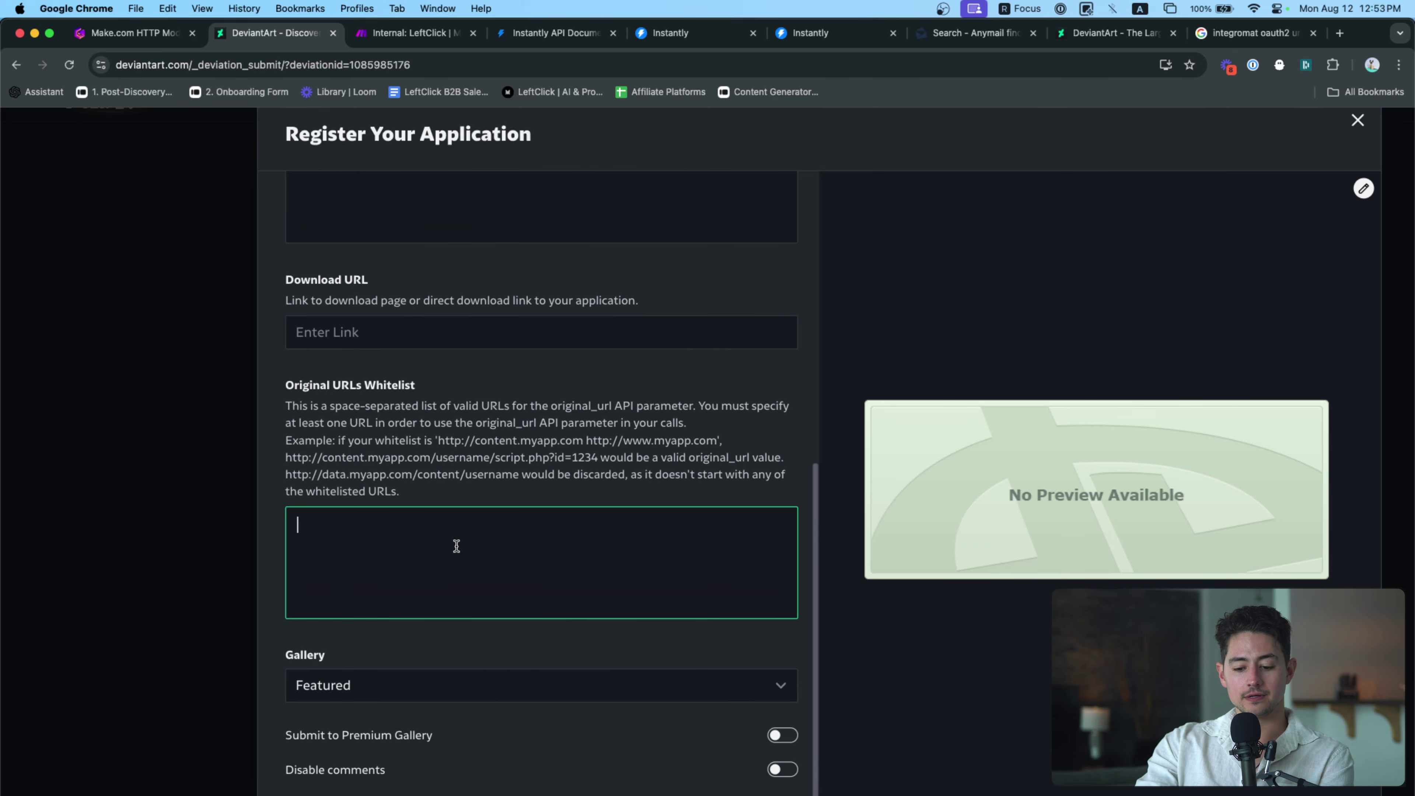
{"action": "type", "text": "https://integromat.com"}
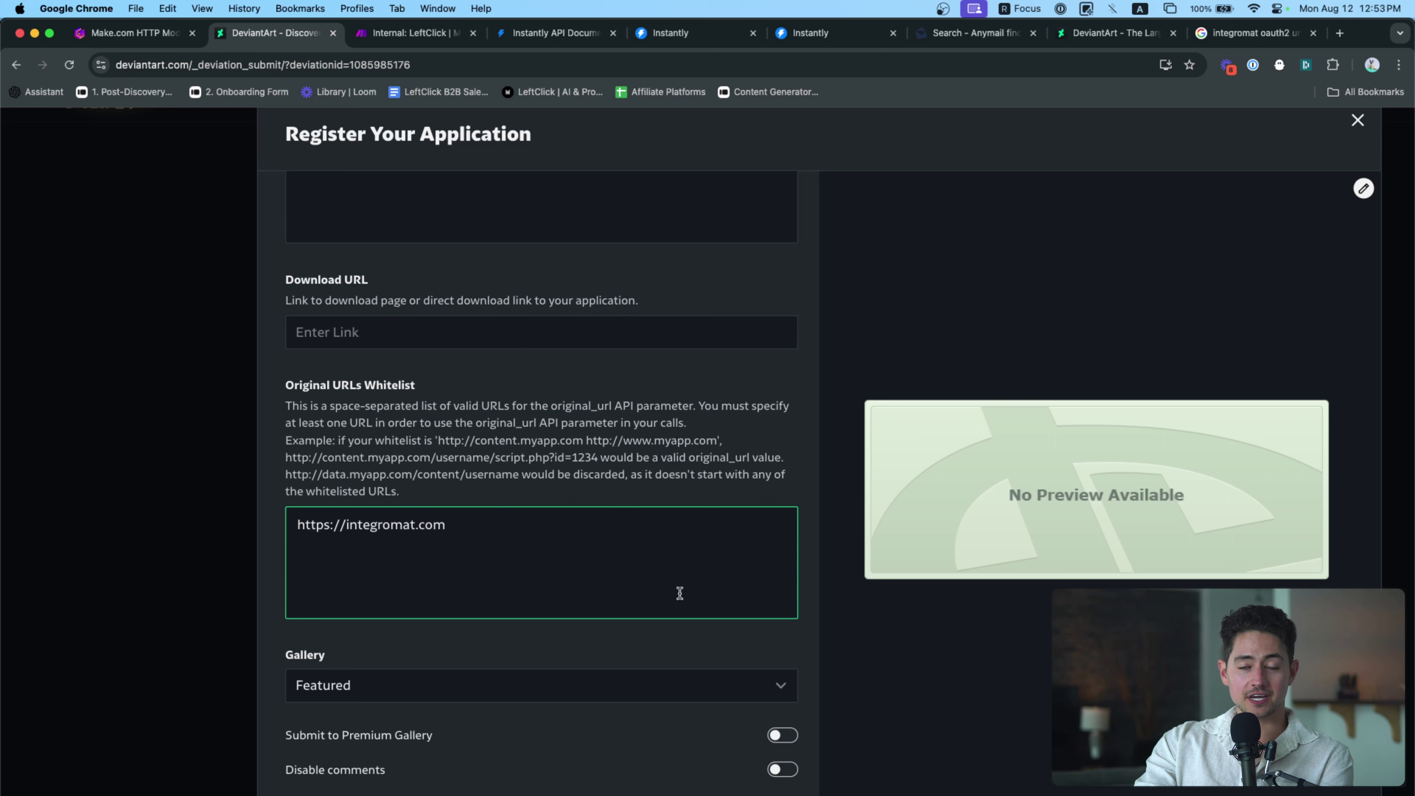
Uncheck the Featured gallery, disable comments, and submit the application
{"action": "left_click", "coordinate": [675, 681]}
{"action": "left_click", "coordinate": [362, 714]}
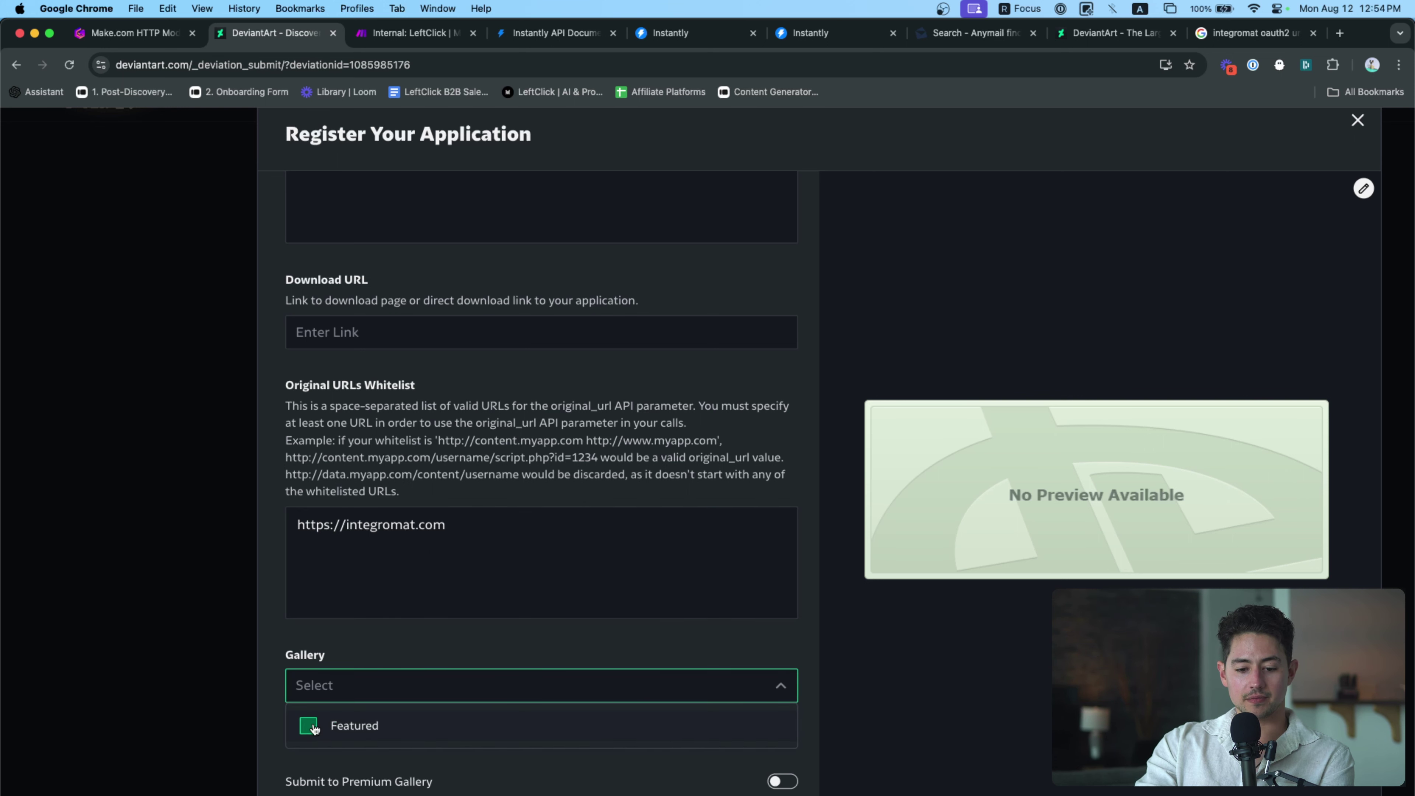
{"action": "scroll", "coordinate": [390, 655], "scroll_direction": "down", "scroll_amount": 1}
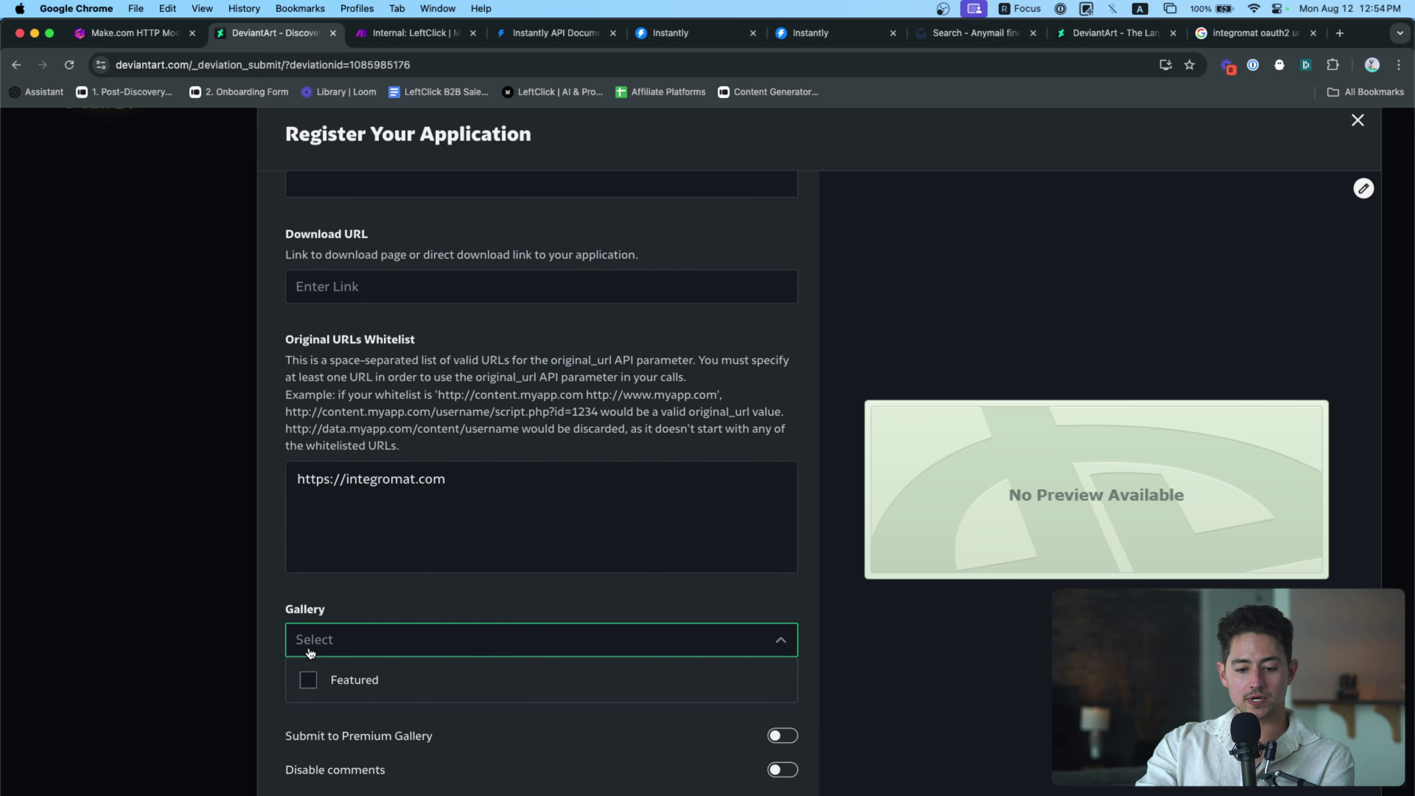
{"action": "left_click", "coordinate": [796, 772]}
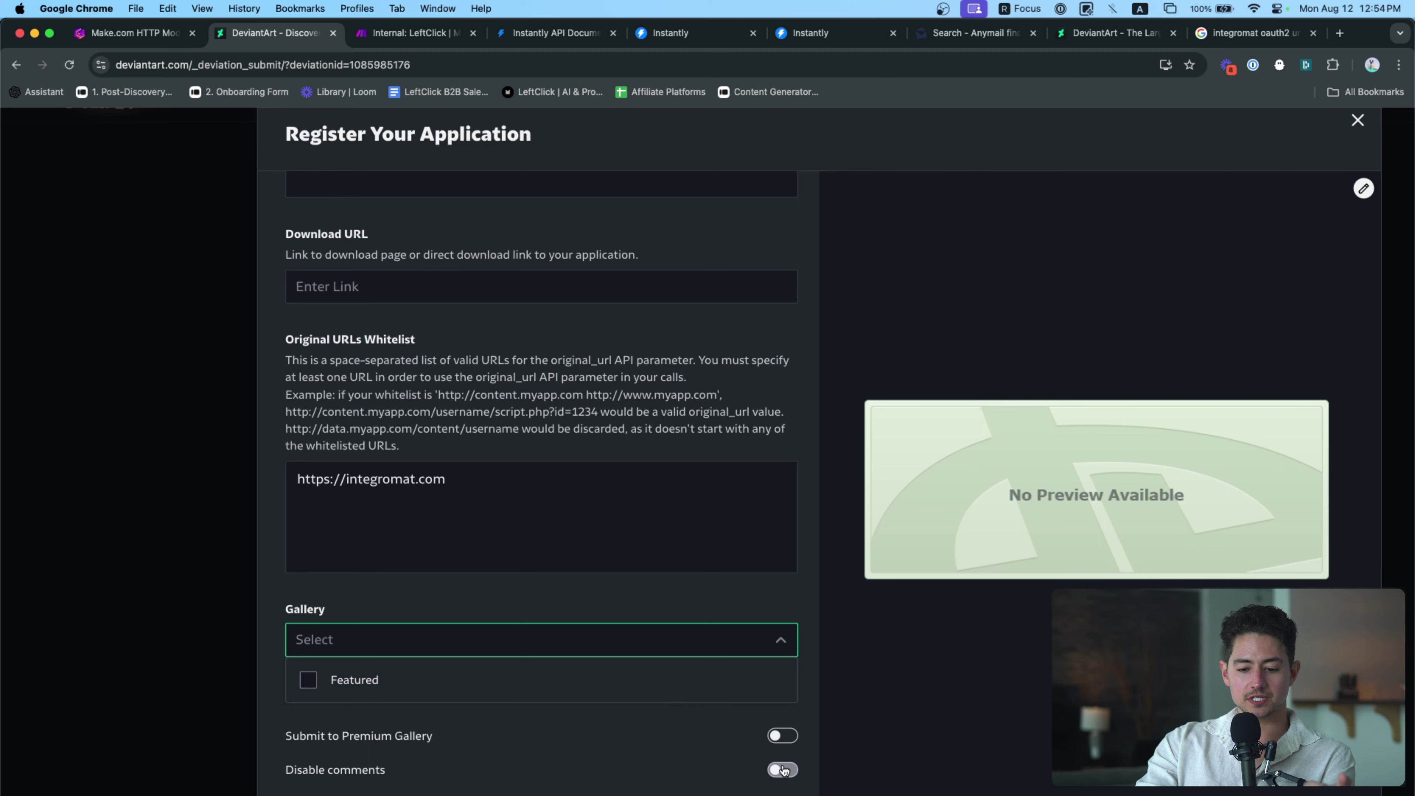
{"action": "key", "text": "super+minus"}
{"action": "key", "text": "super+minus"}
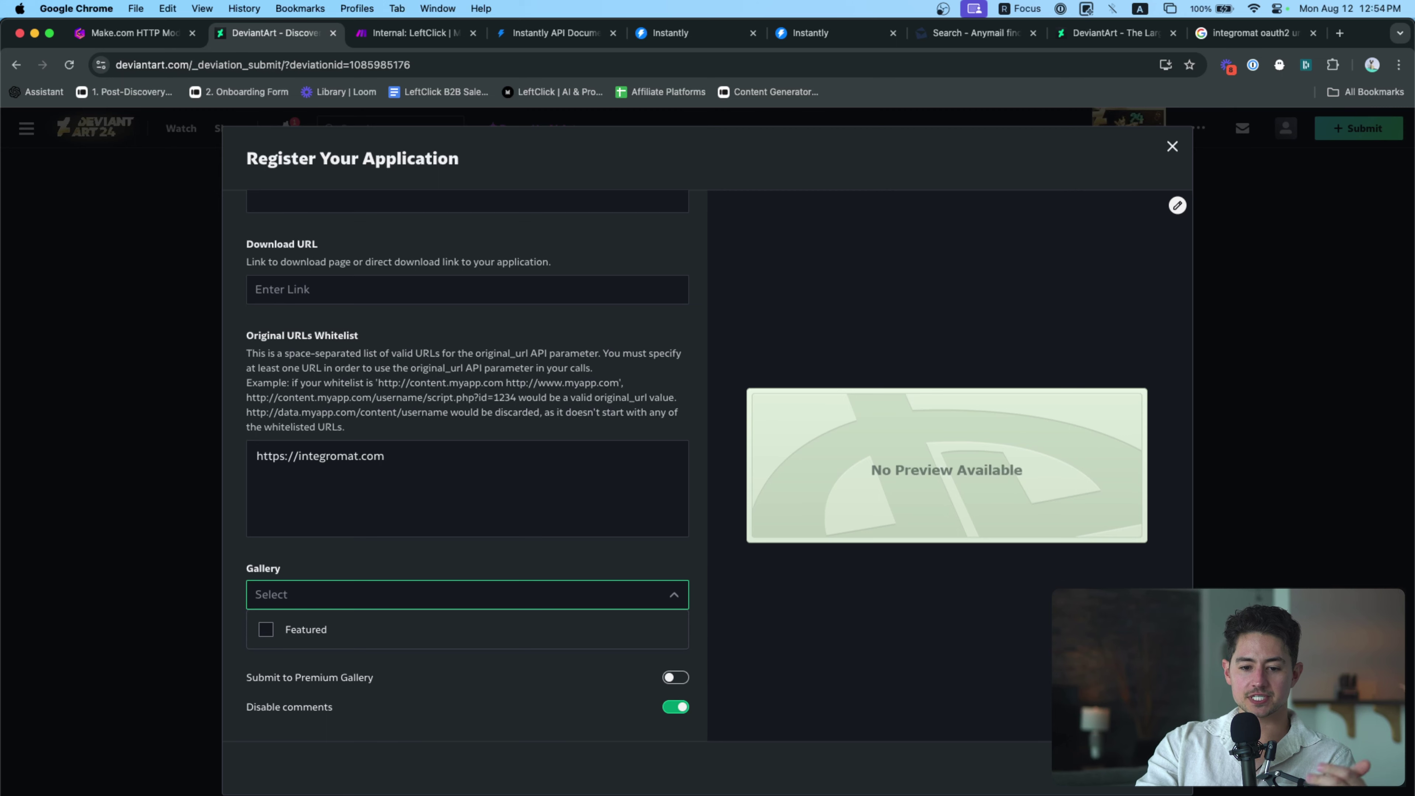
{"action": "left_click", "coordinate": [1132, 768]}
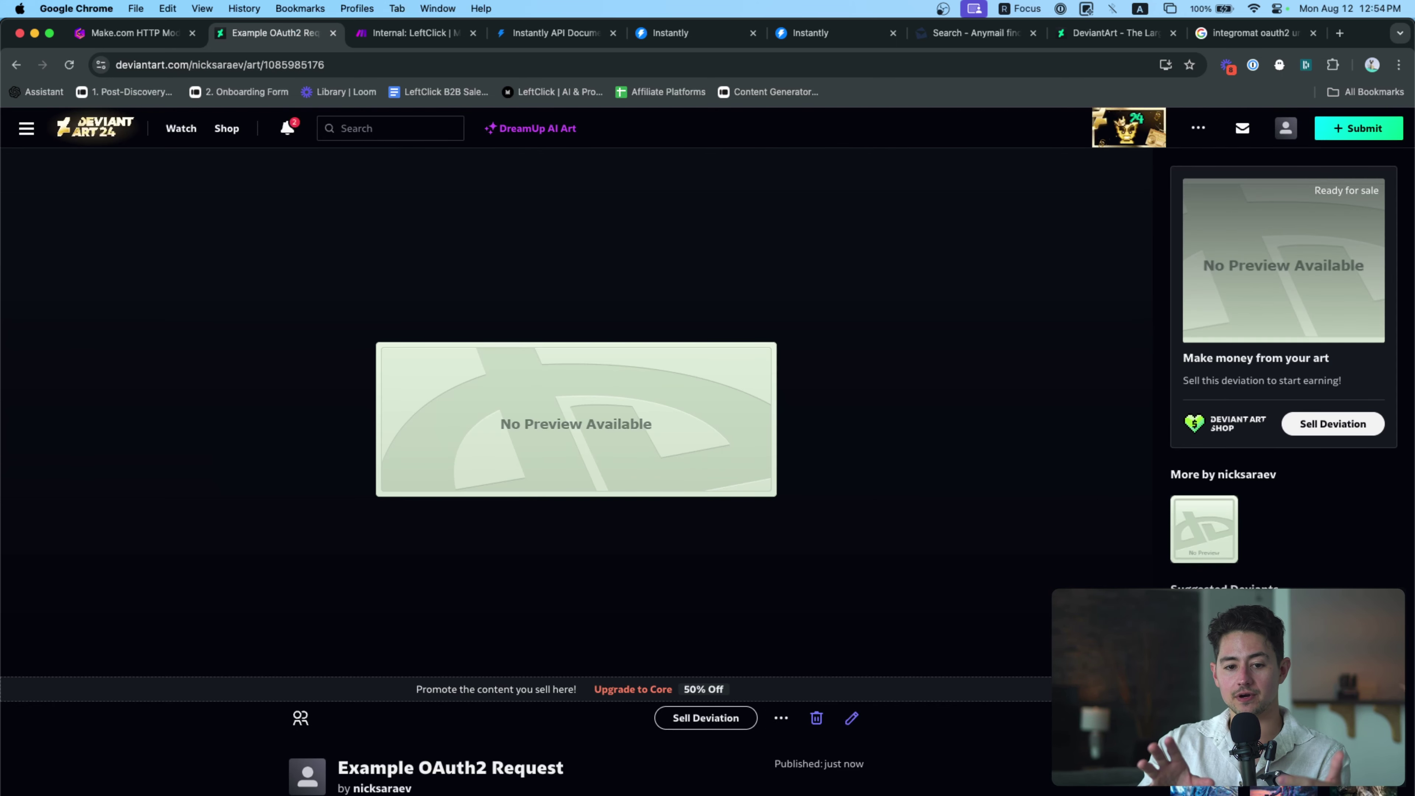
Return to the developers page and open the Untitled app's form under Un-Published Applications
{"action": "left_click", "coordinate": [1120, 34]}
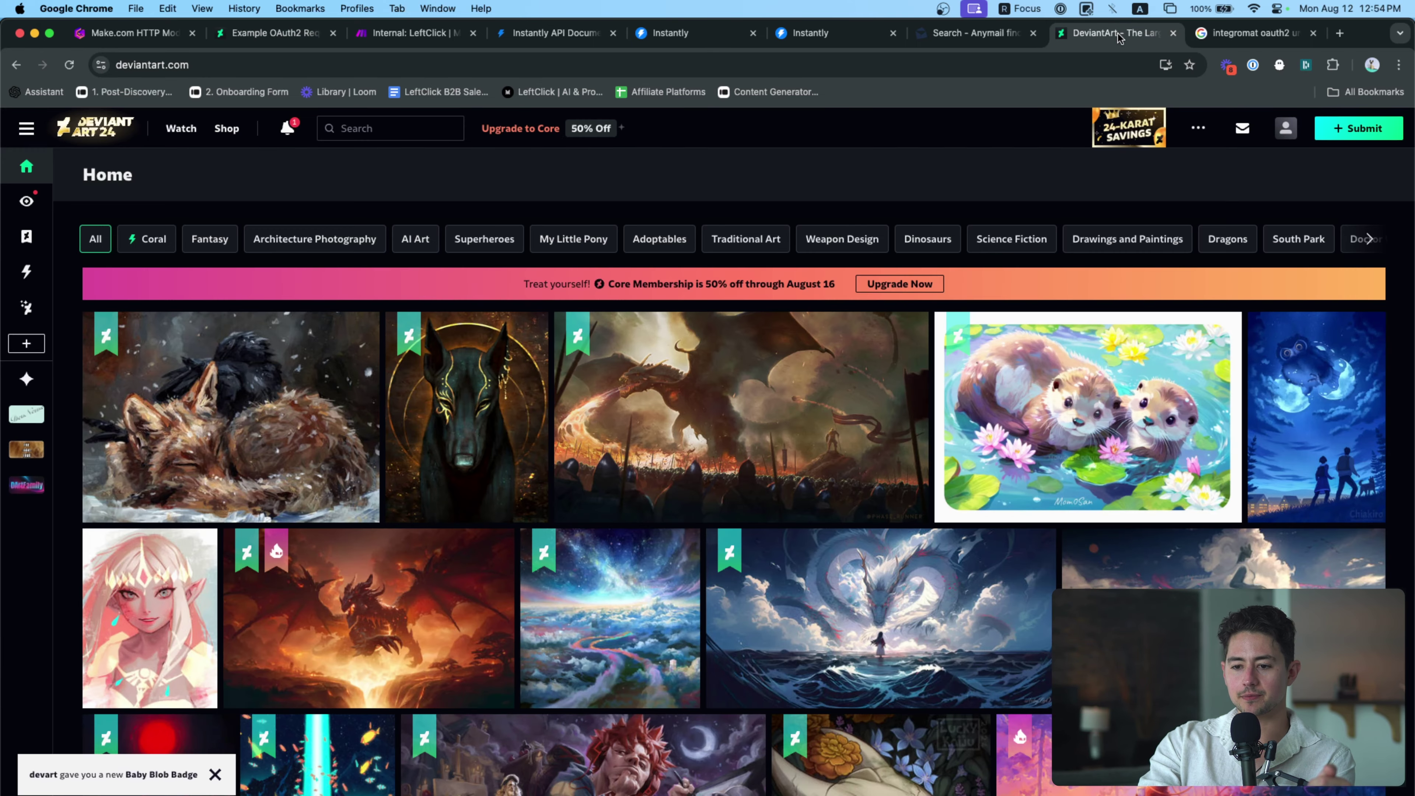
{"action": "left_click", "coordinate": [273, 32]}
{"action": "left_click", "coordinate": [15, 65]}
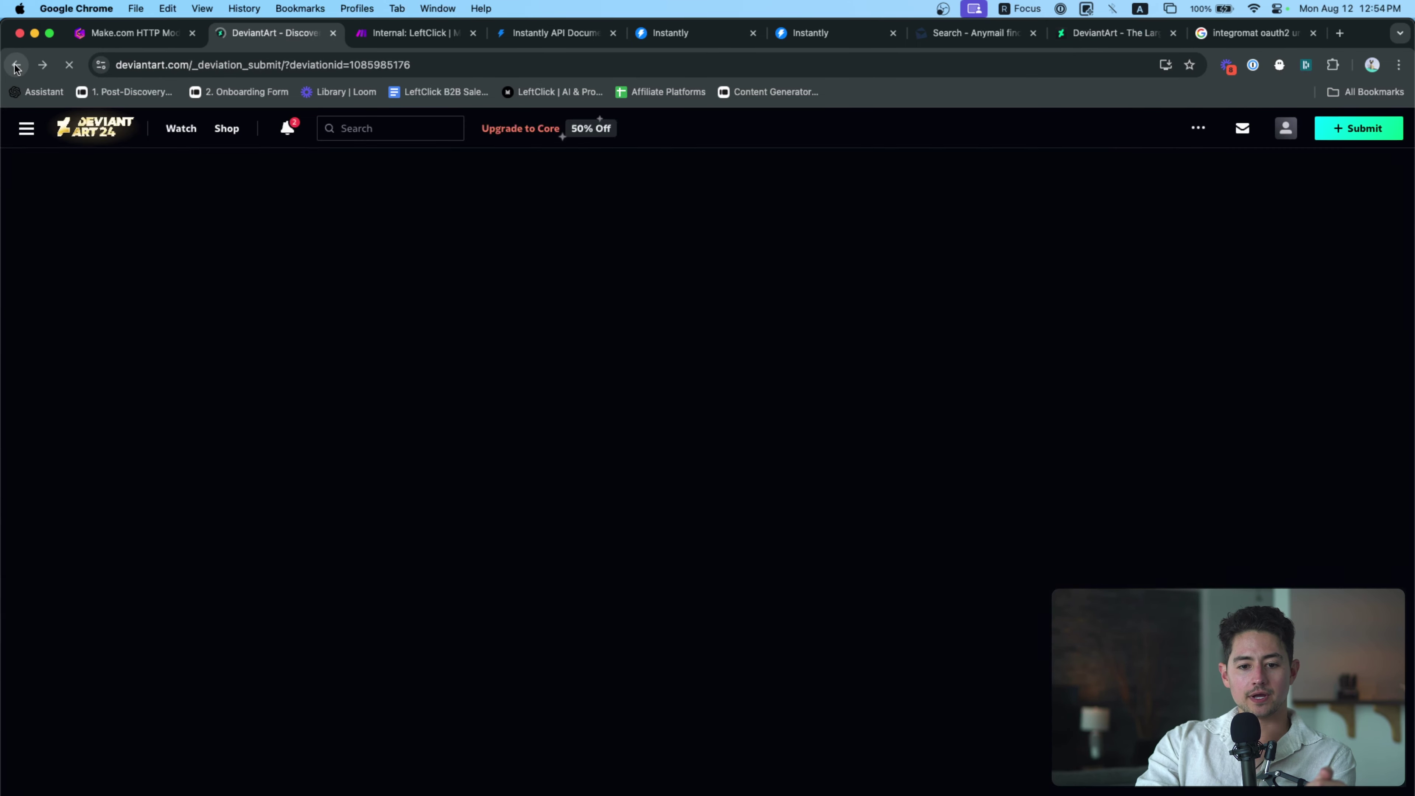
{"action": "left_click", "coordinate": [16, 65]}
{"action": "key", "text": "super+l"}
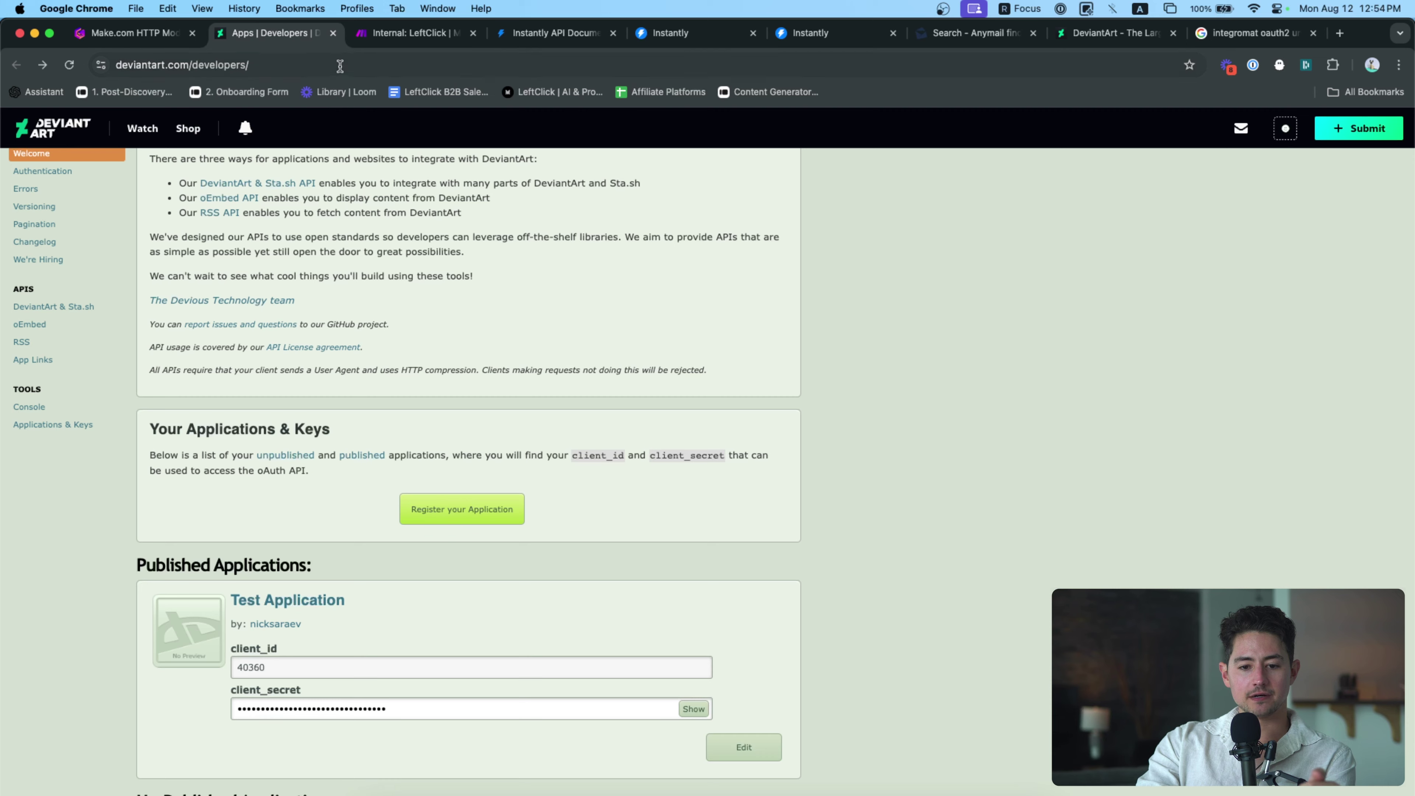
{"action": "scroll", "coordinate": [363, 482], "scroll_direction": "down", "scroll_amount": 2}
{"action": "scroll", "coordinate": [273, 396], "scroll_direction": "down", "scroll_amount": 3}
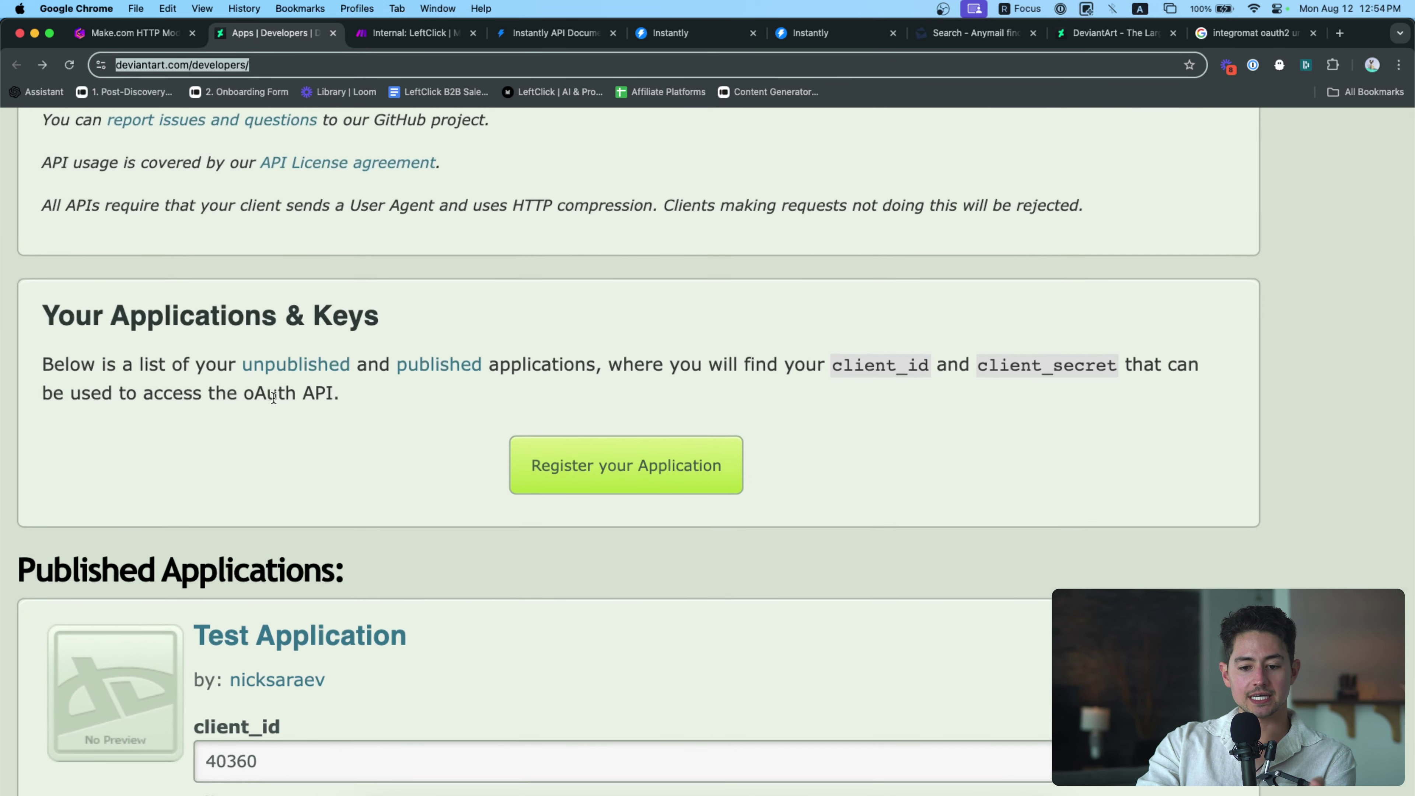
{"action": "scroll", "coordinate": [273, 395], "scroll_direction": "up", "scroll_amount": 5}
{"action": "scroll", "coordinate": [248, 276], "scroll_direction": "down", "scroll_amount": 8}
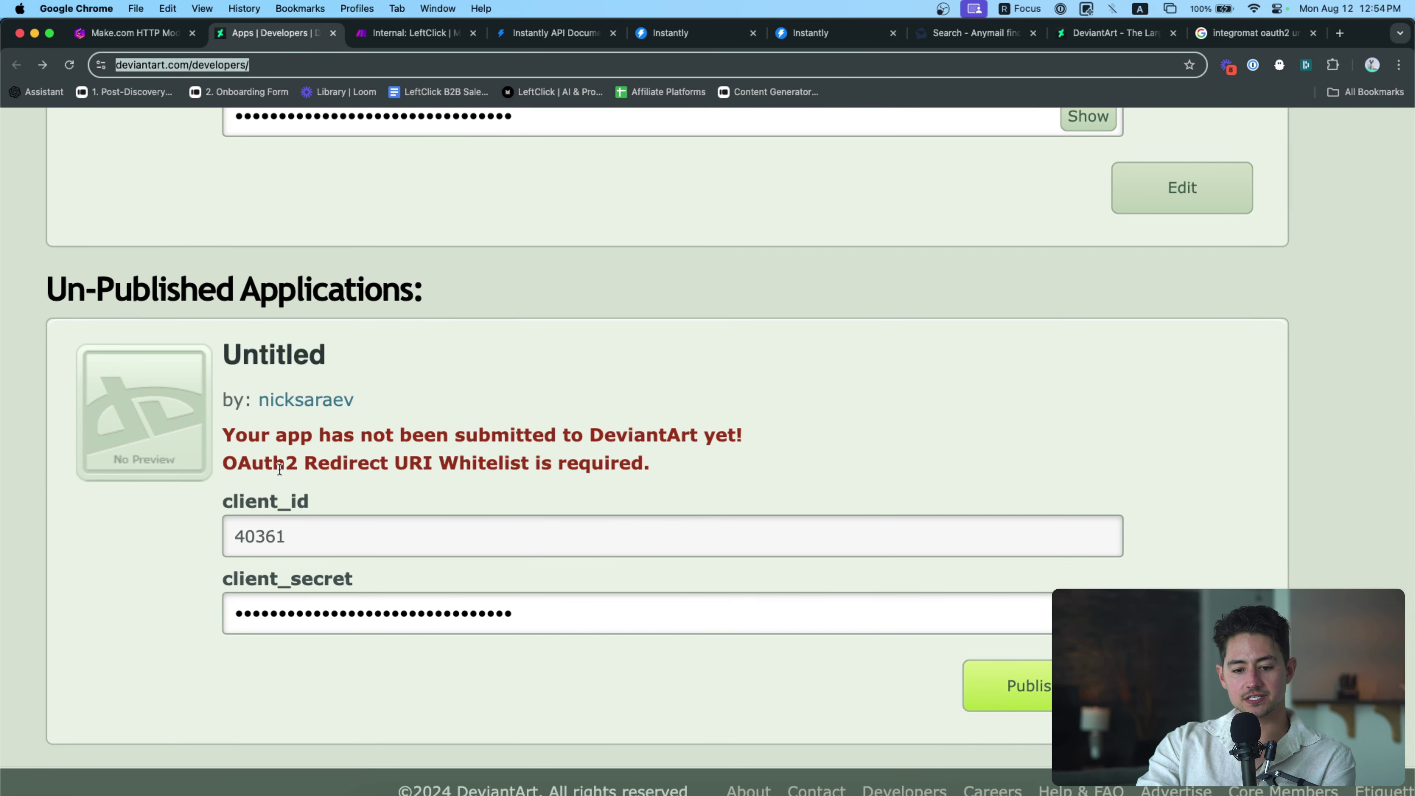
{"action": "left_click", "coordinate": [1000, 689]}
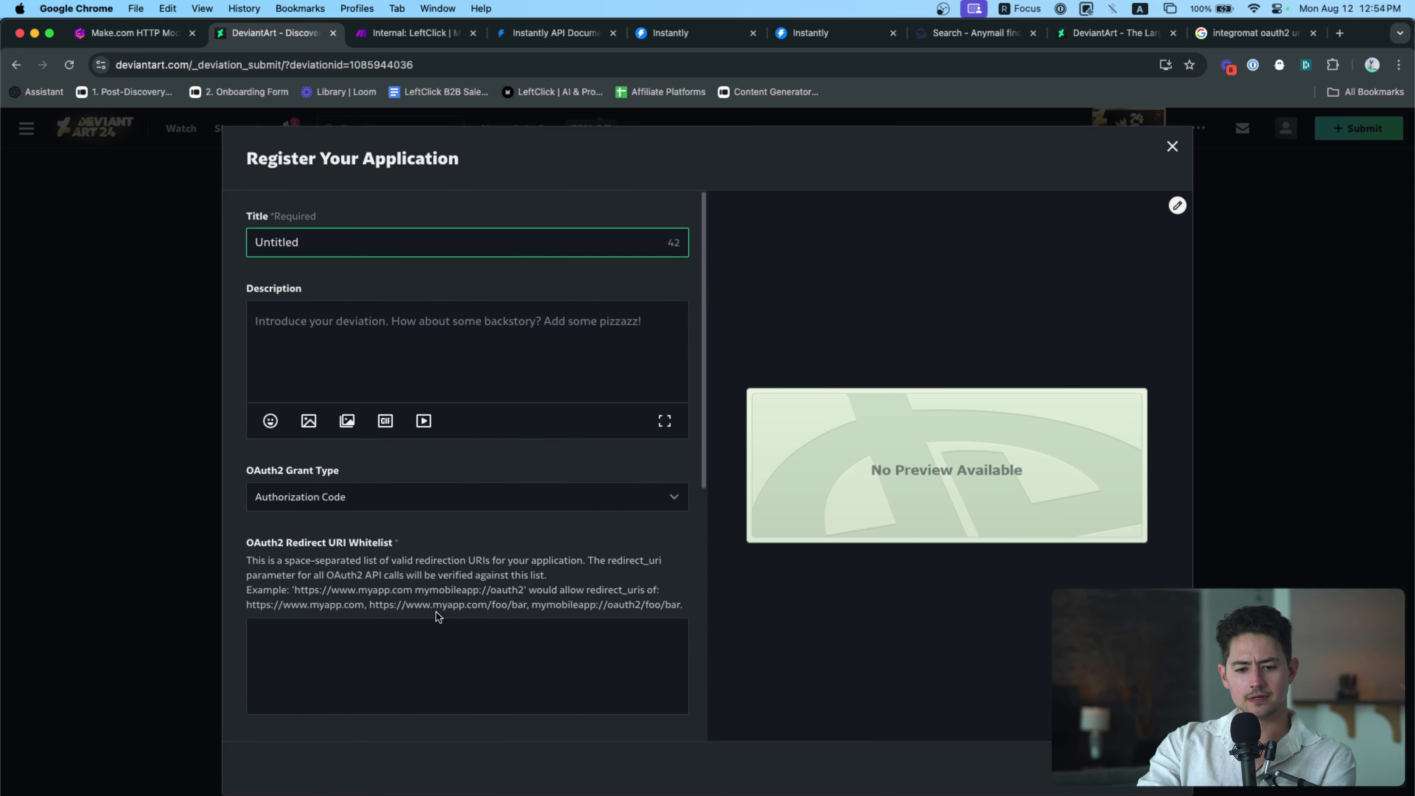
Copy the Test Application's client_id into Make's Client ID field
{"action": "key", "text": "super+["}
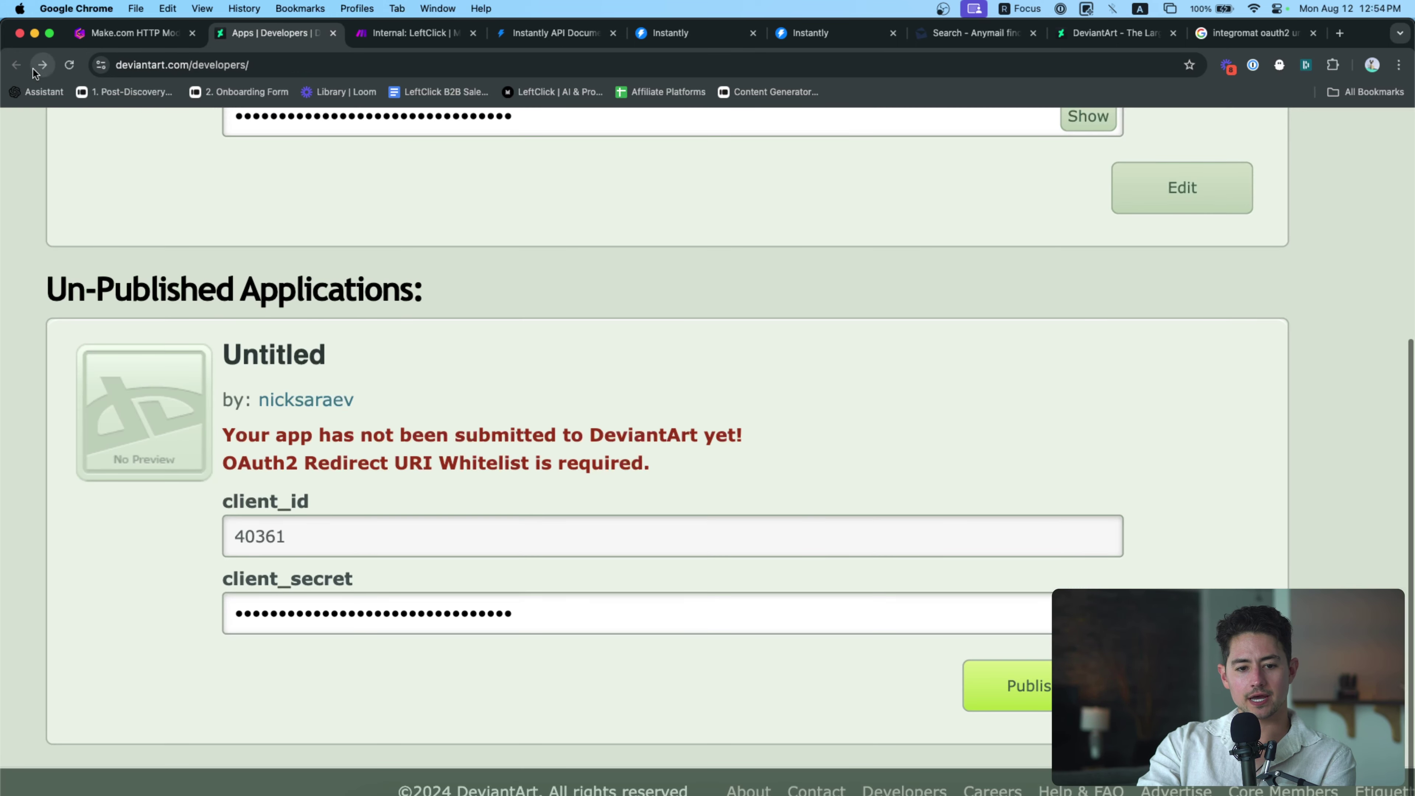
{"action": "scroll", "coordinate": [347, 294], "scroll_direction": "up", "scroll_amount": 10}
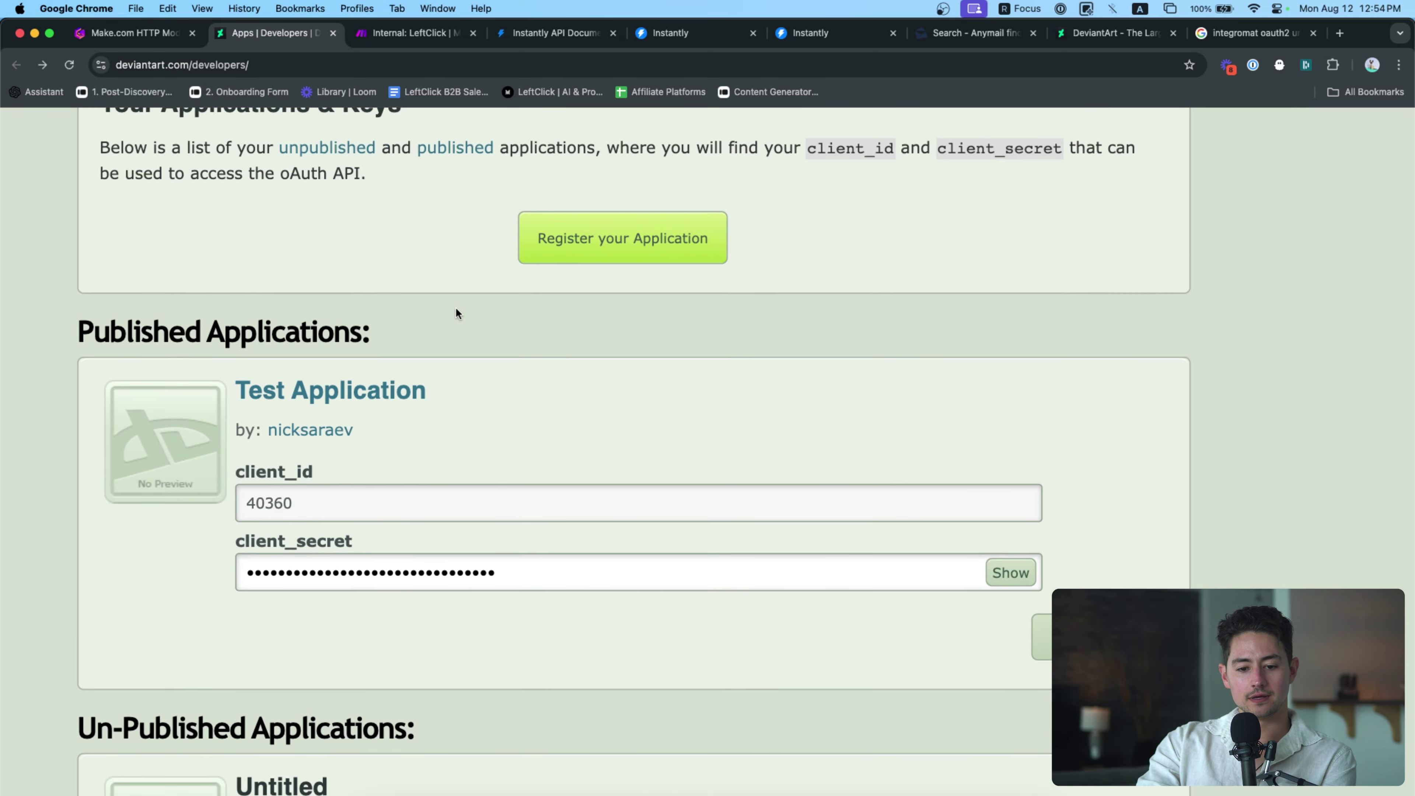
{"action": "scroll", "coordinate": [456, 307], "scroll_direction": "down", "scroll_amount": 5}
{"action": "scroll", "coordinate": [433, 358], "scroll_direction": "up", "scroll_amount": 5}
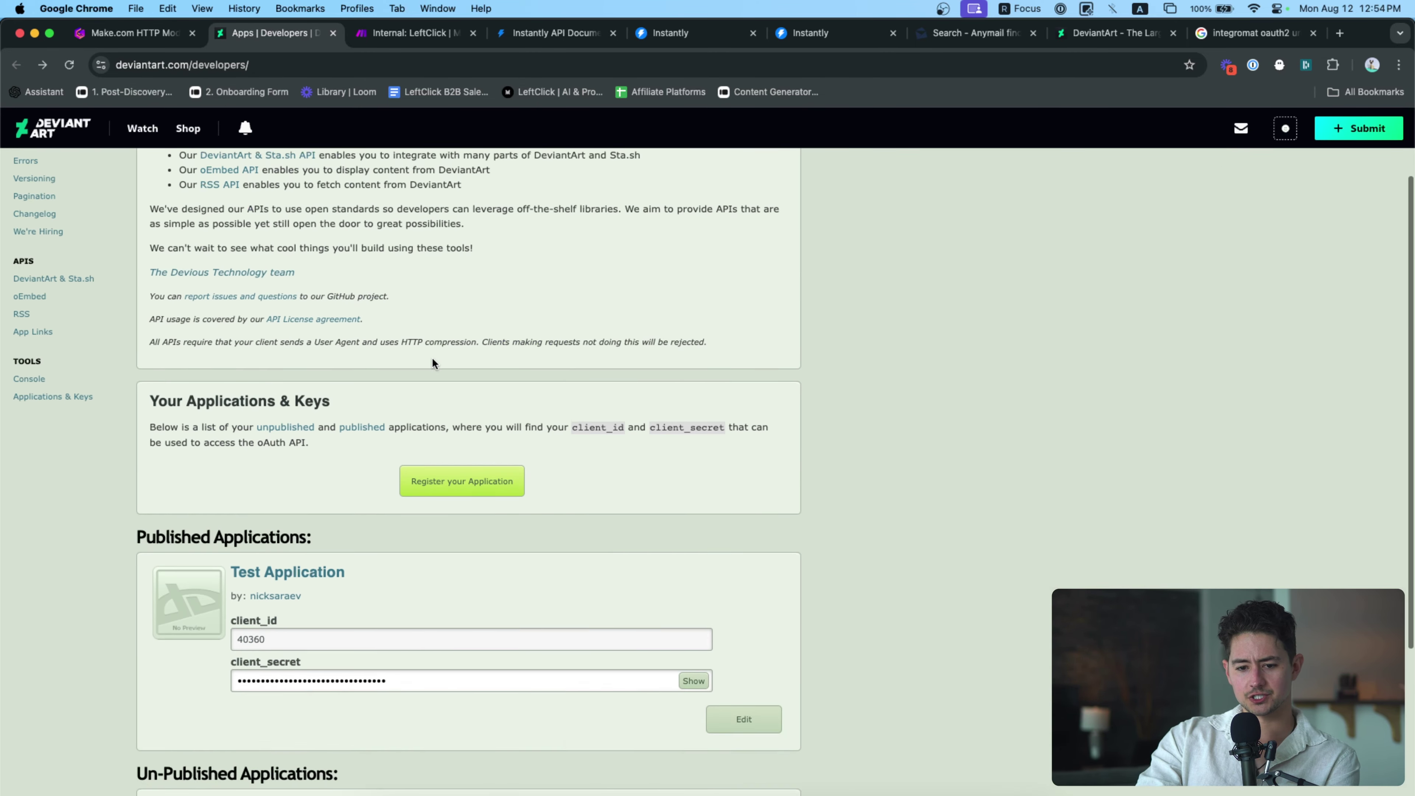
{"action": "scroll", "coordinate": [432, 358], "scroll_direction": "down", "scroll_amount": 5}
{"action": "scroll", "coordinate": [406, 361], "scroll_direction": "up", "scroll_amount": 5}
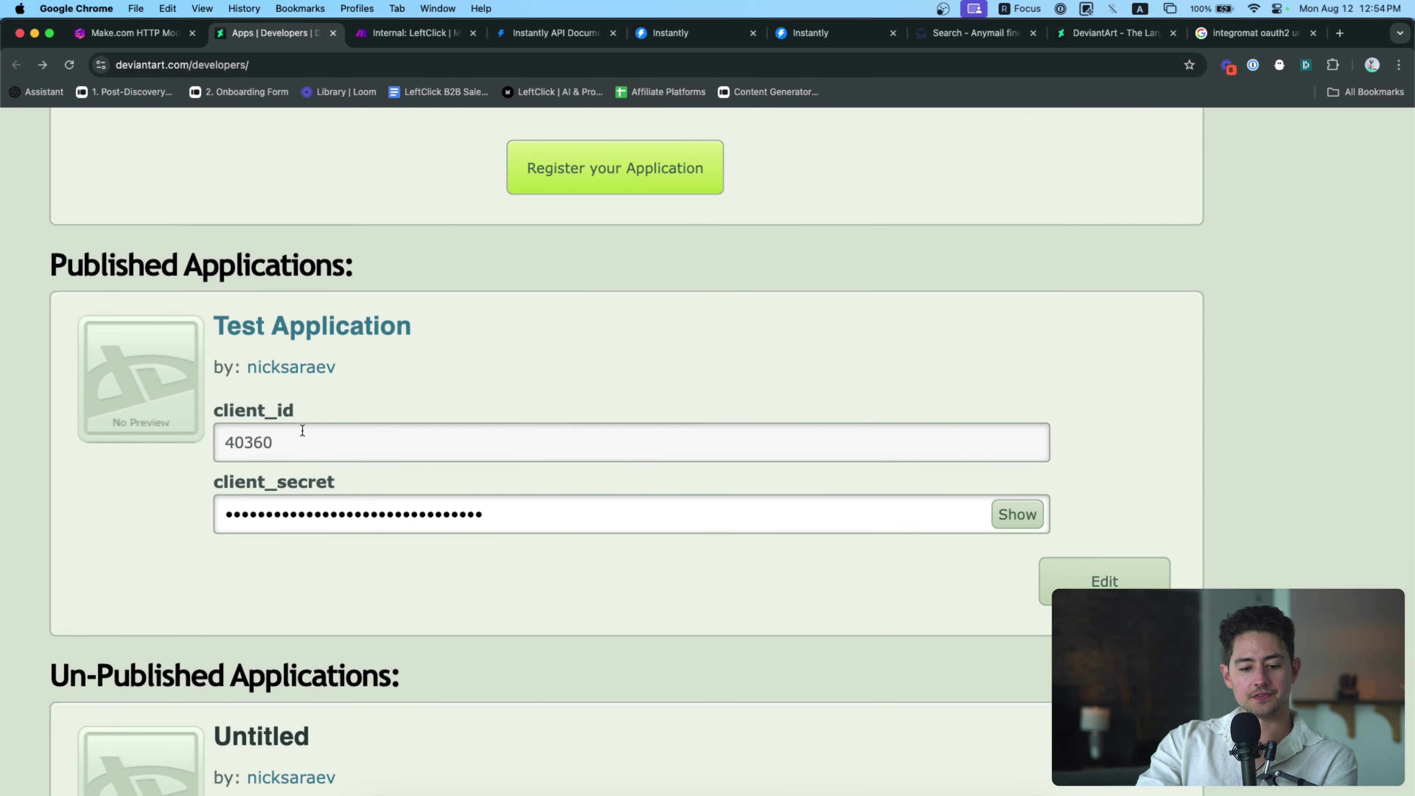
{"action": "left_click_drag", "start_coordinate": [368, 443], "coordinate": [192, 450]}
{"action": "key", "text": "super+c"}
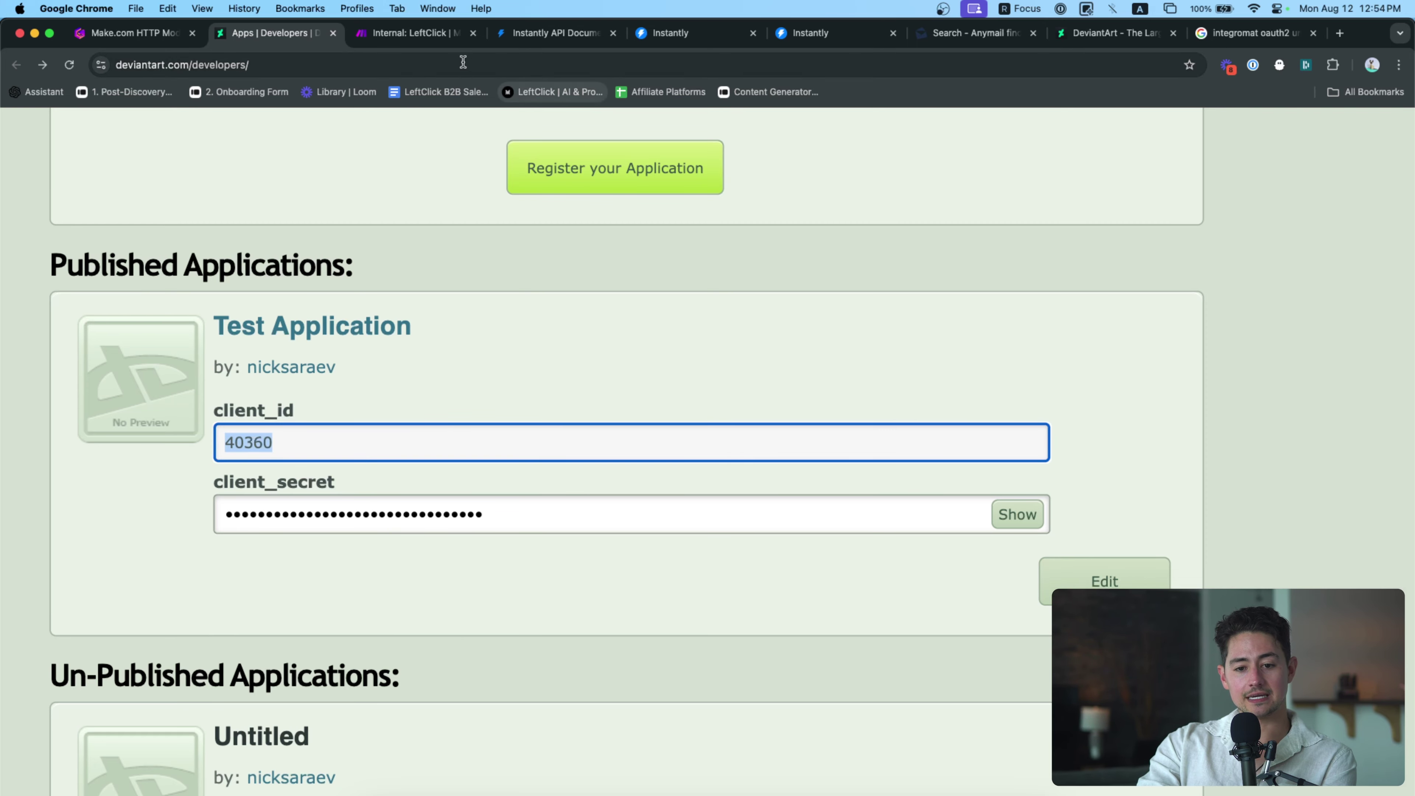
{"action": "left_click", "coordinate": [415, 33]}
{"action": "scroll", "coordinate": [689, 417], "scroll_direction": "down", "scroll_amount": 1}
{"action": "left_click", "coordinate": [694, 532]}
{"action": "key", "text": "super+v"}
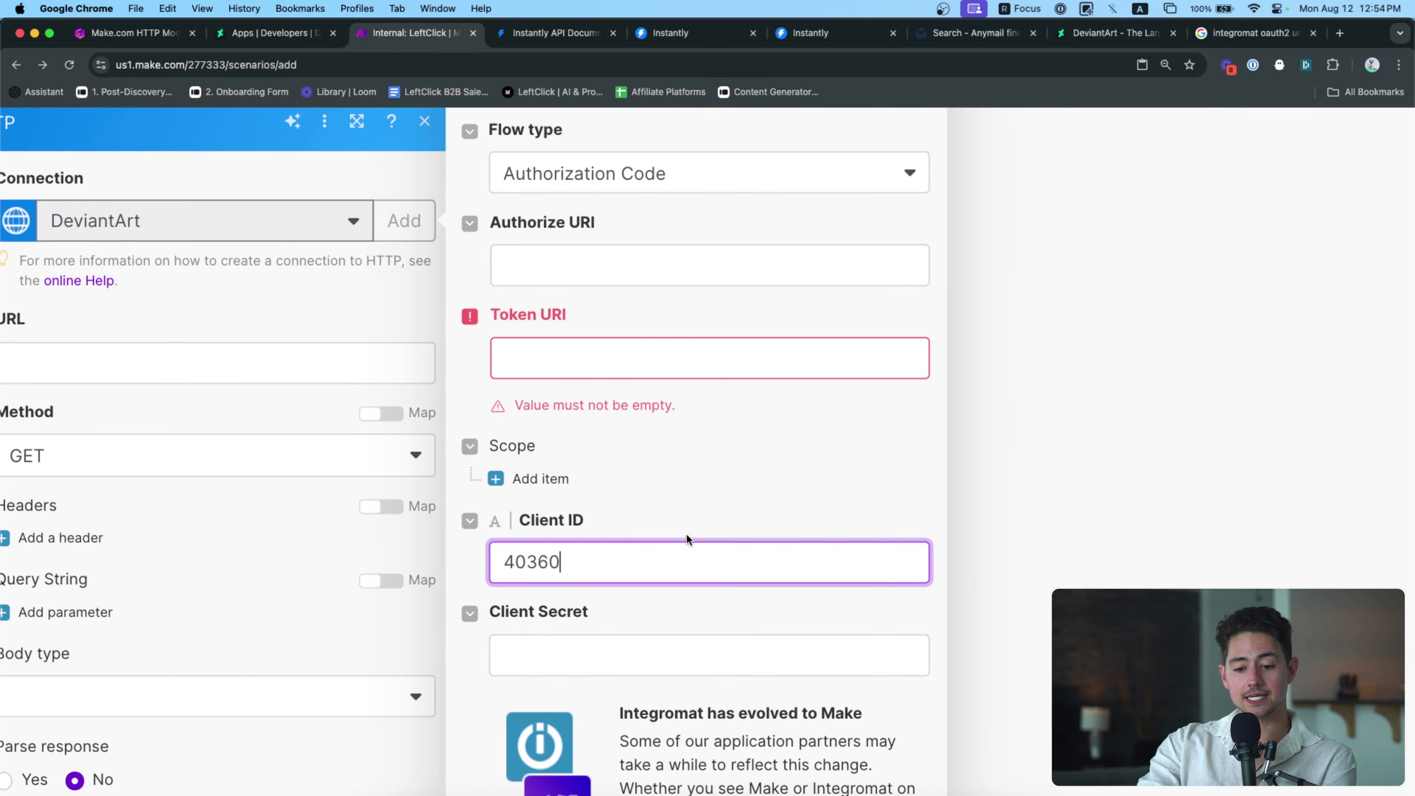
Reveal the Test Application's client_secret and paste it into Make's Client Secret field
{"action": "key", "text": "ctrl+shift+Tab"}
{"action": "left_click", "coordinate": [425, 511]}
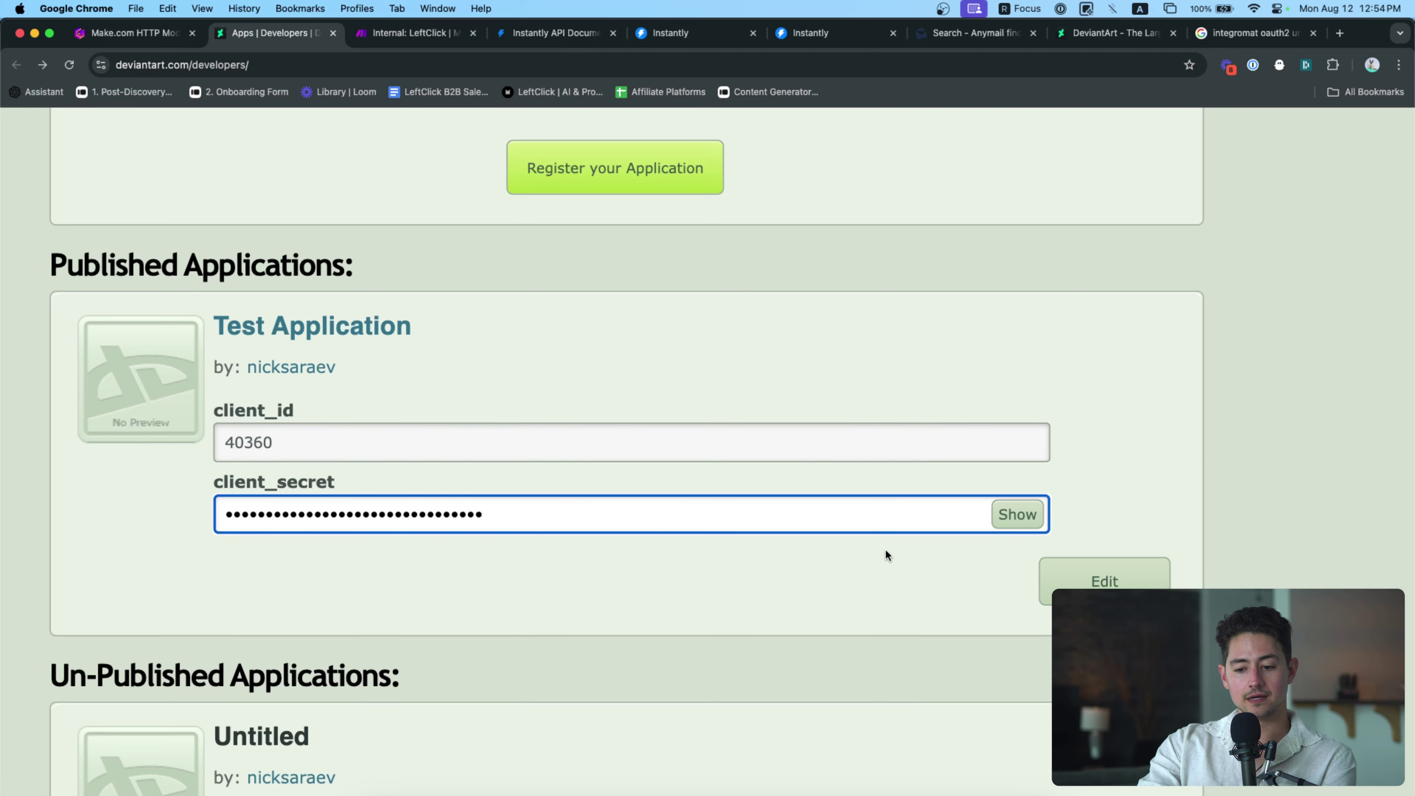
{"action": "left_click", "coordinate": [1018, 514]}
{"action": "left_click", "coordinate": [793, 505]}
{"action": "double_click", "coordinate": [543, 512]}
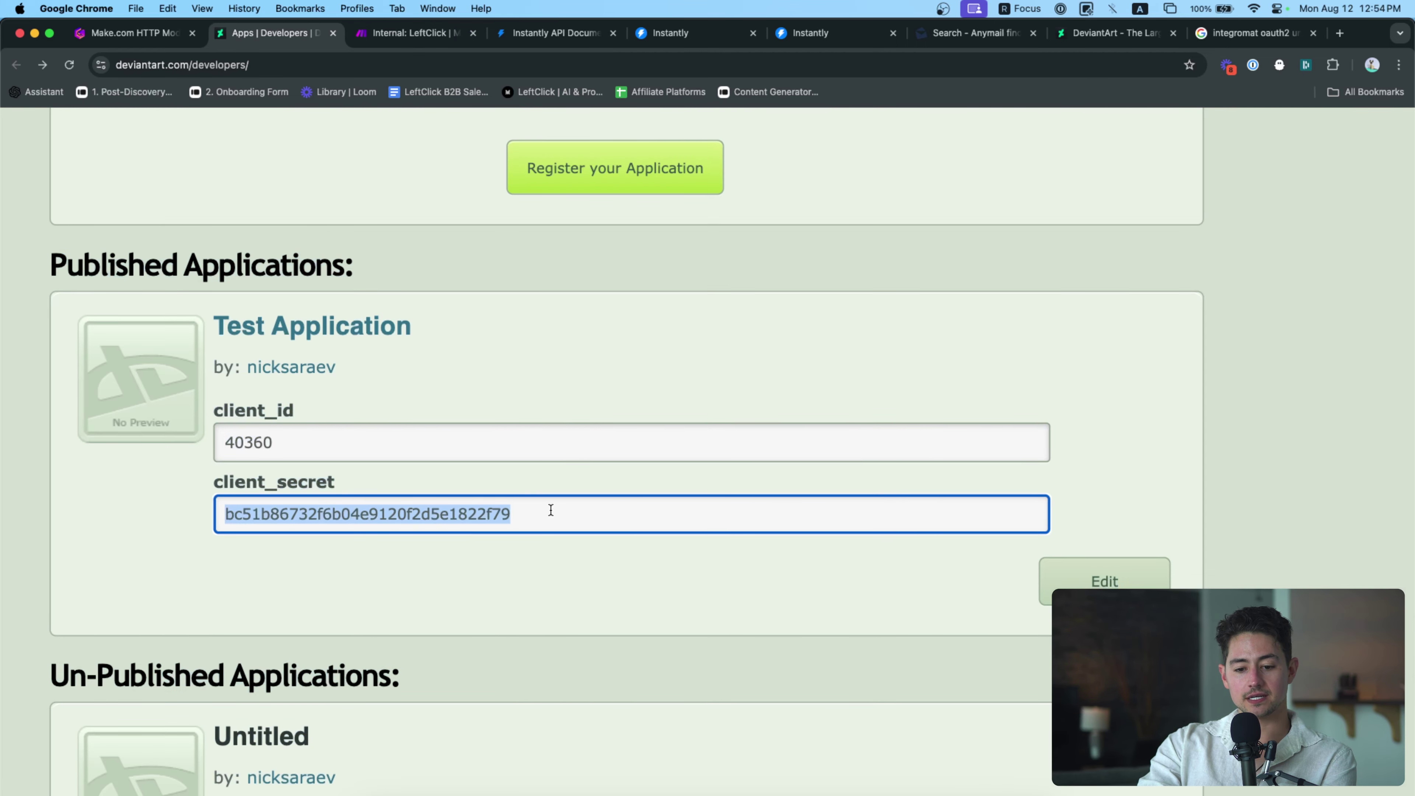
{"action": "key", "text": "super+c"}
{"action": "key", "text": "ctrl+Tab"}
{"action": "scroll", "coordinate": [697, 566], "scroll_direction": "down", "scroll_amount": 1}
{"action": "left_click", "coordinate": [673, 600]}
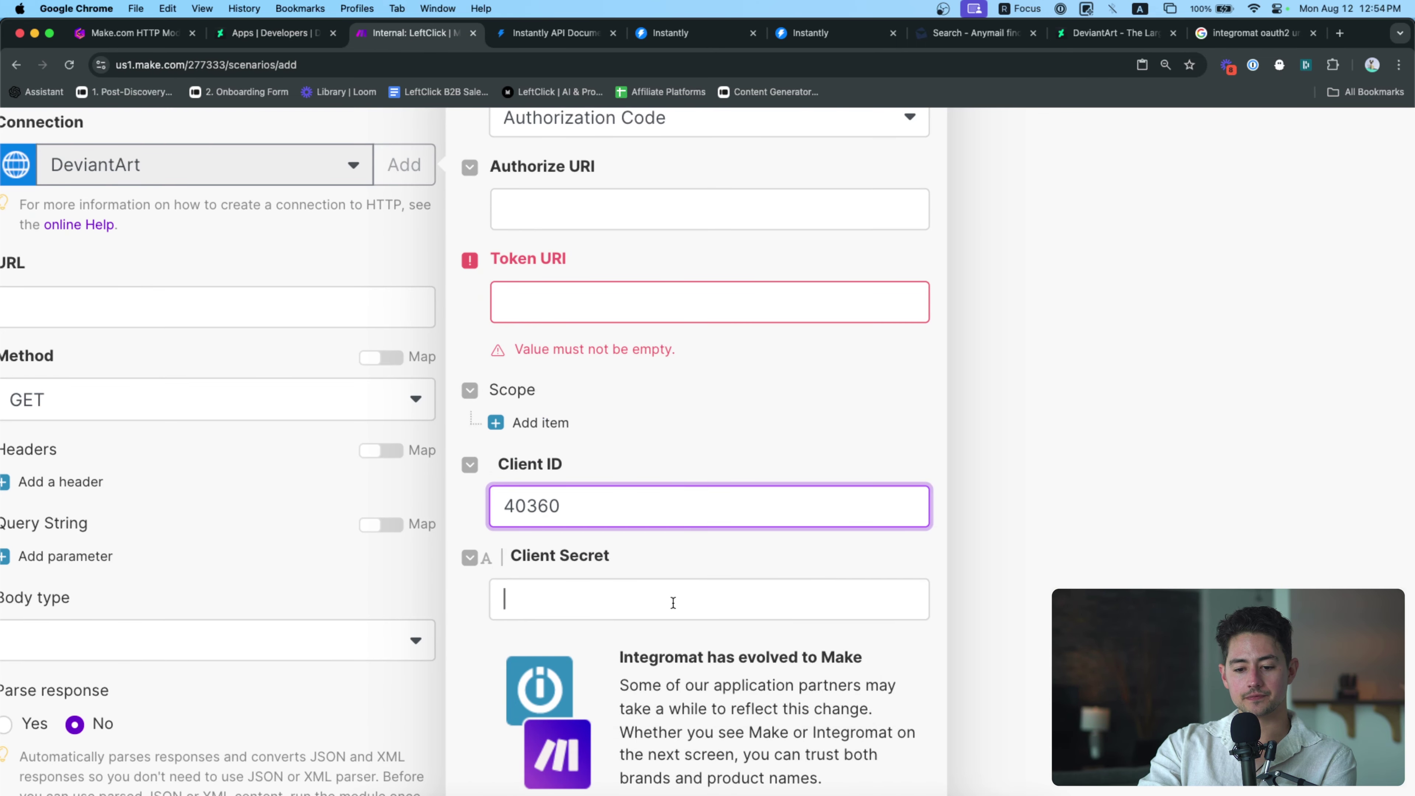
{"action": "key", "text": "super+v"}
Check Make's empty Authorize URI and Token URI fields, then reset DeviantArt's page zoom
{"action": "scroll", "coordinate": [618, 485], "scroll_direction": "up", "scroll_amount": 3}
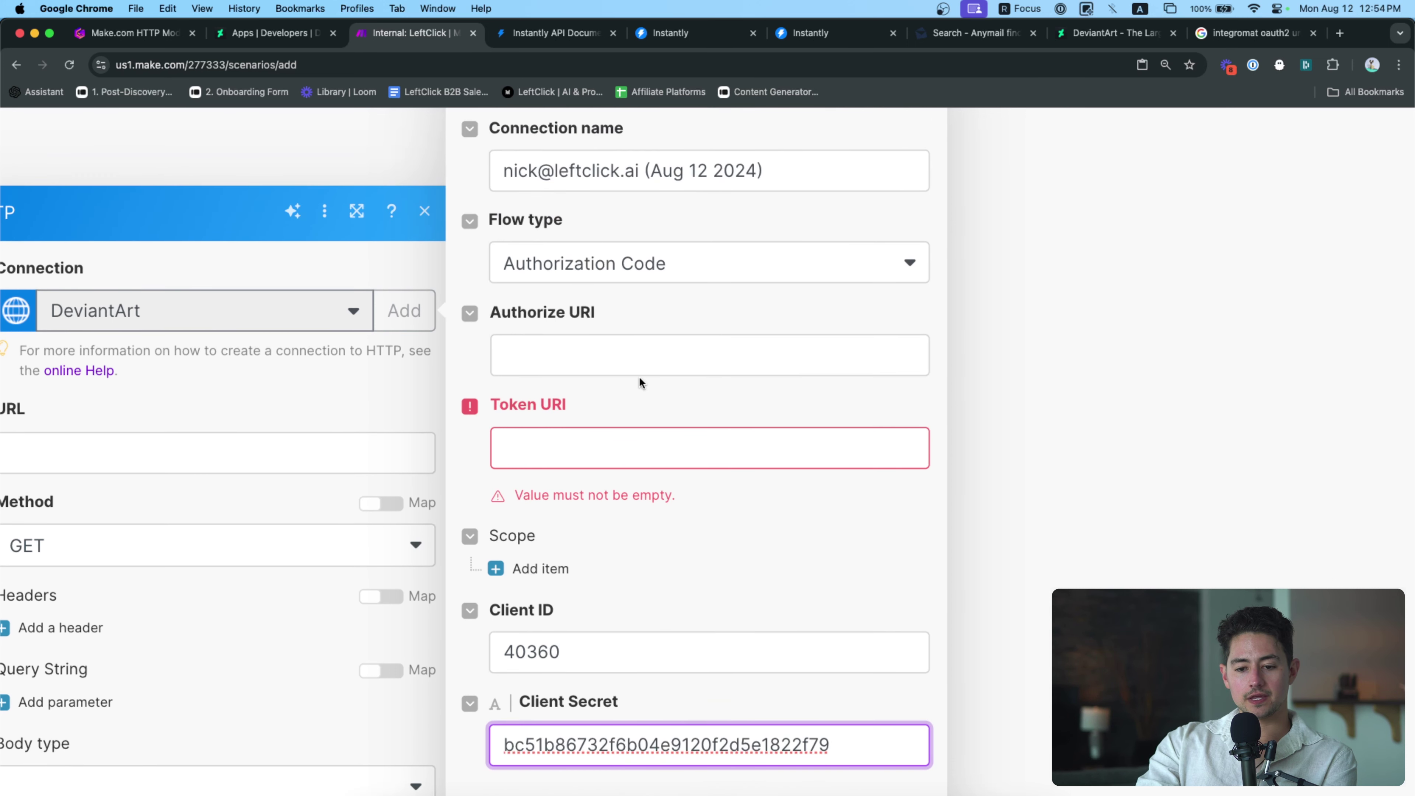
{"action": "left_click", "coordinate": [627, 360]}
{"action": "left_click", "coordinate": [697, 454]}
{"action": "left_click", "coordinate": [706, 414]}
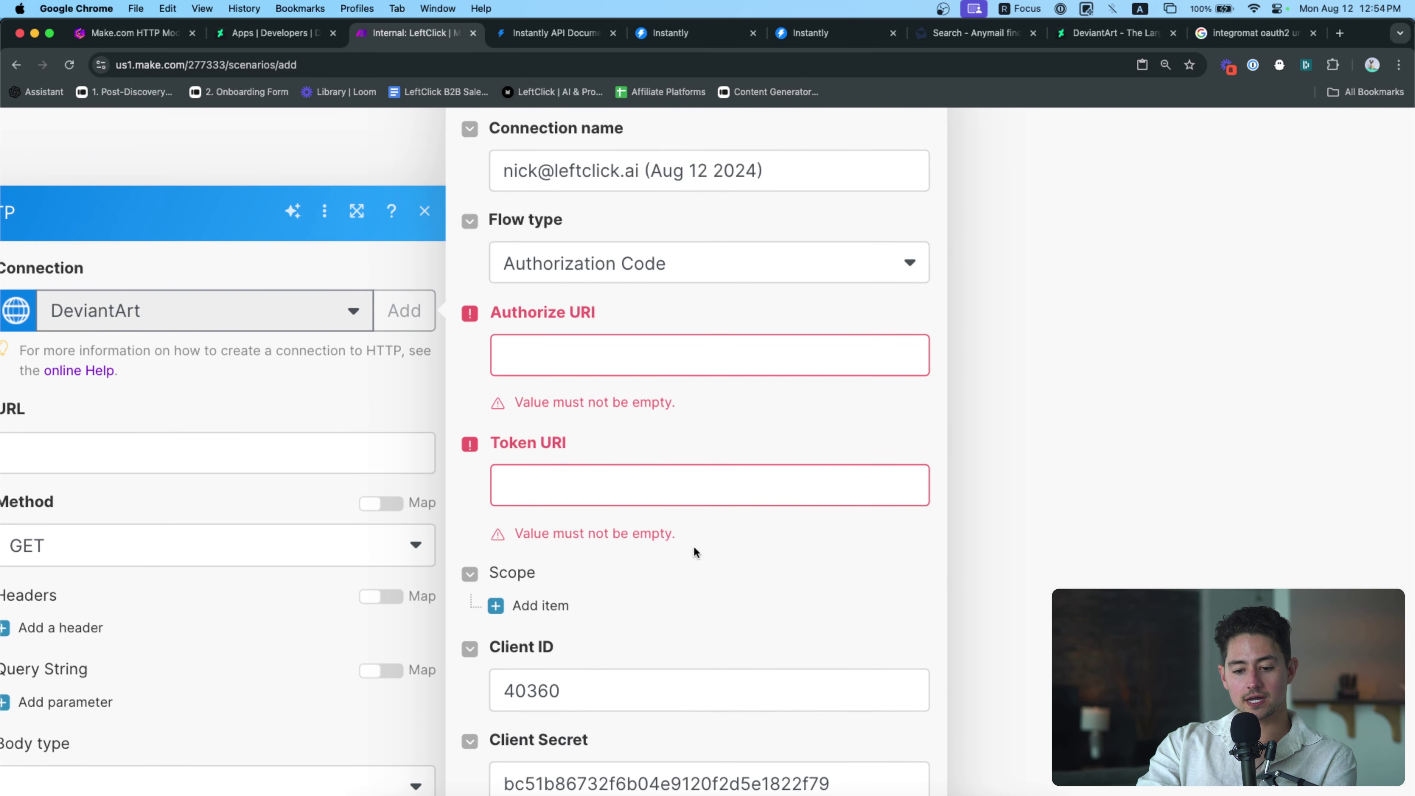
{"action": "key", "text": "ctrl+shift+Tab"}
{"action": "key", "text": "super+0"}
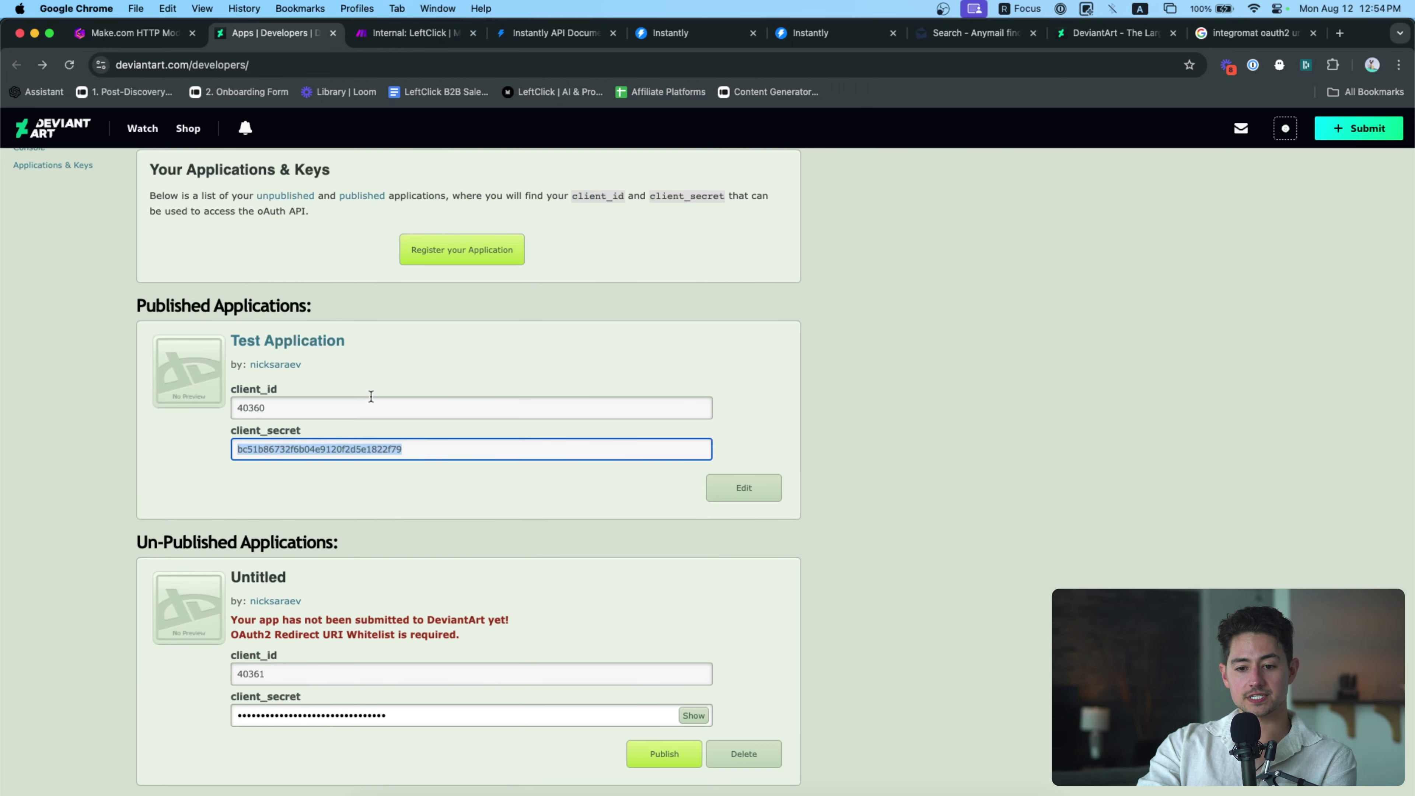
{"action": "scroll", "coordinate": [406, 396], "scroll_direction": "up", "scroll_amount": 5}
{"action": "left_click", "coordinate": [42, 242]}
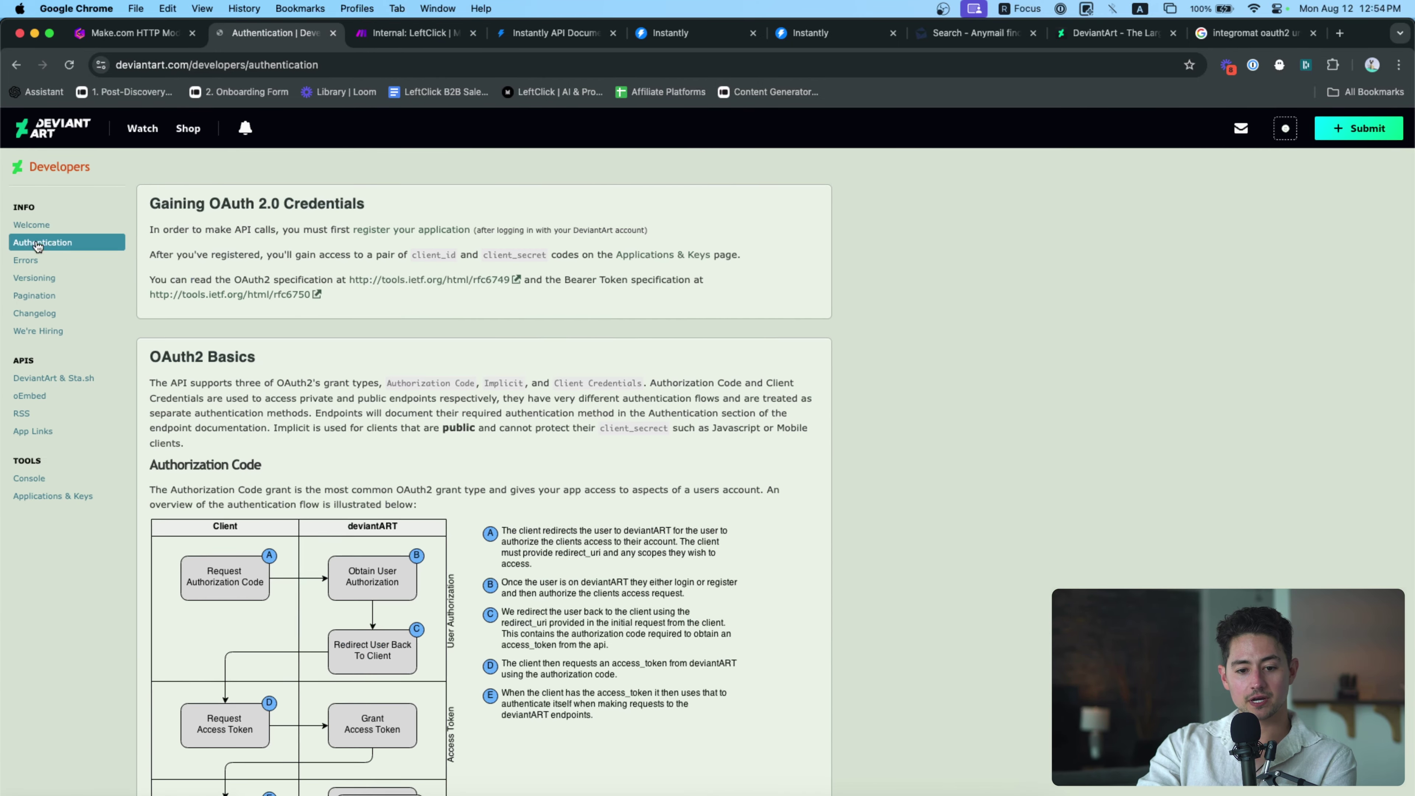
{"action": "key", "text": "super+equal"}
{"action": "key", "text": "super+equal"}
{"action": "key", "text": "super+equal"}
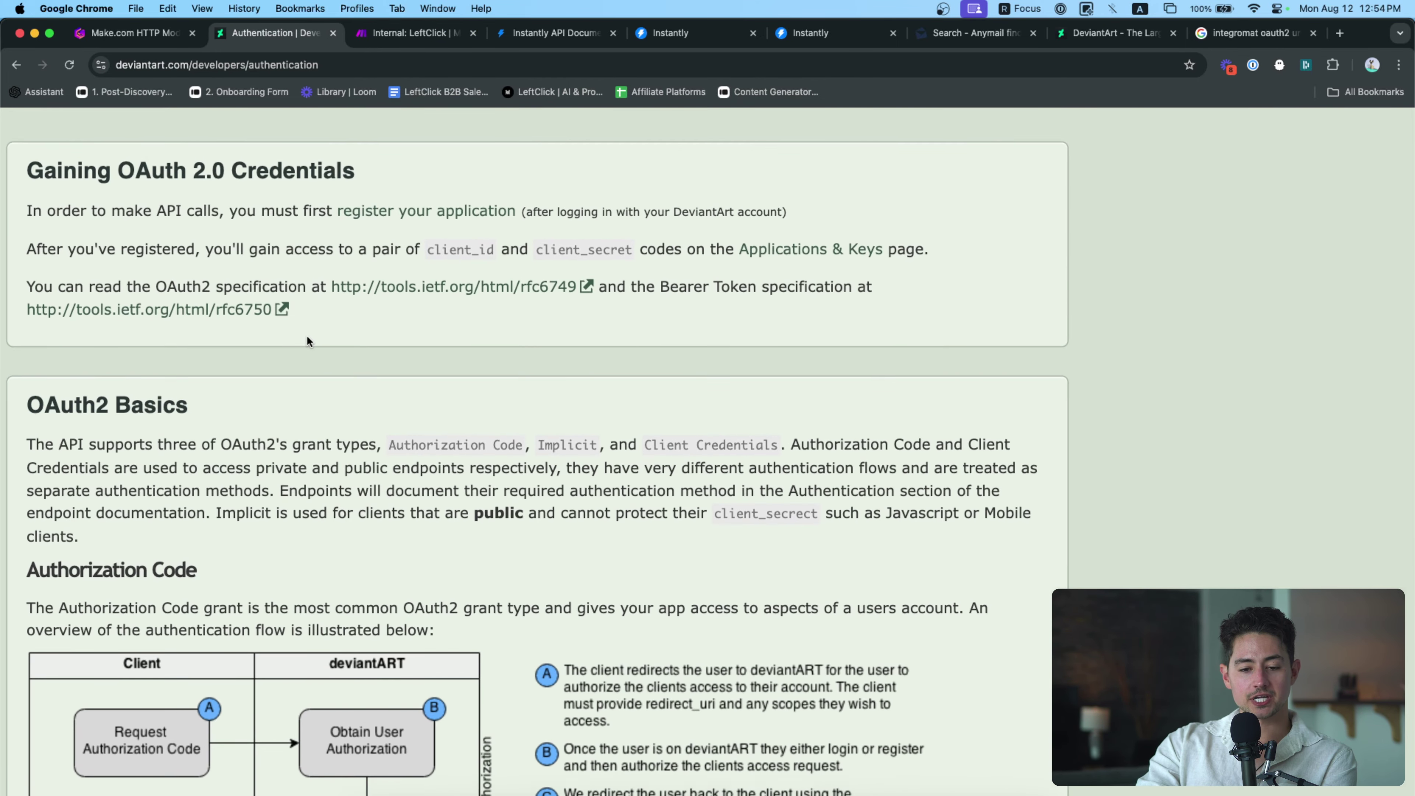
{"action": "scroll", "coordinate": [308, 337], "scroll_direction": "down", "scroll_amount": 3}
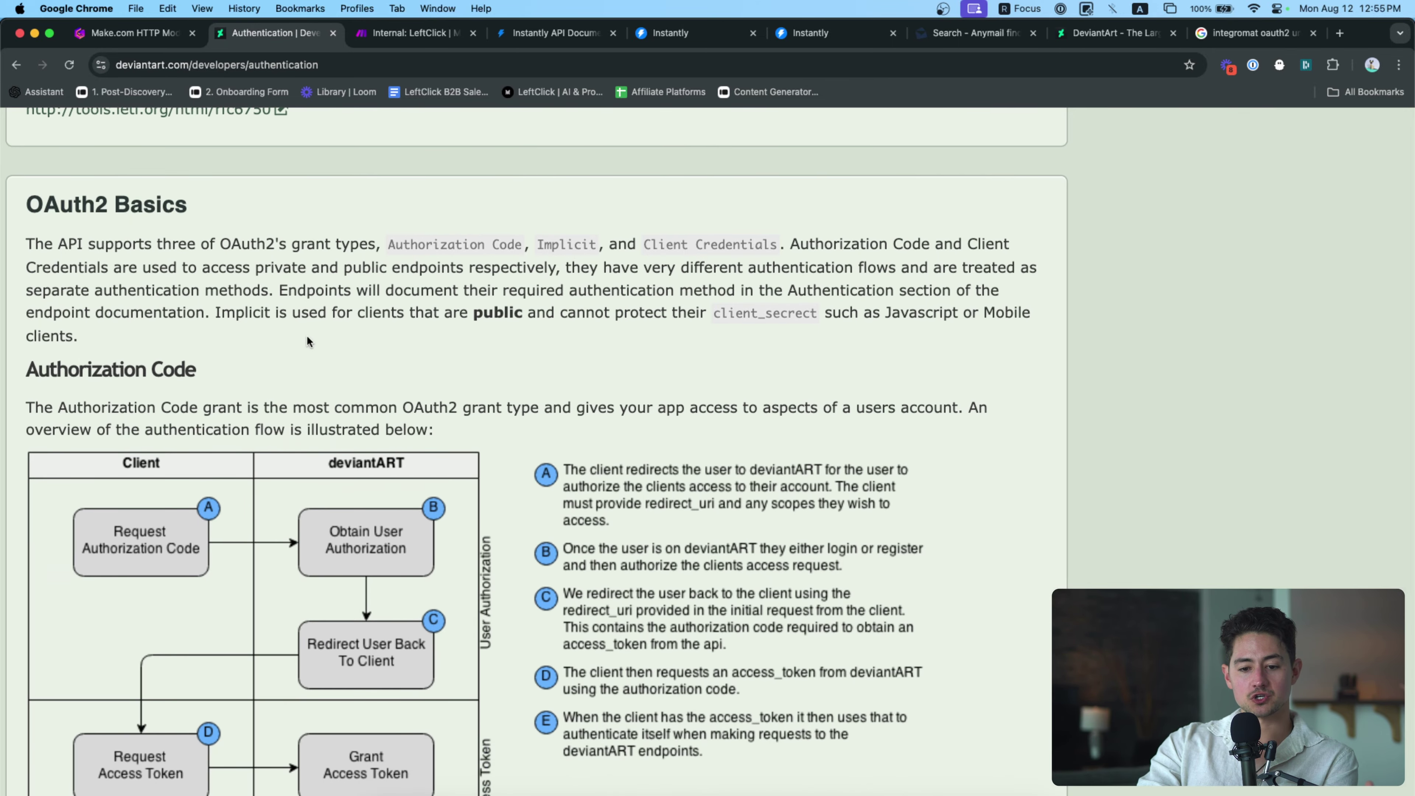
{"action": "scroll", "coordinate": [307, 337], "scroll_direction": "down", "scroll_amount": 20}
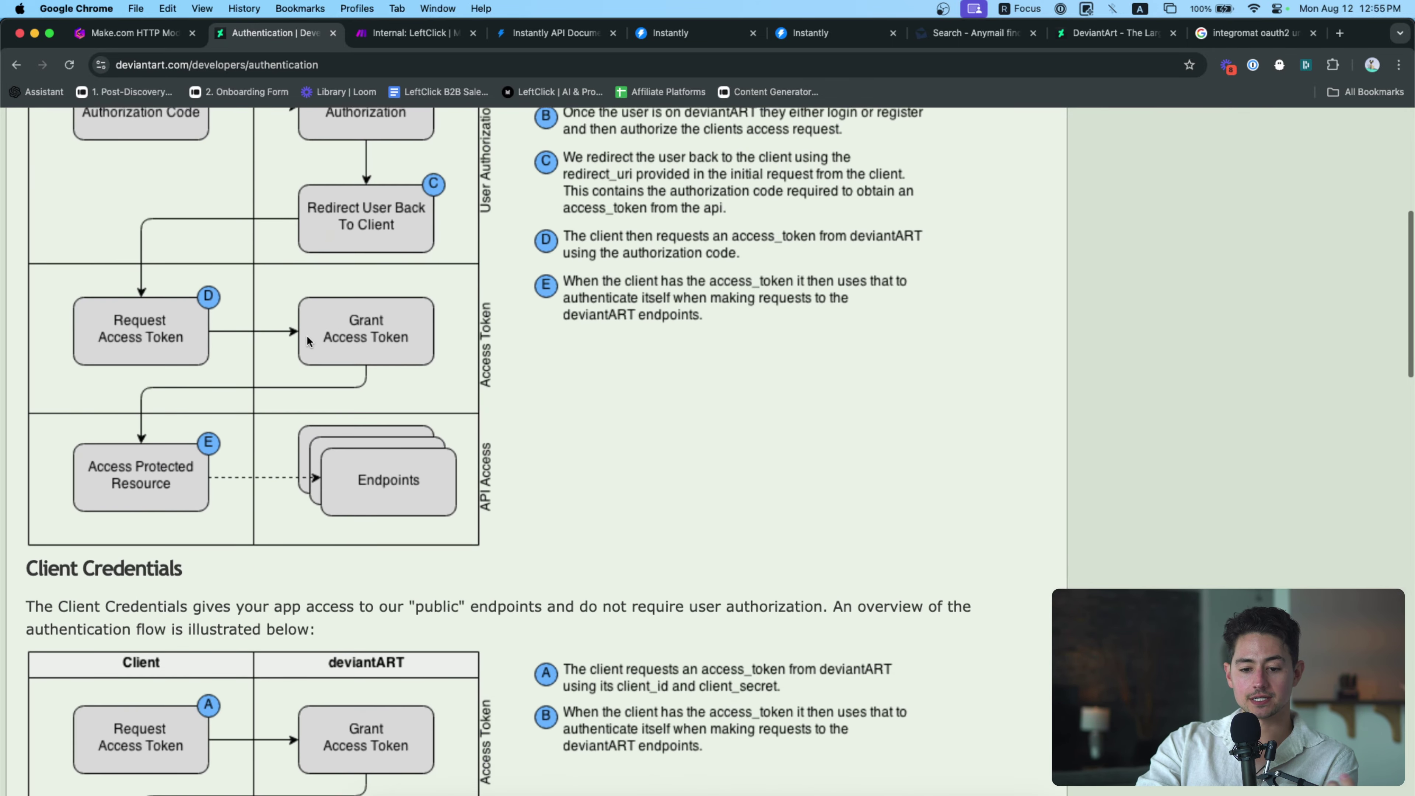
{"action": "scroll", "coordinate": [308, 337], "scroll_direction": "down", "scroll_amount": 20}
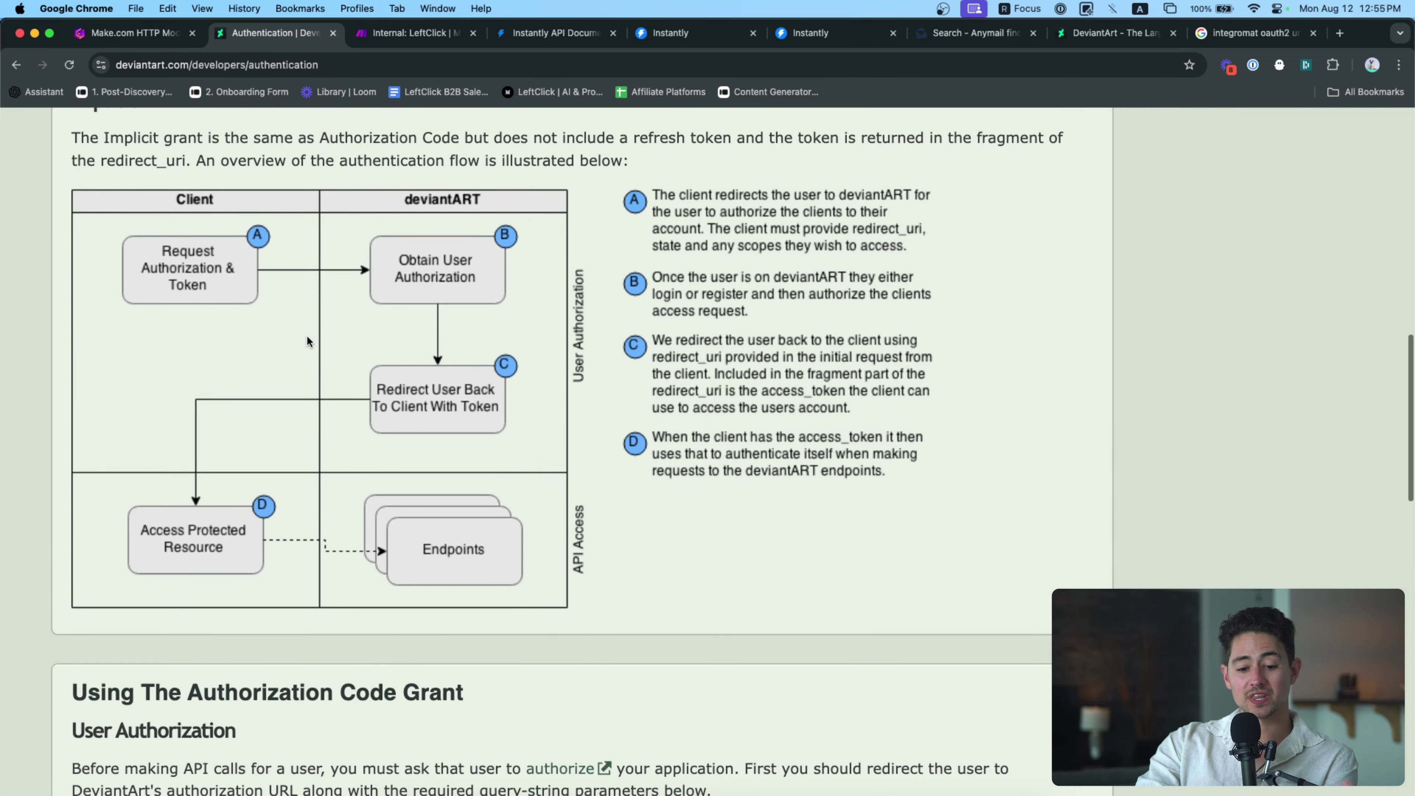
{"action": "scroll", "coordinate": [307, 340], "scroll_direction": "down", "scroll_amount": 1}
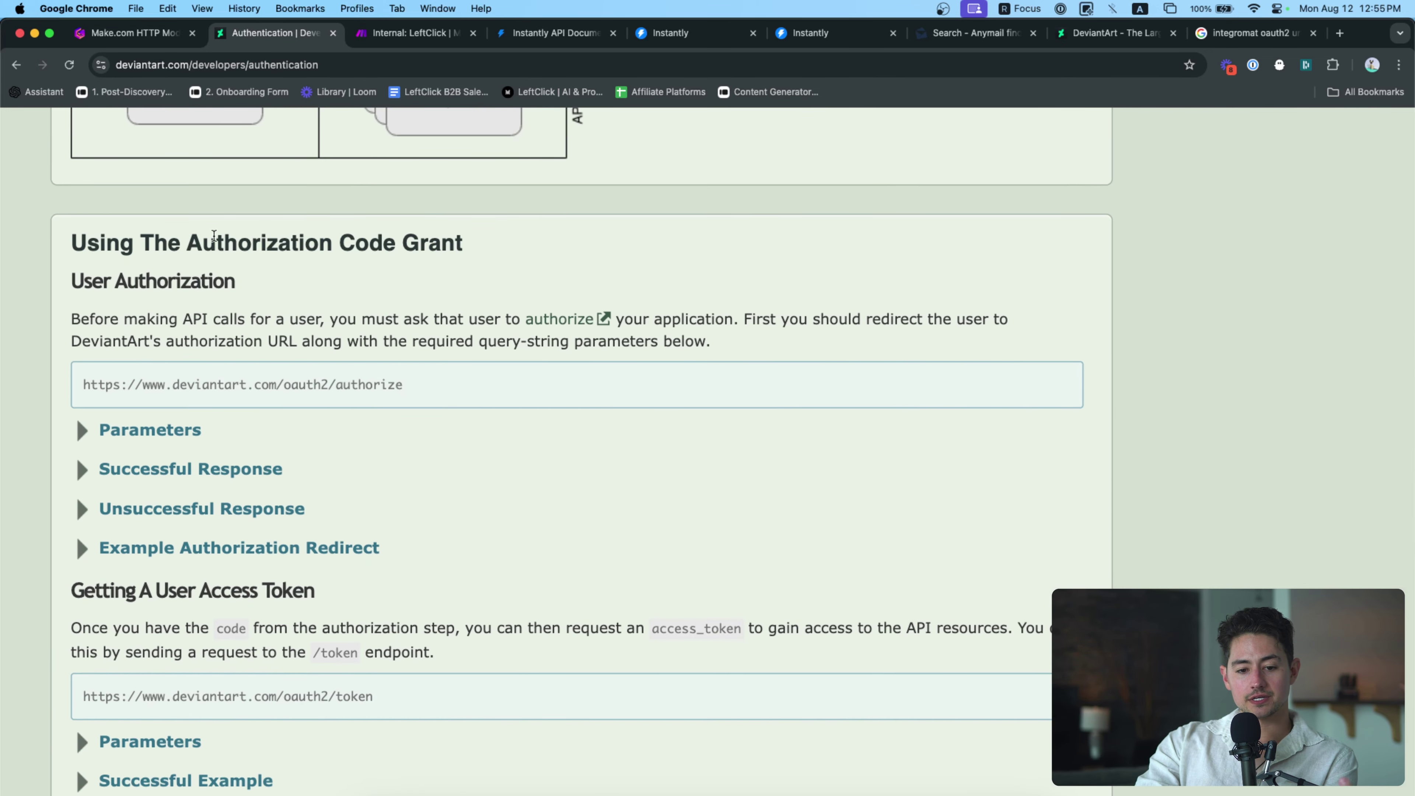
{"action": "triple_click", "coordinate": [369, 380]}
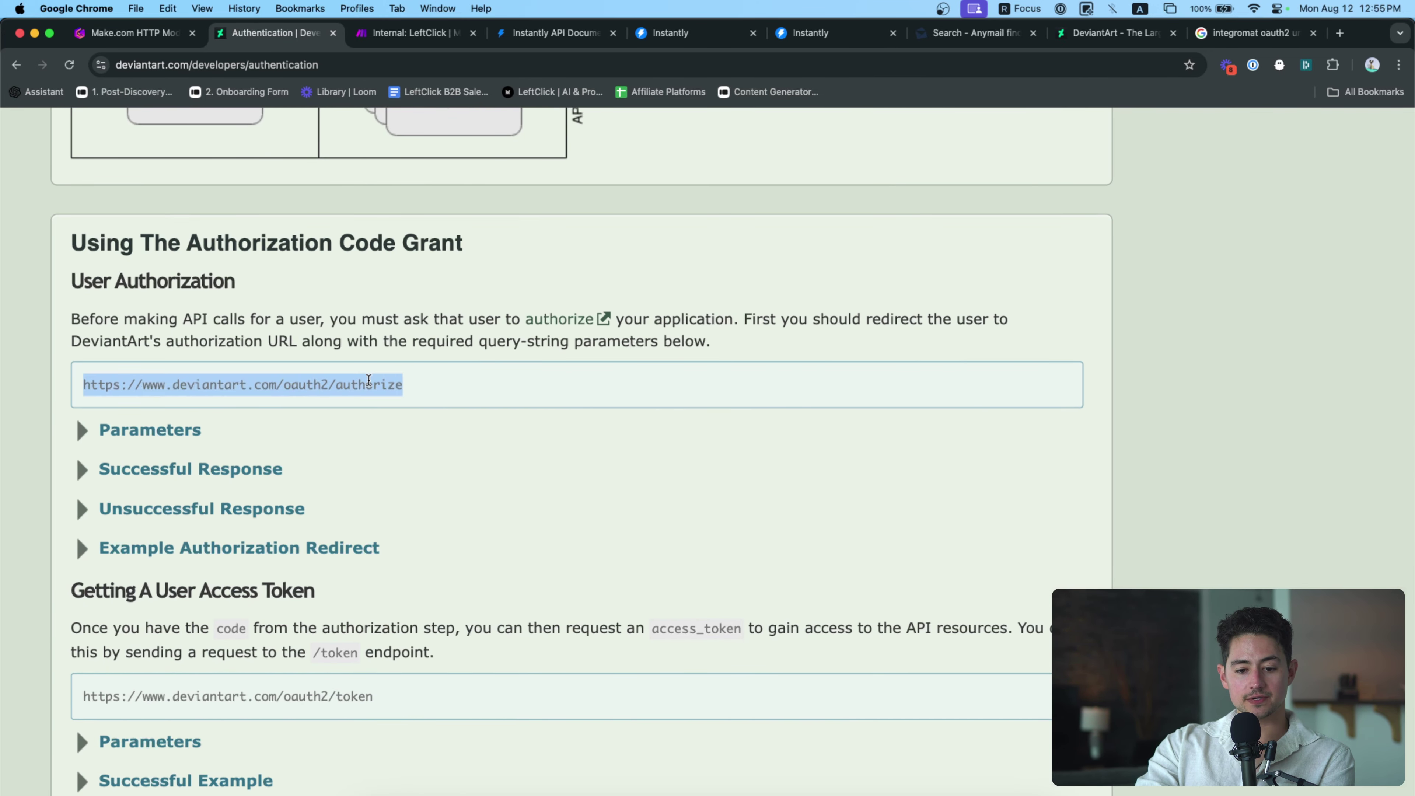
{"action": "key", "text": "super+c"}
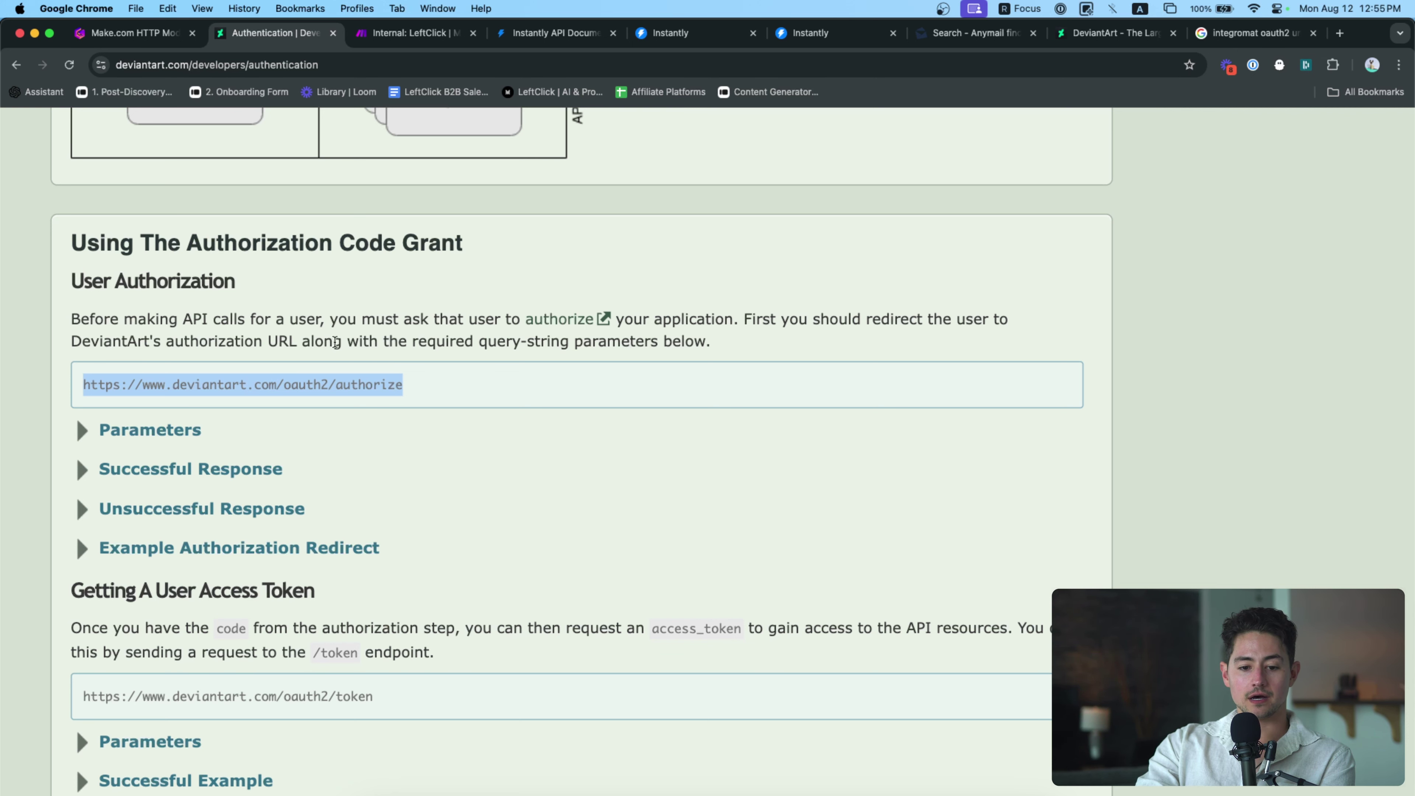
{"action": "left_click", "coordinate": [411, 35]}
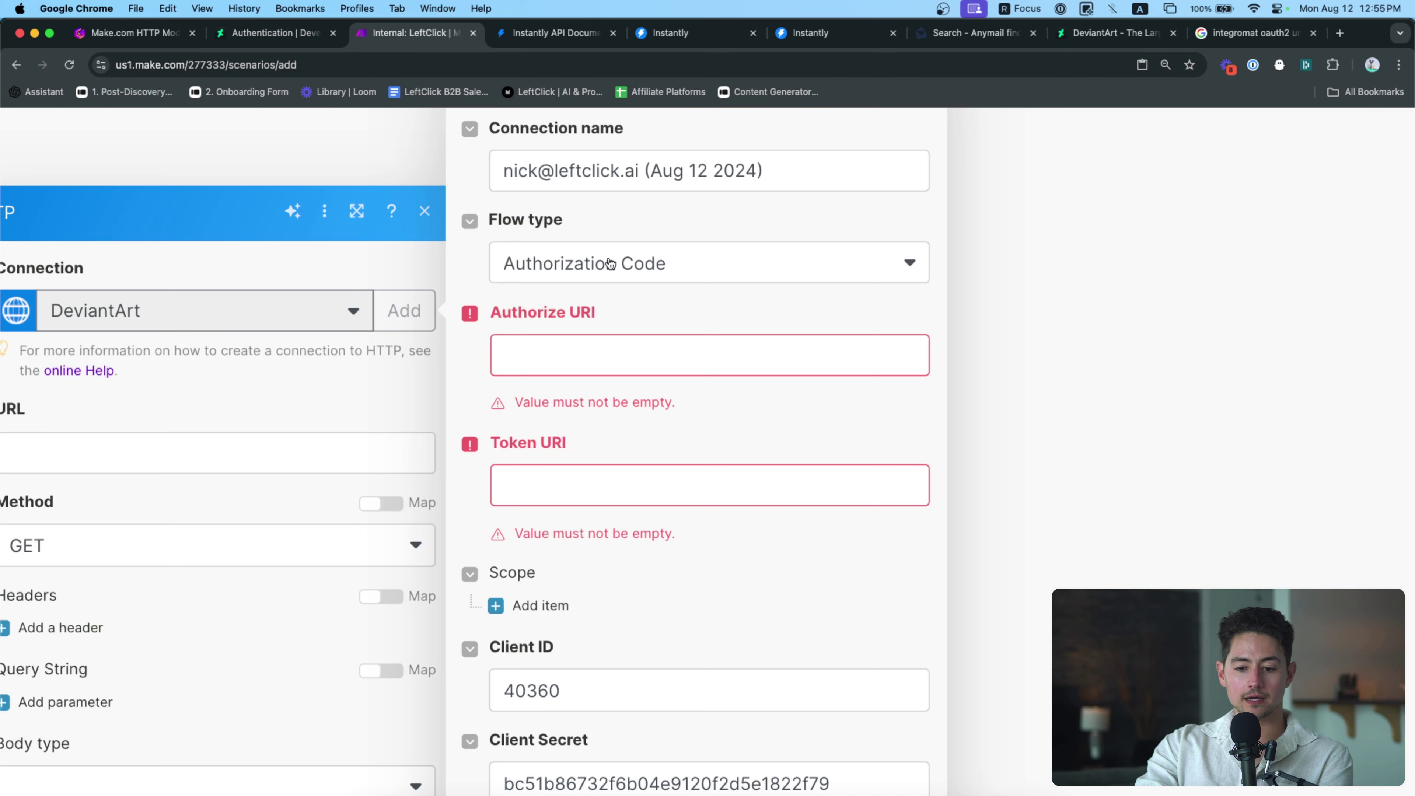
{"action": "left_click", "coordinate": [650, 355]}
{"action": "key", "text": "super+v"}
{"action": "left_click", "coordinate": [276, 33]}
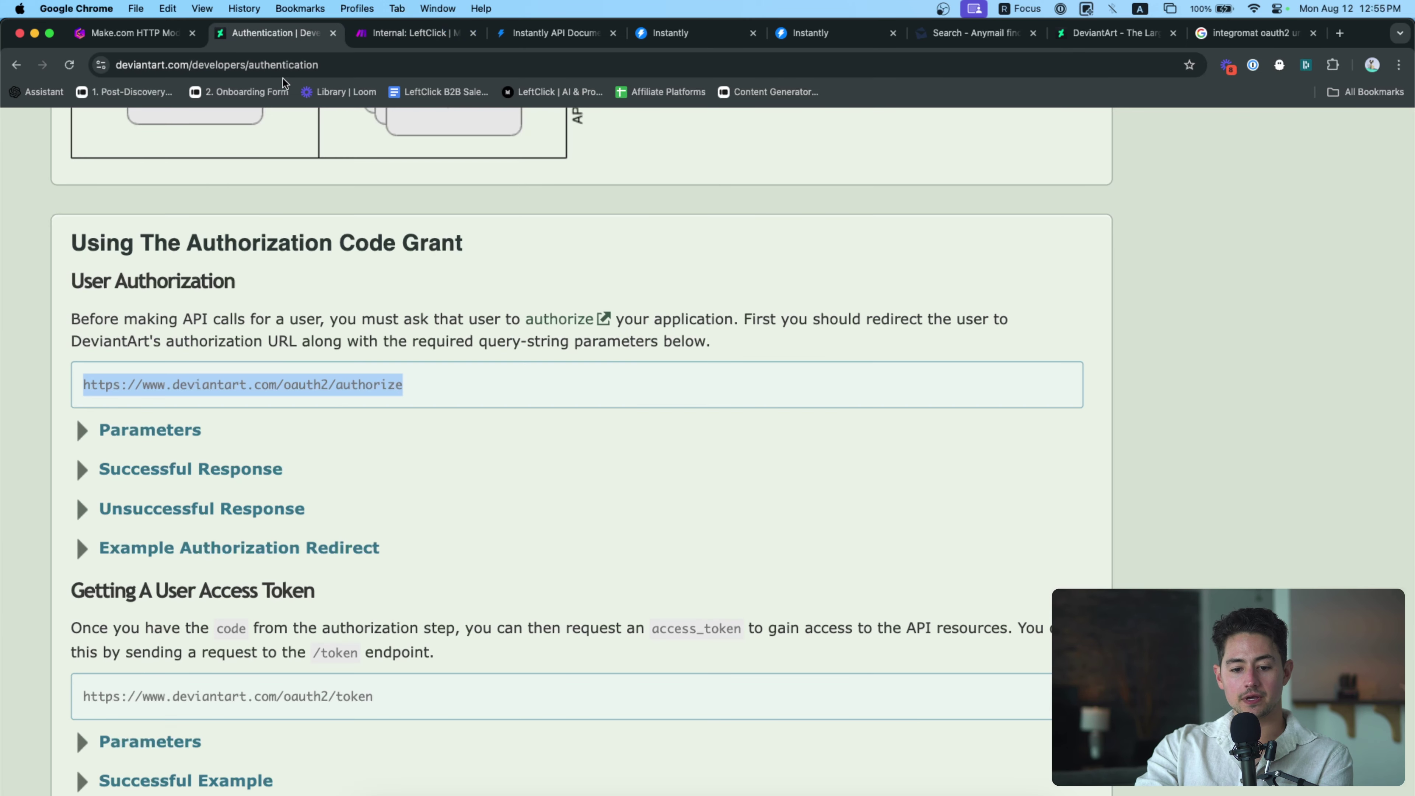
{"action": "scroll", "coordinate": [382, 368], "scroll_direction": "down", "scroll_amount": 5}
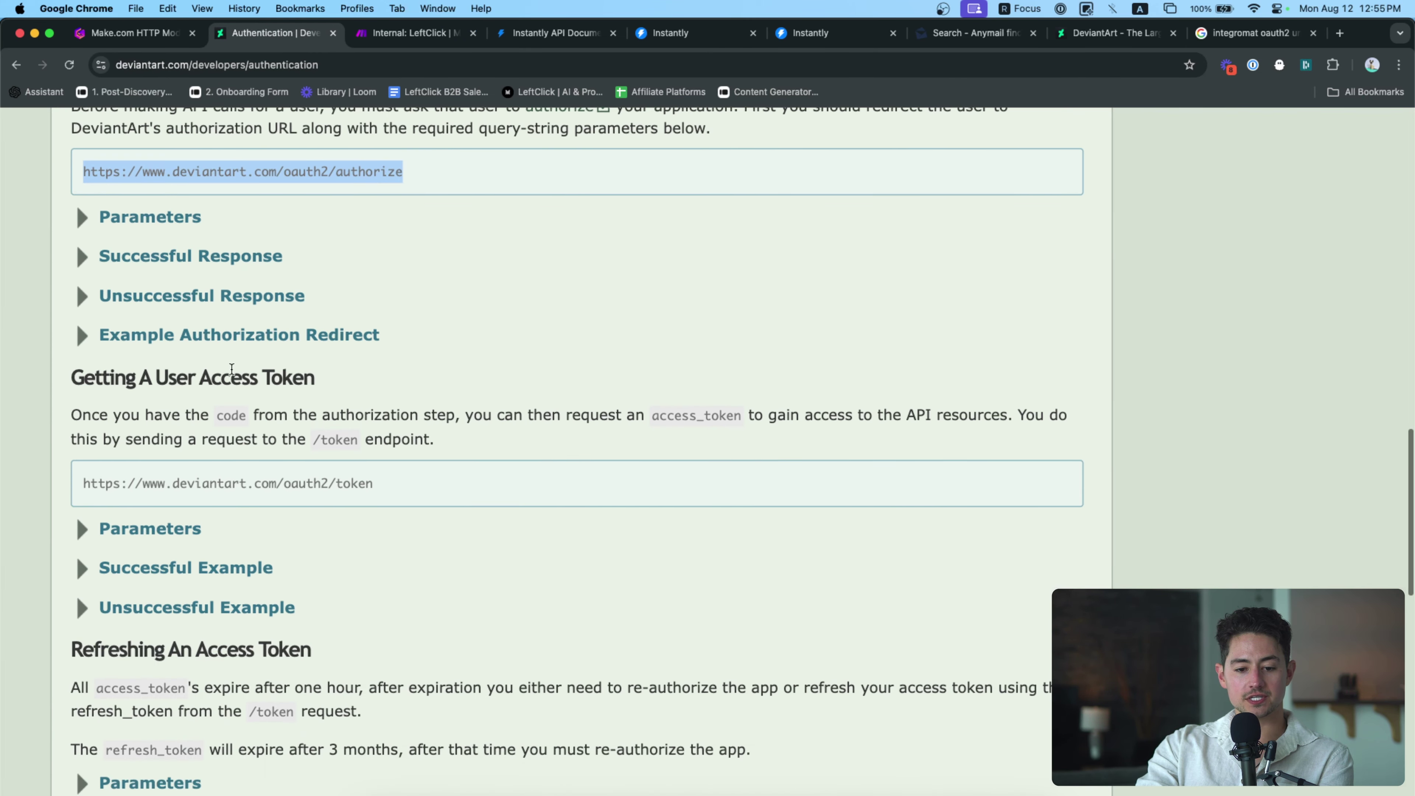
{"action": "left_click_drag", "start_coordinate": [373, 483], "coordinate": [138, 477]}
{"action": "key", "text": "super+c"}
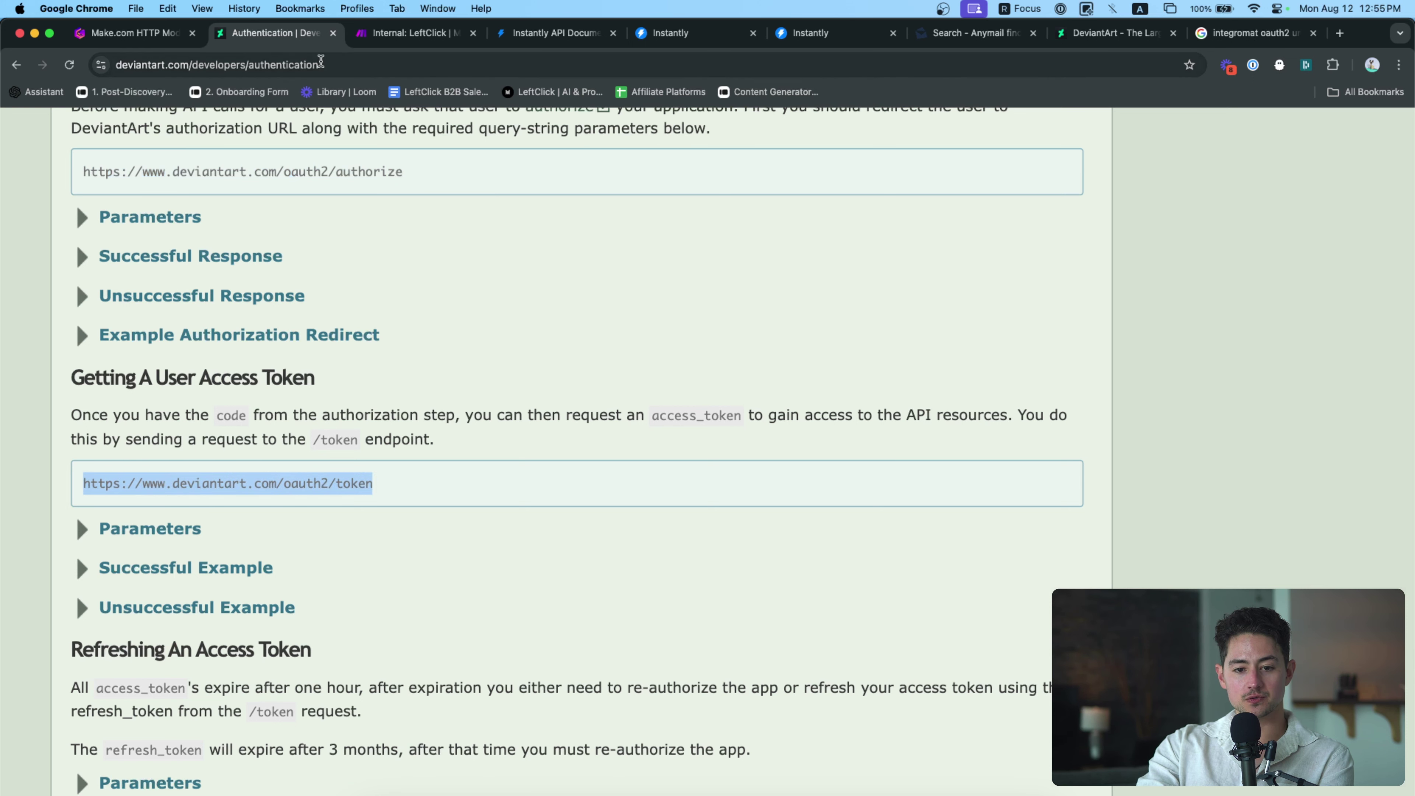
{"action": "left_click", "coordinate": [376, 35]}
{"action": "left_click", "coordinate": [568, 440]}
{"action": "key", "text": "super+v"}
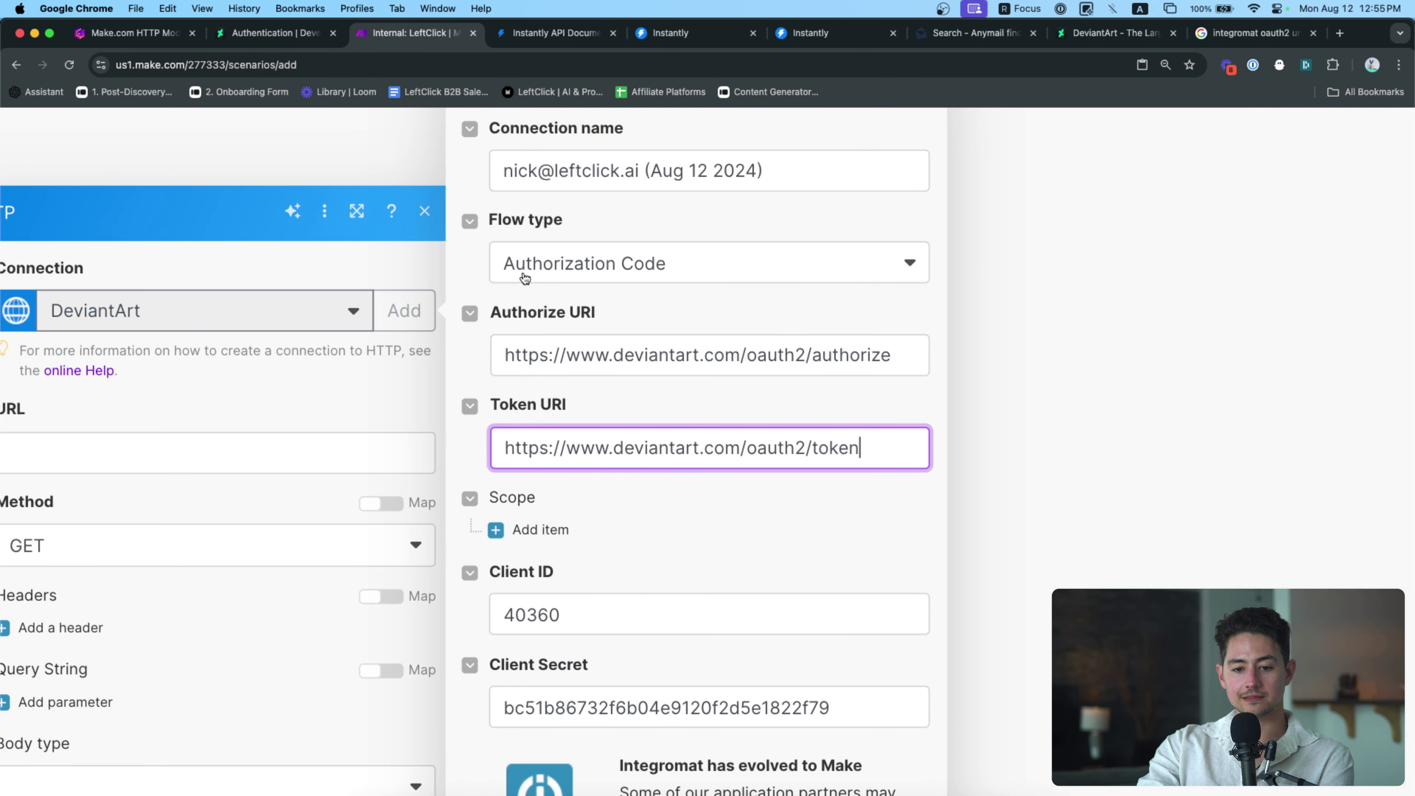
{"action": "key", "text": "ctrl+shift+Tab"}
{"action": "scroll", "coordinate": [399, 380], "scroll_direction": "down", "scroll_amount": 2}
{"action": "key", "text": "super+minus"}
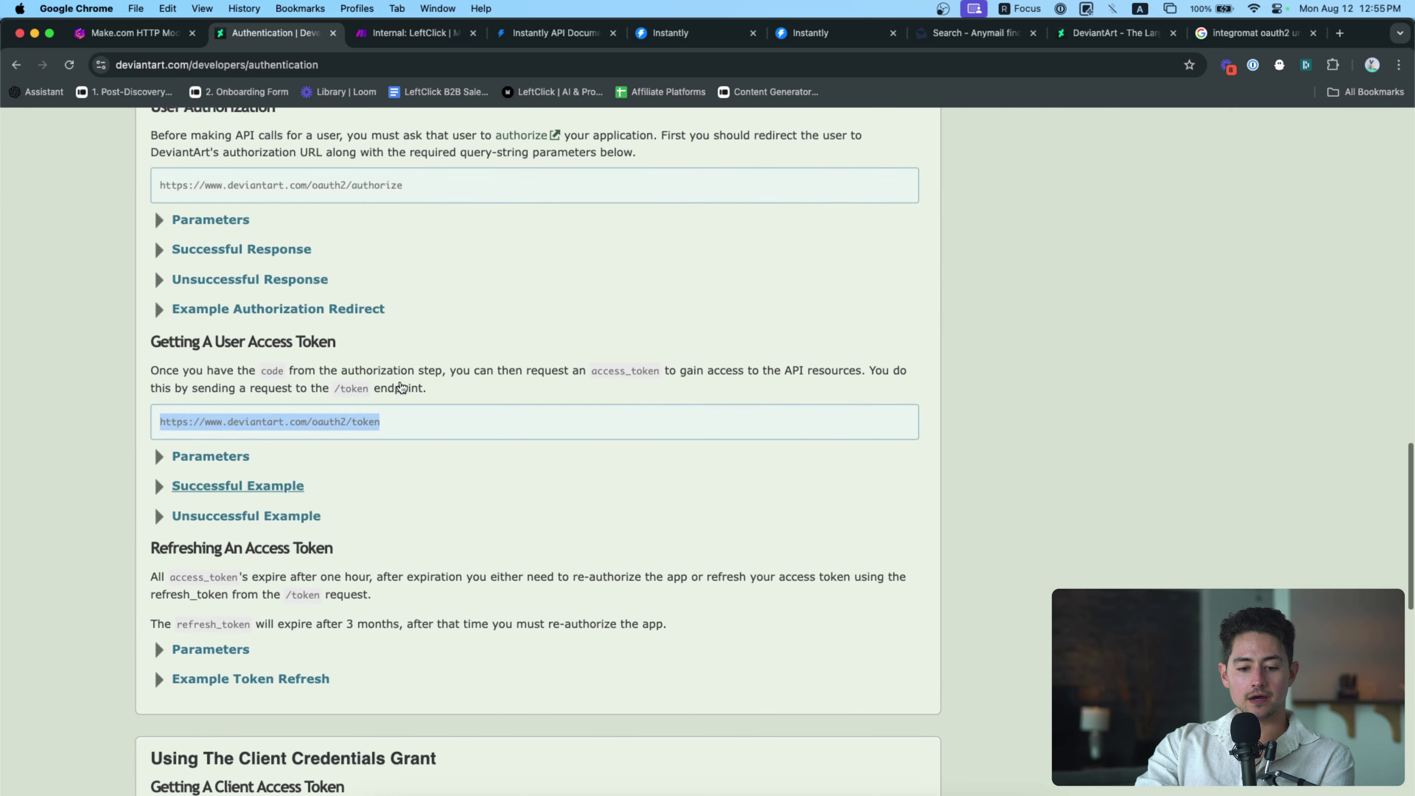
Open the DeviantArt & Sta.sh endpoint list and add a first Scope item in Make
{"action": "scroll", "coordinate": [347, 411], "scroll_direction": "down", "scroll_amount": 3}
{"action": "key", "text": "super+minus"}
{"action": "scroll", "coordinate": [346, 417], "scroll_direction": "up", "scroll_amount": 10}
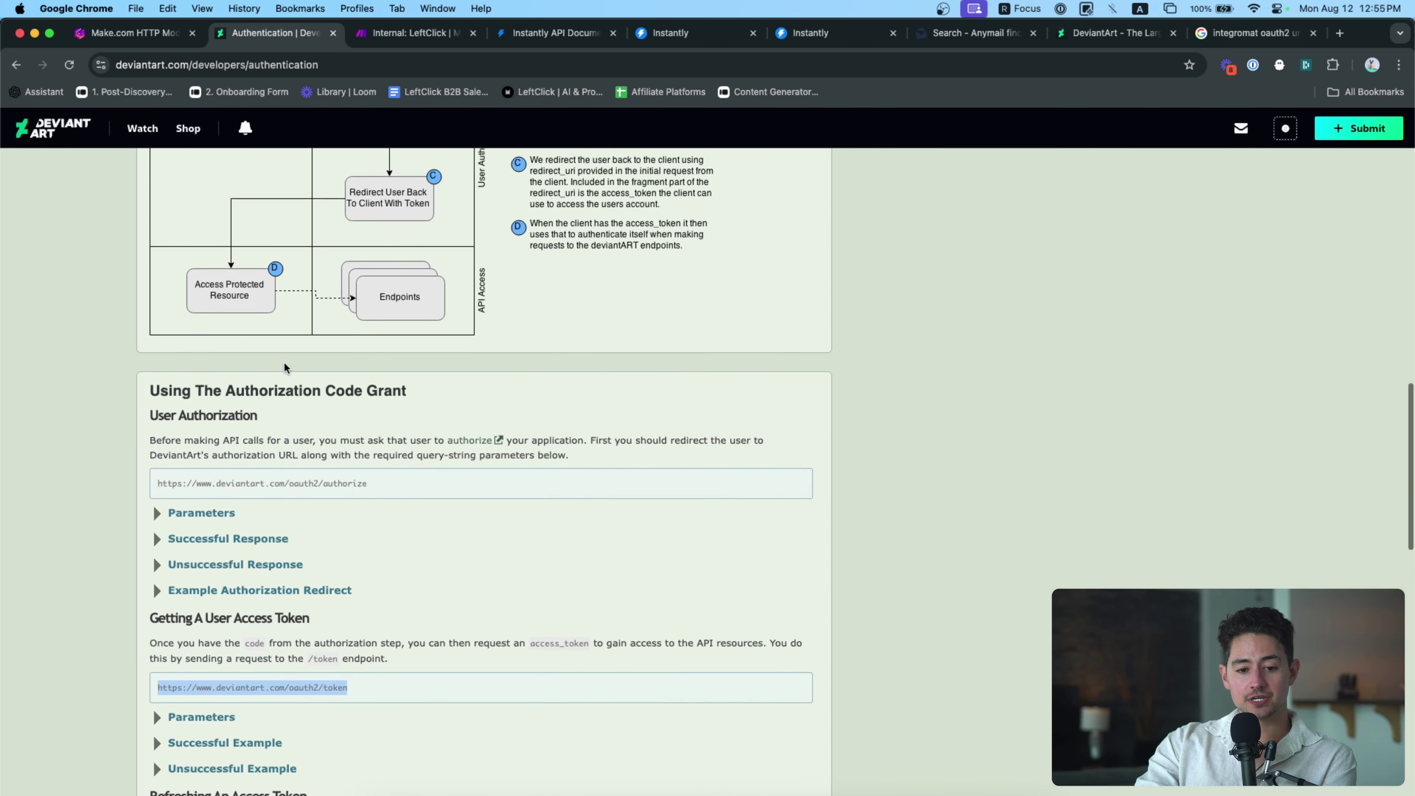
{"action": "scroll", "coordinate": [134, 354], "scroll_direction": "up", "scroll_amount": 2}
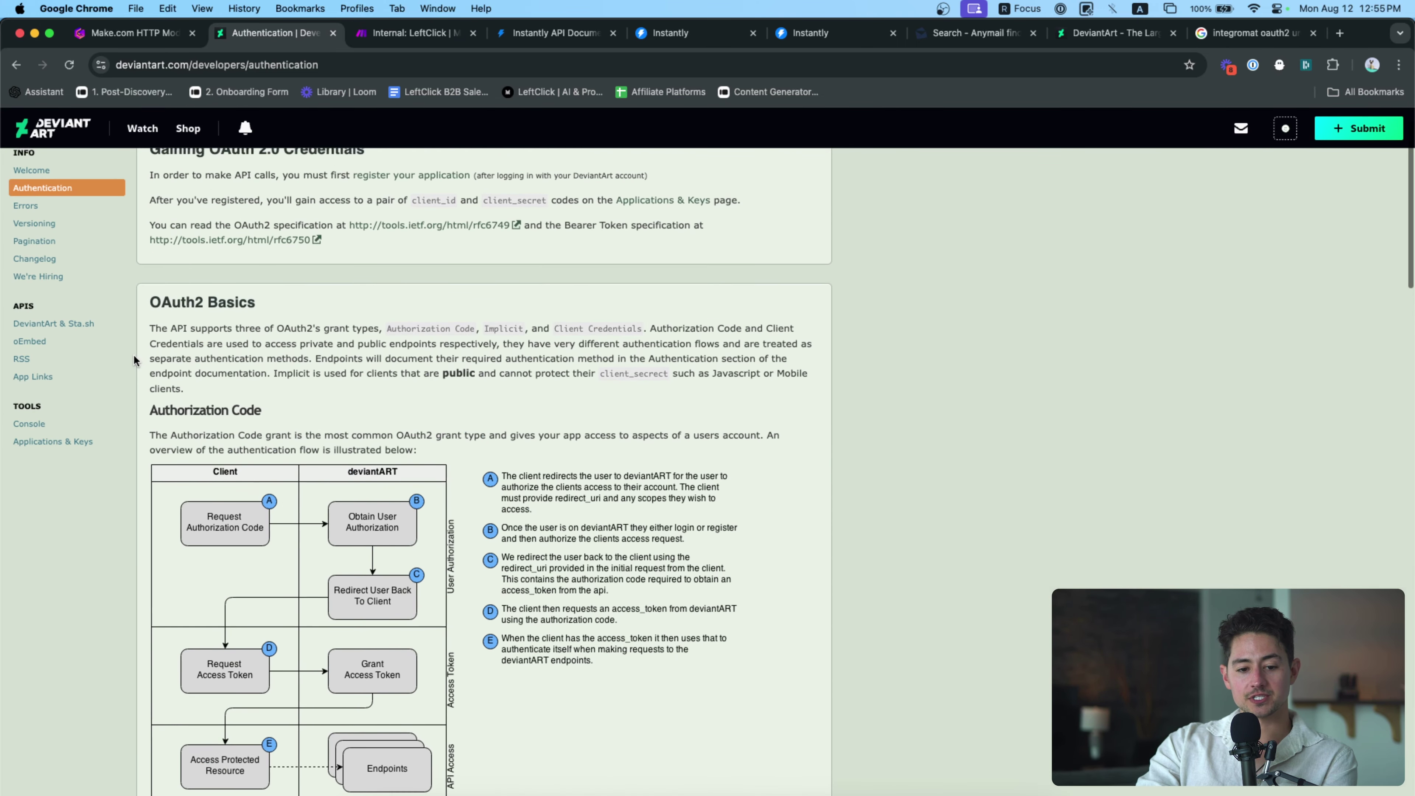
{"action": "scroll", "coordinate": [101, 339], "scroll_direction": "up", "scroll_amount": 1}
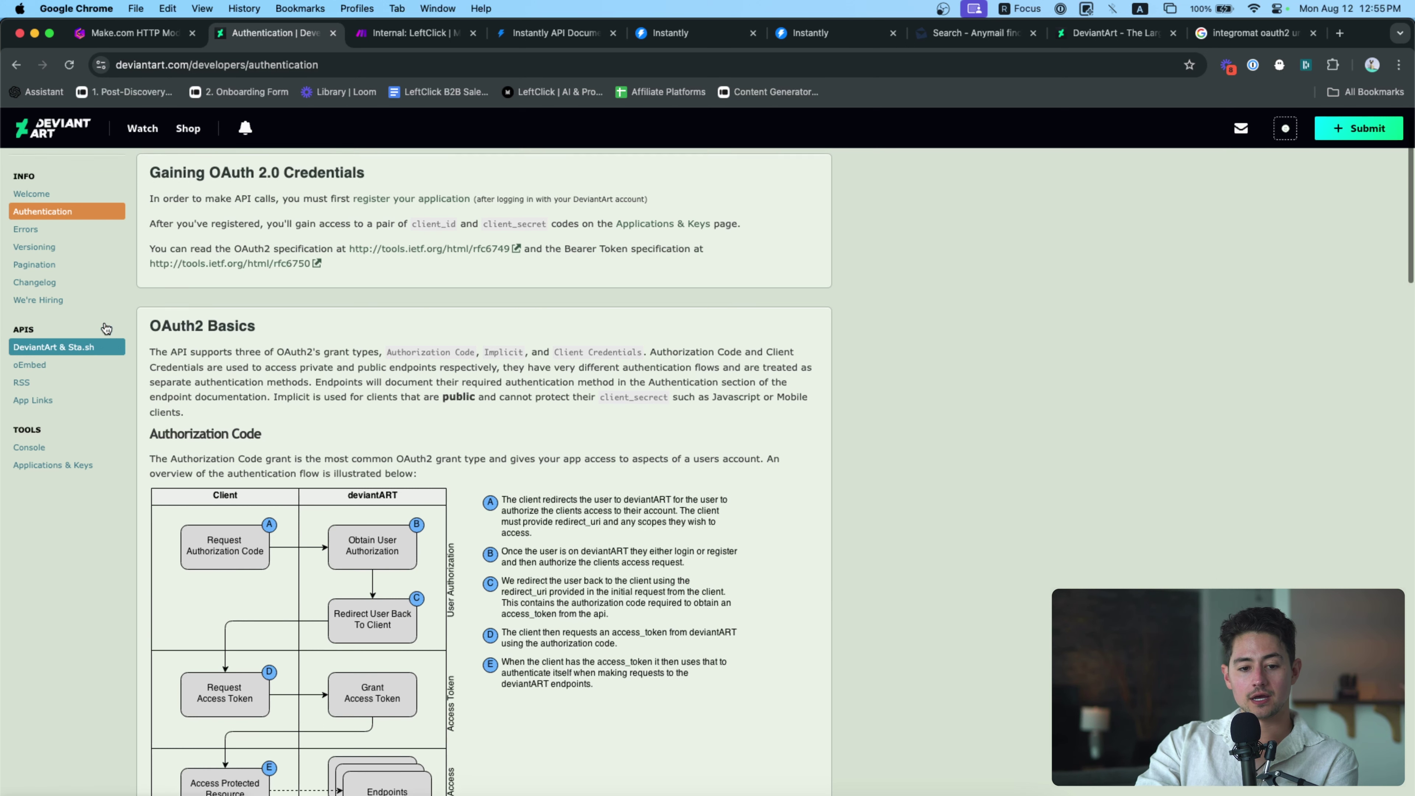
{"action": "left_click", "coordinate": [70, 358]}
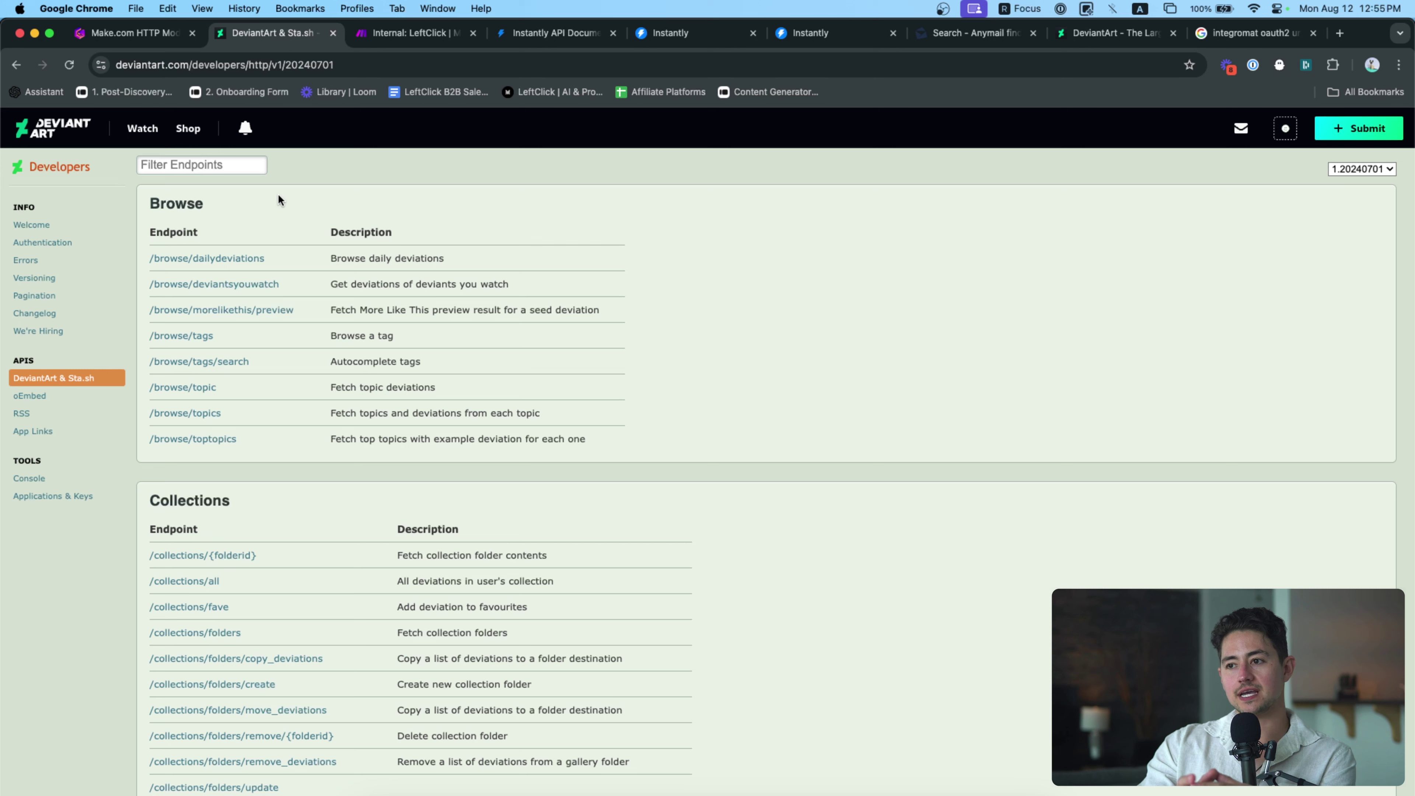
{"action": "left_click", "coordinate": [424, 35]}
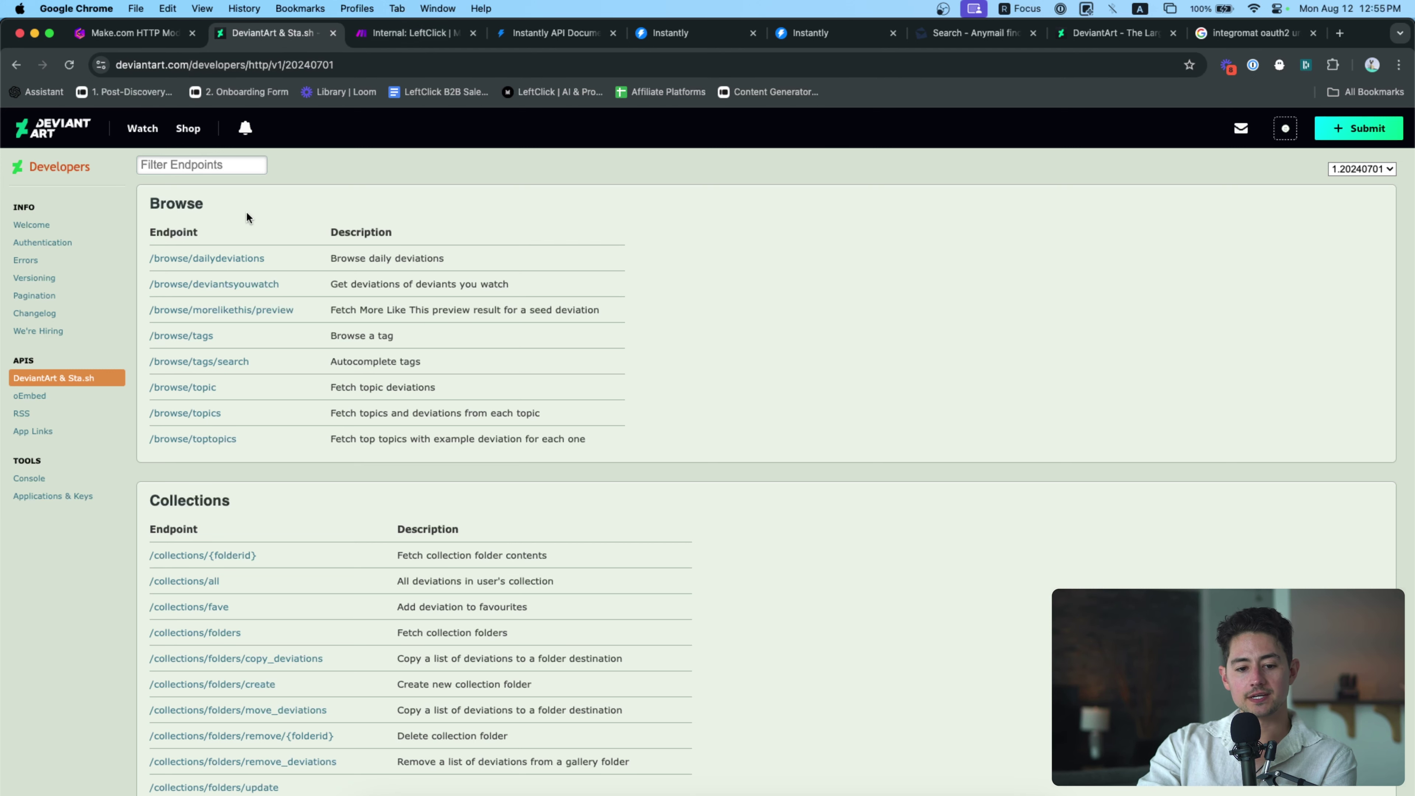
{"action": "left_click", "coordinate": [644, 544]}
{"action": "scroll", "coordinate": [644, 544], "scroll_direction": "down", "scroll_amount": 1}
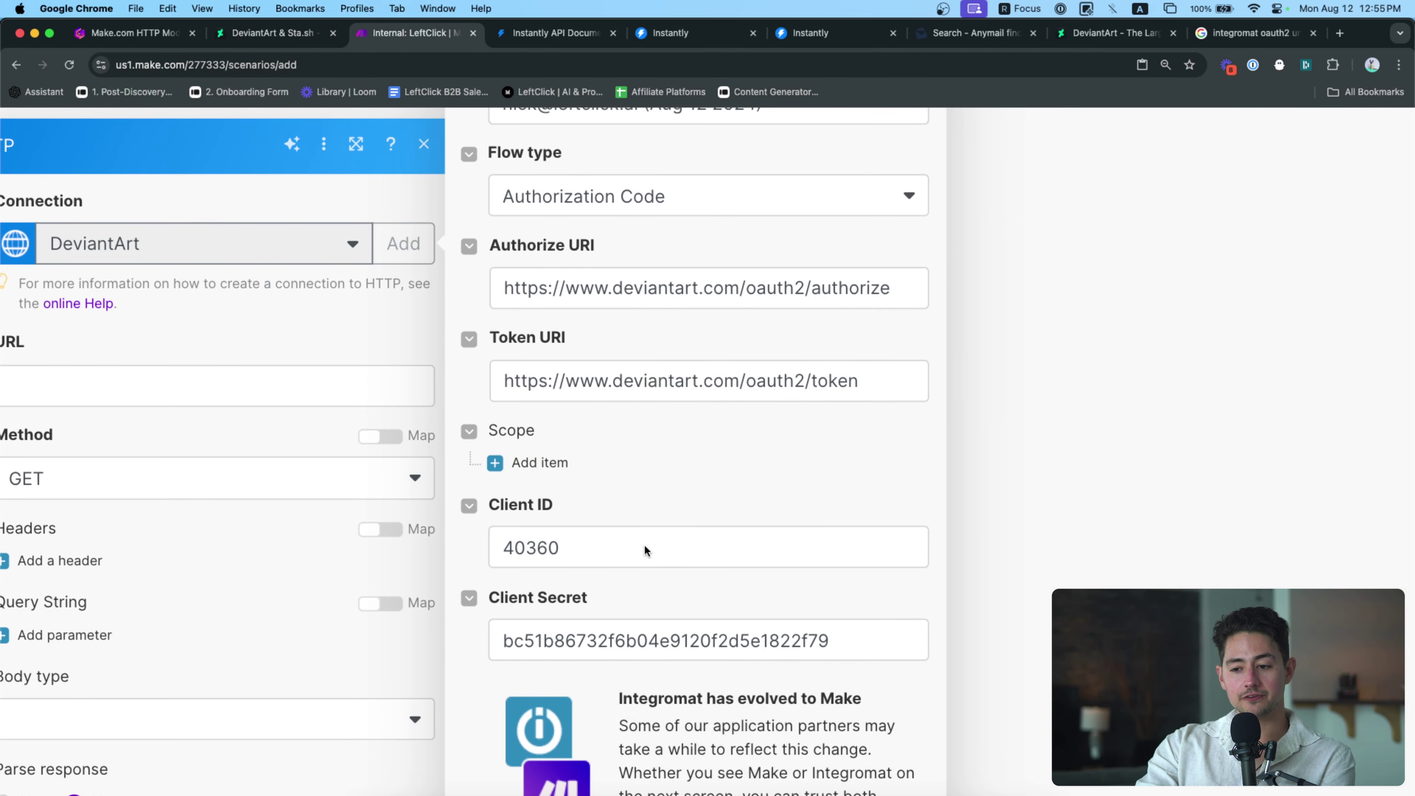
{"action": "left_click", "coordinate": [530, 464]}
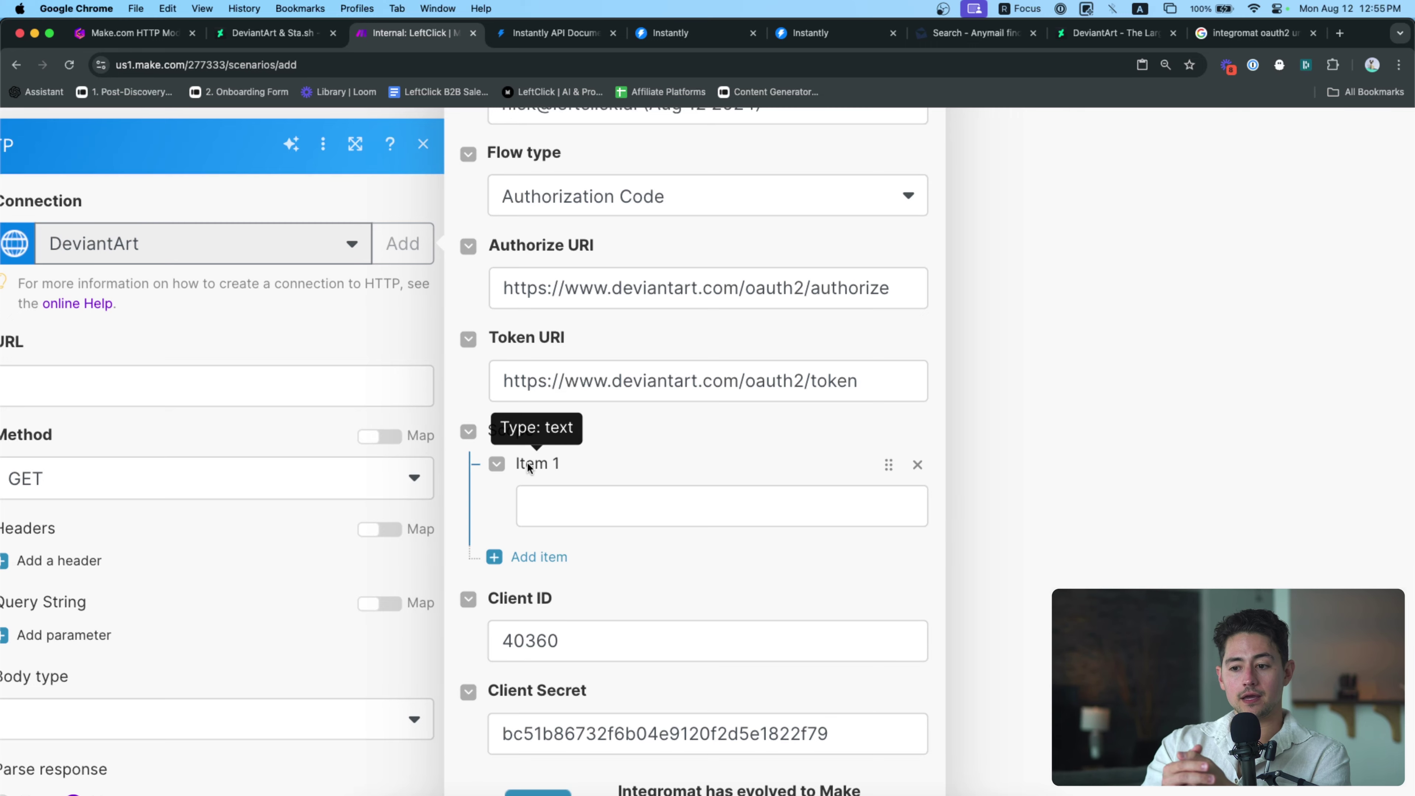
Find the browse scope required by /browse/dailydeviations and enter 'browse' as scope Item 1
{"action": "left_click", "coordinate": [304, 32]}
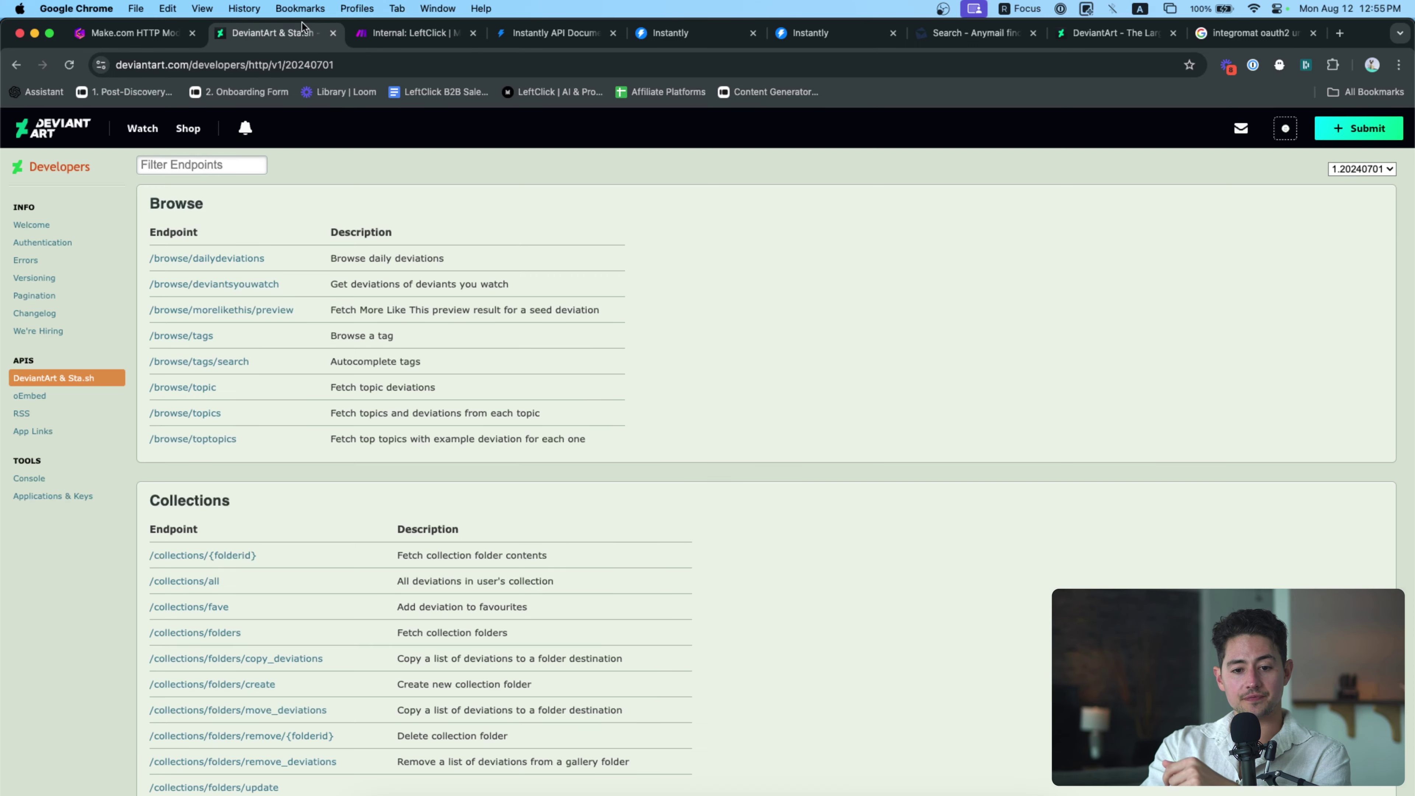
{"action": "scroll", "coordinate": [174, 198], "scroll_direction": "up", "scroll_amount": 3}
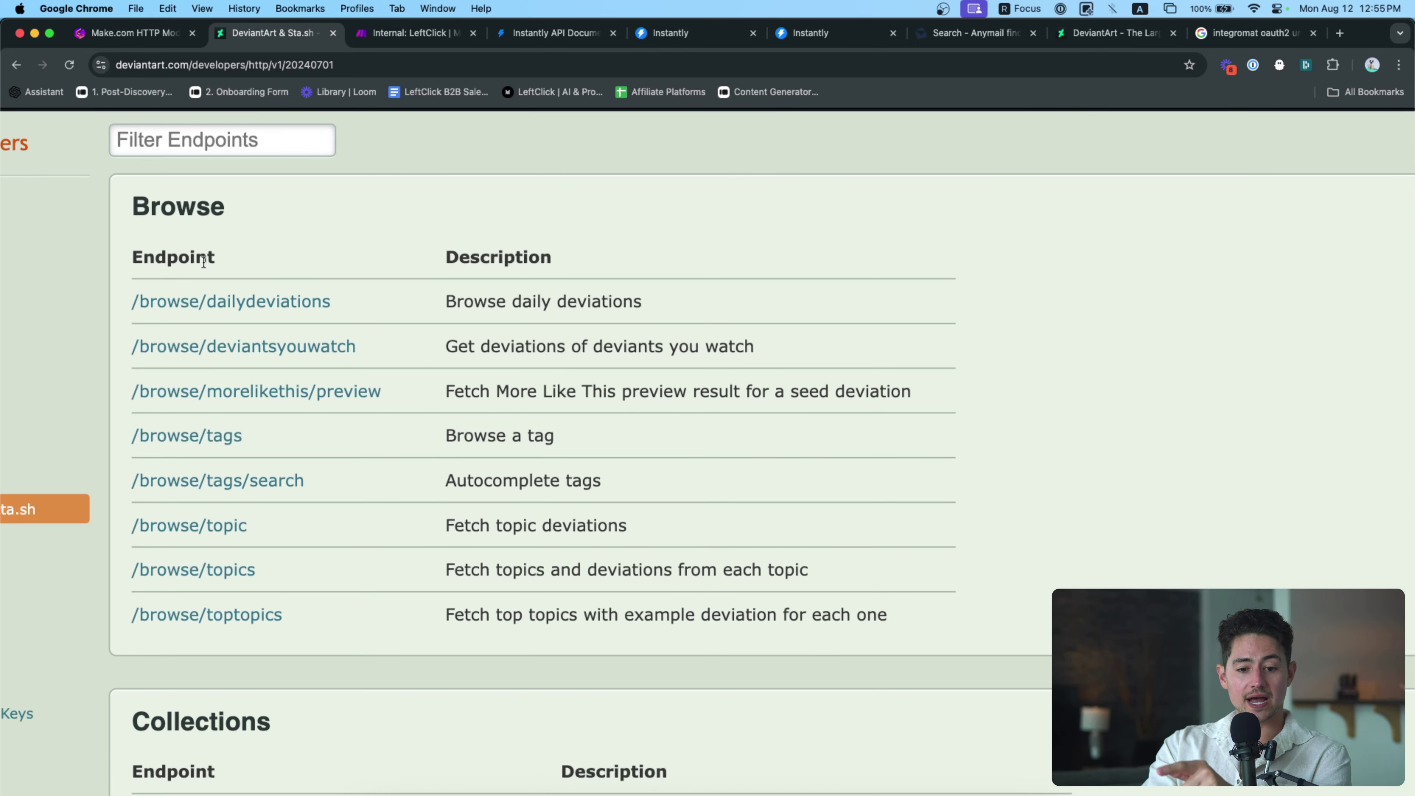
{"action": "left_click", "coordinate": [214, 304]}
{"action": "scroll", "coordinate": [211, 254], "scroll_direction": "up", "scroll_amount": 3}
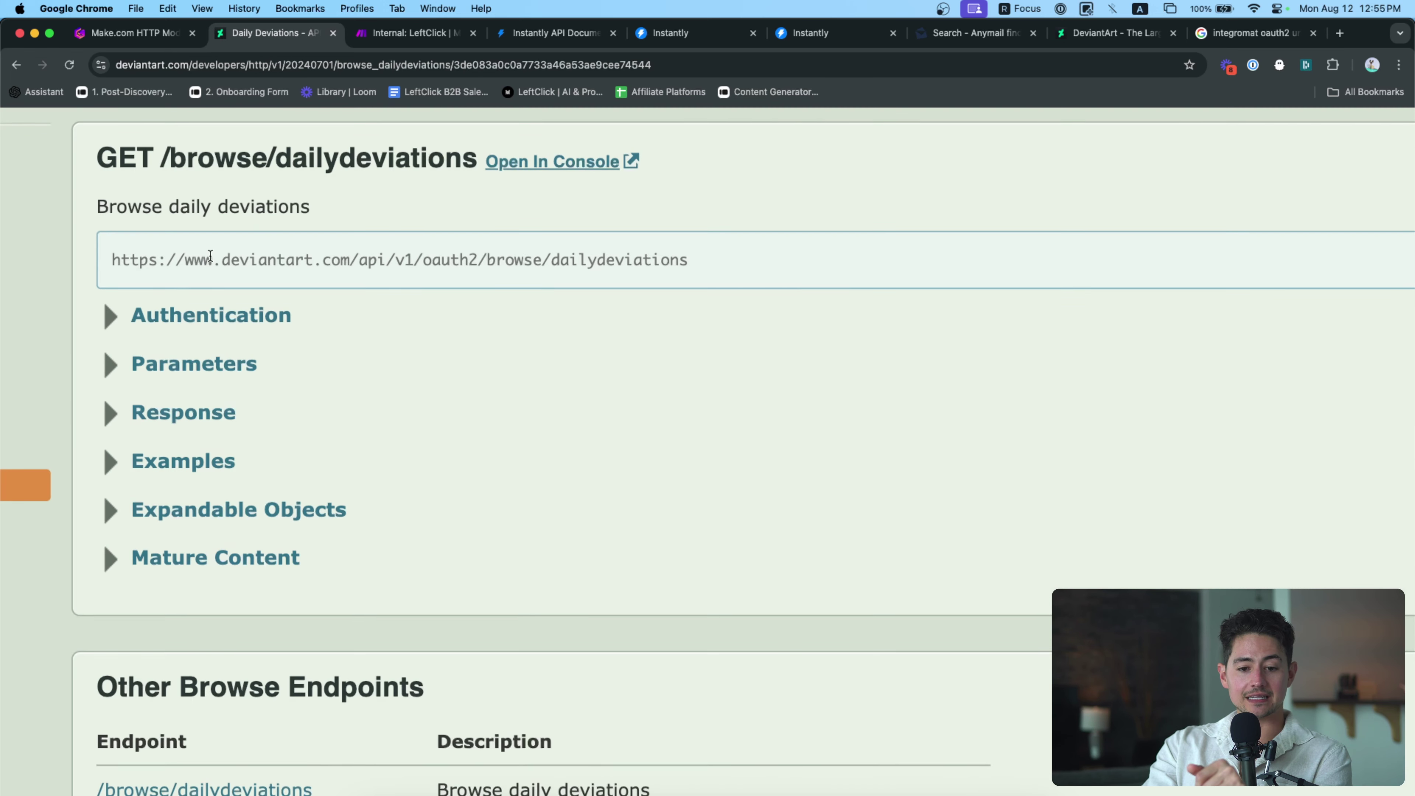
{"action": "left_click", "coordinate": [220, 286]}
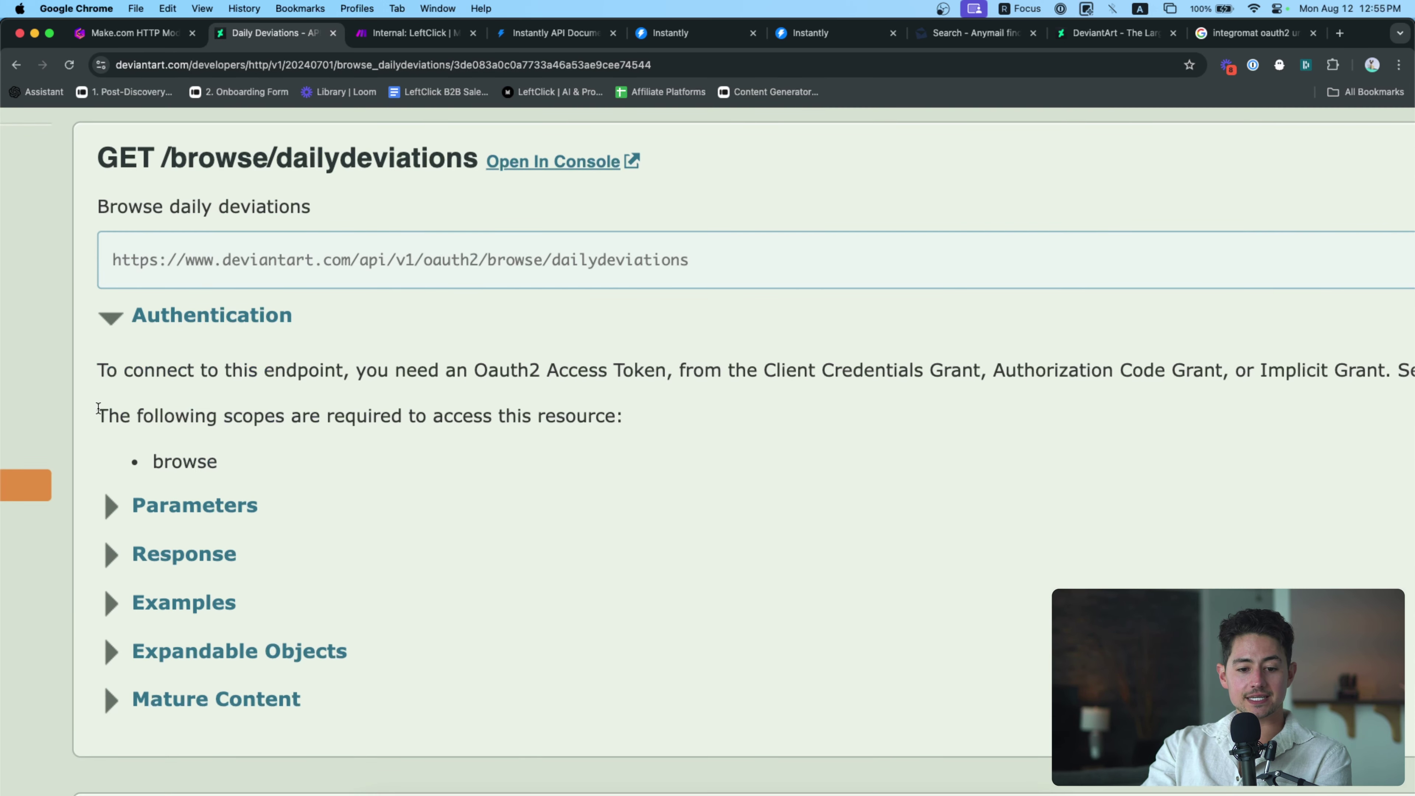
{"action": "left_click_drag", "start_coordinate": [98, 415], "coordinate": [237, 459]}
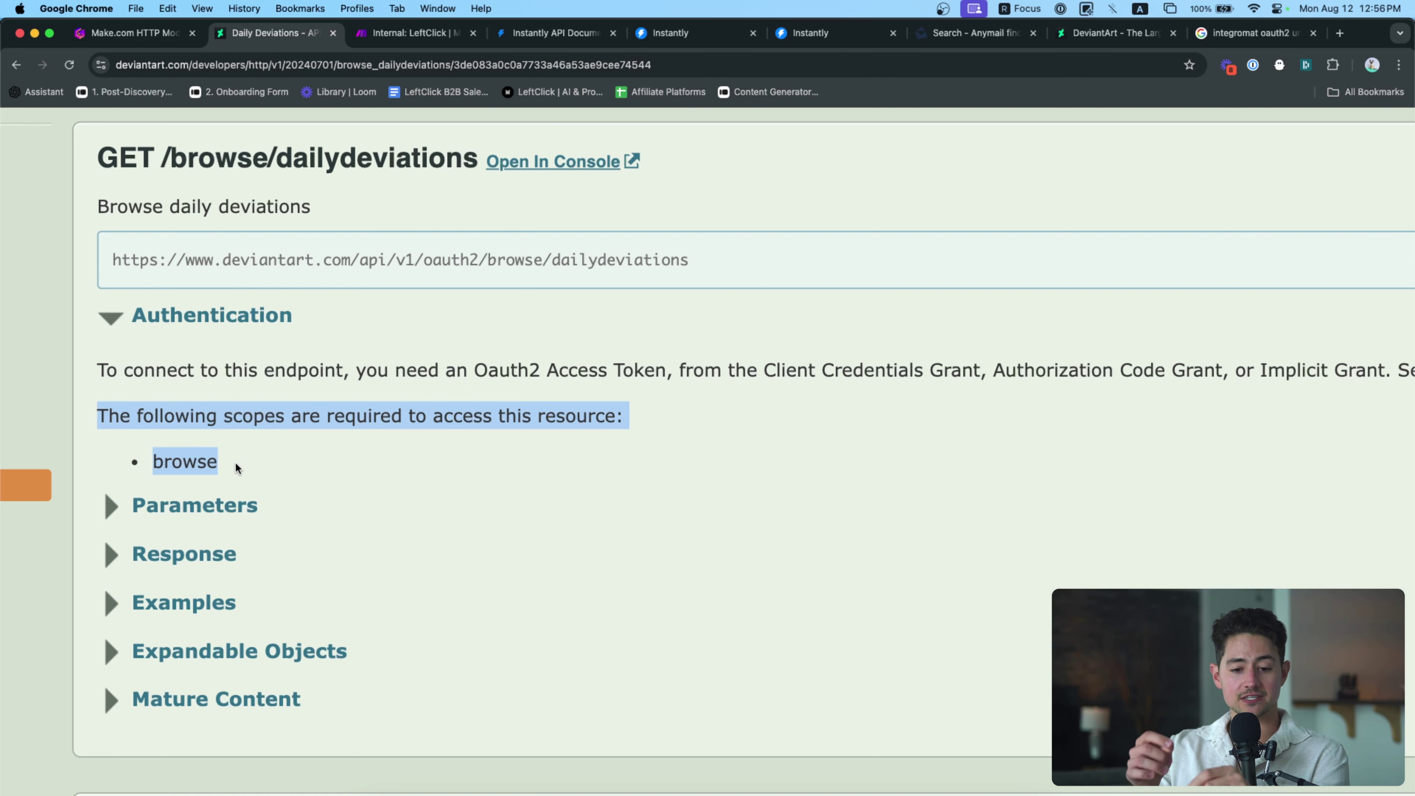
{"action": "left_click", "coordinate": [375, 41]}
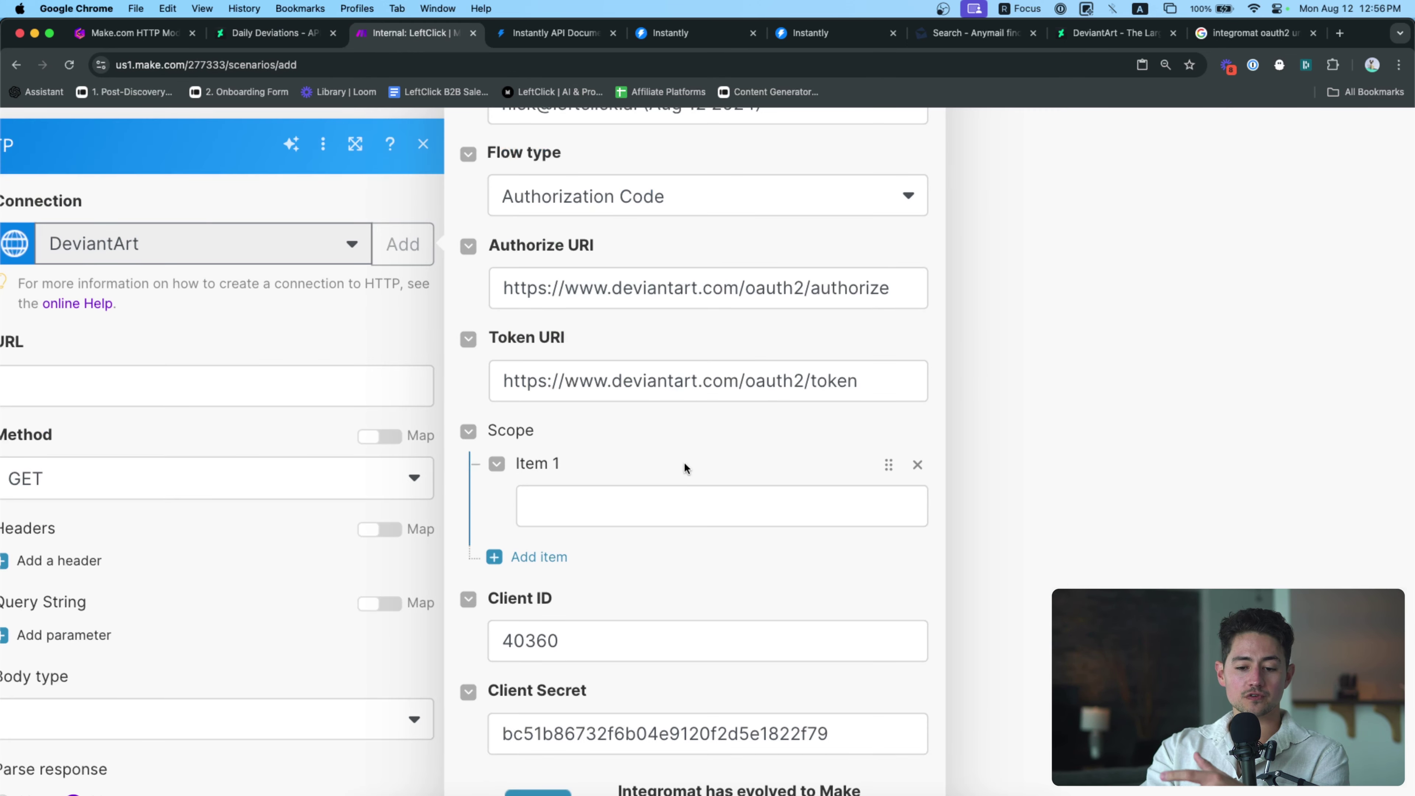
{"action": "left_click", "coordinate": [676, 487]}
{"action": "type", "text": "browse"}
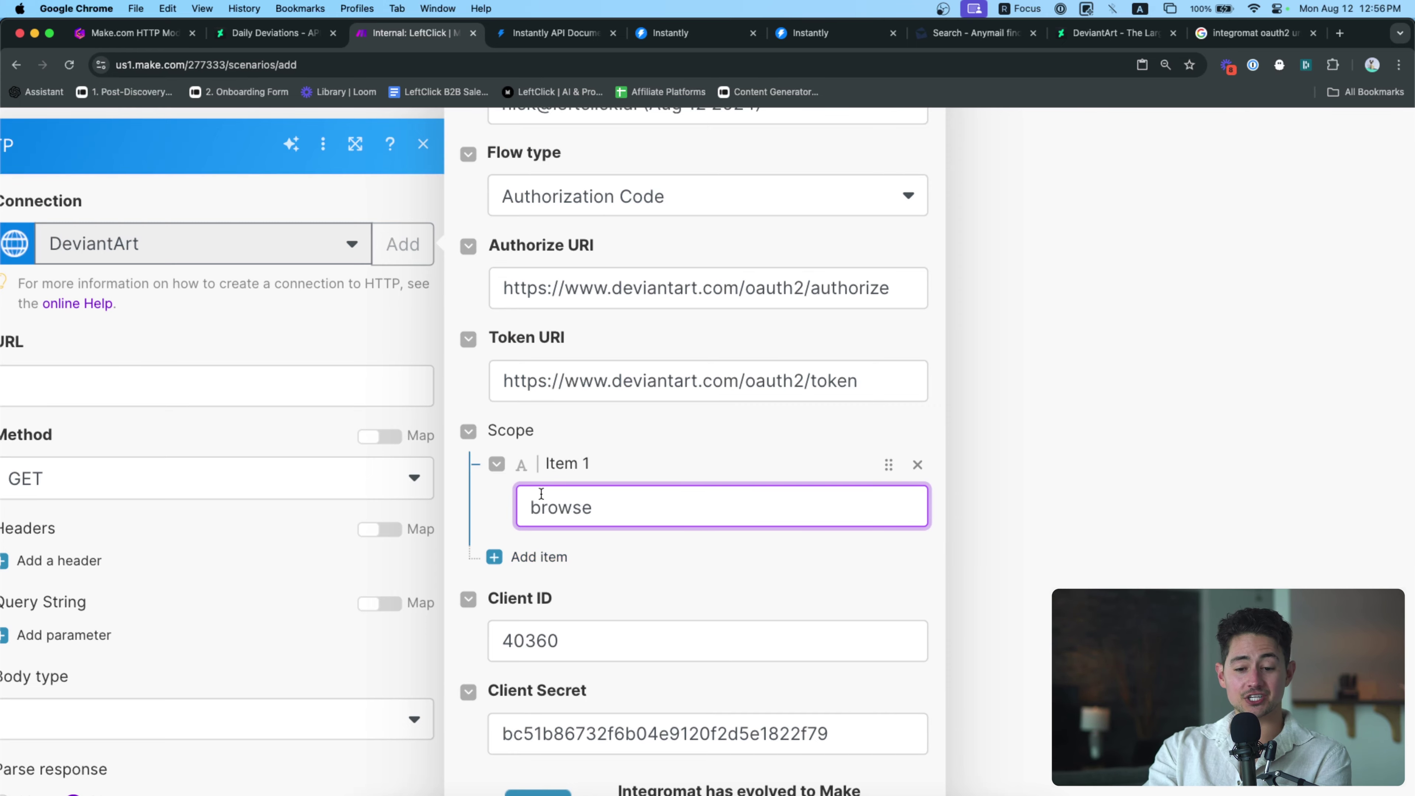
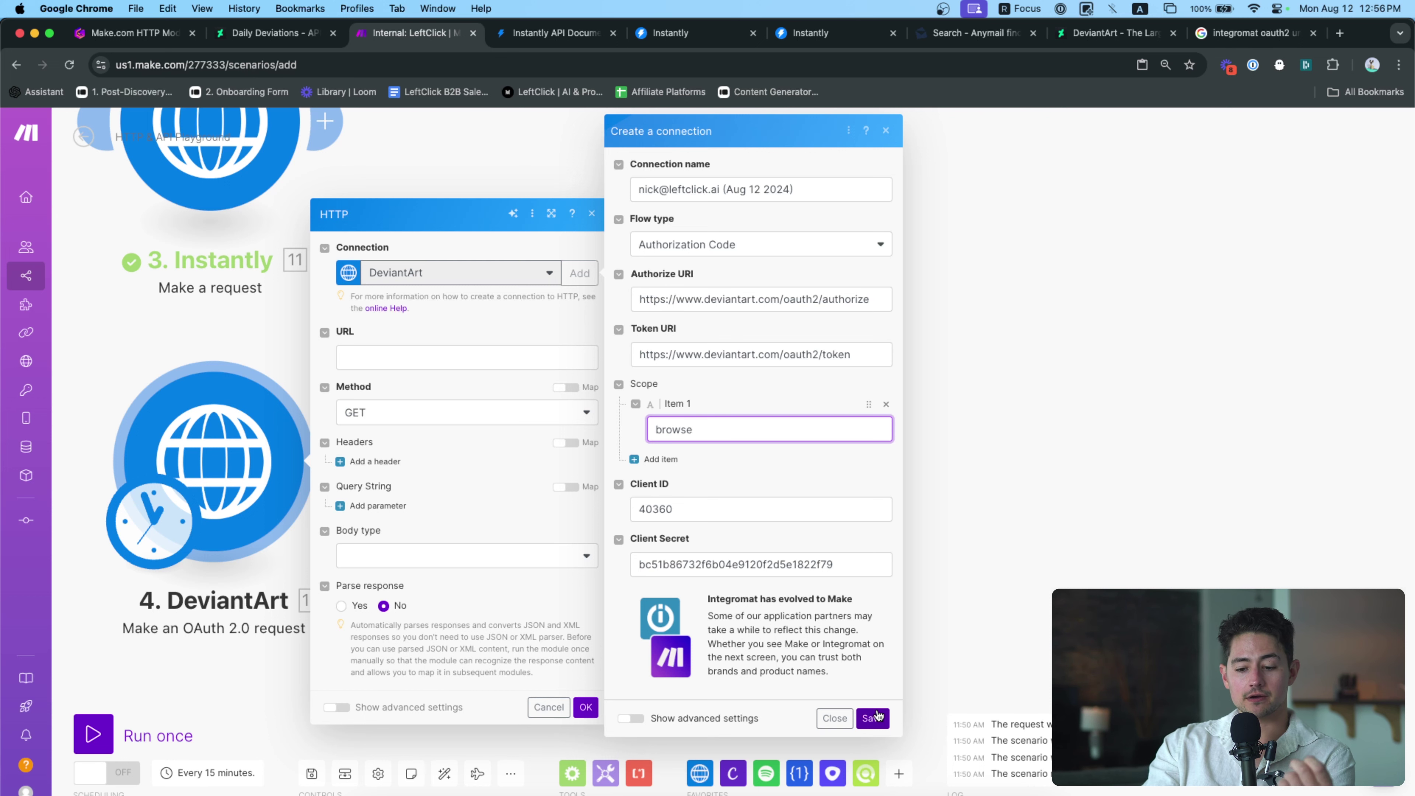
Save and authorize the DeviantArt OAuth 2.0 connection with the browse scope, client ID and secret
{"action": "left_click", "coordinate": [872, 717]}
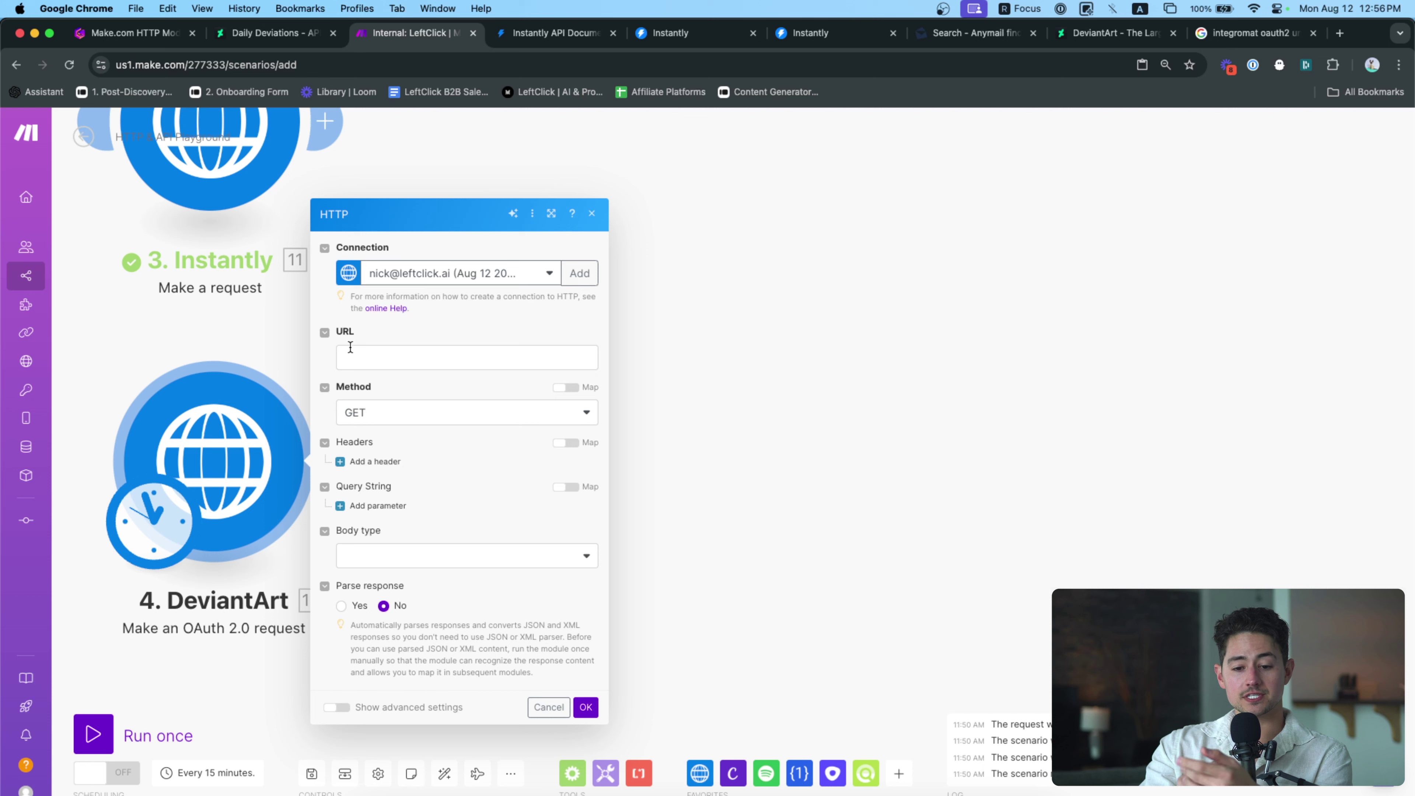
Paste the DeviantArt /browse/dailydeviations endpoint URL from the docs into the module's URL field
{"action": "left_click", "coordinate": [404, 354]}
{"action": "left_click", "coordinate": [275, 40]}
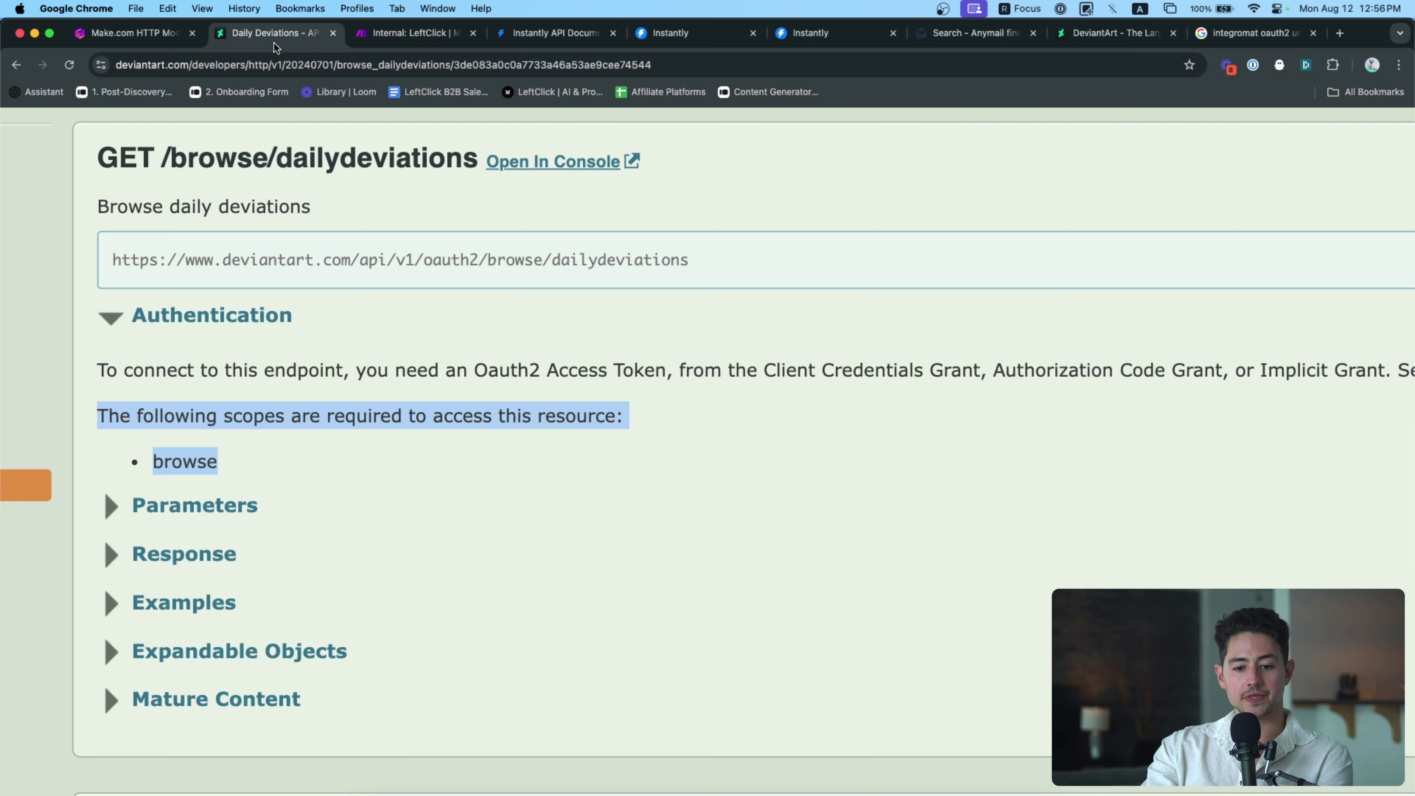
{"action": "triple_click", "coordinate": [409, 251]}
{"action": "key", "text": "super+c"}
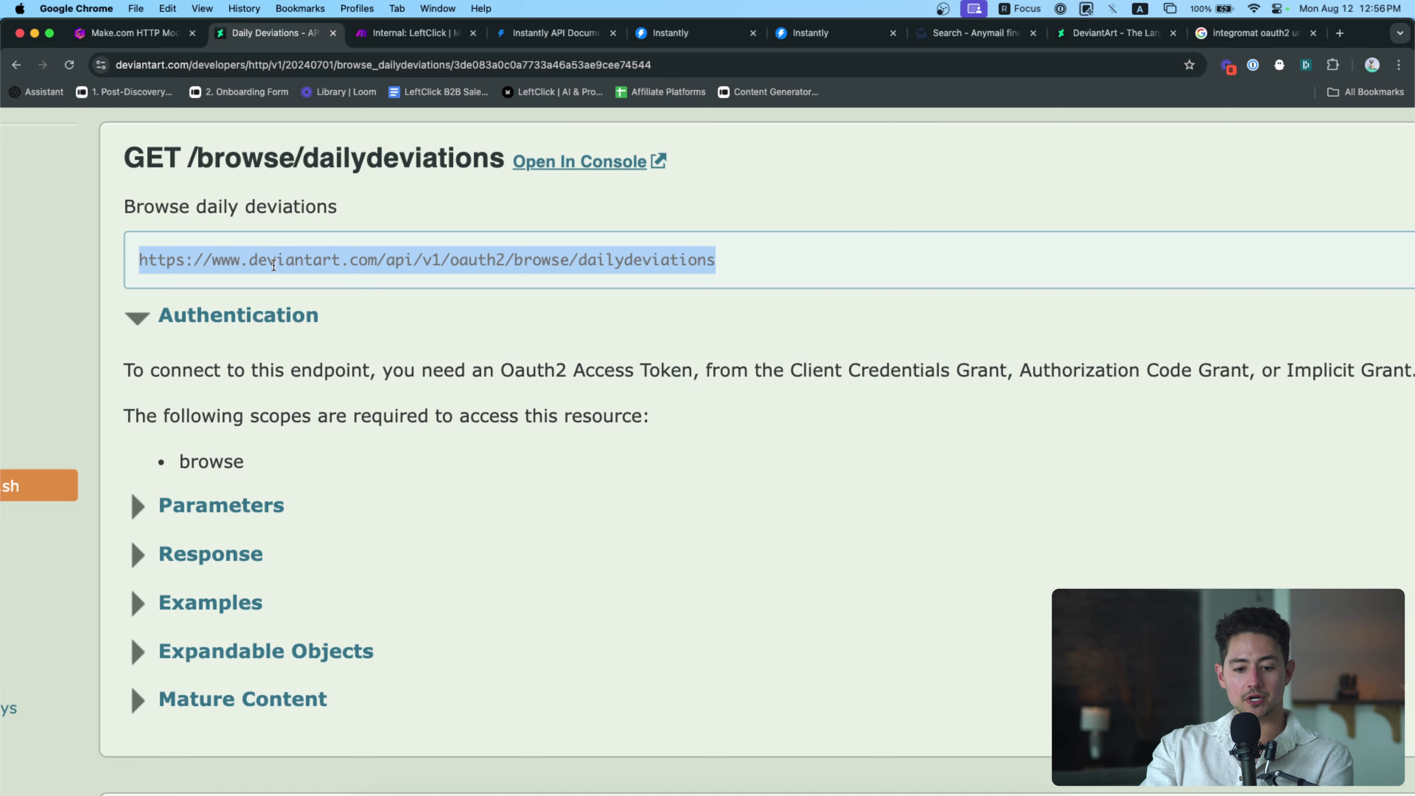
{"action": "key", "text": "ctrl+Tab"}
{"action": "key", "text": "super+v"}
{"action": "key", "text": "ctrl+shift+Tab"}
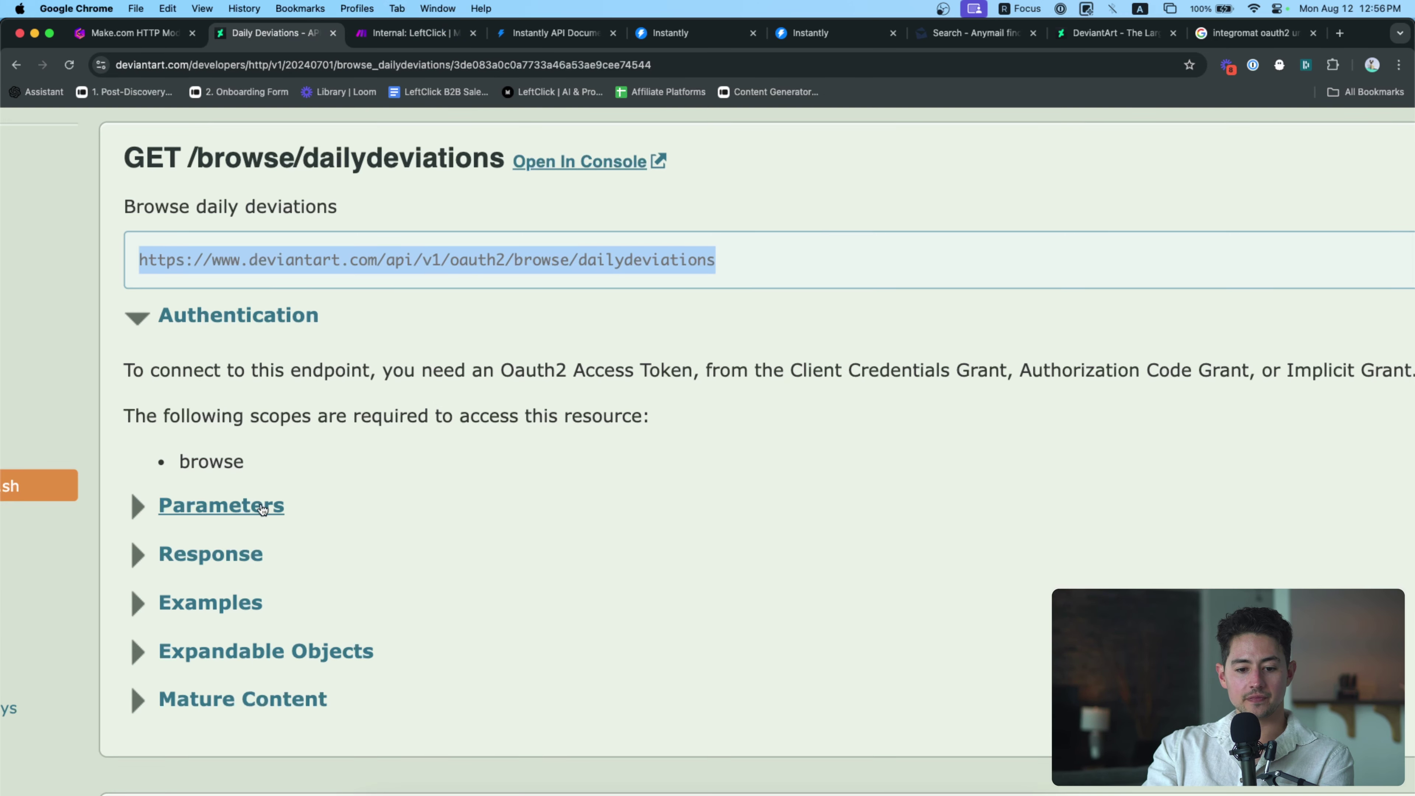
Check the endpoint's Parameters in the docs, noting the date parameter is optional
{"action": "left_click", "coordinate": [269, 513]}
{"action": "scroll", "coordinate": [278, 514], "scroll_direction": "down", "scroll_amount": 2}
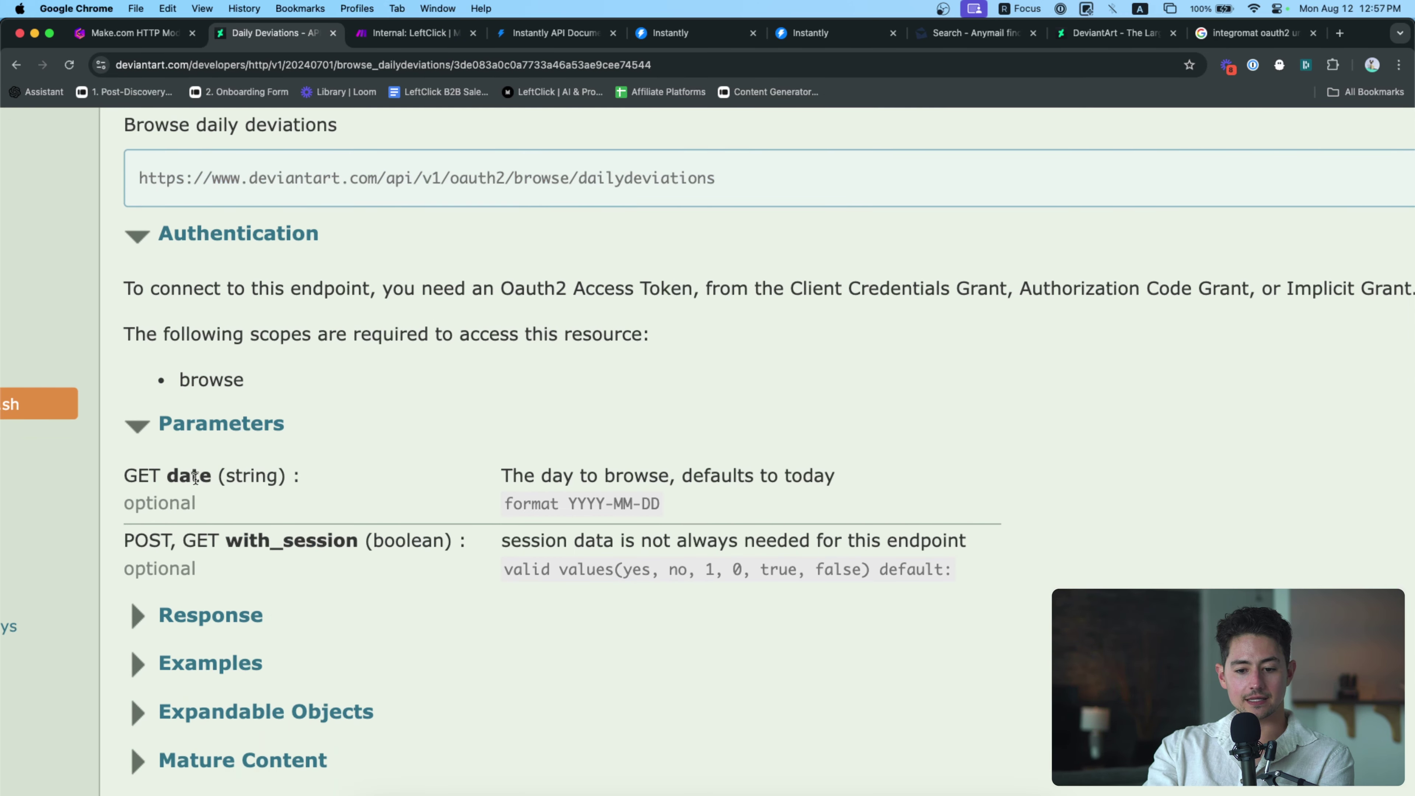
{"action": "double_click", "coordinate": [176, 475]}
{"action": "double_click", "coordinate": [168, 505]}
{"action": "left_click", "coordinate": [334, 478]}
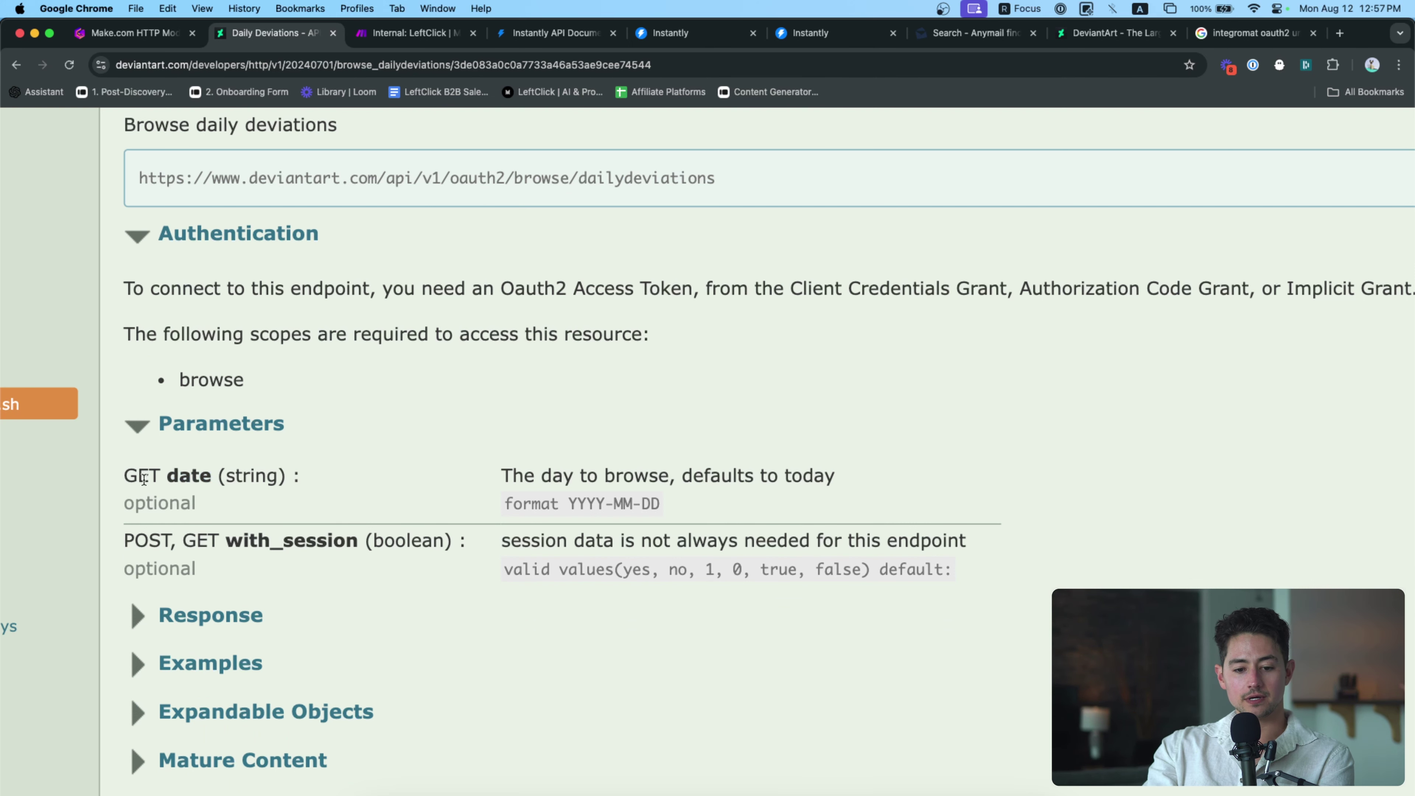
Set the HTTP module's body type to Raw with JSON content type and confirm
{"action": "key", "text": "ctrl+Tab"}
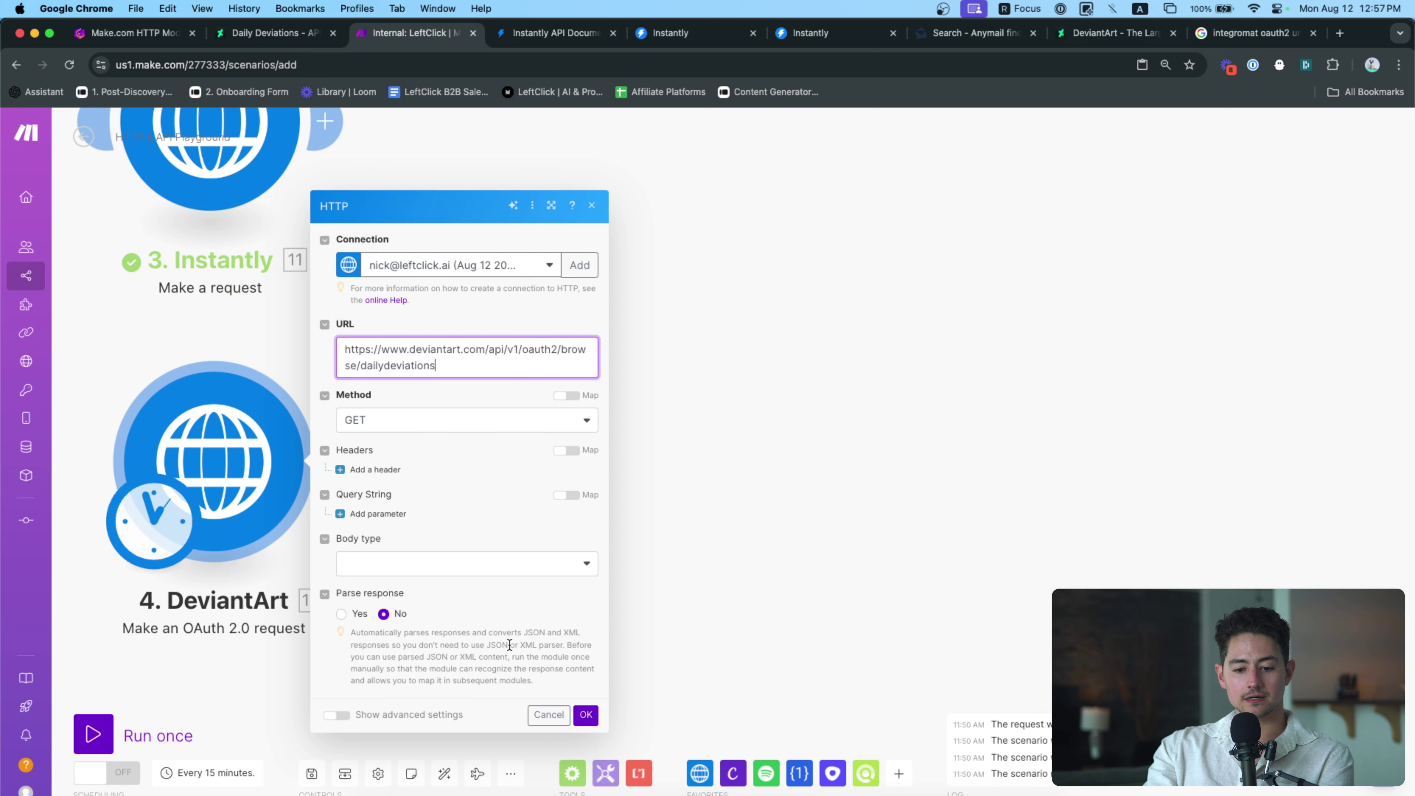
{"action": "left_click", "coordinate": [390, 564]}
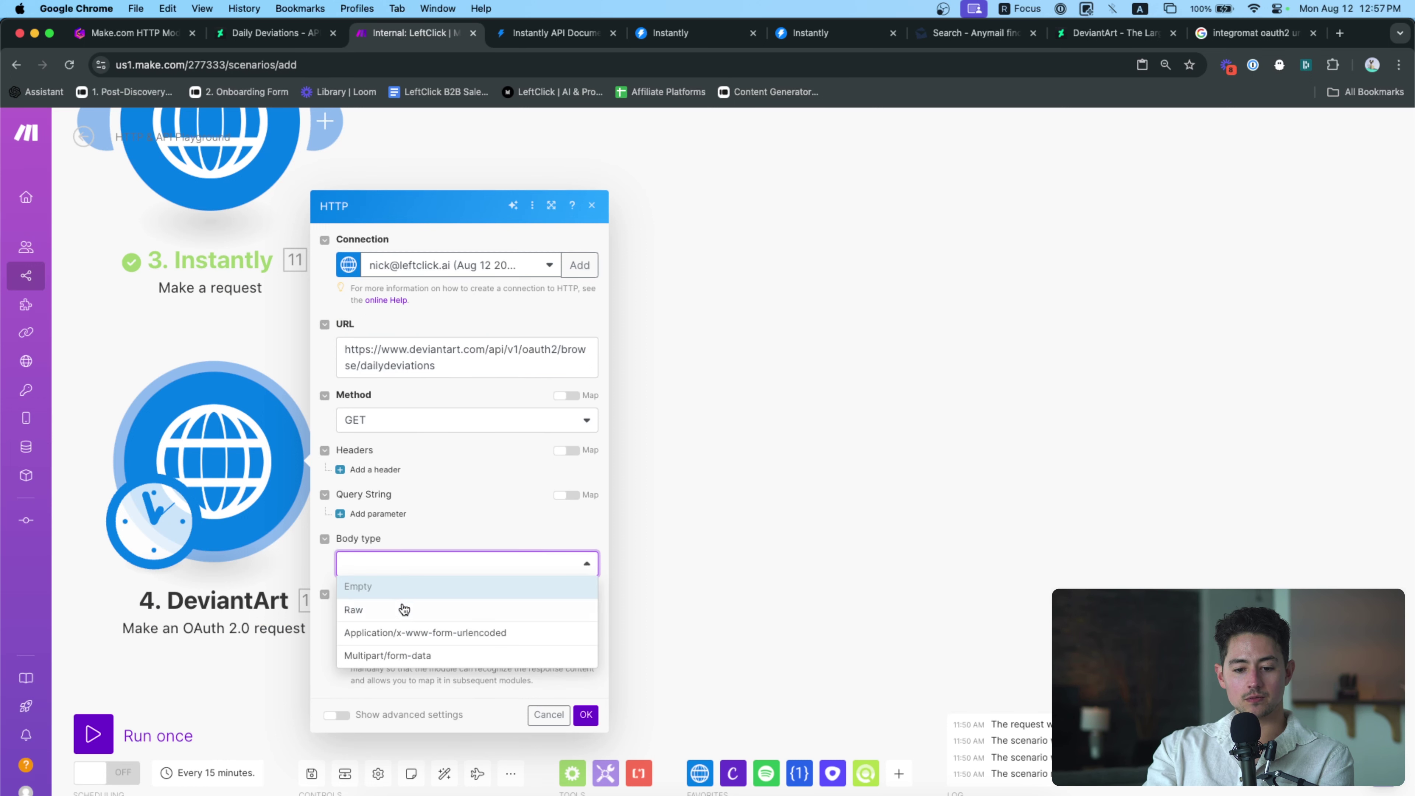
{"action": "left_click", "coordinate": [404, 609]}
{"action": "left_click", "coordinate": [416, 560]}
{"action": "left_click", "coordinate": [419, 613]}
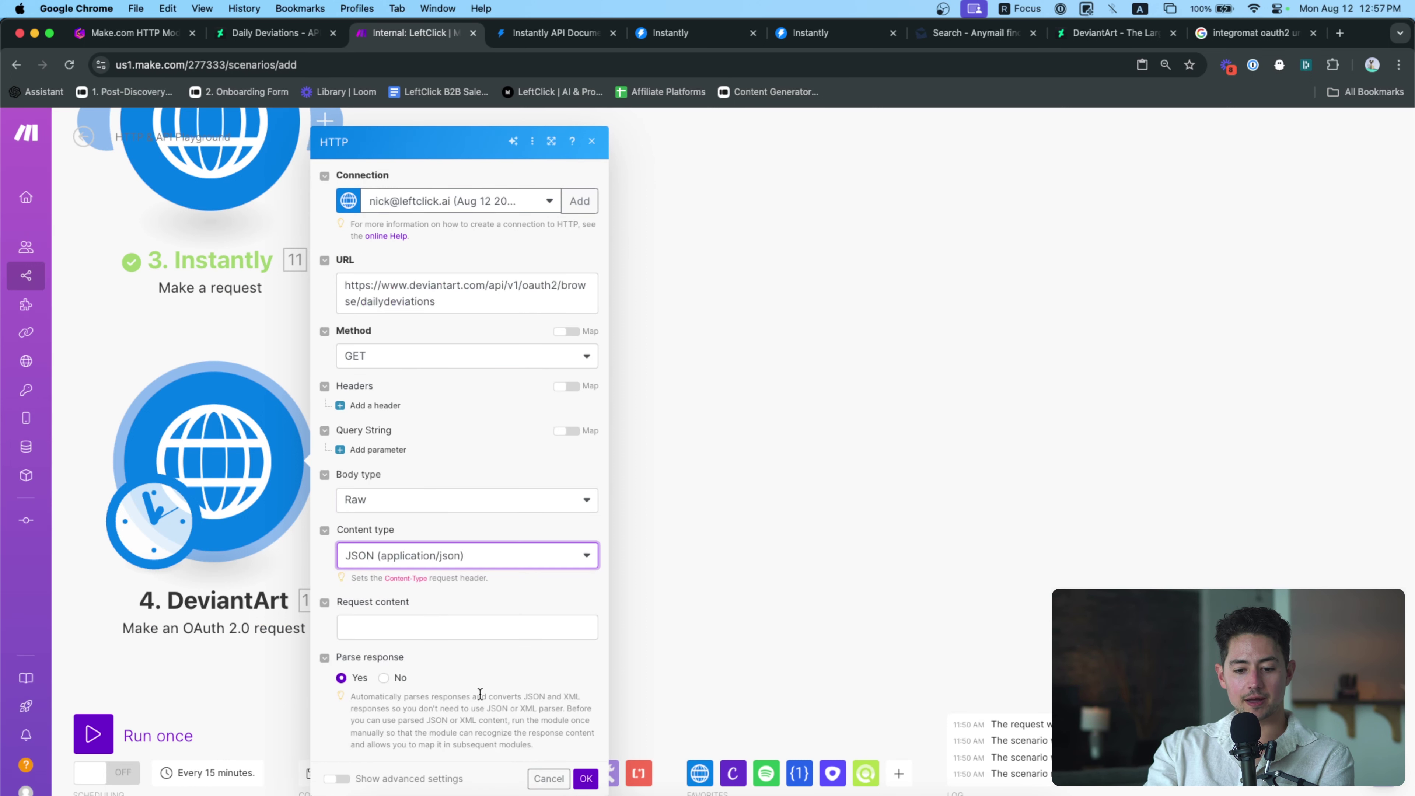
{"action": "left_click", "coordinate": [585, 778]}
Run only the DeviantArt module and inspect its output headers and Data
{"action": "right_click", "coordinate": [358, 492]}
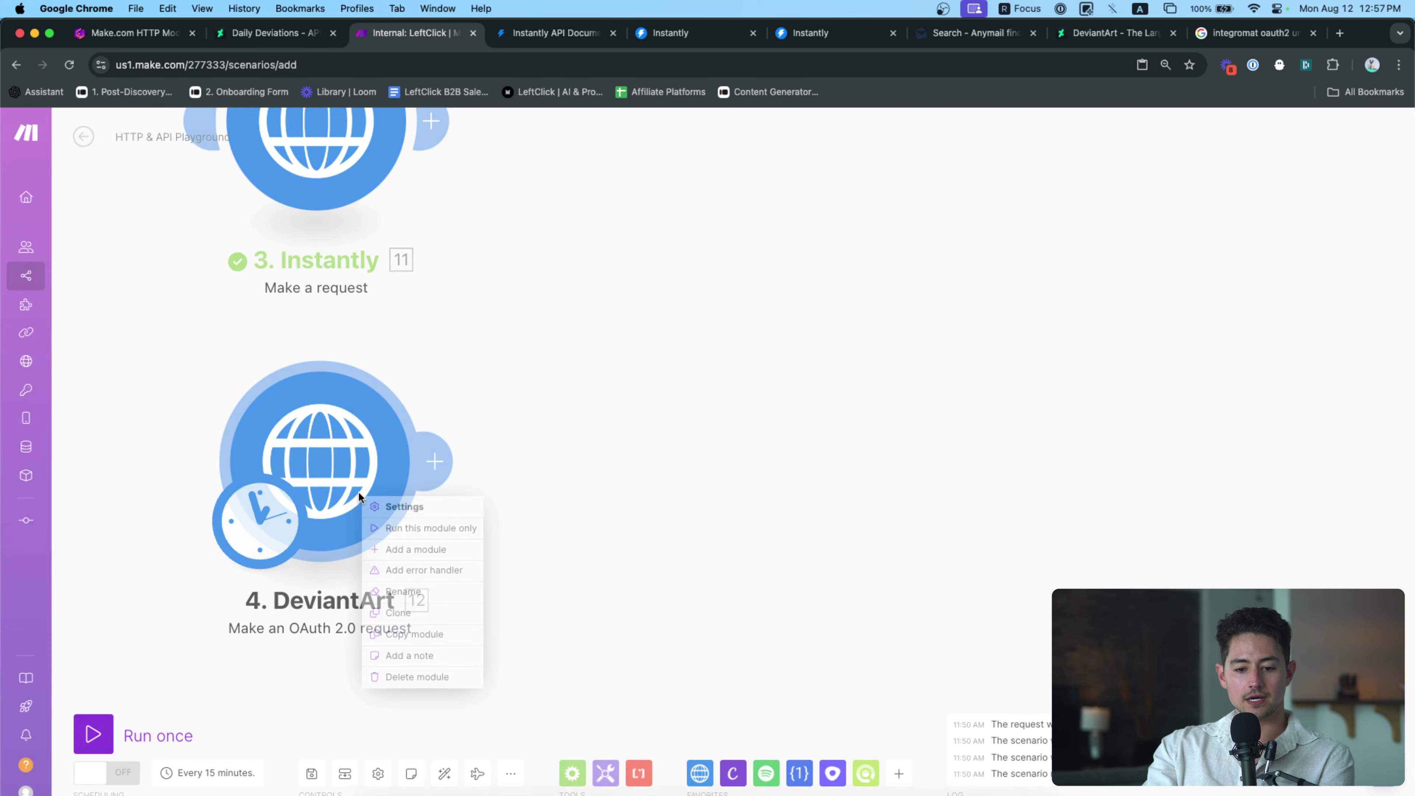
{"action": "left_click", "coordinate": [377, 528]}
{"action": "left_click_drag", "start_coordinate": [790, 633], "coordinate": [670, 558]}
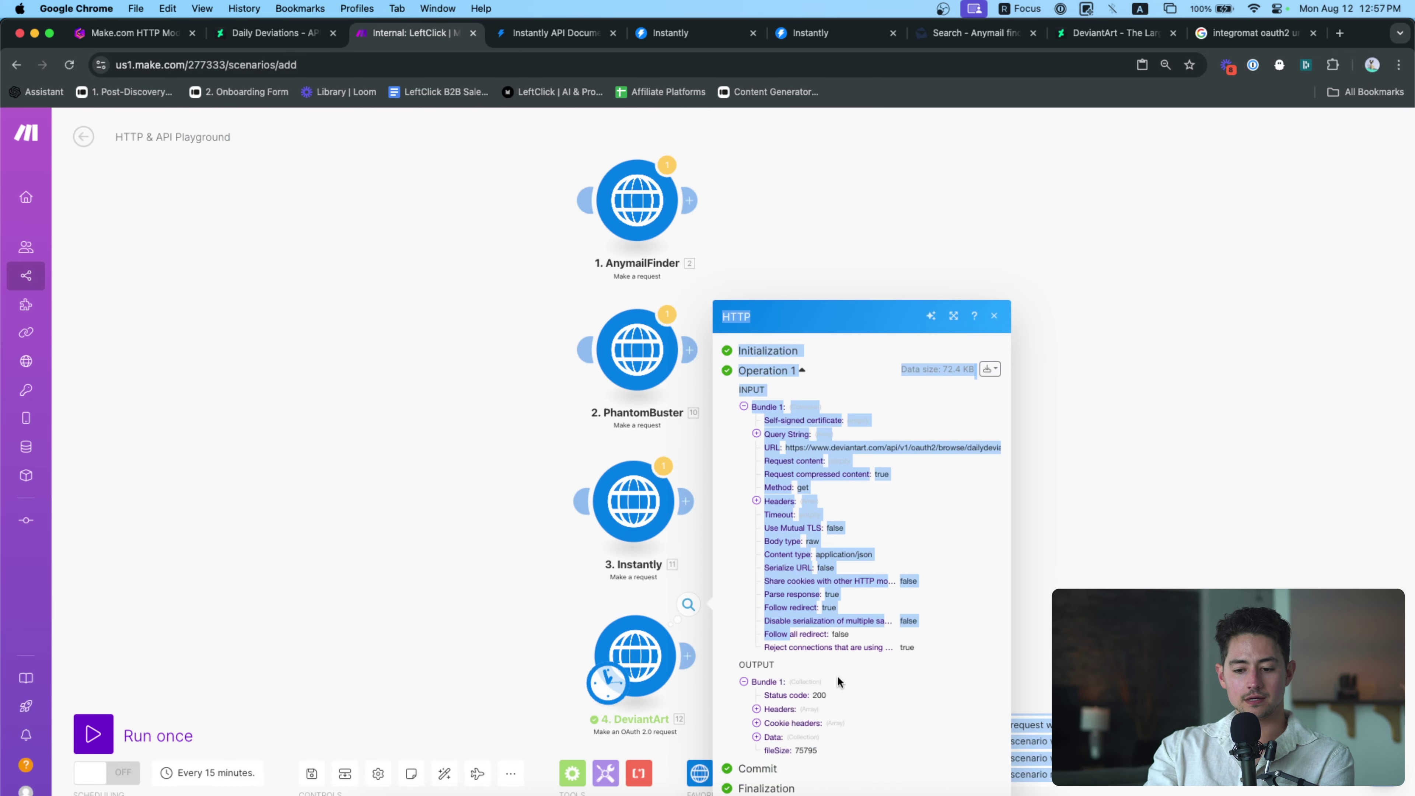
{"action": "left_click", "coordinate": [779, 709]}
{"action": "left_click", "coordinate": [797, 761]}
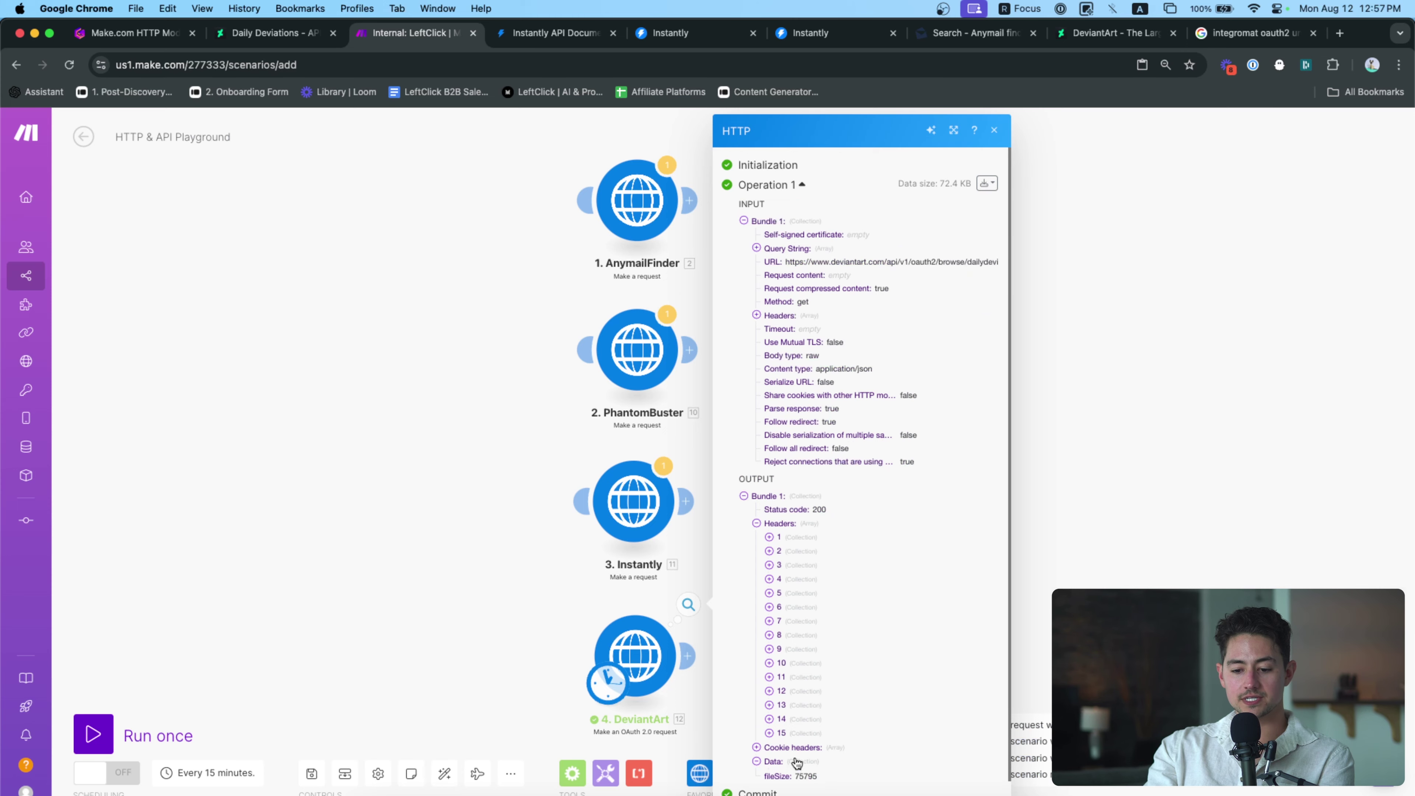
{"action": "scroll", "coordinate": [889, 769], "scroll_direction": "down", "scroll_amount": 3}
{"action": "scroll", "coordinate": [891, 772], "scroll_direction": "up", "scroll_amount": 5}
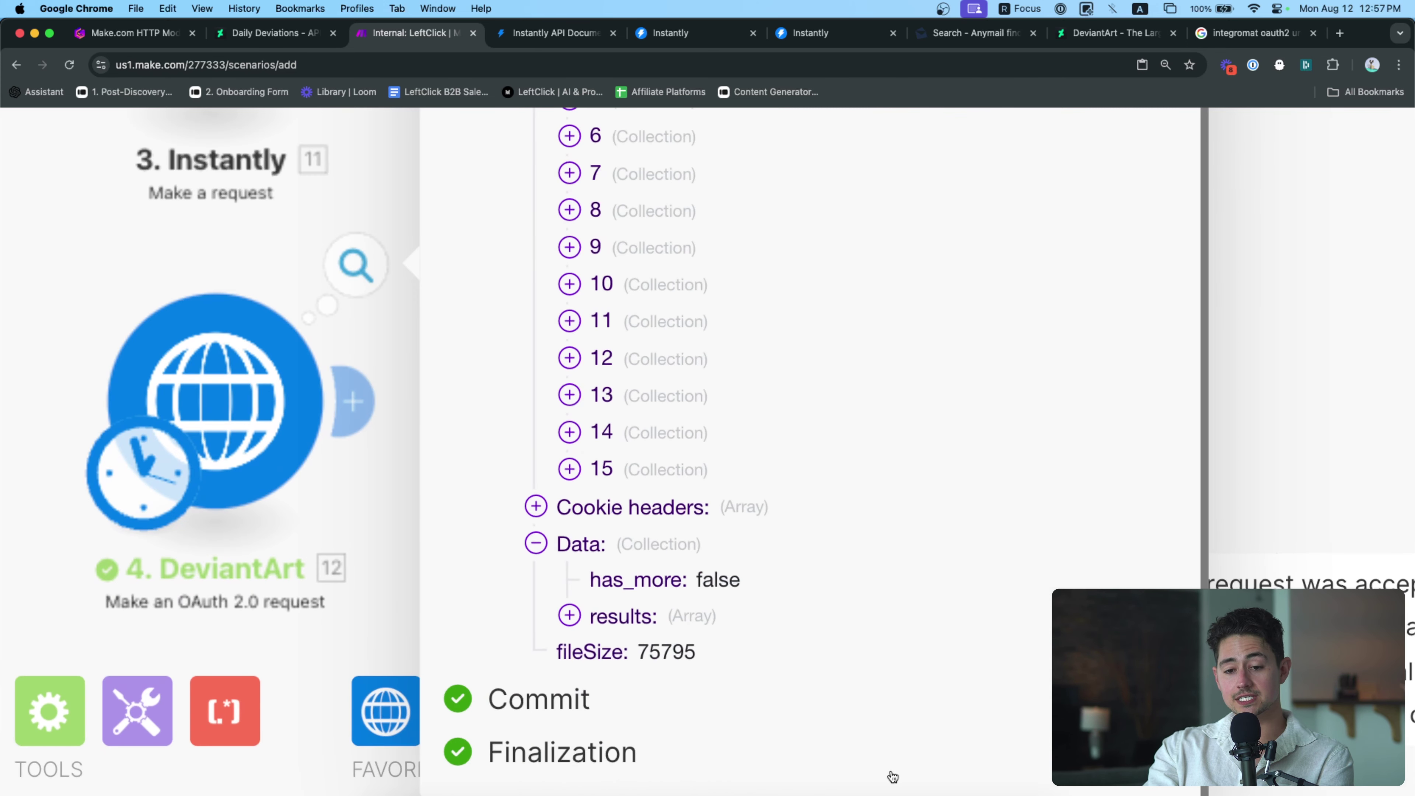
{"action": "scroll", "coordinate": [872, 726], "scroll_direction": "up", "scroll_amount": 3}
Open the first daily deviation's artwork URL from the results in a new browser tab
{"action": "left_click", "coordinate": [635, 717]}
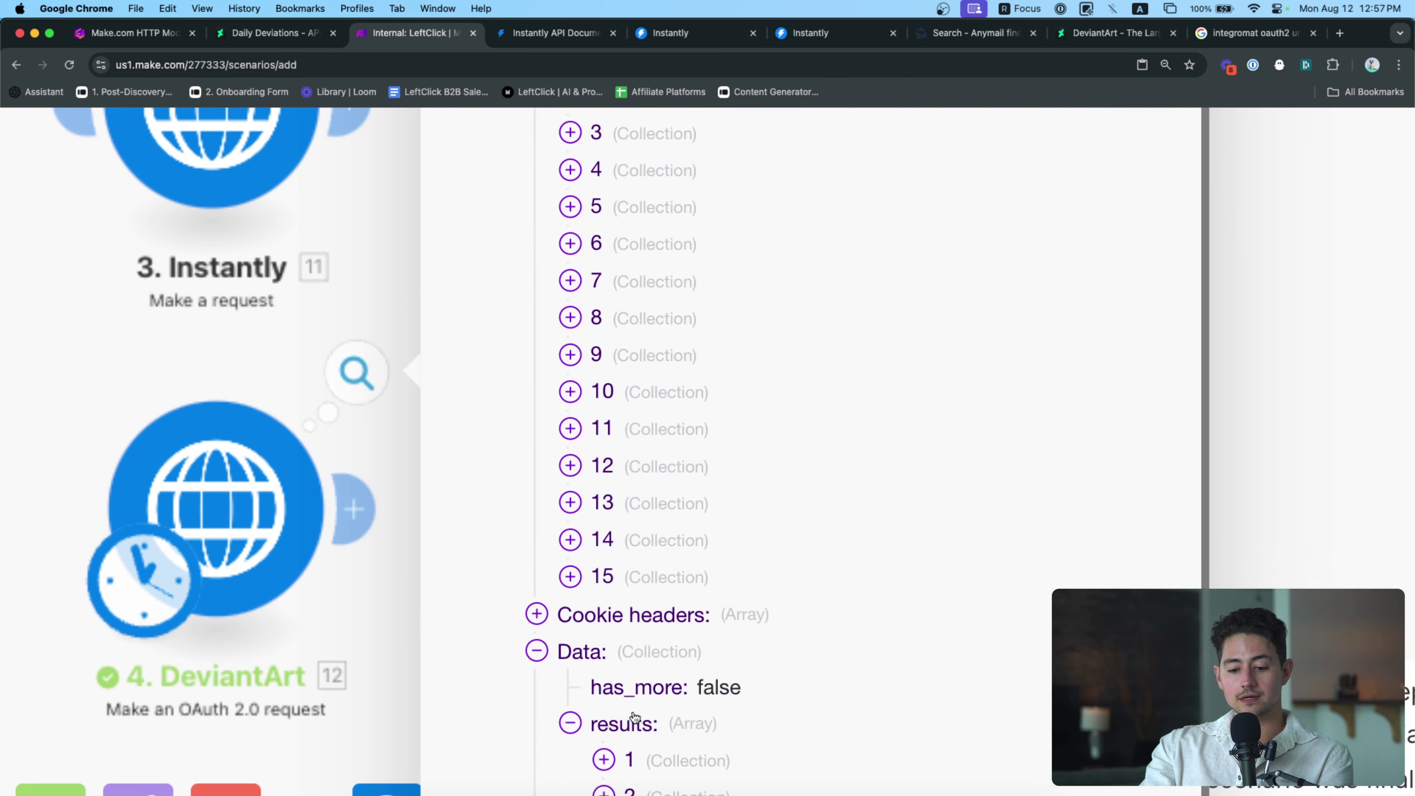
{"action": "scroll", "coordinate": [702, 719], "scroll_direction": "down", "scroll_amount": 2}
{"action": "left_click", "coordinate": [736, 655]}
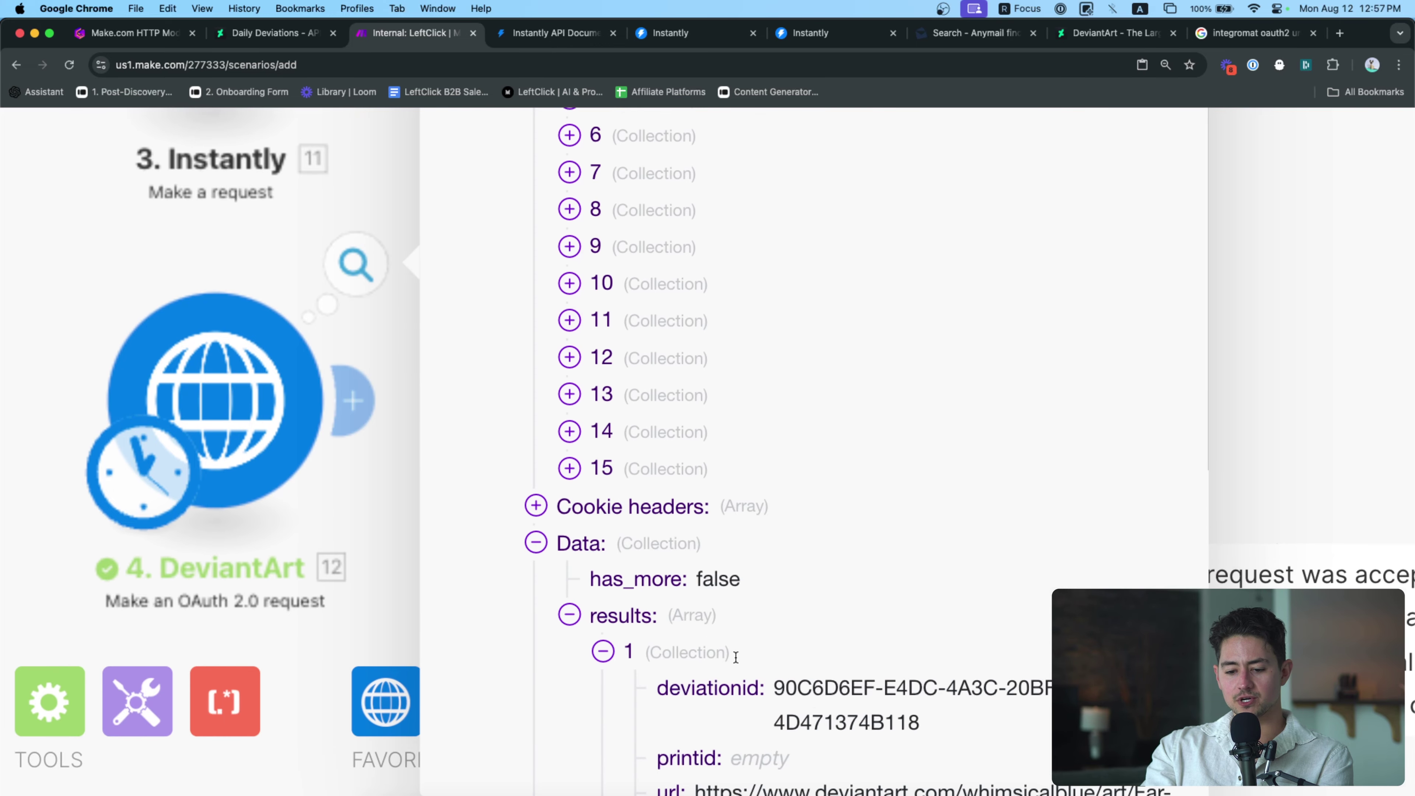
{"action": "scroll", "coordinate": [810, 693], "scroll_direction": "down", "scroll_amount": 5}
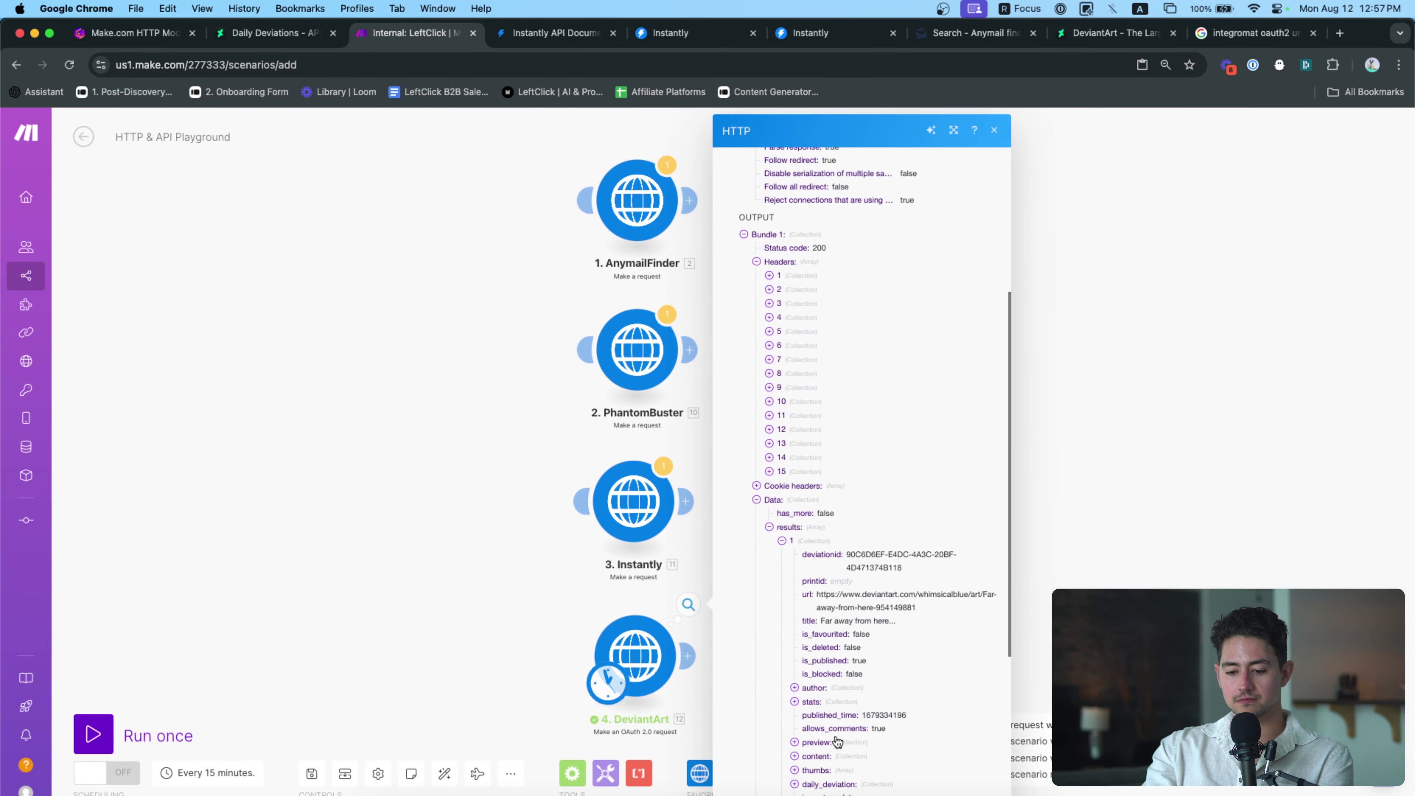
{"action": "triple_click", "coordinate": [873, 604]}
{"action": "key", "text": "cmd+c"}
{"action": "key", "text": "cmd+t"}
{"action": "key", "text": "cmd+v"}
{"action": "key", "text": "Return"}
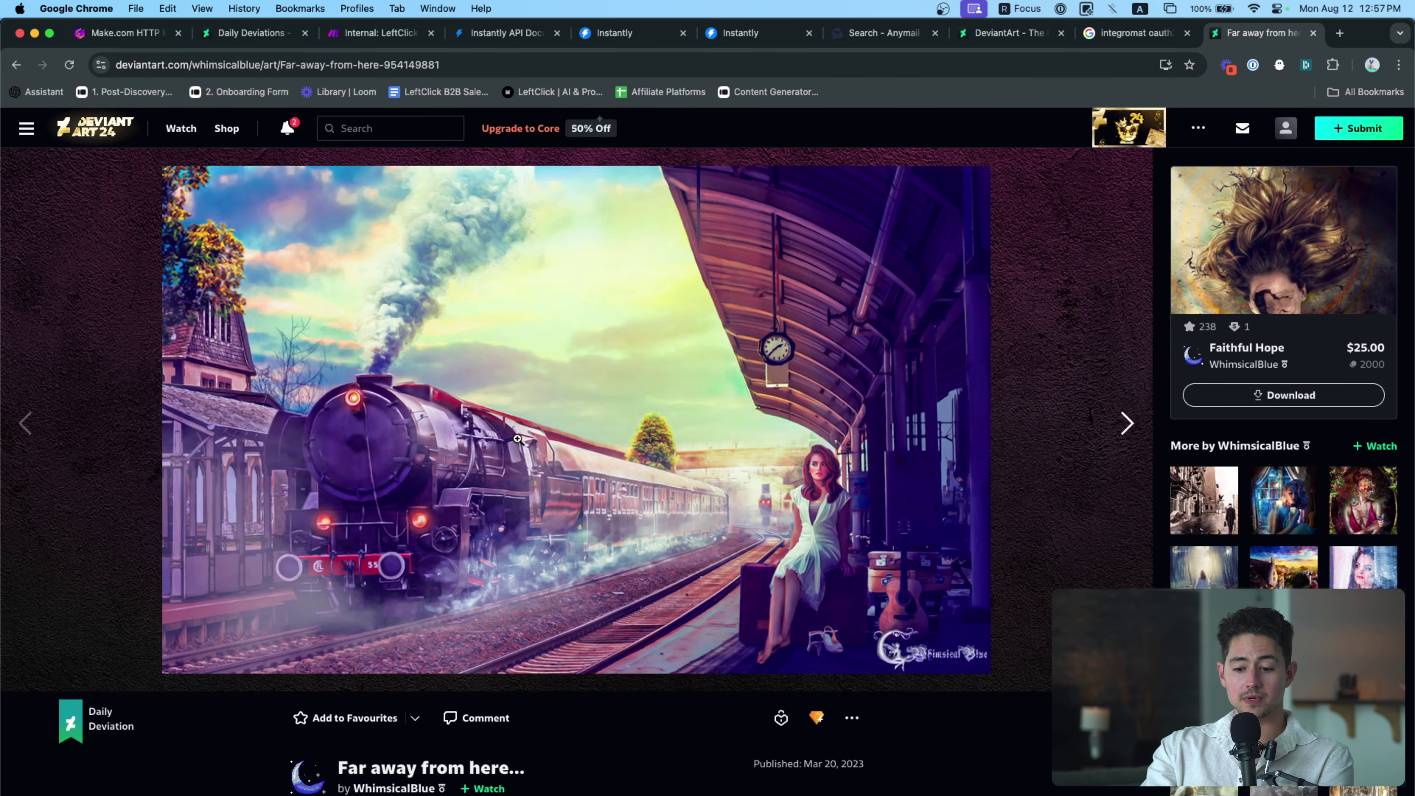
View 'Far away from here...' full size and zoomed, then close its tab and the output bubble
{"action": "left_click", "coordinate": [517, 438]}
{"action": "left_click", "coordinate": [520, 441]}
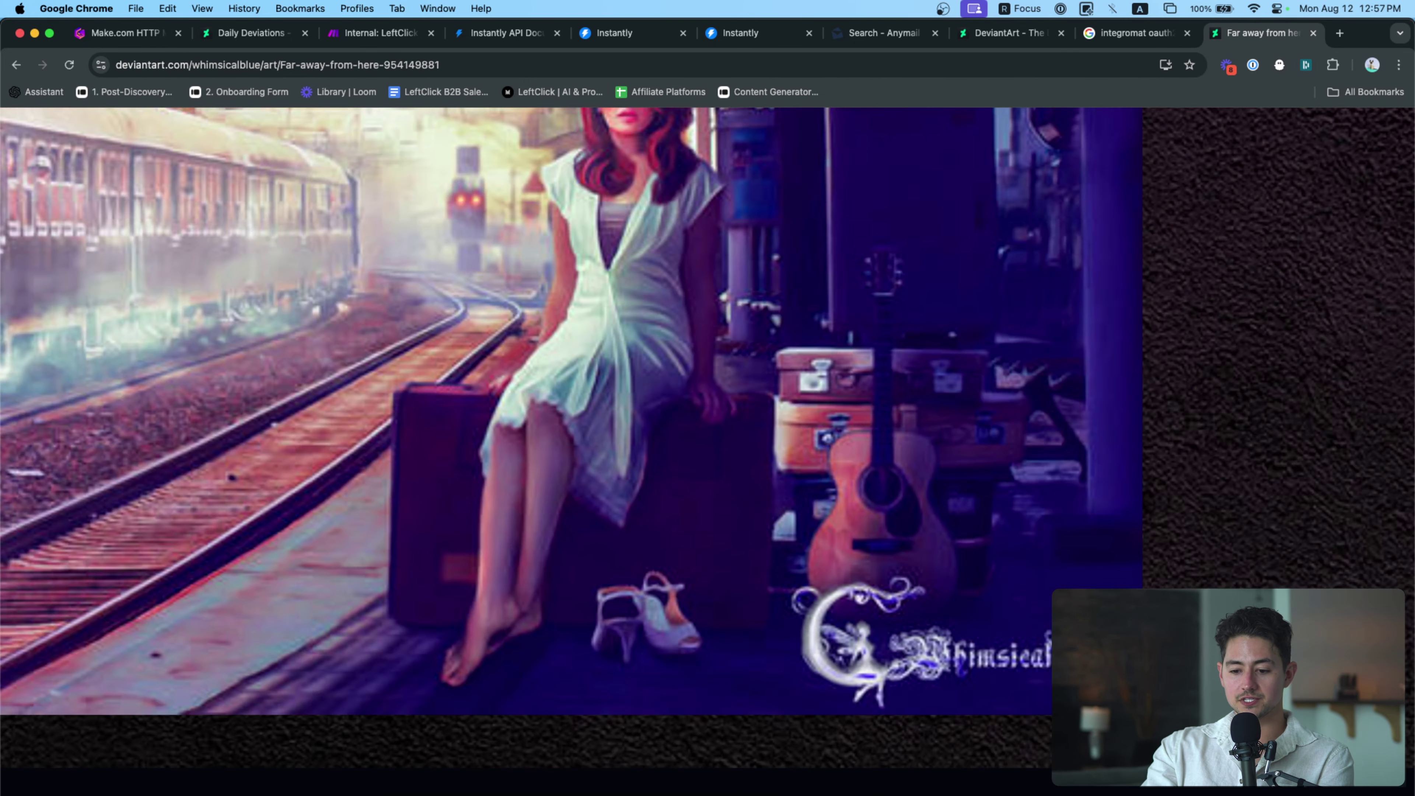
{"action": "left_click", "coordinate": [520, 440]}
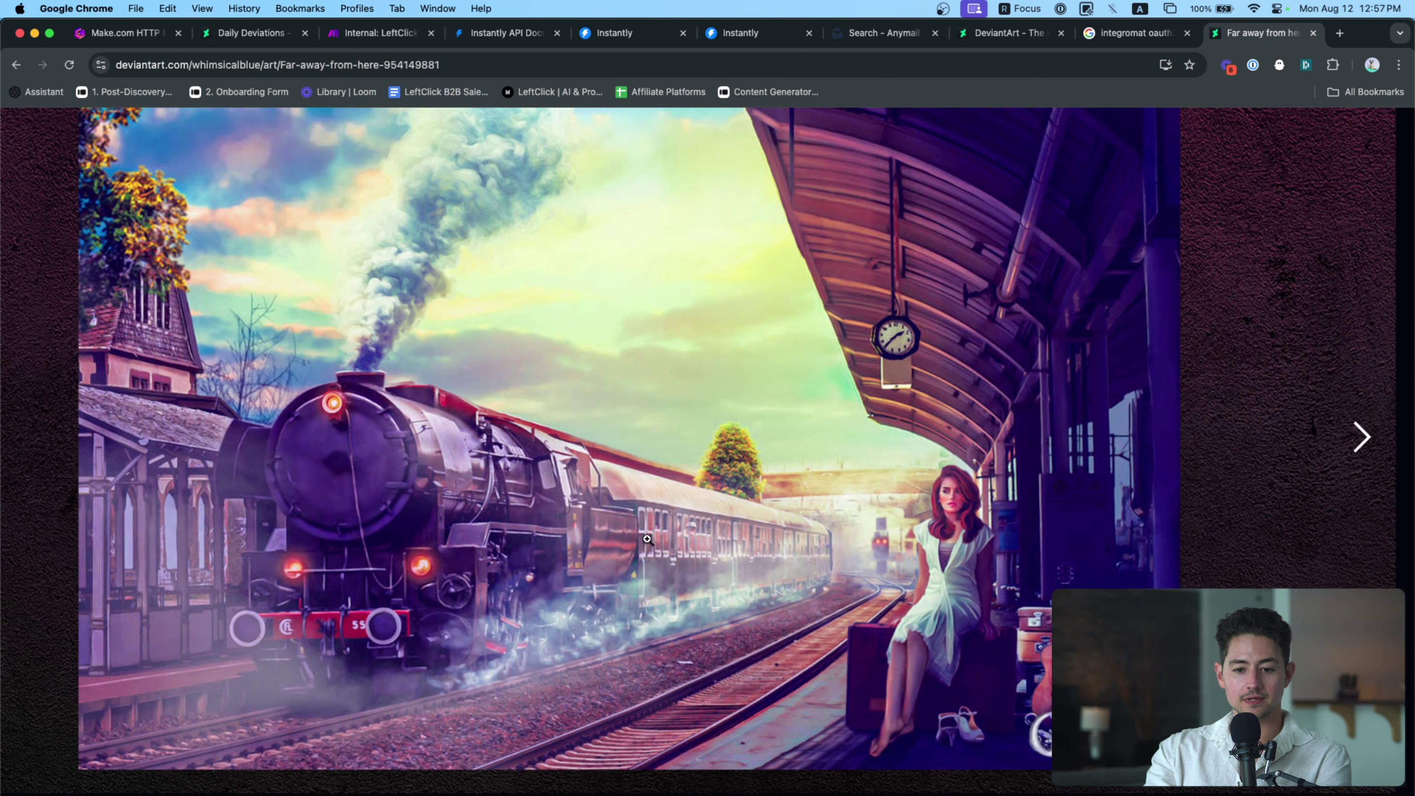
{"action": "key", "text": "super+w"}
{"action": "left_click", "coordinate": [474, 219]}
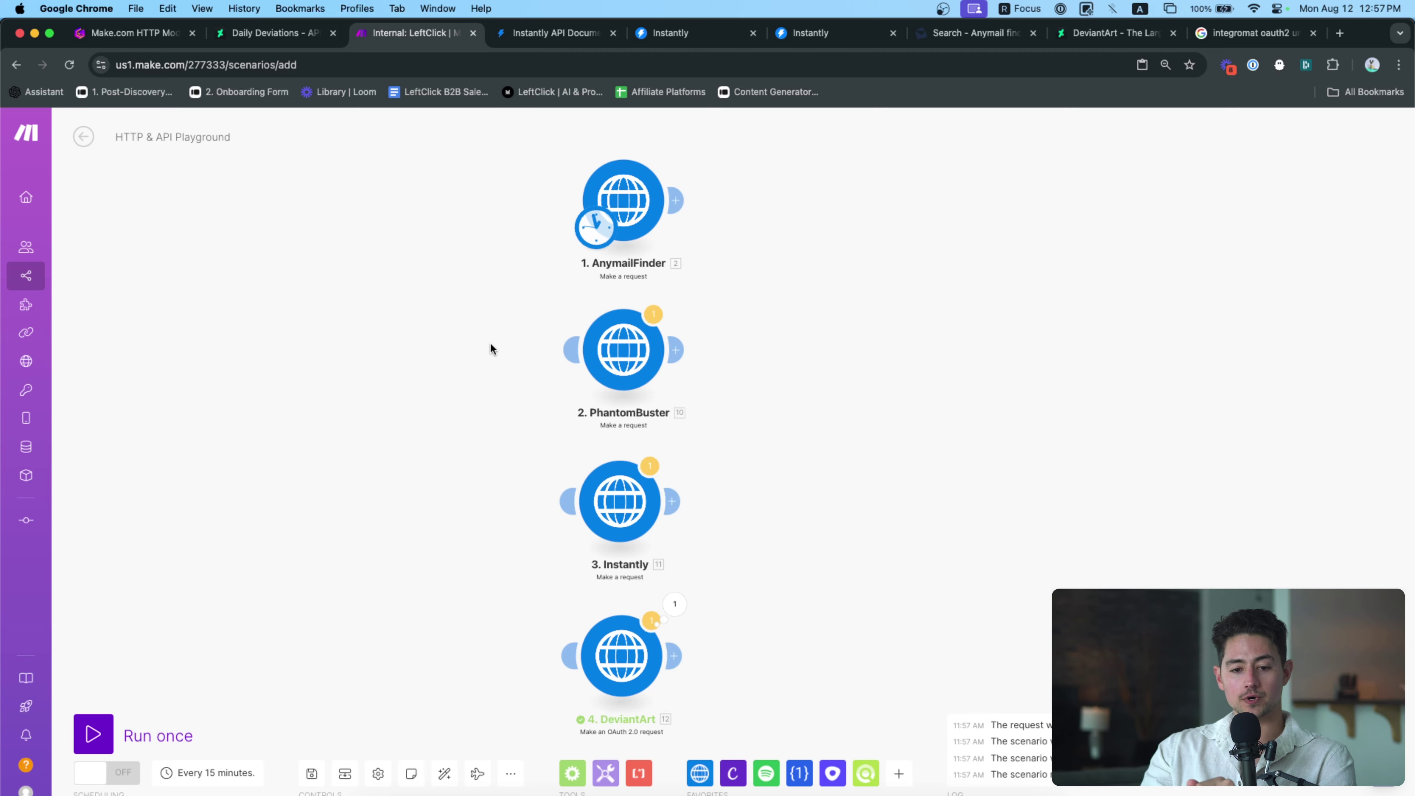
Show the Gamma course deck full screen and advance to the 'Closing thoughts' slide
{"action": "left_click", "coordinate": [161, 33]}
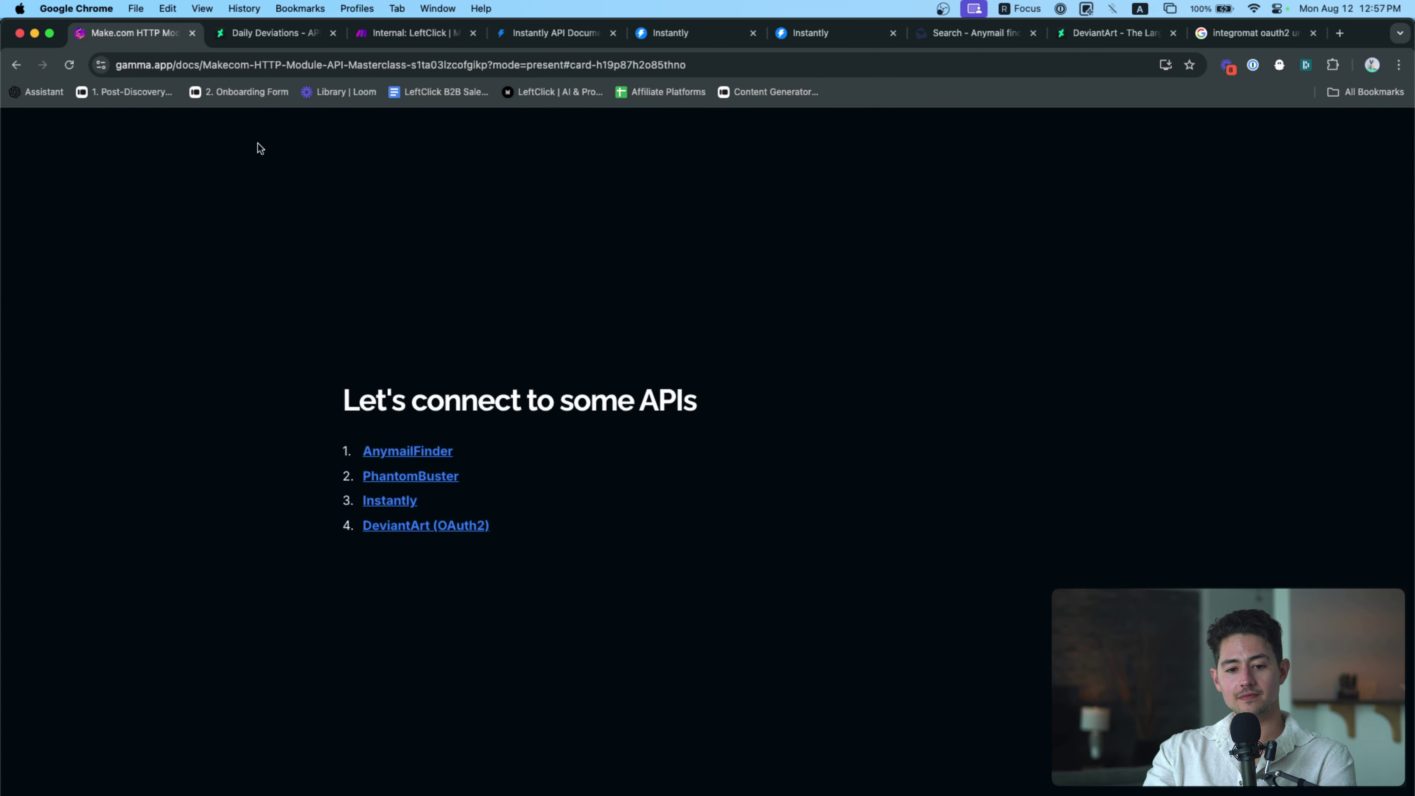
{"action": "left_click", "coordinate": [49, 33]}
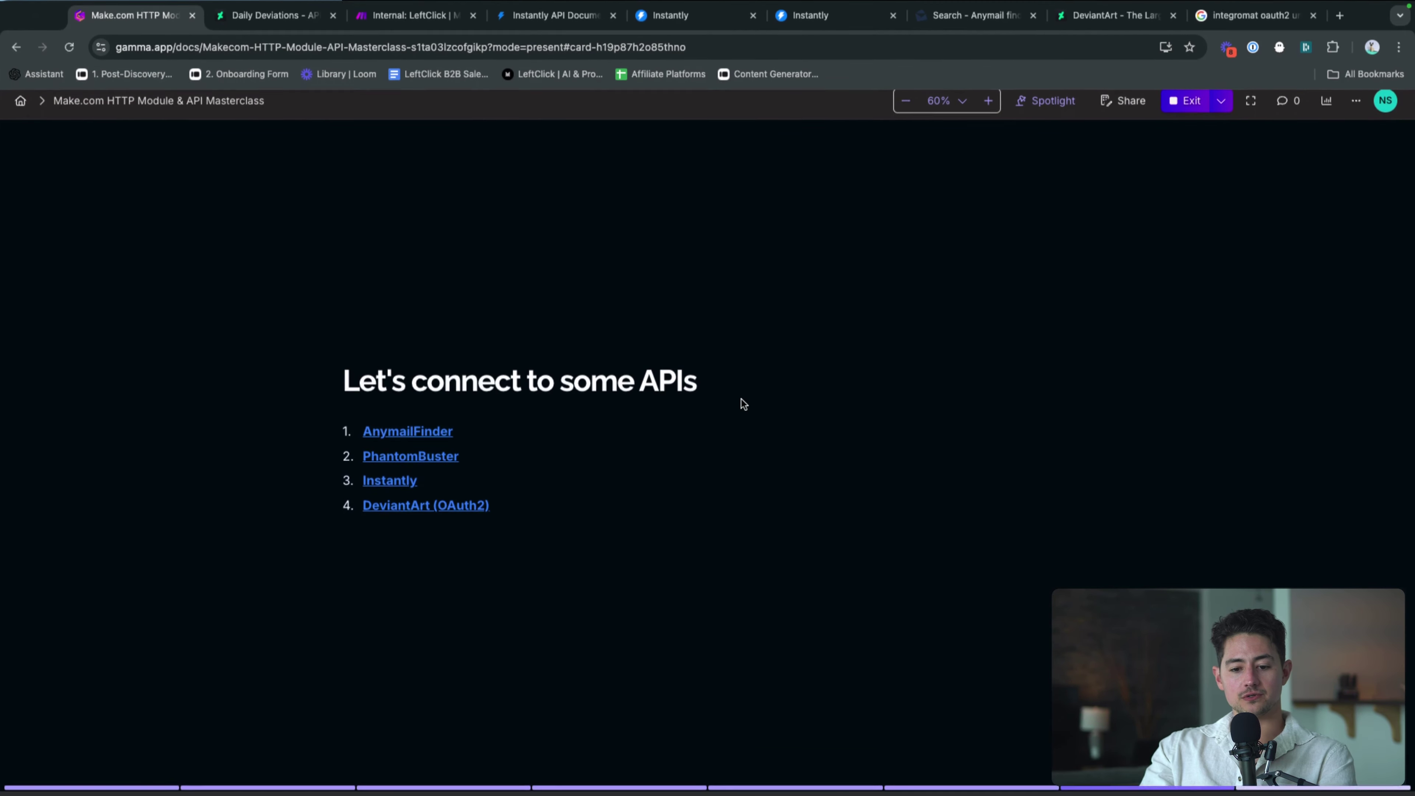
{"action": "key", "text": "Right"}
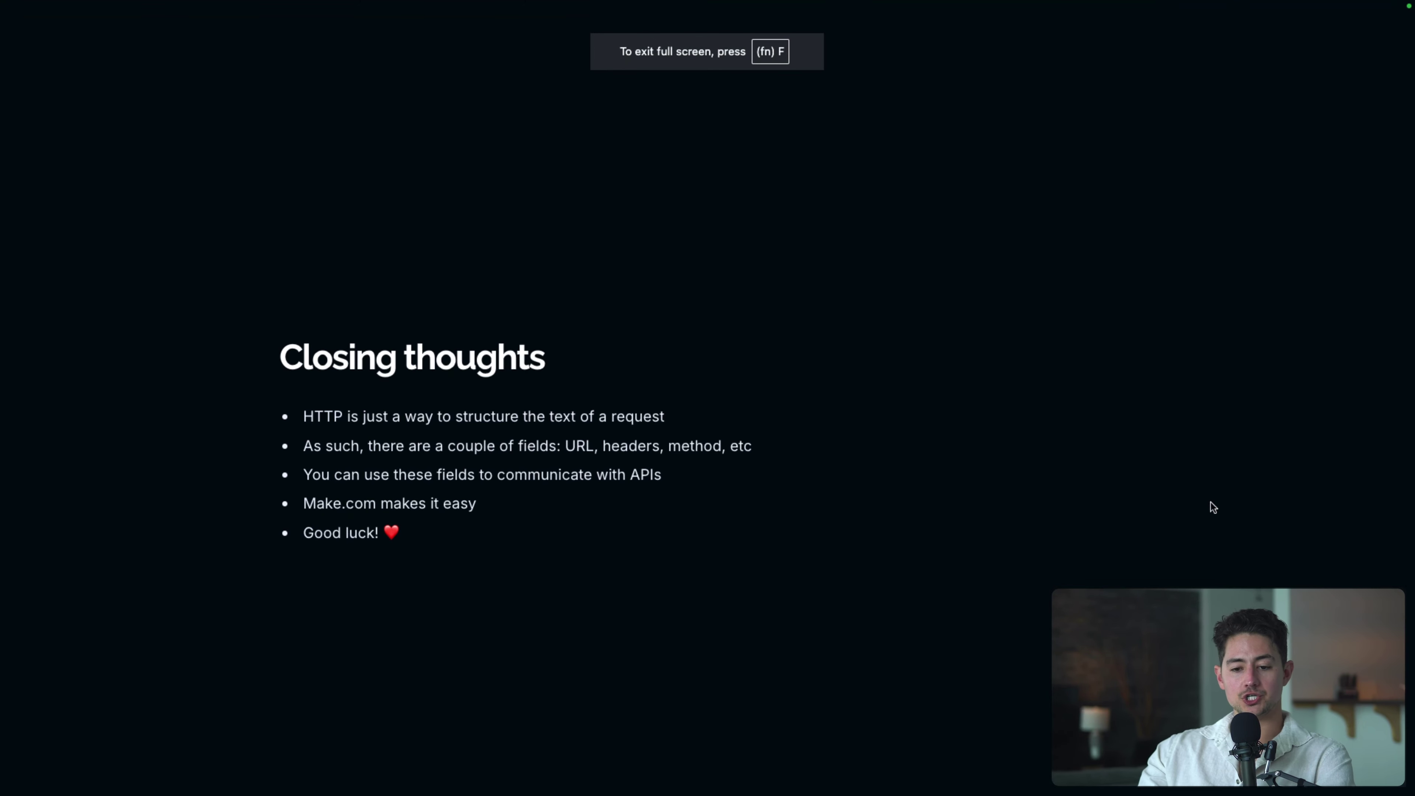